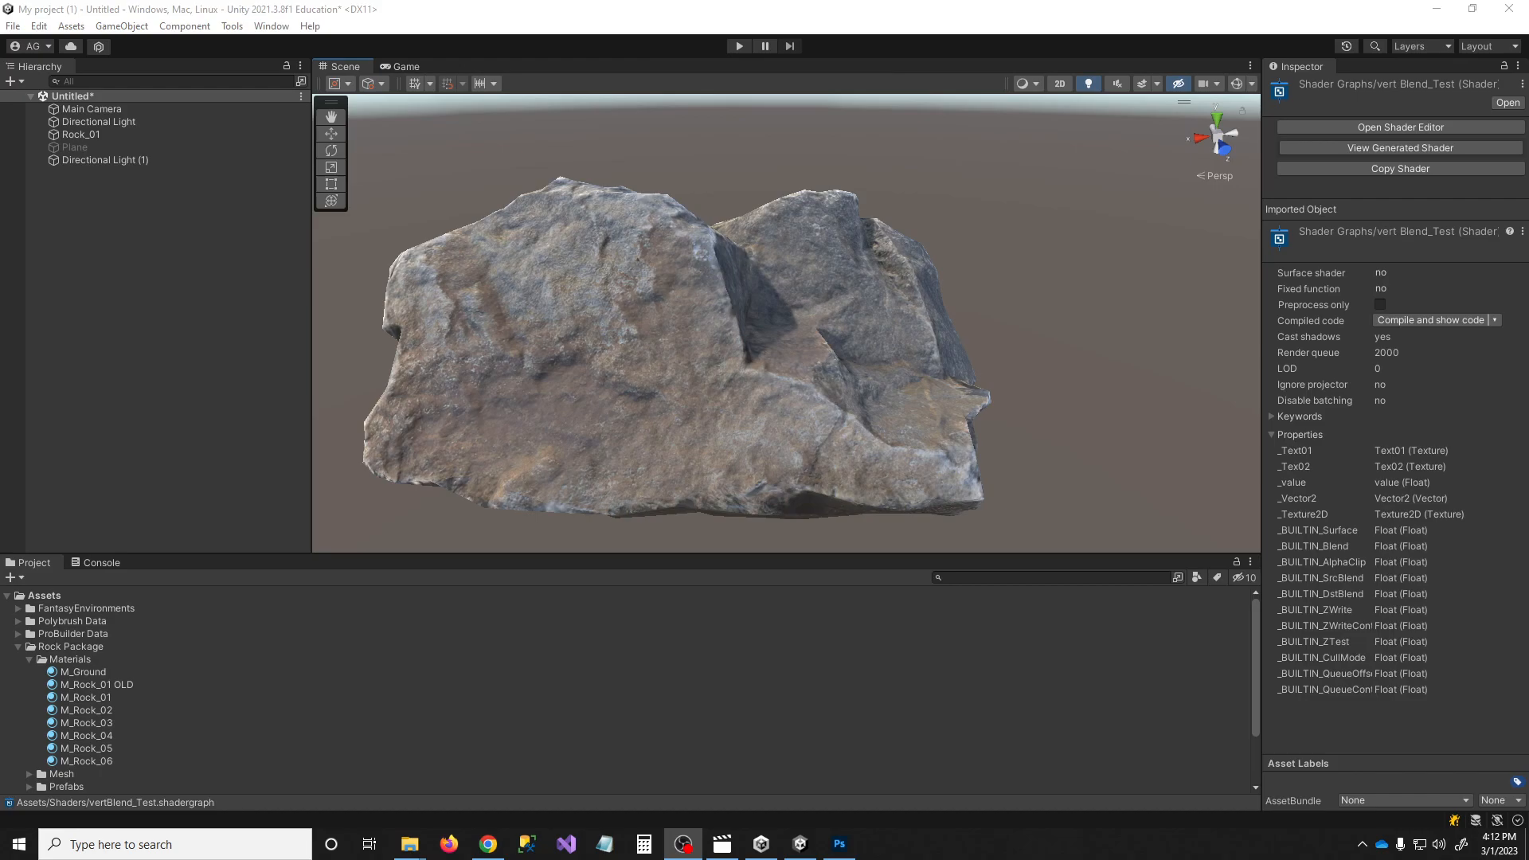
# Select the rock and set the scene's draw mode to shaded wireframe to inspect its mesh triangles
pyautogui.click(733, 471)
pyautogui.keyDown('alt'); pyautogui.moveTo(1034, 430); pyautogui.dragTo(1041, 464); pyautogui.keyUp('alt')
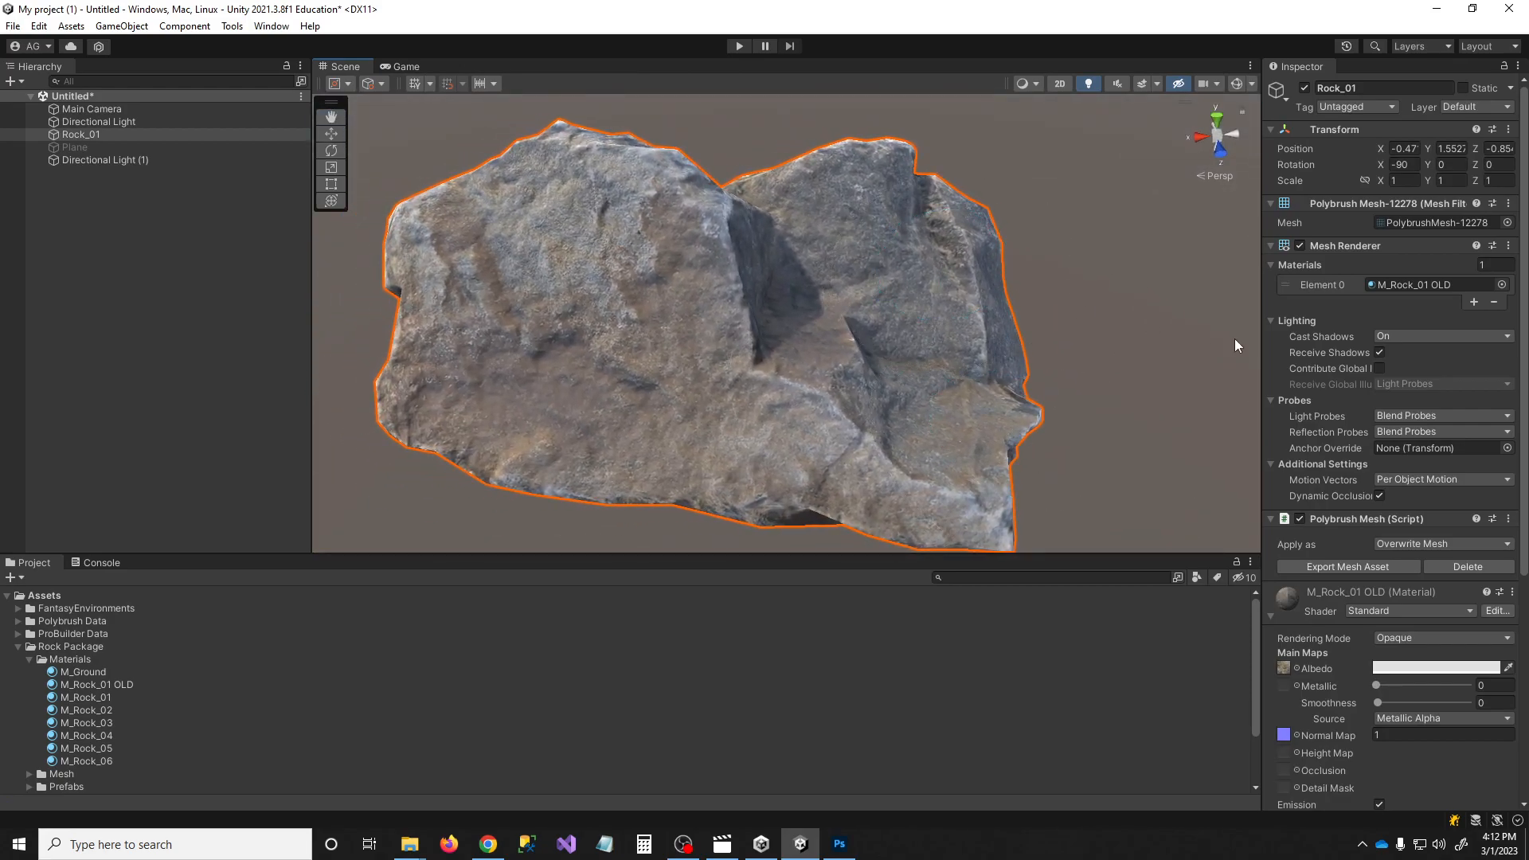
pyautogui.click(1027, 83)
pyautogui.click(1045, 141)
pyautogui.keyDown('alt'); pyautogui.moveTo(914, 333); pyautogui.dragTo(741, 347); pyautogui.keyUp('alt')
pyautogui.press('w')
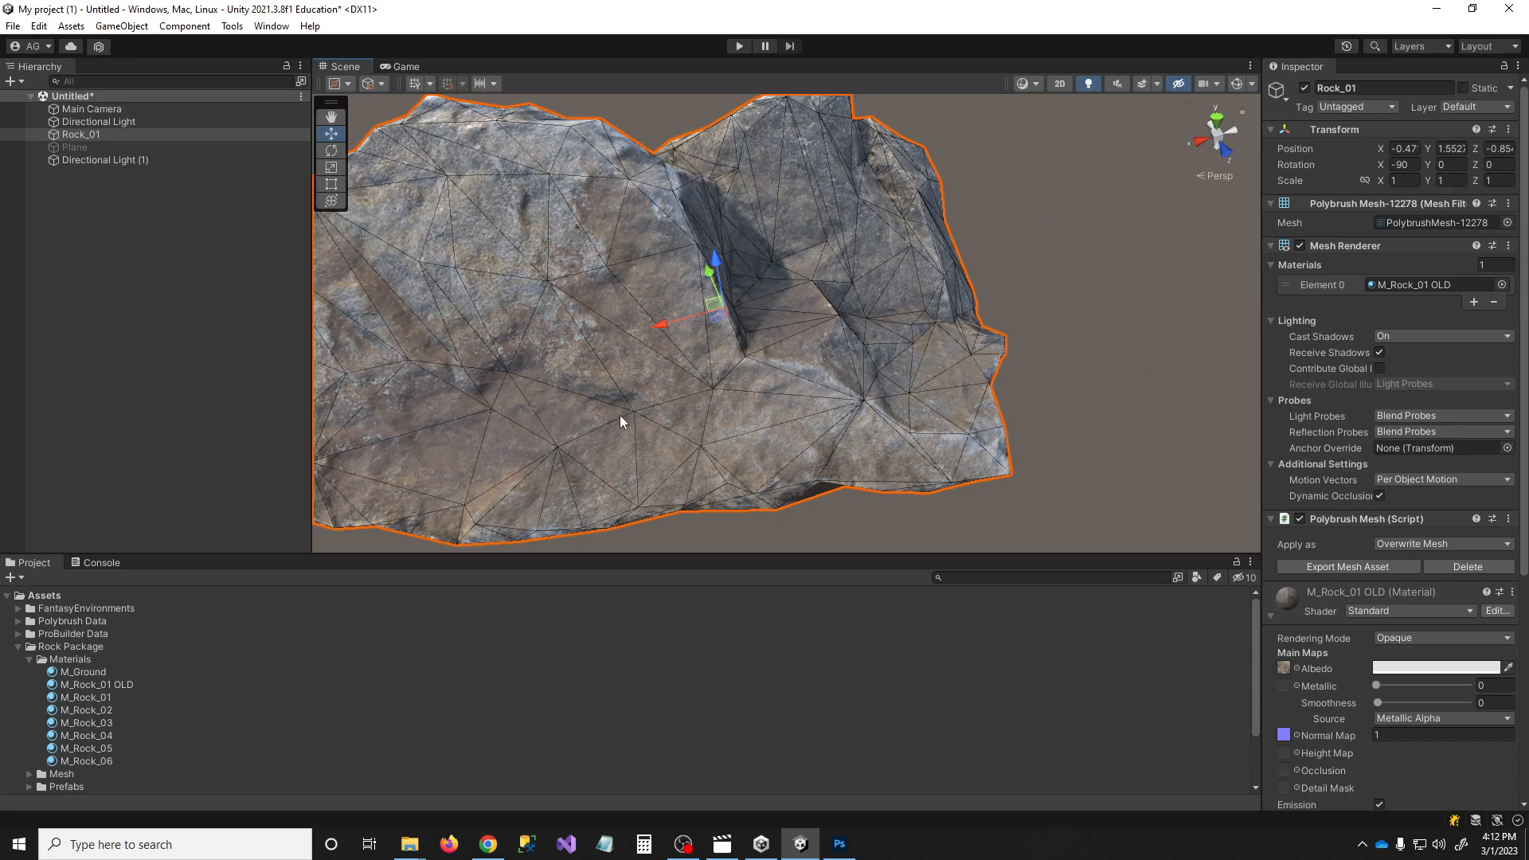
pyautogui.keyDown('alt'); pyautogui.moveTo(1078, 504); pyautogui.dragTo(1062, 407); pyautogui.keyUp('alt')
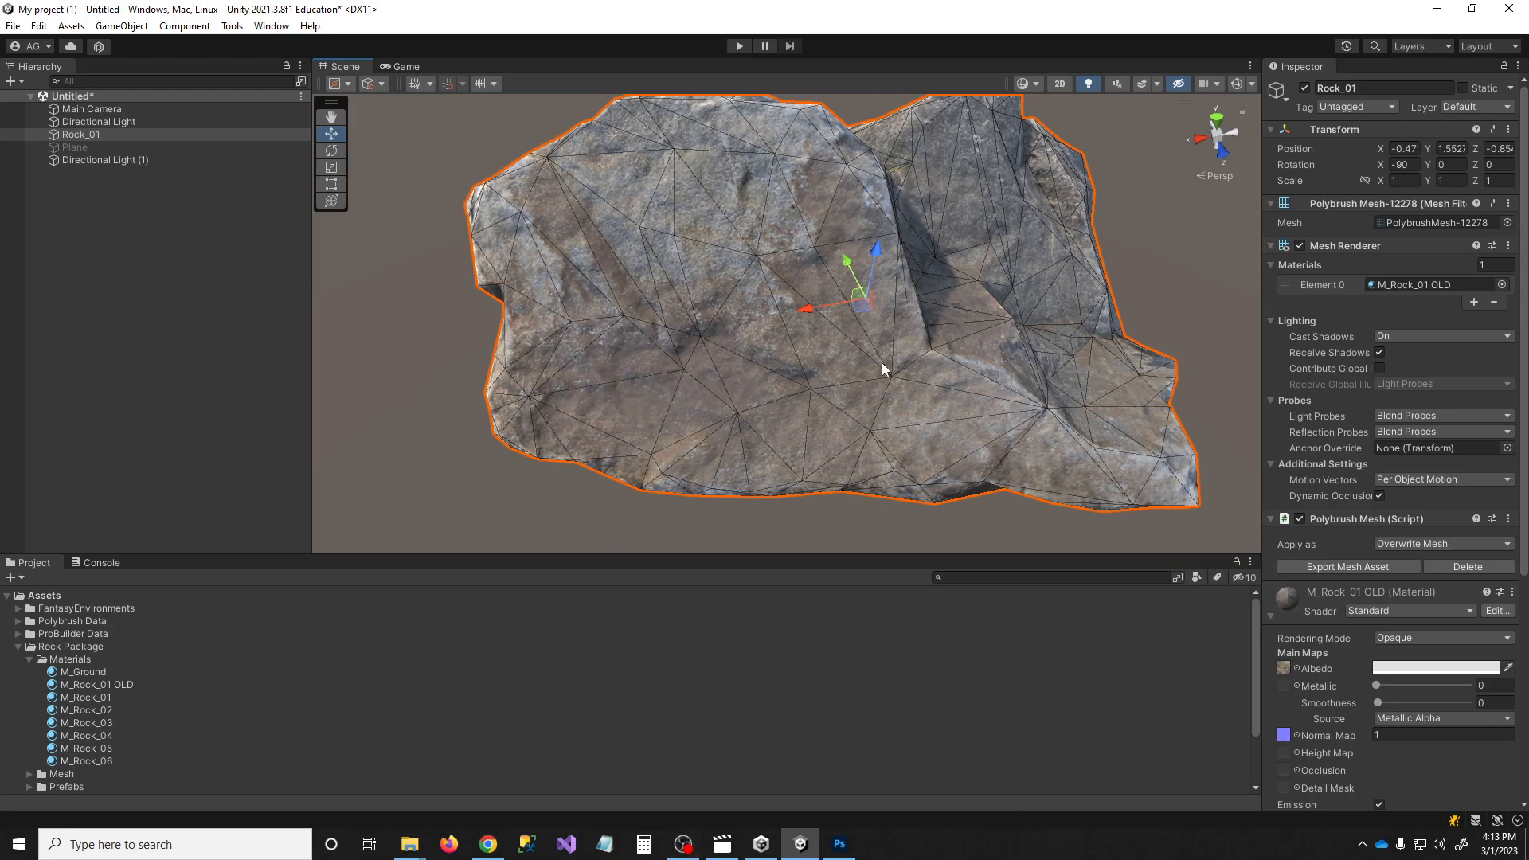
# Enlarge the scene view and deselect the rock
pyautogui.moveTo(898, 557); pyautogui.dragTo(898, 608)
pyautogui.scroll(-5, 945, 536)
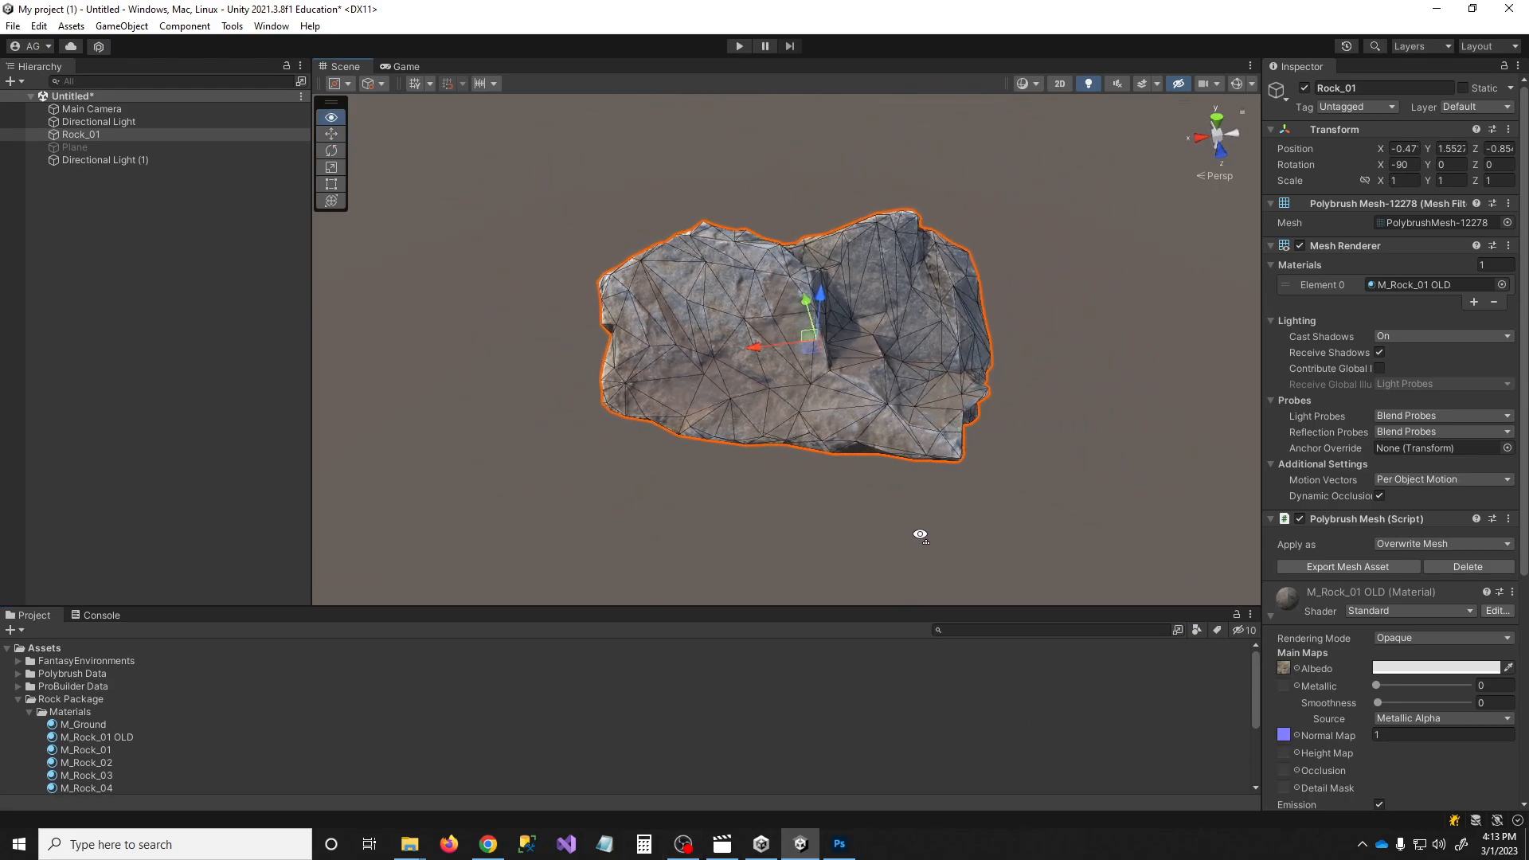
pyautogui.click(955, 490)
pyautogui.press('w')
pyautogui.moveTo(868, 467); pyautogui.dragTo(905, 438, button='right')
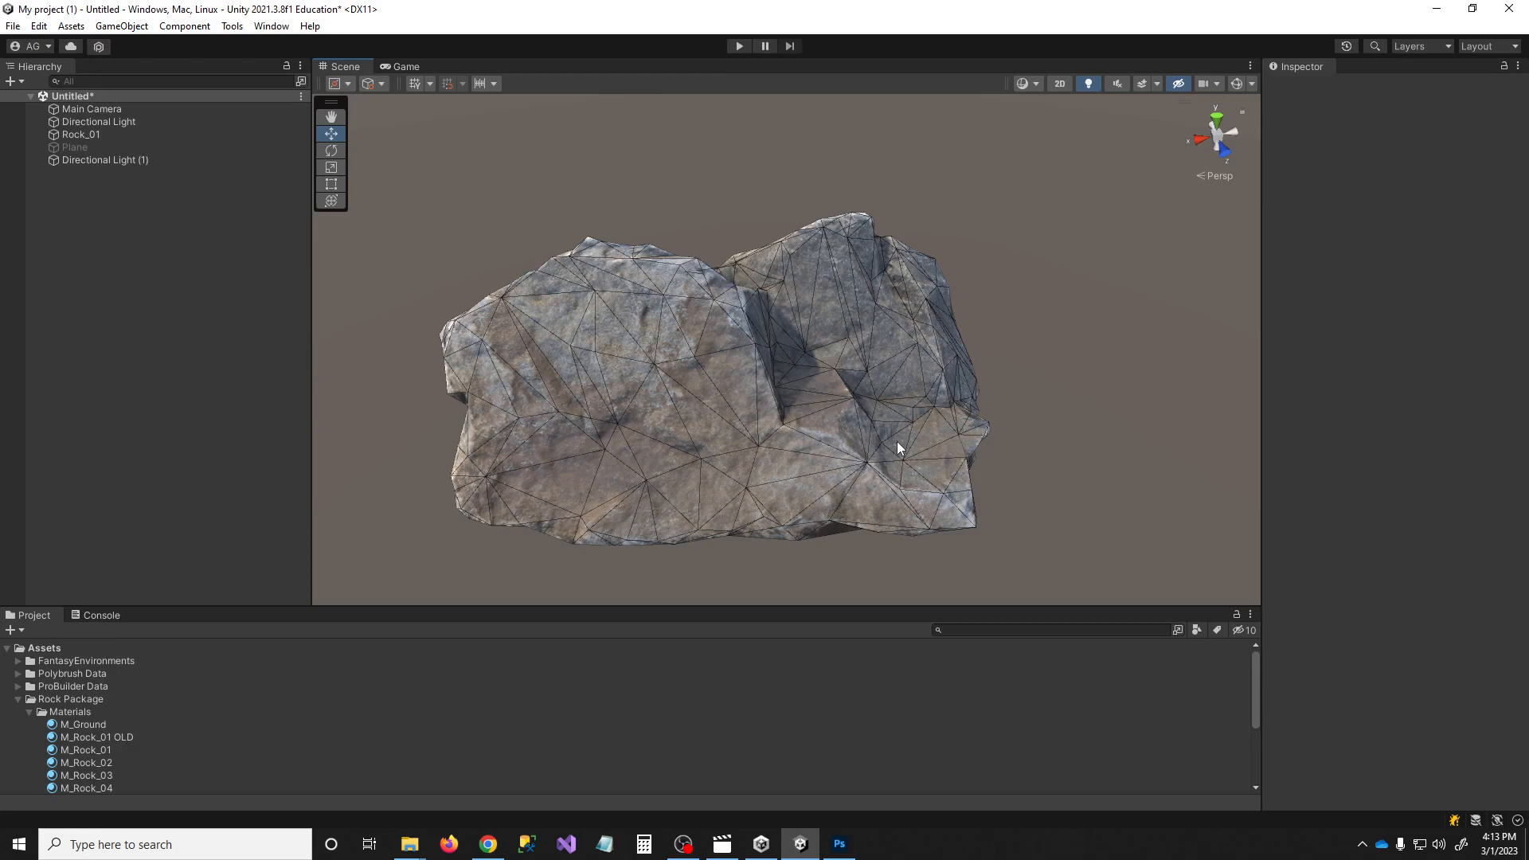
pyautogui.scroll(2, 896, 441)
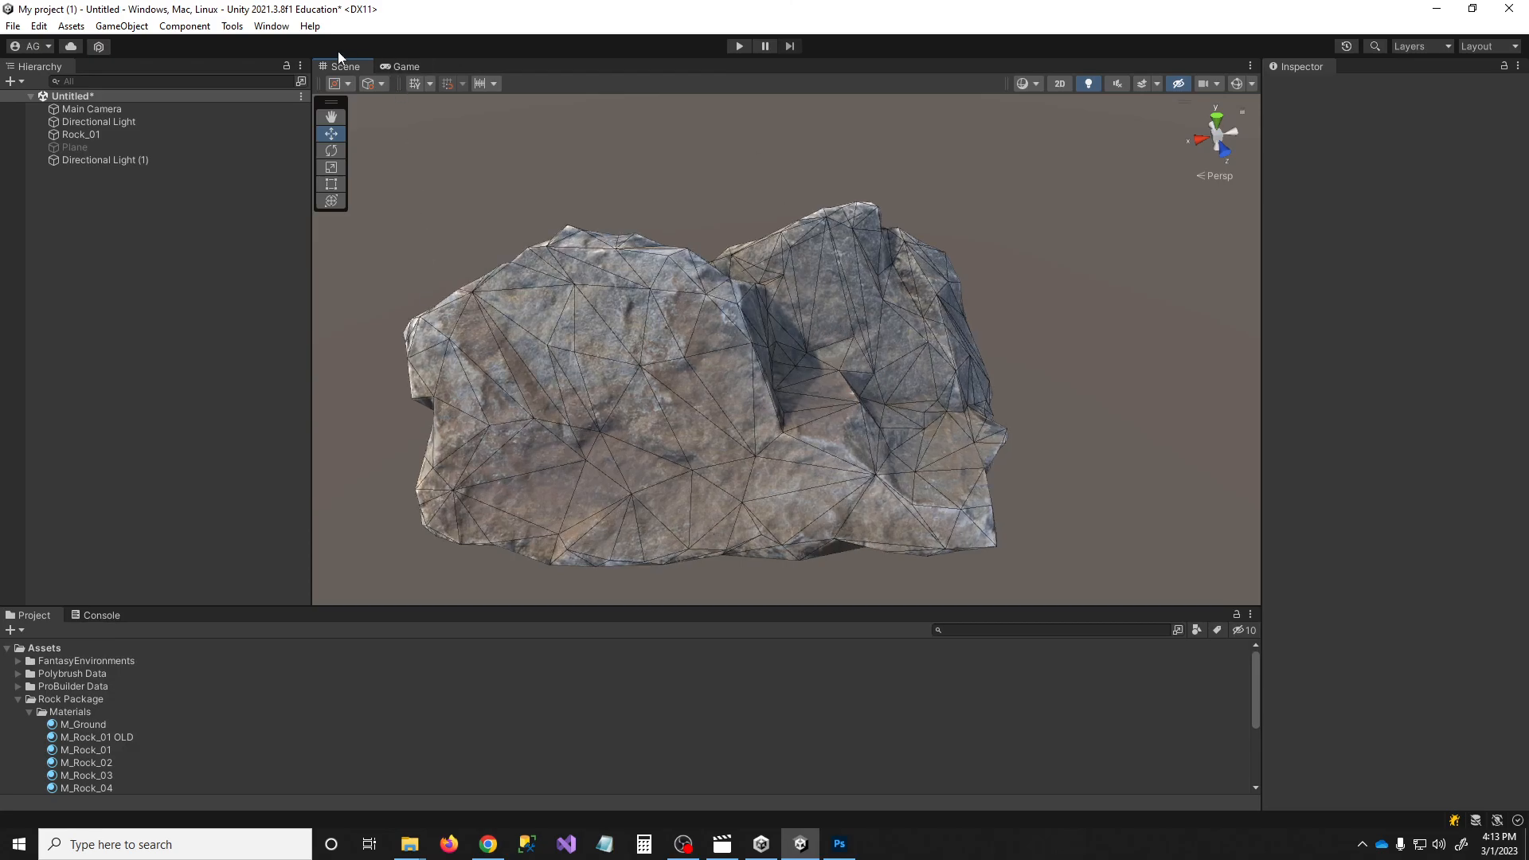
# Check the Shader Graph and Polybrush packages in the Package Manager by searching for "shader" and "poly"
pyautogui.click(272, 25)
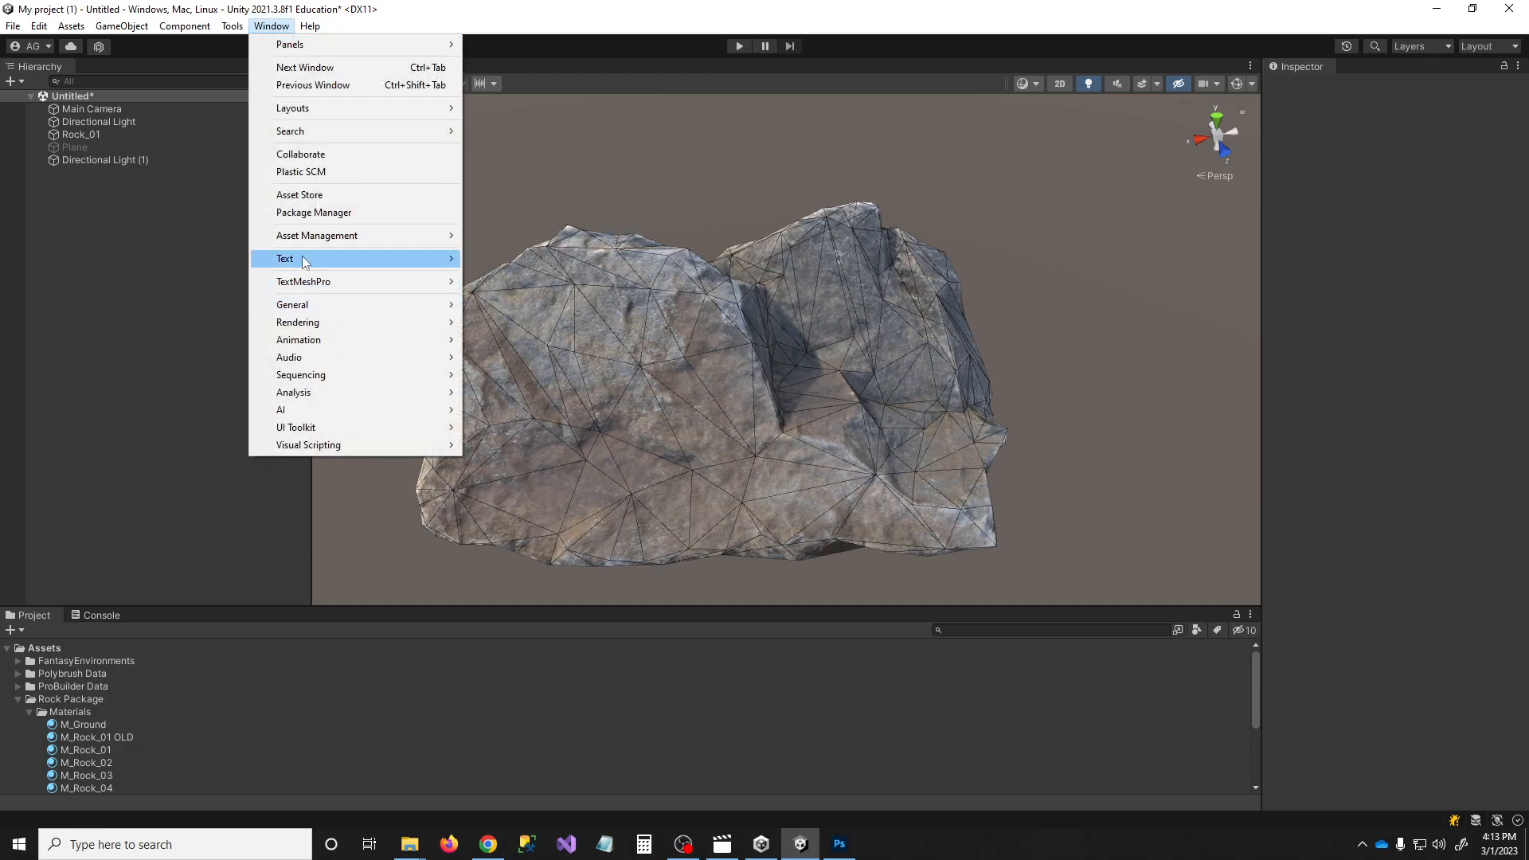
pyautogui.click(317, 212)
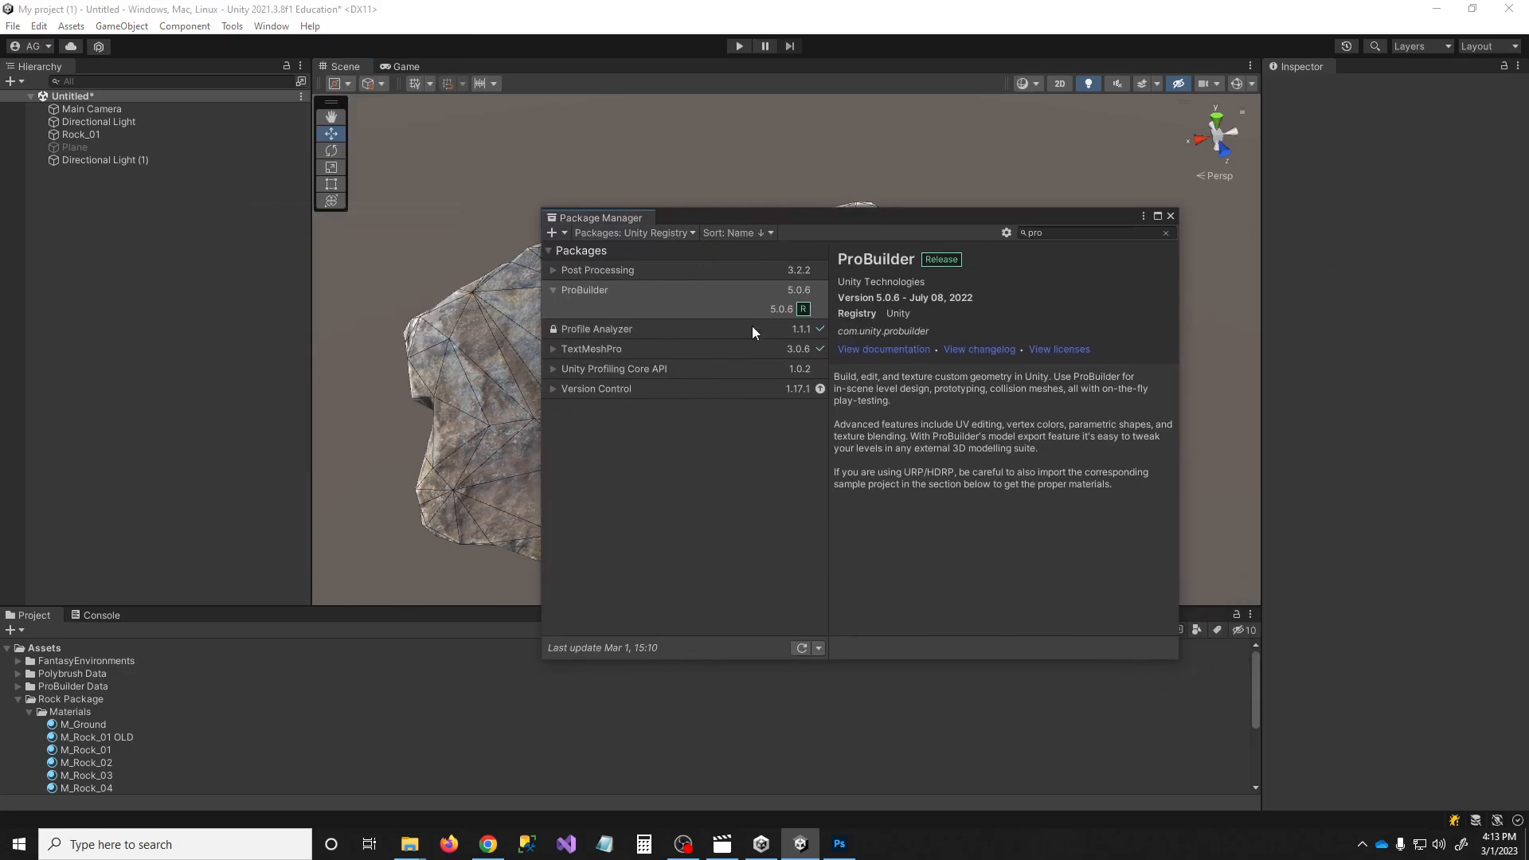
pyautogui.click(1072, 233)
pyautogui.write('shader')
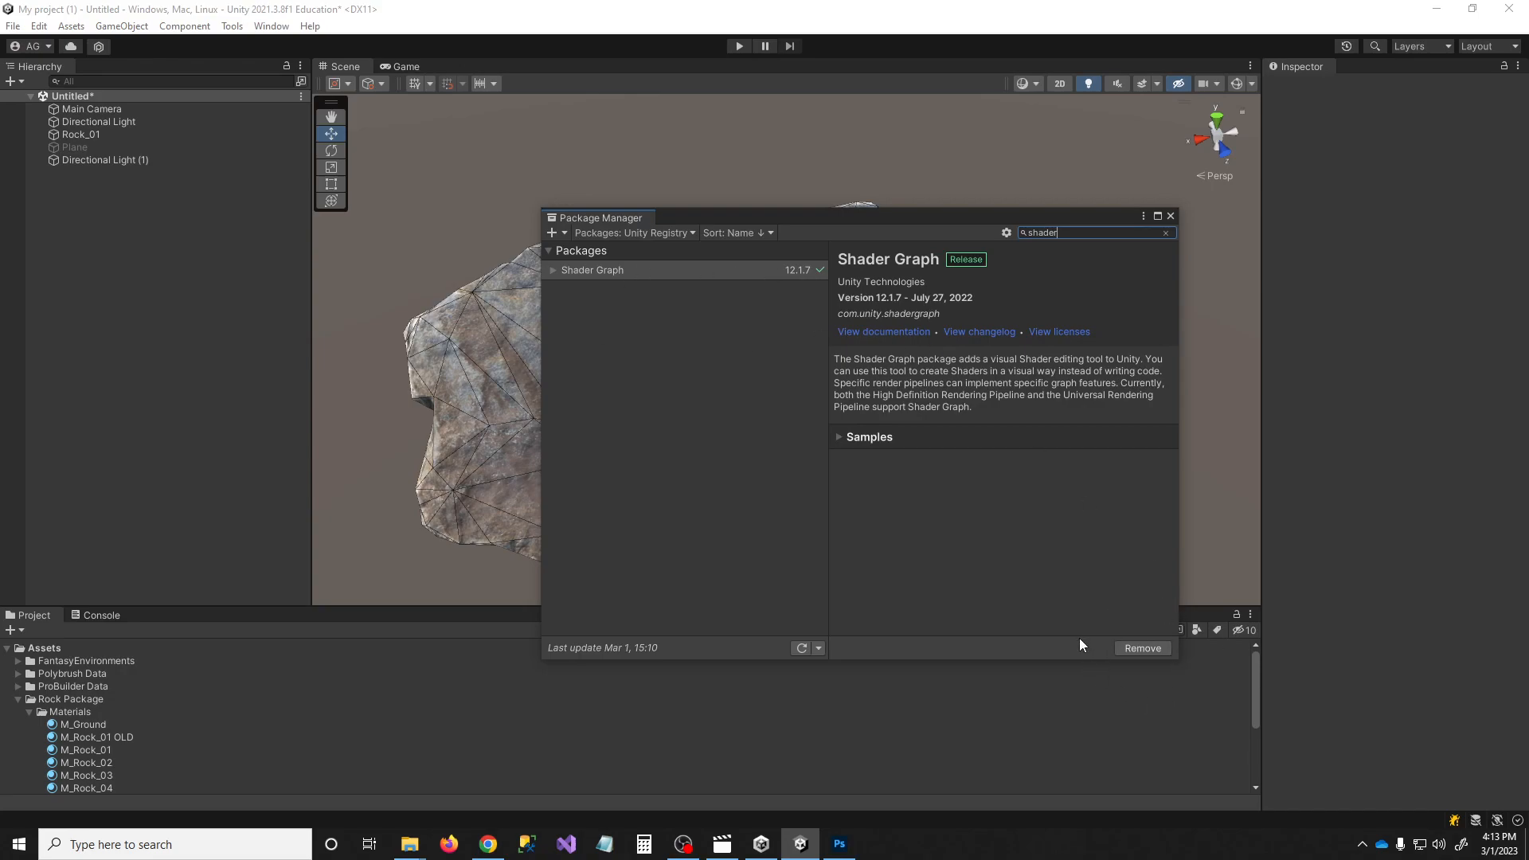
pyautogui.doubleClick(1067, 233)
pyautogui.write('poly')
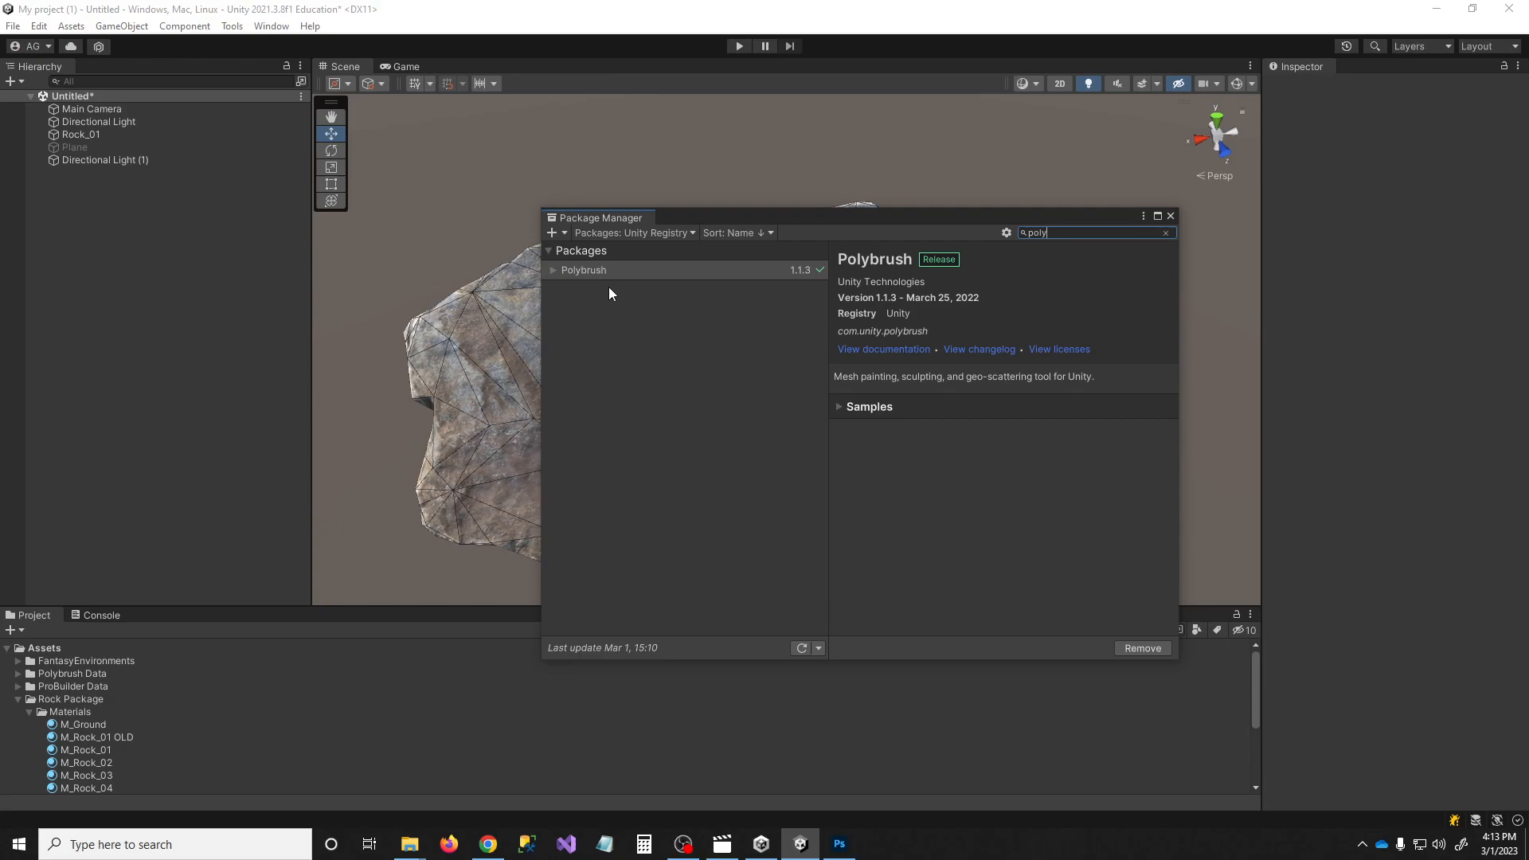
pyautogui.click(1171, 216)
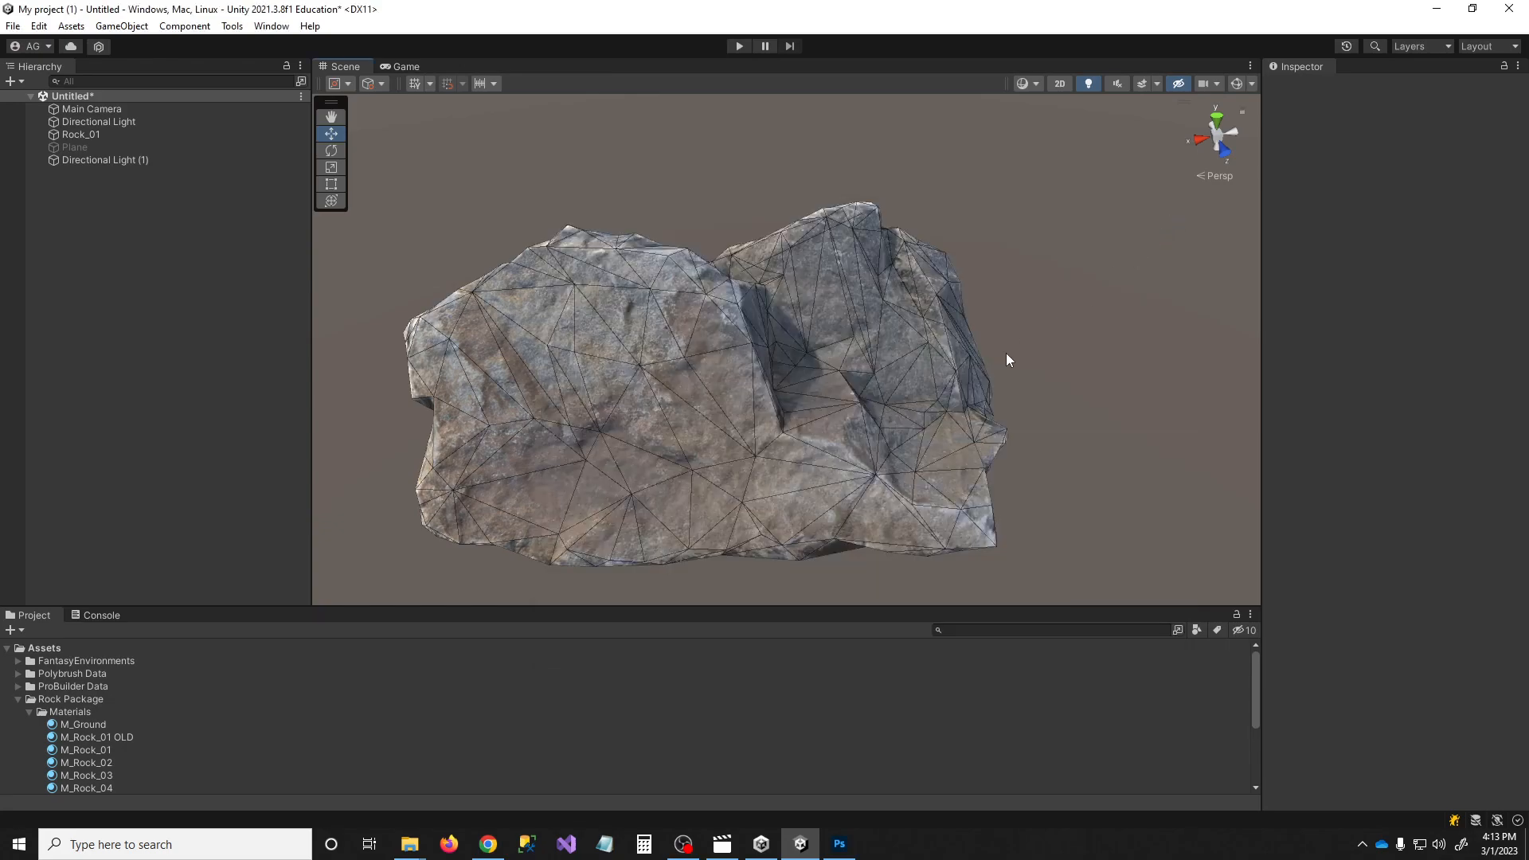
# Give the project asset list more height and collapse the Materials folder inside Rock Package
pyautogui.moveTo(753, 608); pyautogui.dragTo(752, 561)
pyautogui.moveTo(740, 446); pyautogui.dragTo(835, 422, button='middle')
pyautogui.moveTo(507, 554); pyautogui.dragTo(506, 532)
pyautogui.click(31, 642)
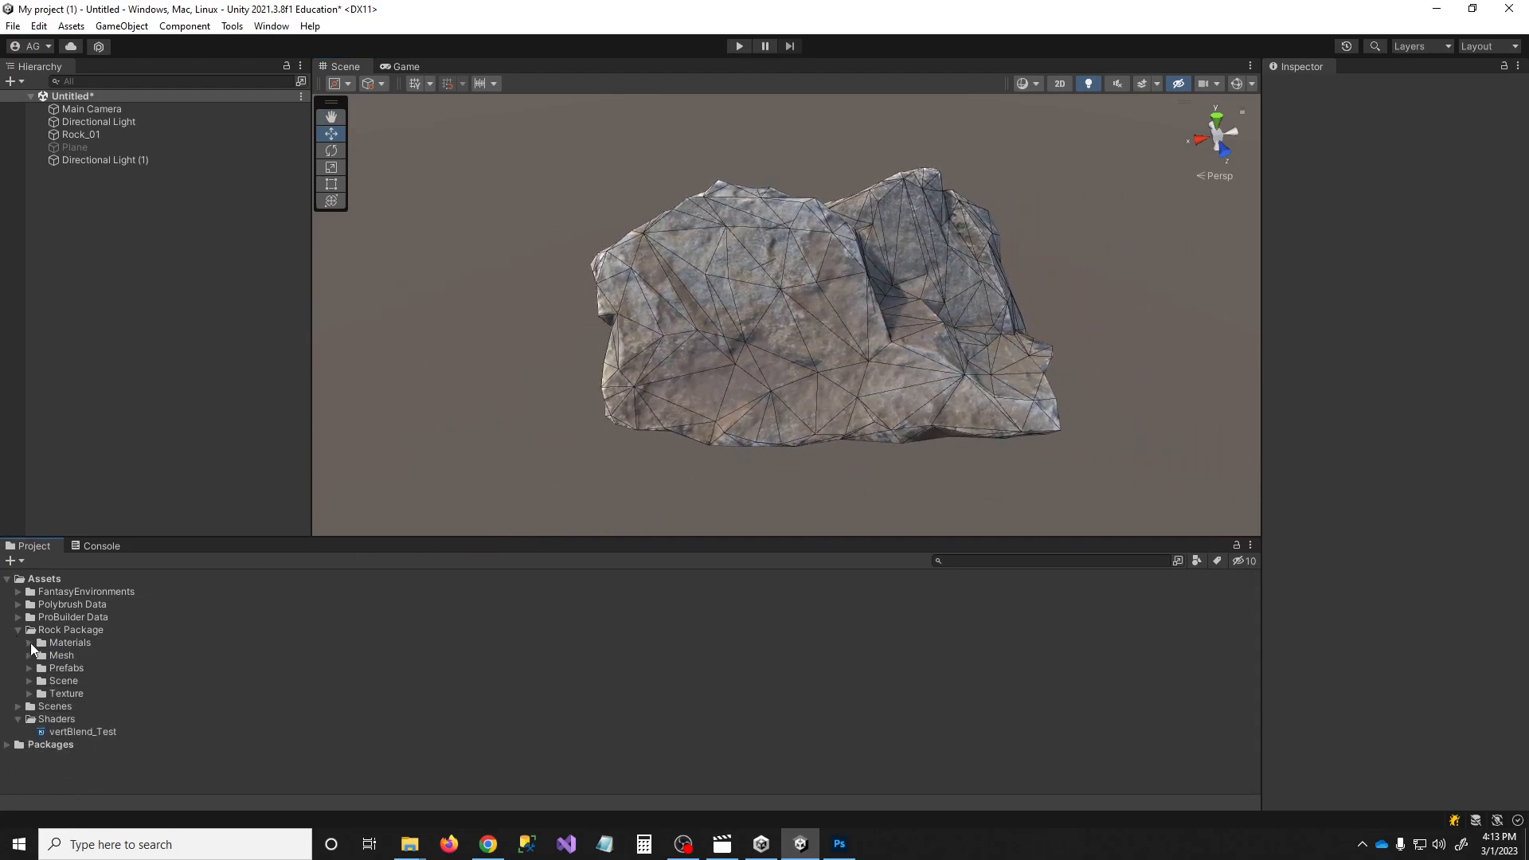
# Create a BuiltIn Lit Shader Graph named VertextBlend in the Shaders folder
pyautogui.click(55, 720)
pyautogui.rightClick(55, 722)
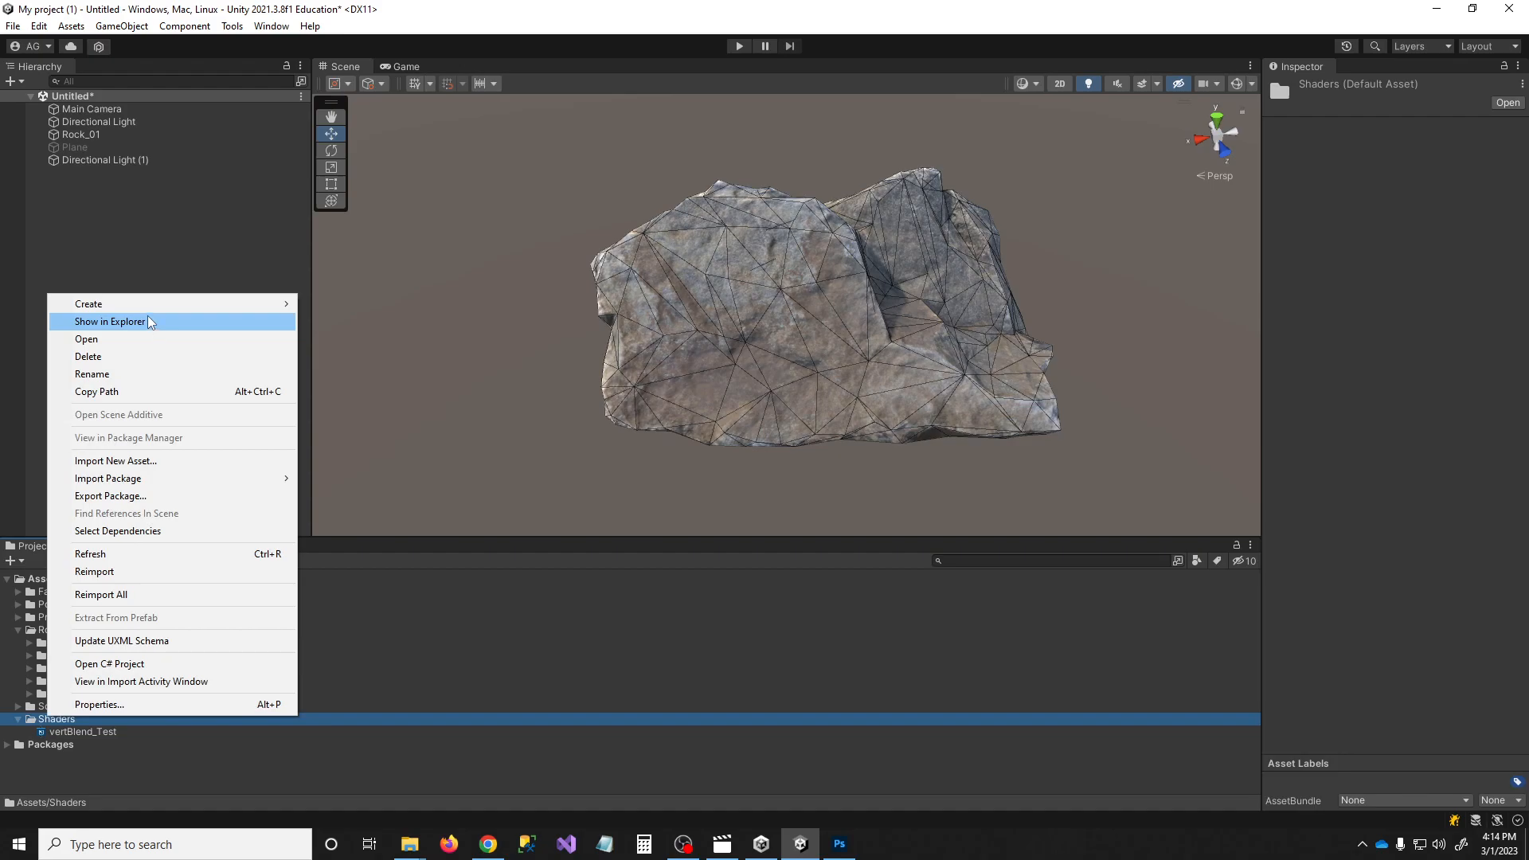
pyautogui.moveTo(148, 305)
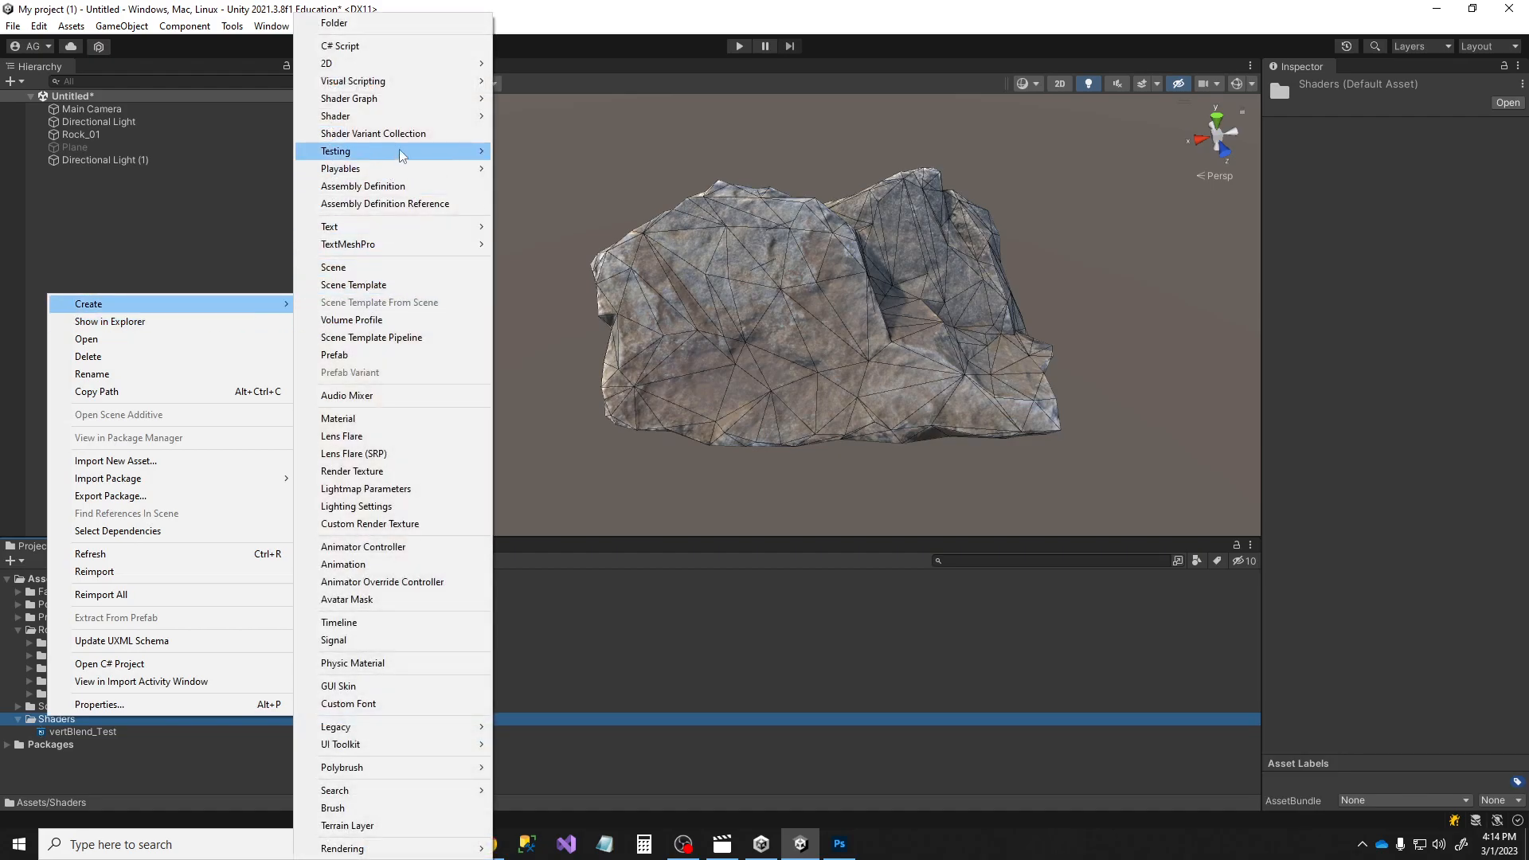
pyautogui.moveTo(375, 98)
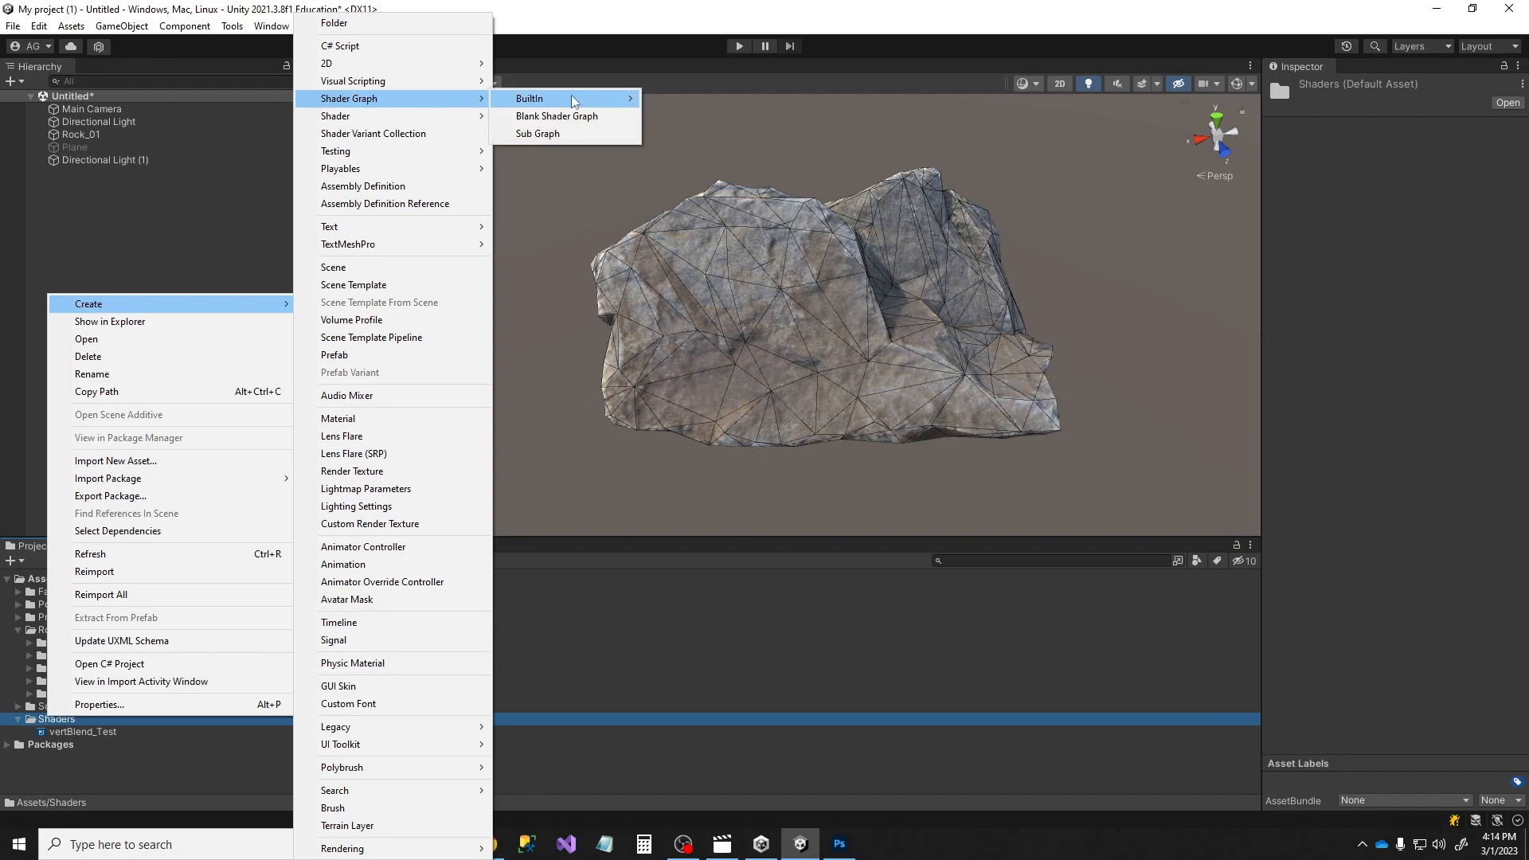
pyautogui.moveTo(570, 104)
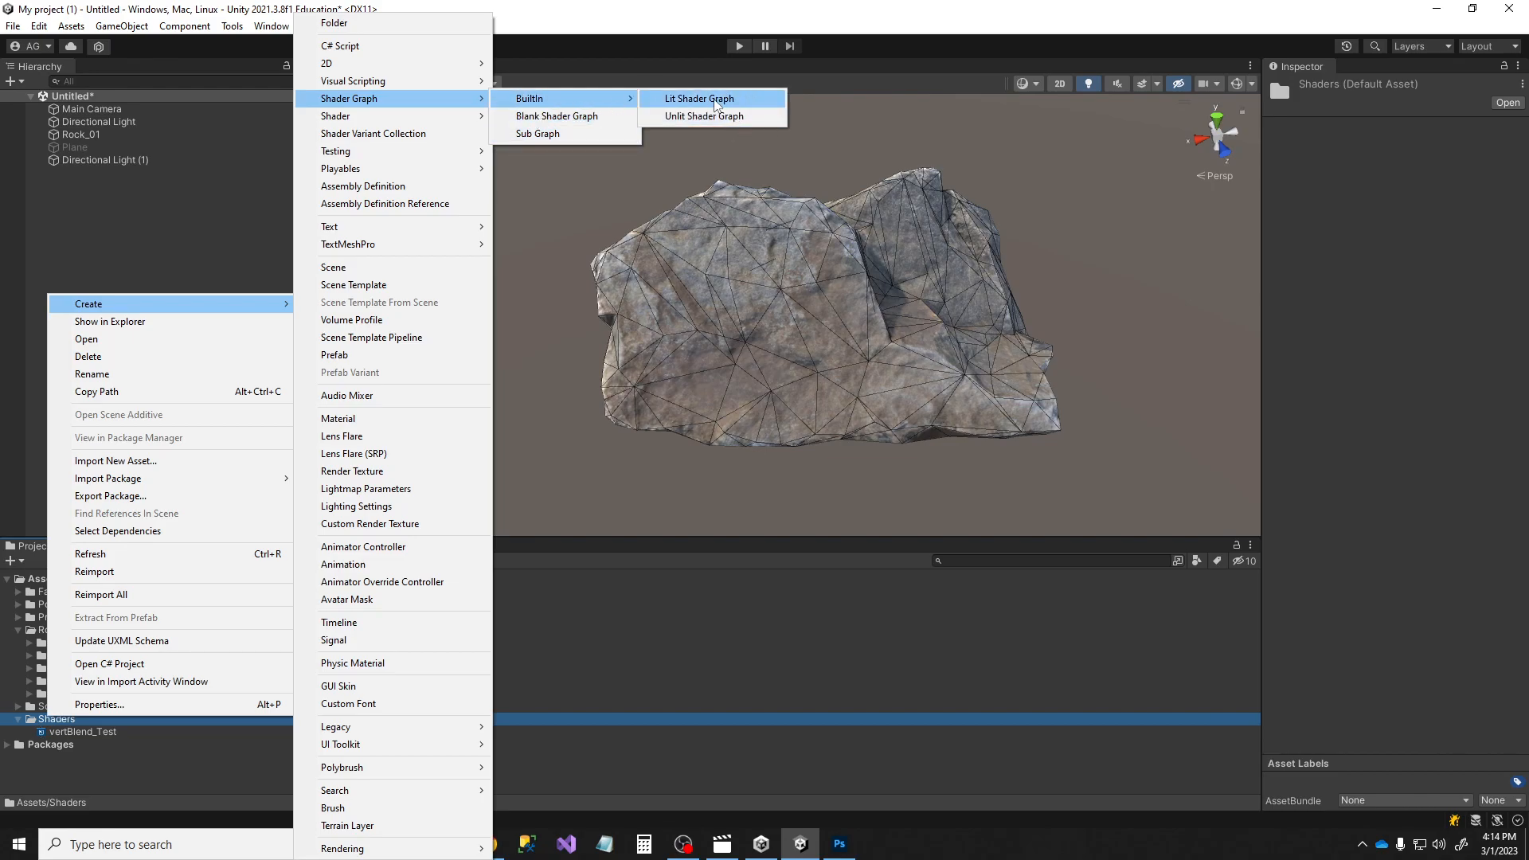
pyautogui.click(777, 98)
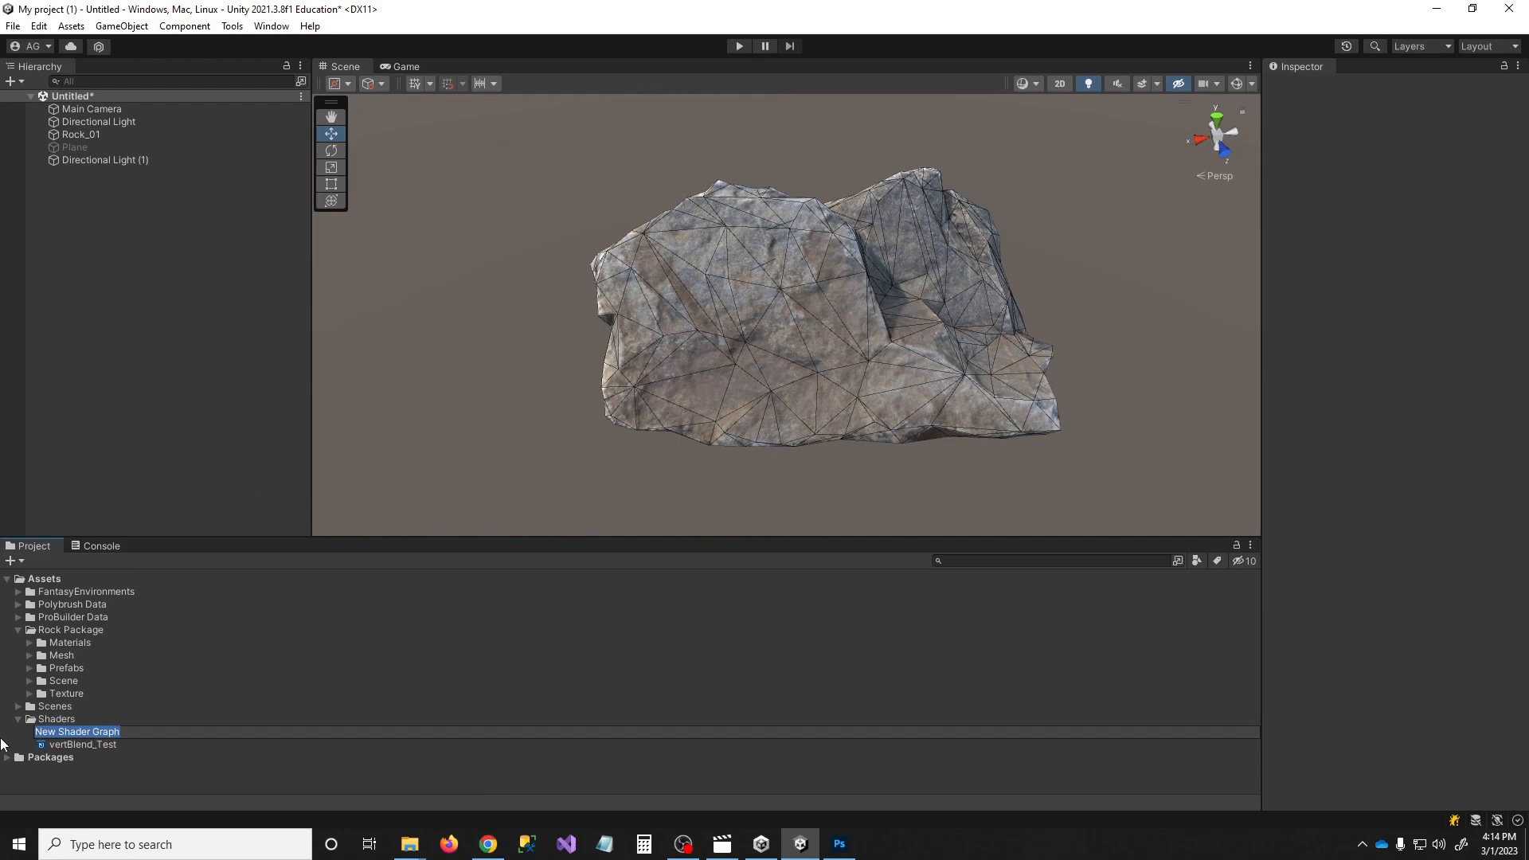
pyautogui.write('VertextBlend')
pyautogui.press('Return')
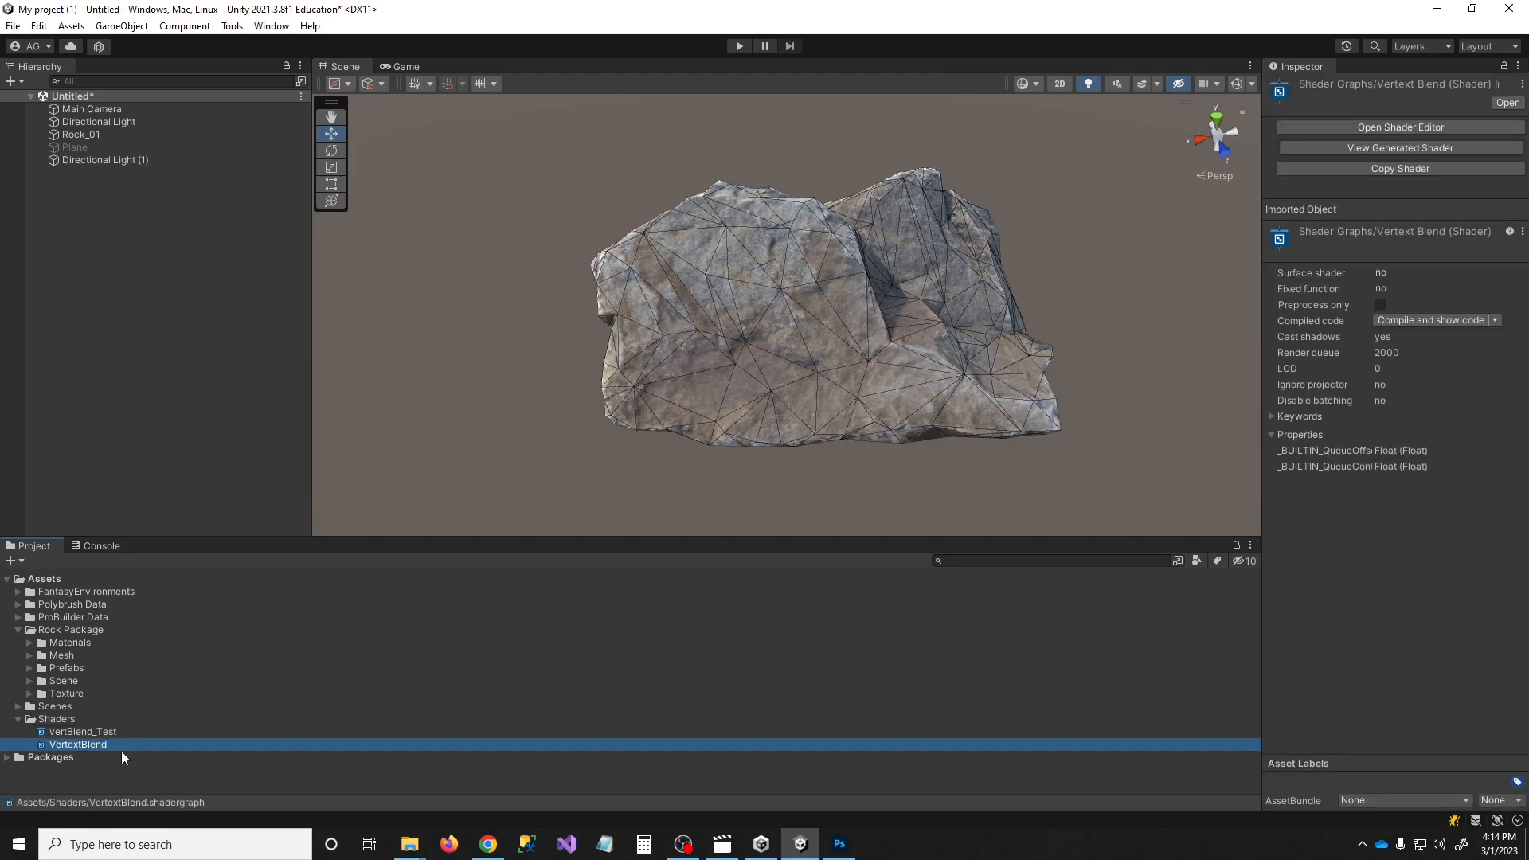
# Open the VertextBlend shader graph for editing with its Vertex and Fragment blocks in view
pyautogui.doubleClick(84, 743)
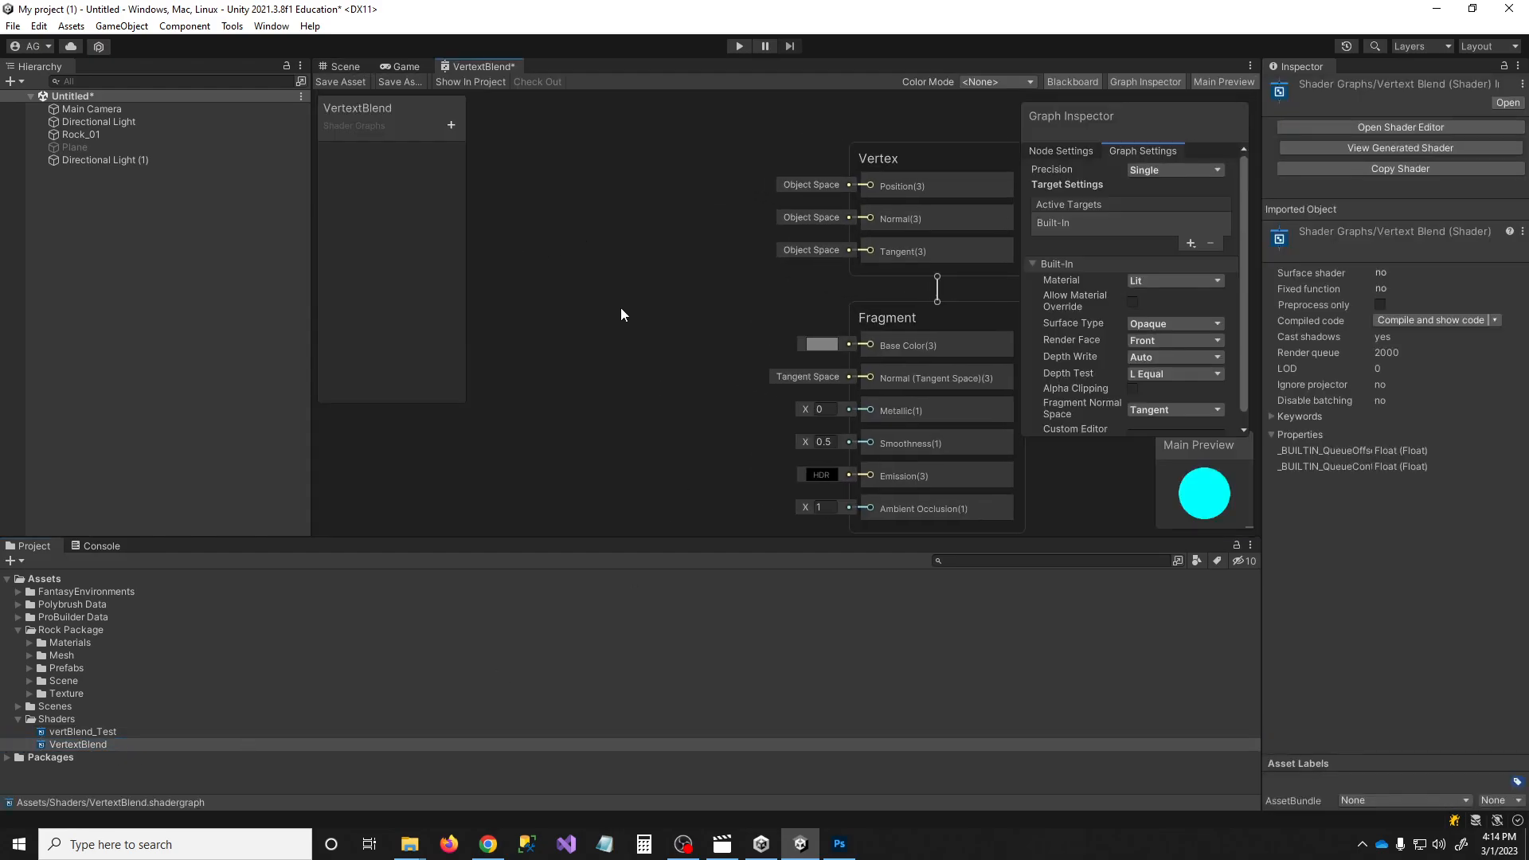
pyautogui.moveTo(752, 408); pyautogui.dragTo(749, 349, button='middle')
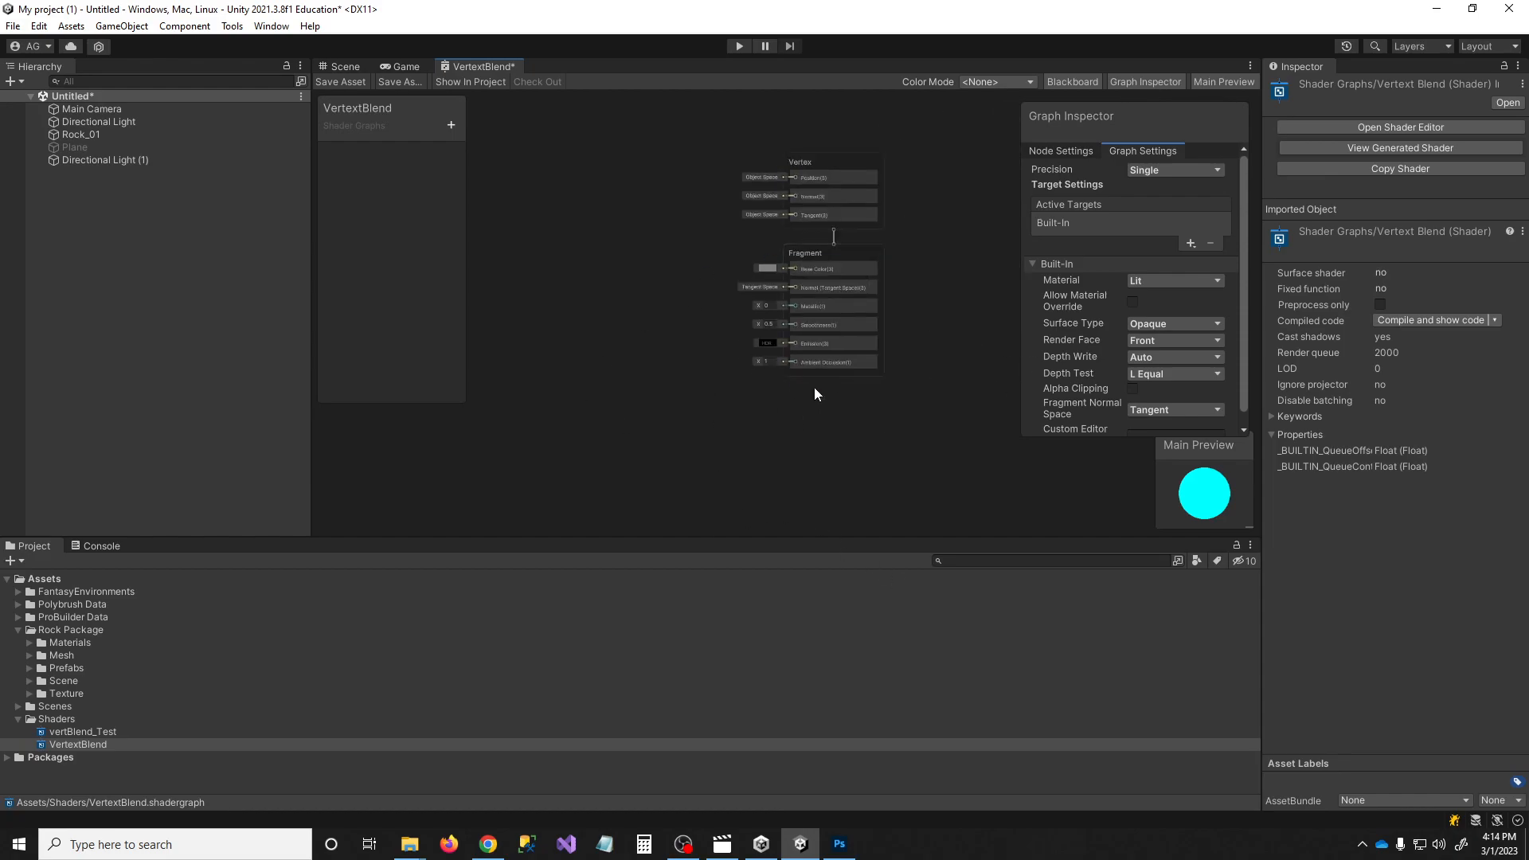
pyautogui.moveTo(814, 387); pyautogui.dragTo(847, 423, button='middle')
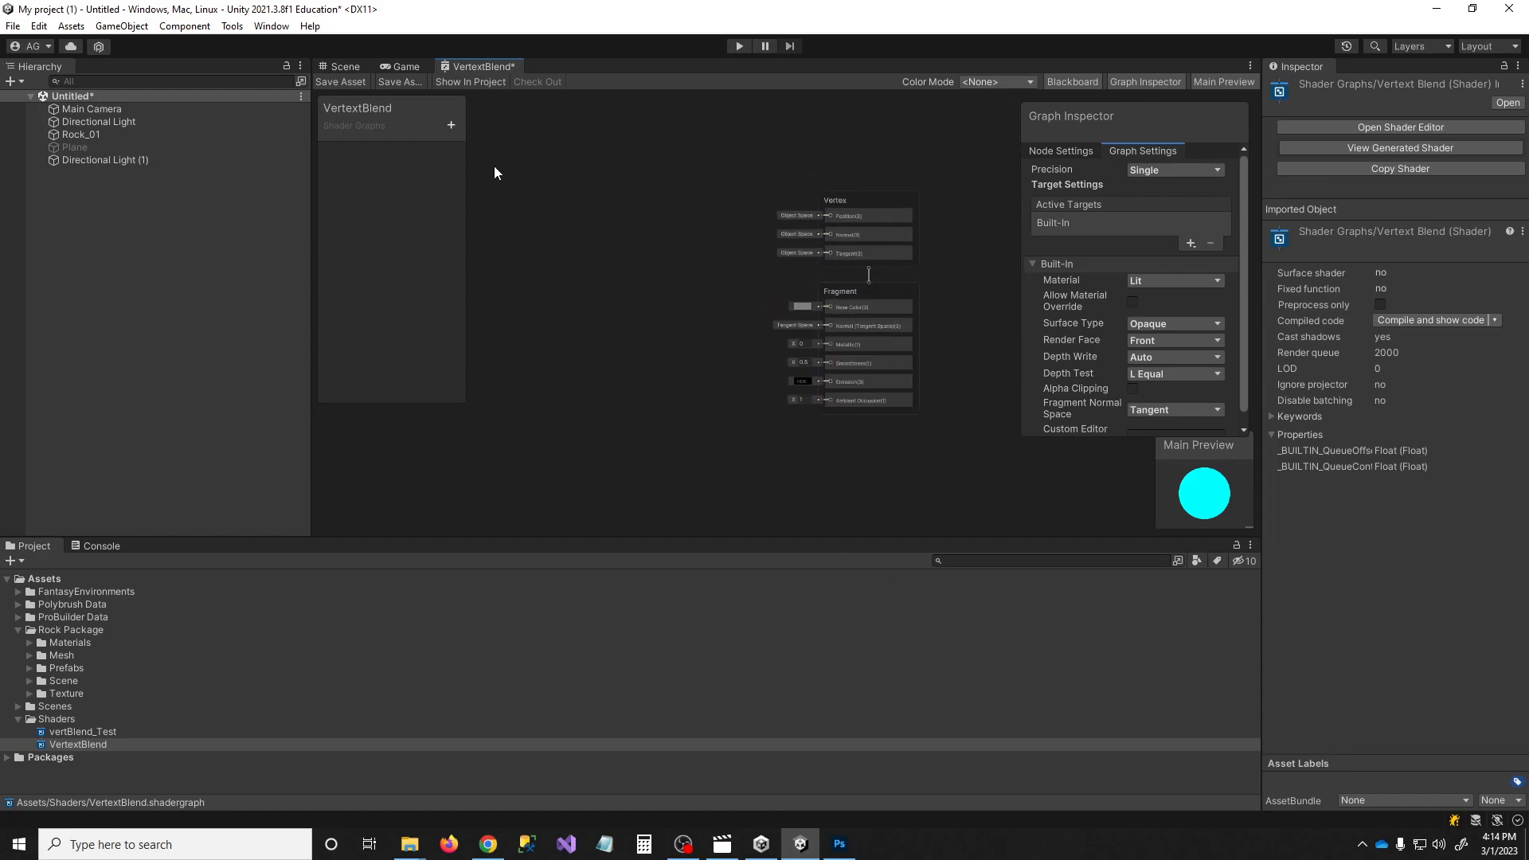
# Add a Texture 2D property named Tex_Base to the shader graph
pyautogui.click(450, 126)
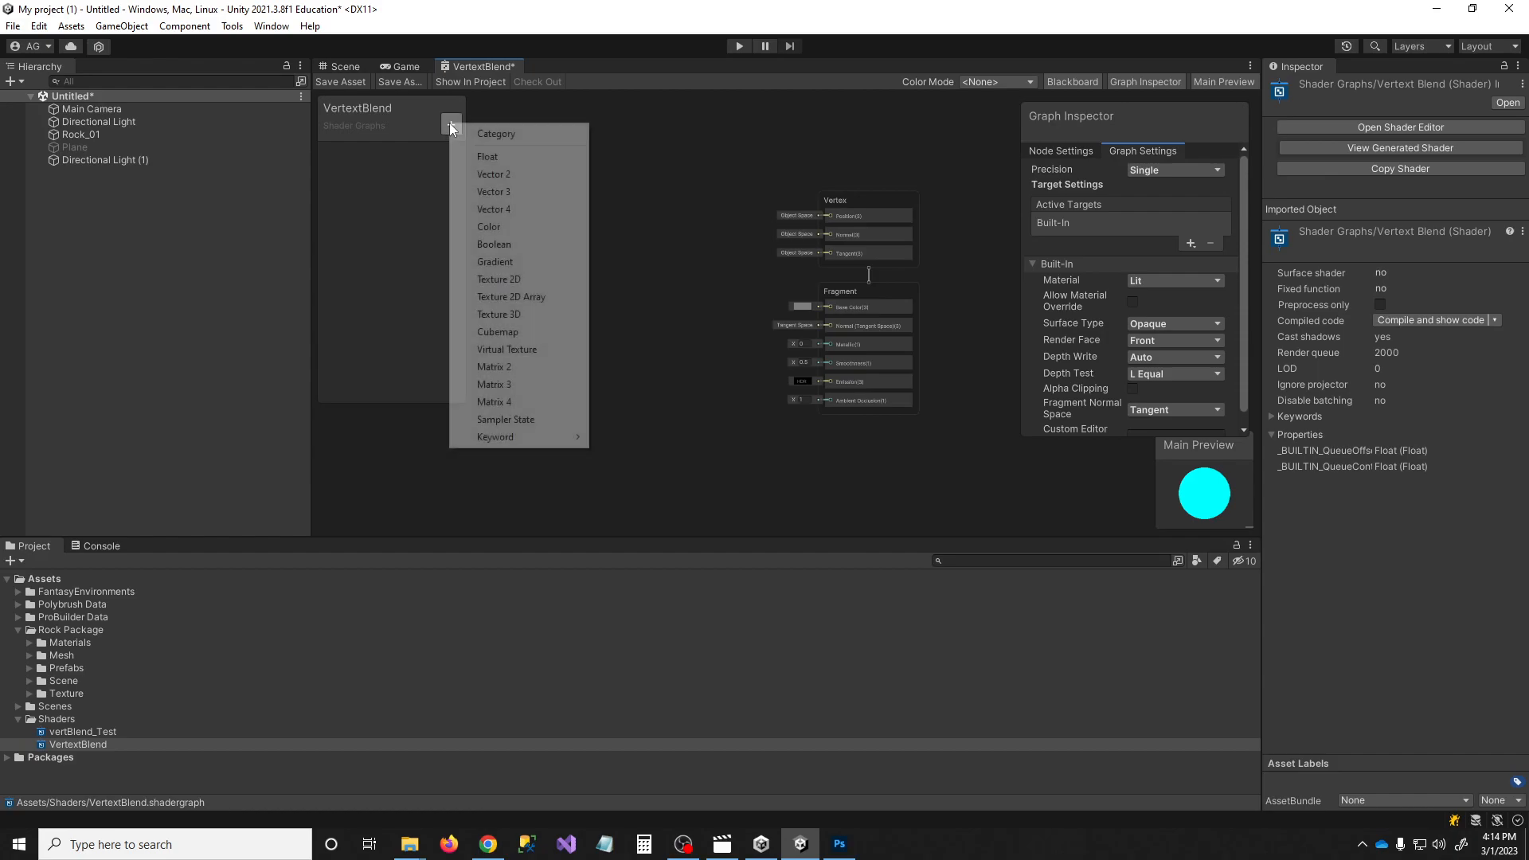
pyautogui.click(505, 280)
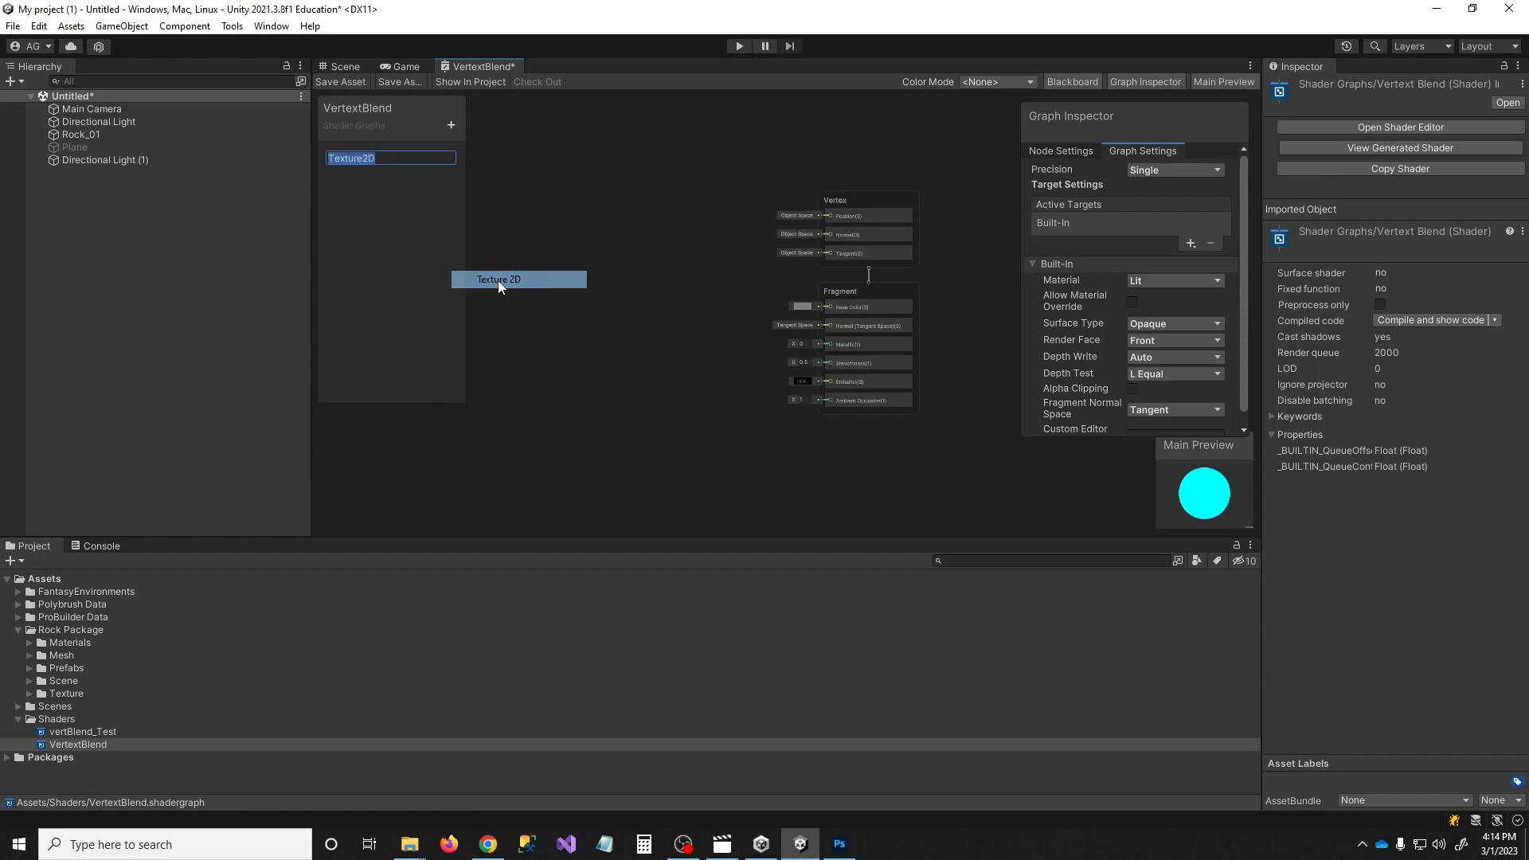
pyautogui.write('Tex')
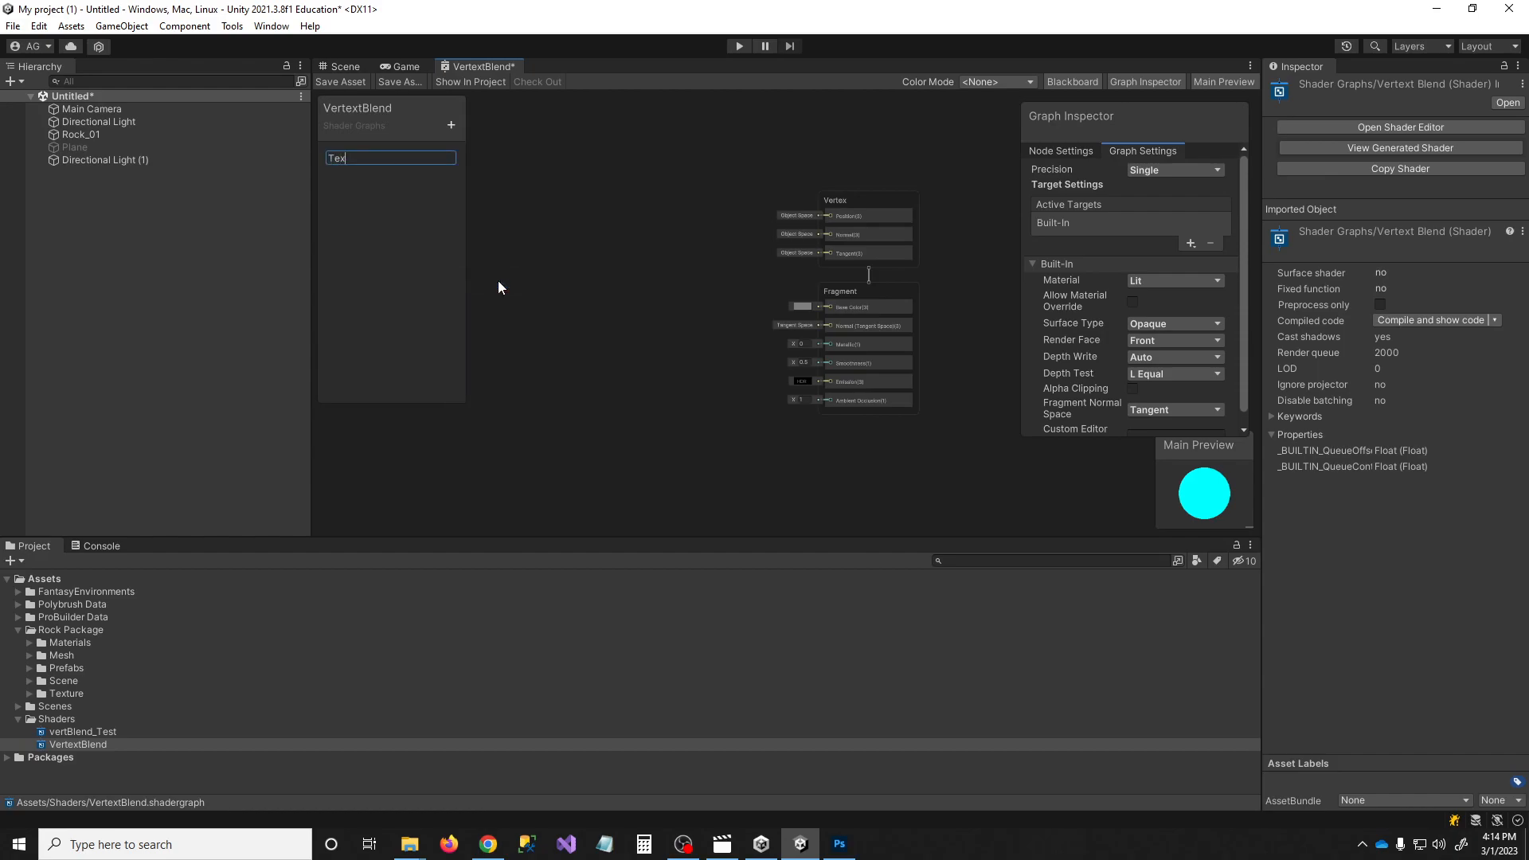
pyautogui.write('_Base')
pyautogui.press('Return')
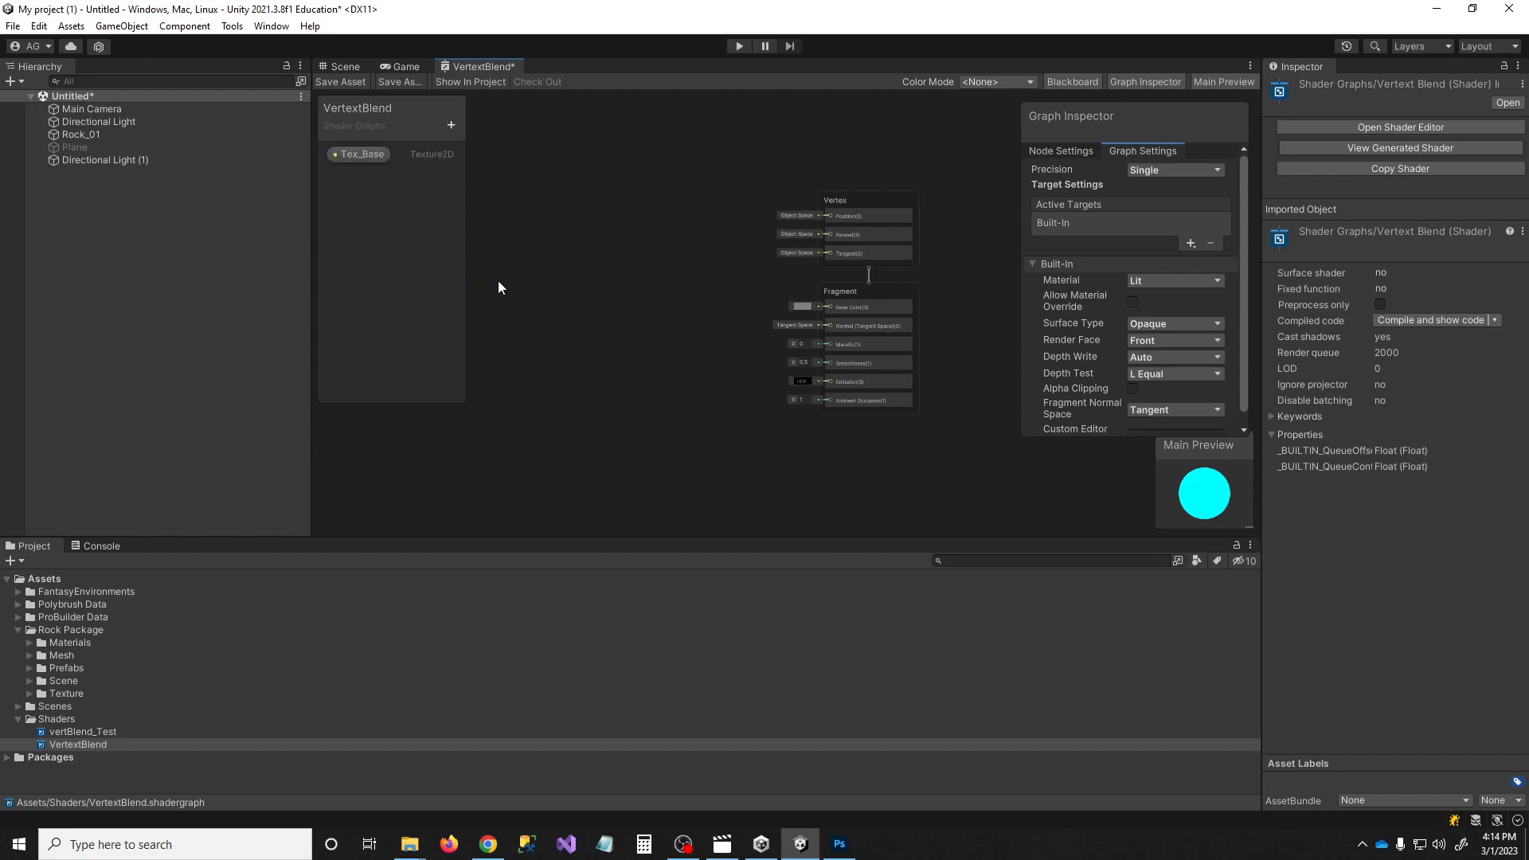
# Add a second Texture 2D property named Tex_Blend_01 to the shader graph
pyautogui.click(452, 124)
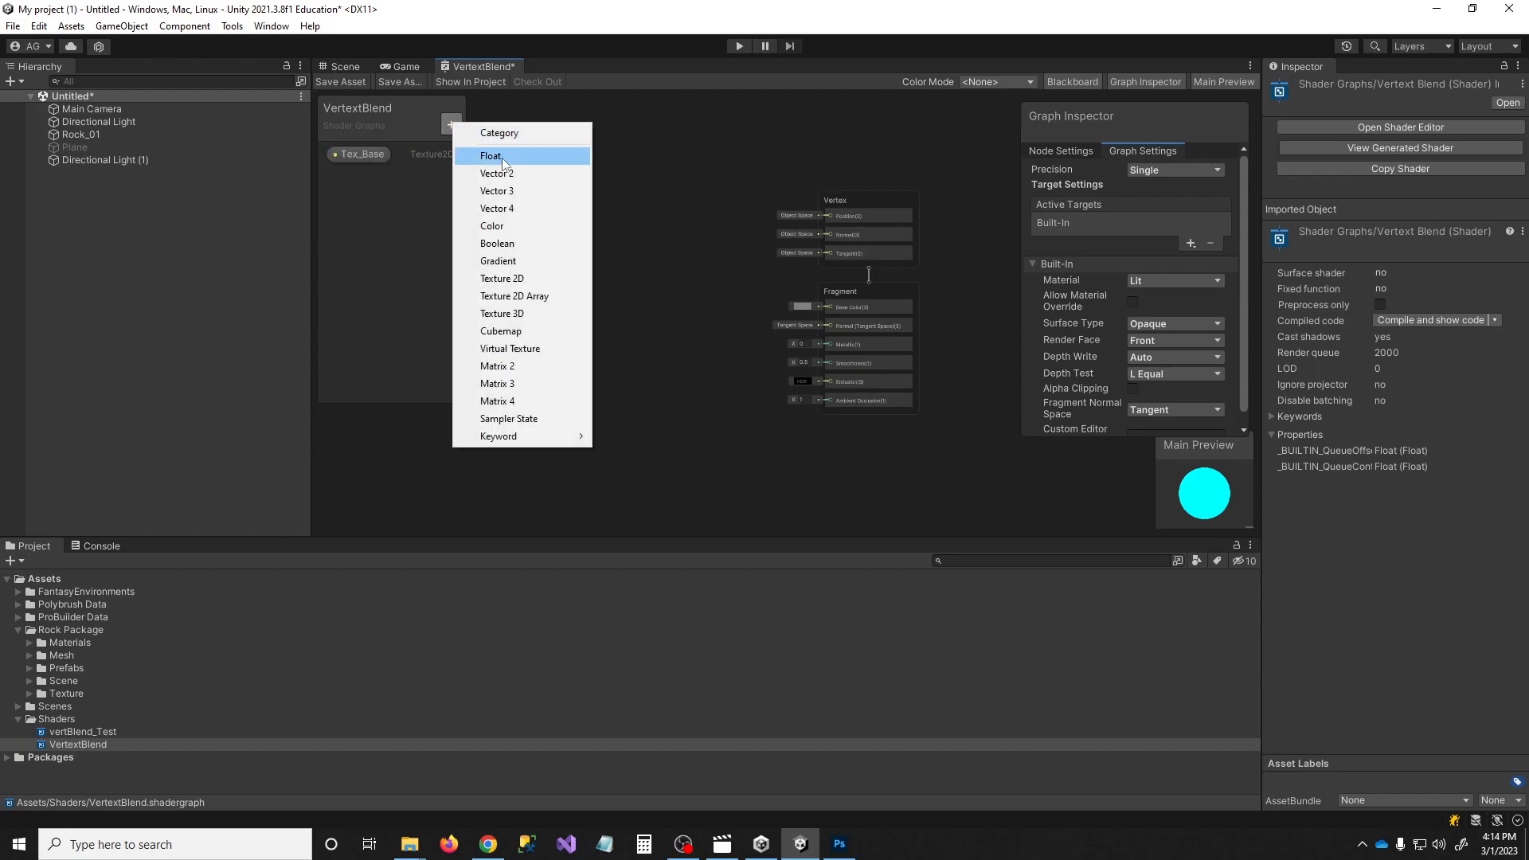
pyautogui.click(500, 278)
pyautogui.write('Tex')
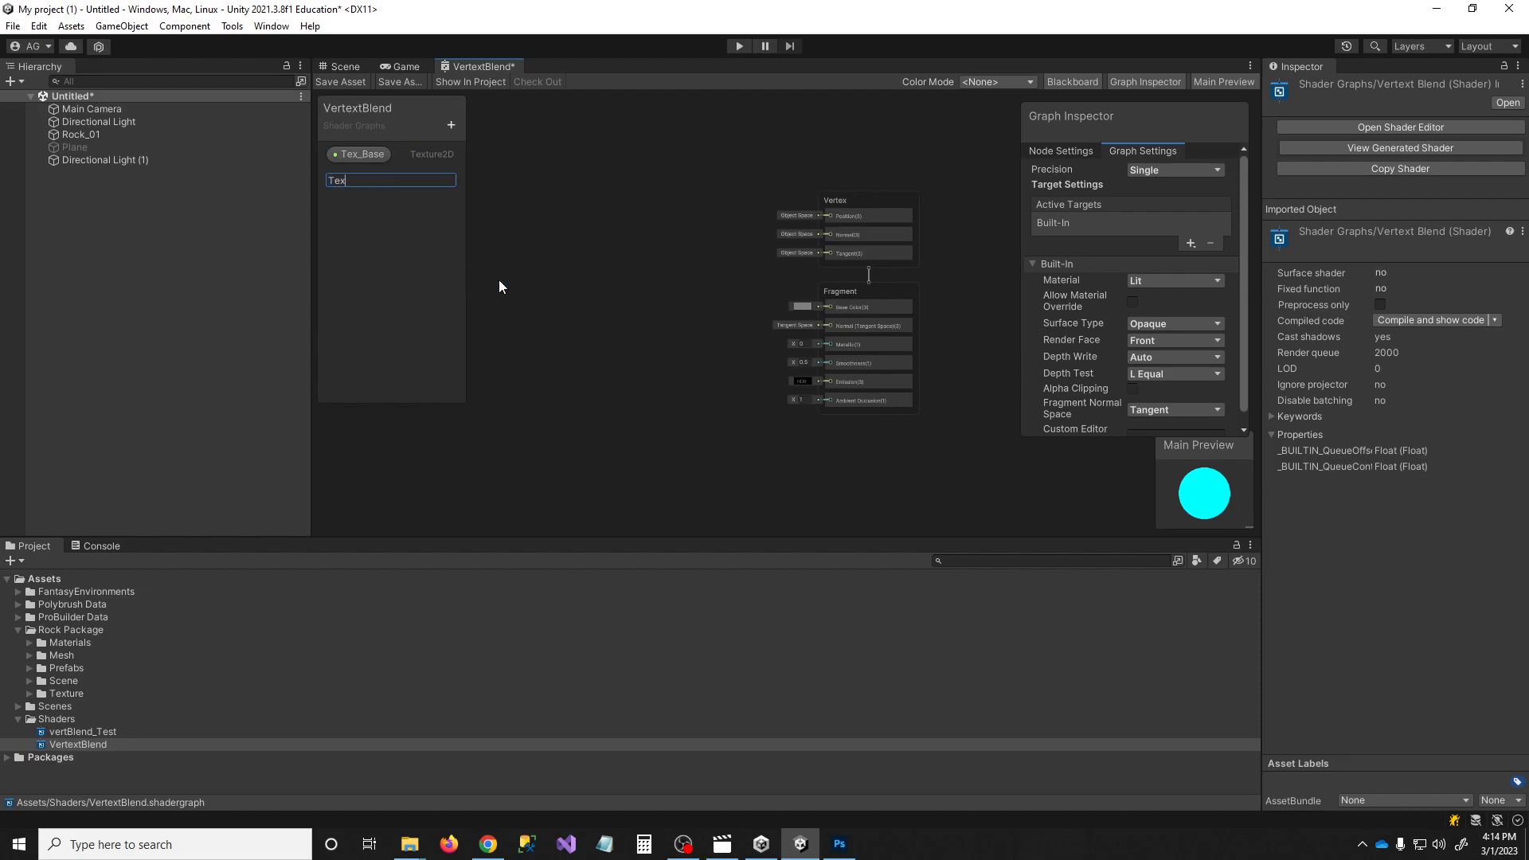
pyautogui.write('_Blend_01')
pyautogui.press('Return')
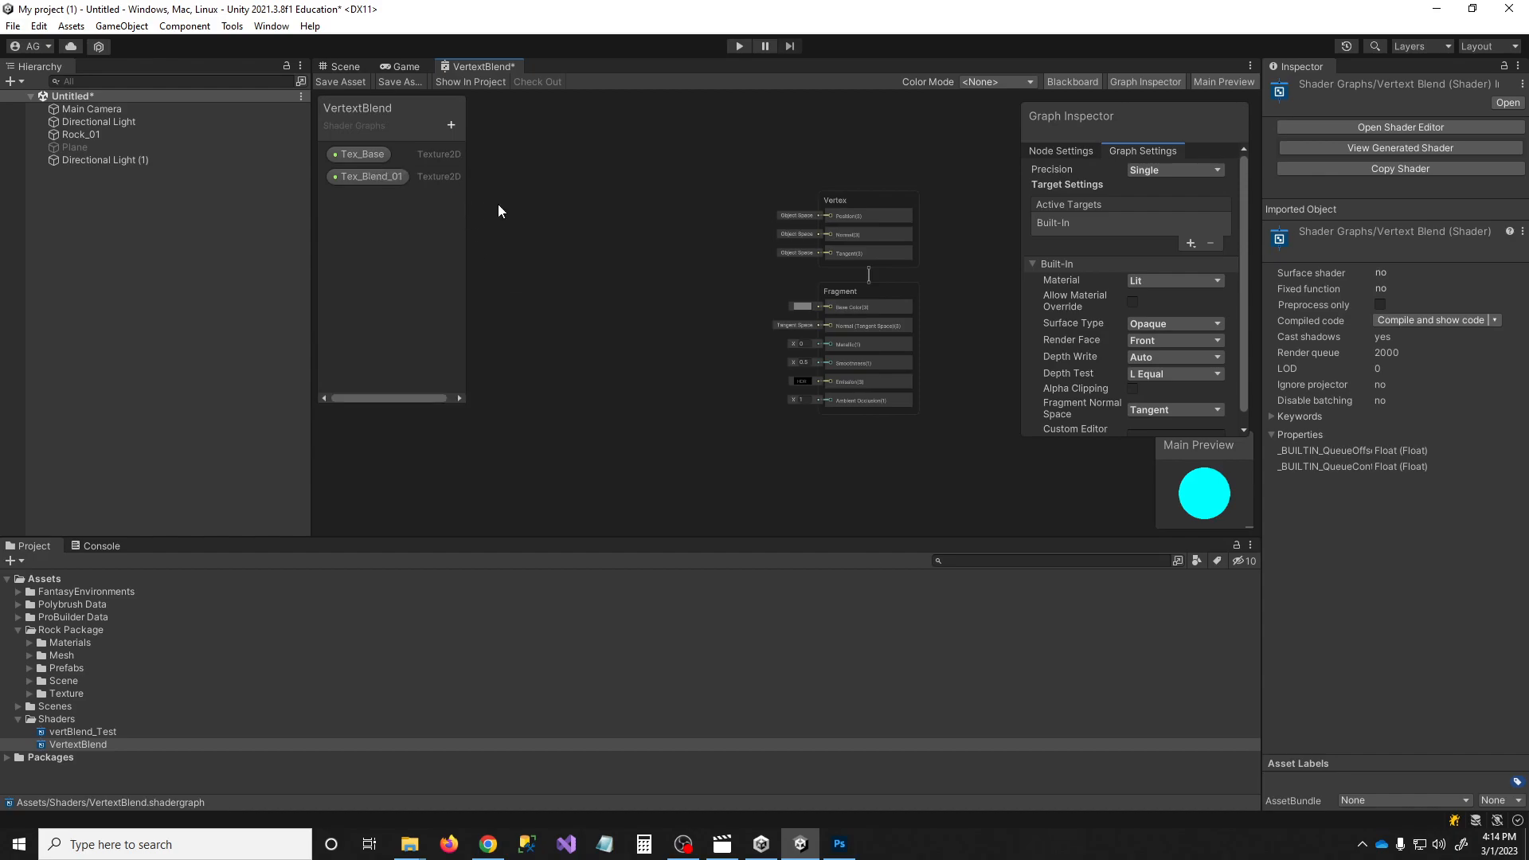
# Place the Tex_Base and Tex_Blend_01 properties in the graph as nodes, with Tex_Base above Tex_Blend_01
pyautogui.moveTo(518, 191); pyautogui.dragTo(590, 219, button='middle')
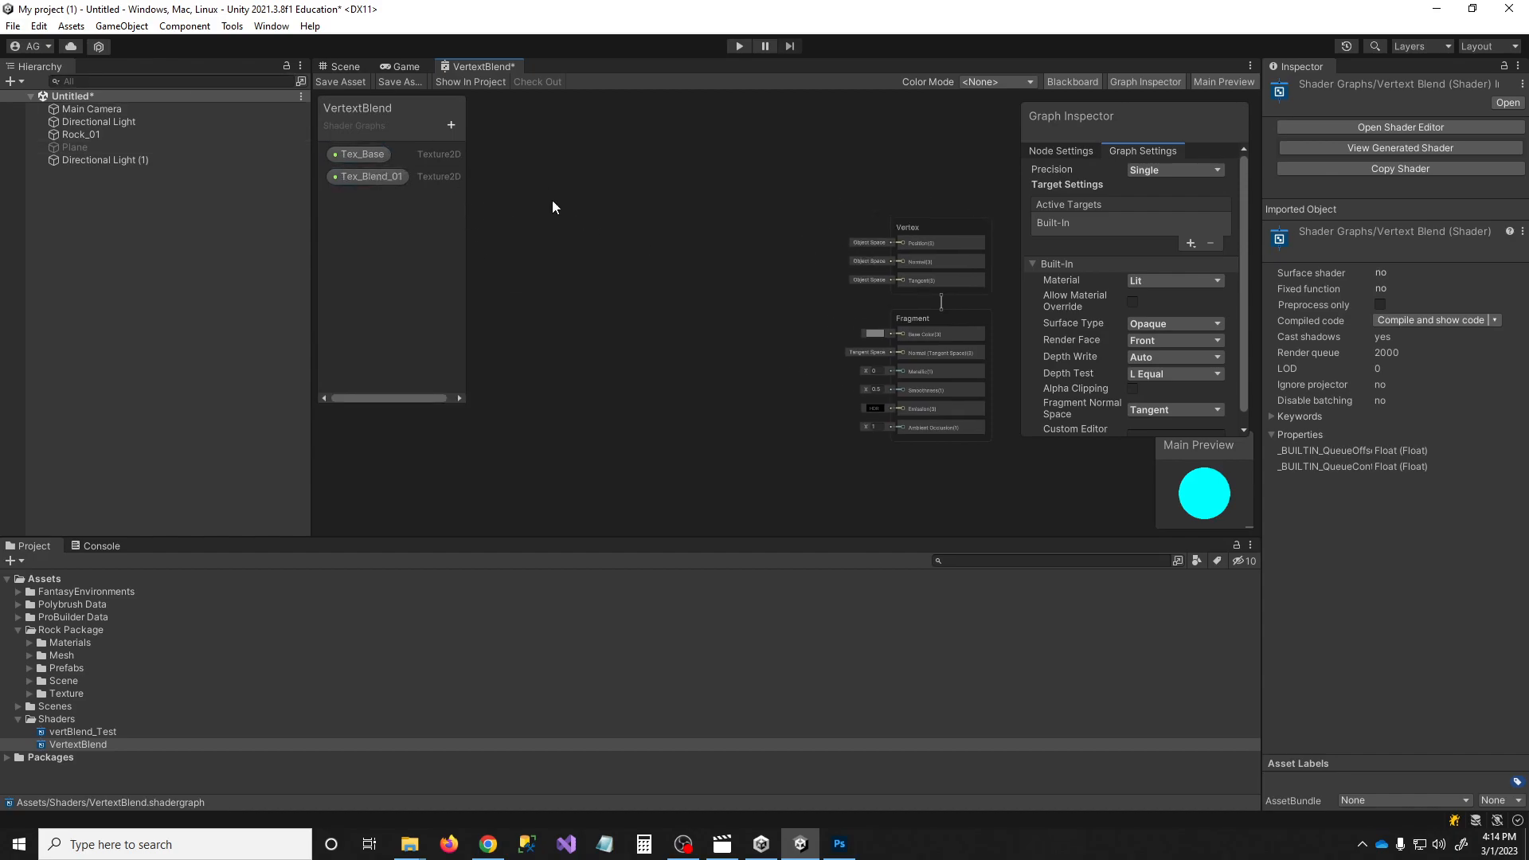
pyautogui.moveTo(362, 159); pyautogui.dragTo(522, 188)
pyautogui.moveTo(361, 179); pyautogui.dragTo(537, 242)
pyautogui.moveTo(538, 242); pyautogui.dragTo(728, 280, button='middle')
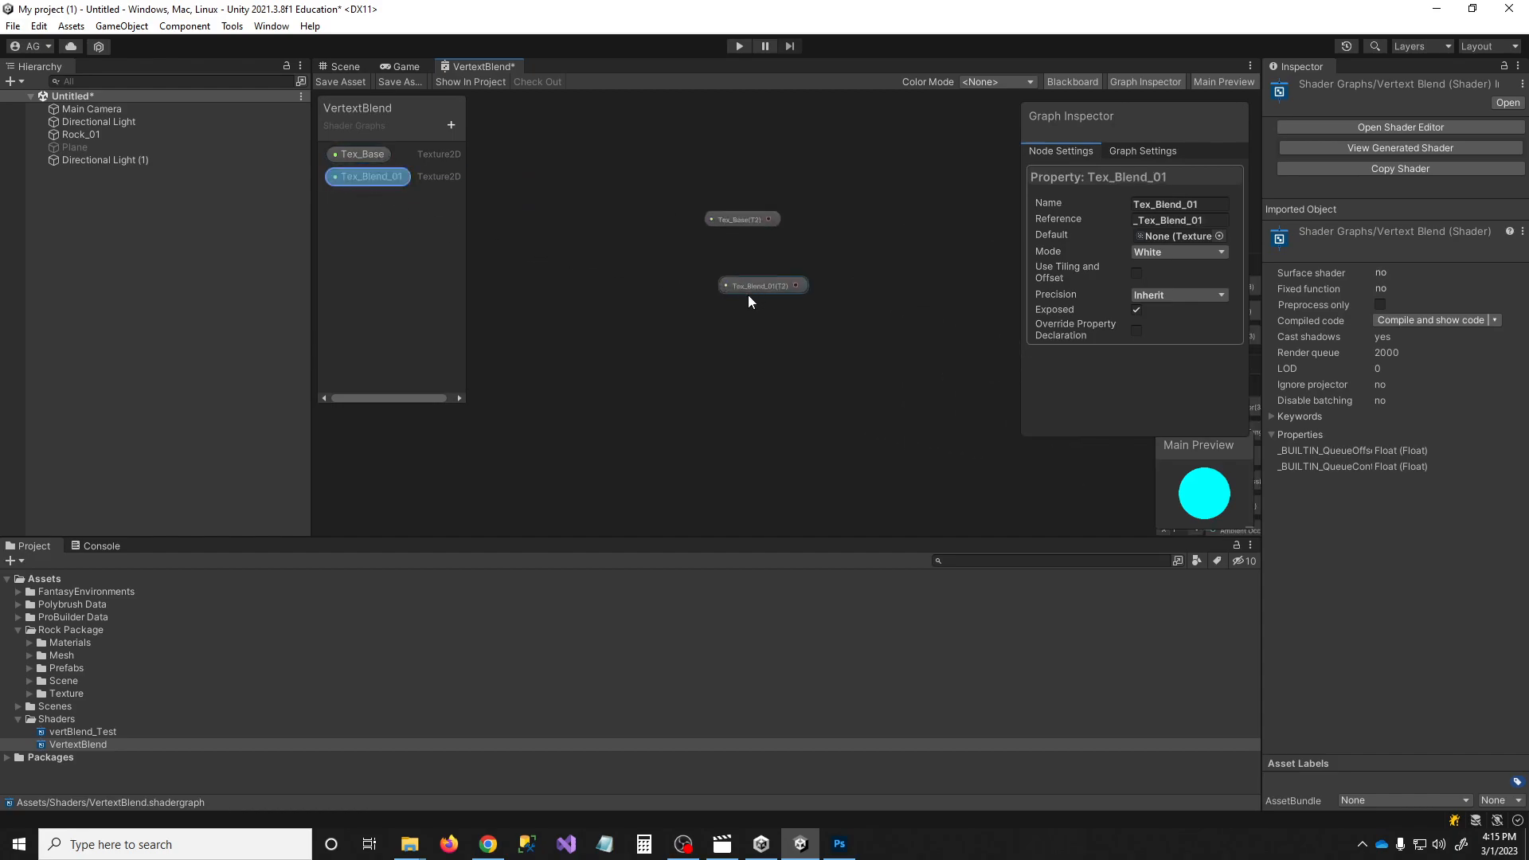
pyautogui.moveTo(750, 293); pyautogui.dragTo(637, 320)
pyautogui.moveTo(700, 219); pyautogui.dragTo(596, 188)
pyautogui.moveTo(650, 306); pyautogui.dragTo(570, 308)
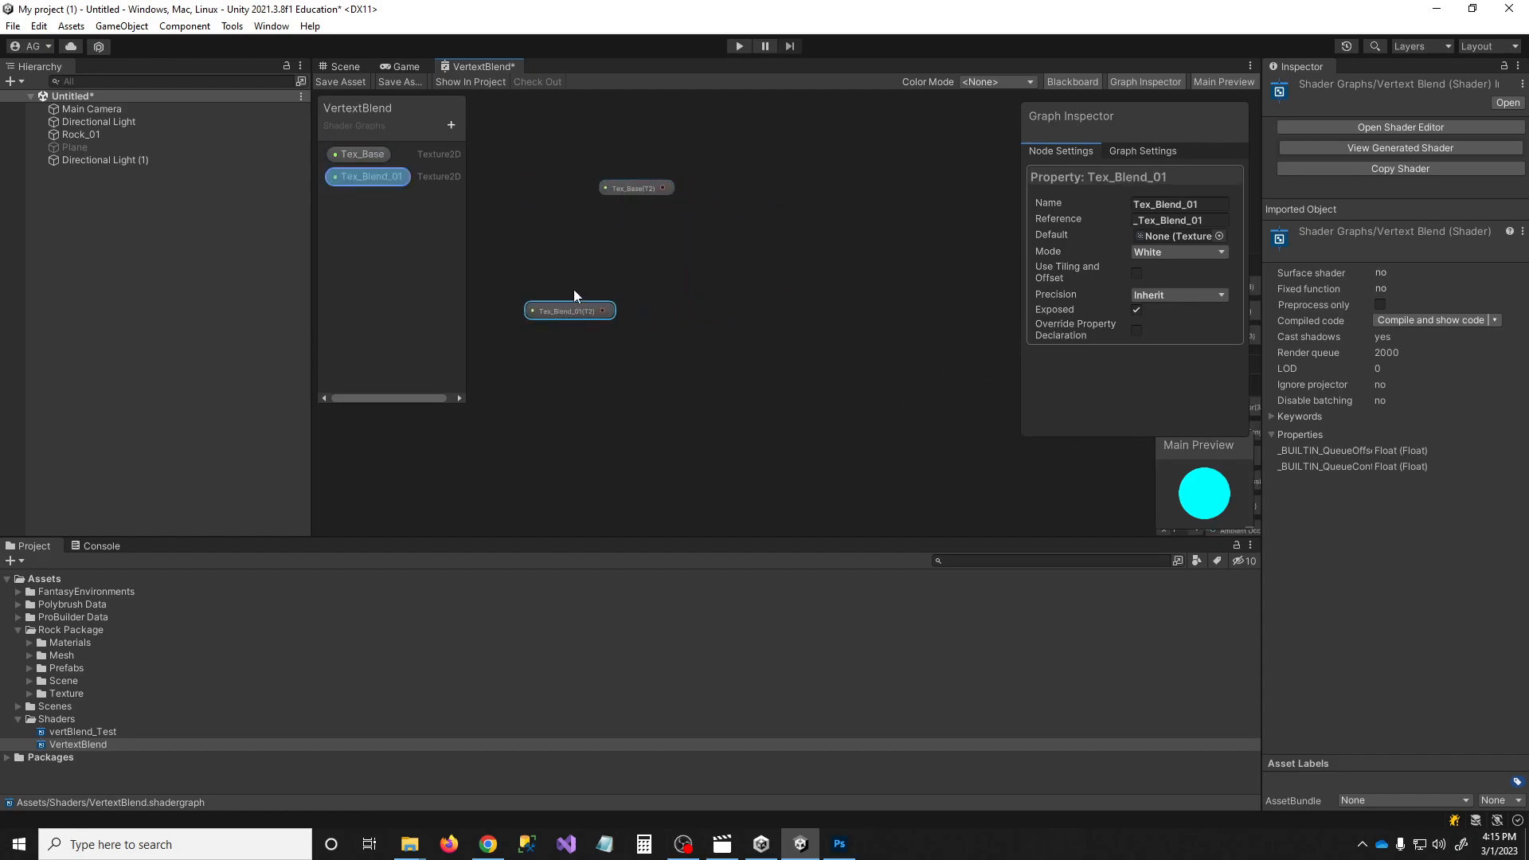
pyautogui.moveTo(619, 191); pyautogui.dragTo(548, 190)
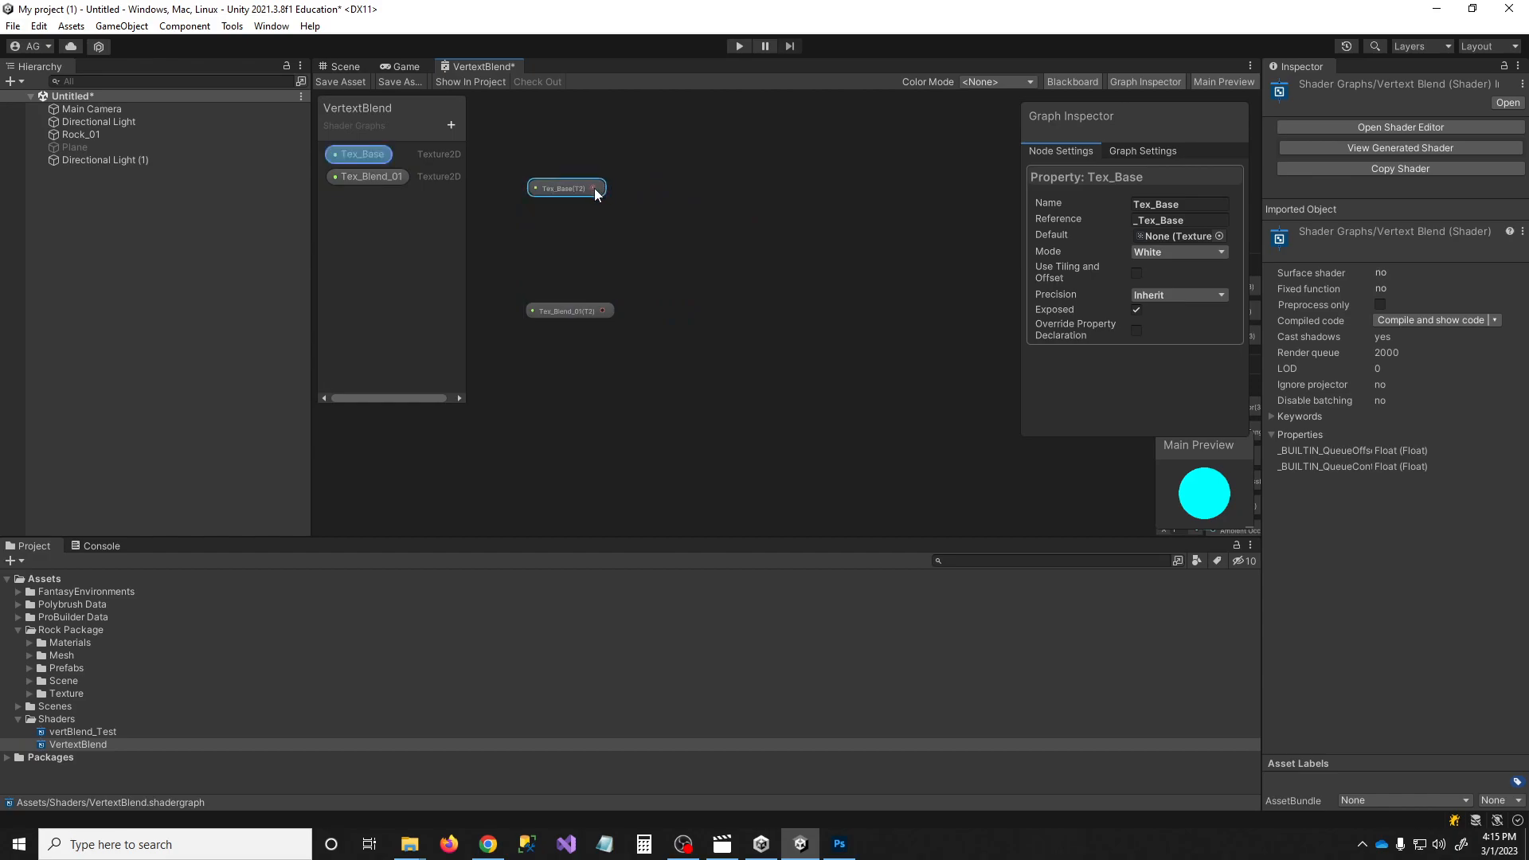
# Create a Sample Texture 2D node fed by the Tex_Base node's output and position it beside that node
pyautogui.moveTo(592, 188); pyautogui.dragTo(685, 202)
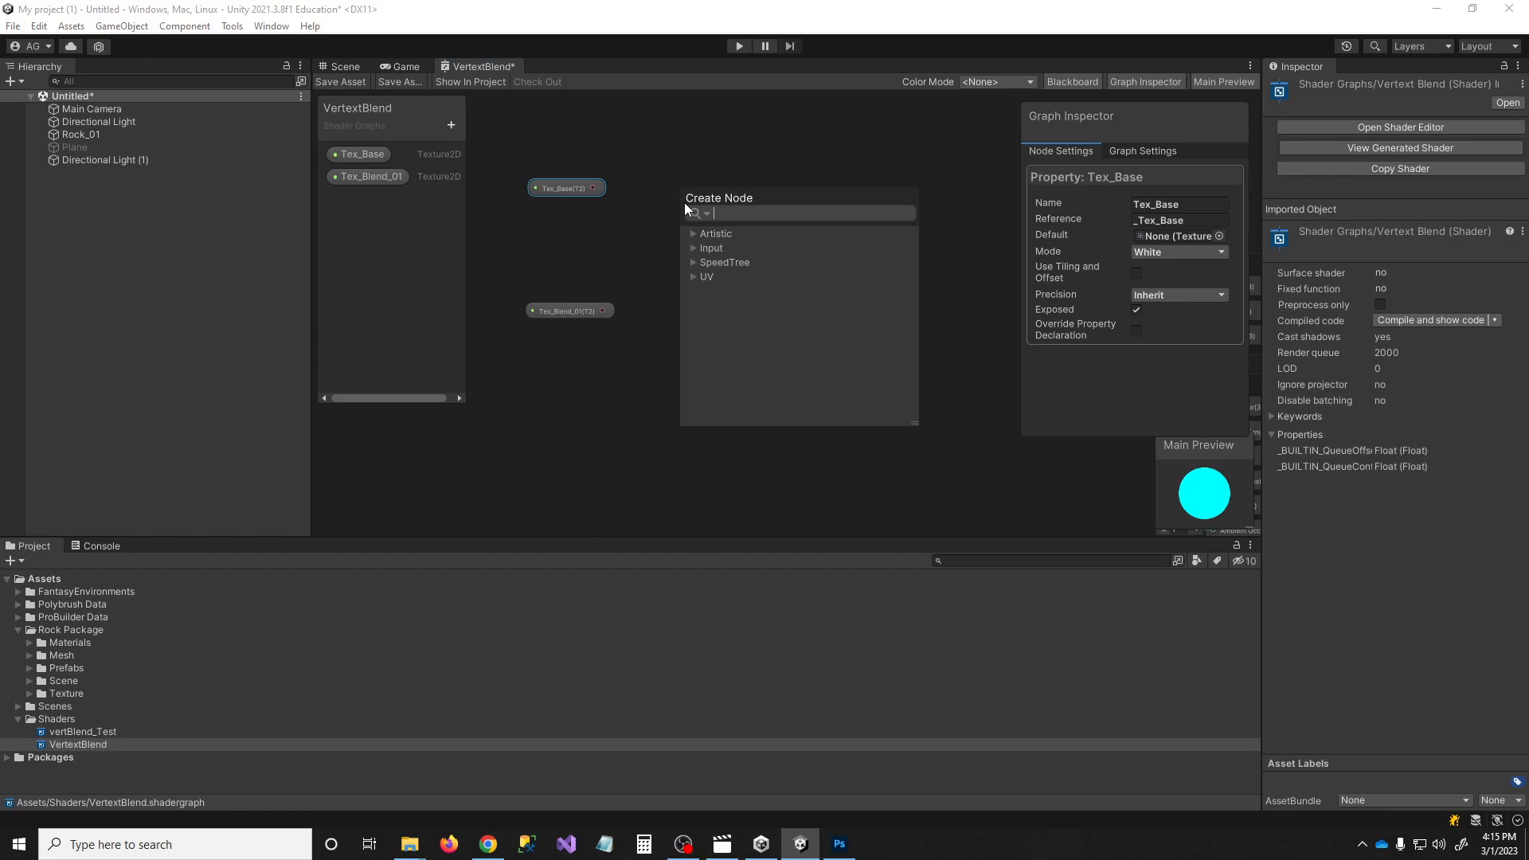
pyautogui.write('tex')
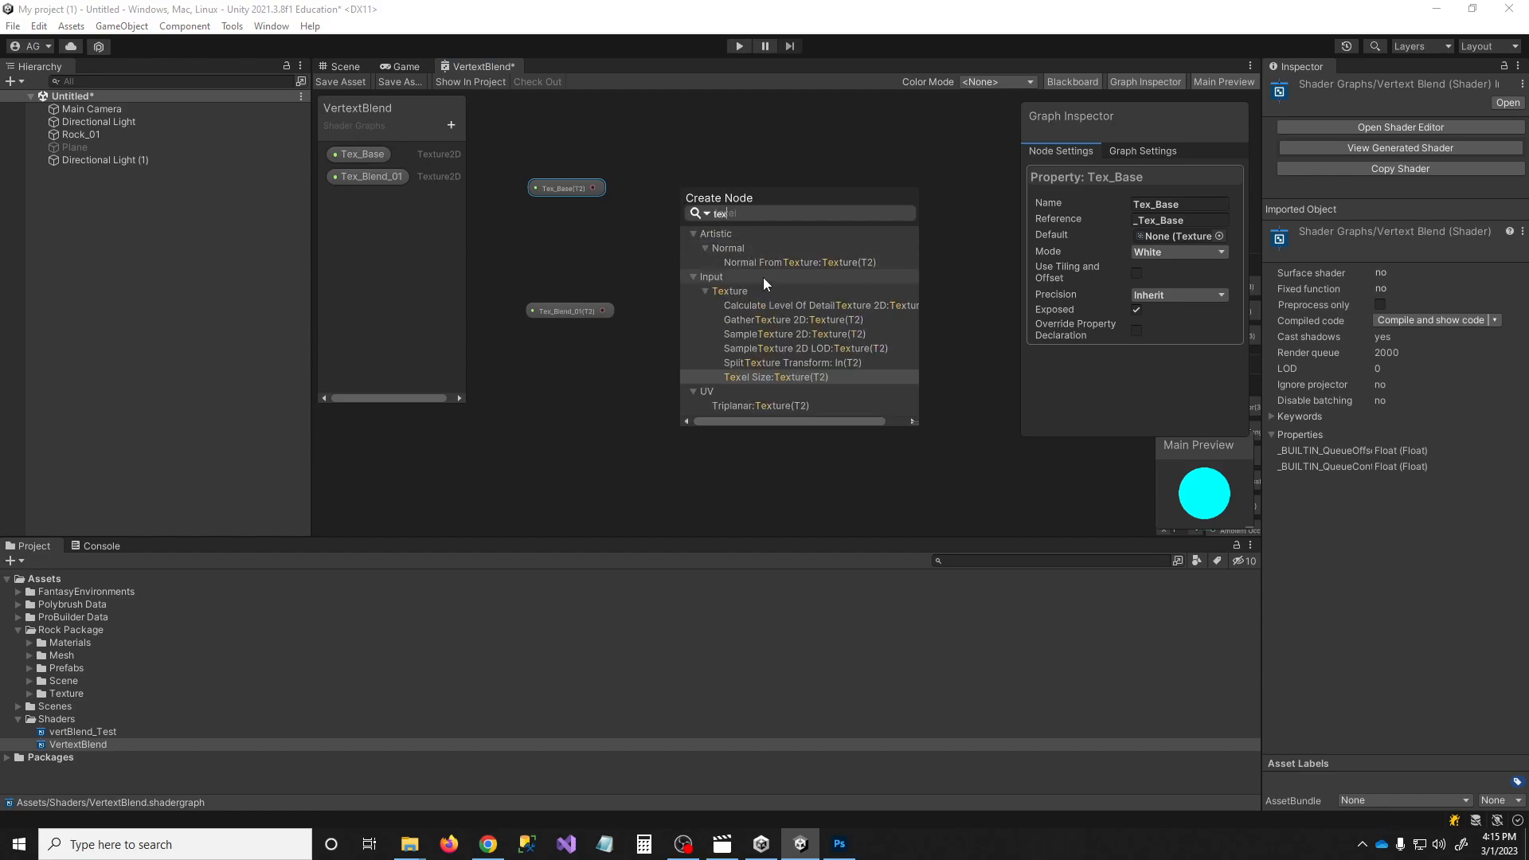
pyautogui.doubleClick(781, 333)
pyautogui.moveTo(719, 221)
pyautogui.mouseDown()
pyautogui.moveTo(722, 186)
pyautogui.moveTo(737, 213)
pyautogui.mouseUp()
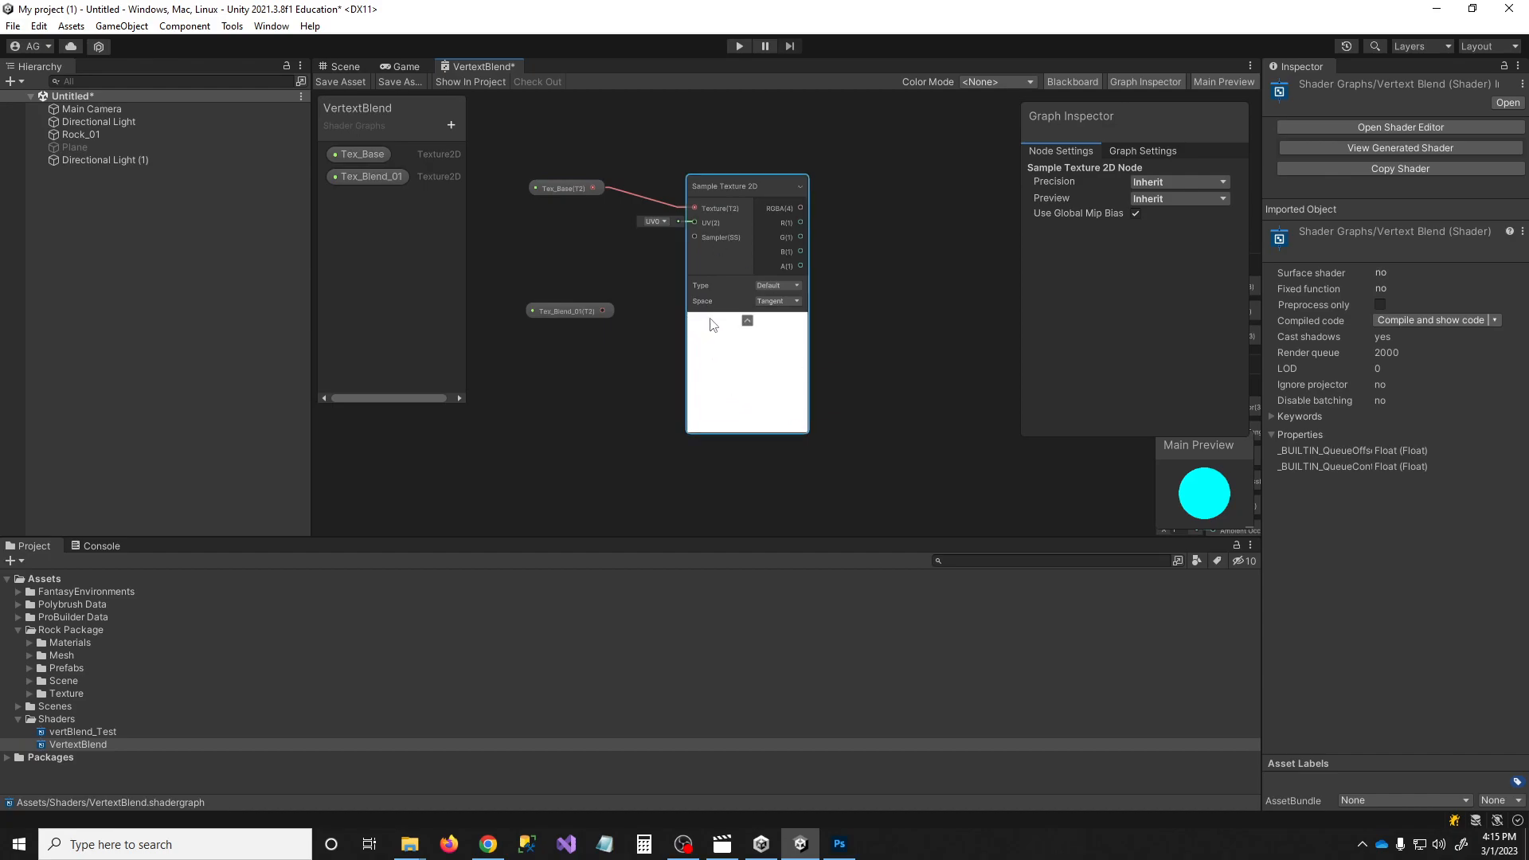
# Collapse the Sample Texture 2D node's preview and rearrange it and the Tex_Blend_01 node to free up space in the graph
pyautogui.click(746, 320)
pyautogui.moveTo(730, 207); pyautogui.dragTo(716, 194)
pyautogui.moveTo(579, 314); pyautogui.dragTo(536, 318)
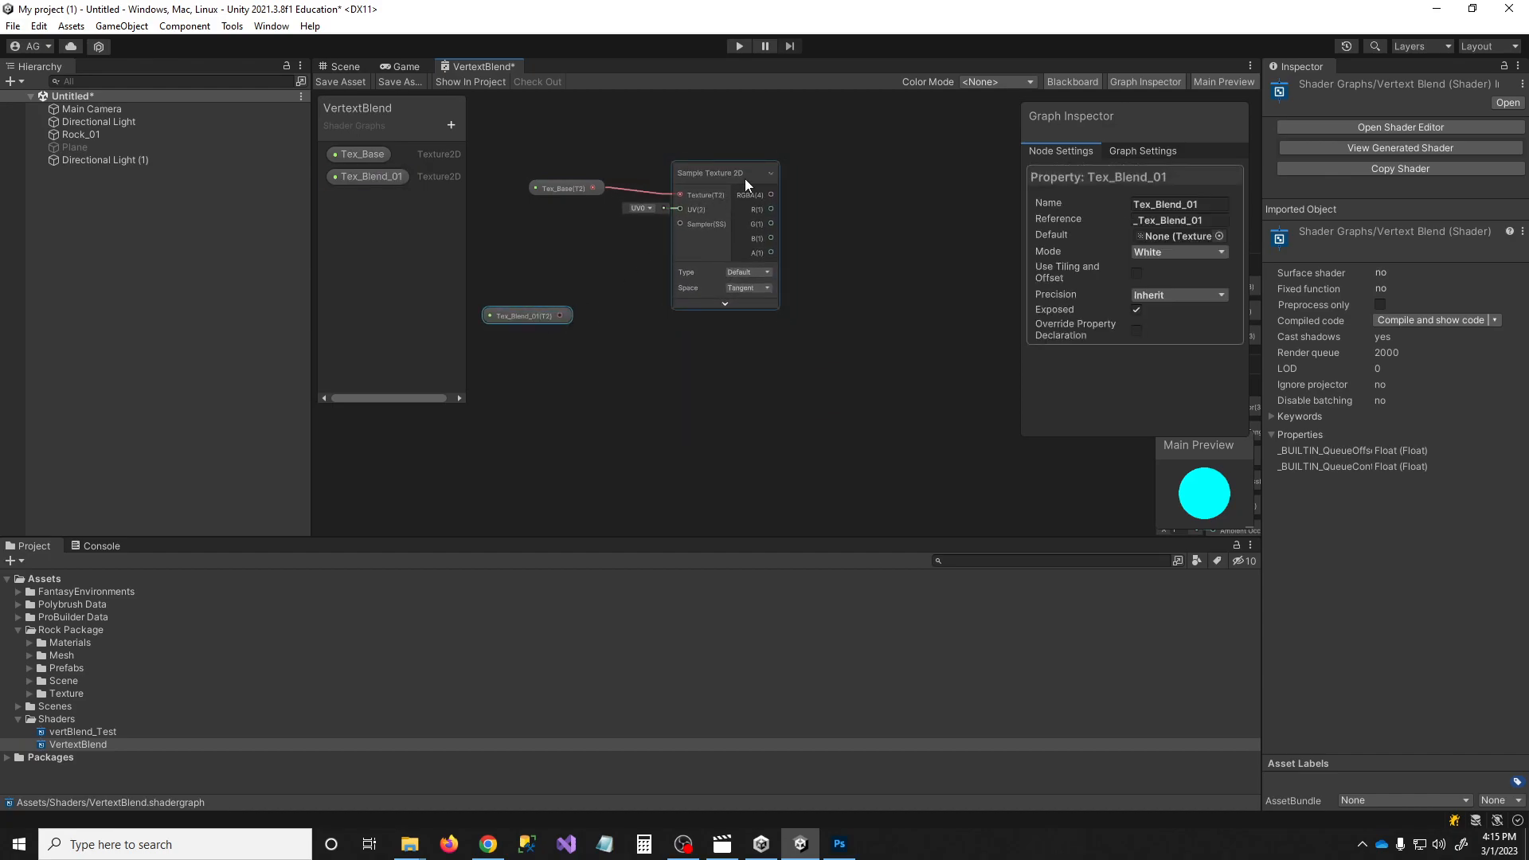
# Duplicate the Sample Texture 2D node, place the copy below the original, and feed it from the Tex_Blend_01 node
pyautogui.click(729, 179)
pyautogui.hotkey('ctrl', 'd')
pyautogui.moveTo(773, 236); pyautogui.dragTo(710, 372)
pyautogui.moveTo(560, 315); pyautogui.dragTo(538, 346)
pyautogui.moveTo(554, 289); pyautogui.dragTo(623, 298, button='middle')
pyautogui.moveTo(613, 355); pyautogui.dragTo(636, 365)
pyautogui.moveTo(620, 193); pyautogui.dragTo(625, 235, button='middle')
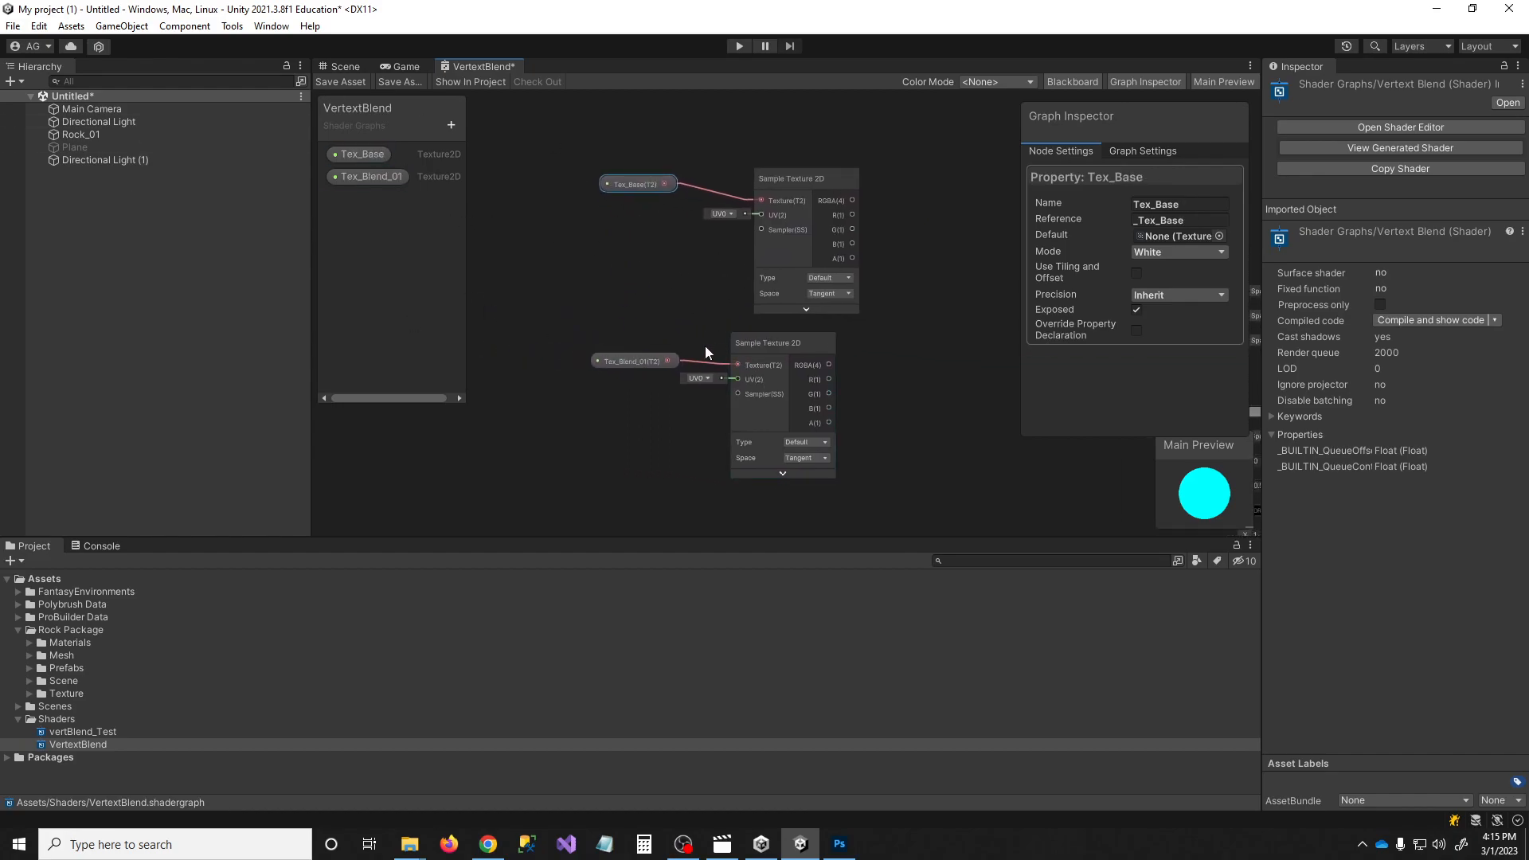
pyautogui.scroll(3, 707, 388)
pyautogui.moveTo(657, 343); pyautogui.dragTo(675, 341)
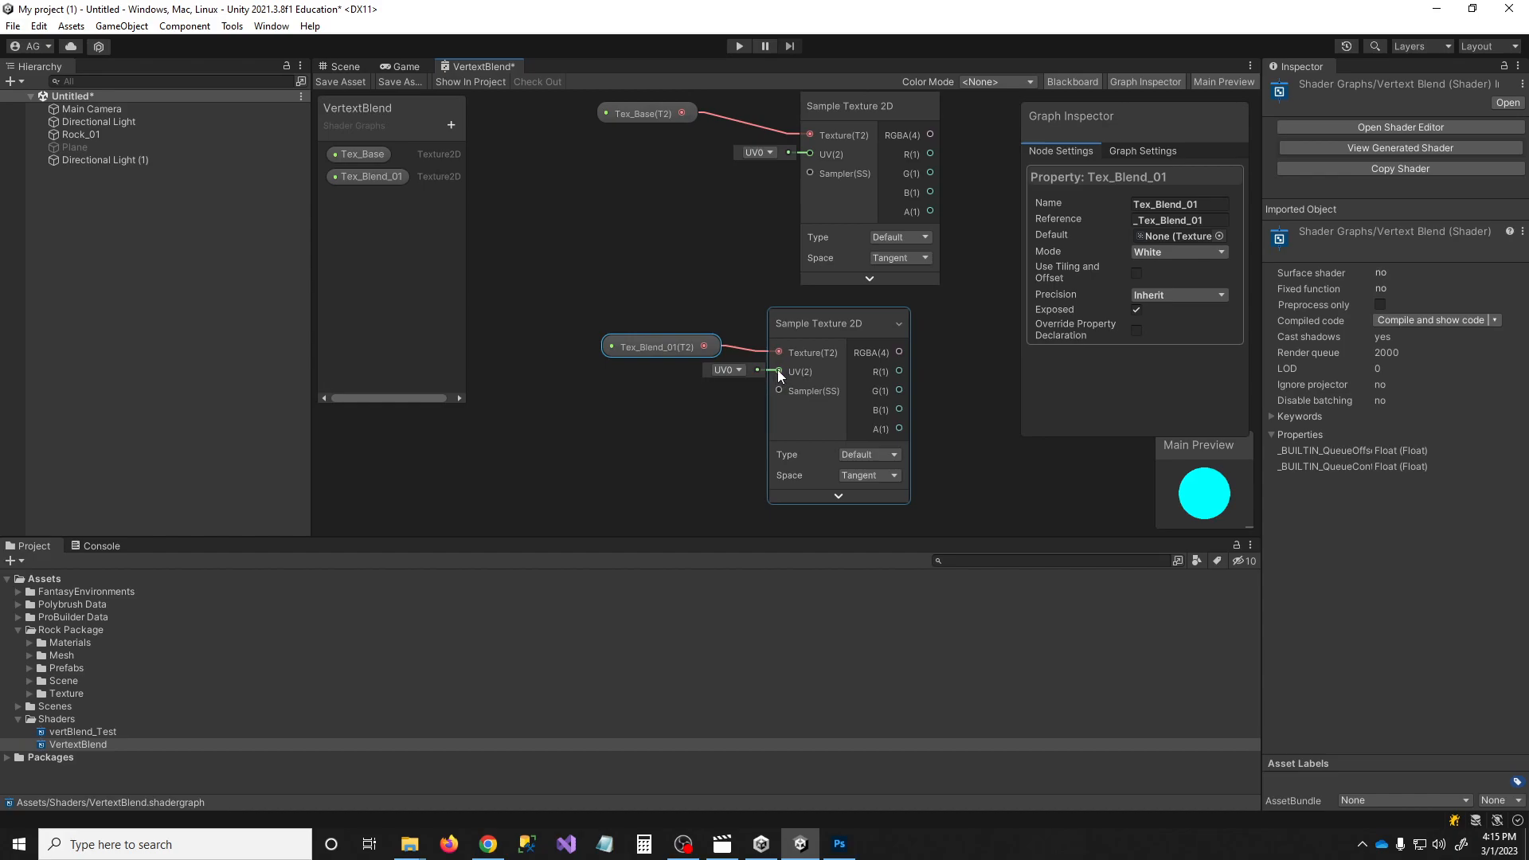
# Add a Tiling And Offset node feeding the UV input of Tex_Blend_01's sample node, with its preview collapsed
pyautogui.moveTo(780, 389); pyautogui.dragTo(635, 403)
pyautogui.write('tili')
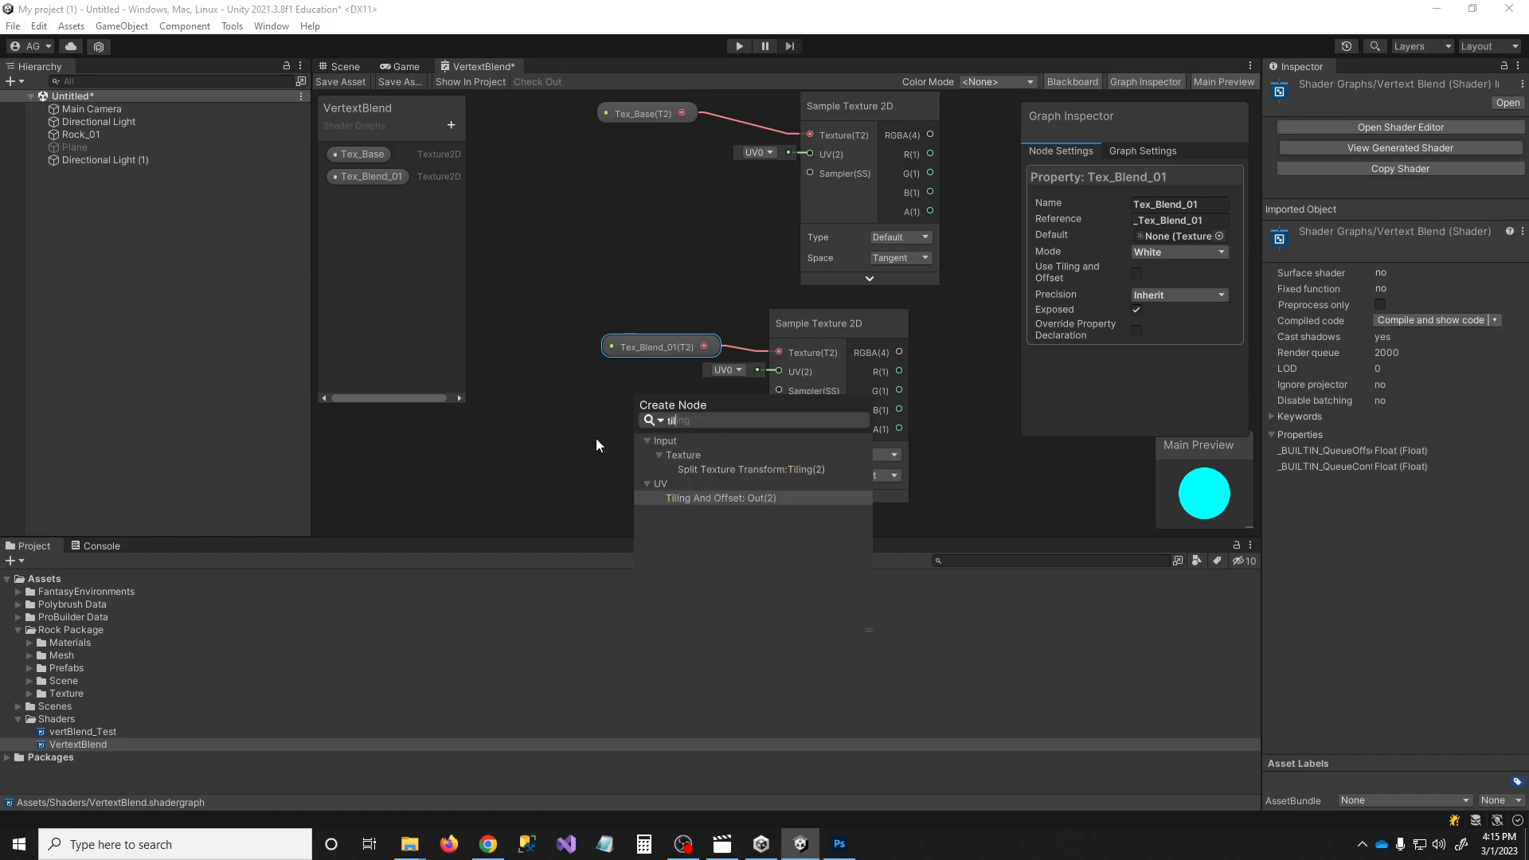
pyautogui.click(707, 495)
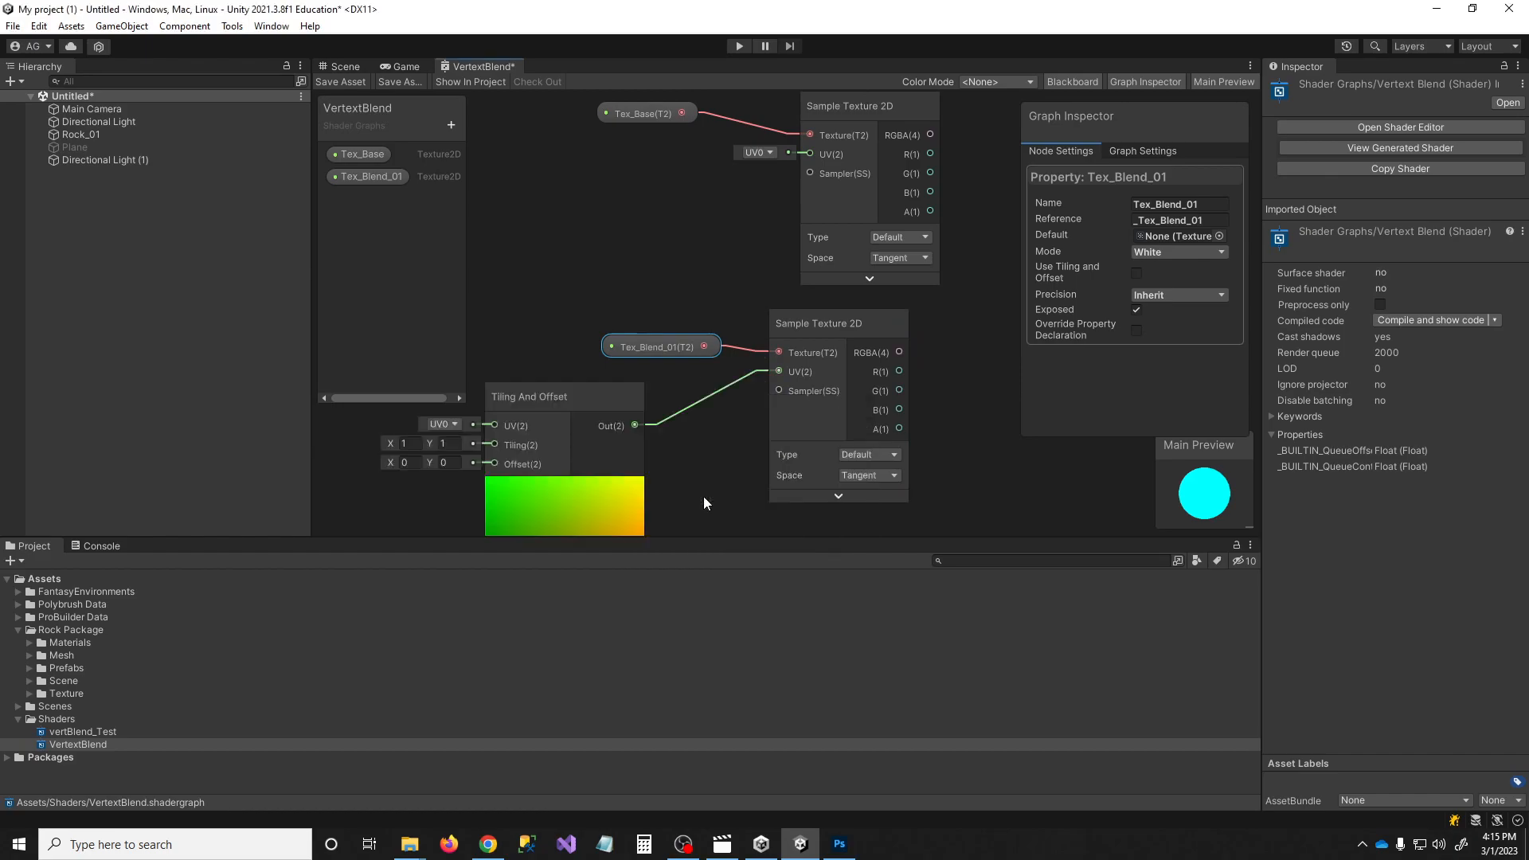
pyautogui.click(586, 407)
pyautogui.click(591, 480)
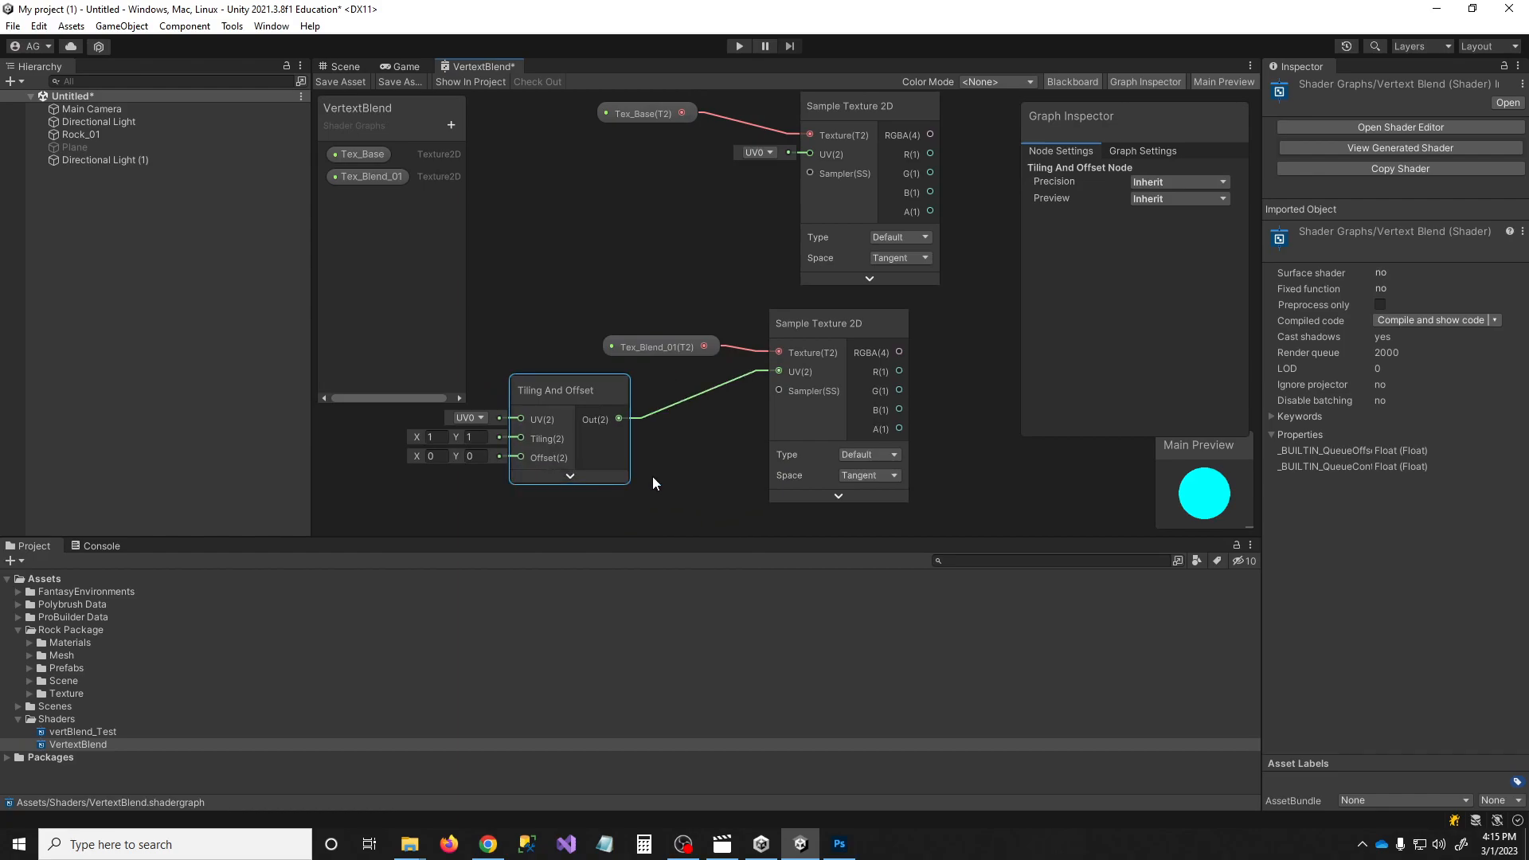
pyautogui.scroll(-4, 651, 476)
pyautogui.scroll(3, 671, 405)
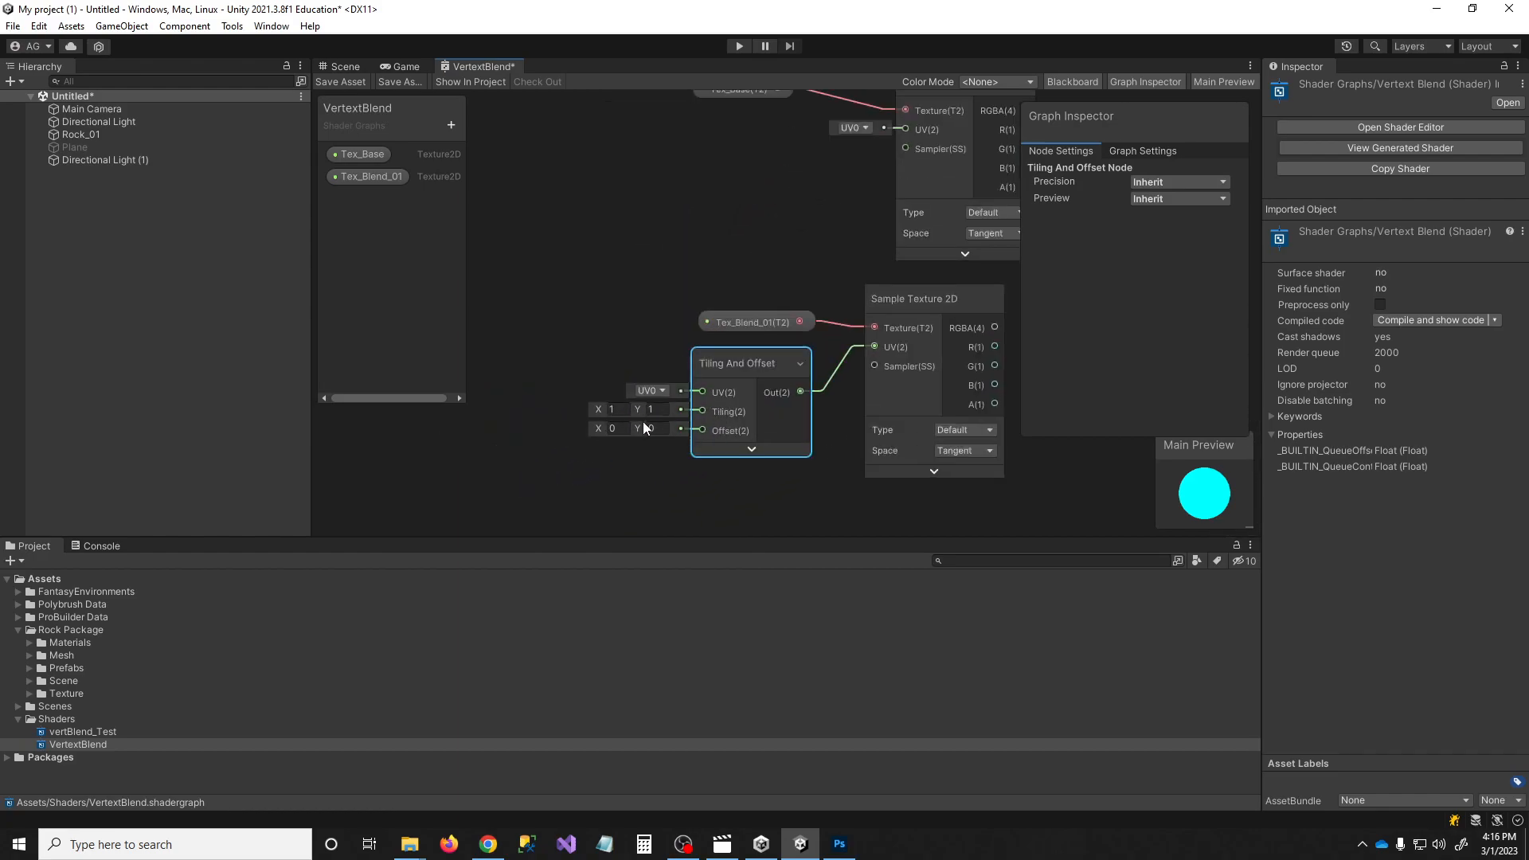
# Add a Vector 2 property named Tex_Blend_01_Scale to the shader graph
pyautogui.click(451, 125)
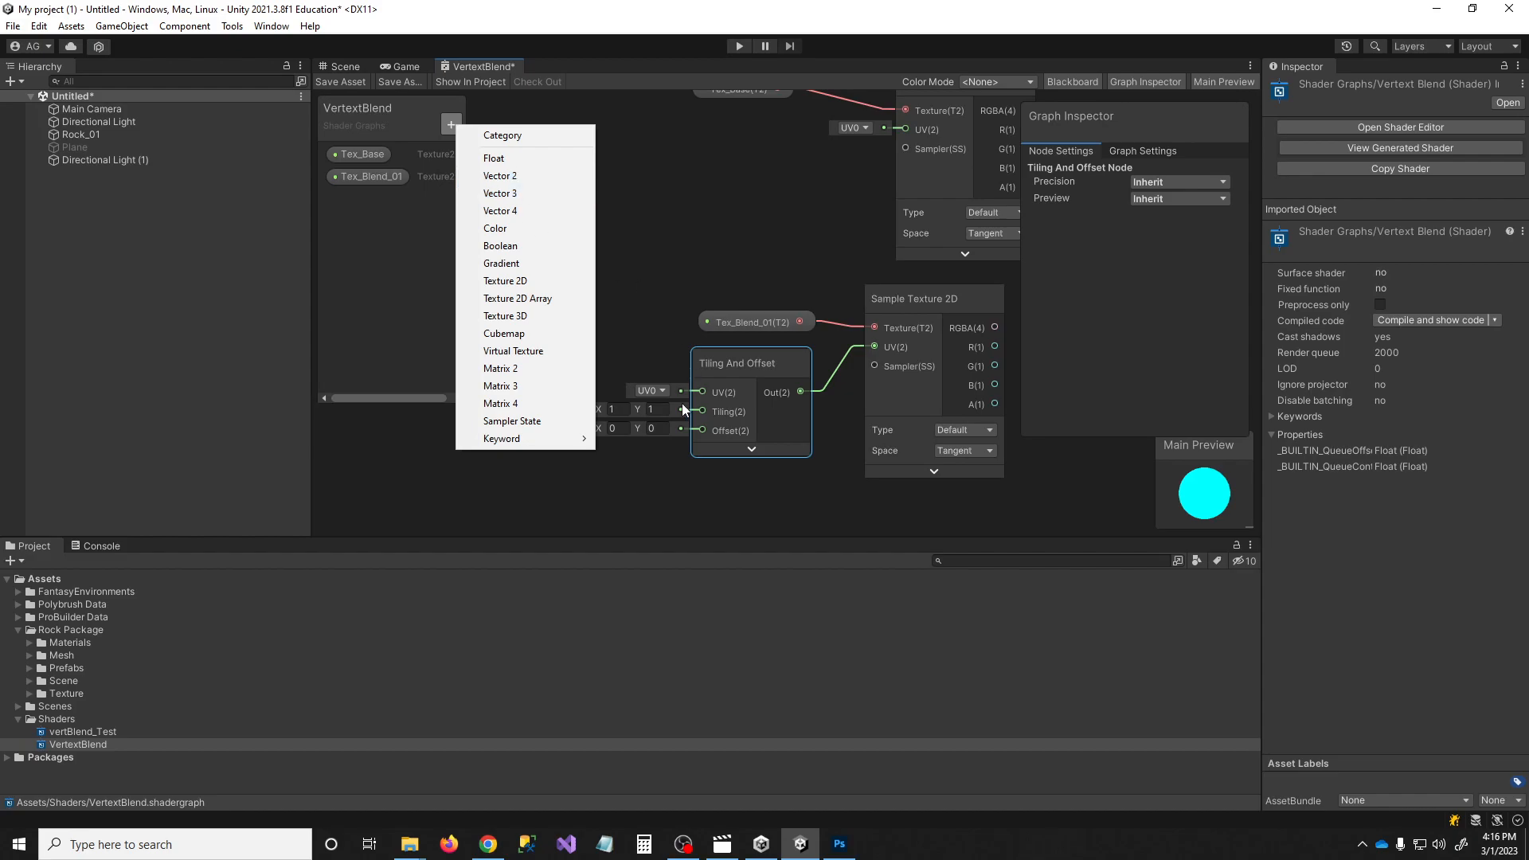
pyautogui.click(508, 176)
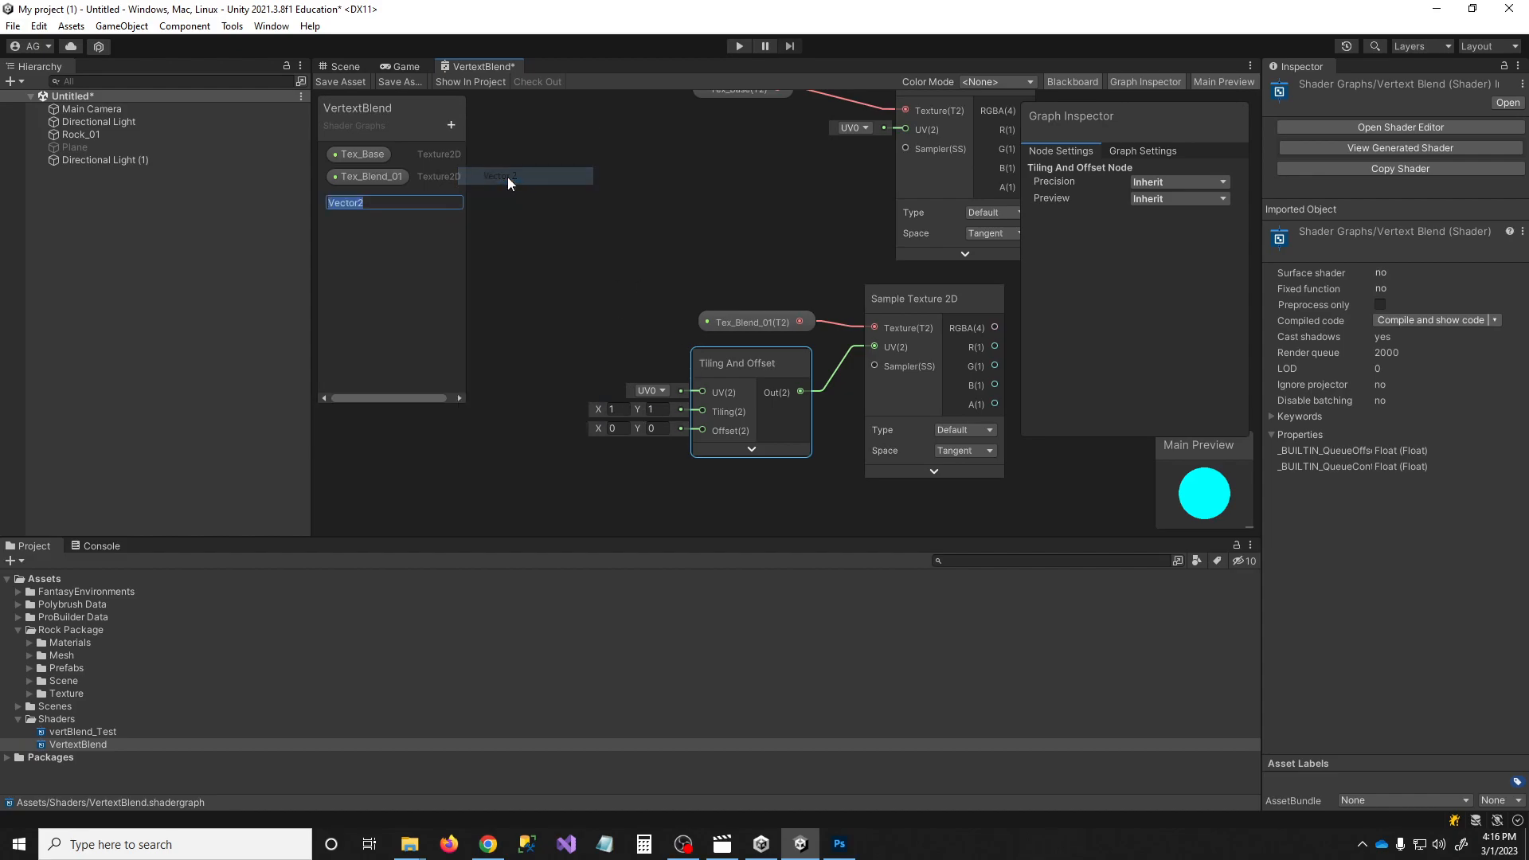
pyautogui.write('Tex')
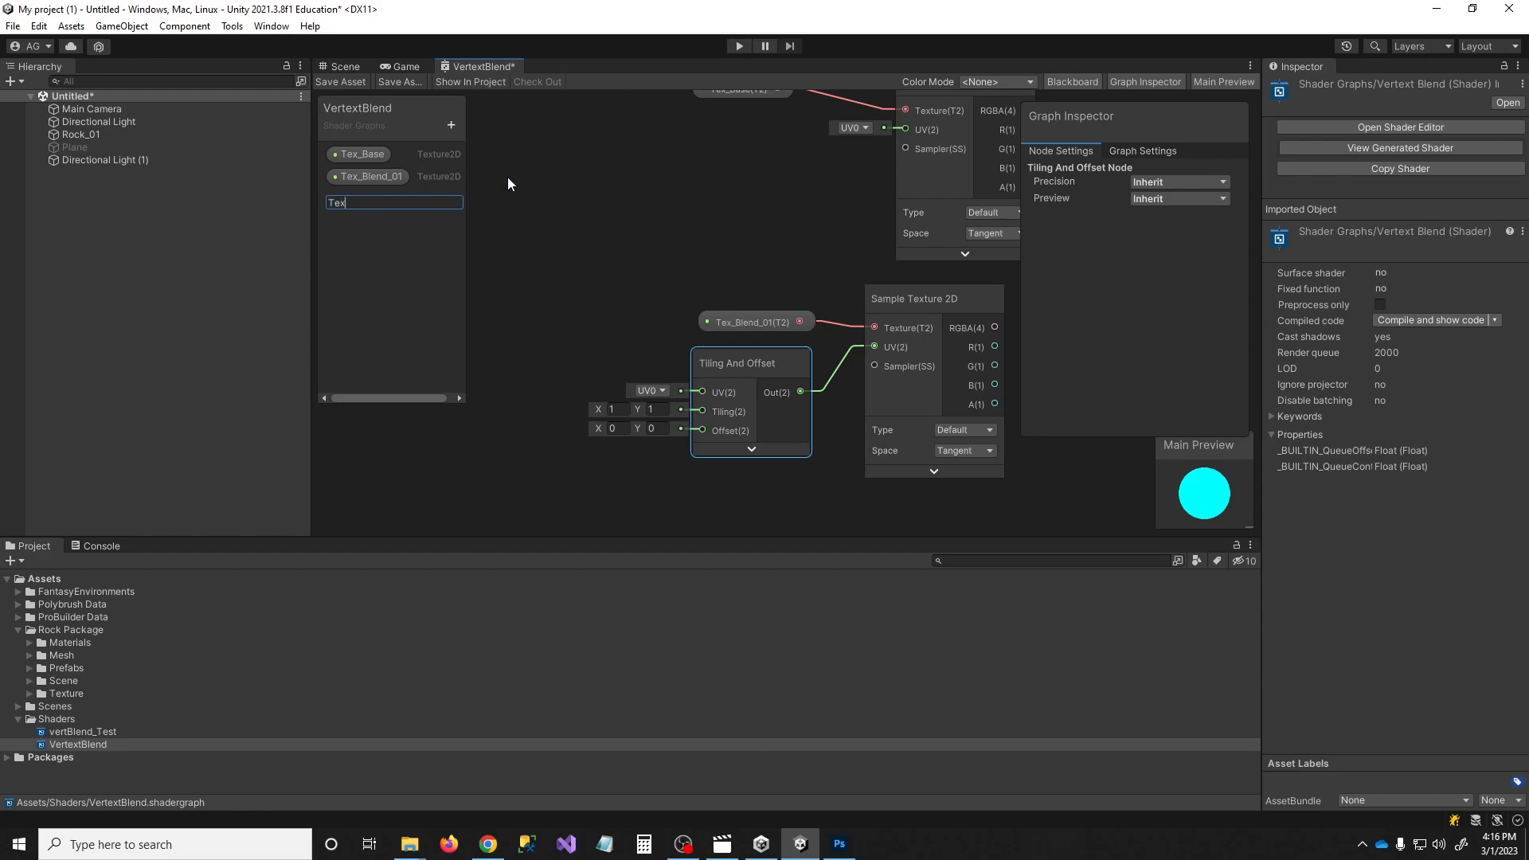
pyautogui.write('_Blend_01_Scale')
pyautogui.press('Return')
# Place the Tex_Blend_01_Scale property in the graph and connect it to the Tiling input of the Tiling And Offset node
pyautogui.moveTo(387, 201); pyautogui.dragTo(492, 464)
pyautogui.moveTo(618, 474); pyautogui.dragTo(704, 407)
pyautogui.moveTo(556, 466); pyautogui.dragTo(546, 398)
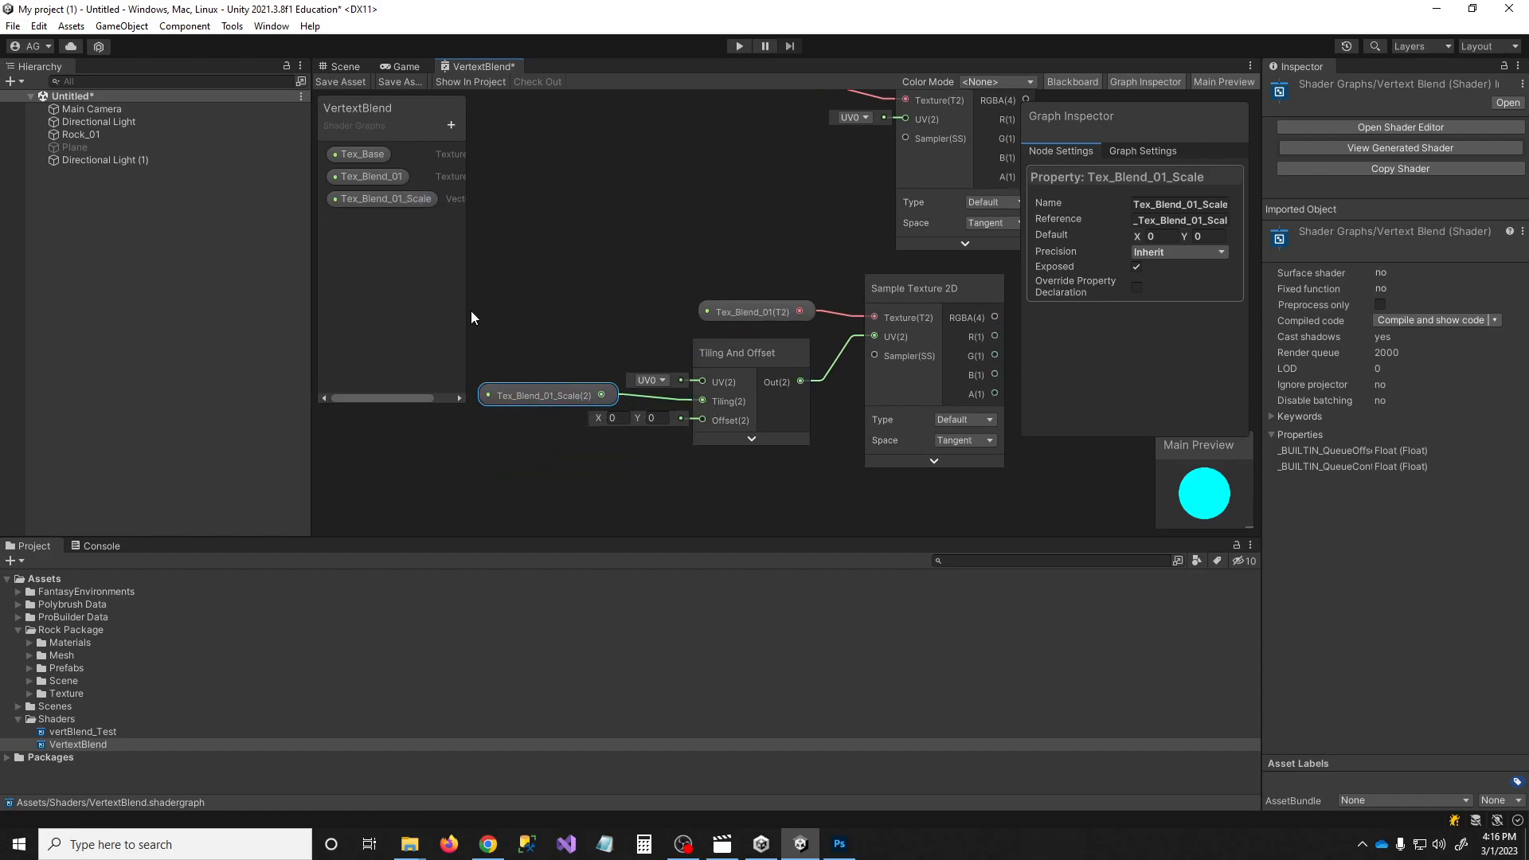
# Set the default value of the Tex_Blend_01_Scale property to X 1 and Y 1
pyautogui.click(370, 199)
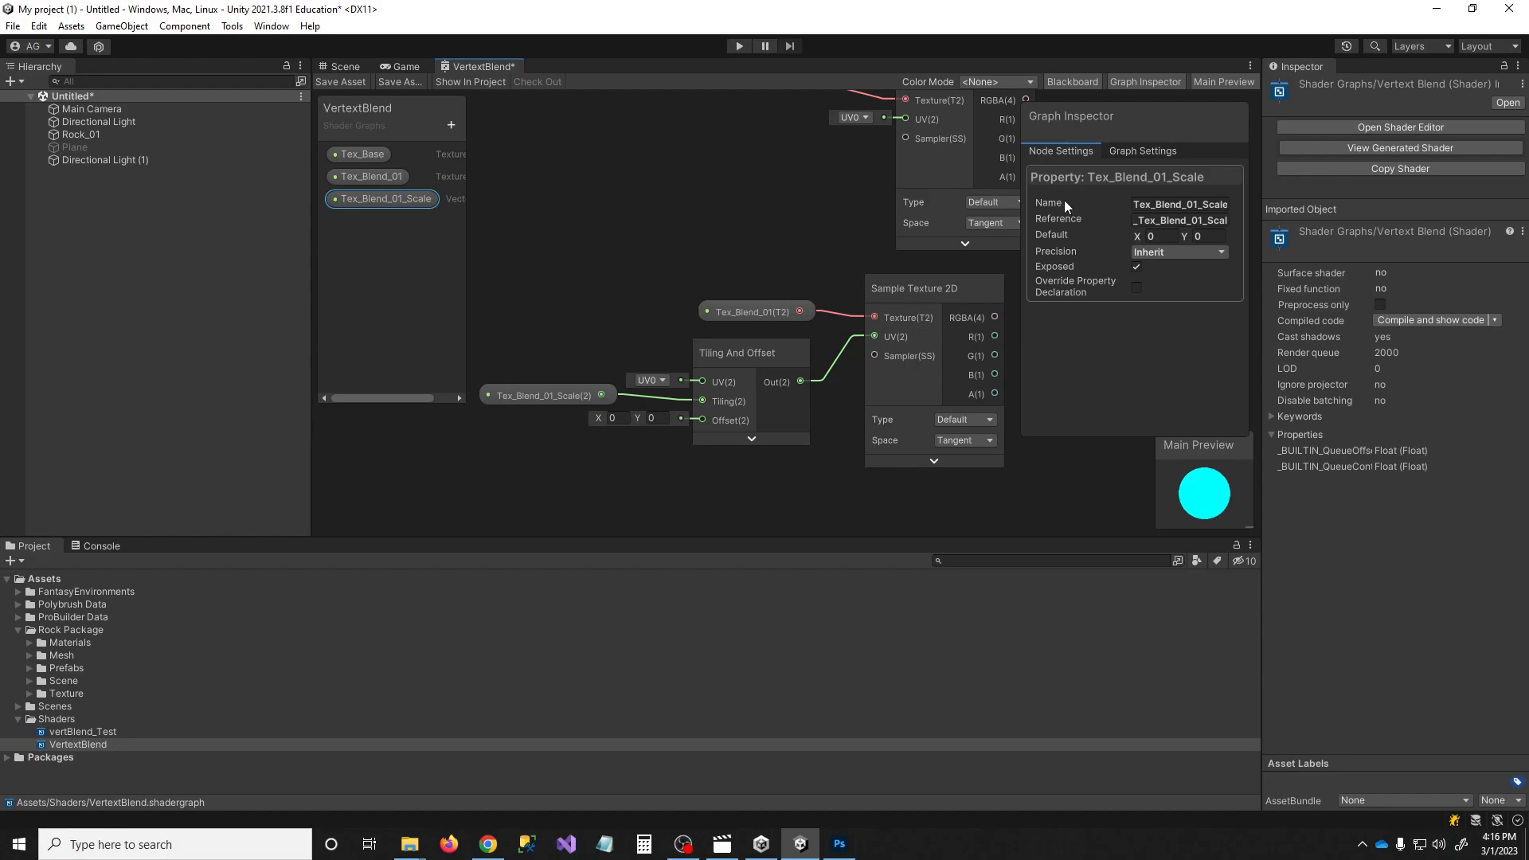
pyautogui.click(1168, 238)
pyautogui.write('1')
pyautogui.press('Tab')
pyautogui.write('1')
# Tidy the graph layout by repositioning the Tex_Blend_01_Scale node, the Tex_Base node and the base Sample Texture 2D node
pyautogui.moveTo(794, 493); pyautogui.dragTo(797, 474, button='middle')
pyautogui.moveTo(590, 385); pyautogui.dragTo(574, 386)
pyautogui.moveTo(764, 439); pyautogui.dragTo(581, 383, button='middle')
pyautogui.scroll(-3, 581, 411)
pyautogui.moveTo(553, 134); pyautogui.dragTo(532, 126)
pyautogui.moveTo(691, 205); pyautogui.dragTo(670, 203)
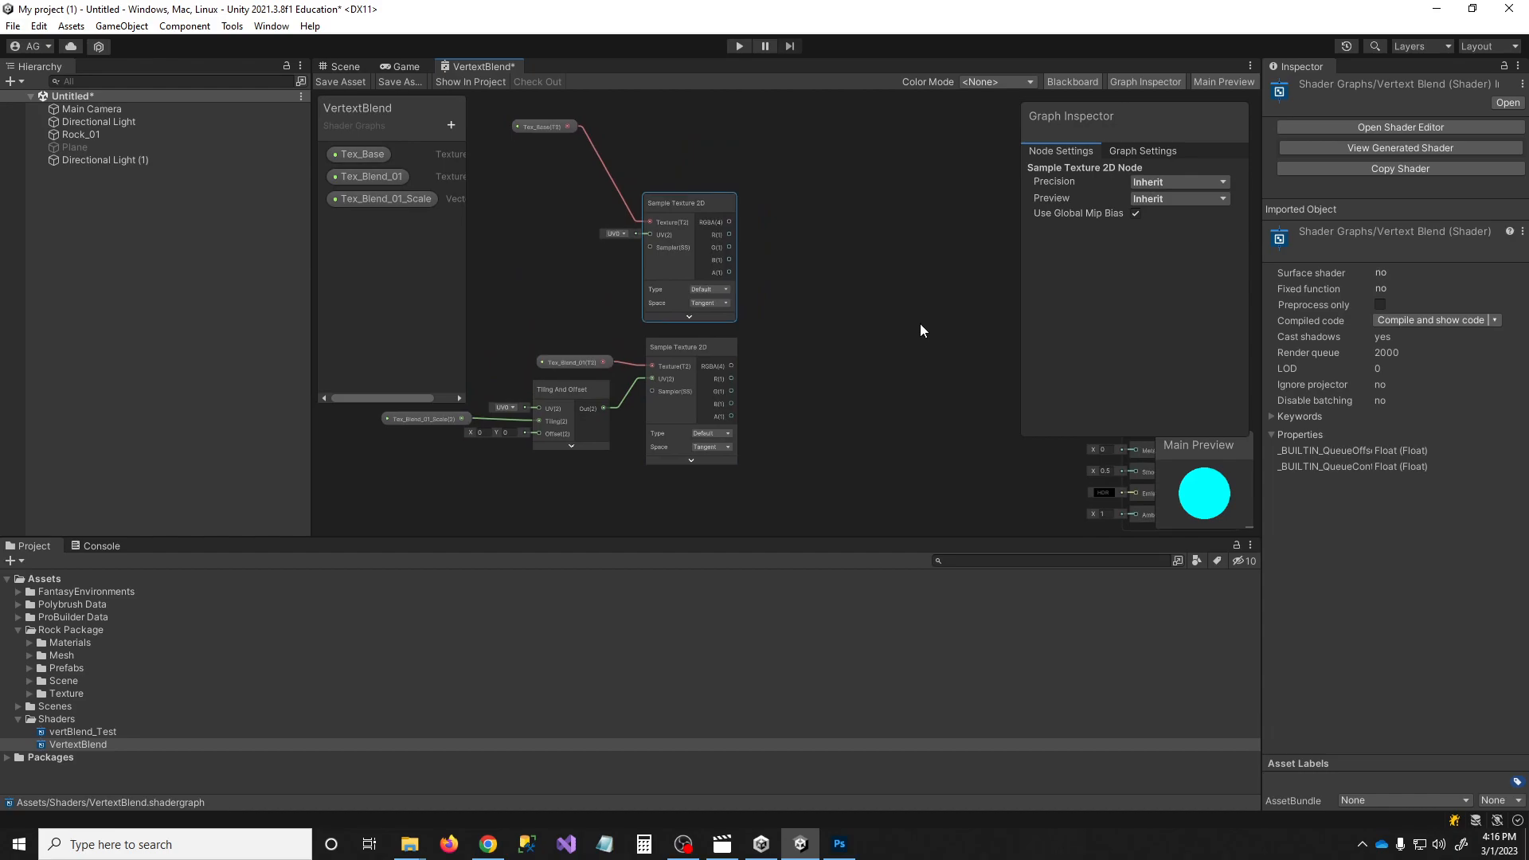
pyautogui.moveTo(924, 324); pyautogui.dragTo(824, 280, button='middle')
pyautogui.moveTo(506, 125); pyautogui.dragTo(559, 152, button='middle')
pyautogui.moveTo(503, 116); pyautogui.dragTo(500, 140)
pyautogui.moveTo(753, 333); pyautogui.dragTo(764, 245, button='middle')
# Create a Lerp node with the base sample's RGBA output in A and the Tex_Blend_01 sample's RGBA output in B
pyautogui.moveTo(692, 172); pyautogui.dragTo(853, 266)
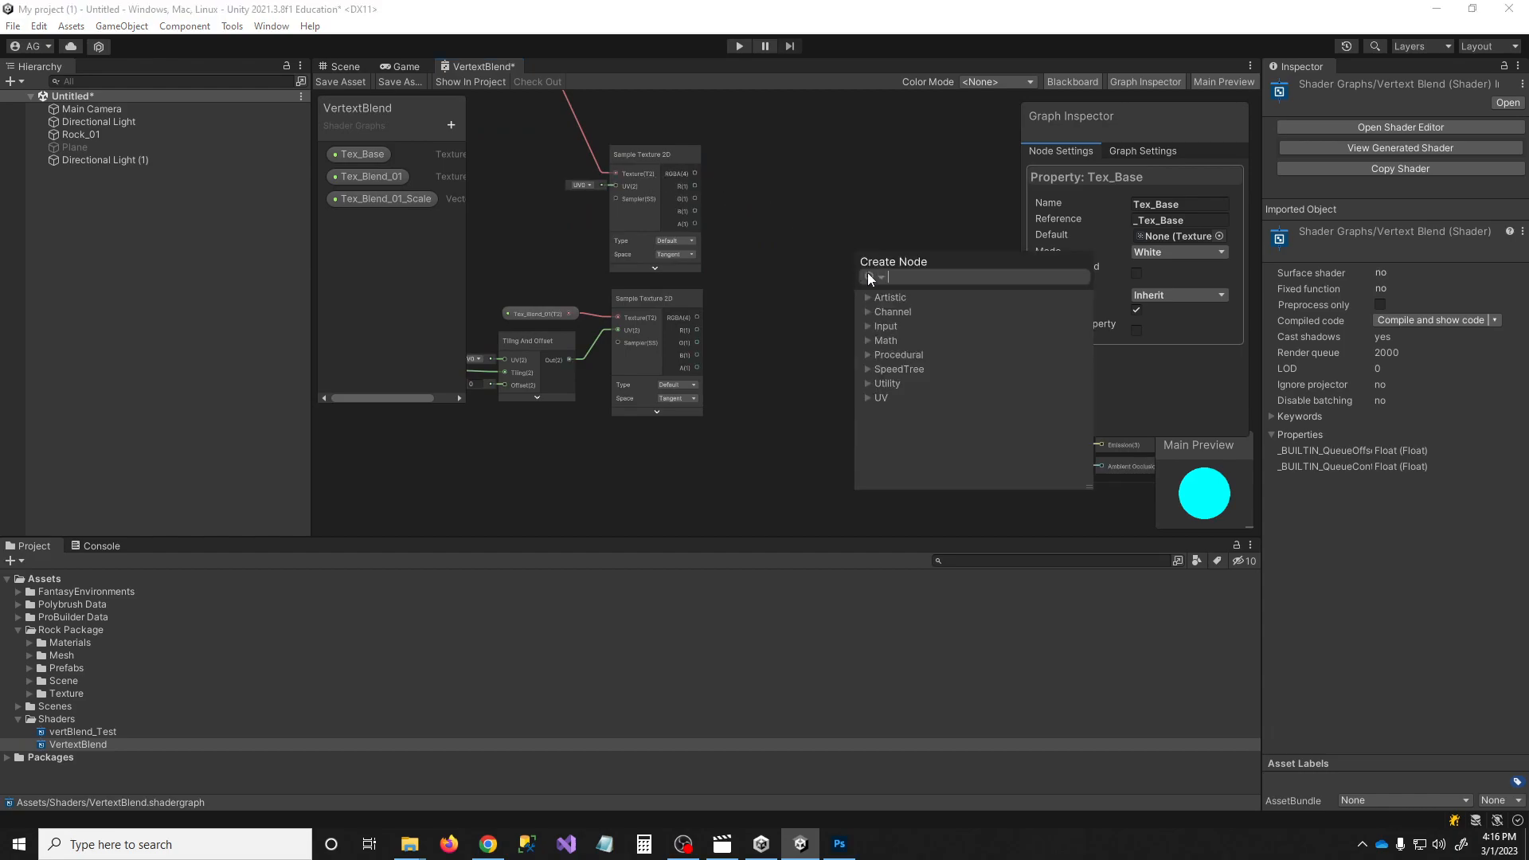
pyautogui.write('lerp')
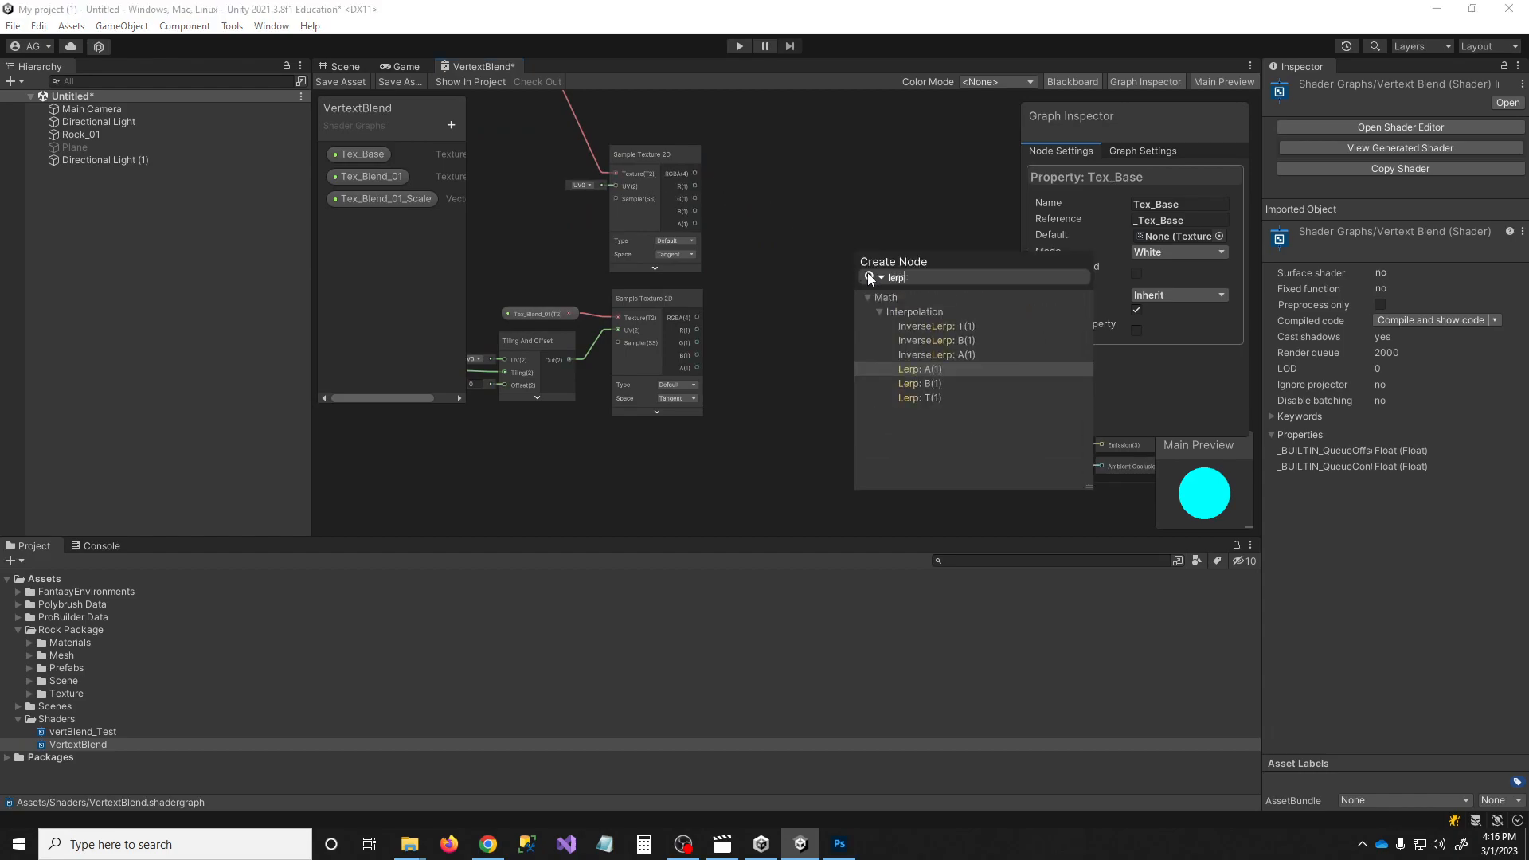
pyautogui.click(924, 371)
pyautogui.scroll(1, 767, 335)
pyautogui.moveTo(688, 315); pyautogui.dragTo(866, 287)
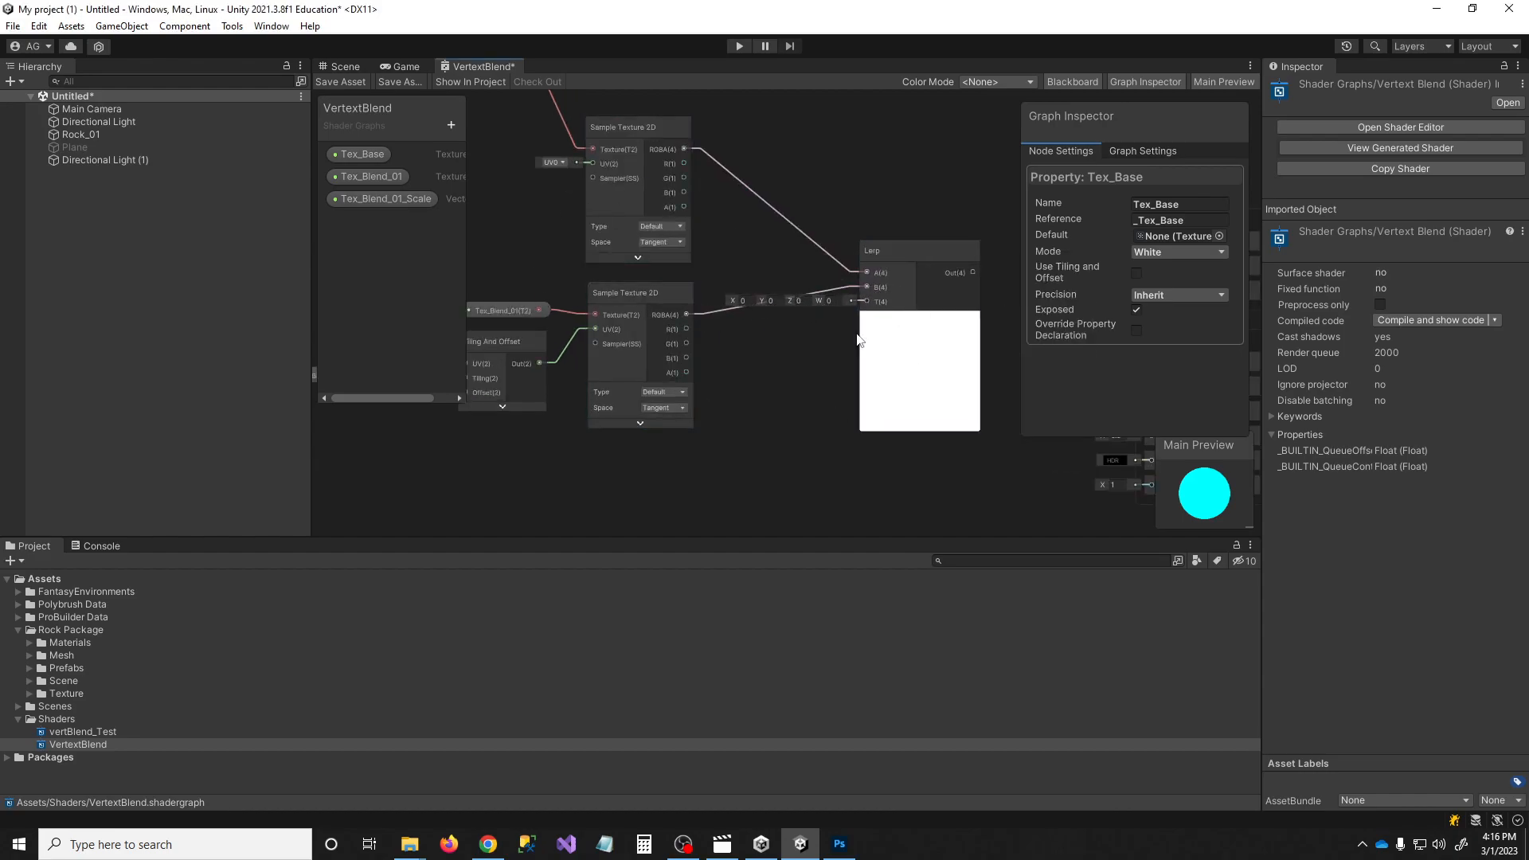
# Add a Float property named BlendAmount to the shader graph
pyautogui.click(451, 125)
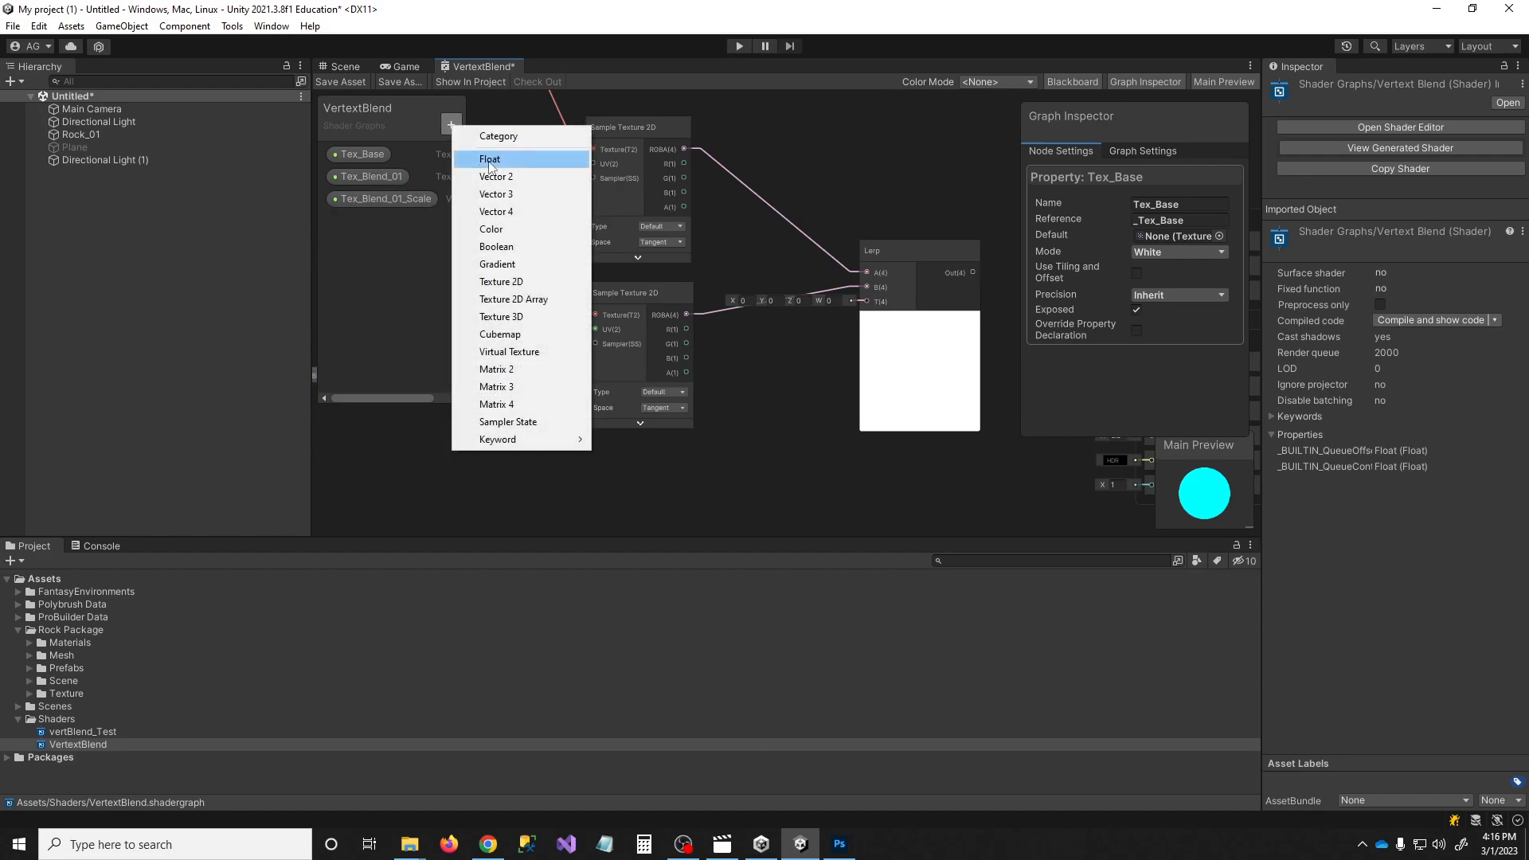
pyautogui.click(489, 160)
pyautogui.write('BlendAmount')
pyautogui.press('Return')
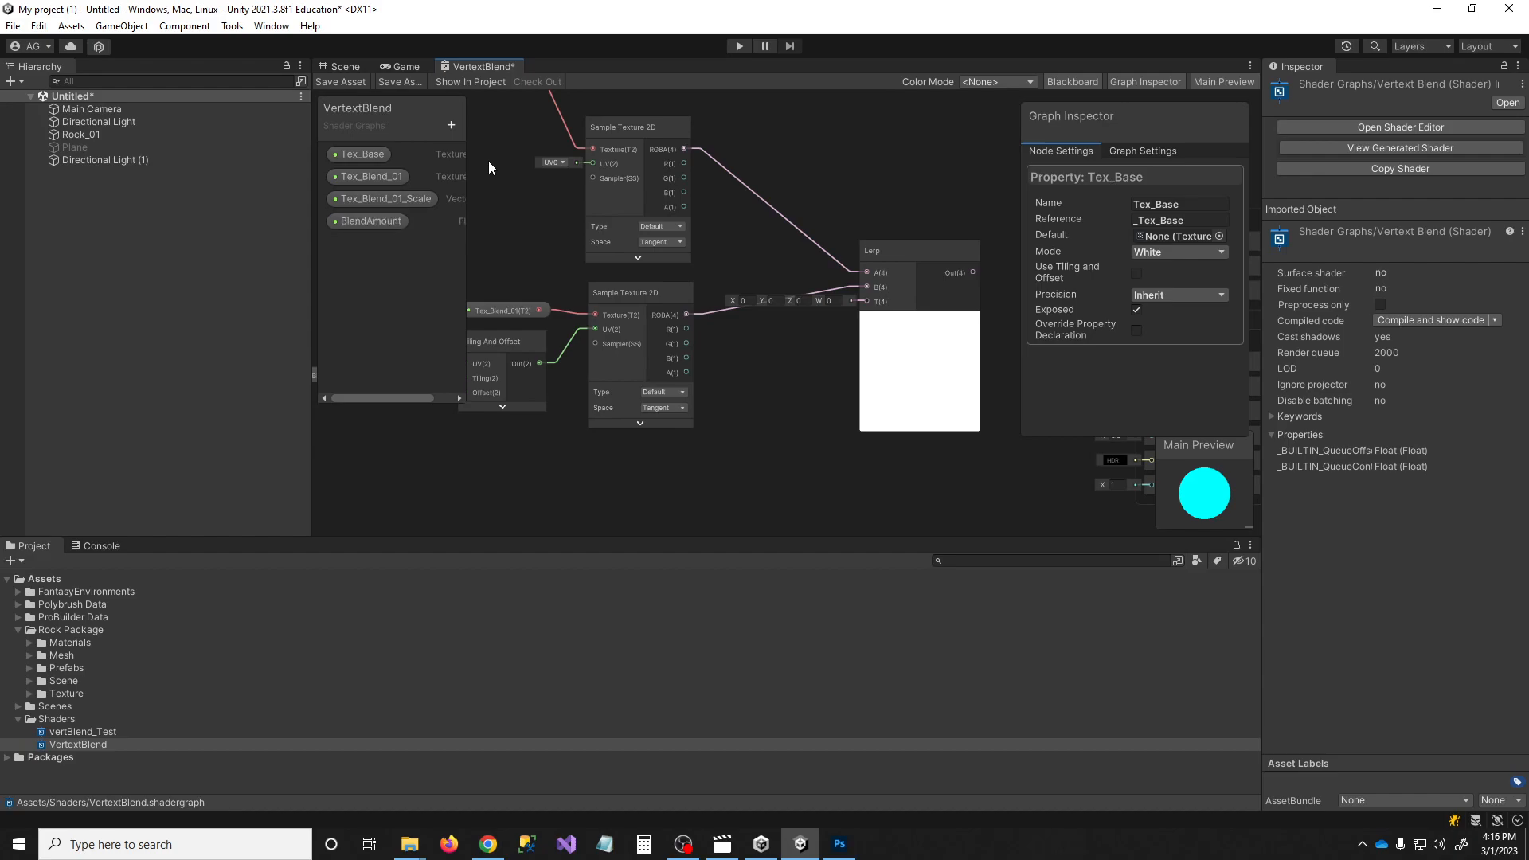
# Connect the BlendAmount property to the Lerp node's T input and the Lerp output to the fragment Base Color
pyautogui.click(368, 222)
pyautogui.moveTo(368, 221); pyautogui.dragTo(867, 298)
pyautogui.moveTo(896, 255); pyautogui.dragTo(766, 284, button='middle')
pyautogui.moveTo(726, 264); pyautogui.dragTo(893, 357)
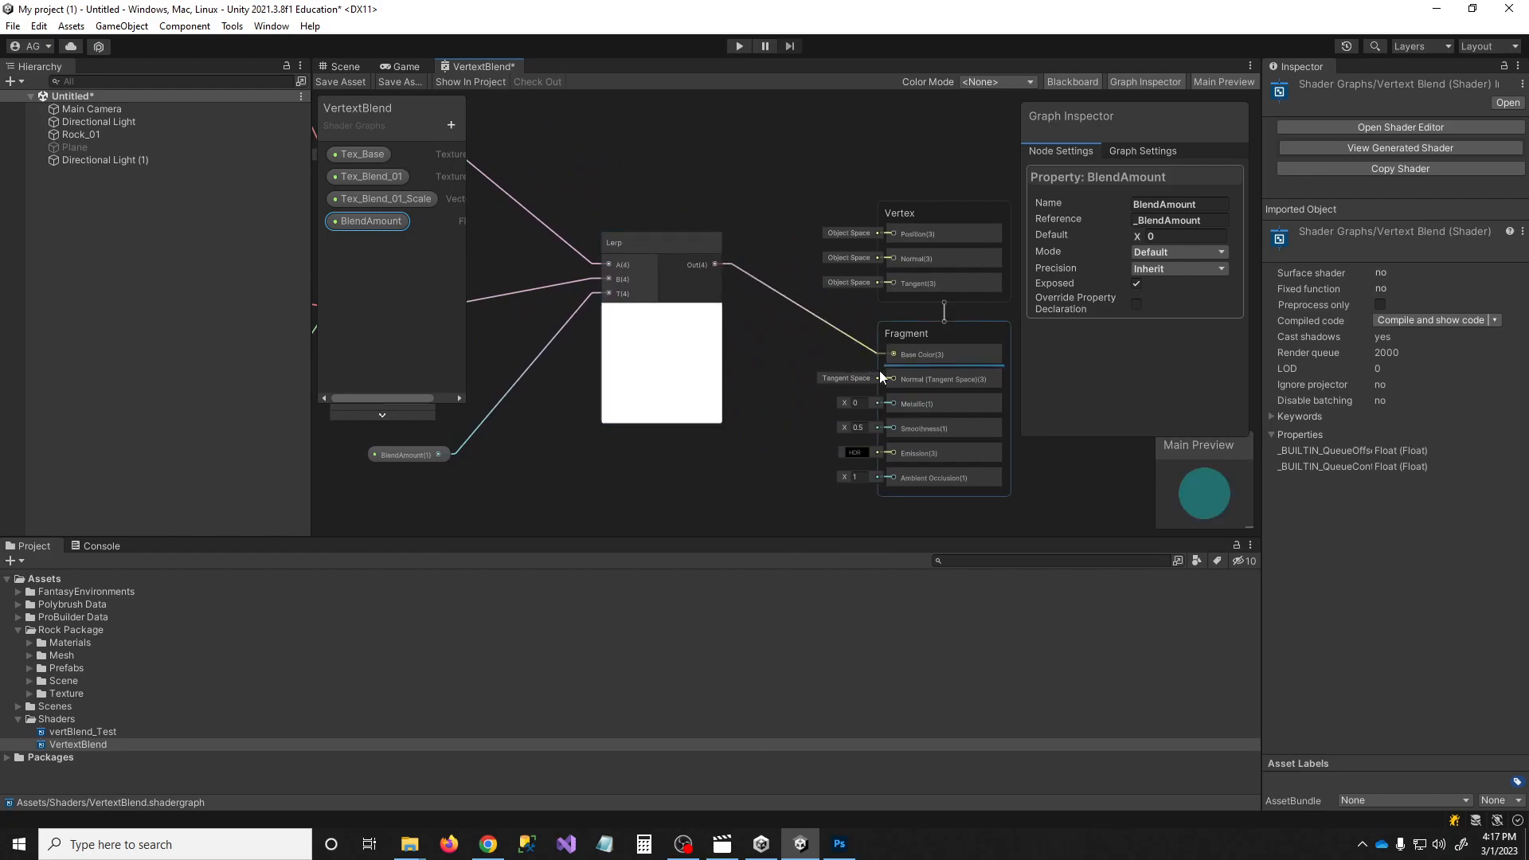
# Save the shader graph asset and display Rock_01 in the scene view with the Shaded draw mode
pyautogui.click(329, 80)
pyautogui.click(347, 66)
pyautogui.keyDown('alt'); pyautogui.moveTo(1000, 355); pyautogui.dragTo(1122, 182); pyautogui.keyUp('alt')
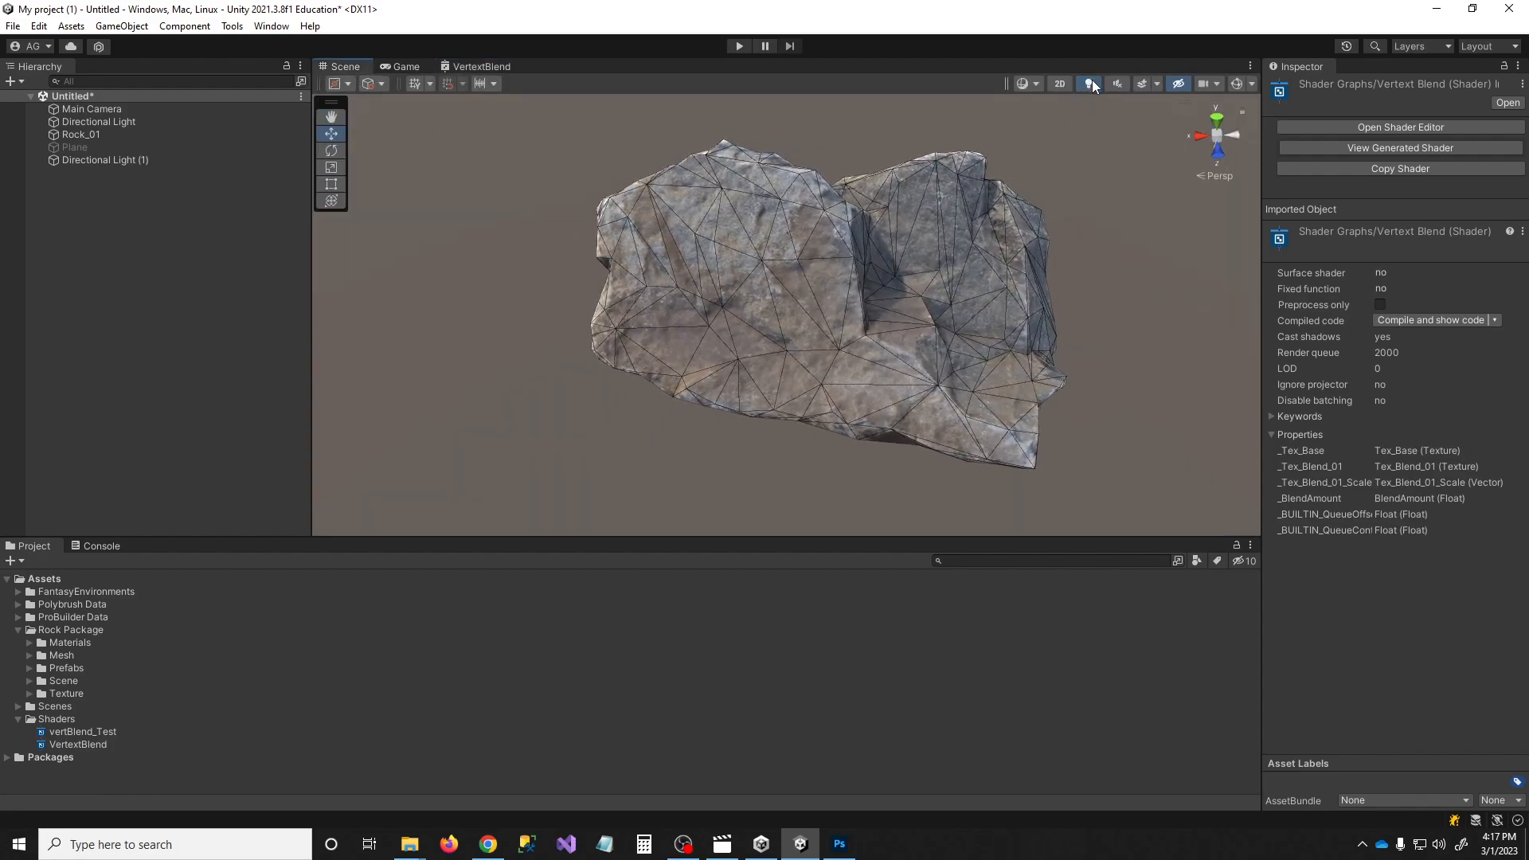
pyautogui.click(894, 242)
pyautogui.scroll(-10, 1369, 593)
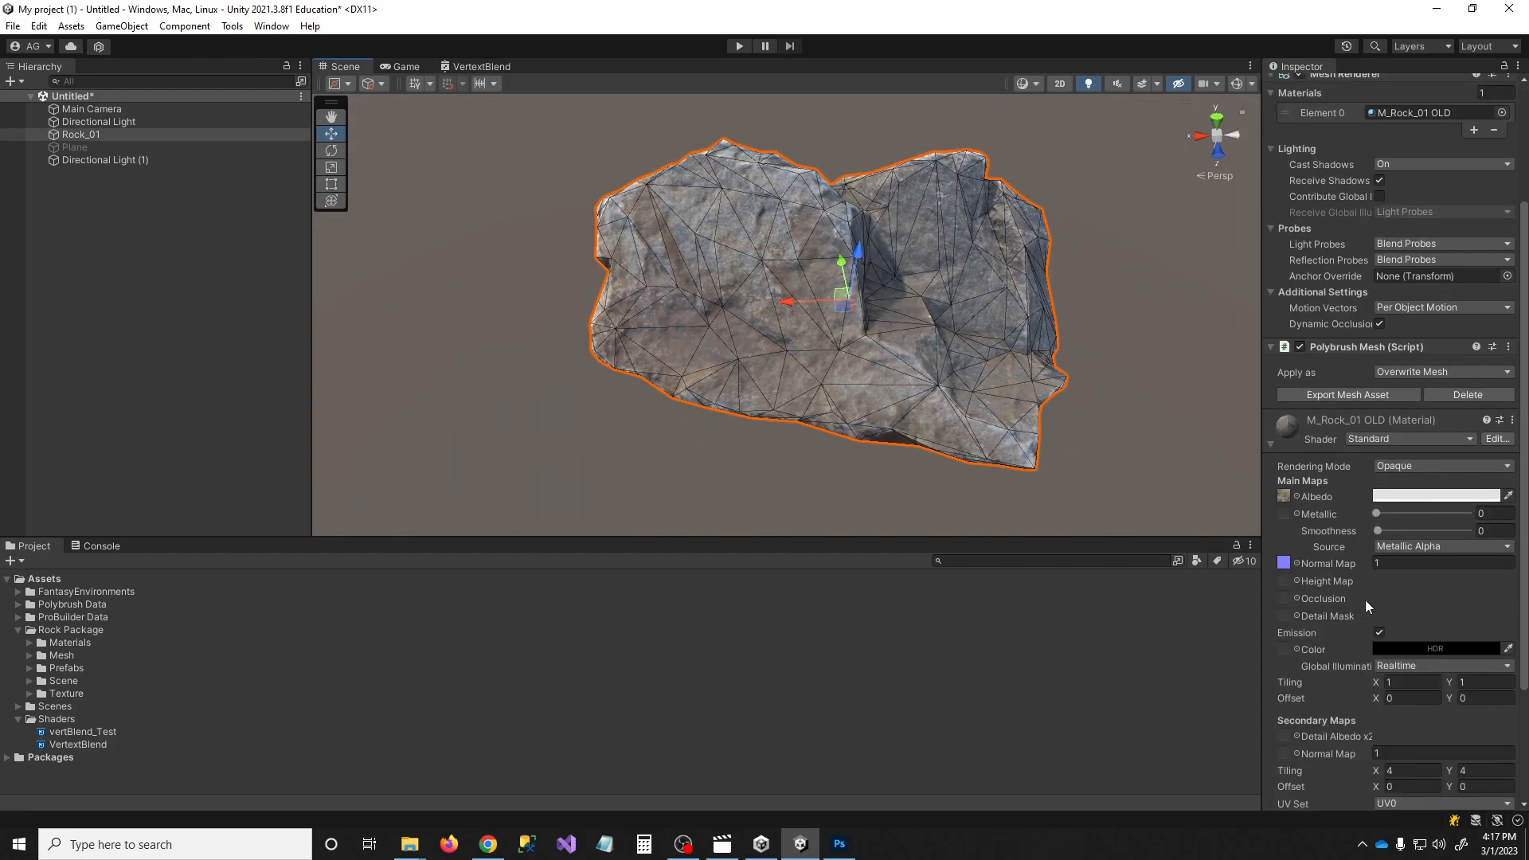
pyautogui.click(1040, 85)
pyautogui.click(1045, 113)
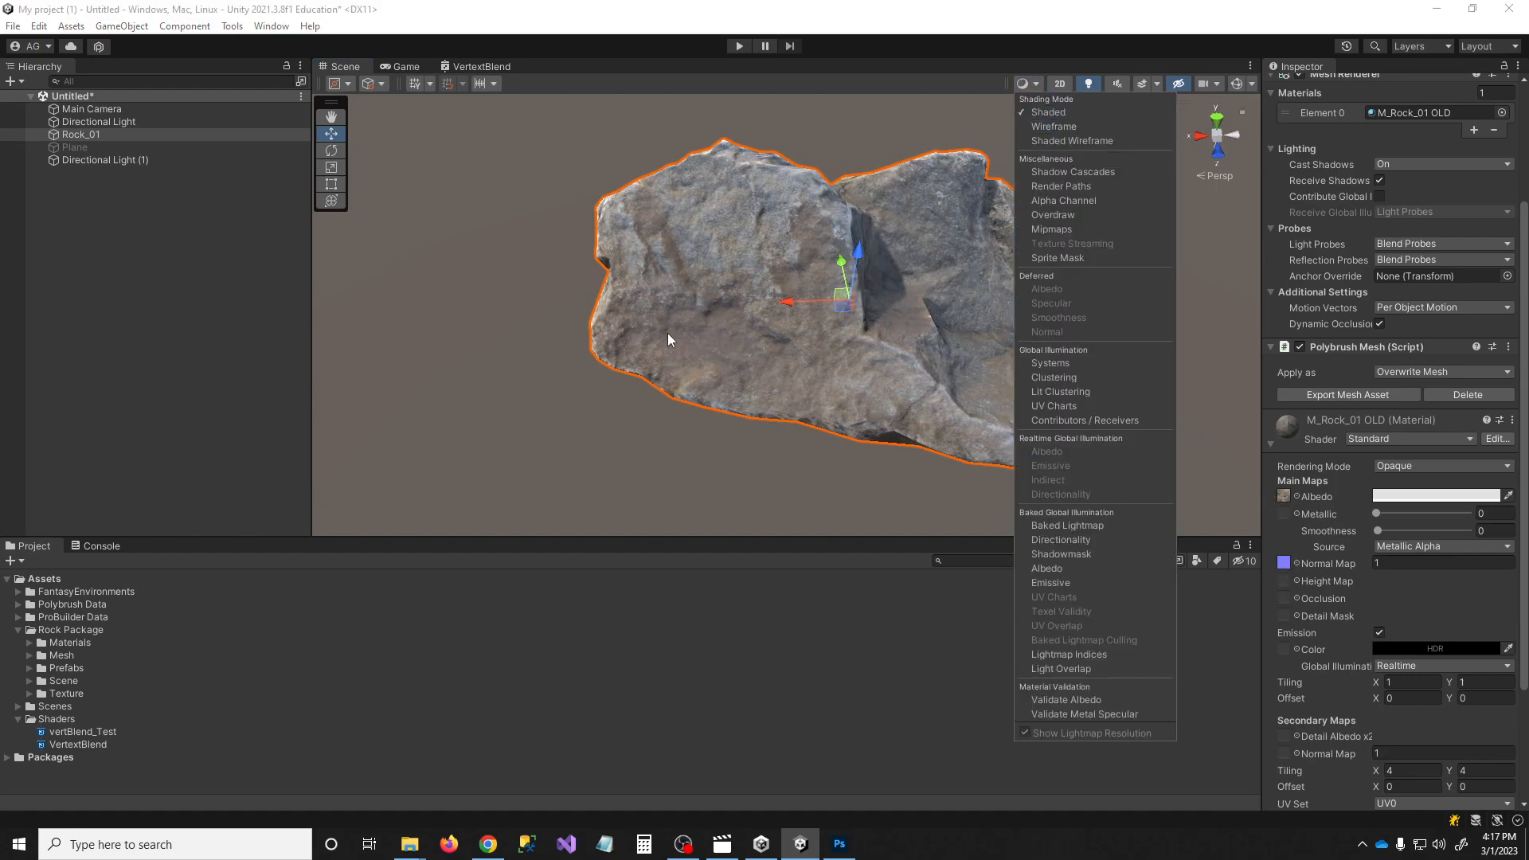
pyautogui.keyDown('alt'); pyautogui.moveTo(727, 322); pyautogui.dragTo(647, 355); pyautogui.keyUp('alt')
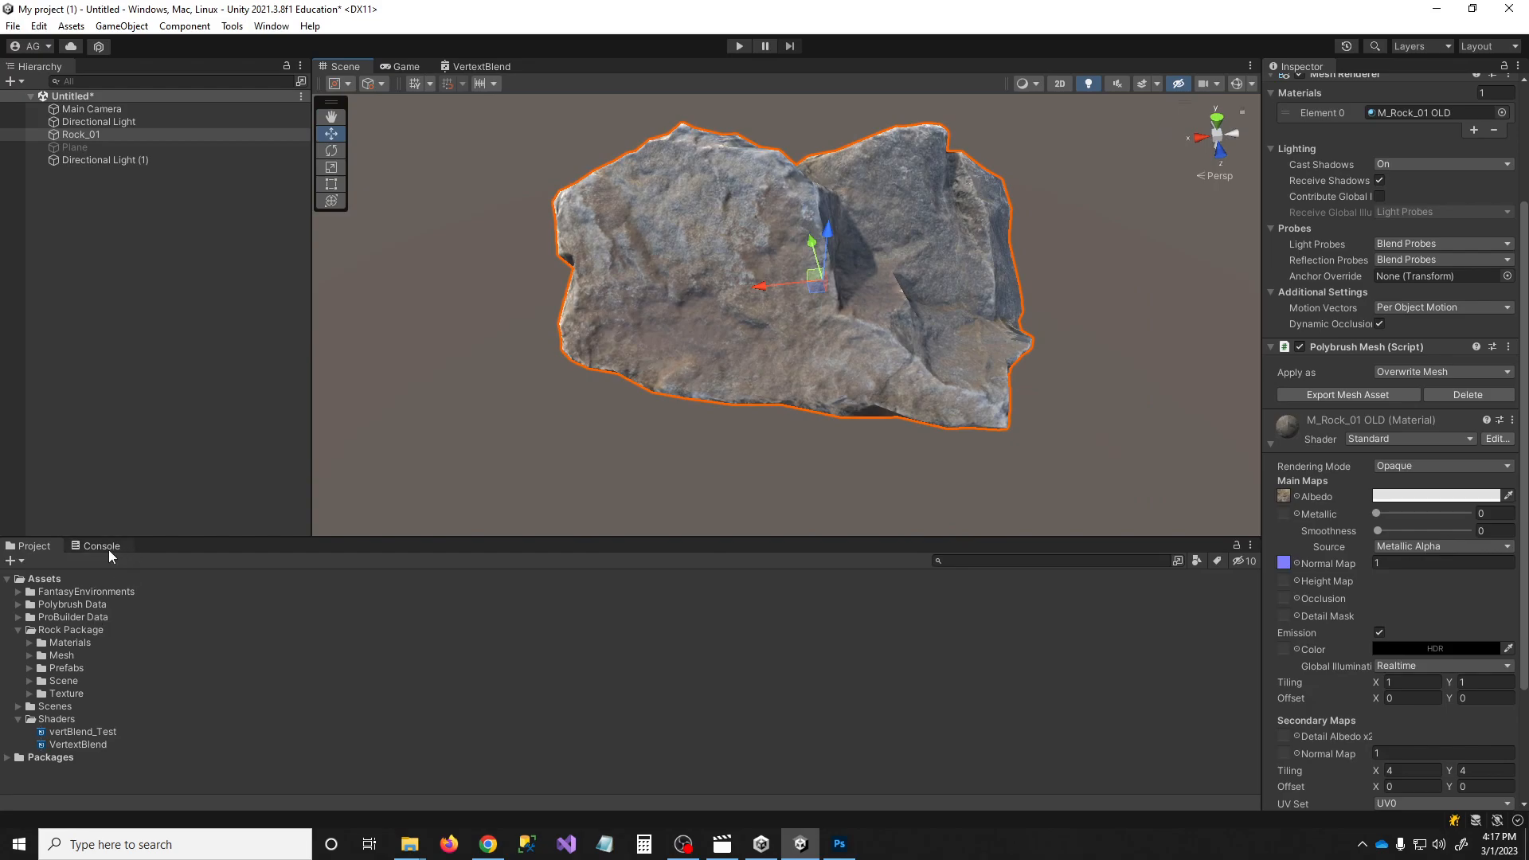
# Duplicate the M_Rock_01 OLD material in the Rock Package Materials folder and name the copy M_Rock_01 New
pyautogui.click(30, 642)
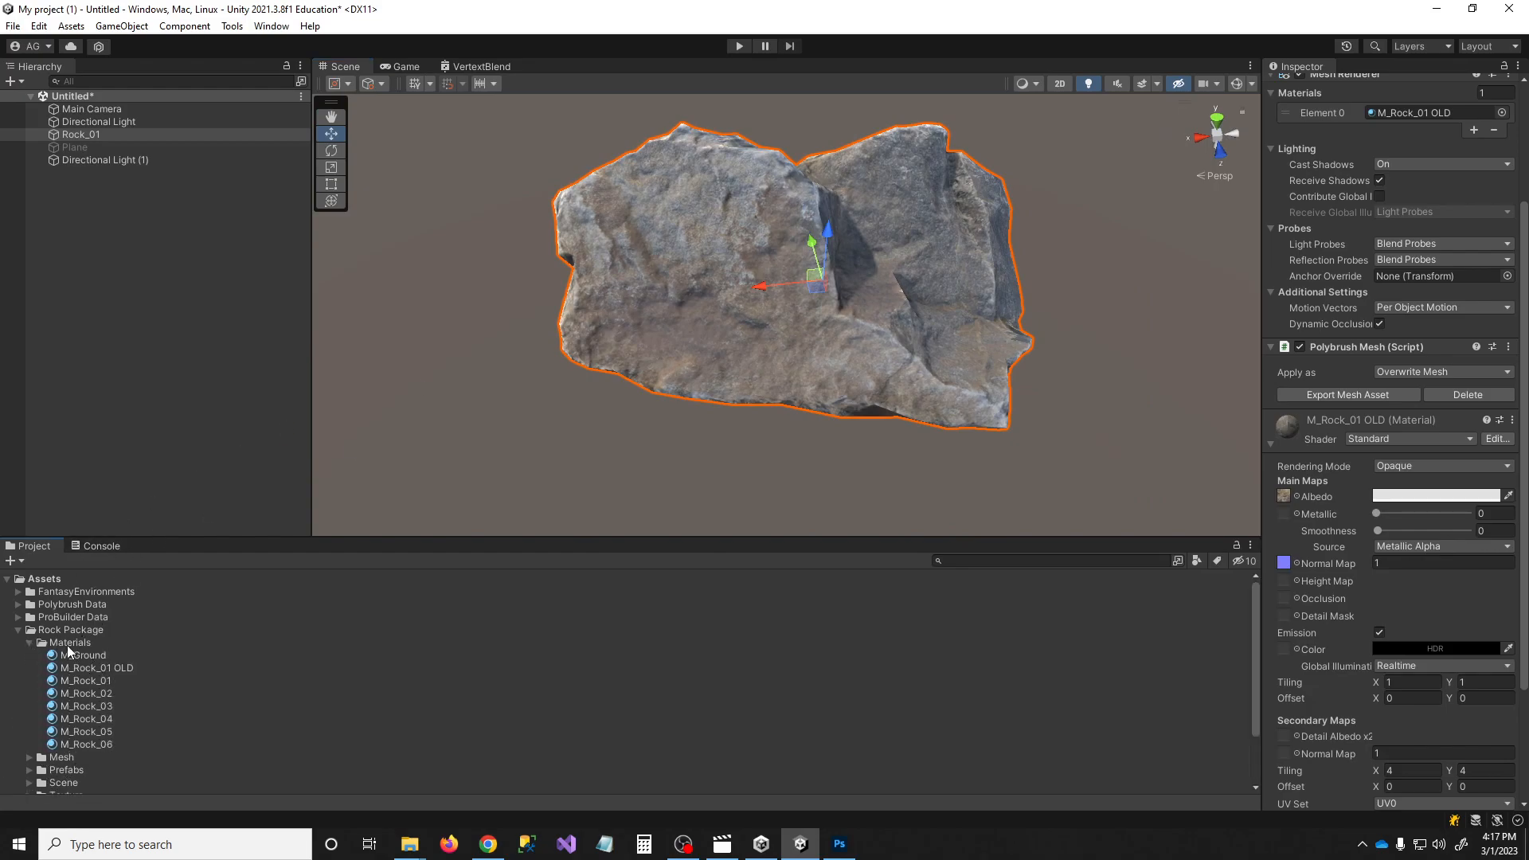
pyautogui.click(88, 670)
pyautogui.hotkey('ctrl', 'd')
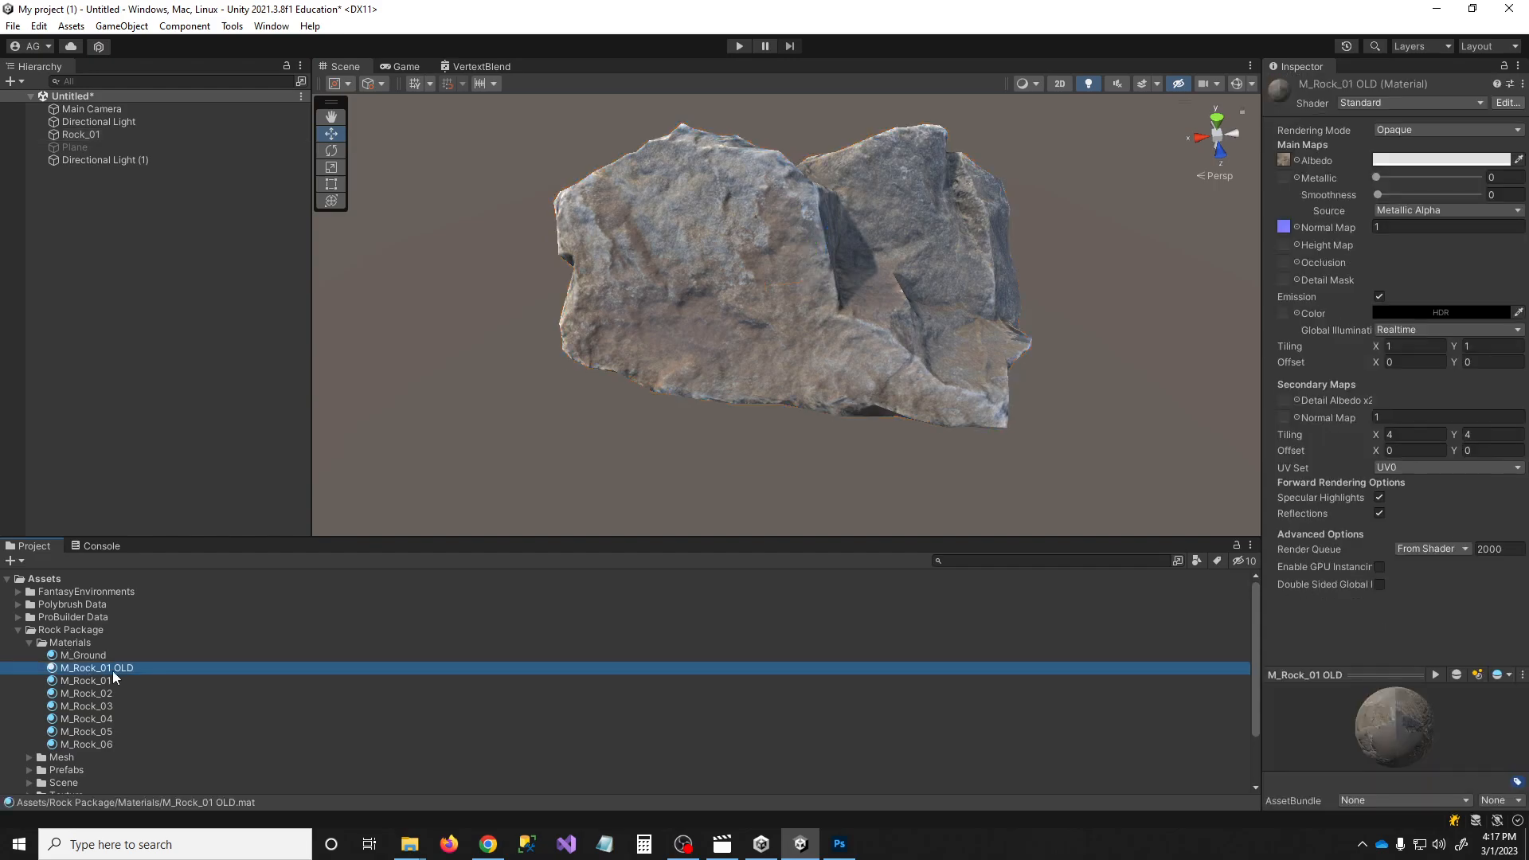
pyautogui.press('F2')
pyautogui.moveTo(153, 668); pyautogui.dragTo(119, 671)
pyautogui.write('New')
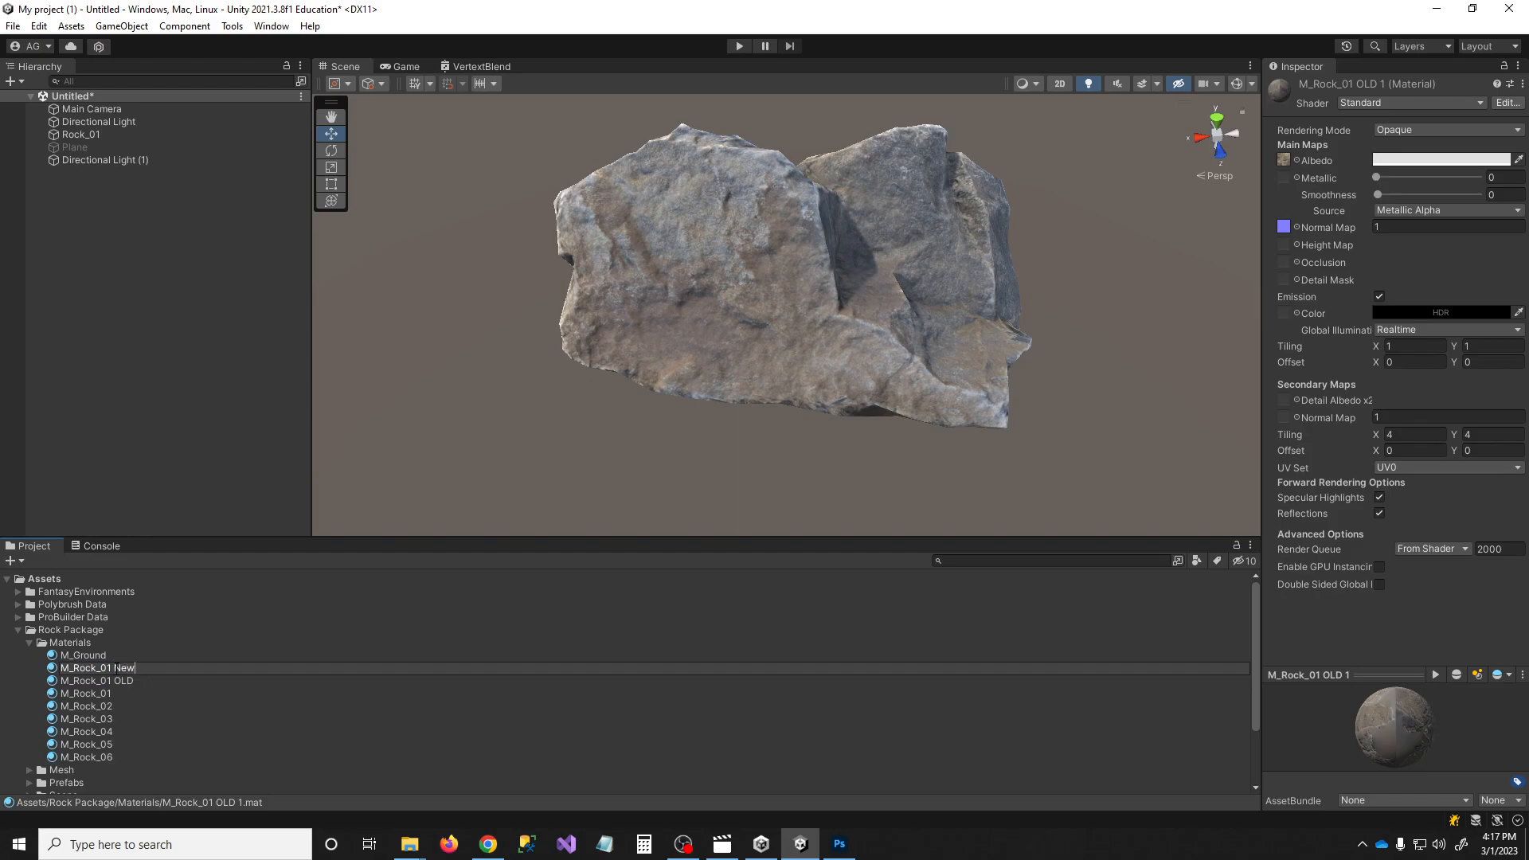
pyautogui.press('Return')
# Apply the M_Rock_01 New material to the rock and change its shader to Shader Graphs/VertextBlend
pyautogui.moveTo(72, 669); pyautogui.dragTo(711, 299)
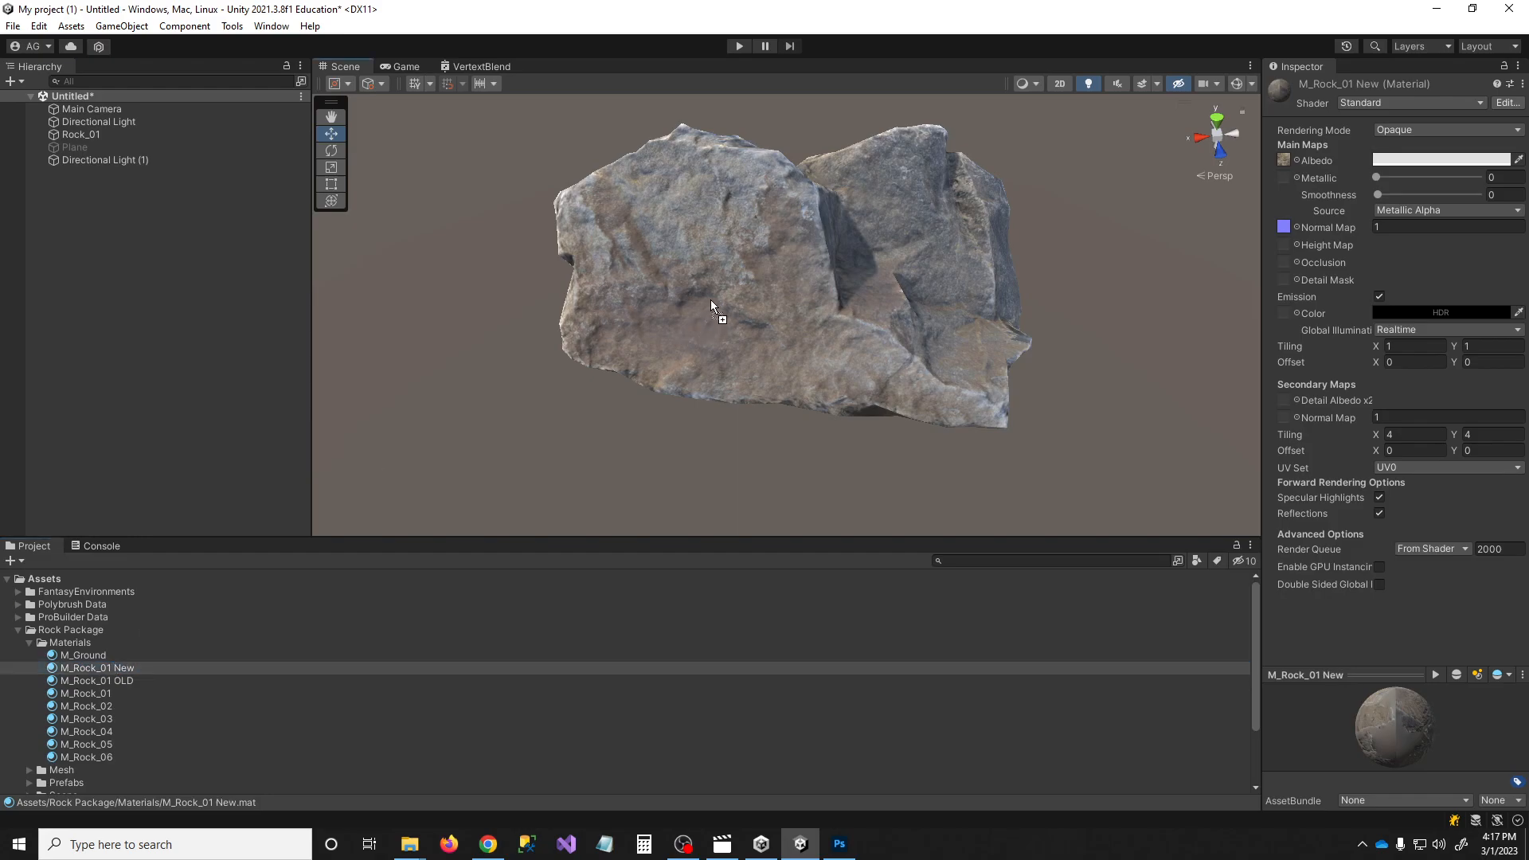
pyautogui.click(1370, 102)
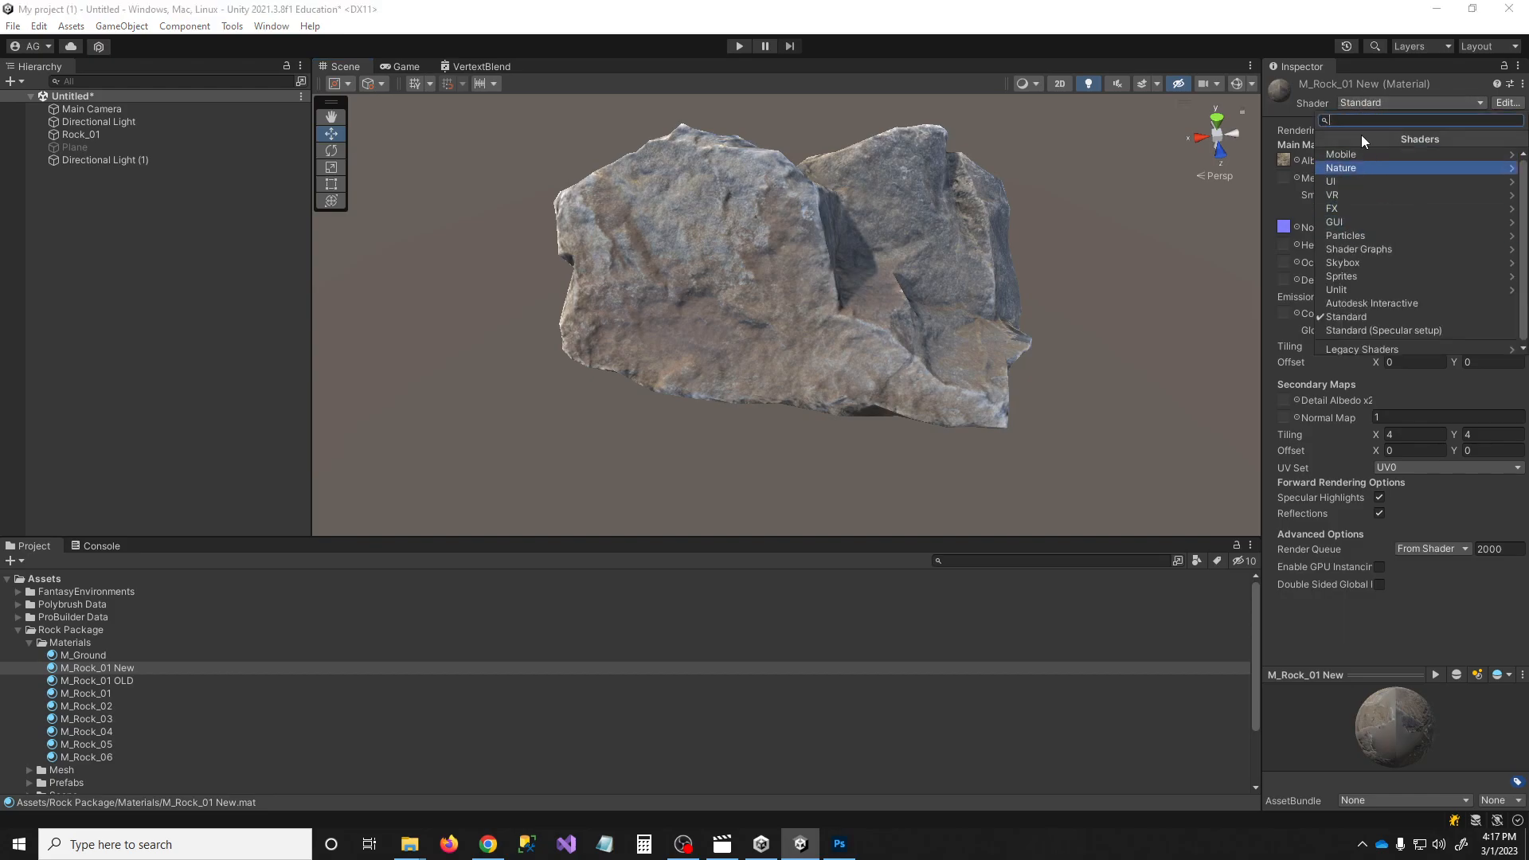
pyautogui.click(1363, 249)
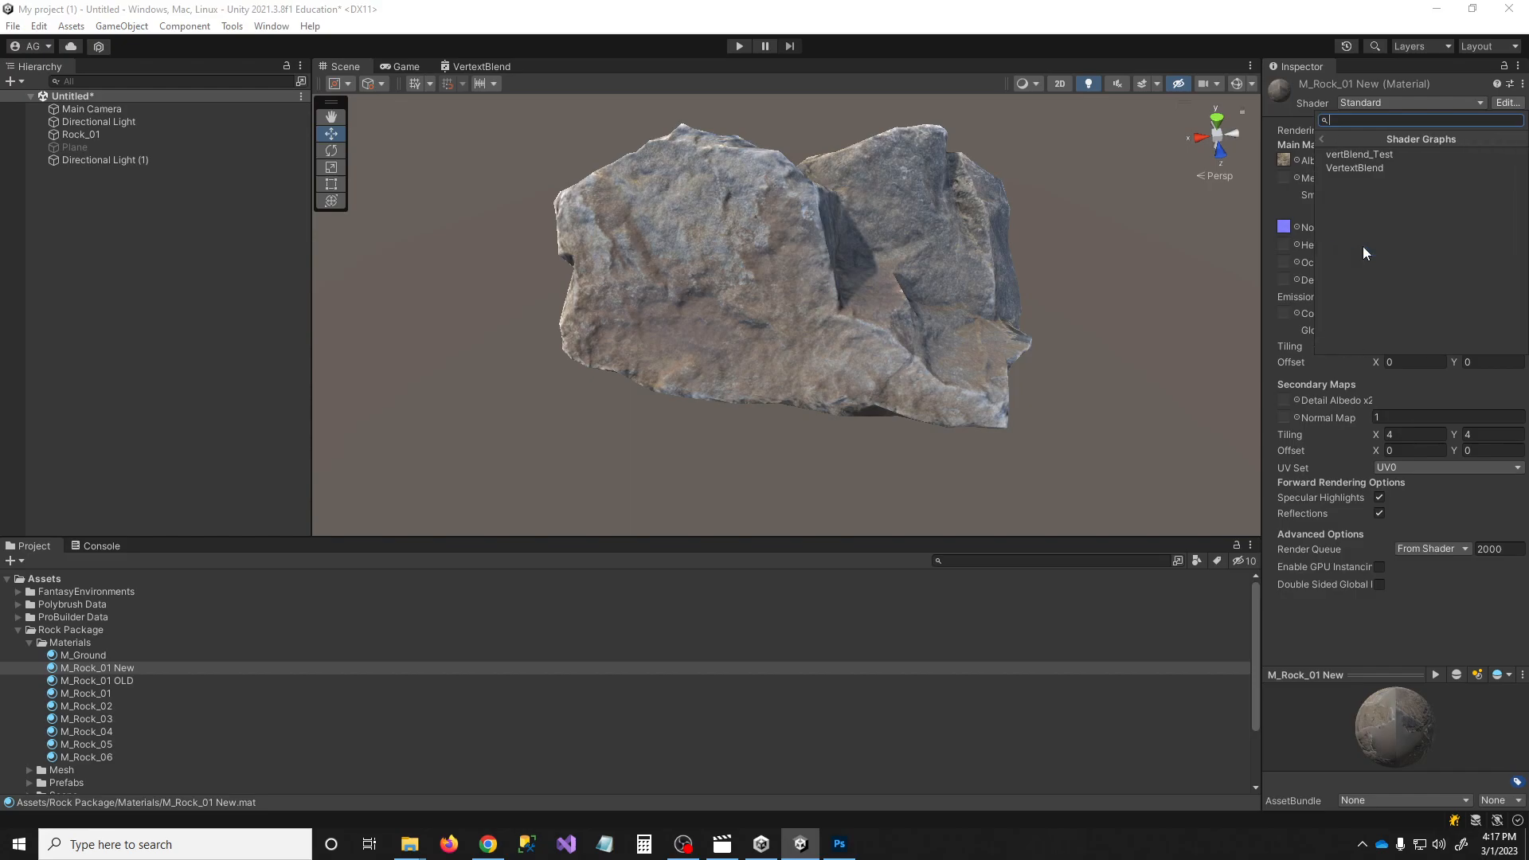
pyautogui.click(1352, 168)
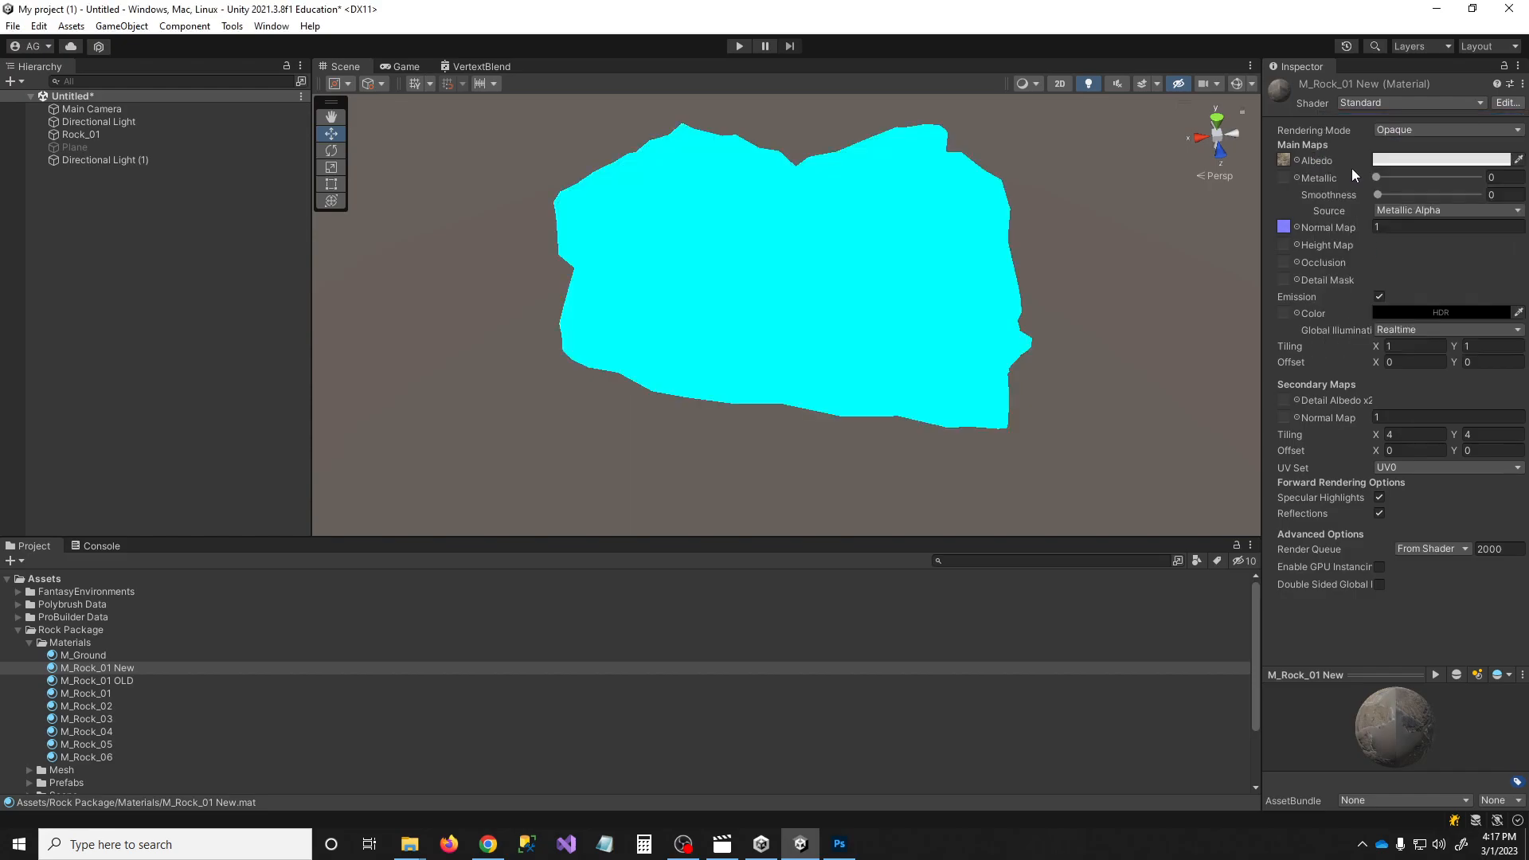
pyautogui.moveTo(963, 344); pyautogui.dragTo(968, 352, button='middle')
# Assign the T_Rock_01_D texture from the Rock Package Texture folder to the material's Tex_Base slot
pyautogui.scroll(-3, 64, 714)
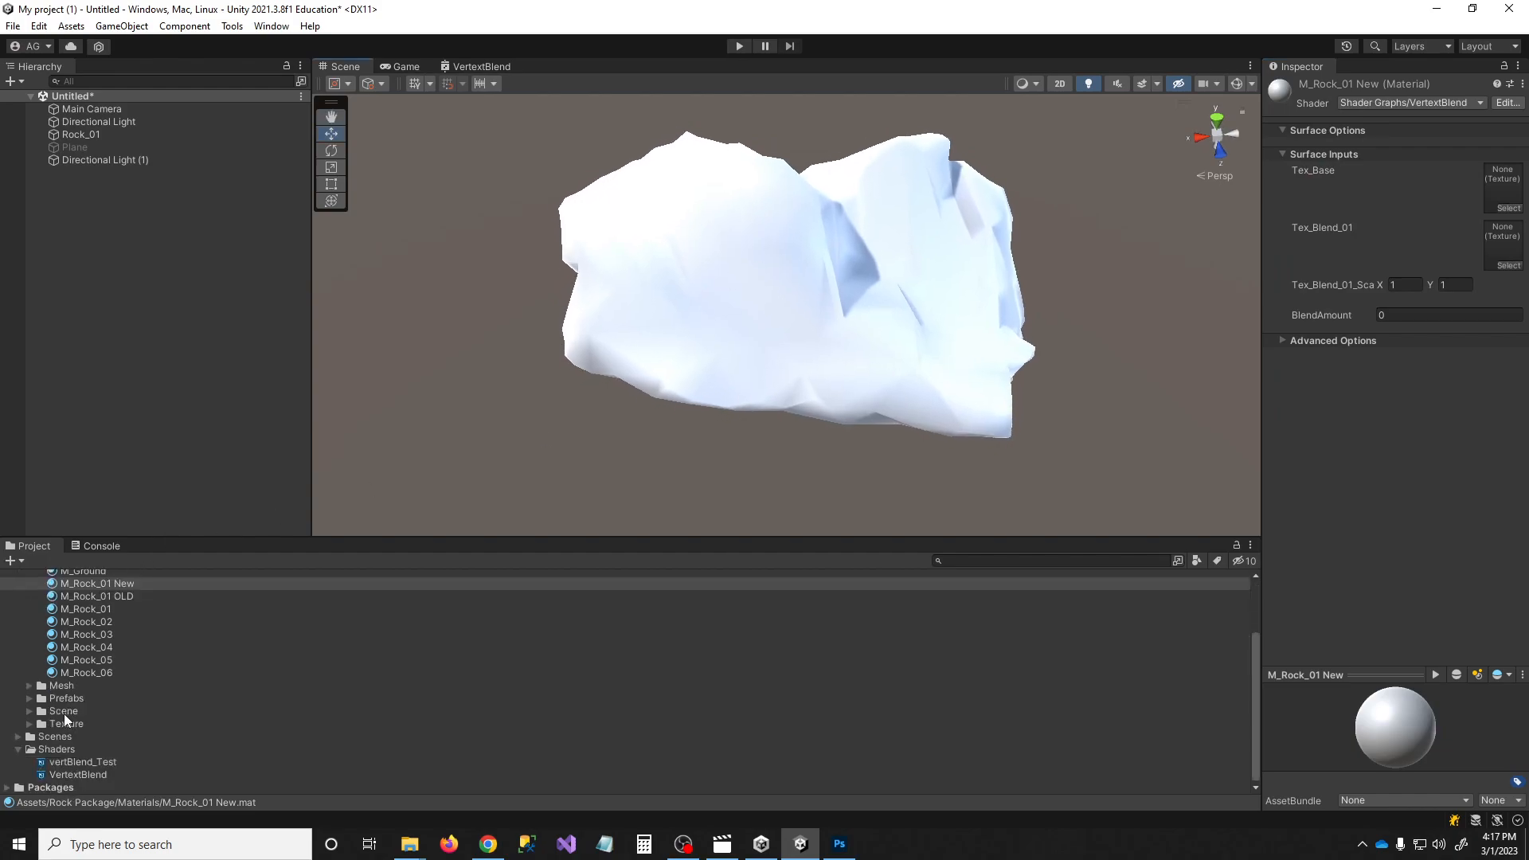
pyautogui.click(29, 724)
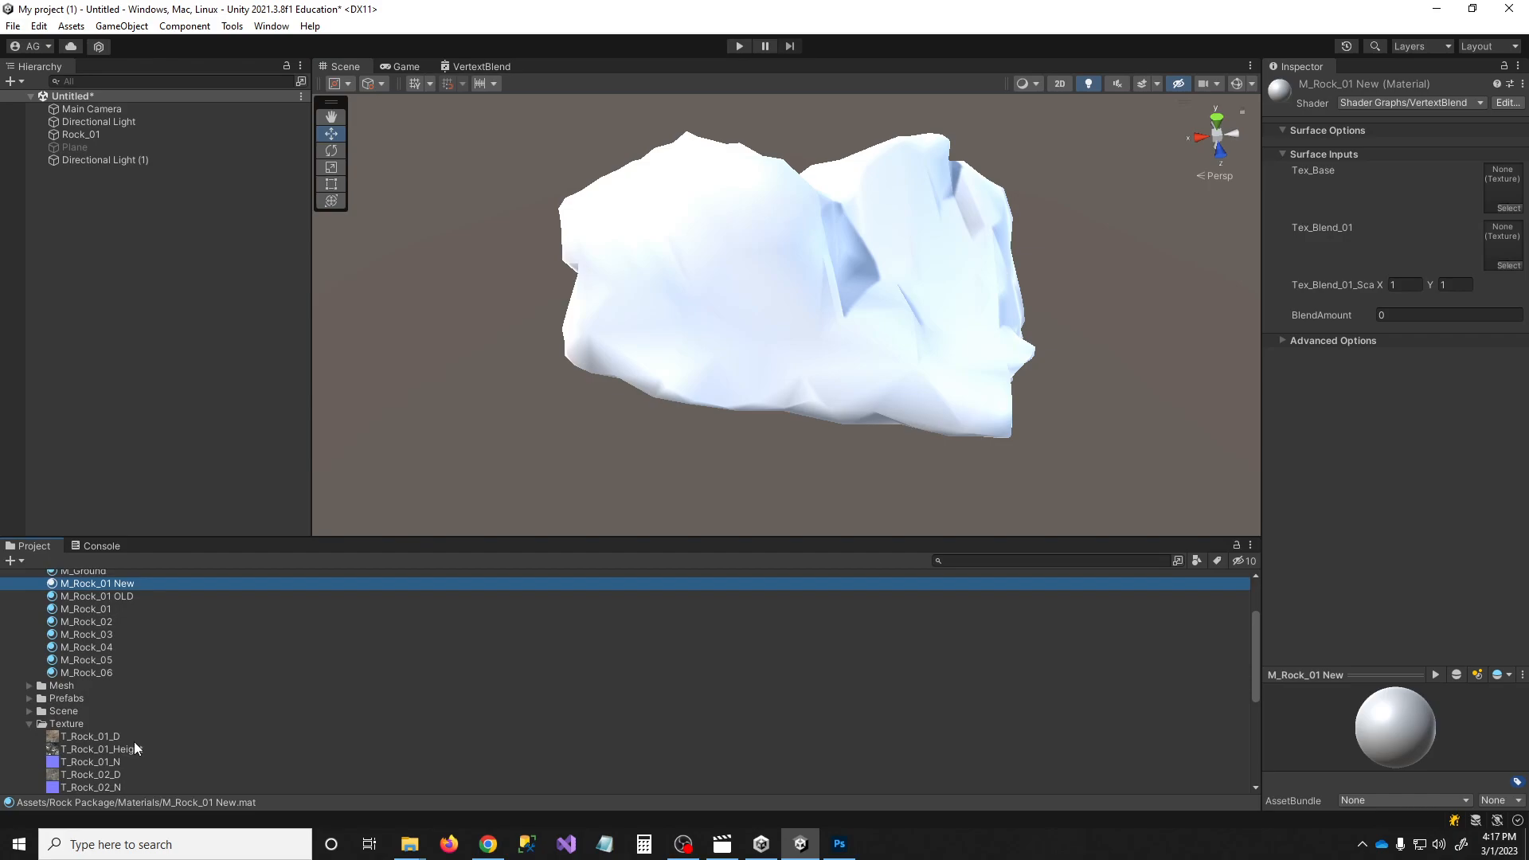
pyautogui.scroll(-3, 120, 740)
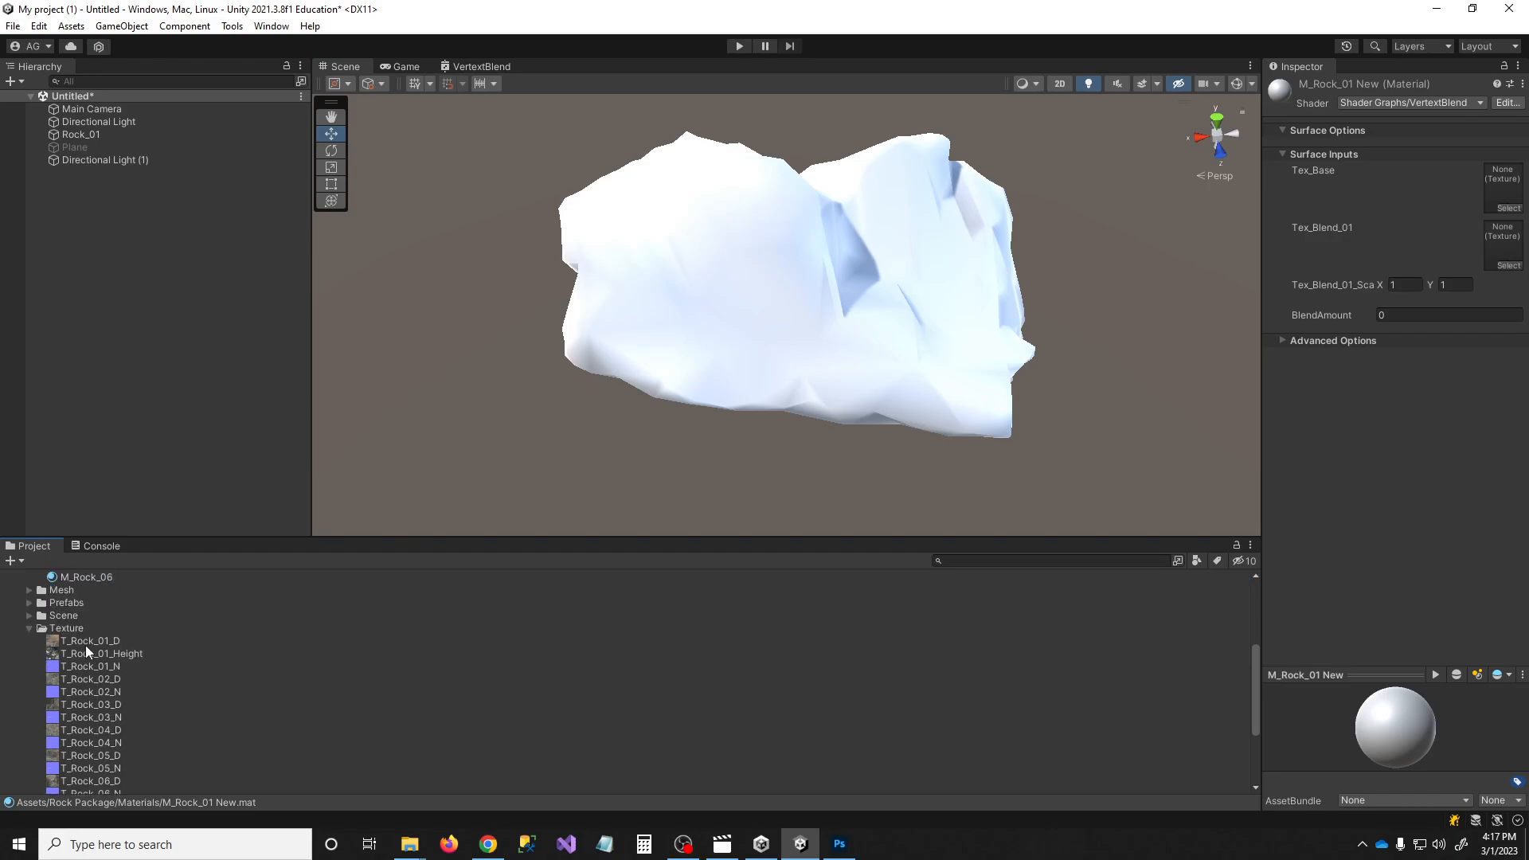
pyautogui.moveTo(88, 637); pyautogui.dragTo(1482, 195)
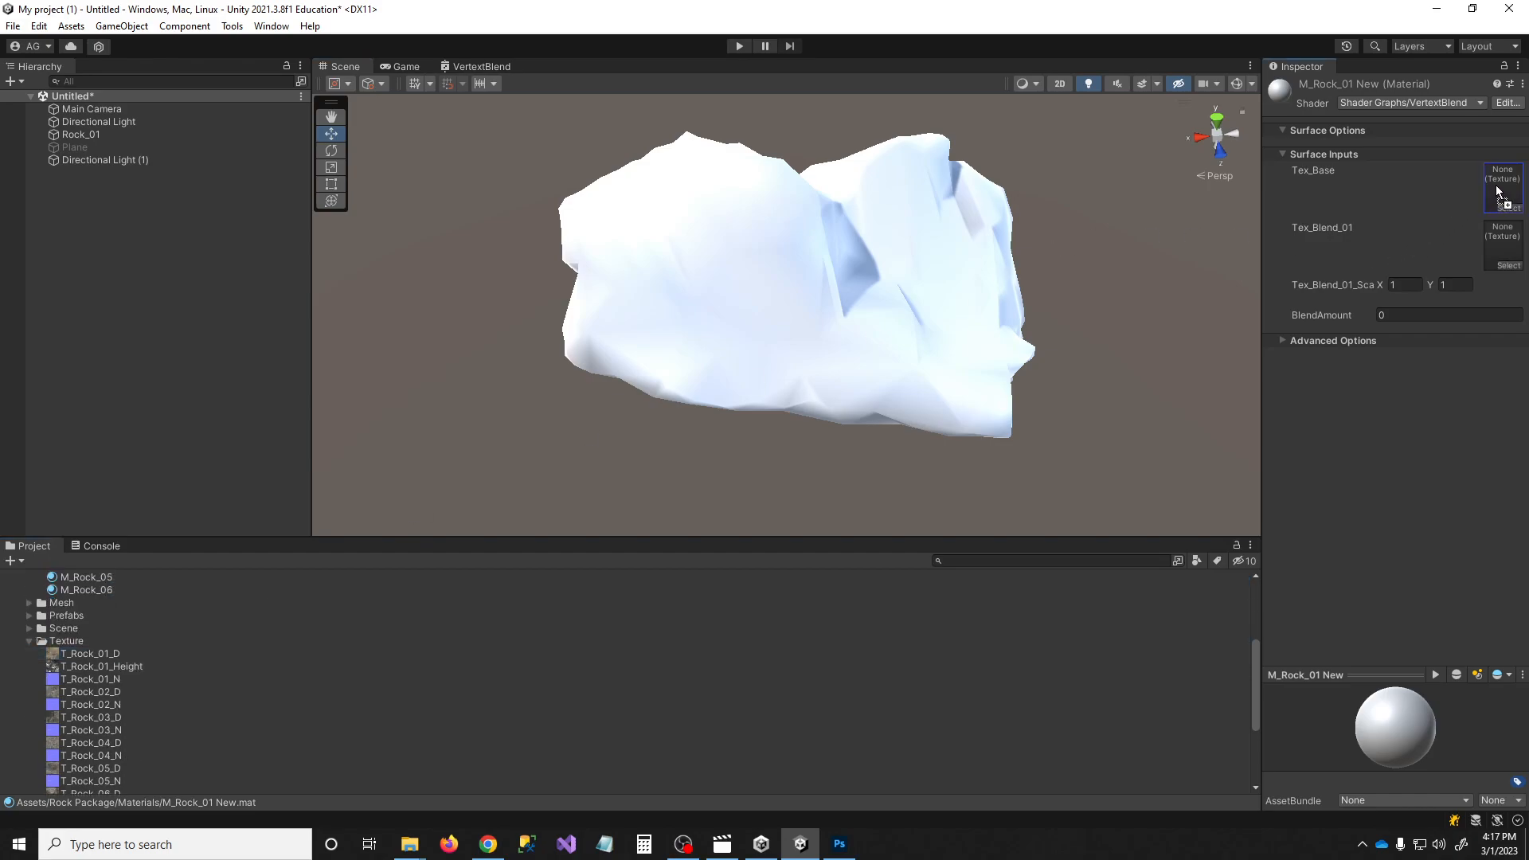
# Assign the moss color texture to the material's Tex_Blend_01 slot by searching the textures for "moss"
pyautogui.click(1509, 266)
pyautogui.write('moss')
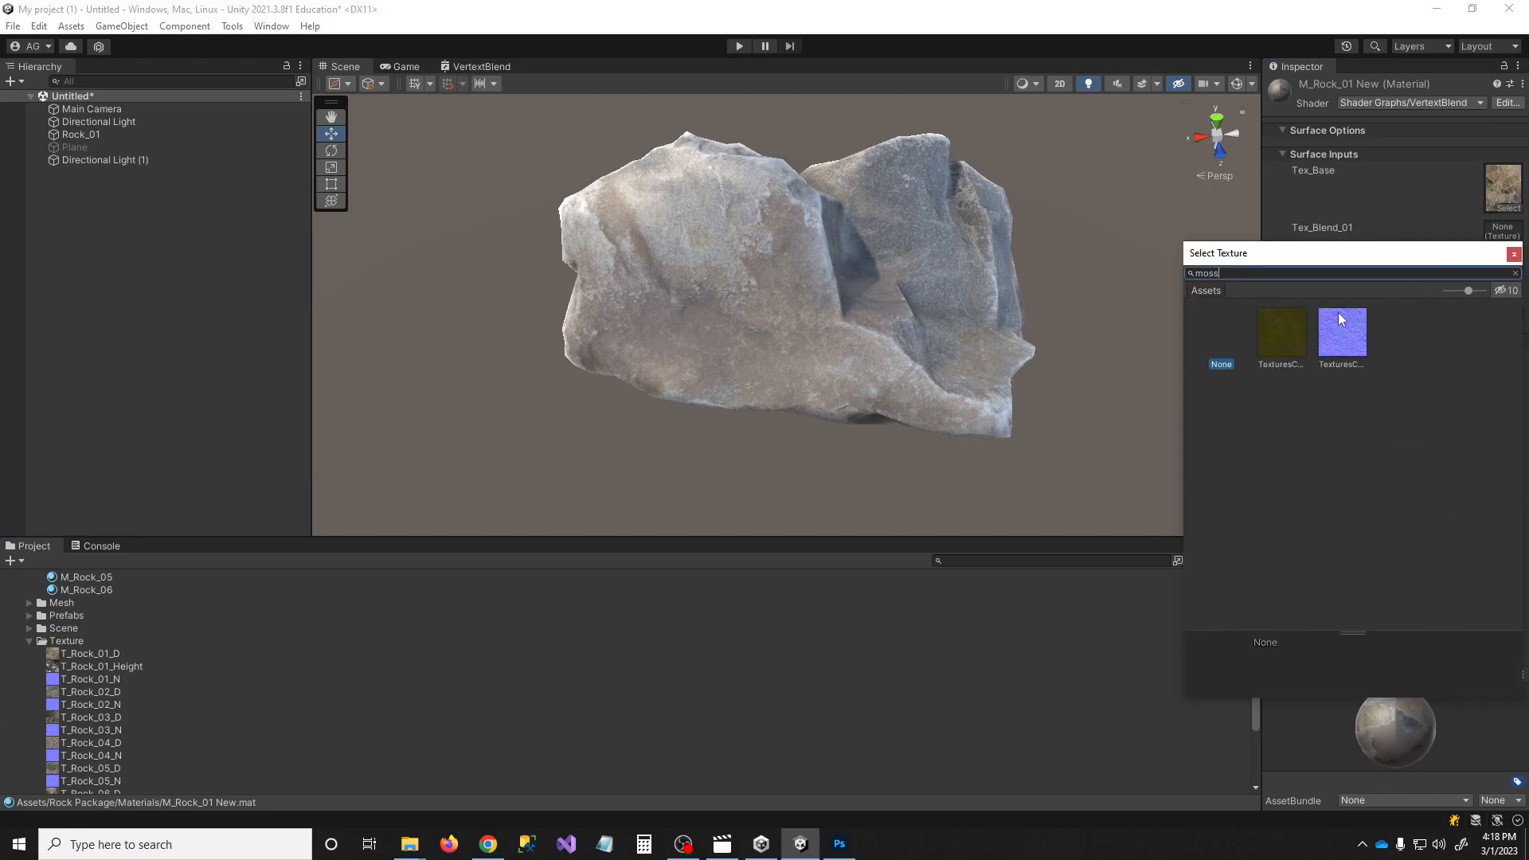
pyautogui.click(1280, 331)
pyautogui.doubleClick(1279, 330)
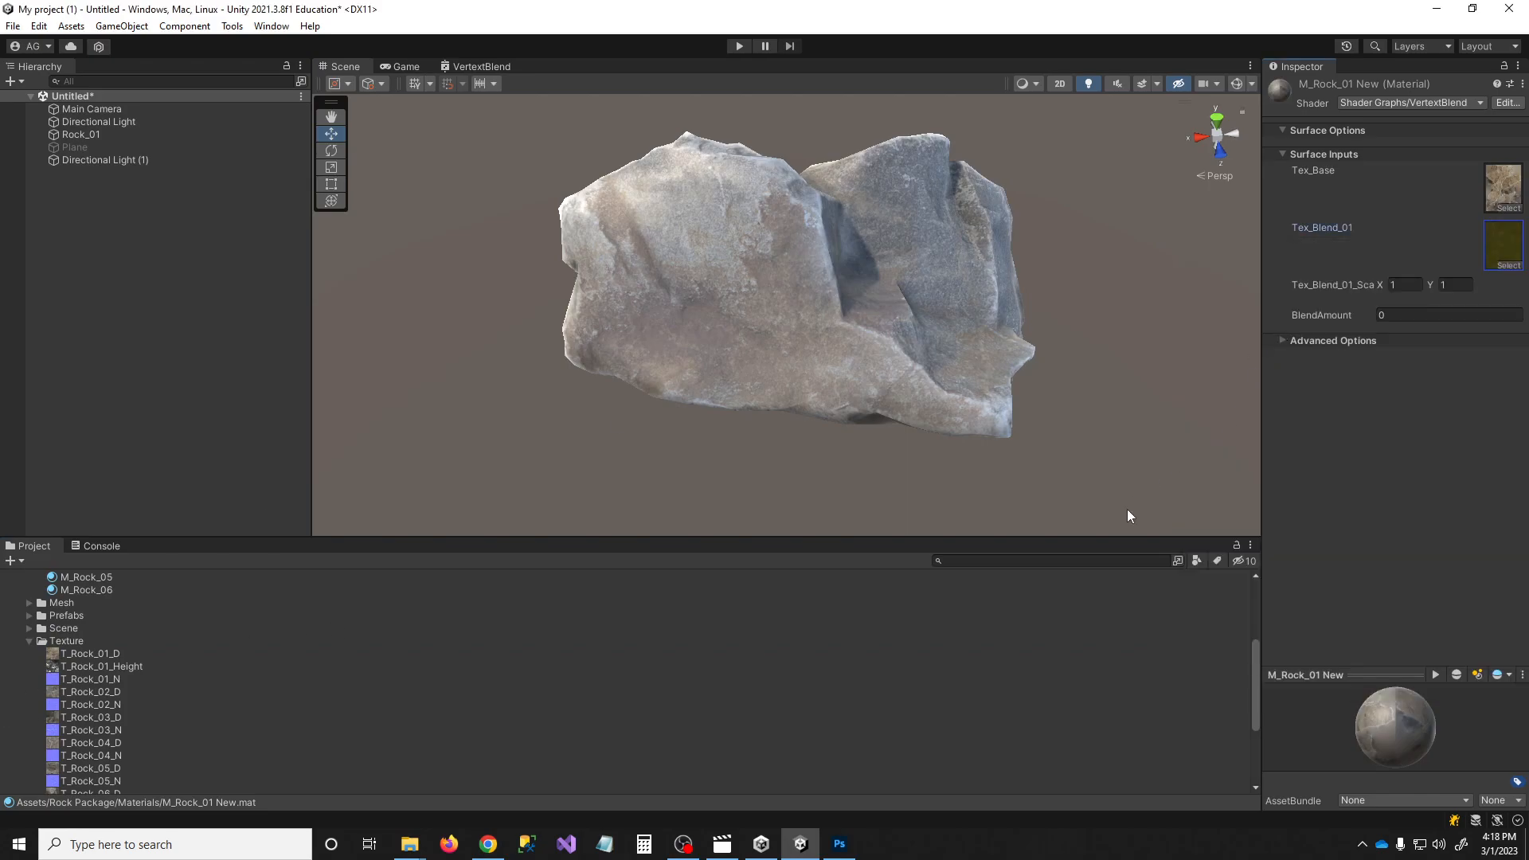
# Enlarge the scene view and widen the Inspector, and raise the material's BlendAmount to 1
pyautogui.moveTo(1116, 536); pyautogui.dragTo(1121, 625)
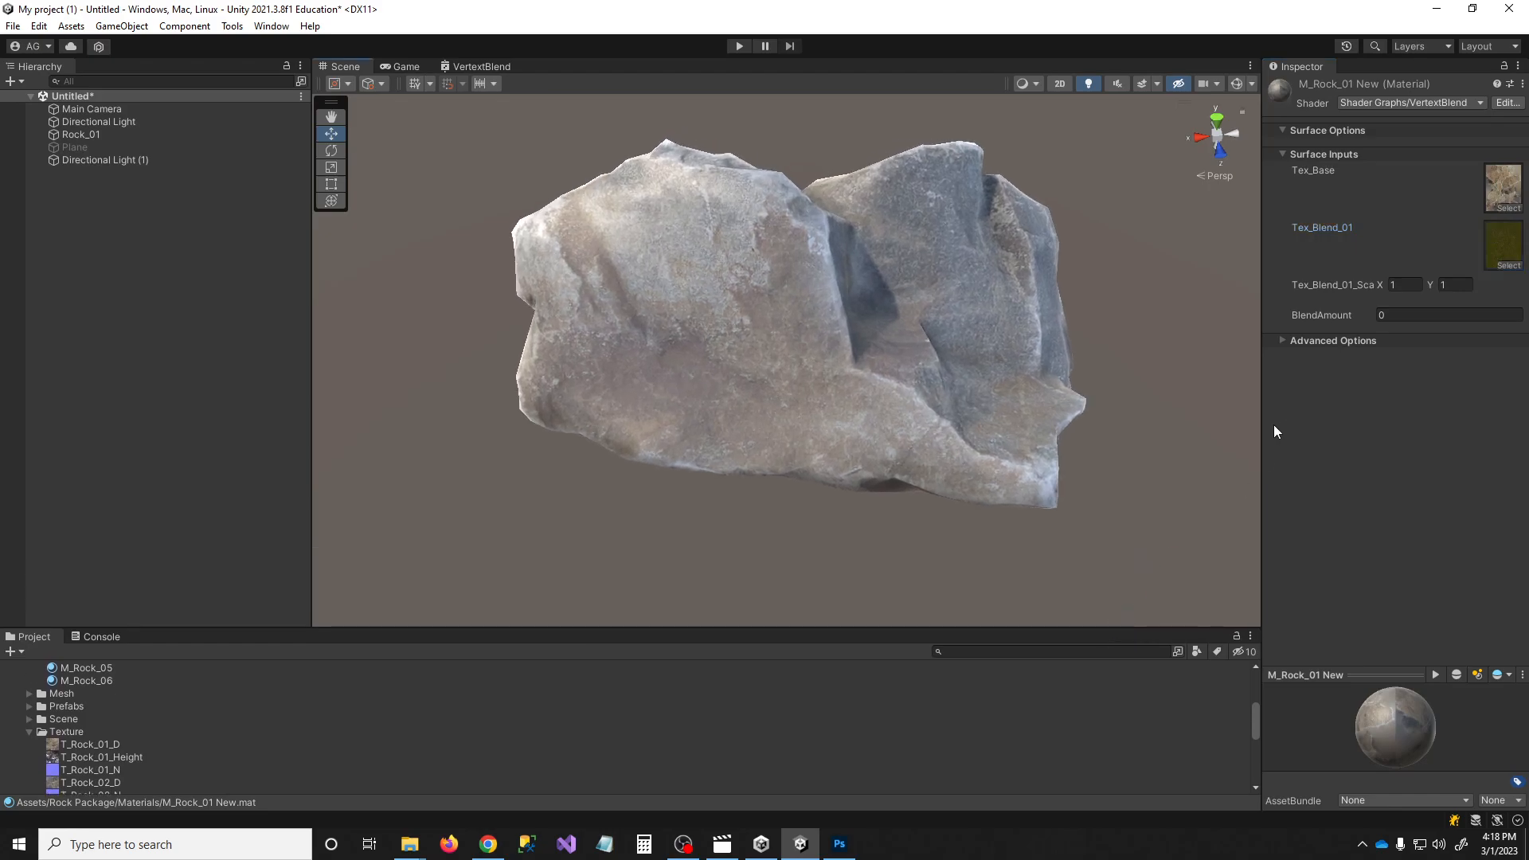
pyautogui.moveTo(1262, 430); pyautogui.dragTo(1212, 433)
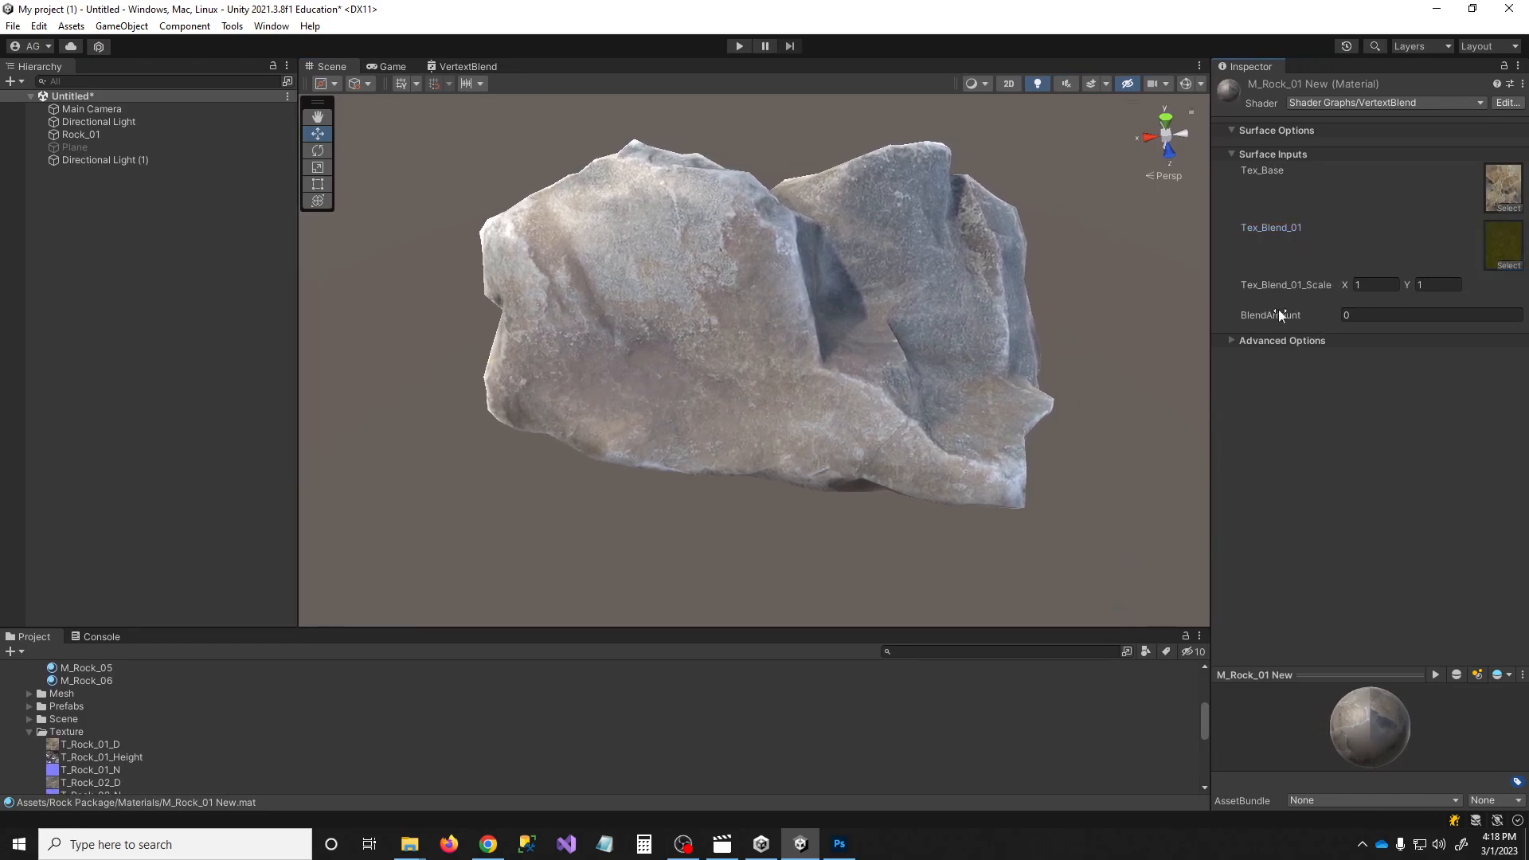
pyautogui.moveTo(1312, 313); pyautogui.dragTo(1320, 312)
# Set the material's Tex_Blend_01_Scale to X 3 and Y 3
pyautogui.click(1315, 290)
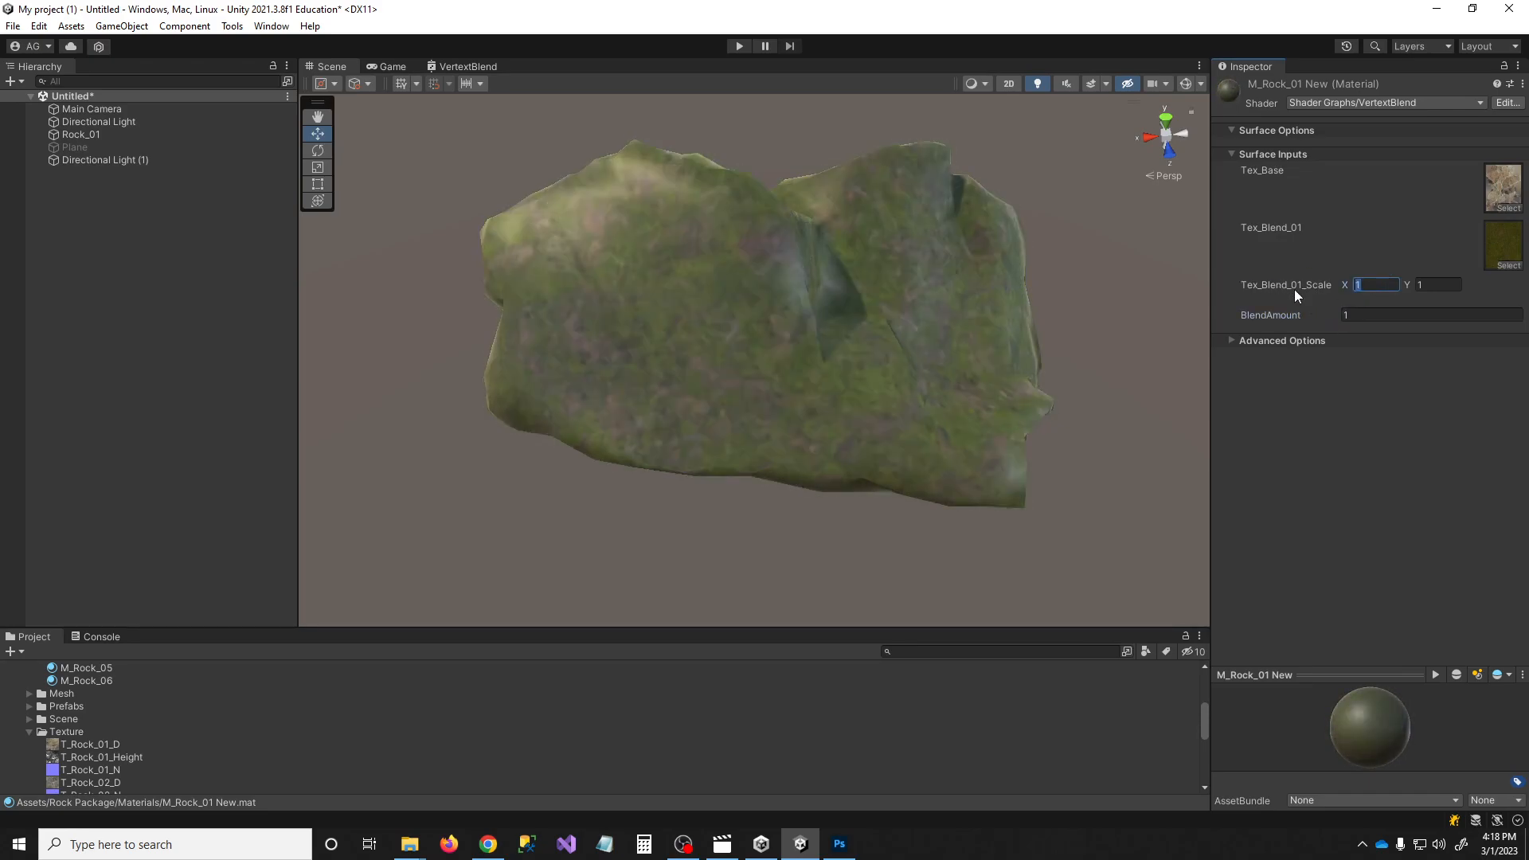
pyautogui.write('3')
pyautogui.click(1422, 285)
pyautogui.write('3')
# Test the material's BlendAmount at 0 and set it back to 1
pyautogui.moveTo(1316, 313)
pyautogui.mouseDown()
pyautogui.moveTo(1331, 309)
pyautogui.moveTo(1288, 317)
pyautogui.moveTo(1325, 301)
pyautogui.moveTo(1300, 311)
pyautogui.moveTo(1318, 316)
pyautogui.mouseUp()
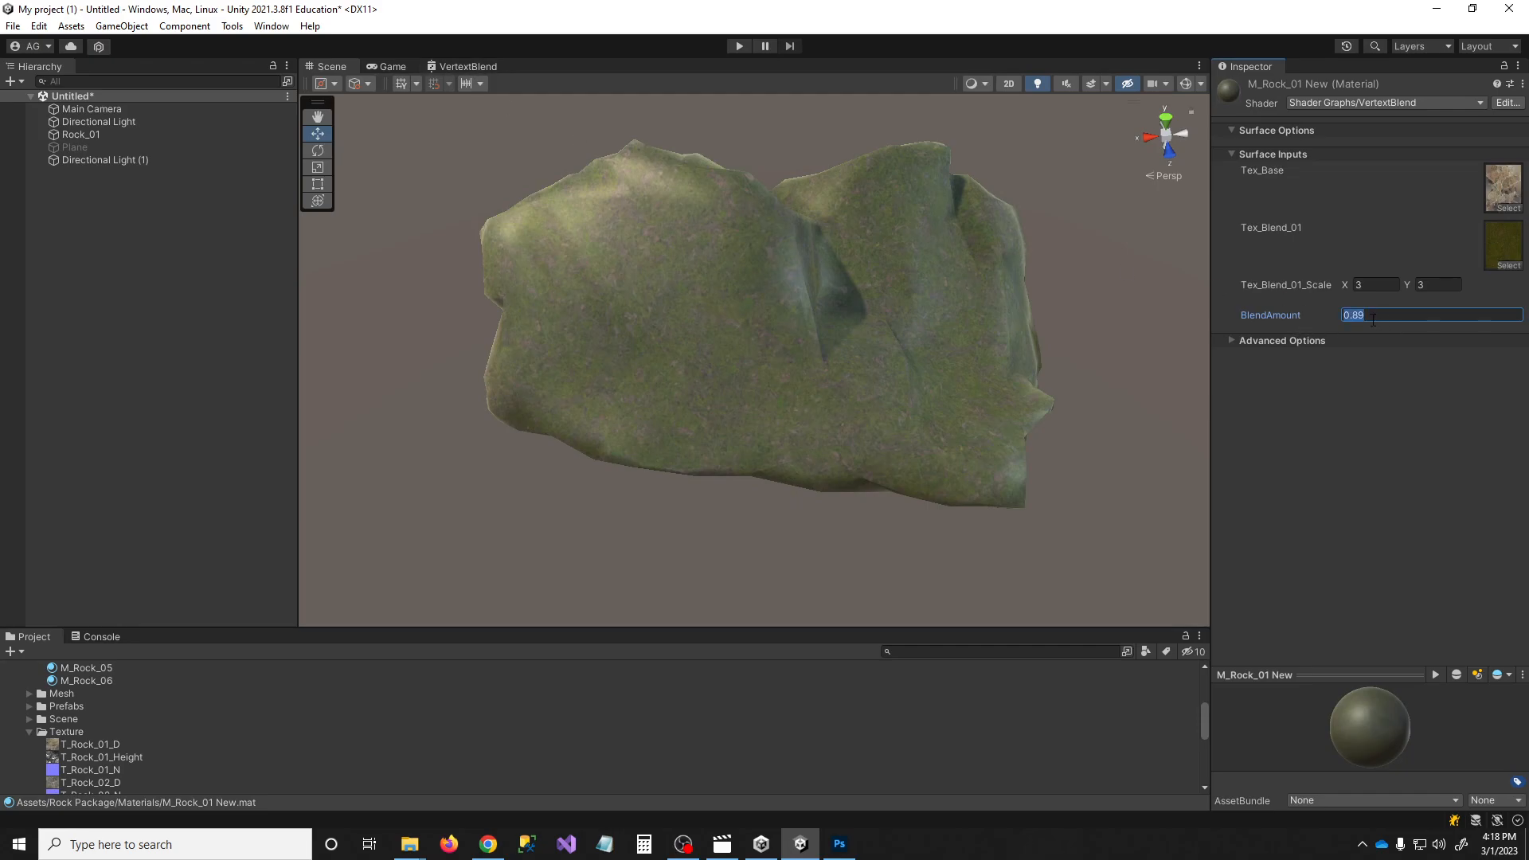
pyautogui.write('0')
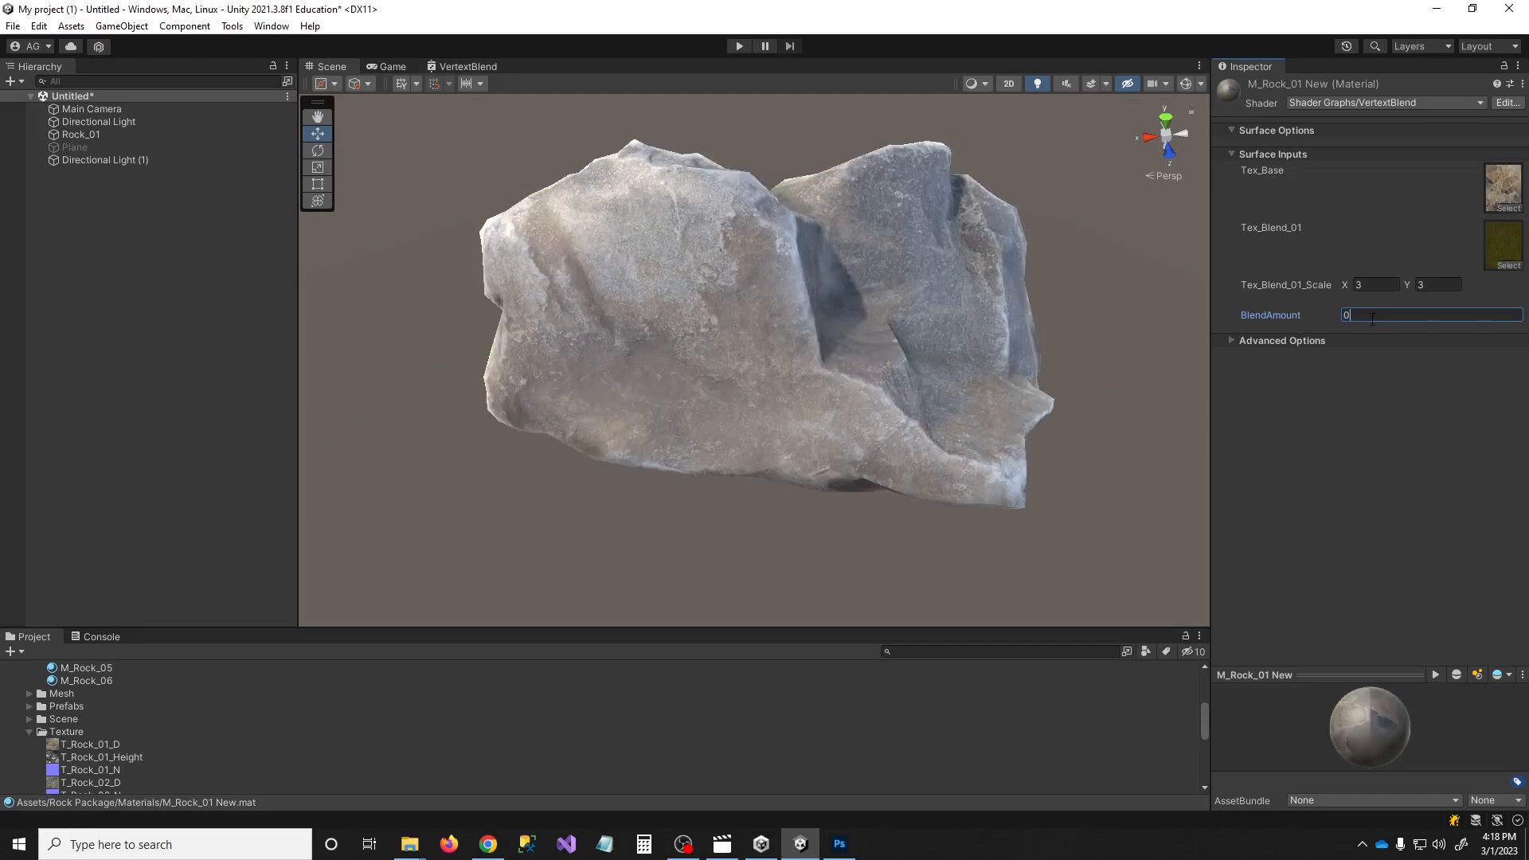
pyautogui.press('BackSpace')
pyautogui.write('1')
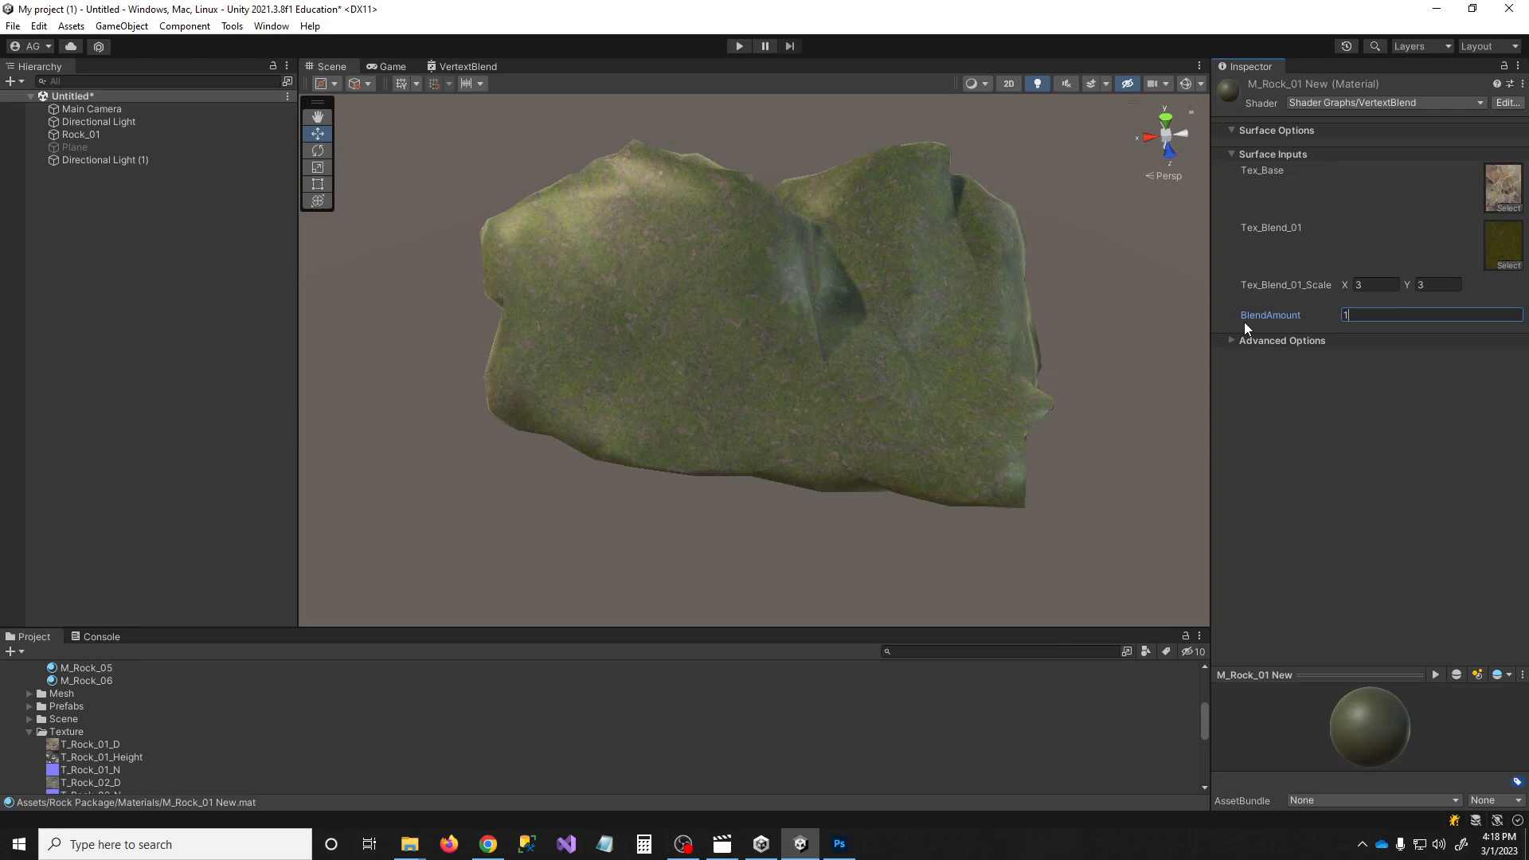
# Open the VertextBlend graph and move the BlendAmount node further below the moss texture sampling nodes
pyautogui.click(448, 66)
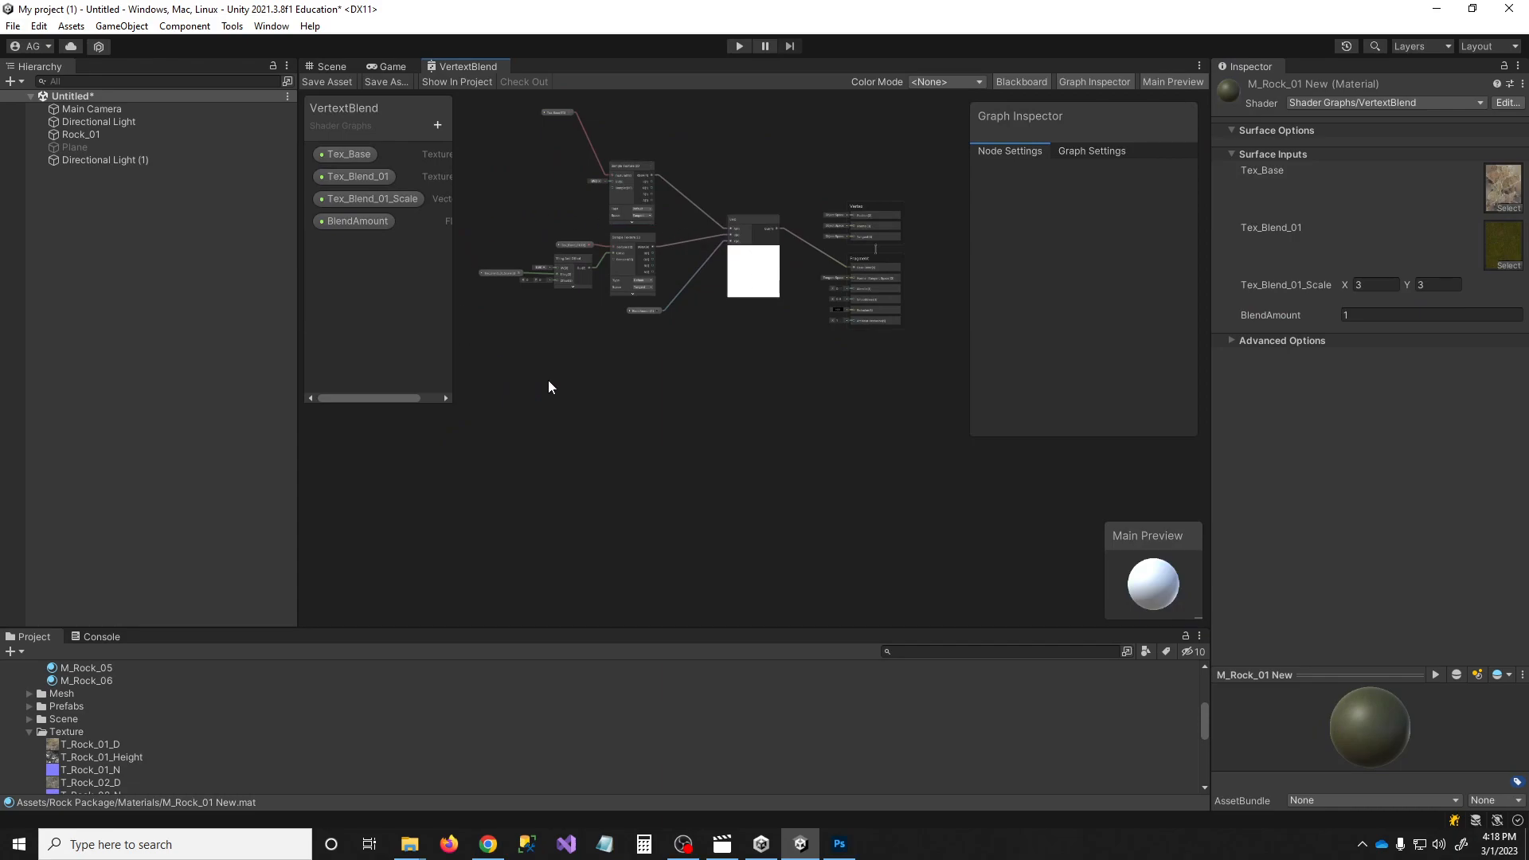
pyautogui.moveTo(655, 268); pyautogui.dragTo(685, 325, button='middle')
pyautogui.scroll(3, 675, 213)
pyautogui.scroll(-3, 804, 300)
pyautogui.moveTo(804, 354); pyautogui.dragTo(740, 280, button='middle')
pyautogui.moveTo(581, 185); pyautogui.dragTo(645, 247, button='middle')
pyautogui.moveTo(513, 142); pyautogui.dragTo(753, 437)
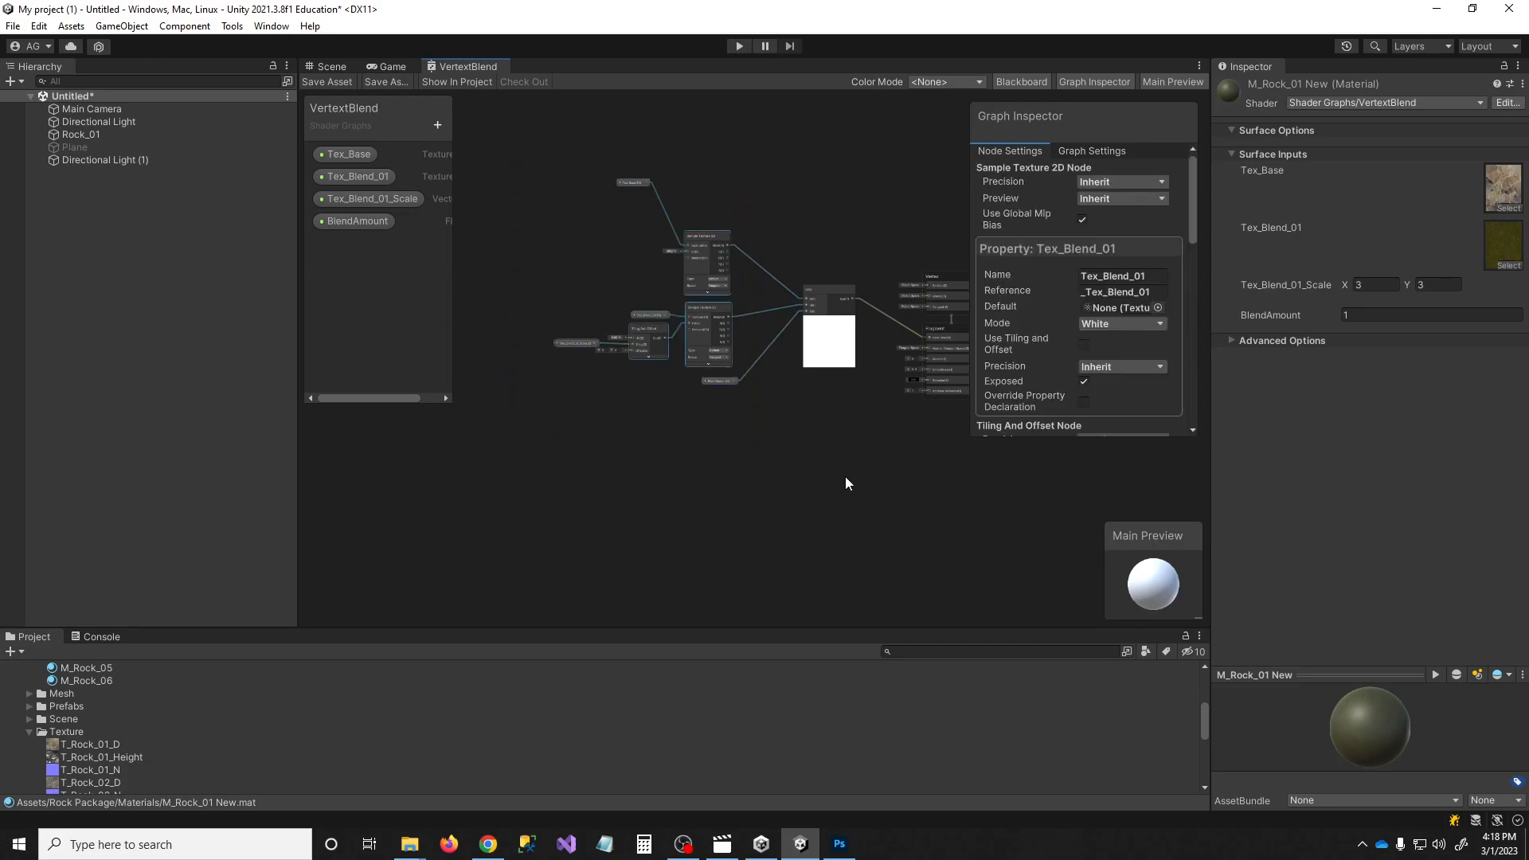
pyautogui.moveTo(807, 405); pyautogui.dragTo(795, 369, button='middle')
pyautogui.click(734, 375)
pyautogui.moveTo(709, 347); pyautogui.dragTo(697, 377)
# Duplicate the texture sampling, tiling, BlendAmount and Lerp nodes and place the copy below the originals
pyautogui.moveTo(835, 126); pyautogui.dragTo(566, 390)
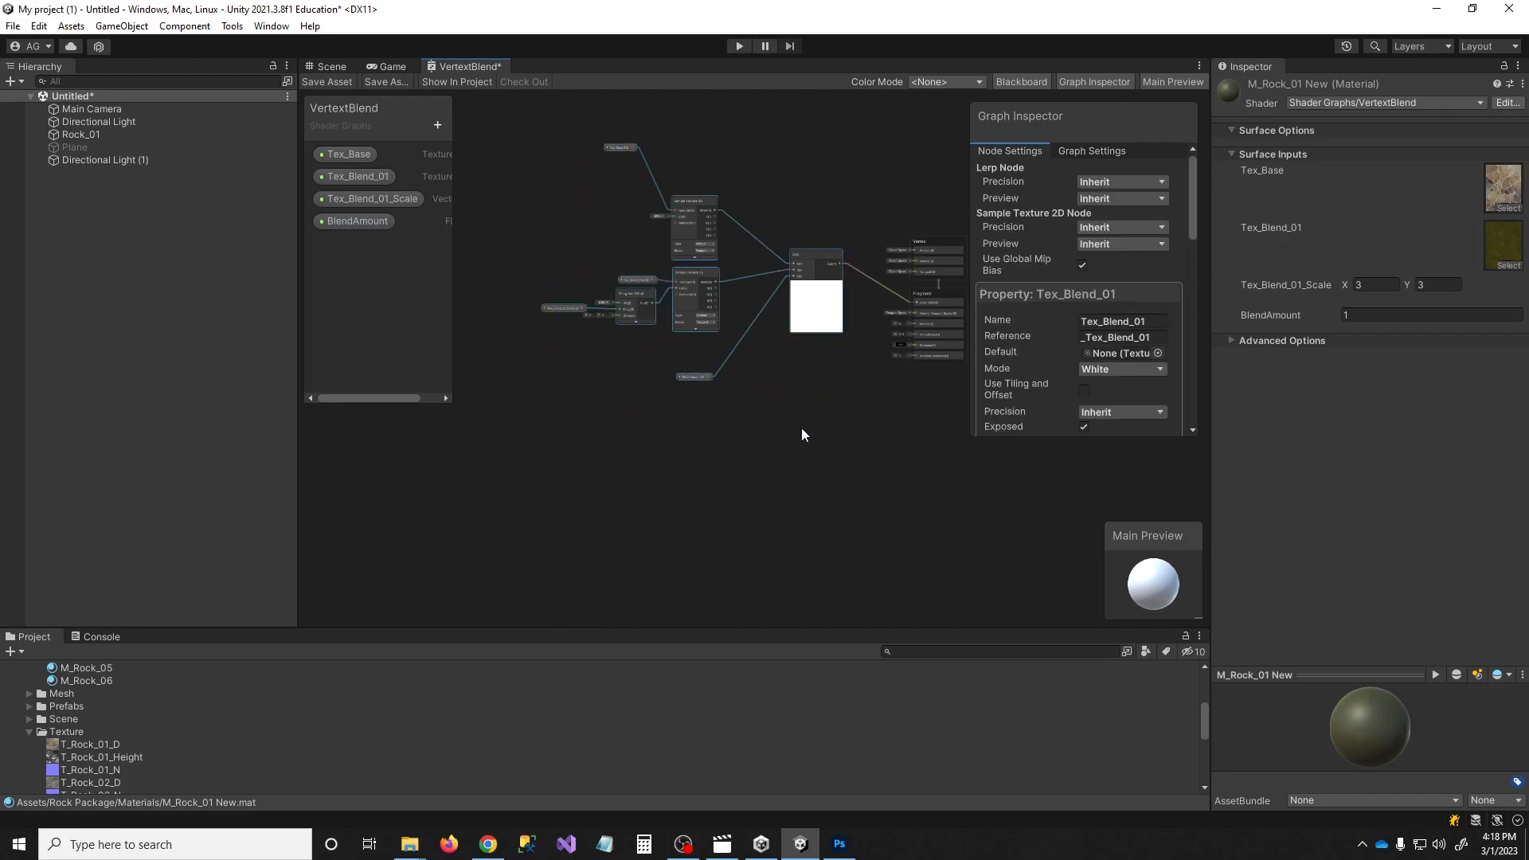
pyautogui.hotkey('ctrl', 'd')
pyautogui.moveTo(854, 371); pyautogui.dragTo(661, 428)
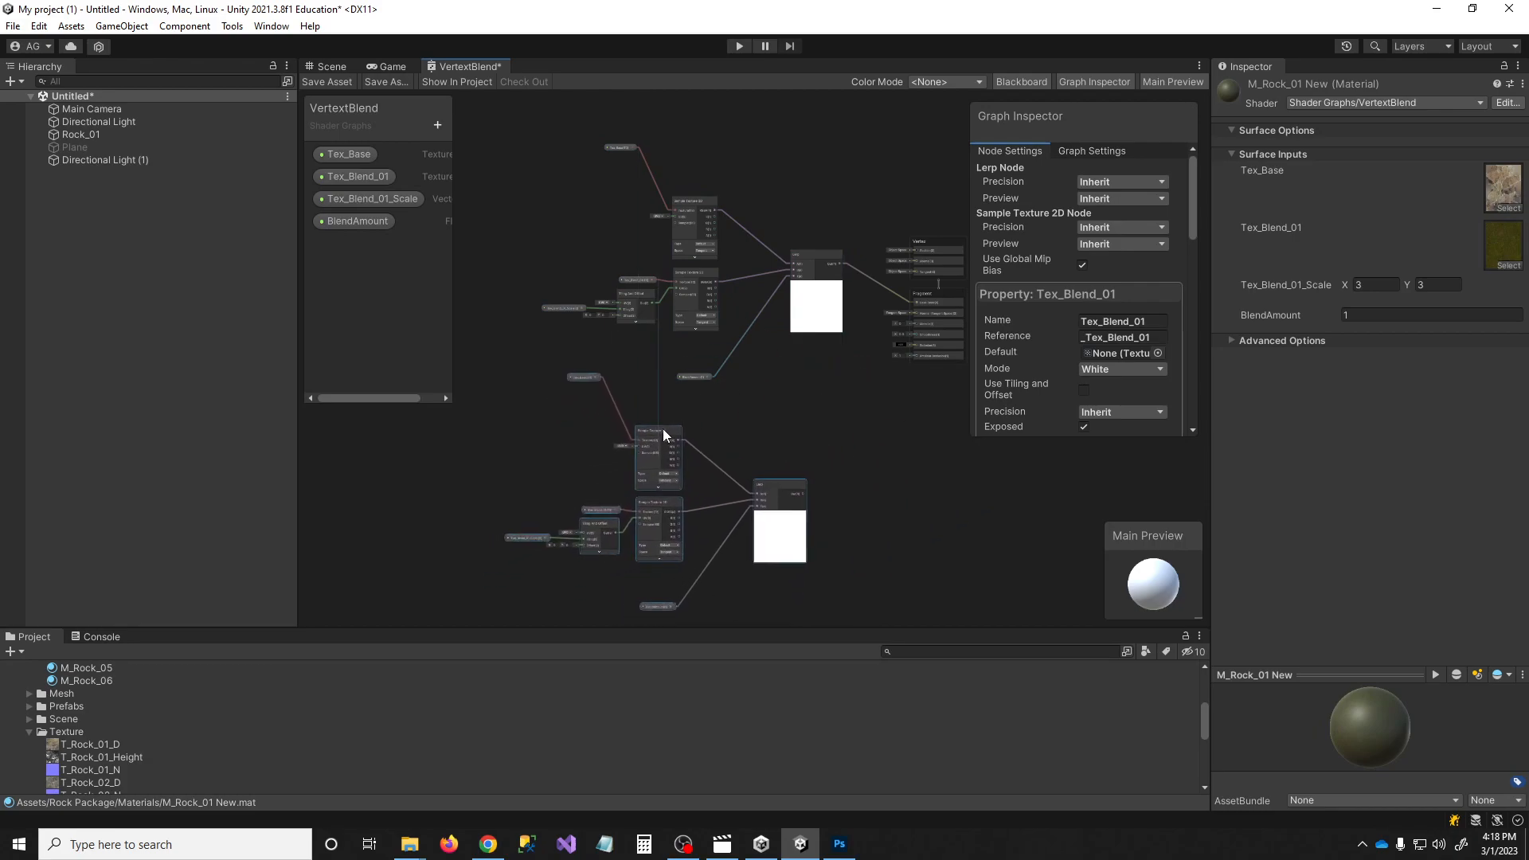
pyautogui.scroll(3, 621, 361)
pyautogui.scroll(2, 637, 359)
pyautogui.moveTo(613, 447); pyautogui.dragTo(555, 373, button='middle')
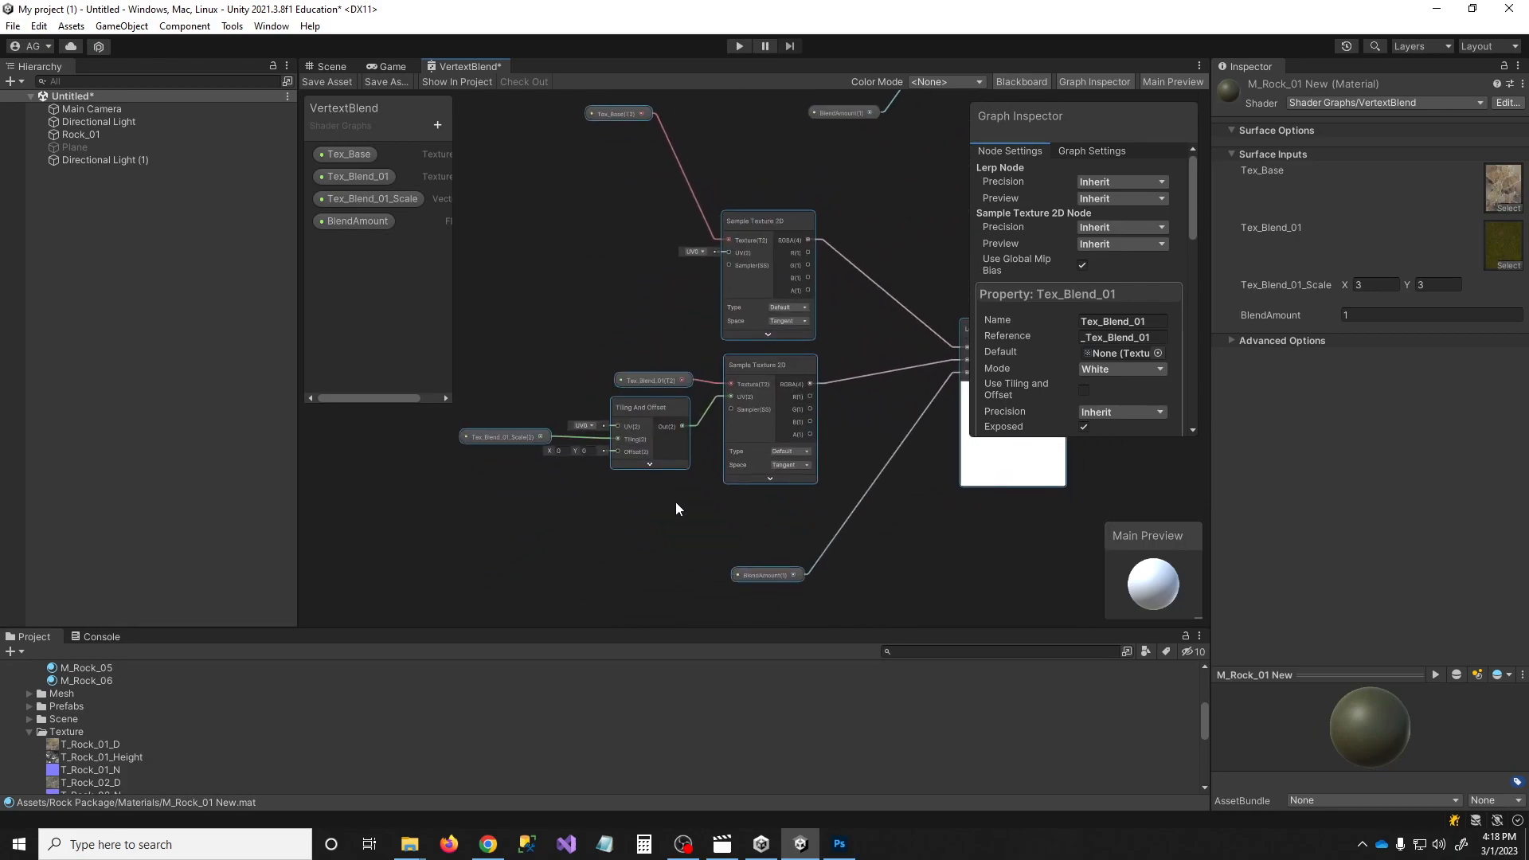
pyautogui.moveTo(676, 499); pyautogui.dragTo(535, 482, button='middle')
pyautogui.moveTo(760, 582); pyautogui.dragTo(704, 601, button='middle')
pyautogui.click(656, 539)
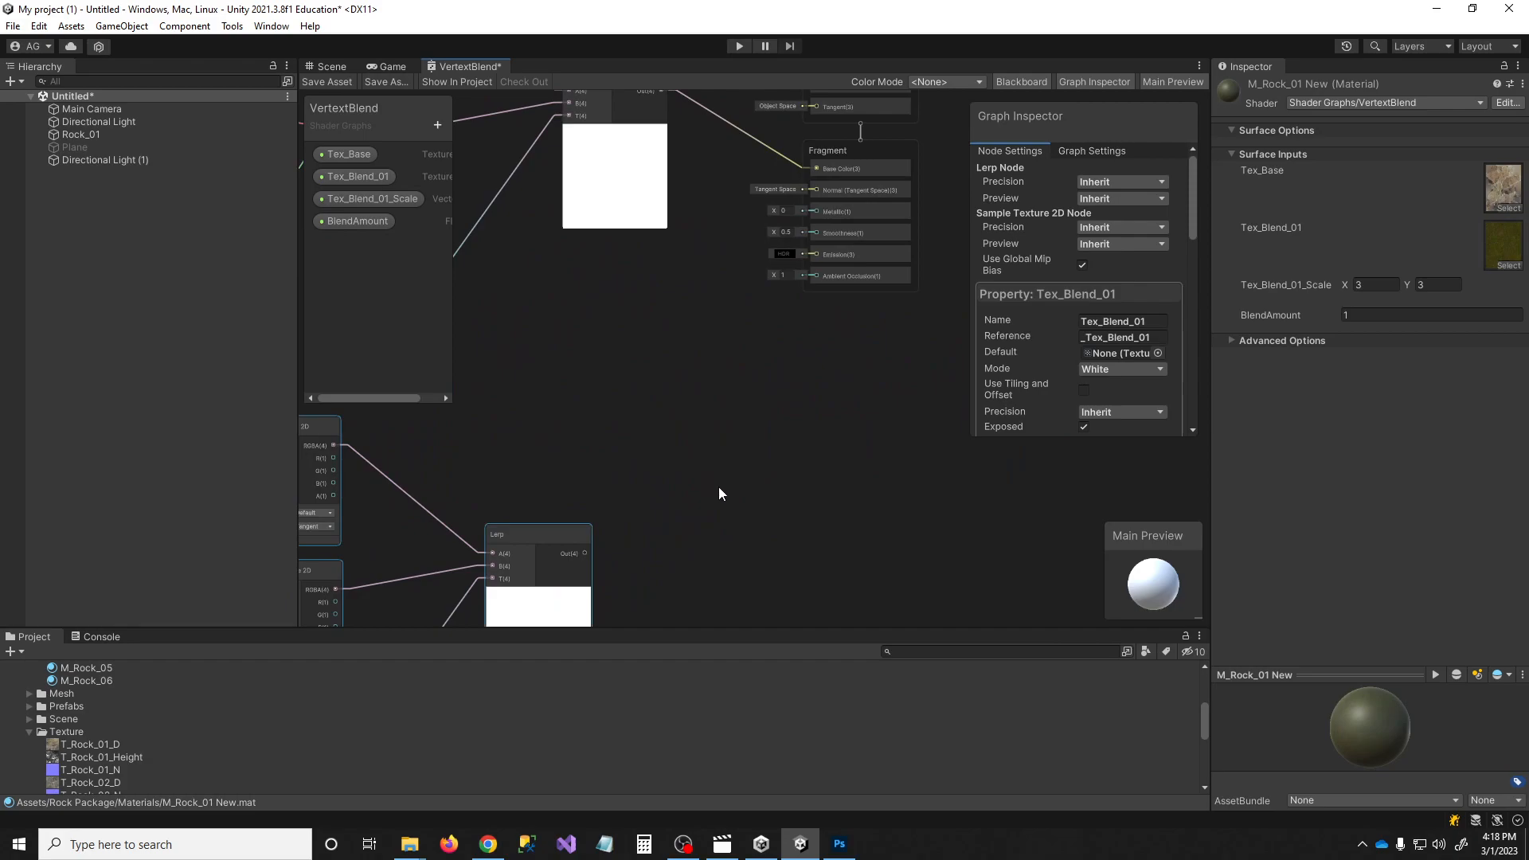
# Connect the duplicated Lerp node's output to the Fragment's Normal (Tangent Space) input after reviewing the Built-In graph settings
pyautogui.moveTo(587, 552); pyautogui.dragTo(746, 247)
pyautogui.click(708, 269)
pyautogui.scroll(4, 768, 423)
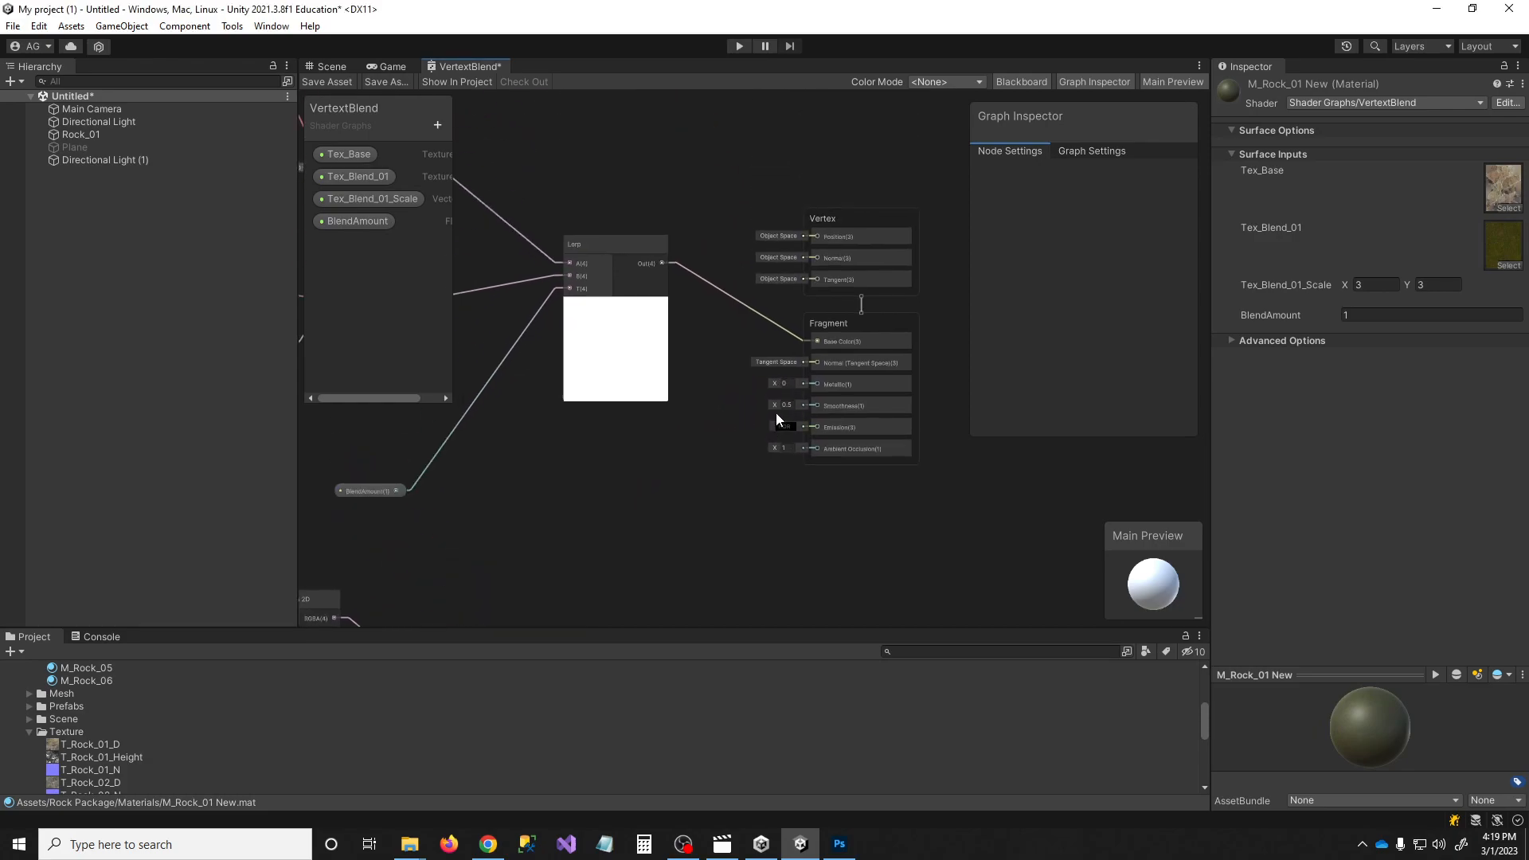
pyautogui.click(908, 184)
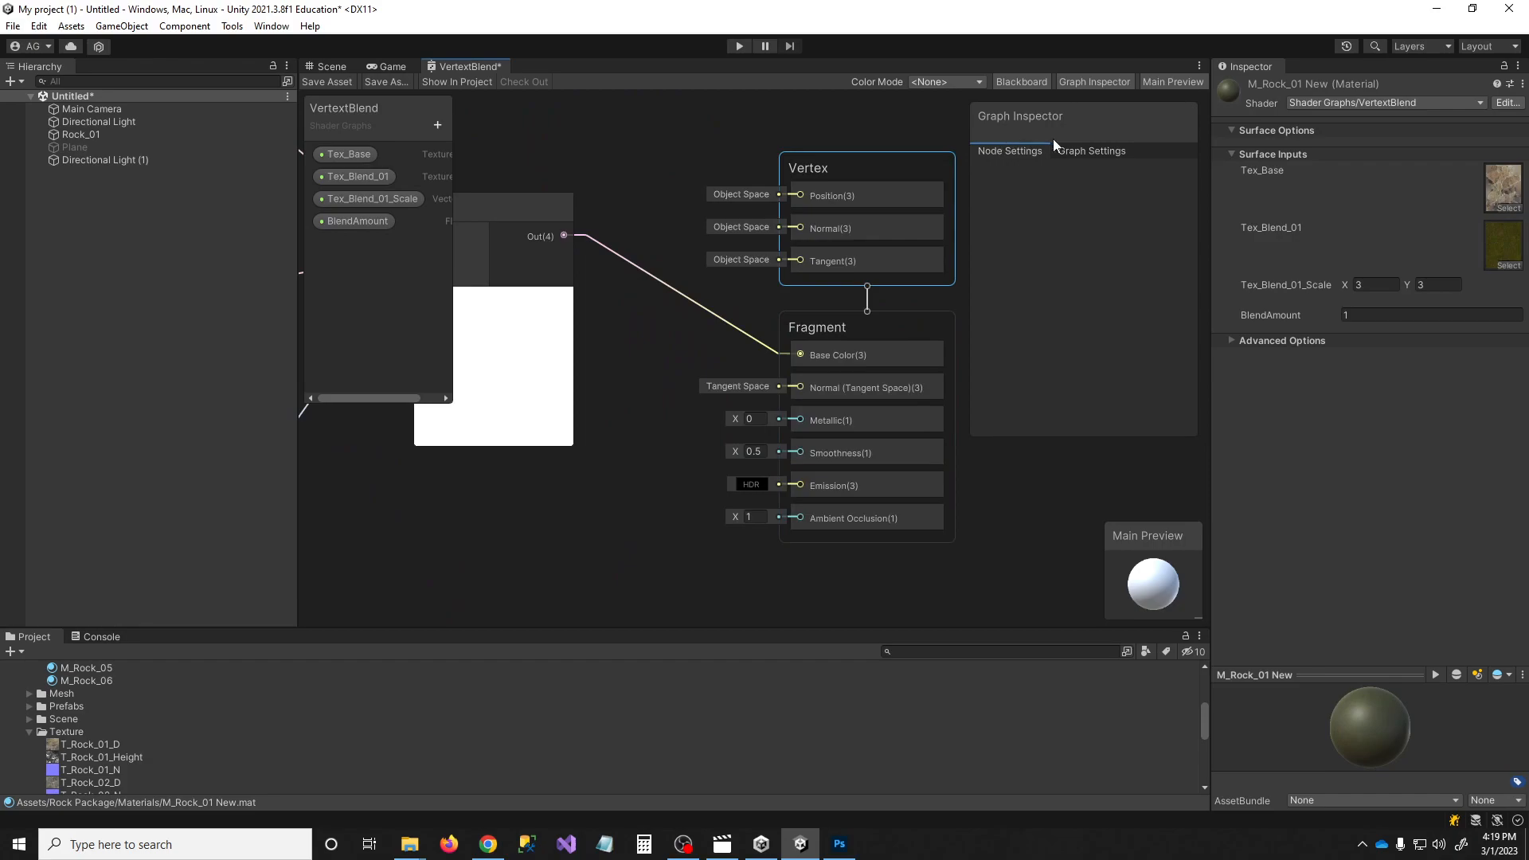
pyautogui.click(1085, 151)
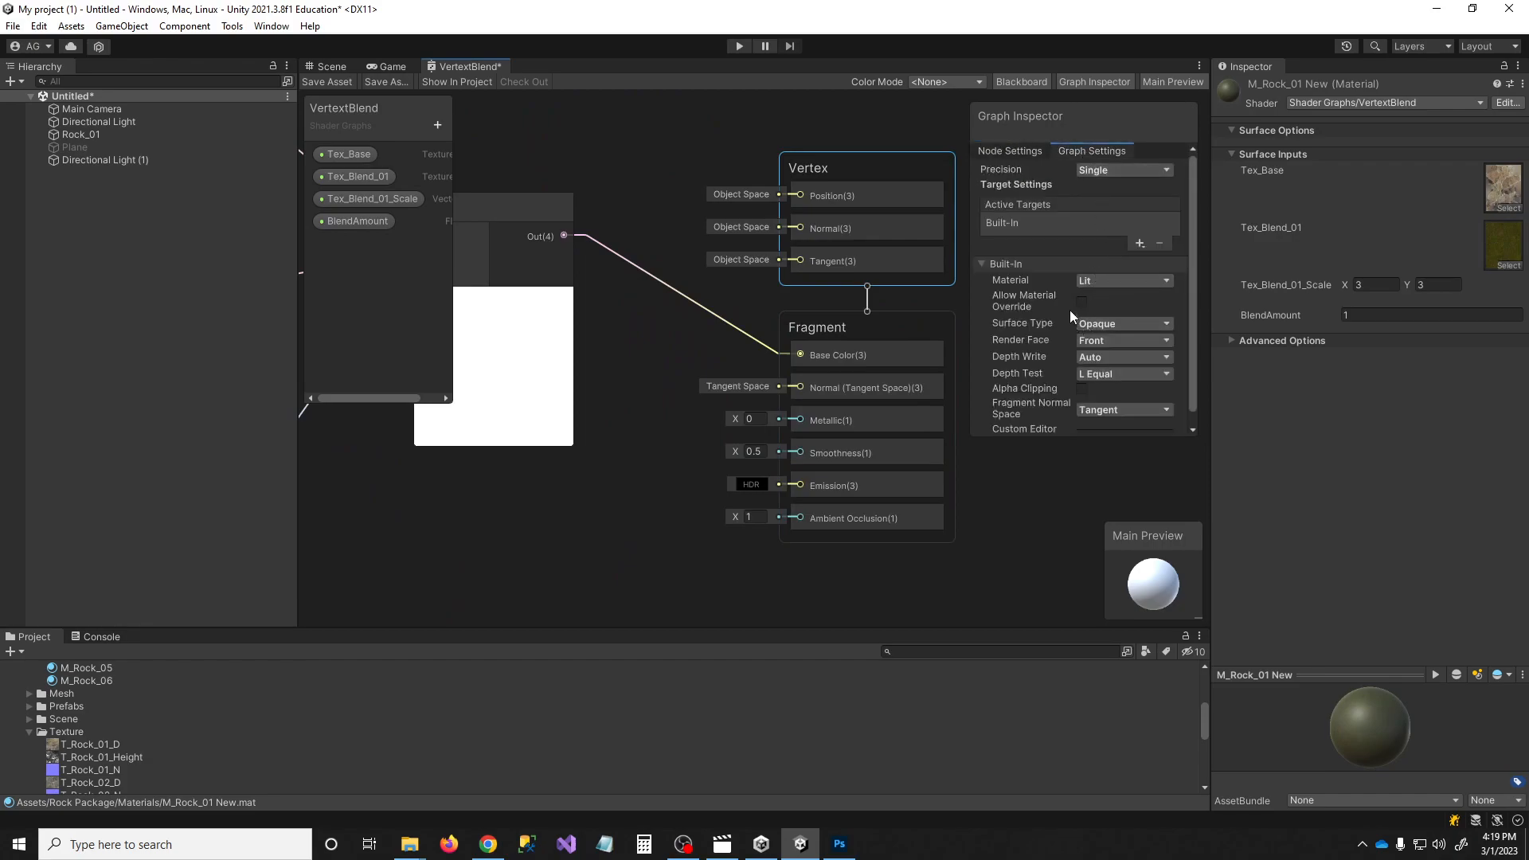
pyautogui.scroll(-1, 1098, 342)
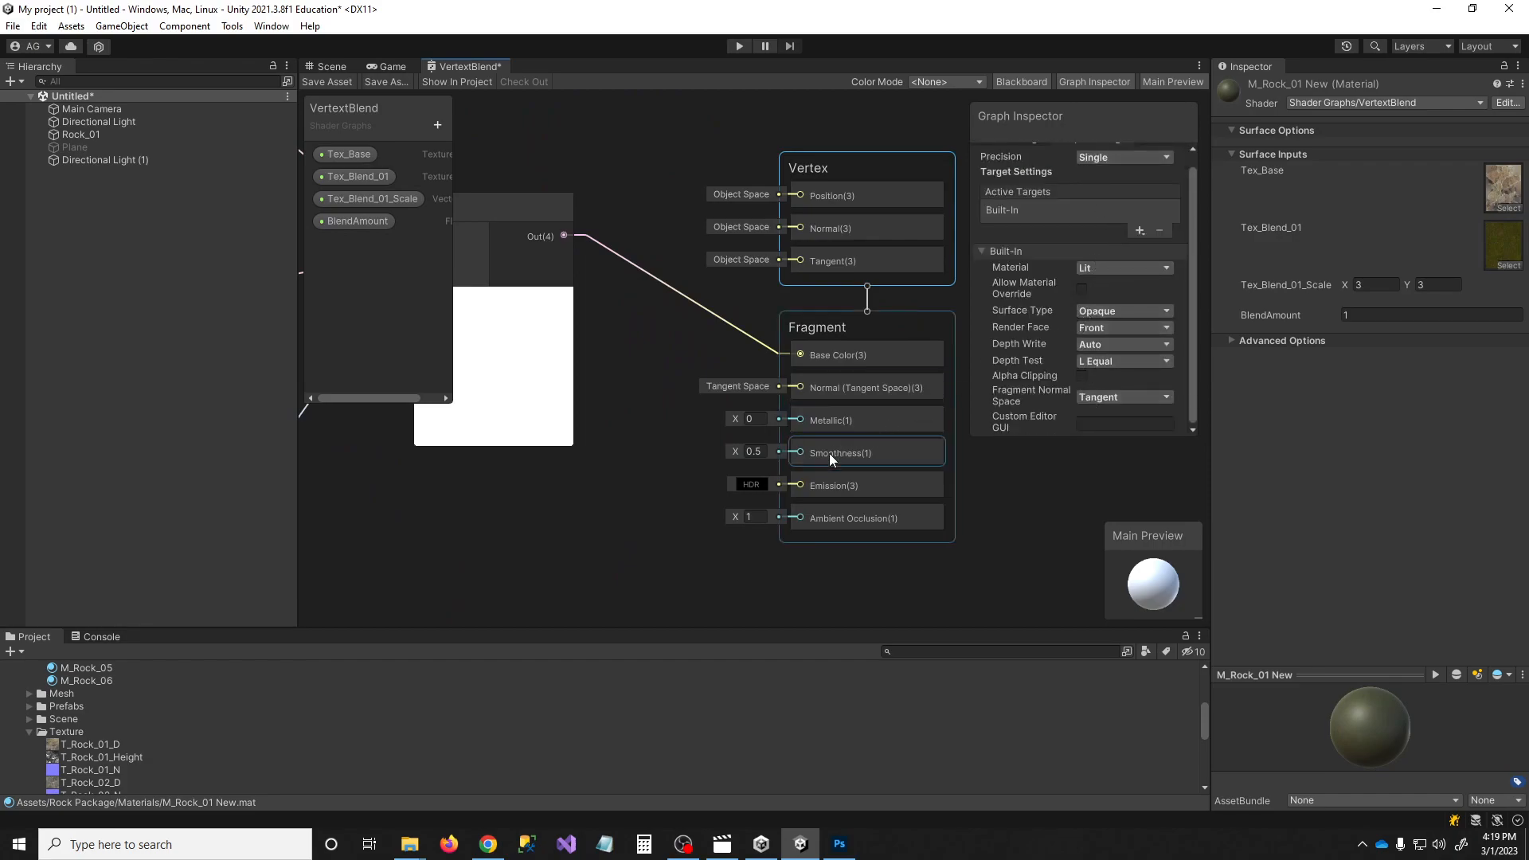
pyautogui.scroll(-3, 817, 388)
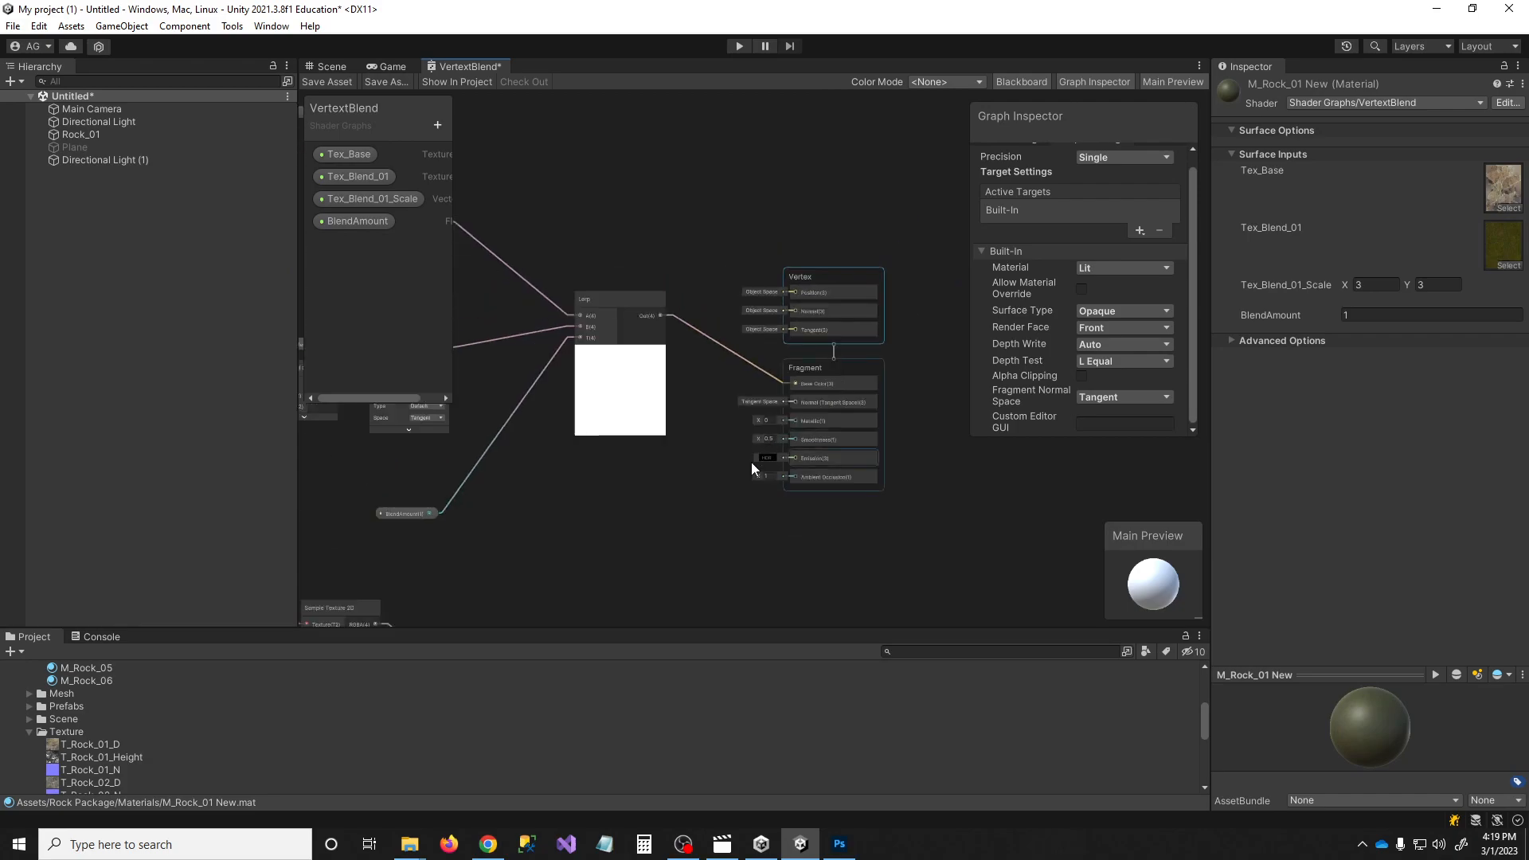
pyautogui.moveTo(758, 452); pyautogui.dragTo(694, 357, button='middle')
pyautogui.moveTo(909, 128); pyautogui.dragTo(849, 232)
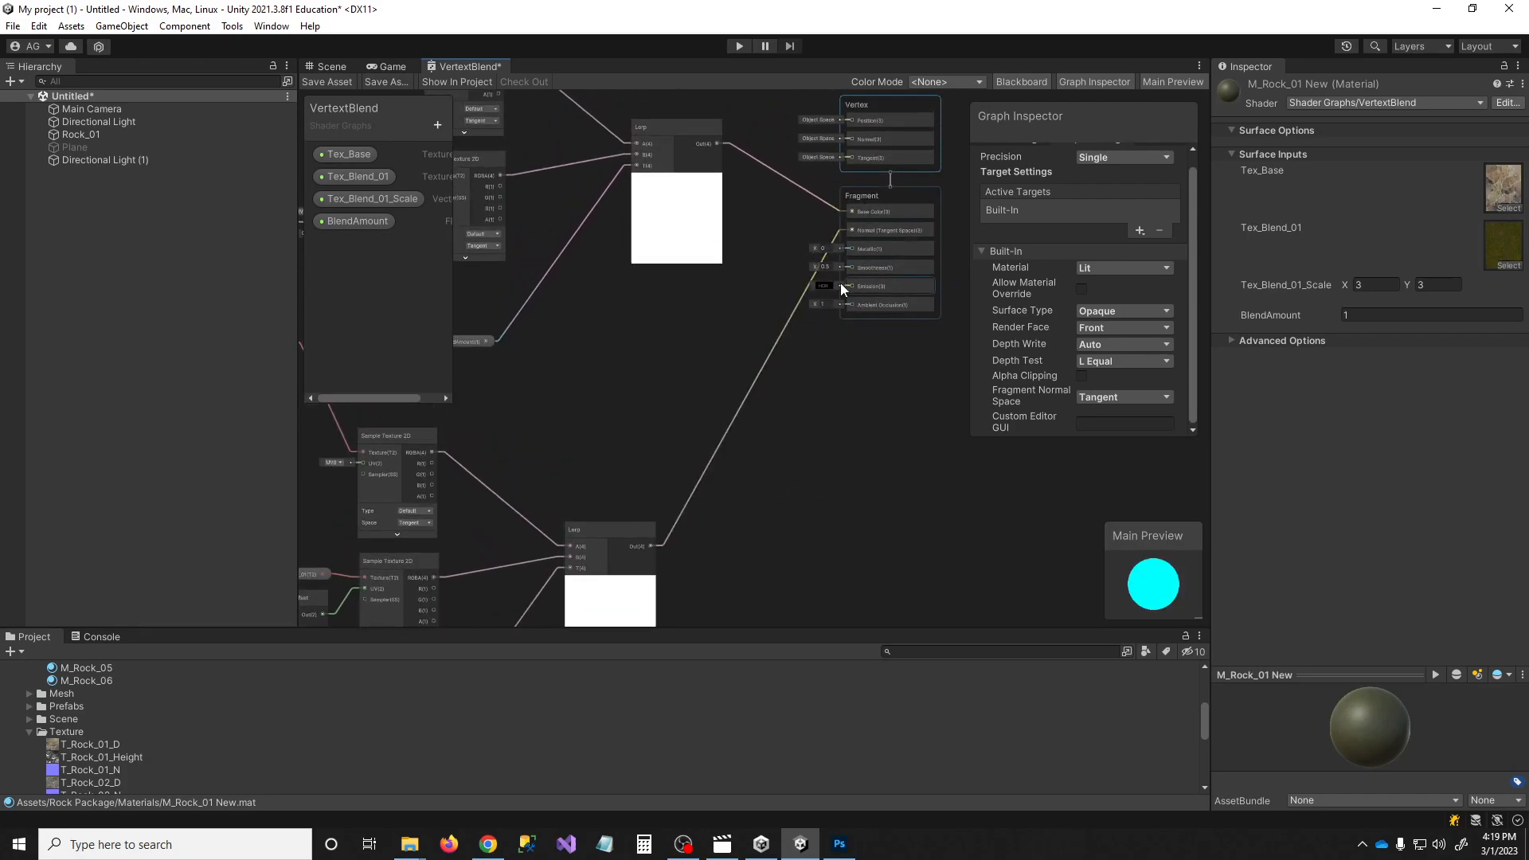
# Check the Fragment Normal Space options in the graph settings and keep Tangent
pyautogui.scroll(3, 860, 301)
pyautogui.moveTo(915, 430); pyautogui.dragTo(779, 438, button='middle')
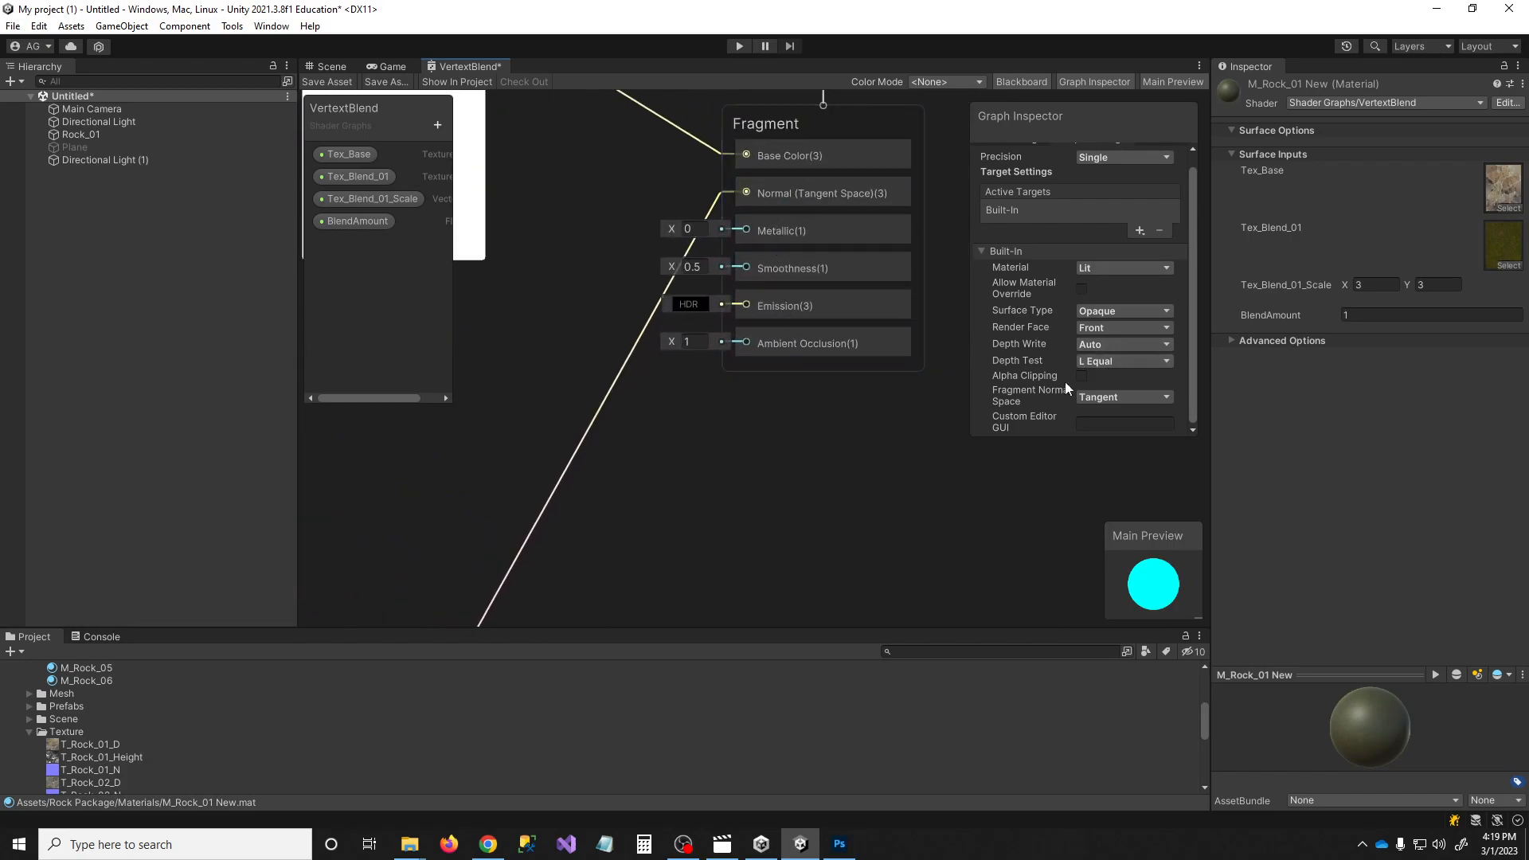
pyautogui.click(1109, 398)
pyautogui.click(1109, 400)
pyautogui.click(1107, 399)
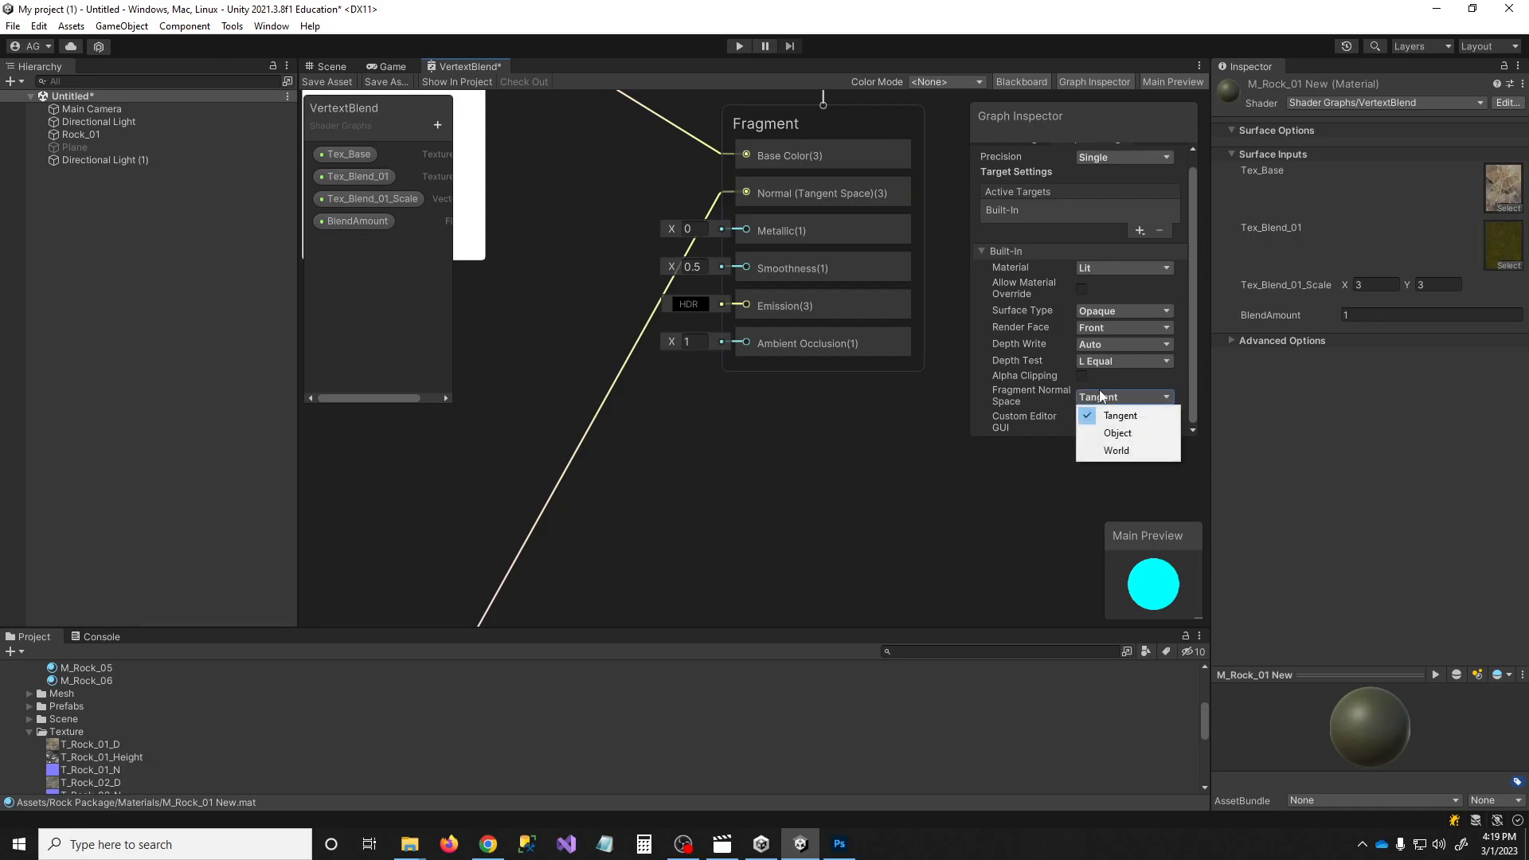
pyautogui.click(865, 455)
# Add a Texture 2D property named Text_Base_Norm to the graph and place it directly below Tex_Base in the property list
pyautogui.moveTo(469, 516); pyautogui.dragTo(893, 210, button='middle')
pyautogui.scroll(-1, 894, 210)
pyautogui.scroll(-2, 621, 342)
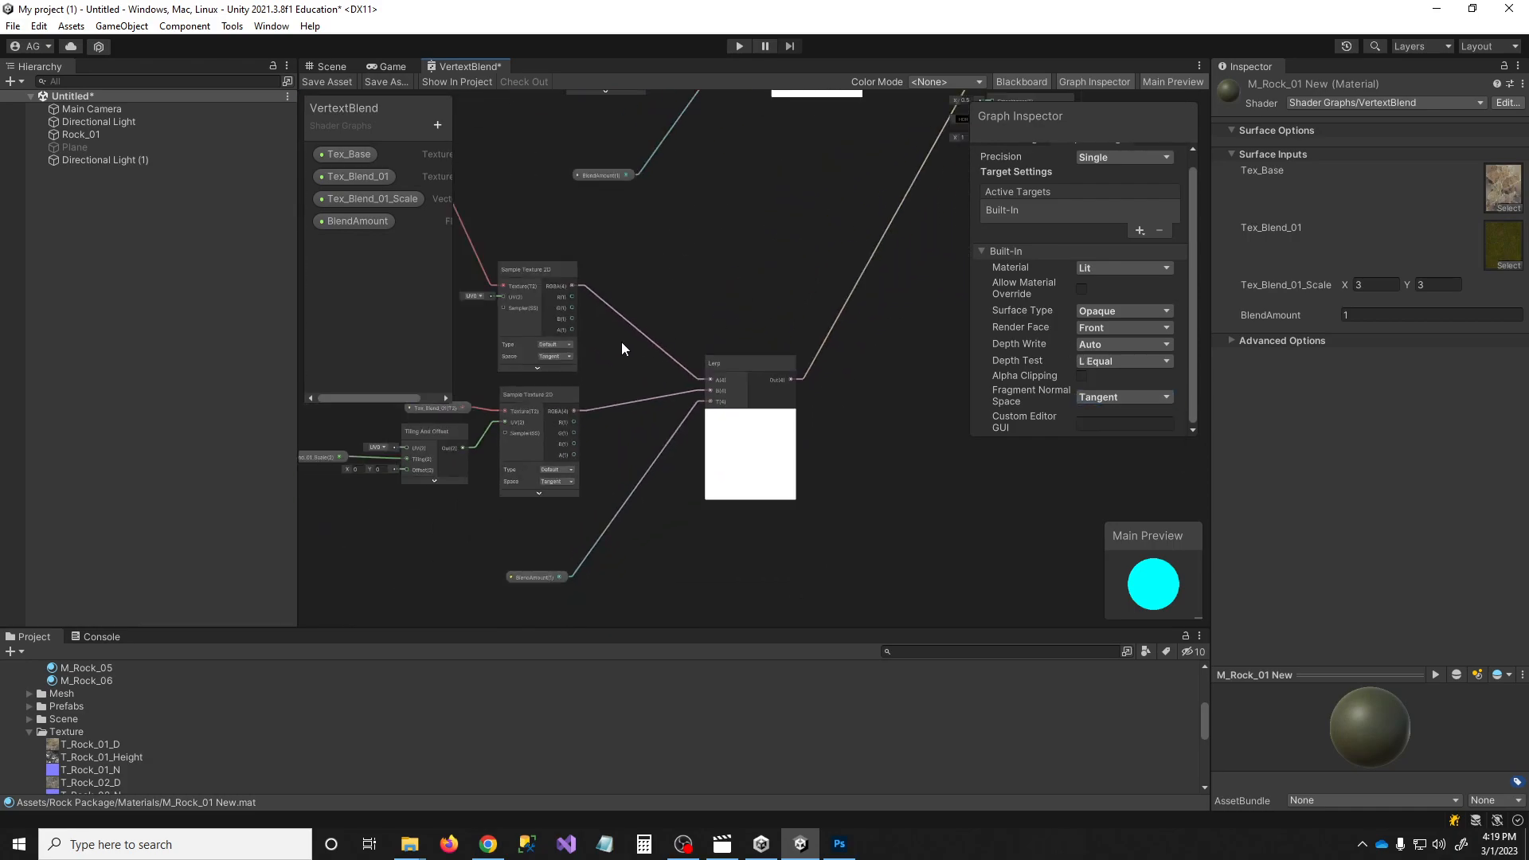
pyautogui.moveTo(622, 341); pyautogui.dragTo(710, 151, button='middle')
pyautogui.scroll(1, 710, 151)
pyautogui.click(437, 125)
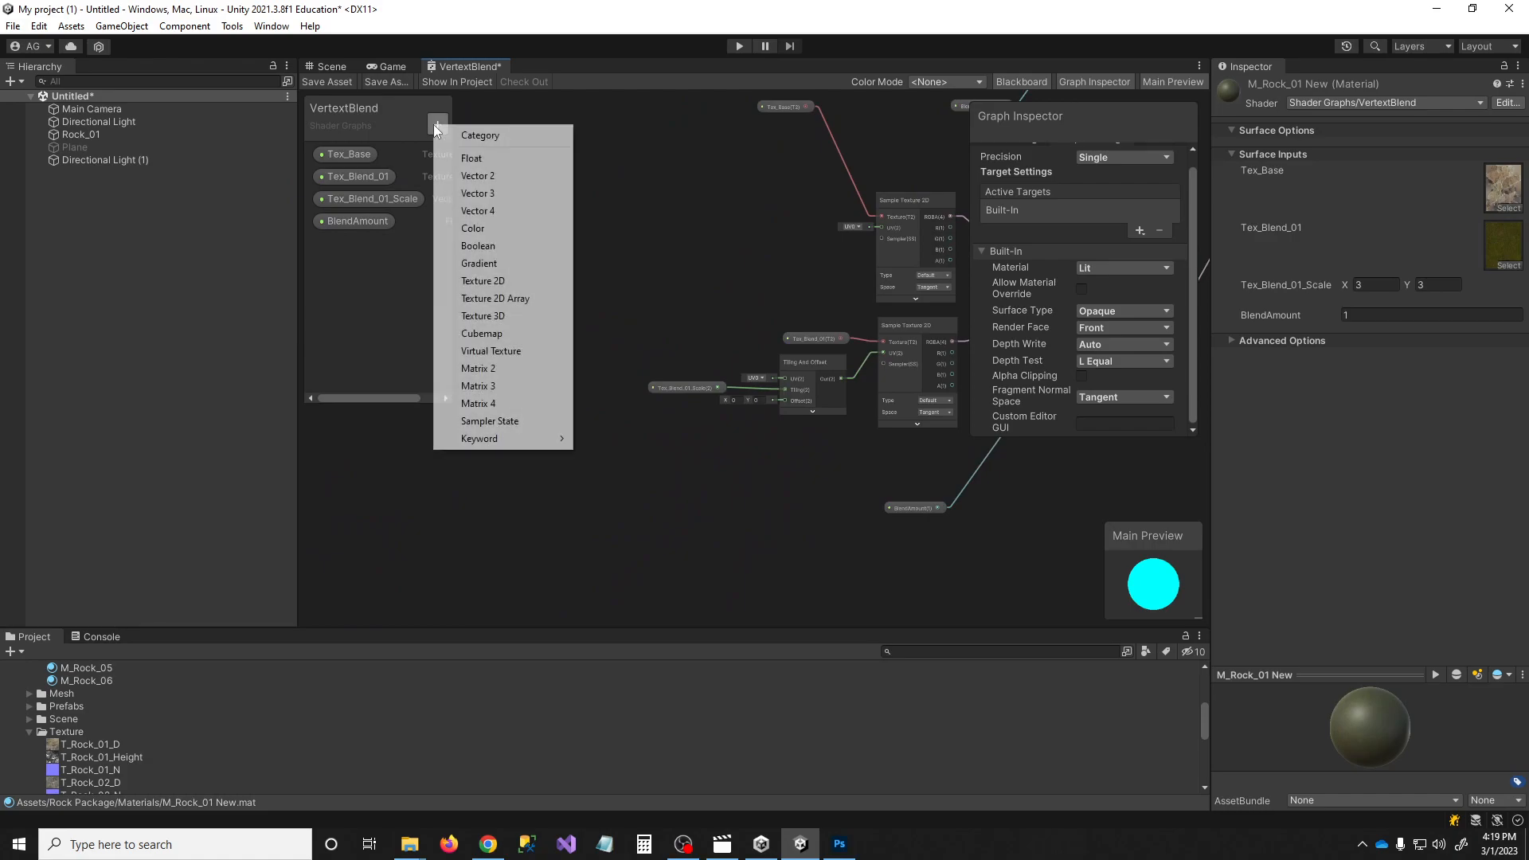
pyautogui.click(494, 282)
pyautogui.write('Text_Base_')
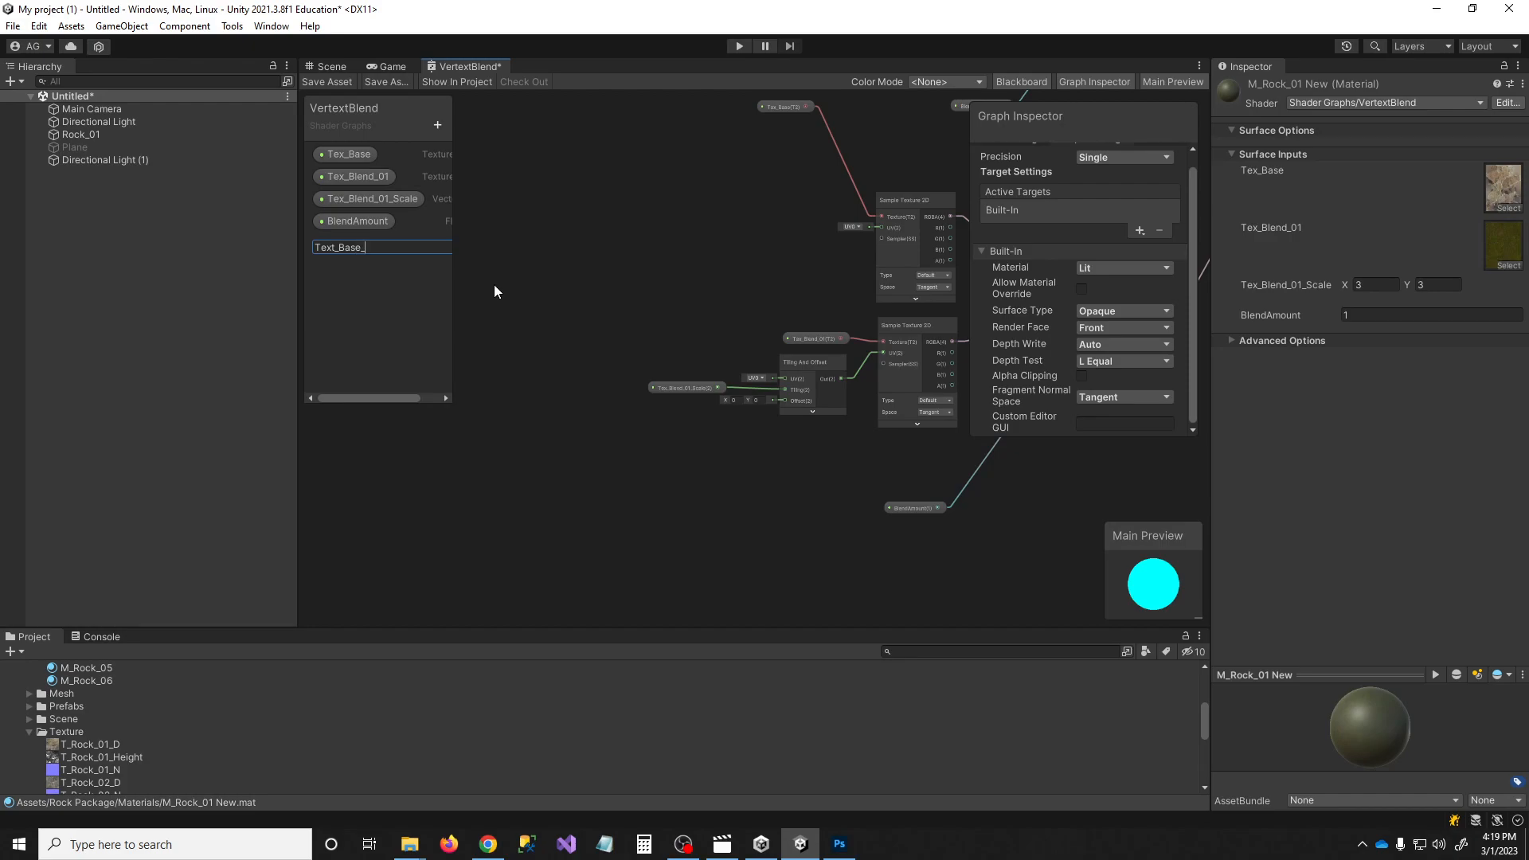
pyautogui.write('Norm')
pyautogui.press('Return')
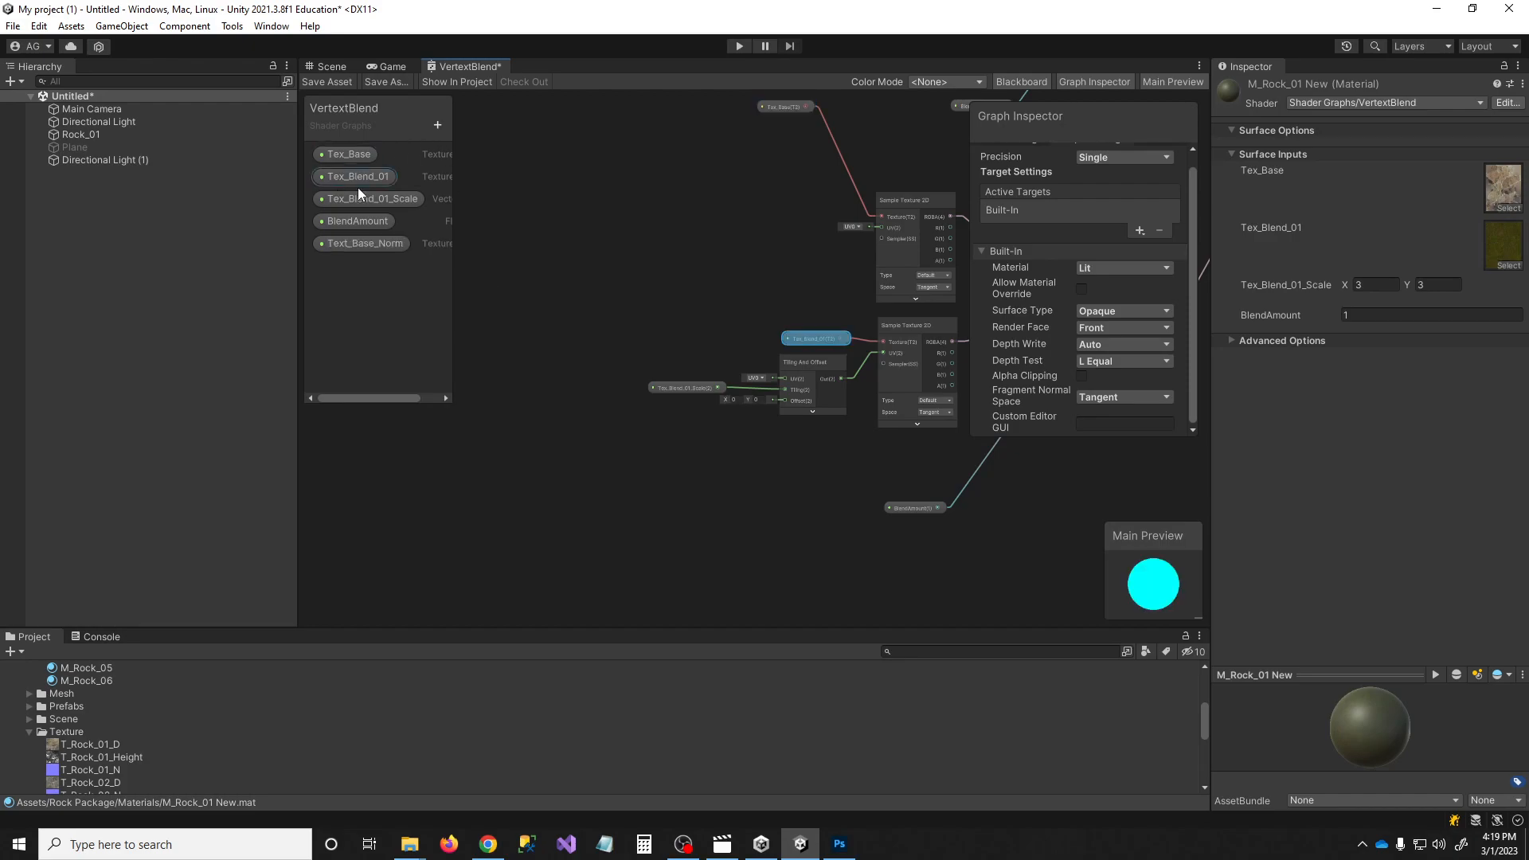
pyautogui.moveTo(367, 247); pyautogui.dragTo(381, 175)
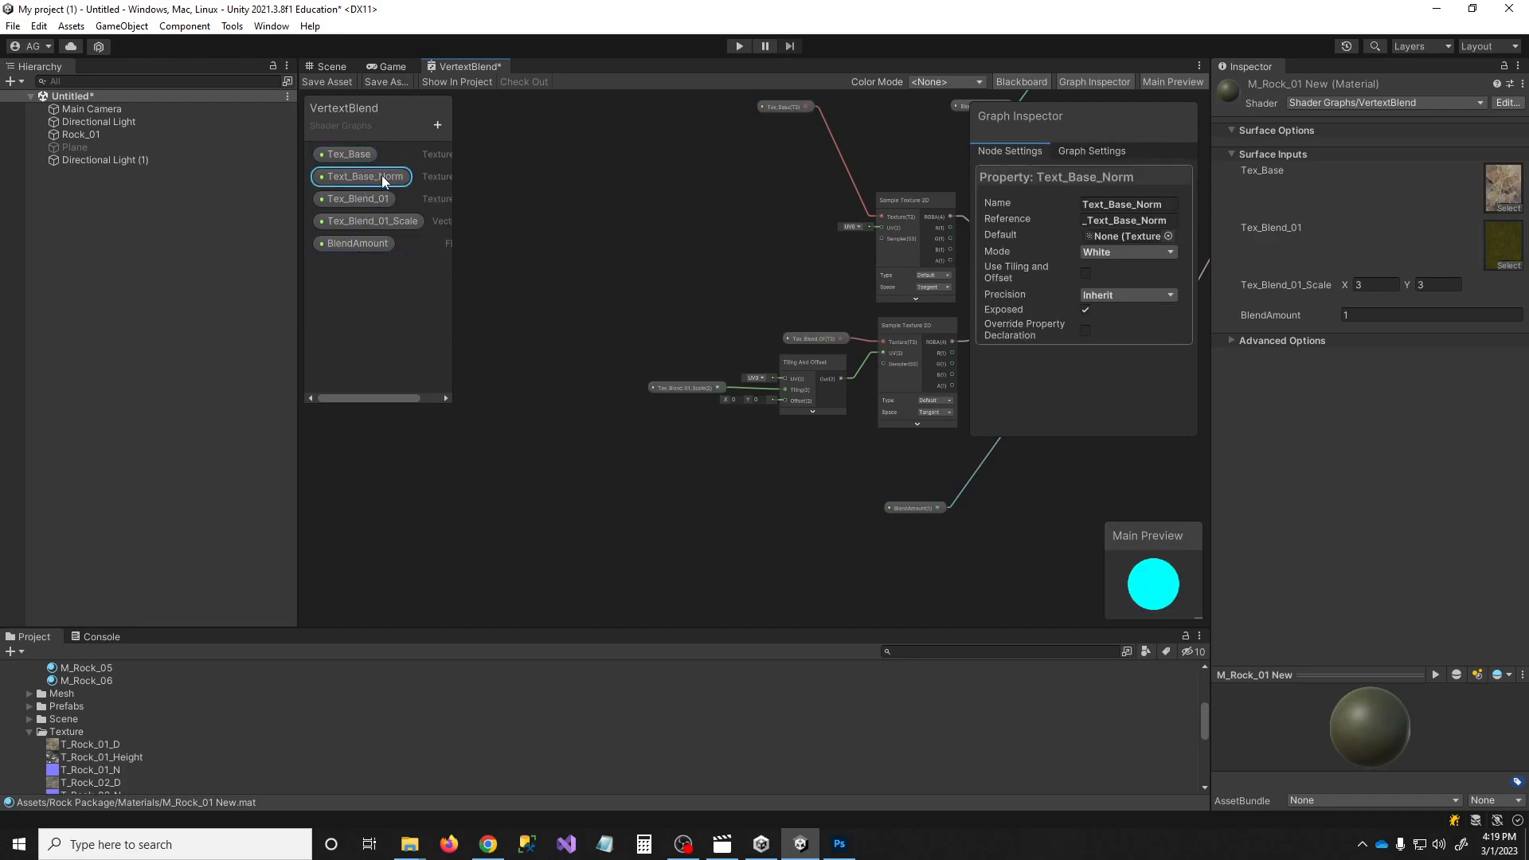
# Add a second Texture 2D property to the graph and name it Tex_Blend_01_Norm
pyautogui.click(438, 124)
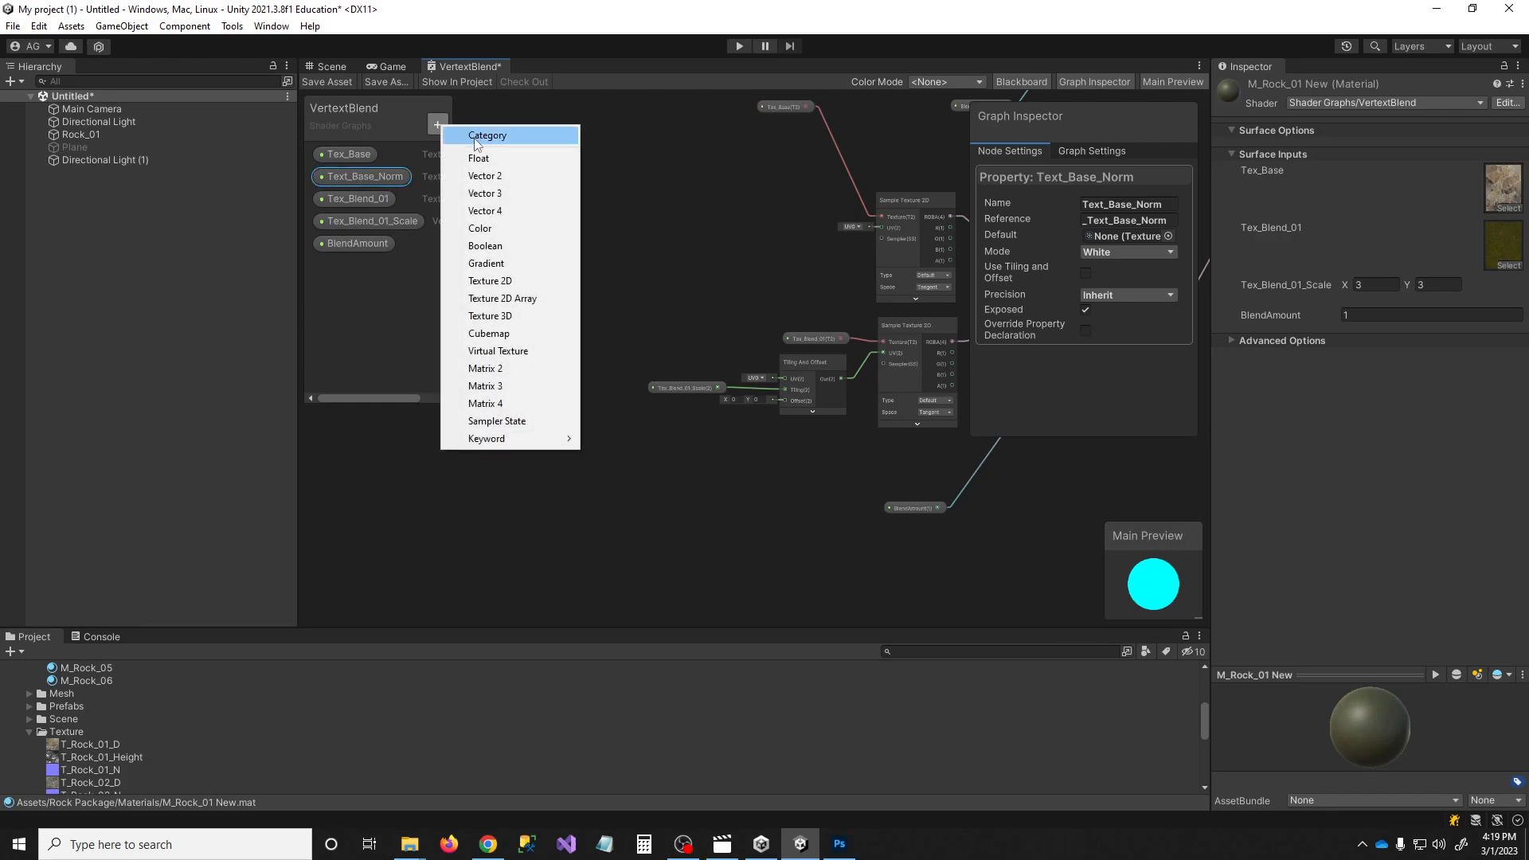
pyautogui.click(488, 282)
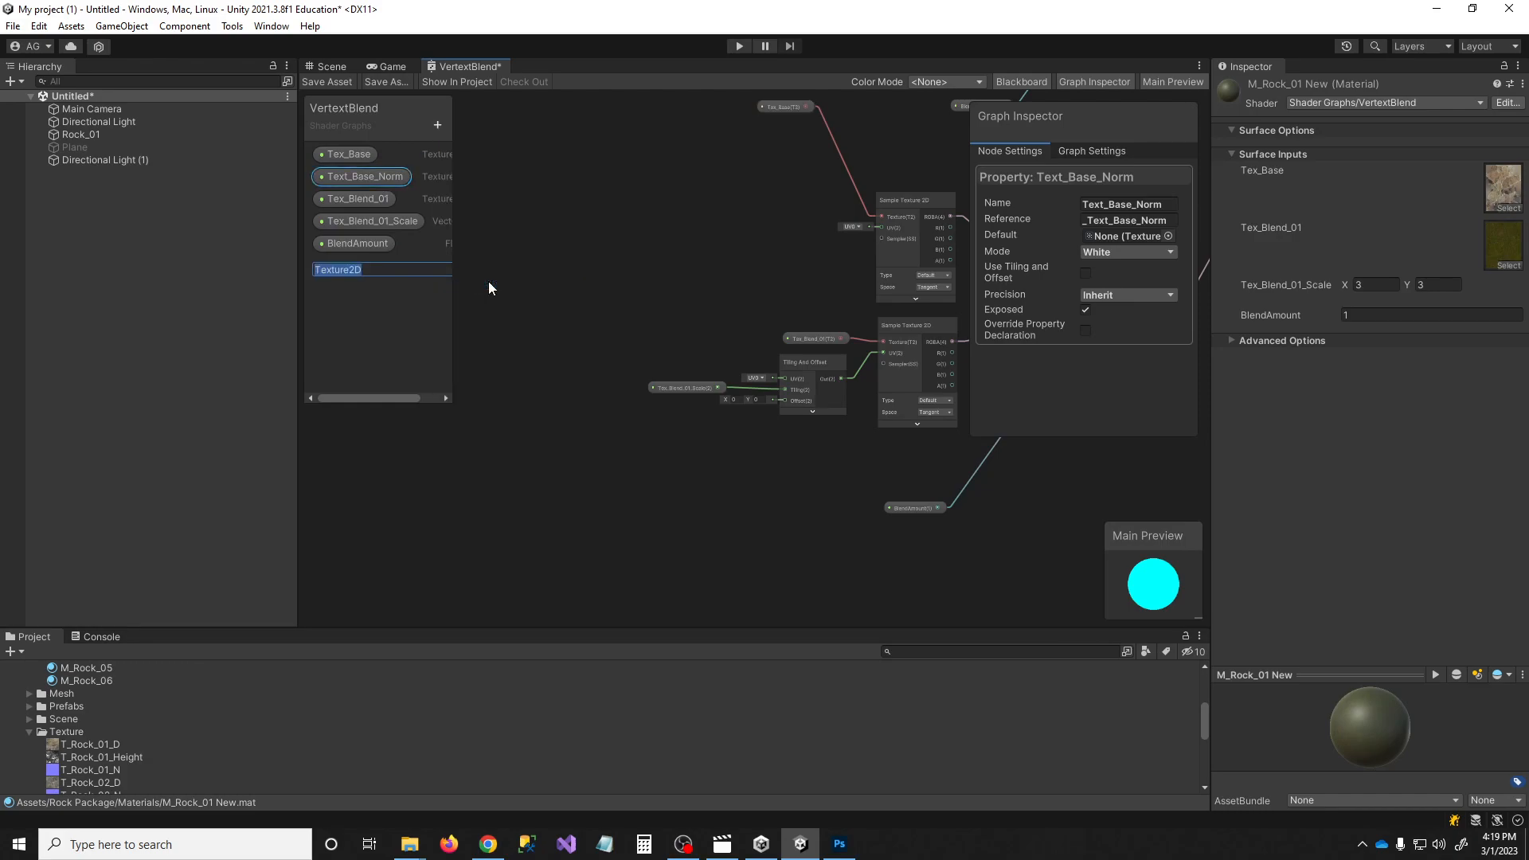
pyautogui.write('Tex_Blend_01_Norm')
pyautogui.press('Return')
# Place Tex_Blend_01_Norm and Text_Base_Norm property nodes in the graph beside the duplicated Sample Texture 2D nodes
pyautogui.moveTo(366, 265); pyautogui.dragTo(532, 279)
pyautogui.press('a')
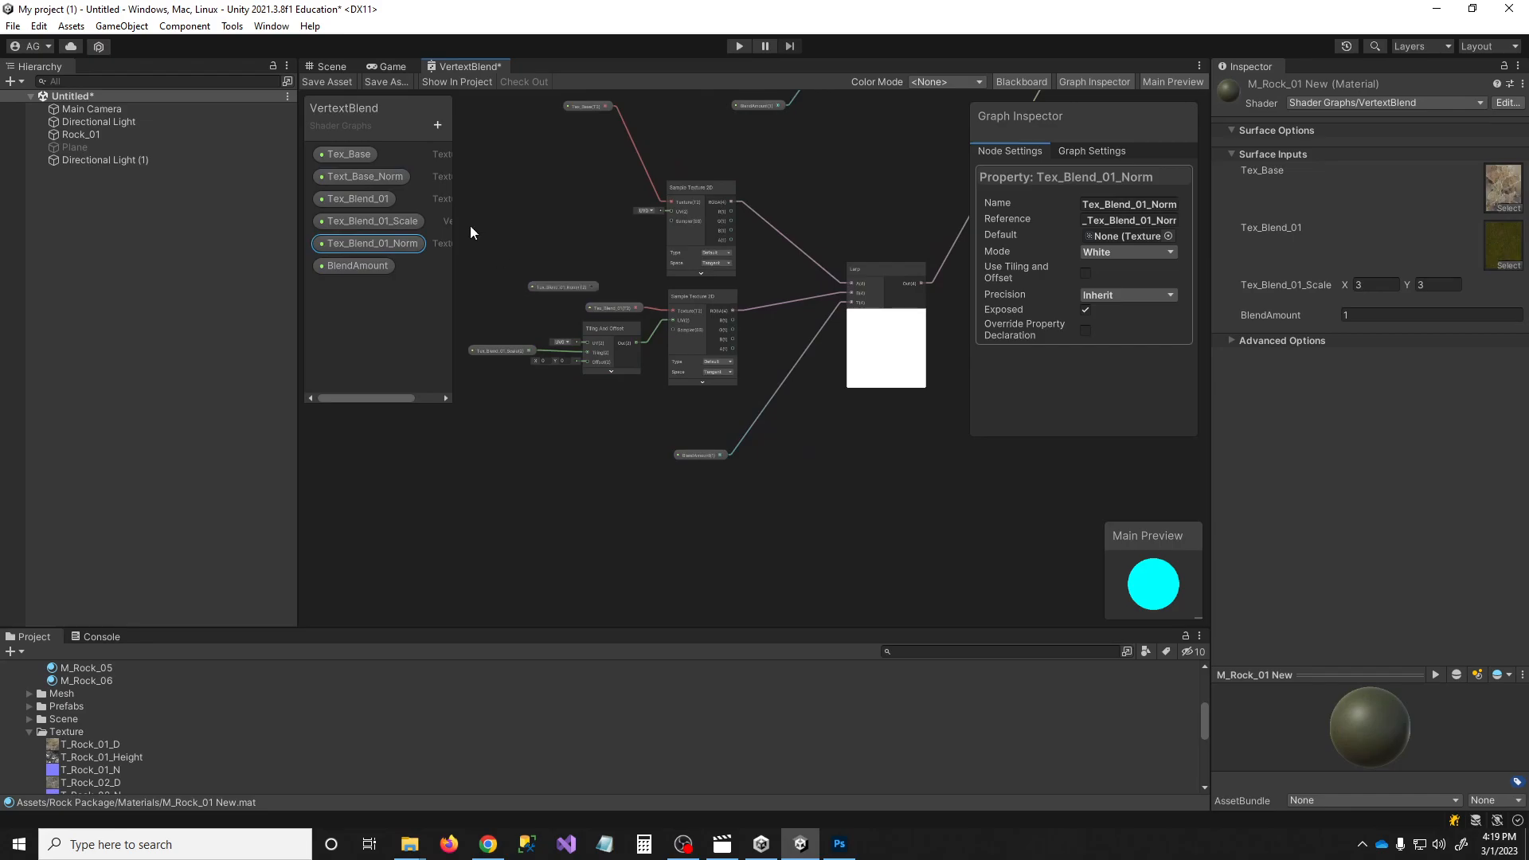
pyautogui.moveTo(379, 179); pyautogui.dragTo(558, 197)
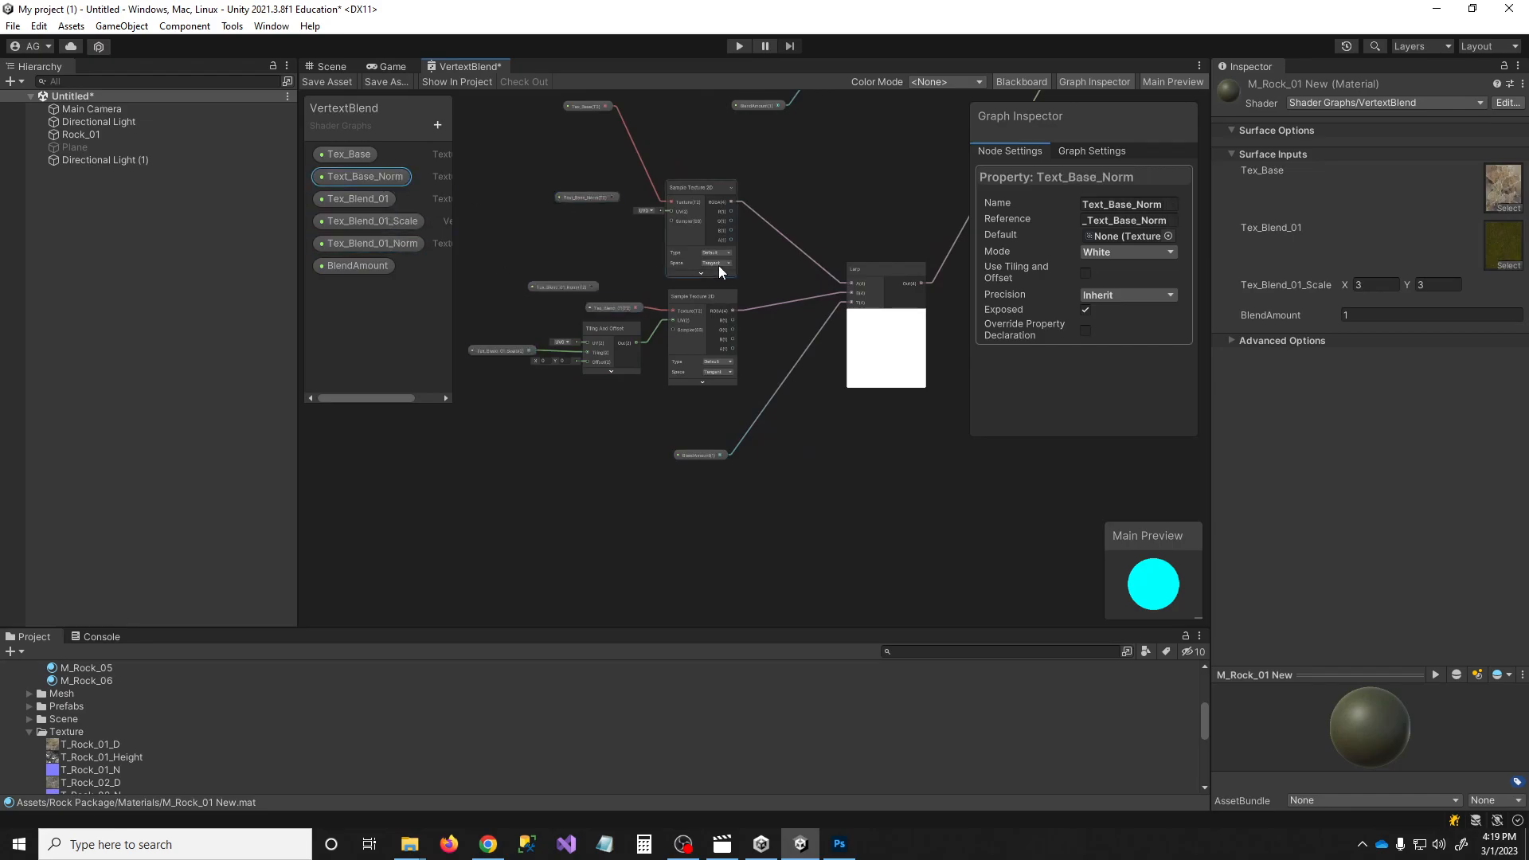
# Connect Text_Base_Norm to the Texture input of the upper duplicated Sample Texture 2D node in place of Tex_Base
pyautogui.scroll(-3, 680, 223)
pyautogui.scroll(5, 605, 107)
pyautogui.scroll(3, 578, 169)
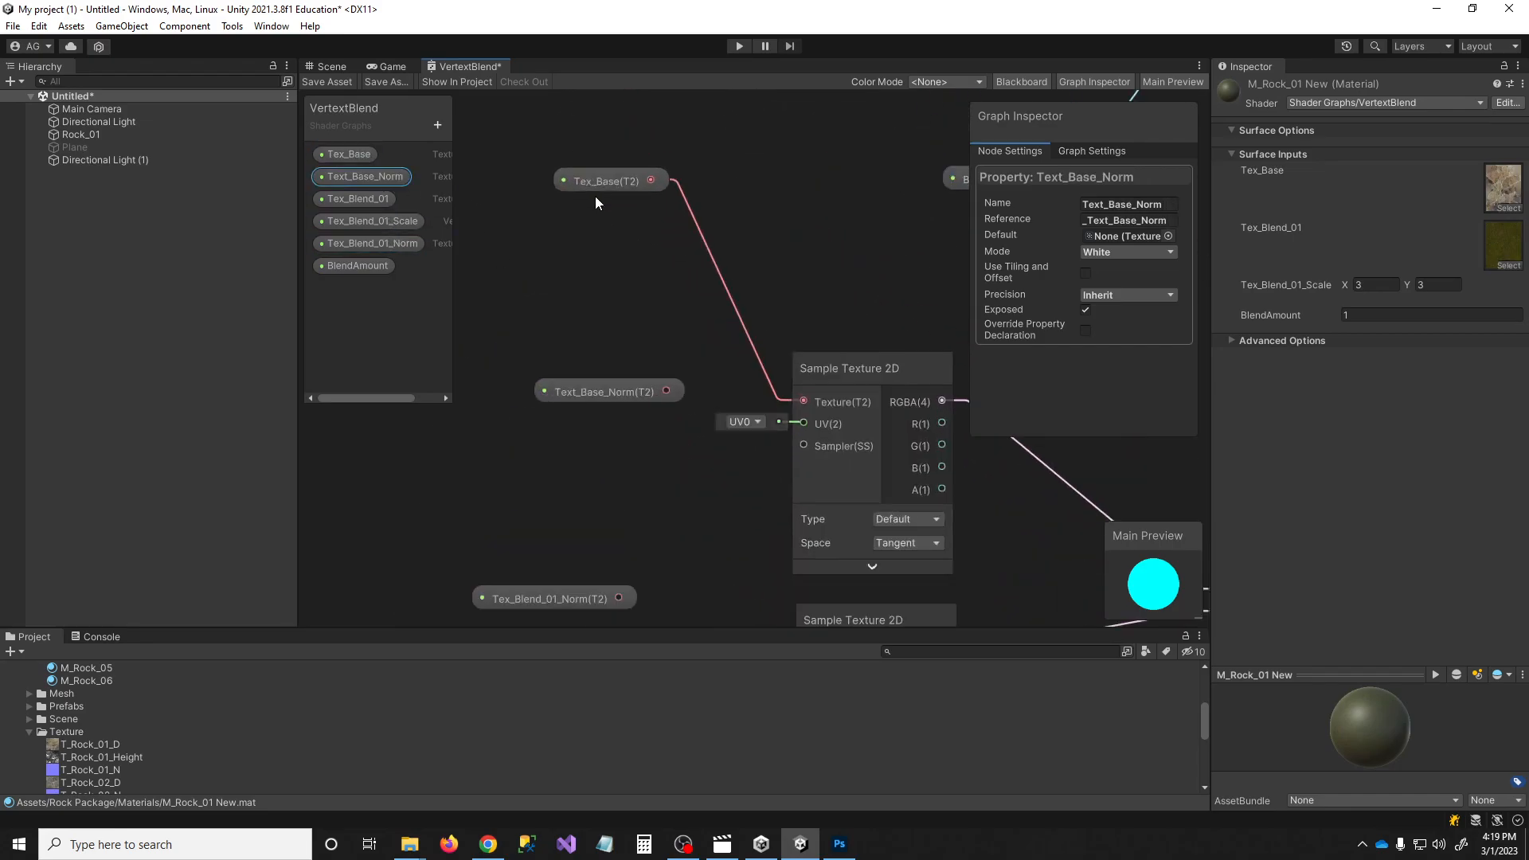
pyautogui.moveTo(669, 391); pyautogui.dragTo(804, 407)
pyautogui.click(628, 185)
# Connect Tex_Blend_01_Norm to the lower duplicated Sample Texture 2D node and delete the replaced Tex_Blend_01 node
pyautogui.moveTo(609, 607); pyautogui.dragTo(570, 320, button='middle')
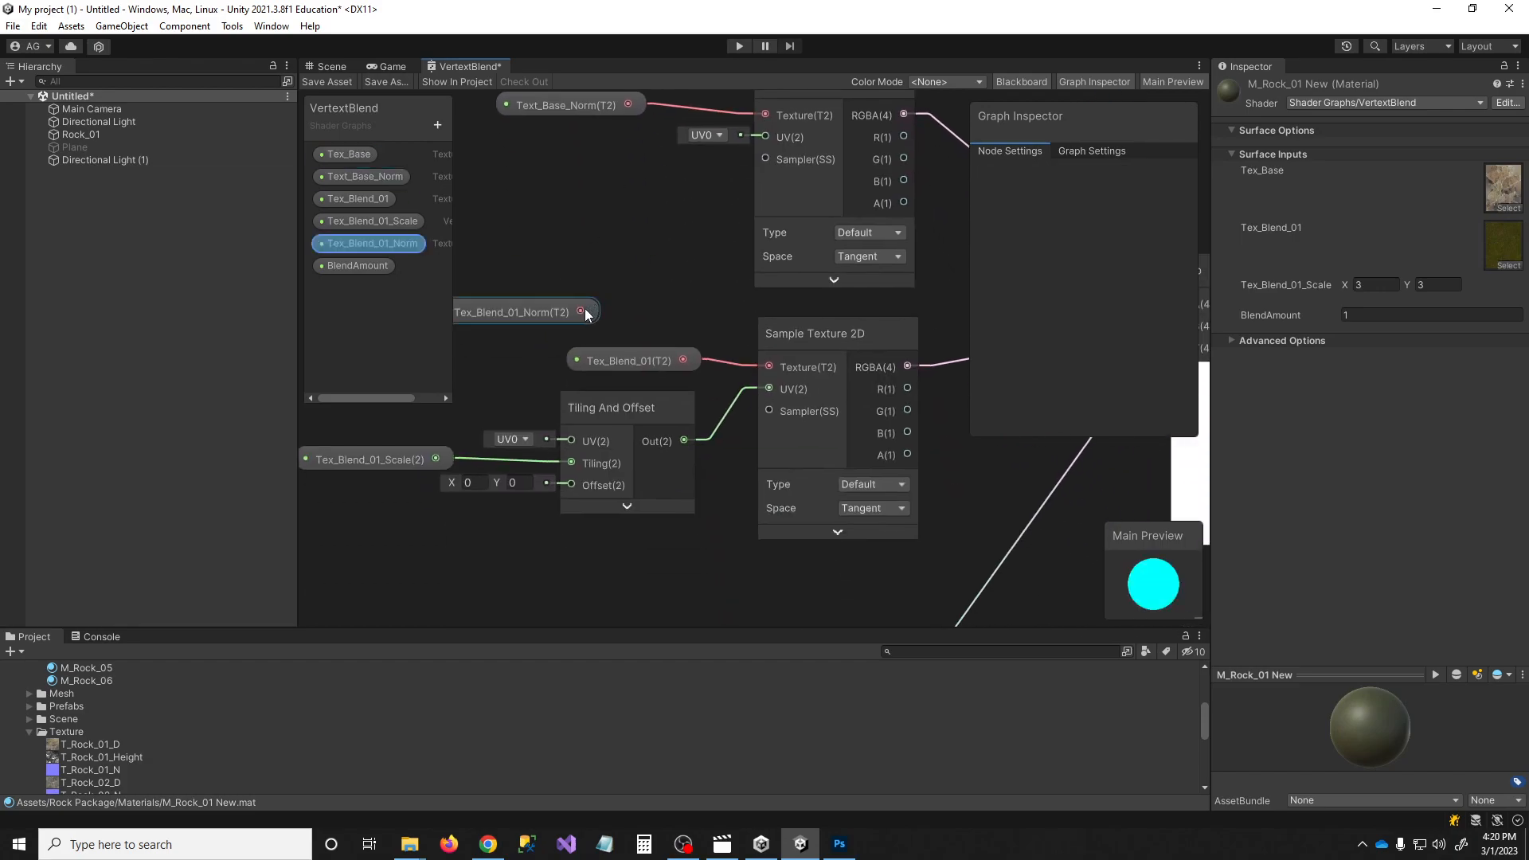
pyautogui.moveTo(581, 311); pyautogui.dragTo(765, 371)
pyautogui.click(634, 366)
pyautogui.press('Delete')
pyautogui.click(547, 317)
pyautogui.moveTo(547, 317); pyautogui.dragTo(562, 328)
# Set the Type of both duplicated Sample Texture 2D nodes to Normal
pyautogui.moveTo(803, 219); pyautogui.dragTo(675, 302, button='middle')
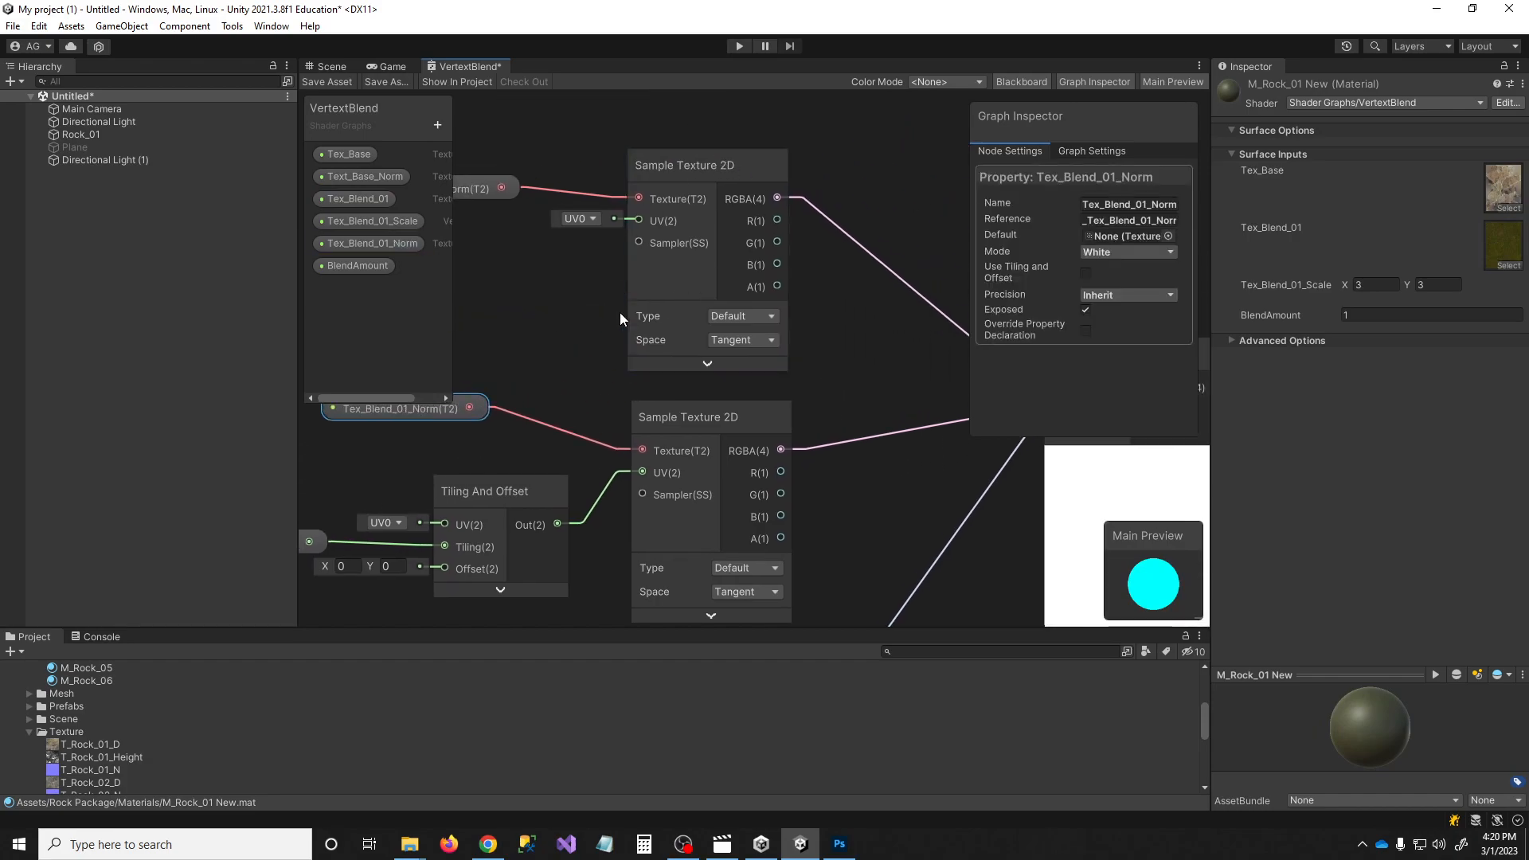
pyautogui.click(732, 319)
pyautogui.click(741, 356)
pyautogui.click(729, 569)
pyautogui.click(755, 605)
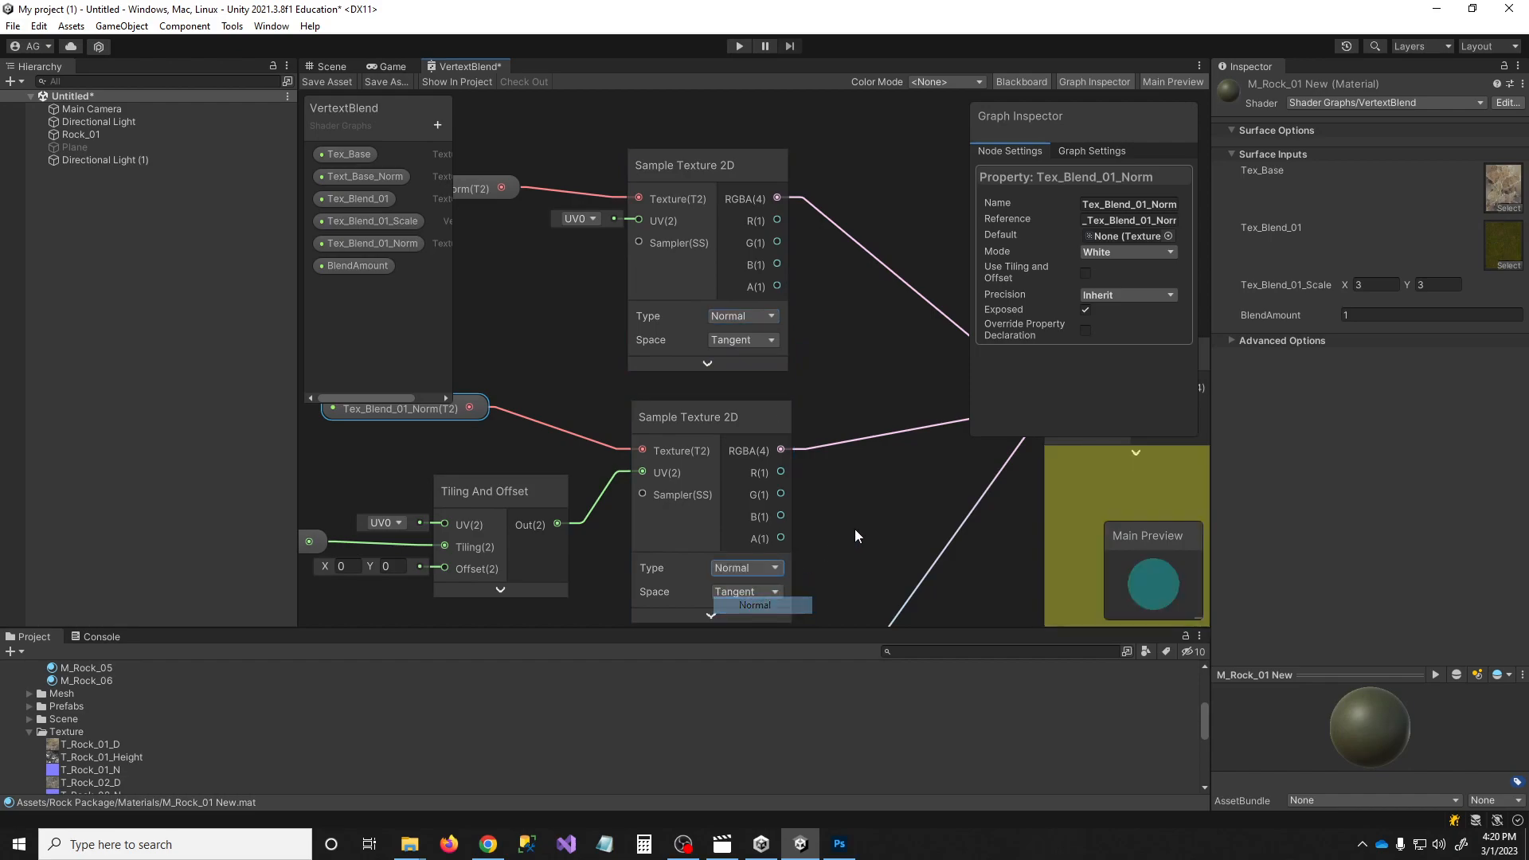
# Save the shader graph and assign the T_Rock_01_N texture to the rock material's Text_Base_Norm slot
pyautogui.scroll(-8, 852, 538)
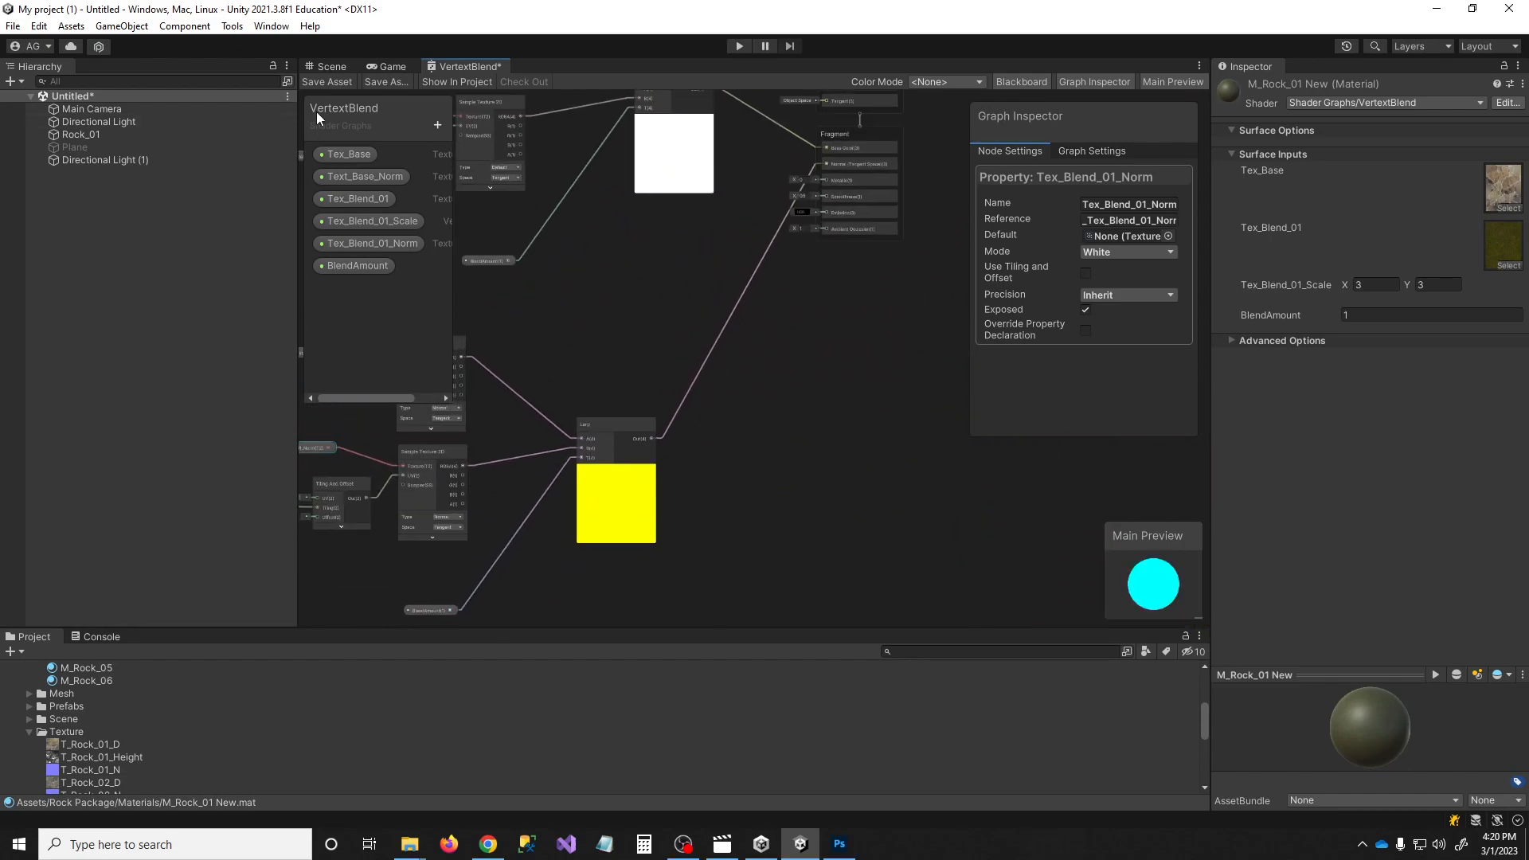
pyautogui.click(341, 82)
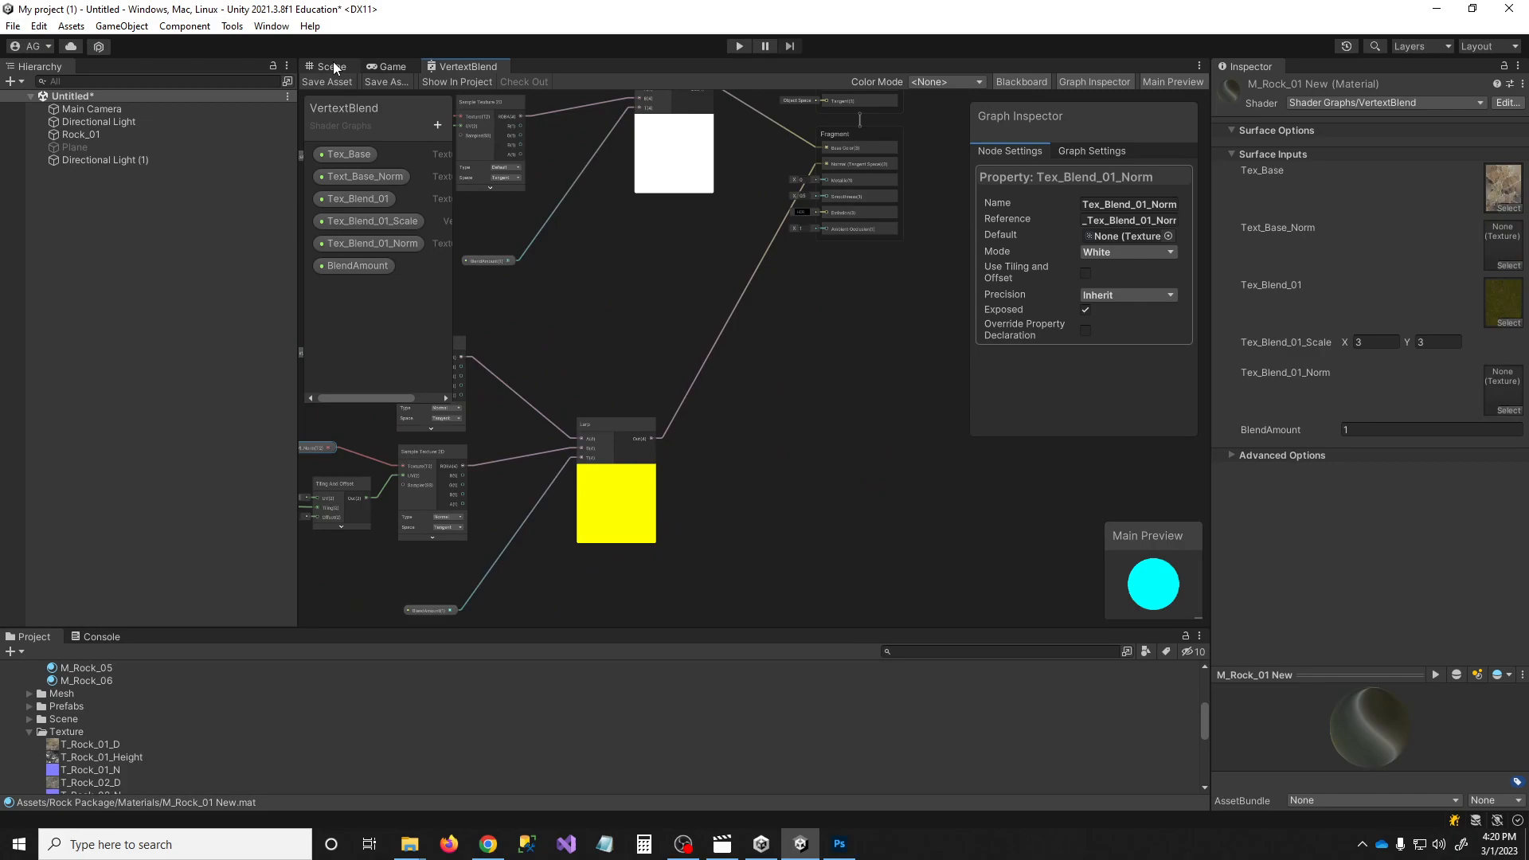
pyautogui.click(340, 66)
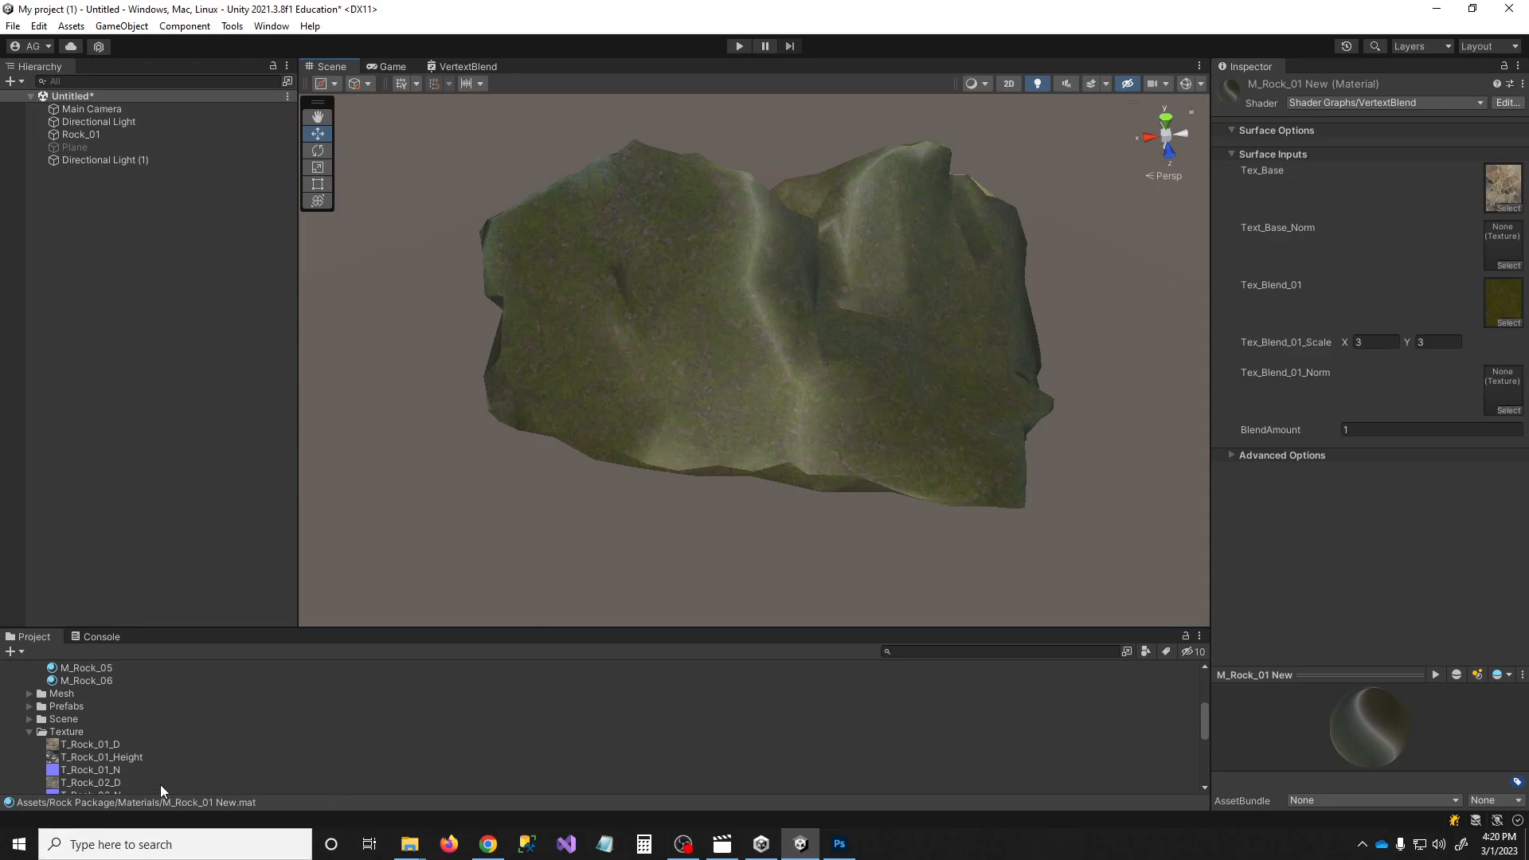
pyautogui.moveTo(89, 770); pyautogui.dragTo(1490, 256)
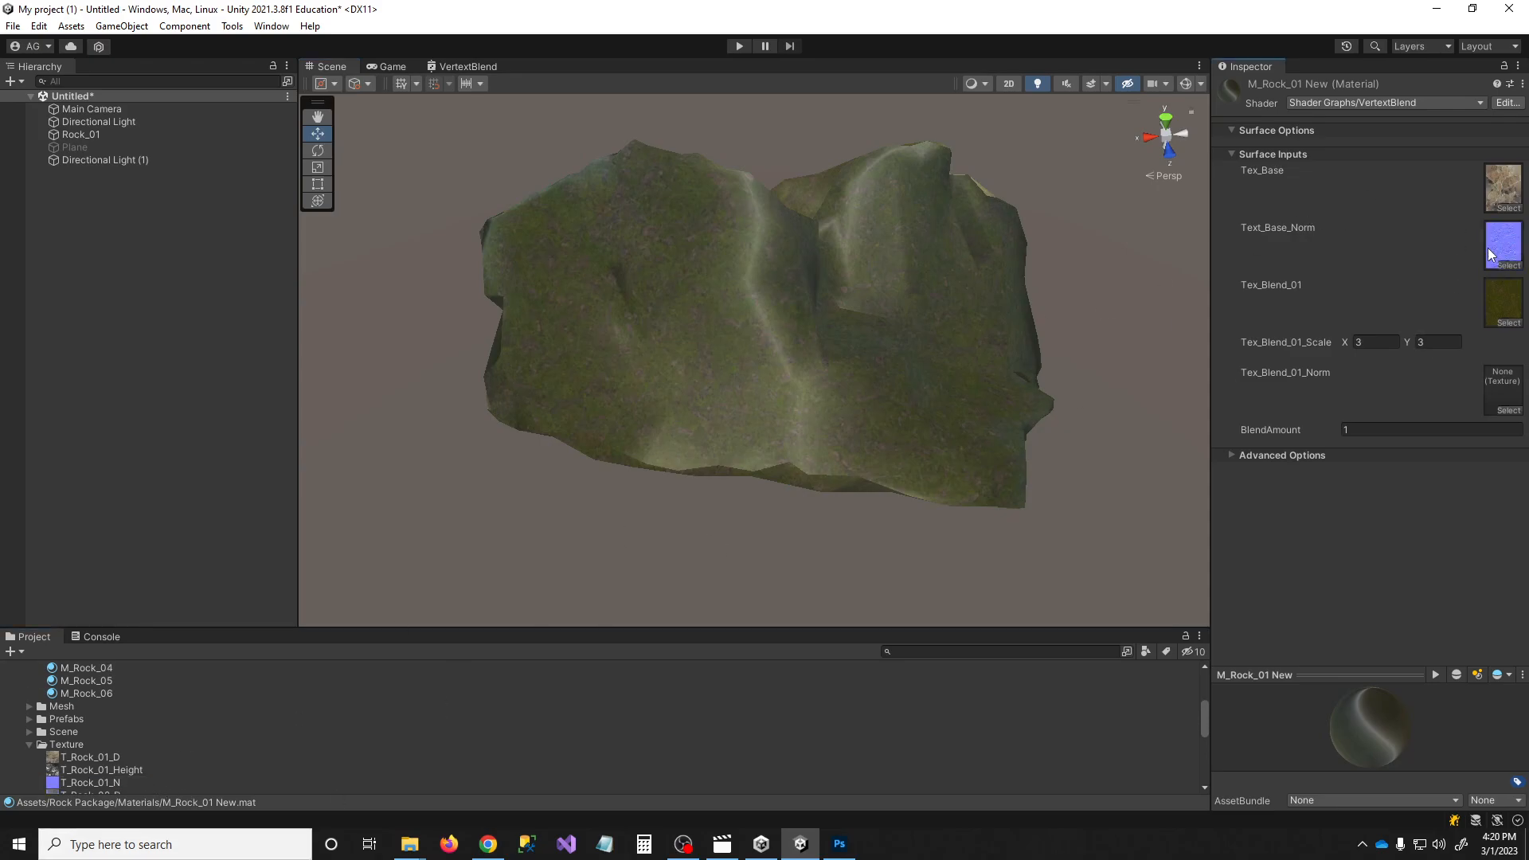
# Search the textures for "moss" and assign the moss normal map to the material's Tex_Blend_01_Norm slot
pyautogui.click(1508, 410)
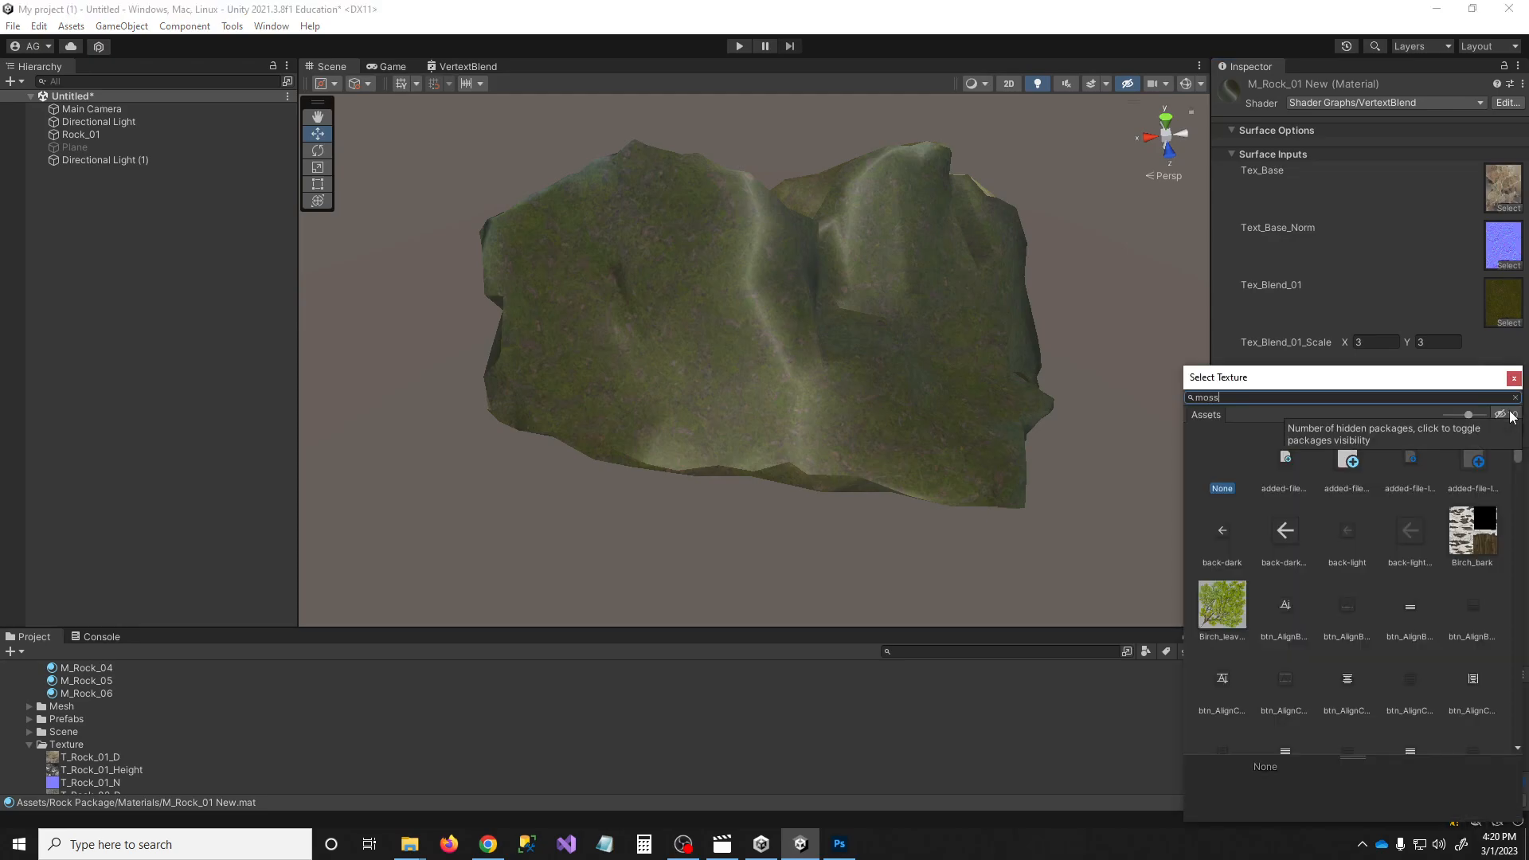
pyautogui.doubleClick(1339, 467)
pyautogui.moveTo(967, 394); pyautogui.dragTo(939, 318, button='right')
pyautogui.press('w')
pyautogui.press('s')
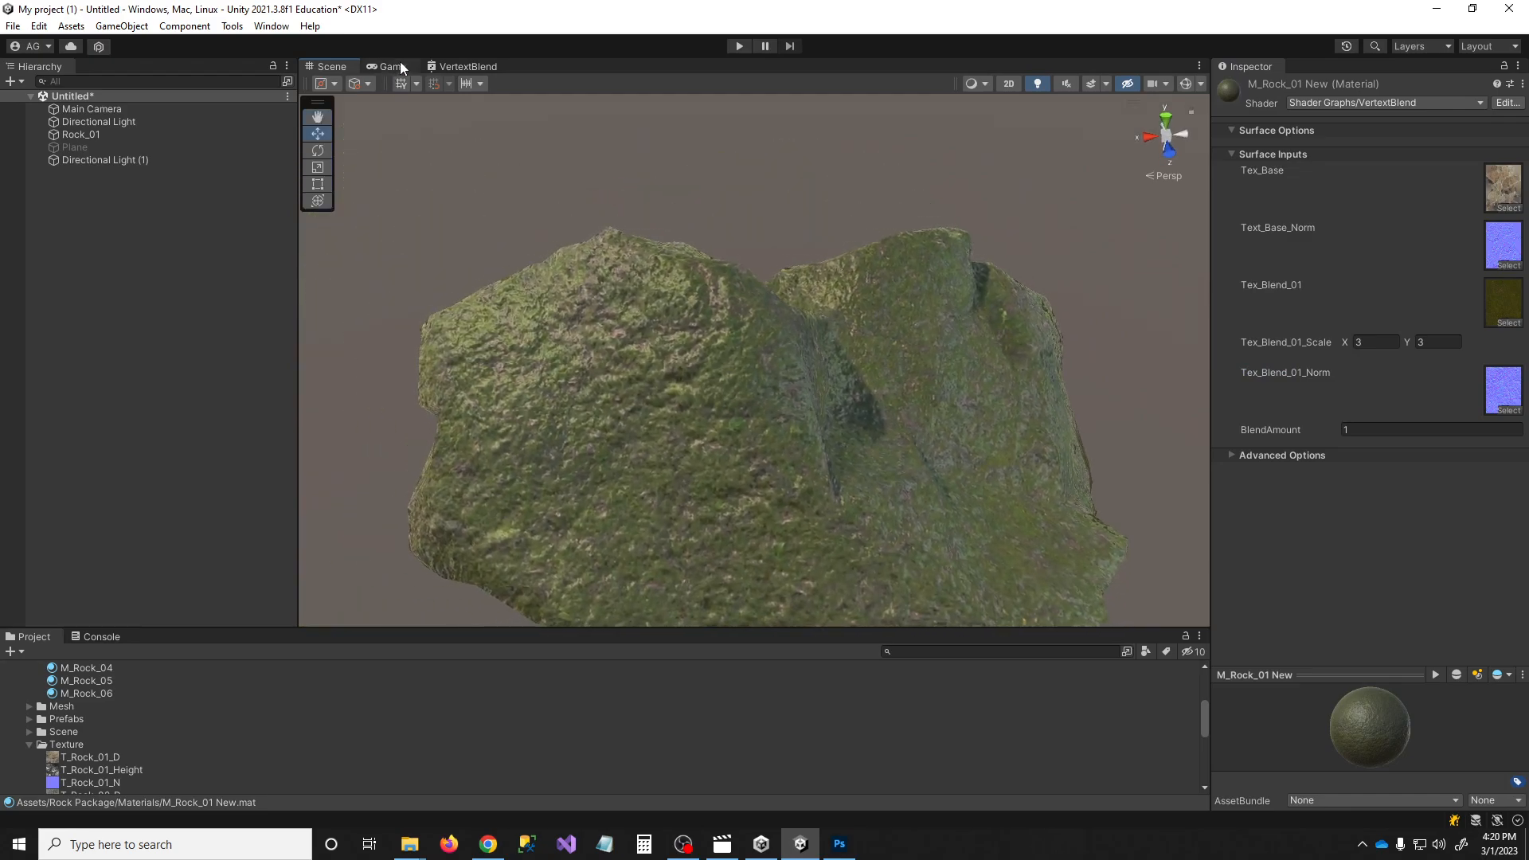
# Set the Fragment block's Smoothness to 0.1 in the VertextBlend graph and save the asset
pyautogui.click(468, 66)
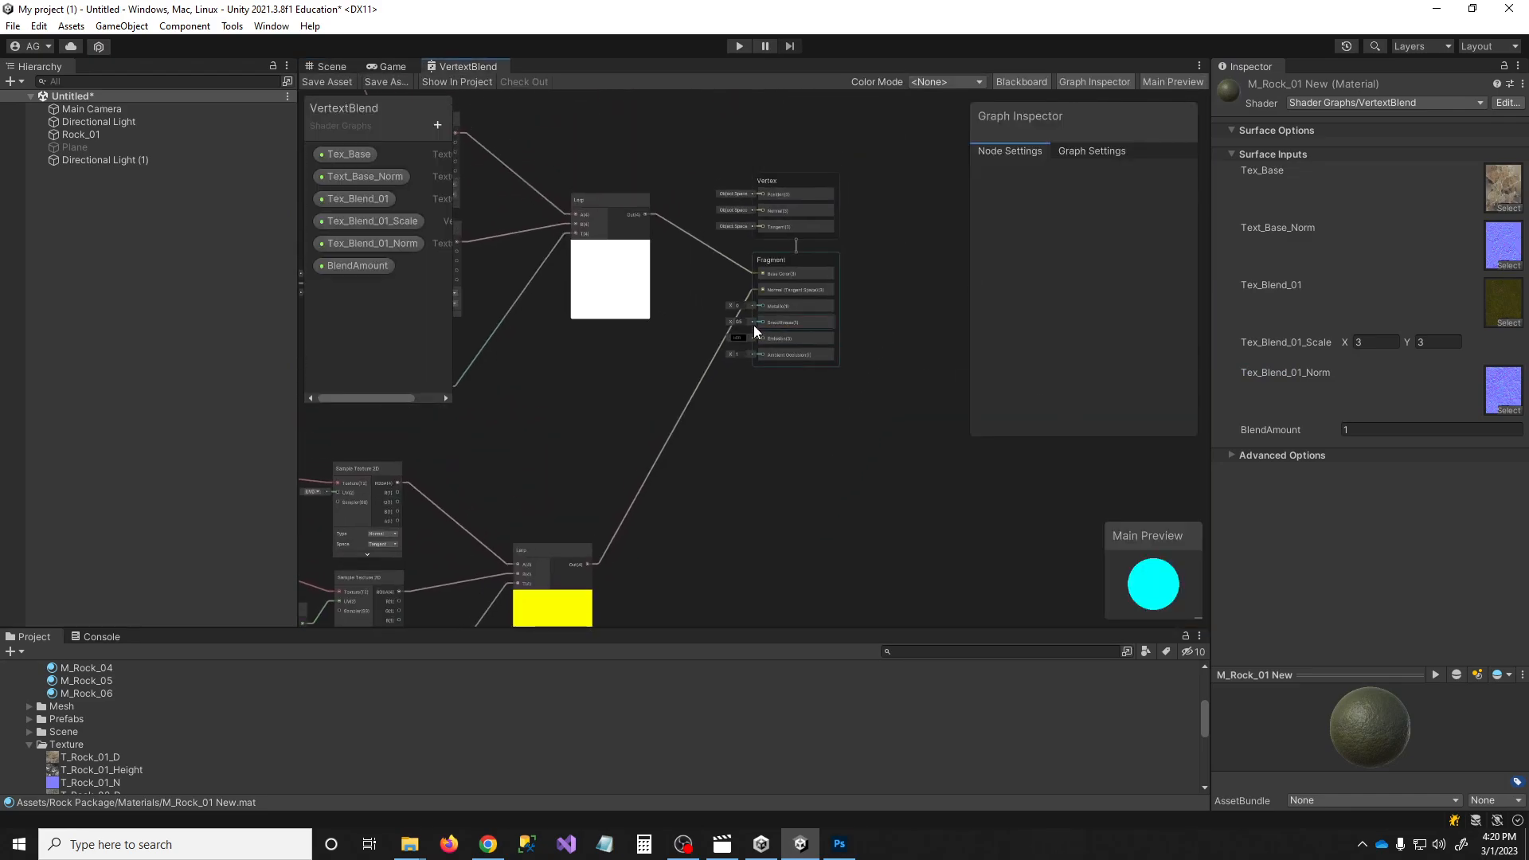
pyautogui.scroll(6, 751, 315)
pyautogui.click(701, 323)
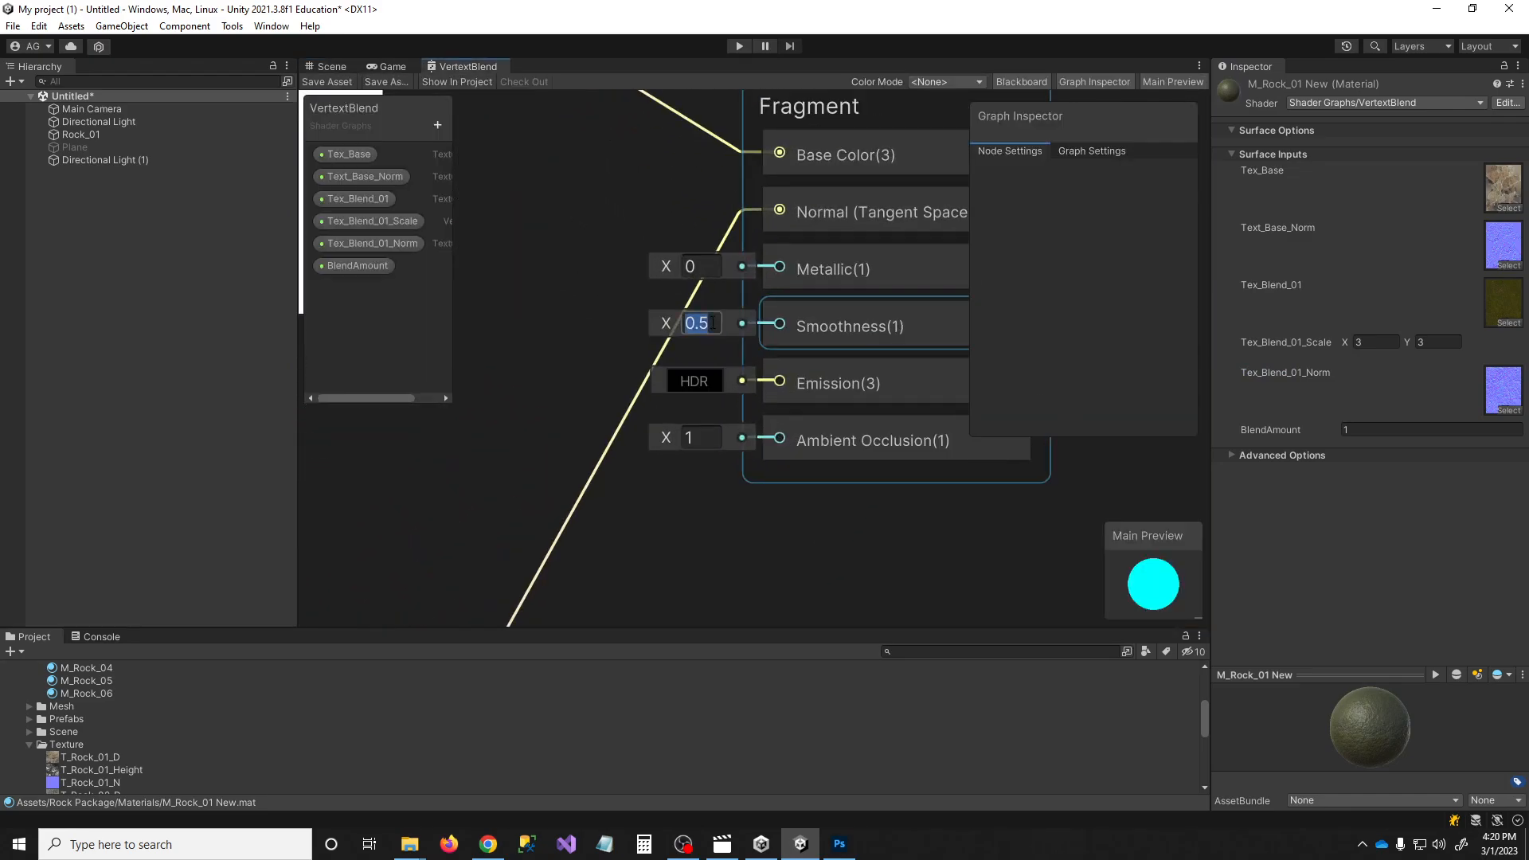
pyautogui.write('0.1')
pyautogui.click(492, 193)
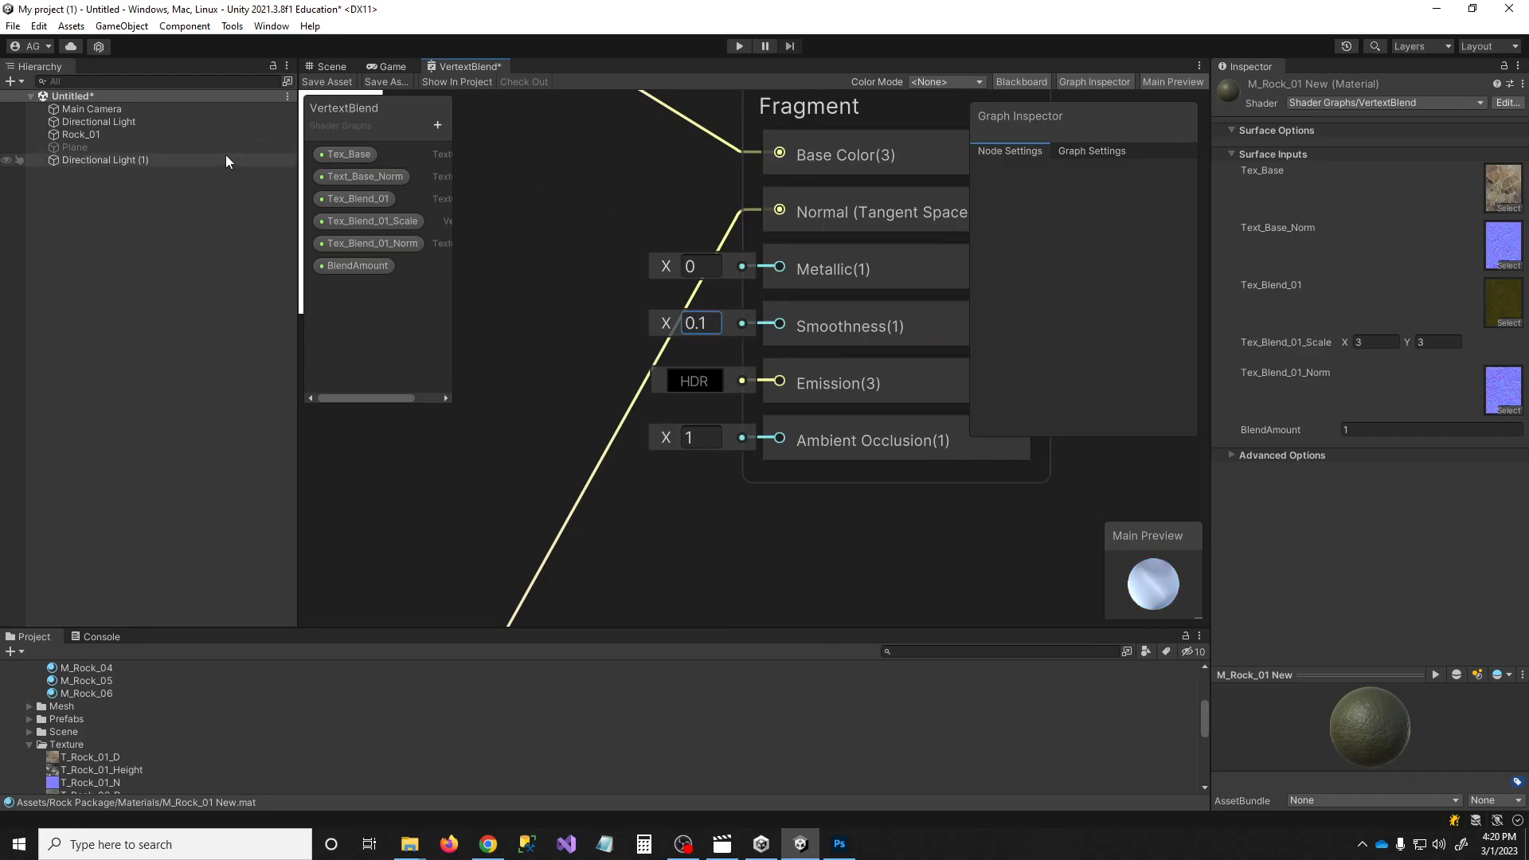
pyautogui.click(348, 82)
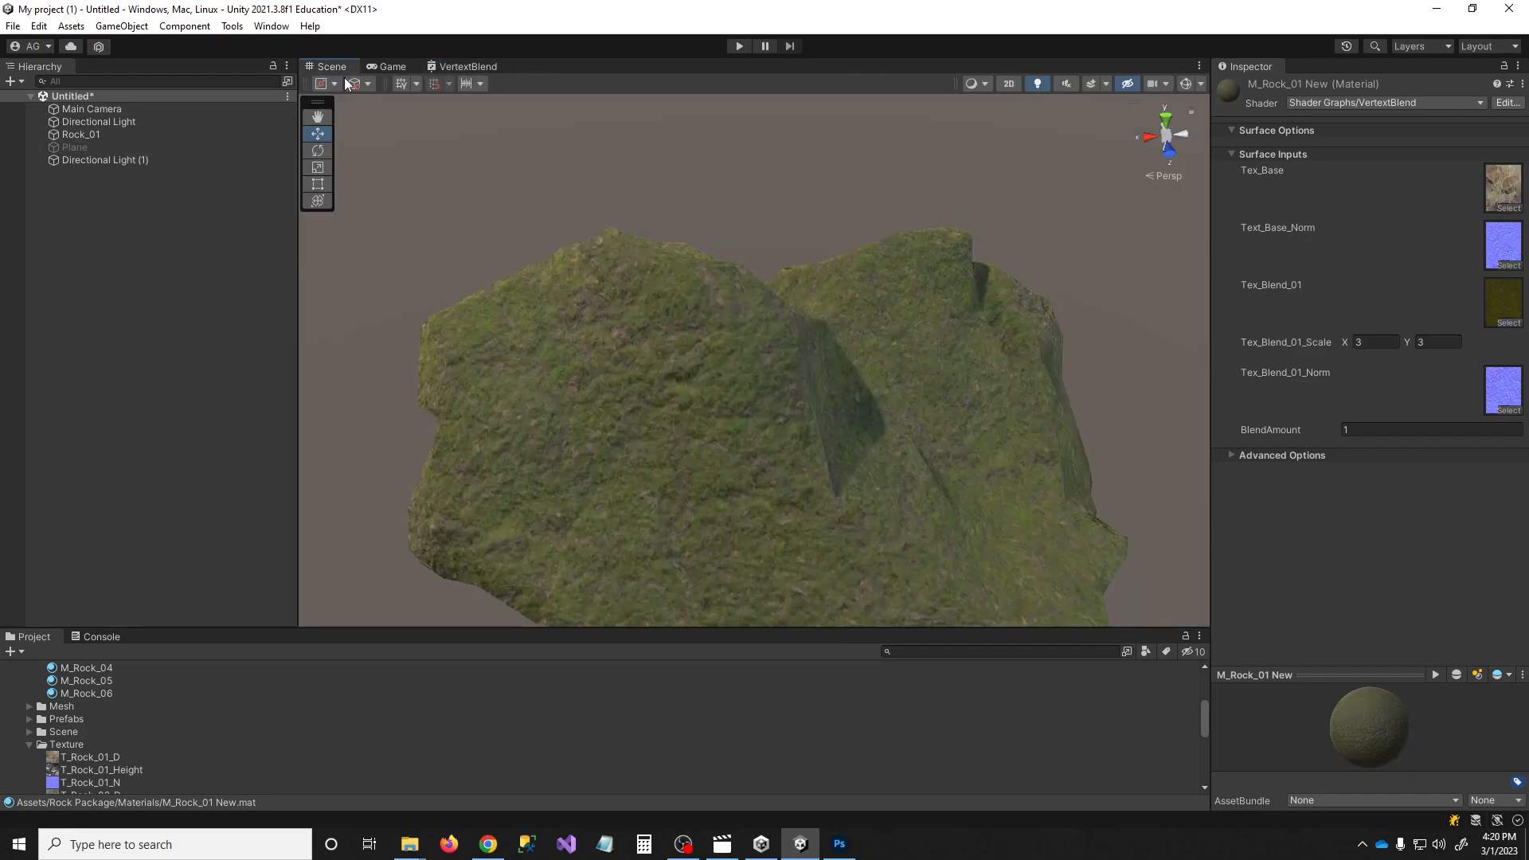
# Set the material's BlendAmount to 0 and view the rock in the scene
pyautogui.scroll(-3, 744, 399)
pyautogui.keyDown('alt'); pyautogui.moveTo(744, 399); pyautogui.dragTo(744, 503); pyautogui.keyUp('alt')
pyautogui.click(1400, 430)
pyautogui.write('0')
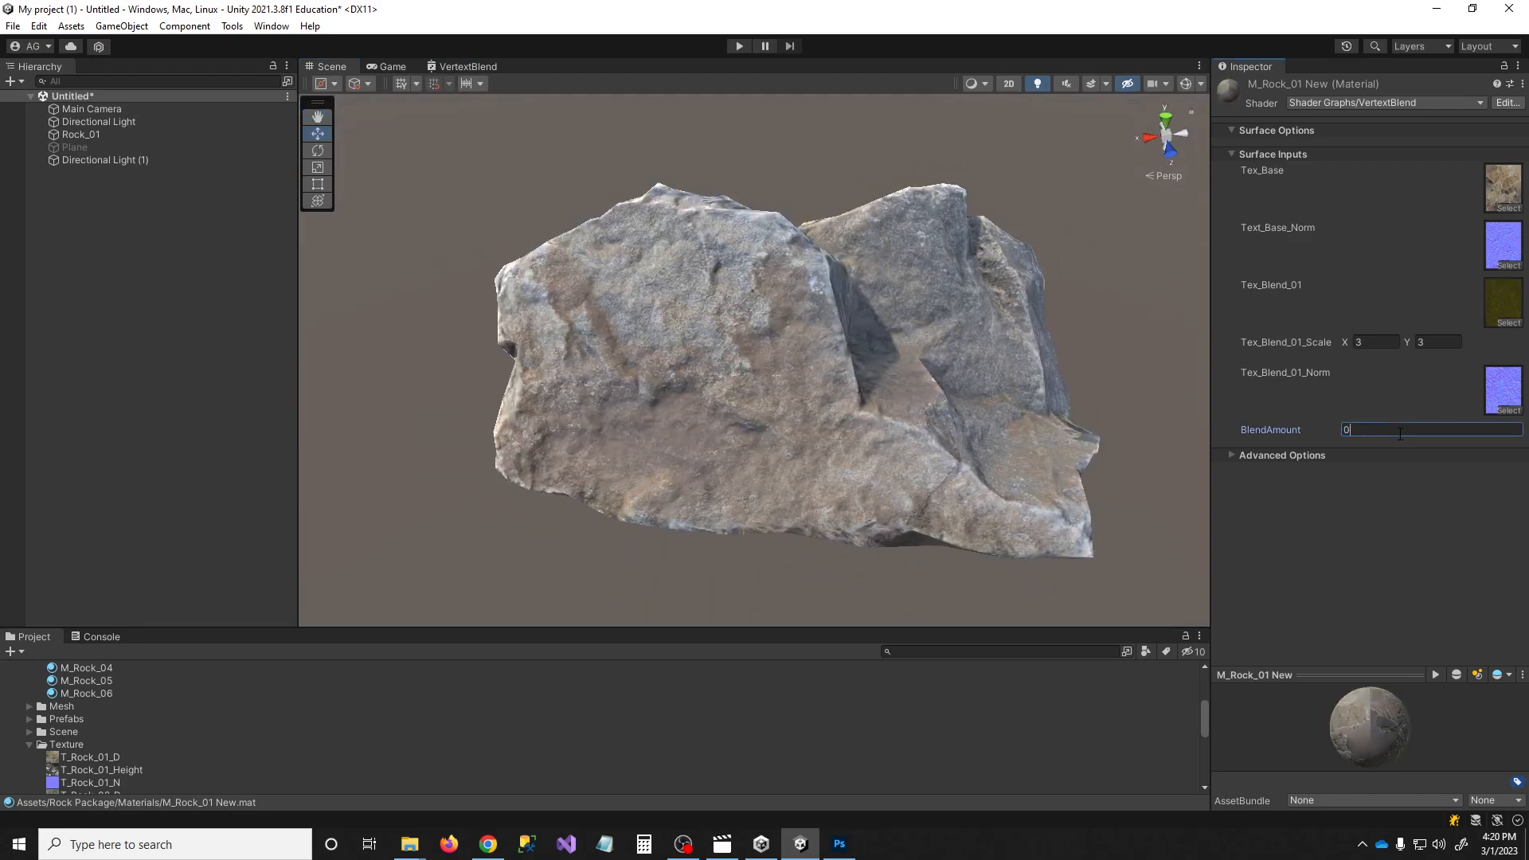
pyautogui.moveTo(1292, 436); pyautogui.dragTo(1336, 422)
pyautogui.write('0')
pyautogui.keyDown('alt'); pyautogui.moveTo(875, 514); pyautogui.dragTo(919, 518); pyautogui.keyUp('alt')
pyautogui.scroll(-5, 891, 509)
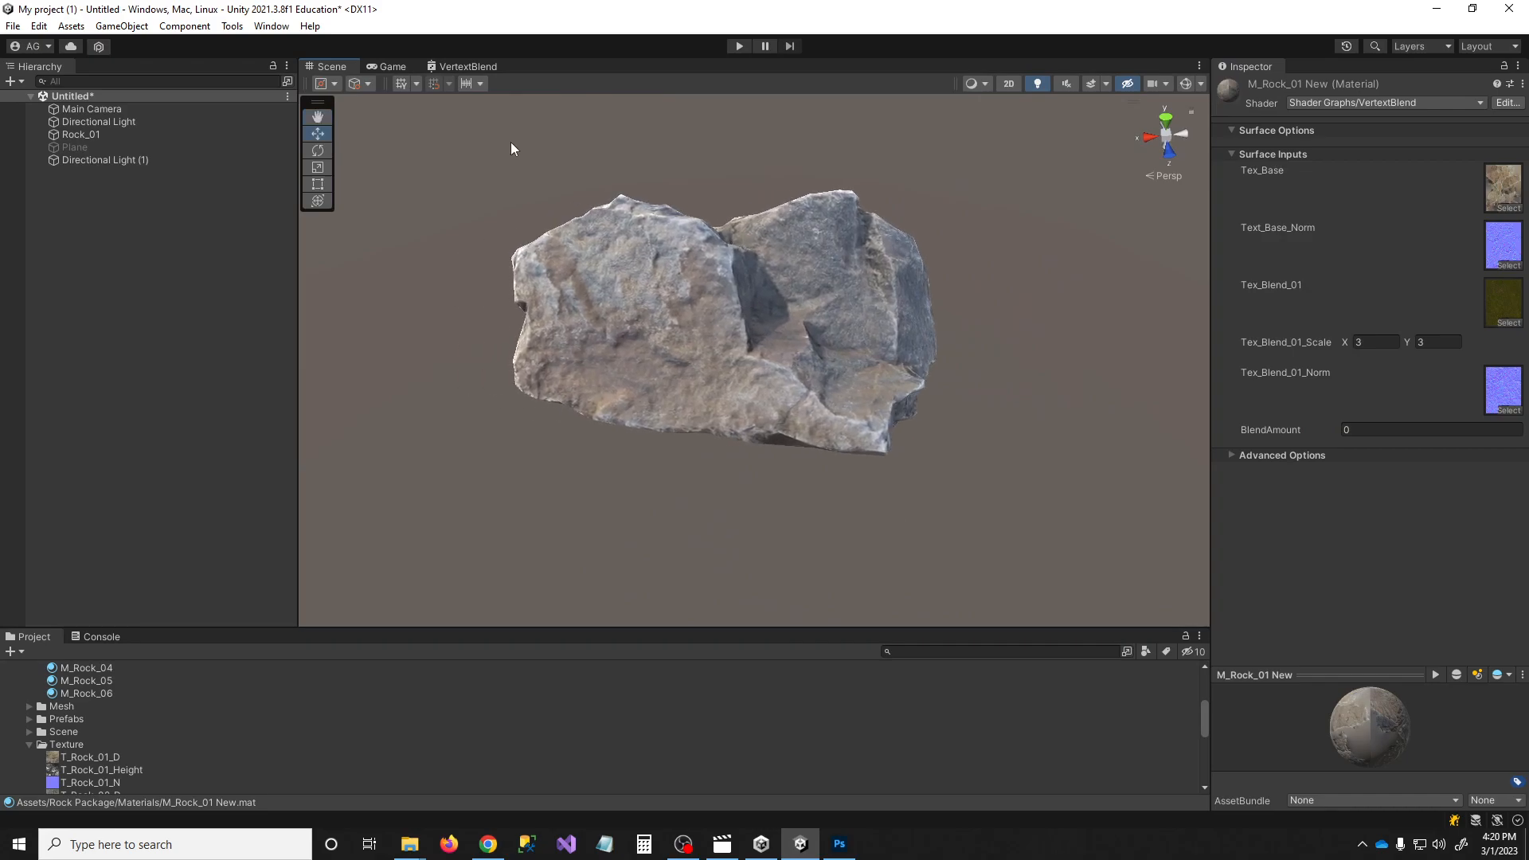
# Move the color Lerp's BlendAmount node up, clearing space between the color and normal node groups in the graph
pyautogui.click(452, 63)
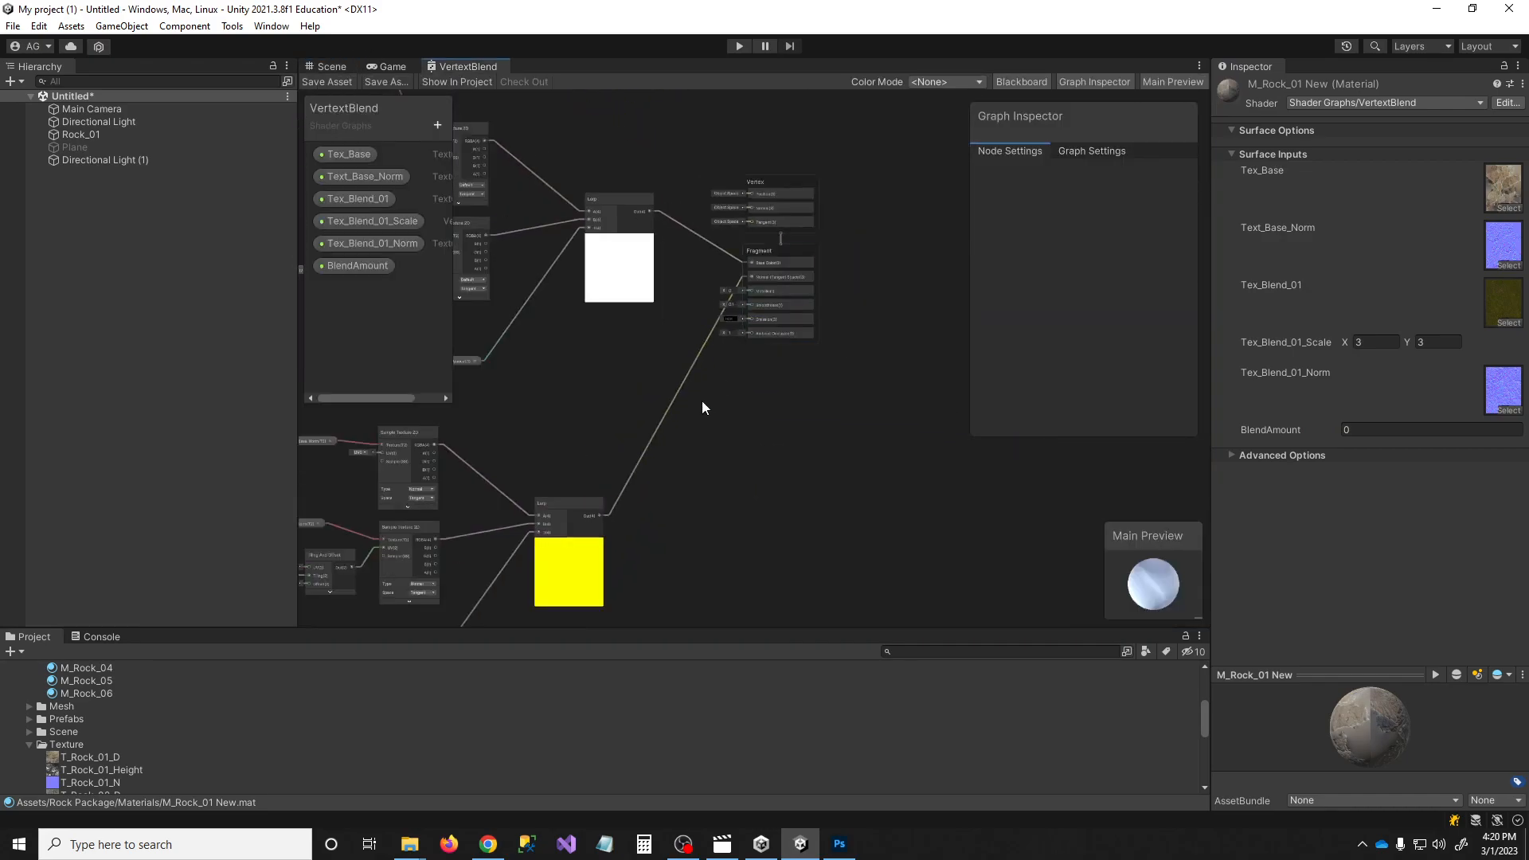
pyautogui.moveTo(812, 377); pyautogui.dragTo(677, 390, button='middle')
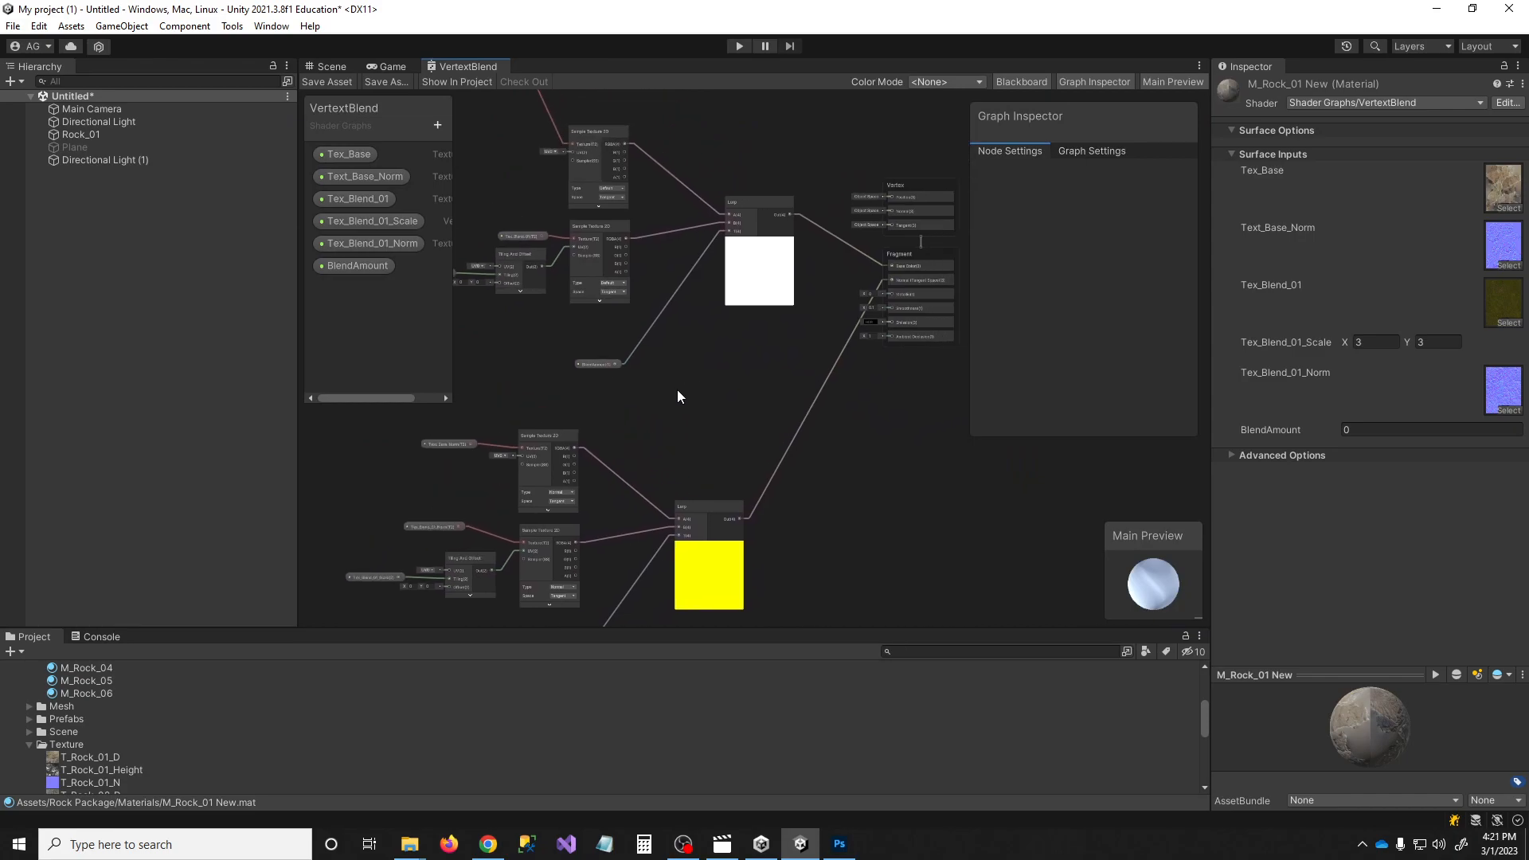
pyautogui.scroll(2, 601, 389)
pyautogui.scroll(5, 603, 374)
pyautogui.moveTo(579, 365); pyautogui.dragTo(856, 345, button='middle')
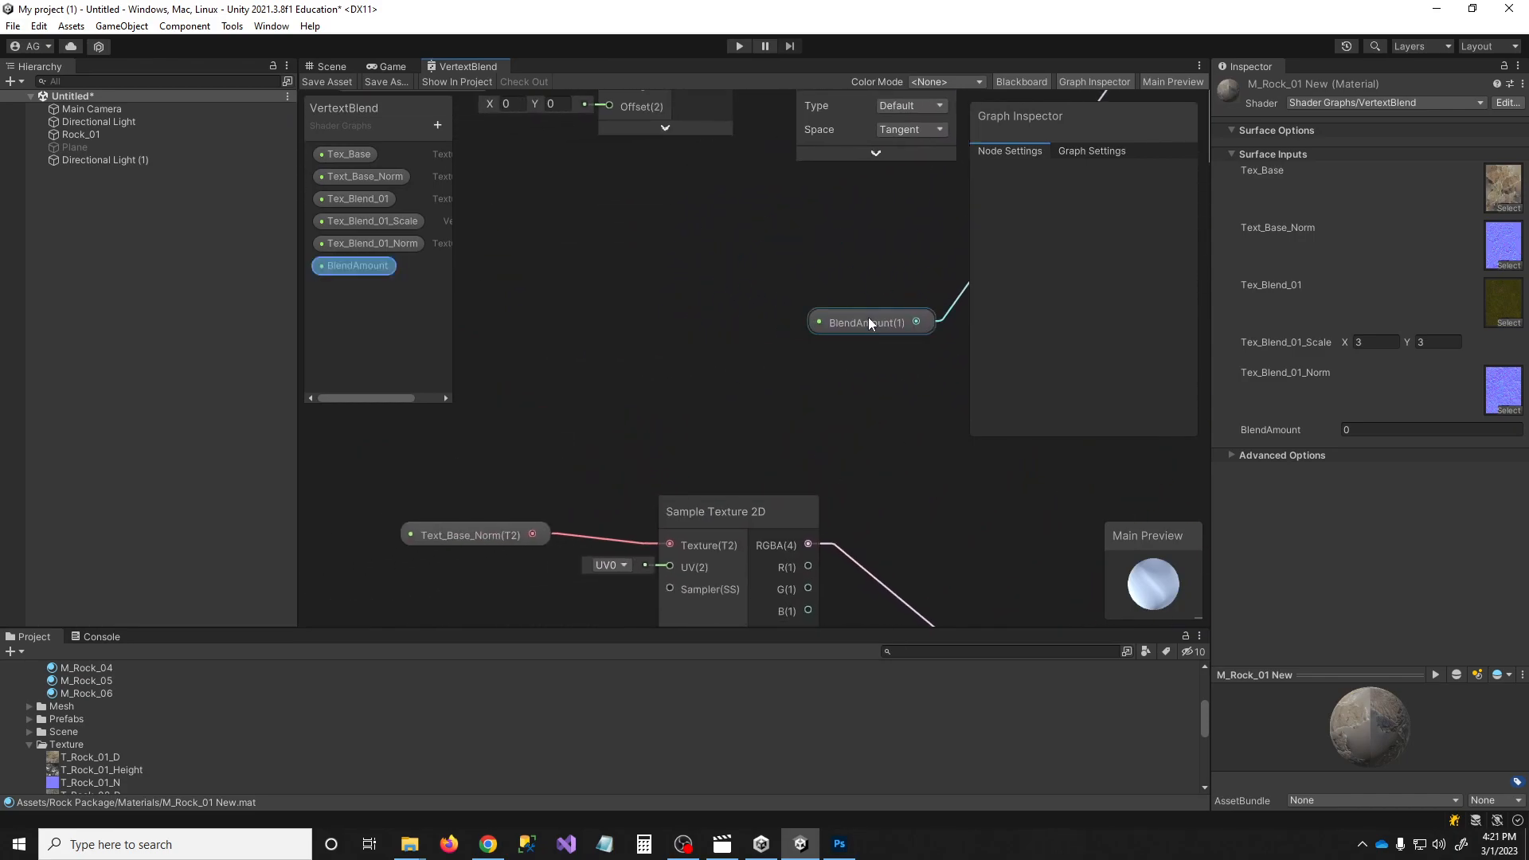
pyautogui.moveTo(867, 319); pyautogui.dragTo(797, 200)
pyautogui.scroll(-2, 798, 205)
# Create a Vertex Color node and place it in the free area between the color and normal node groups
pyautogui.rightClick(626, 318)
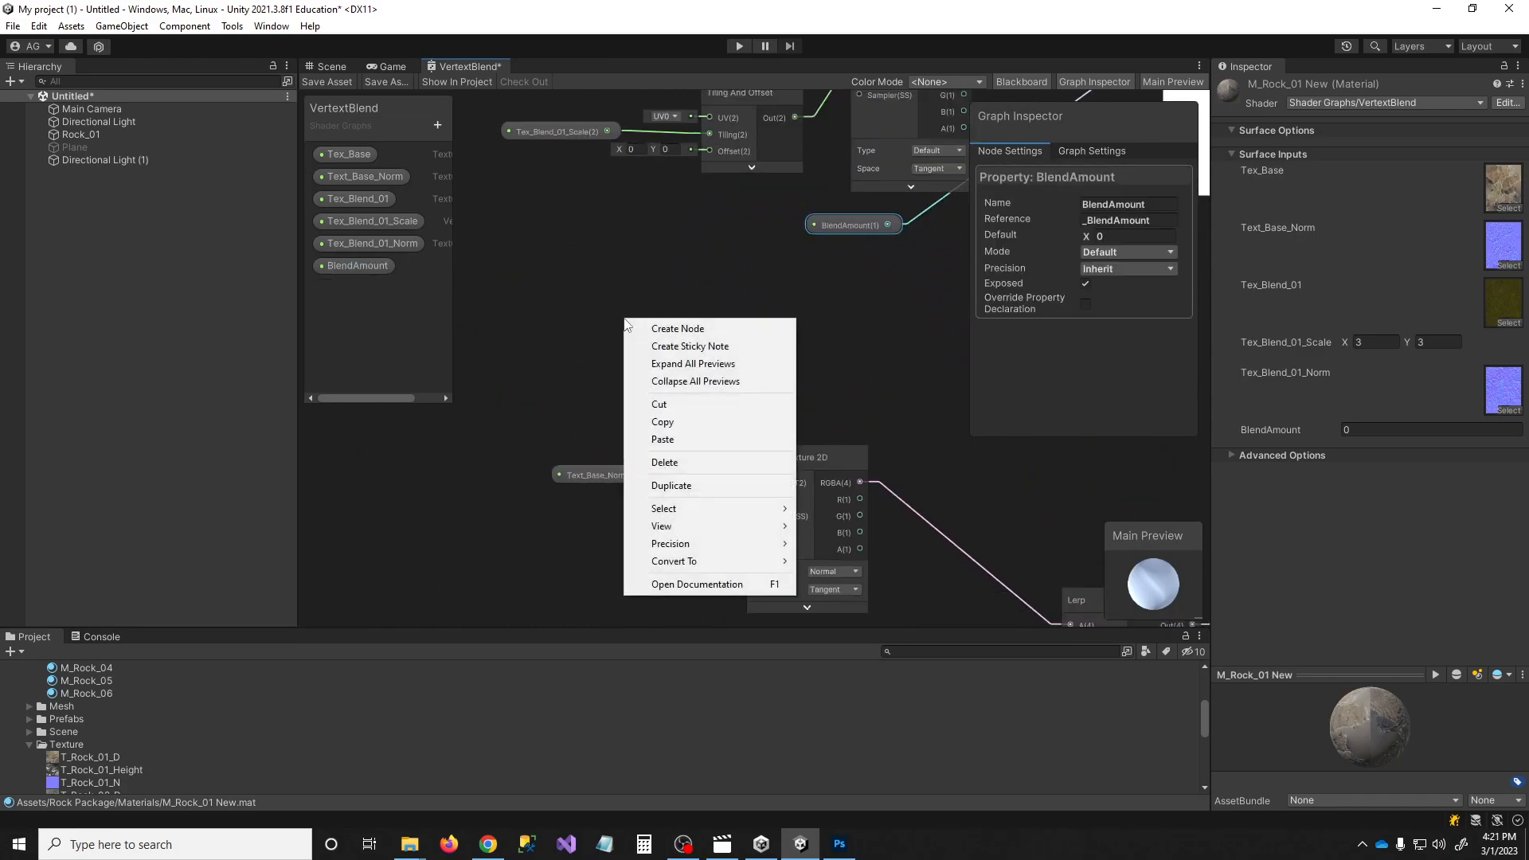
pyautogui.click(672, 328)
pyautogui.write('vert')
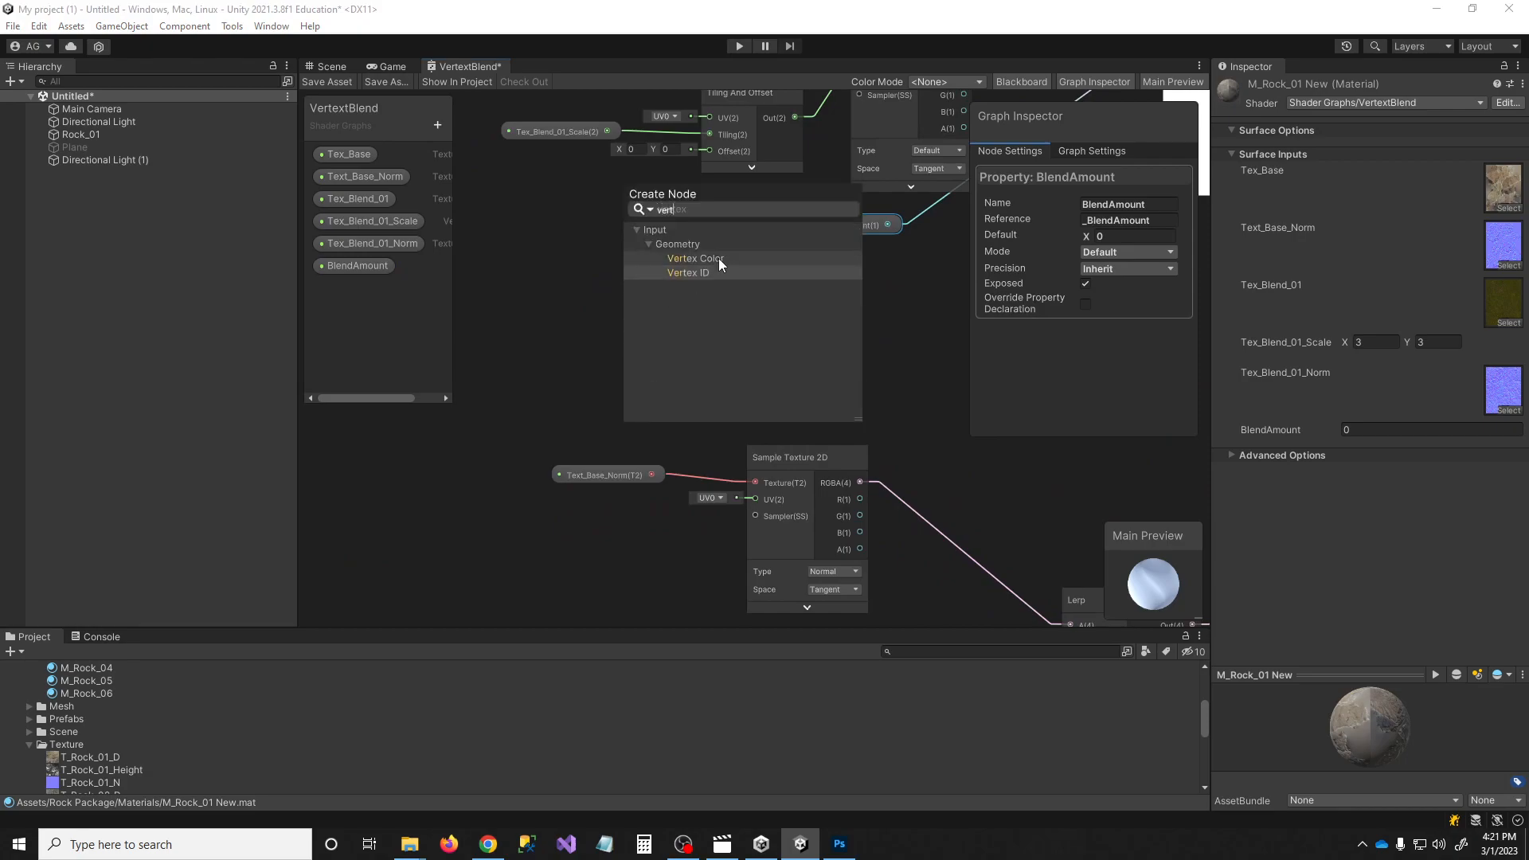
pyautogui.click(719, 258)
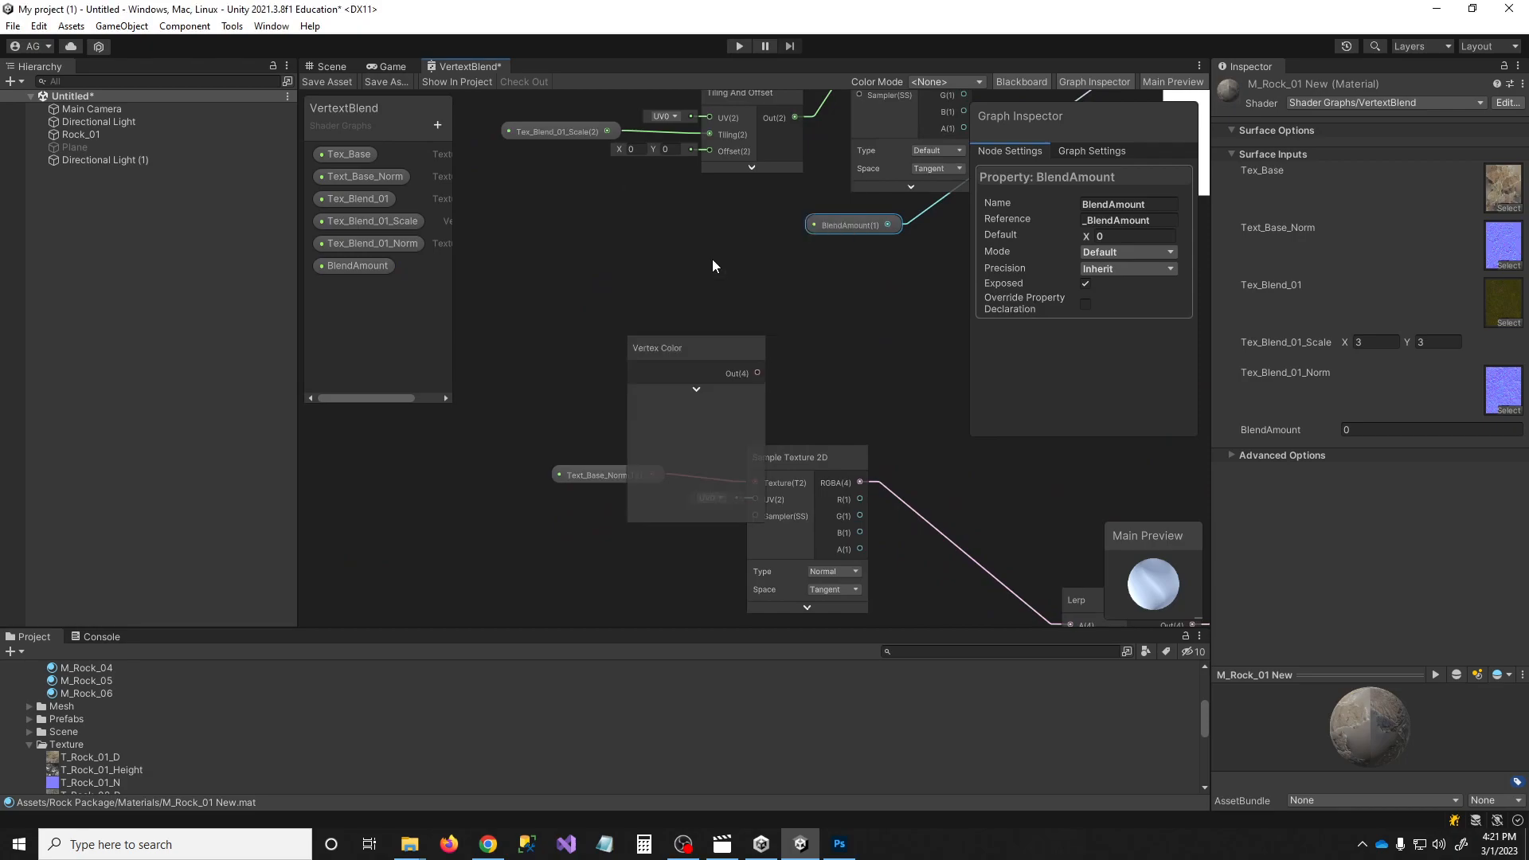
pyautogui.moveTo(699, 338); pyautogui.dragTo(586, 247)
pyautogui.moveTo(587, 249); pyautogui.dragTo(618, 263, button='middle')
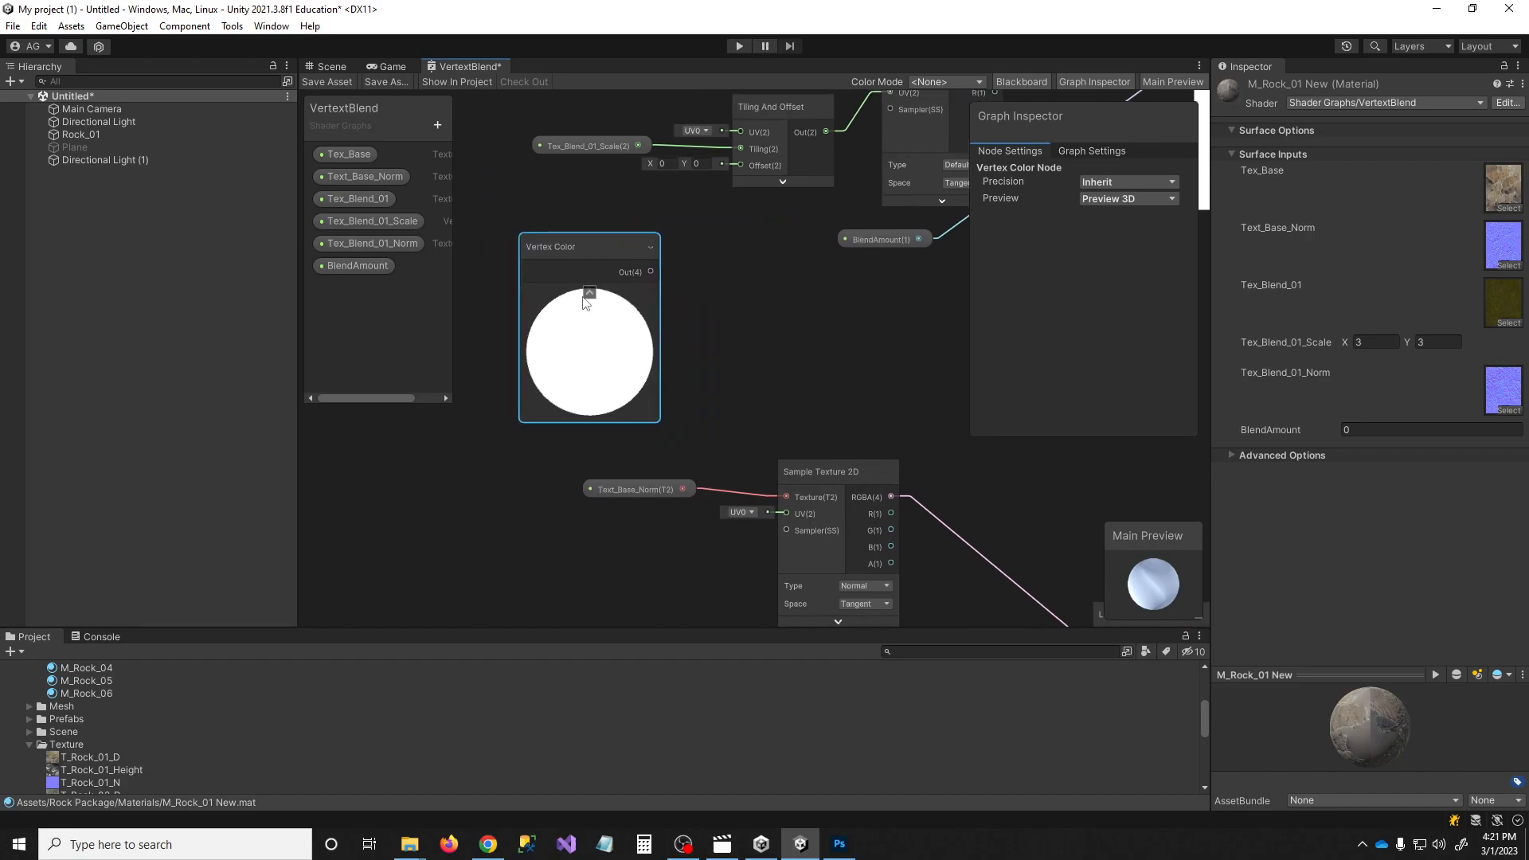
pyautogui.click(590, 292)
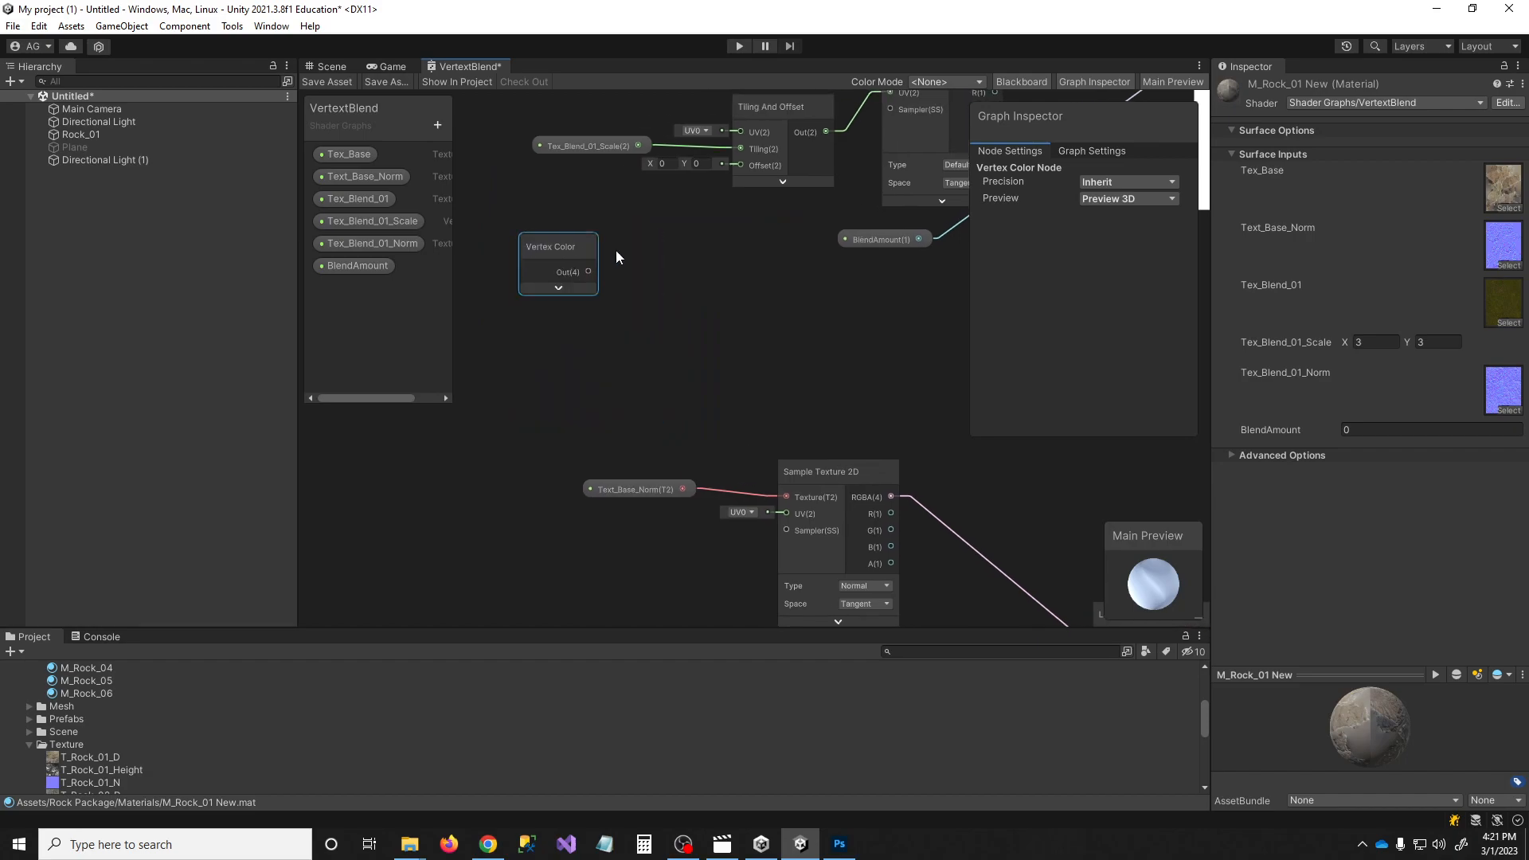
pyautogui.click(533, 289)
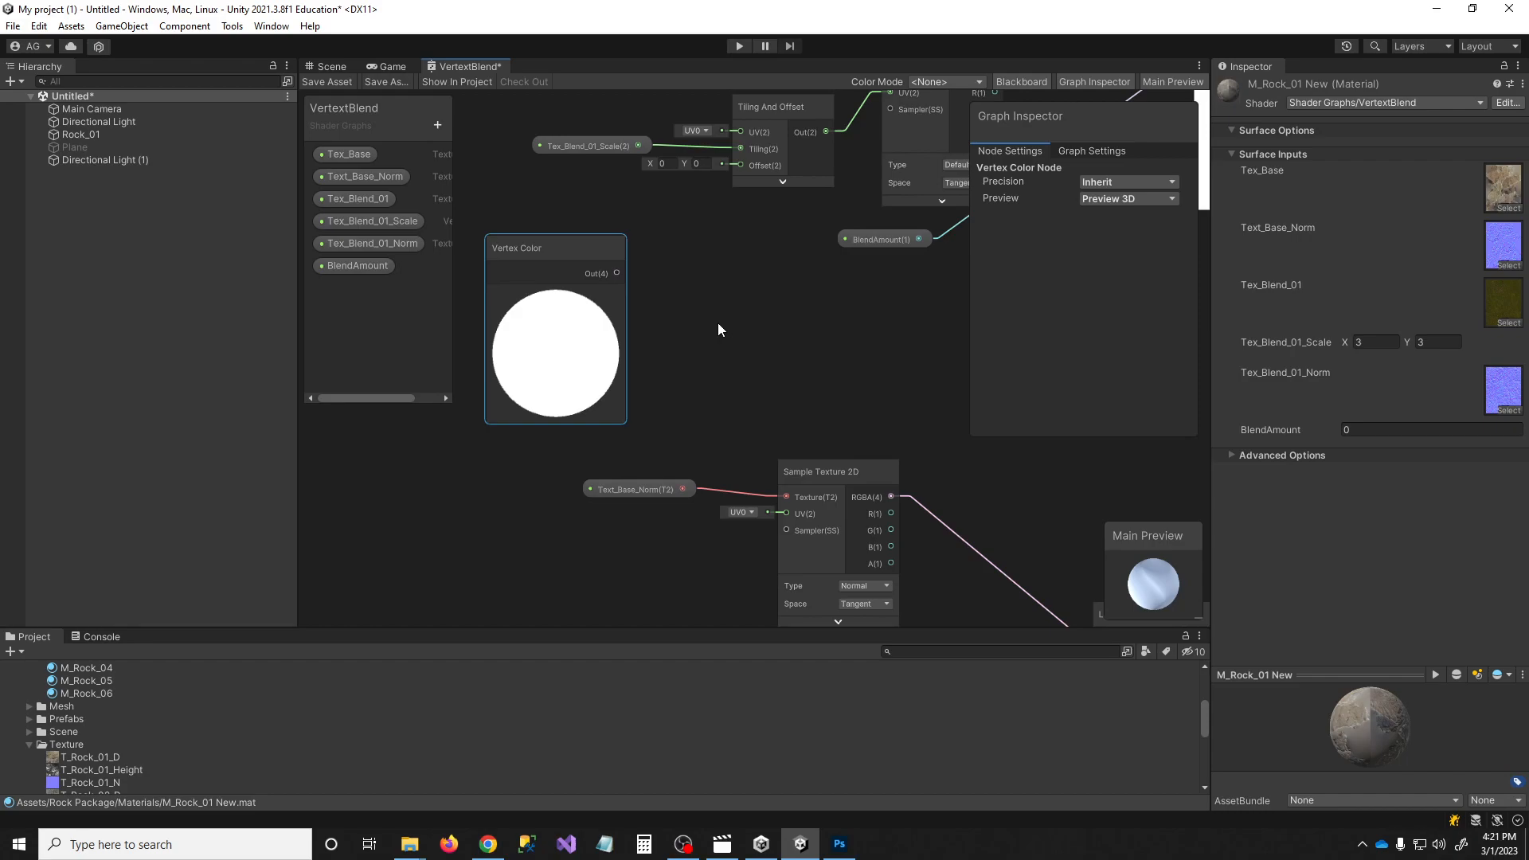
# Feed the Vertex Color output into a new Split node, tidy both nodes and collapse the Vertex Color preview
pyautogui.moveTo(617, 273); pyautogui.dragTo(727, 322)
pyautogui.write('split')
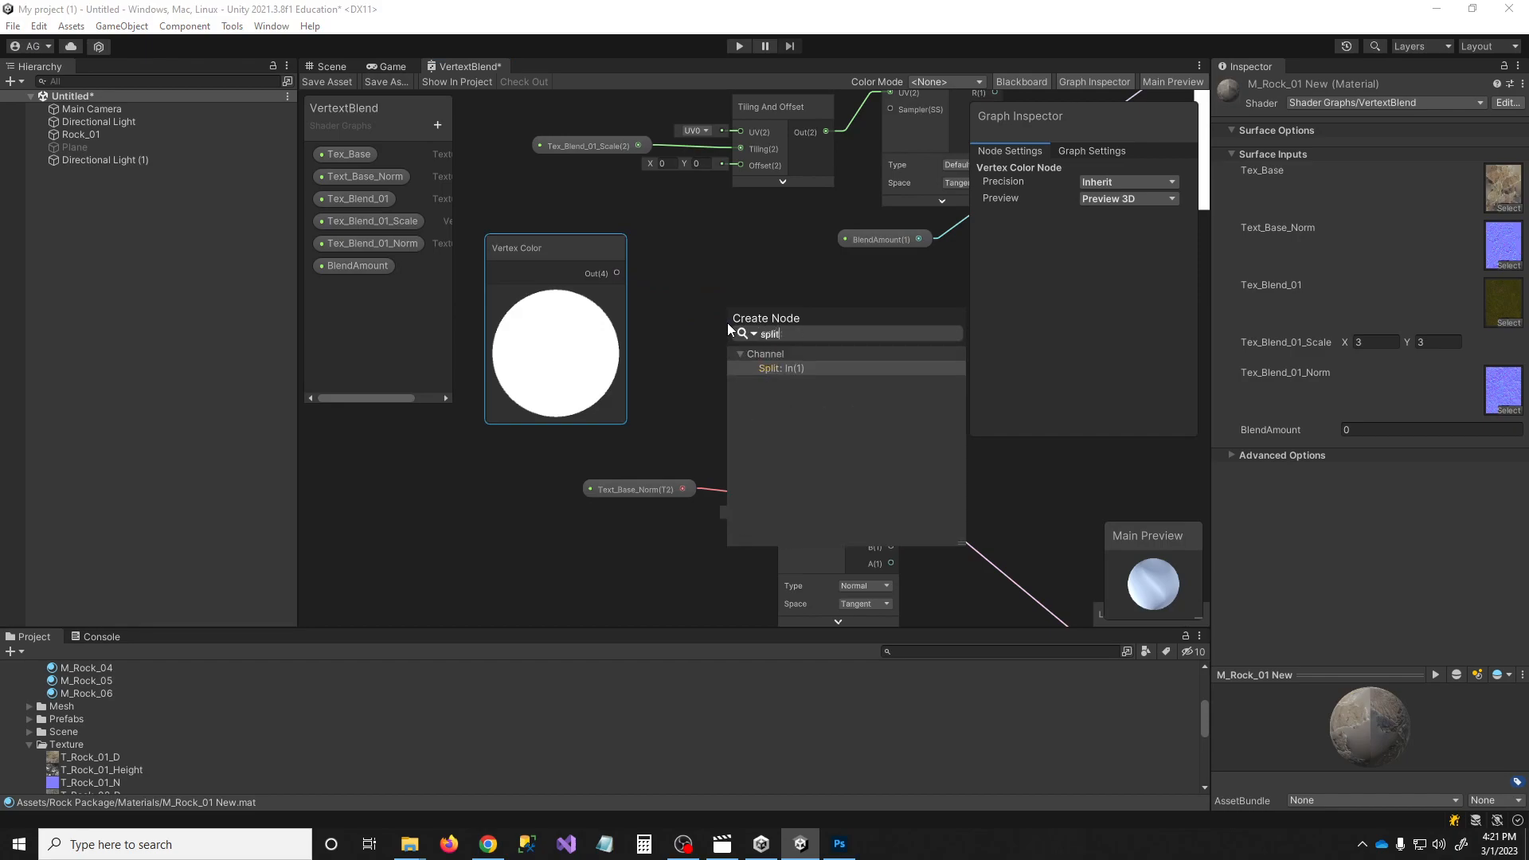
pyautogui.click(798, 367)
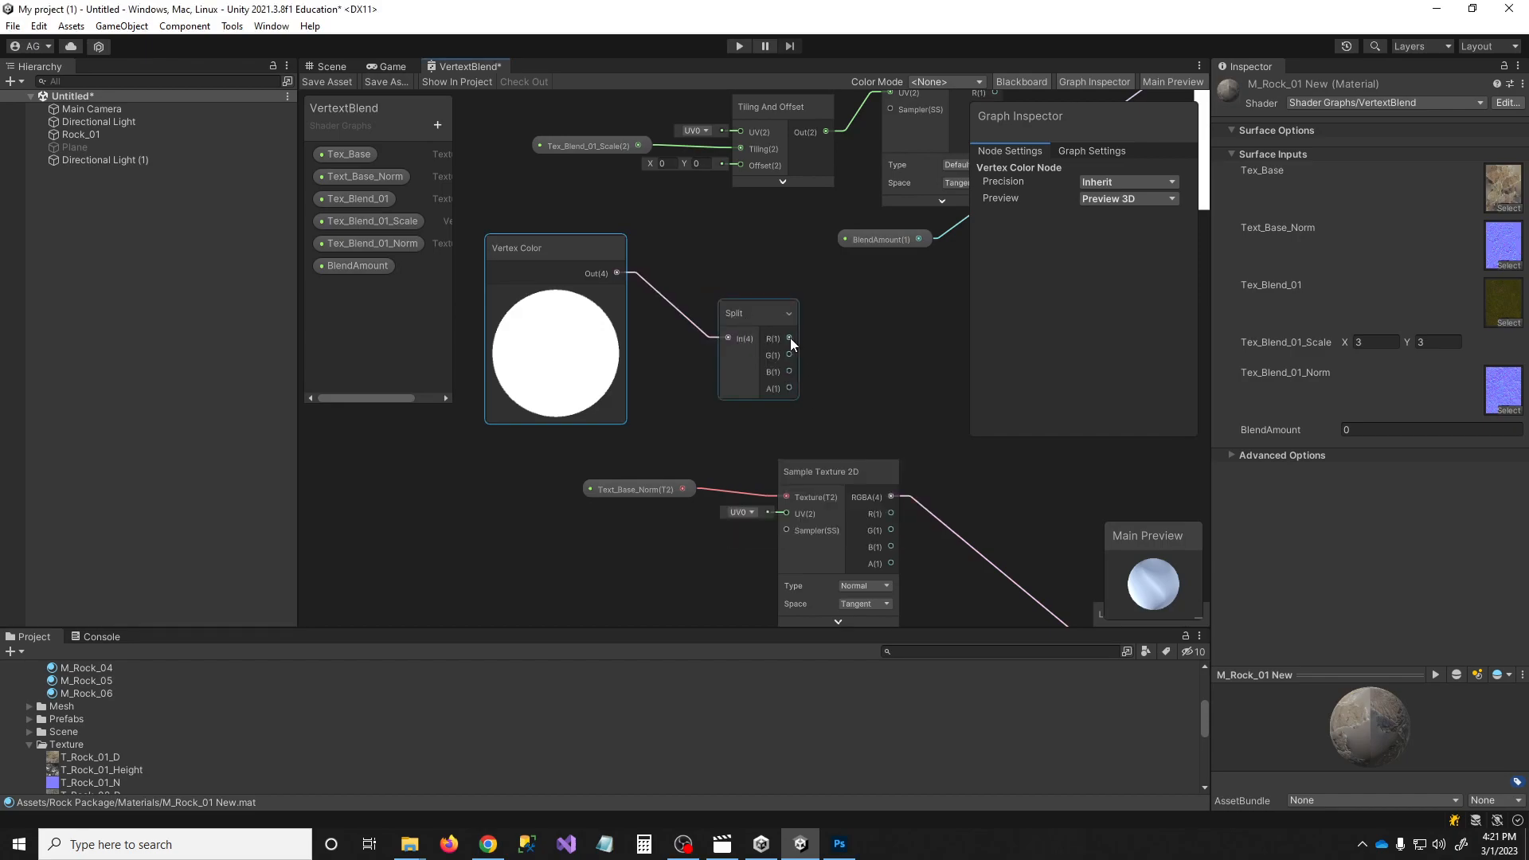
pyautogui.moveTo(847, 402); pyautogui.dragTo(816, 398, button='middle')
pyautogui.scroll(-2, 741, 370)
pyautogui.moveTo(714, 356); pyautogui.dragTo(696, 349)
pyautogui.moveTo(609, 320); pyautogui.dragTo(520, 295)
pyautogui.click(534, 313)
# Feed the Split node's R output into the A input of a new Multiply node and collapse its preview
pyautogui.moveTo(685, 316); pyautogui.dragTo(807, 332)
pyautogui.scroll(3, 634, 322)
pyautogui.scroll(-1, 661, 333)
pyautogui.write('mul')
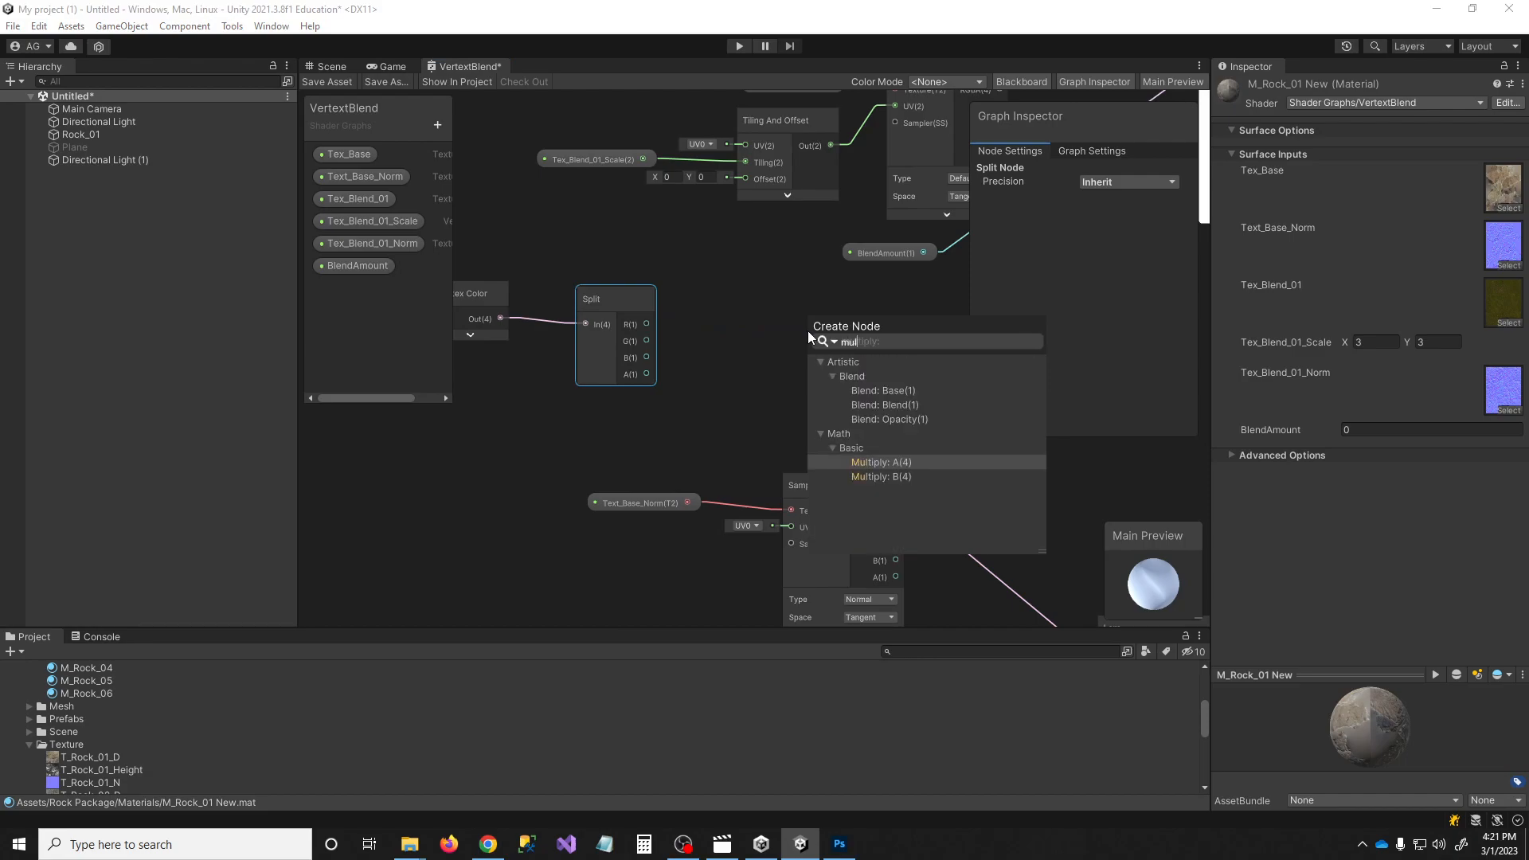
pyautogui.click(876, 461)
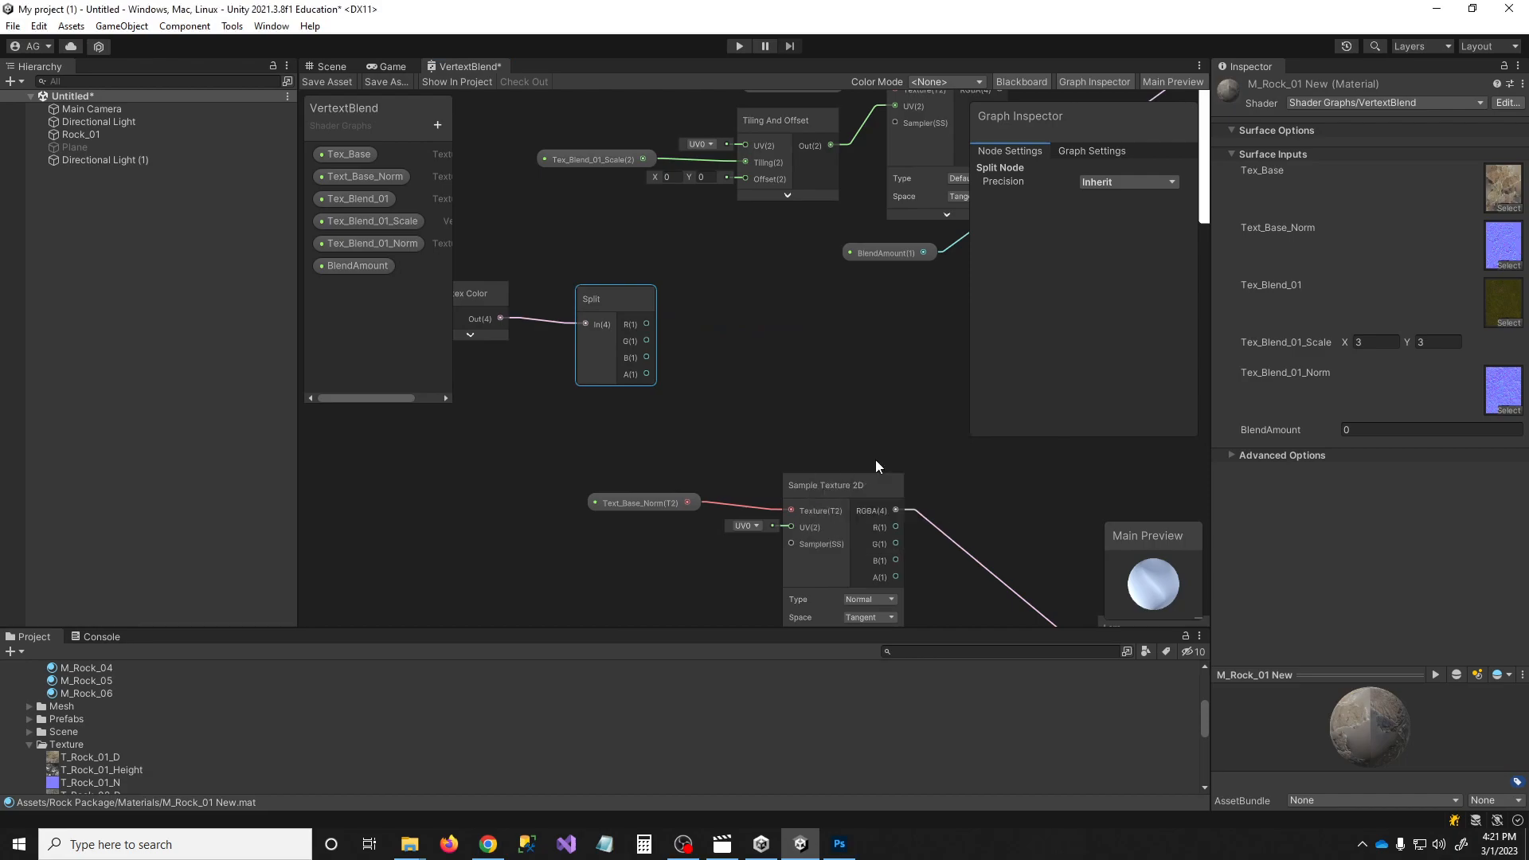
pyautogui.click(869, 386)
pyautogui.moveTo(864, 317); pyautogui.dragTo(880, 310)
# Place BlendAmount below the Split node, connect it to Multiply's B input and remove its link to the color Lerp
pyautogui.moveTo(880, 254); pyautogui.dragTo(818, 365)
pyautogui.moveTo(828, 433); pyautogui.dragTo(672, 425, button='middle')
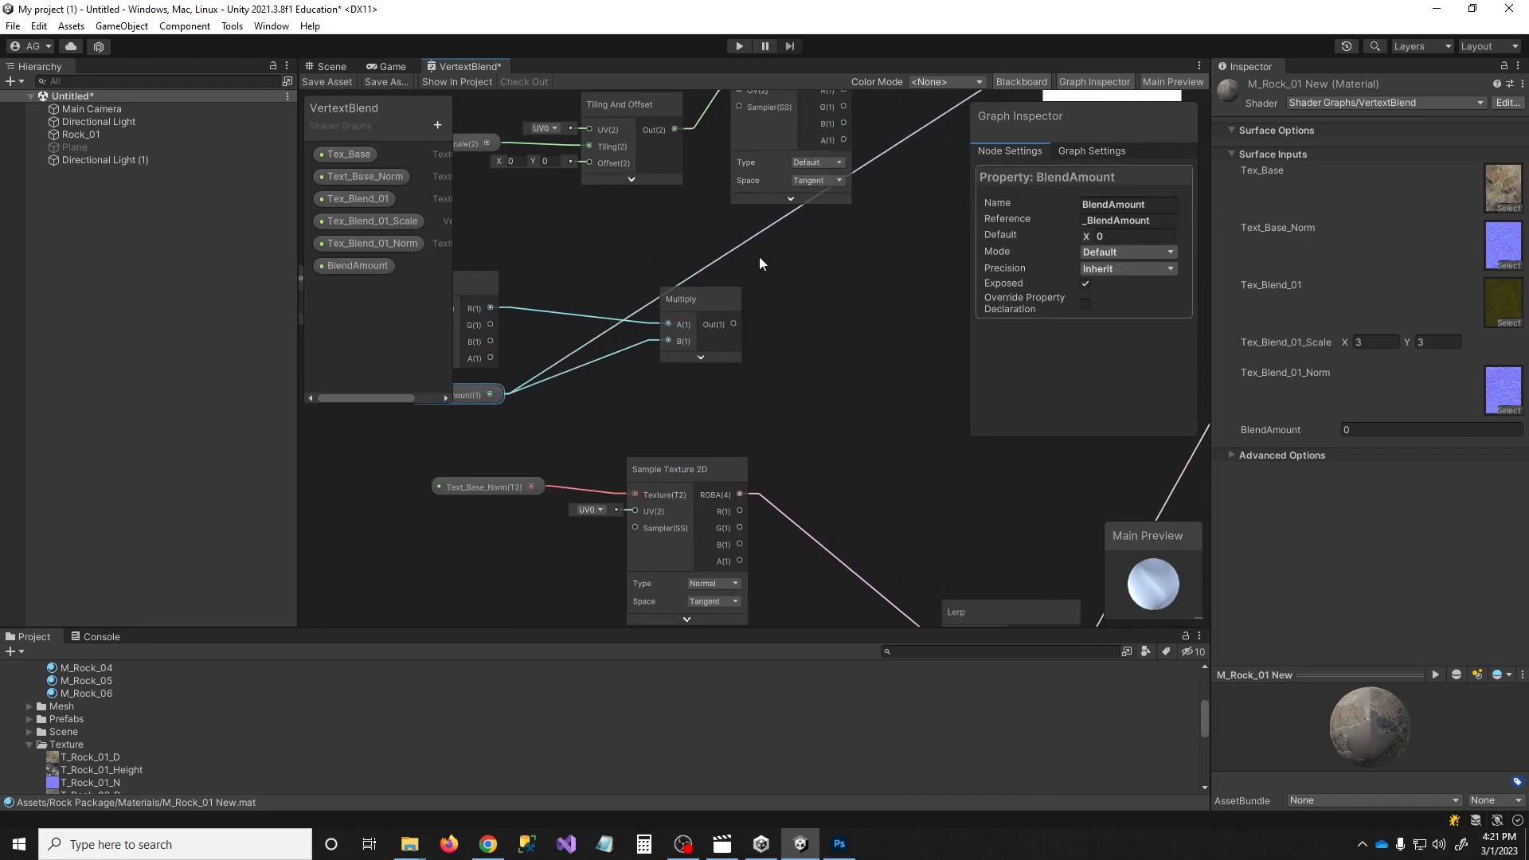
pyautogui.click(747, 241)
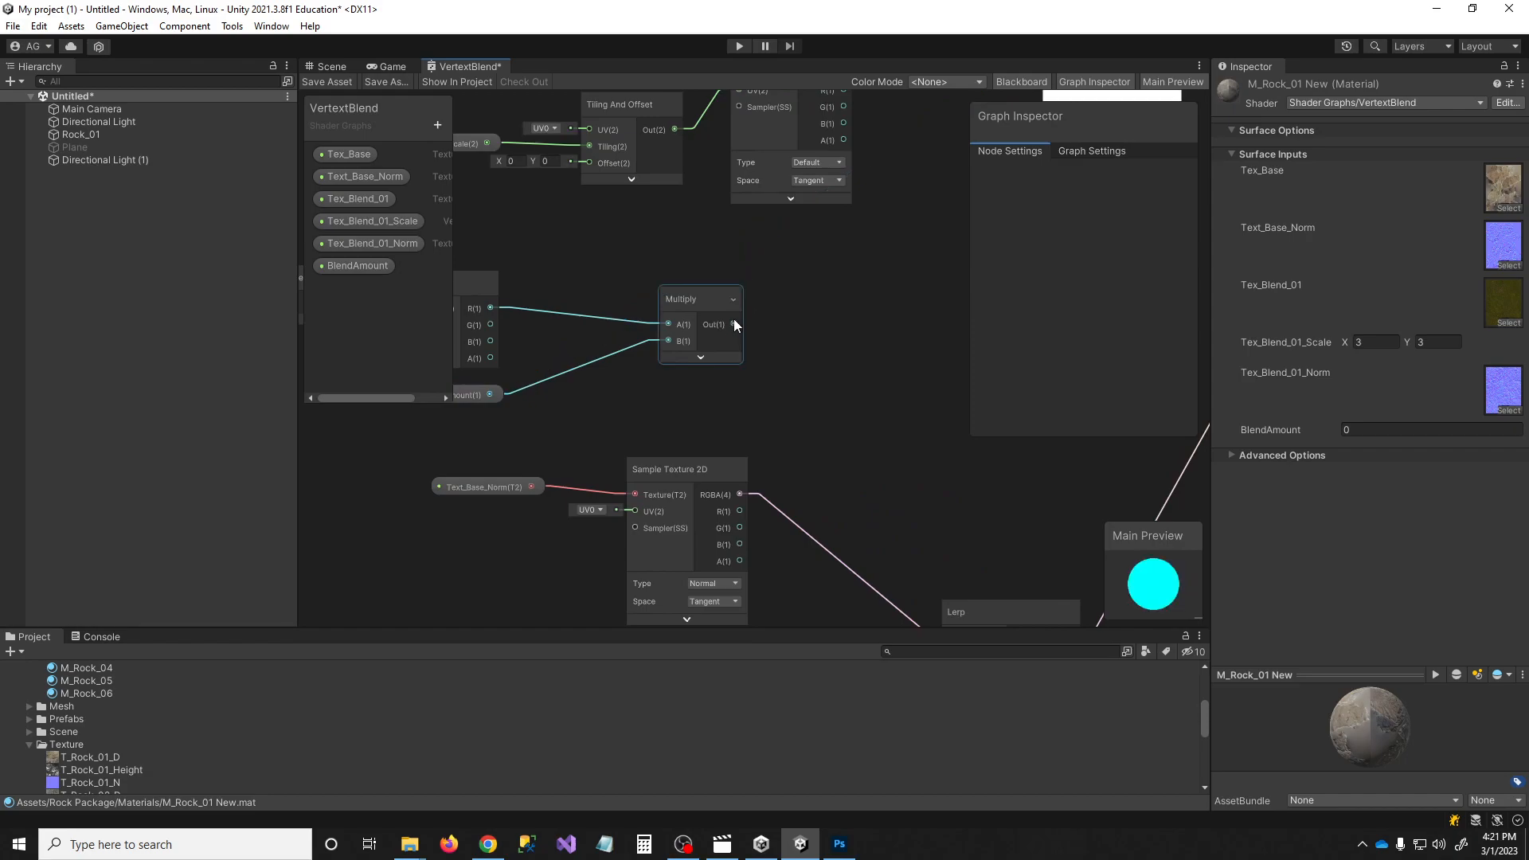
# Feed the Multiply output into the In port of a new Clamp node, collapse its preview and arrange both nodes
pyautogui.moveTo(734, 325); pyautogui.dragTo(805, 324)
pyautogui.write('clam')
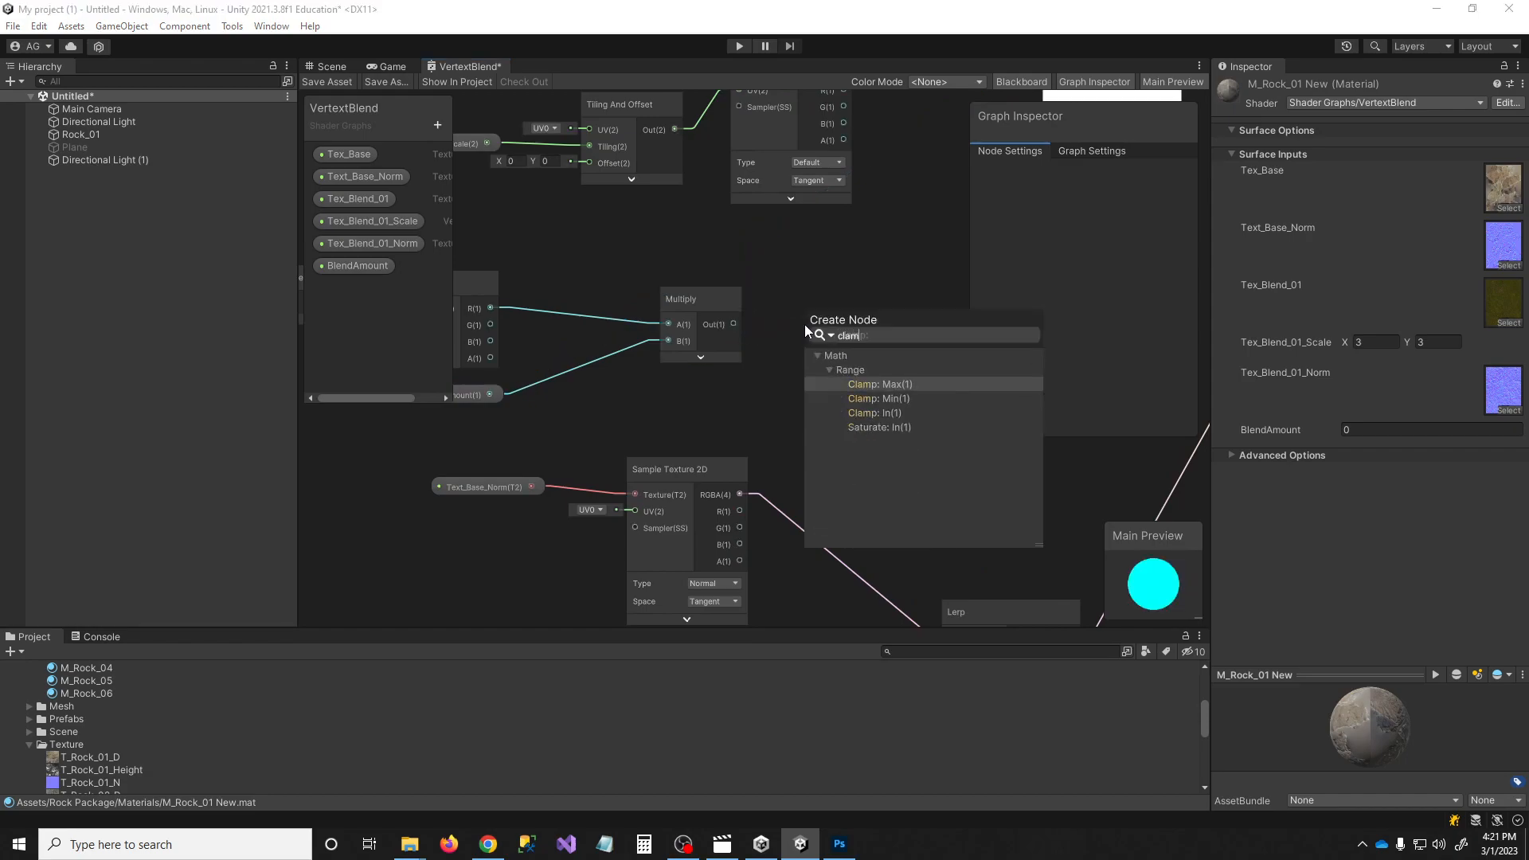
pyautogui.click(880, 413)
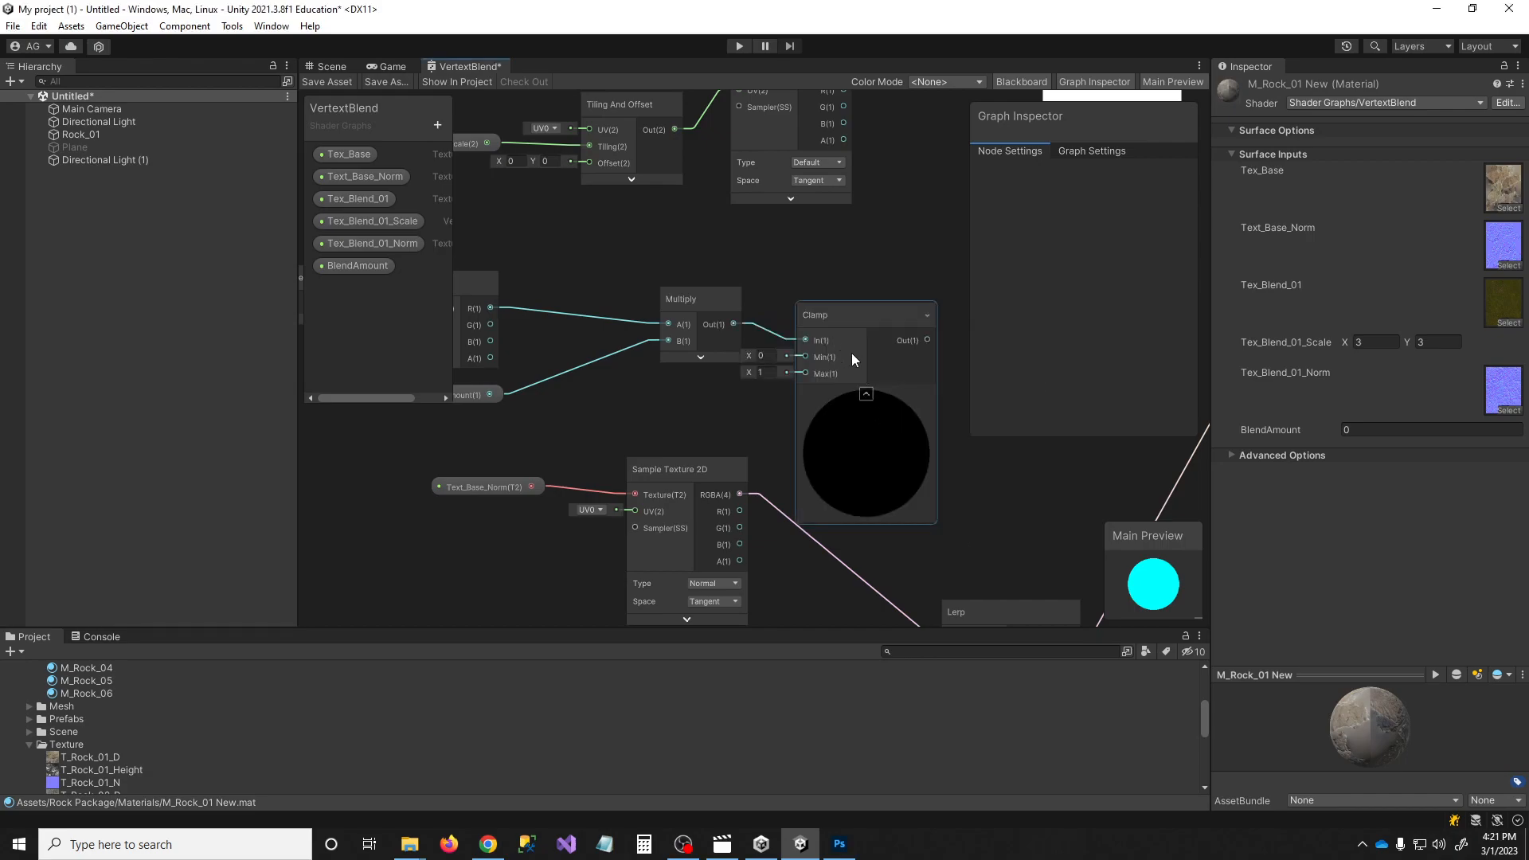
pyautogui.moveTo(852, 352); pyautogui.dragTo(872, 325)
pyautogui.moveTo(695, 298); pyautogui.dragTo(654, 295)
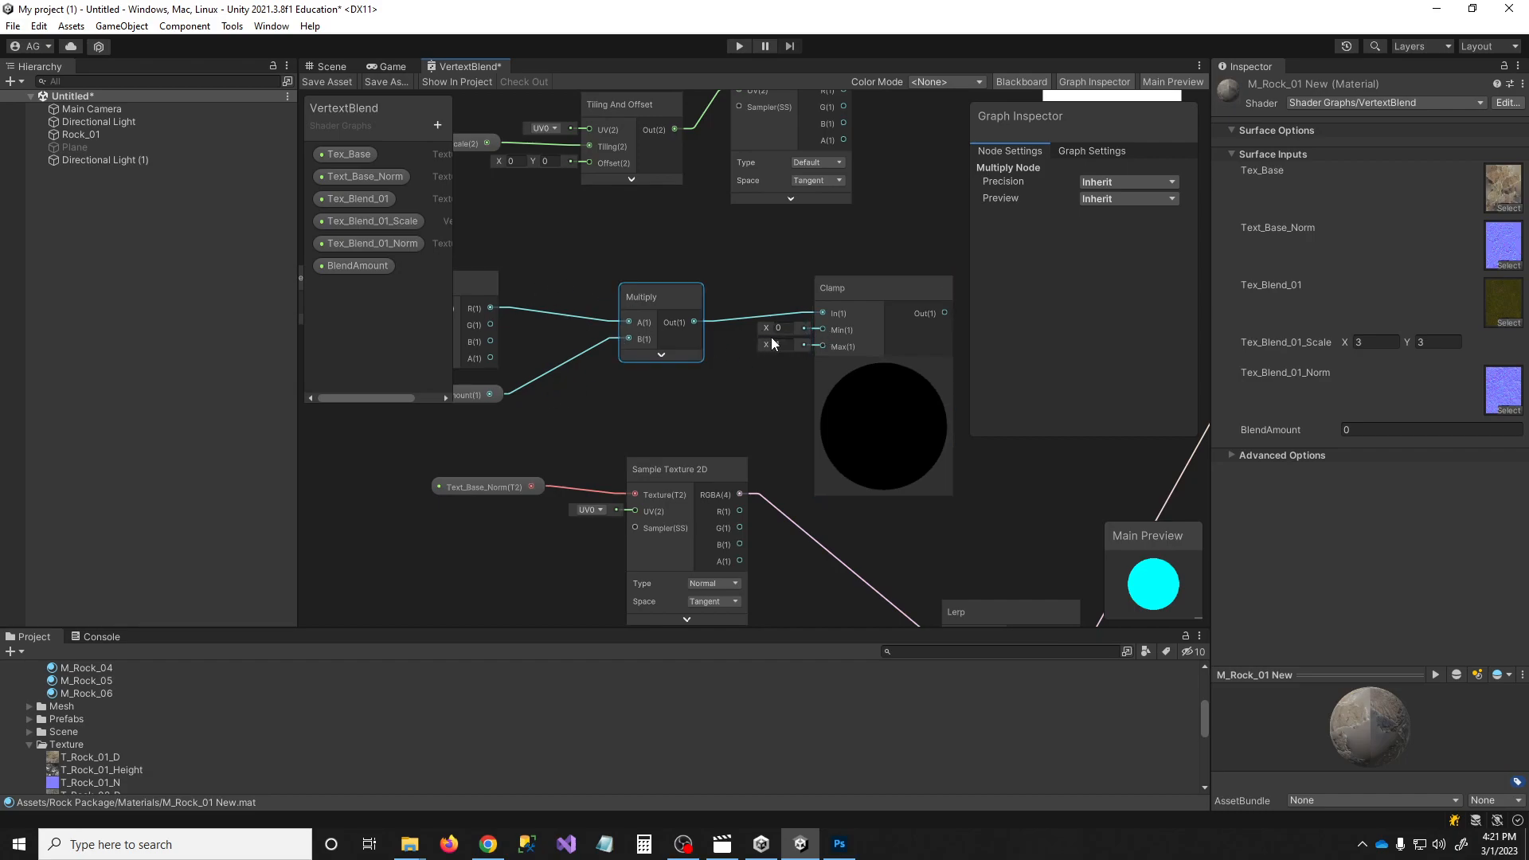
pyautogui.moveTo(804, 414); pyautogui.dragTo(722, 429, button='middle')
pyautogui.click(801, 383)
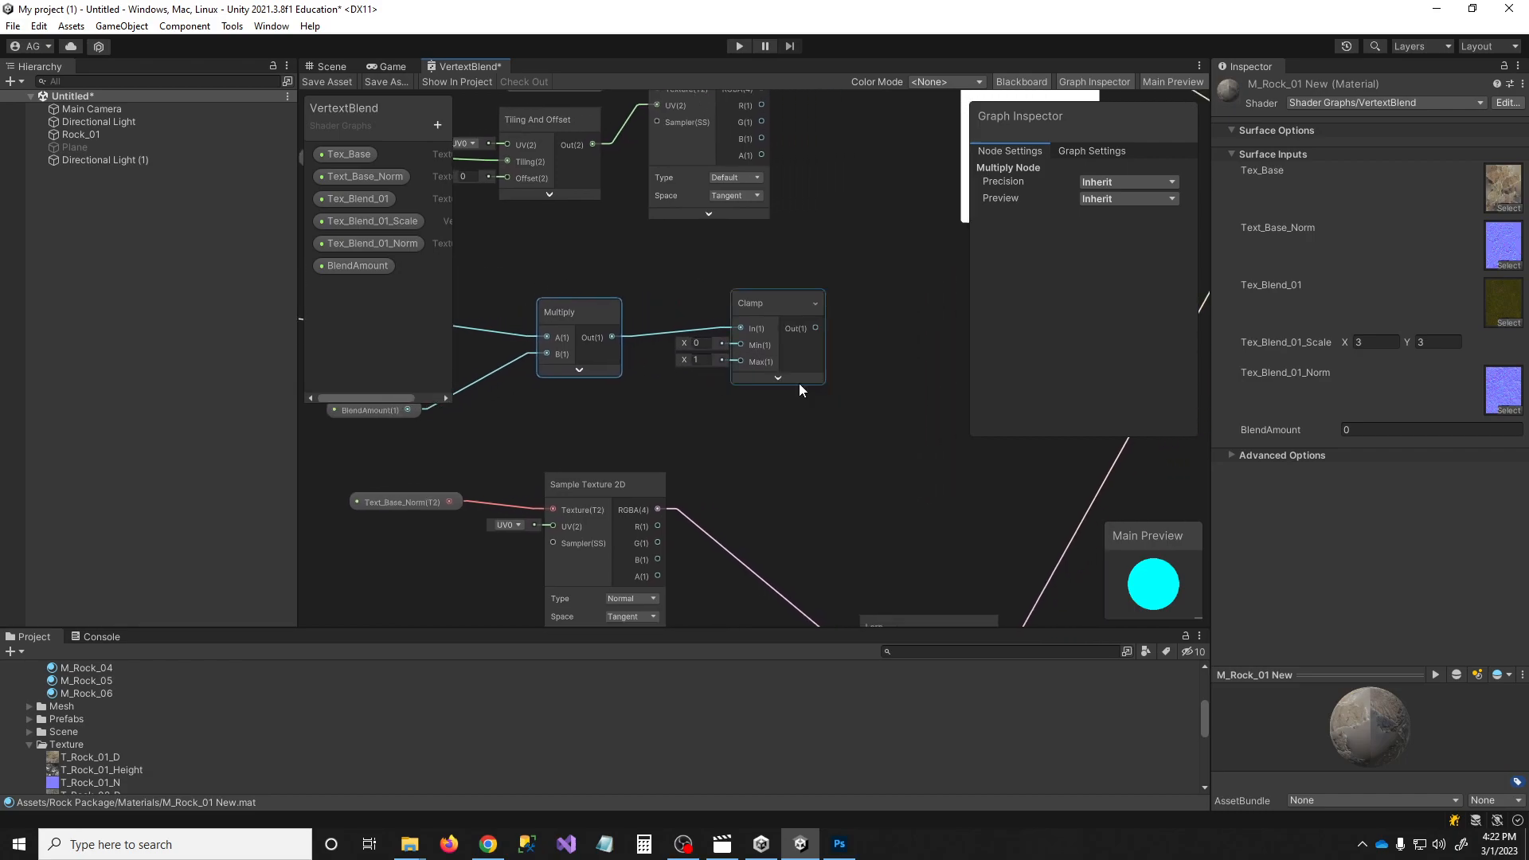
pyautogui.moveTo(767, 311); pyautogui.dragTo(739, 328)
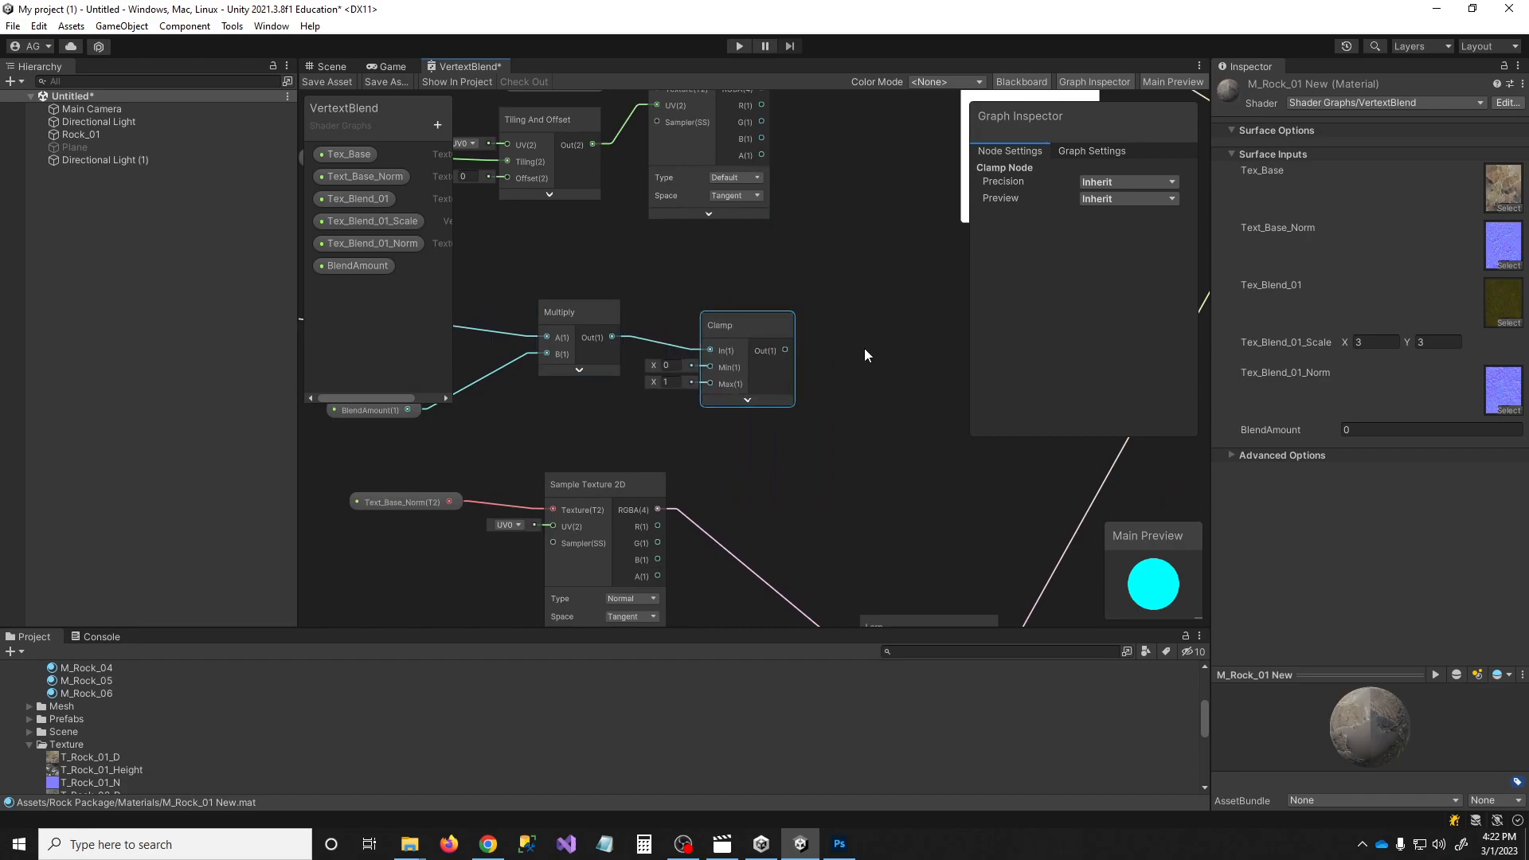
# Connect the Clamp node's output to the T input of the color Lerp node
pyautogui.scroll(-1, 788, 319)
pyautogui.moveTo(824, 322); pyautogui.dragTo(699, 433, button='middle')
pyautogui.scroll(-2, 775, 331)
pyautogui.scroll(2, 760, 331)
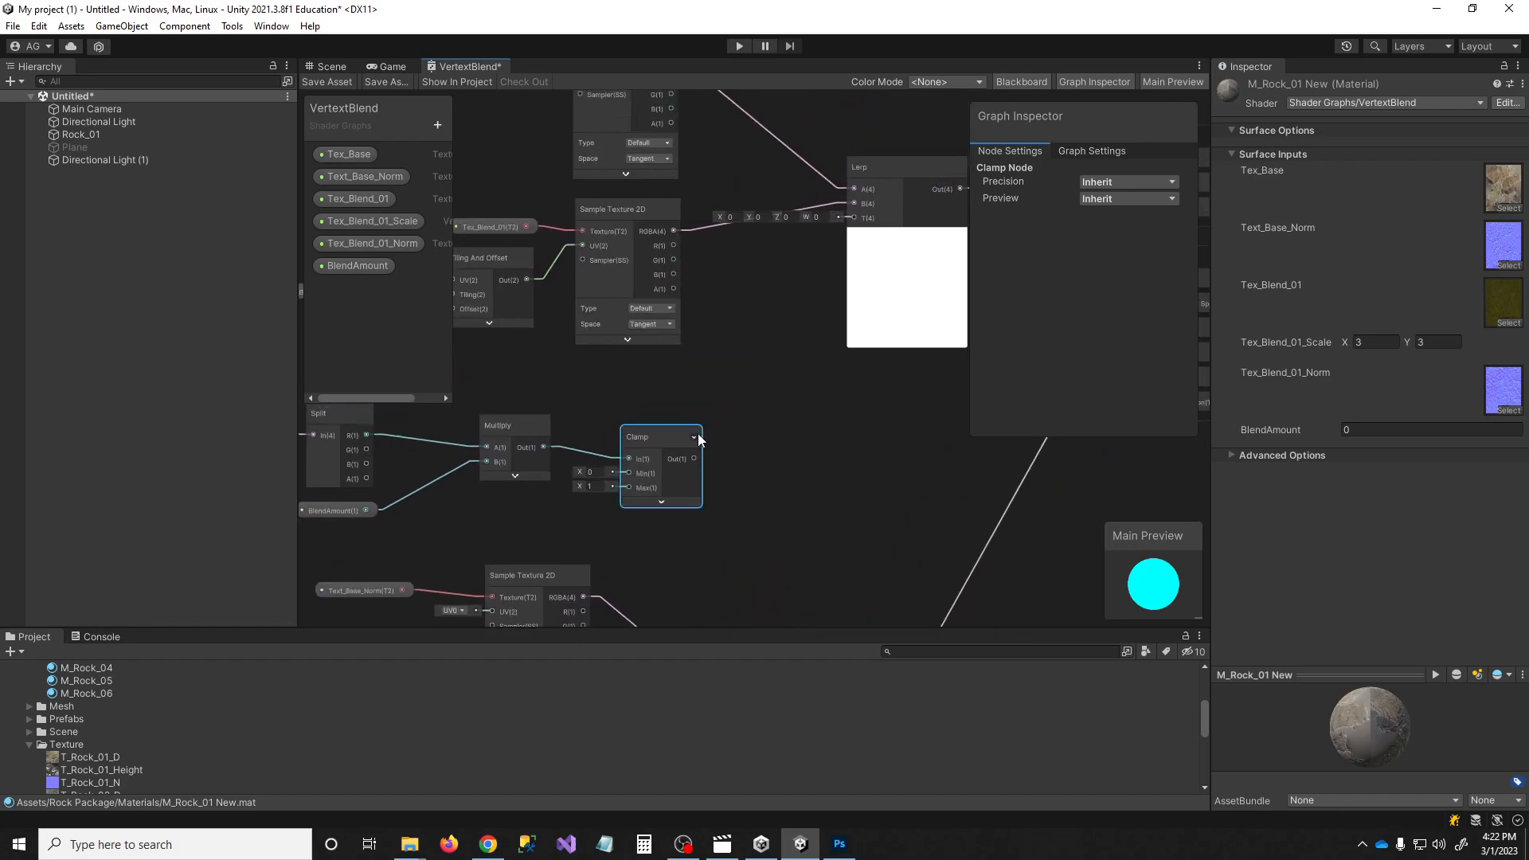
pyautogui.moveTo(698, 459); pyautogui.dragTo(854, 221)
# Connect the Clamp output to the normal Lerp's T input and delete the BlendAmount node that fed it
pyautogui.moveTo(802, 414); pyautogui.dragTo(789, 225, button='middle')
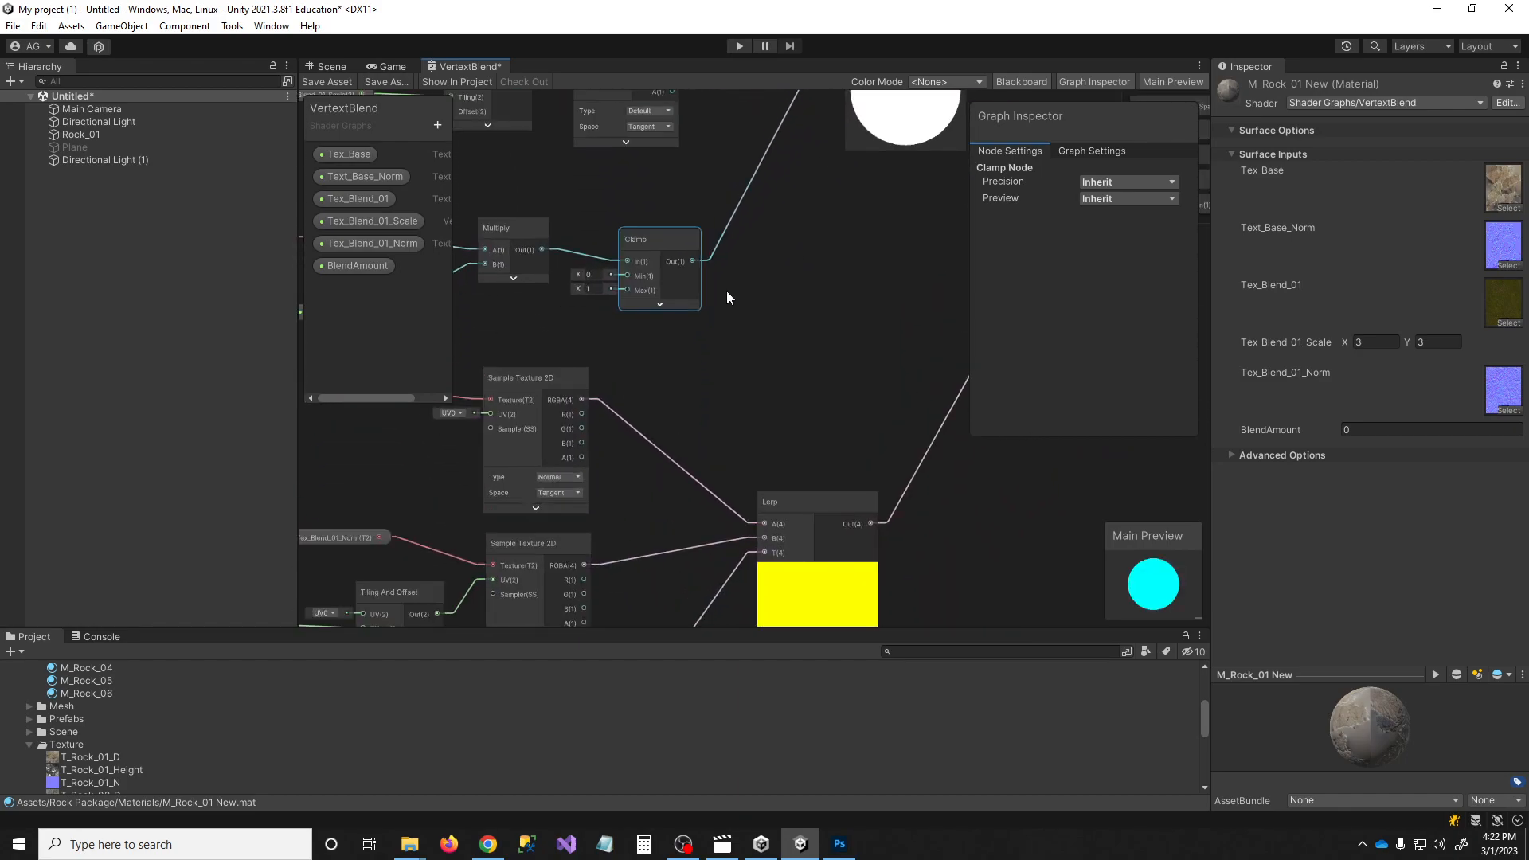
pyautogui.scroll(-2, 796, 329)
pyautogui.moveTo(797, 330); pyautogui.dragTo(855, 313, button='middle')
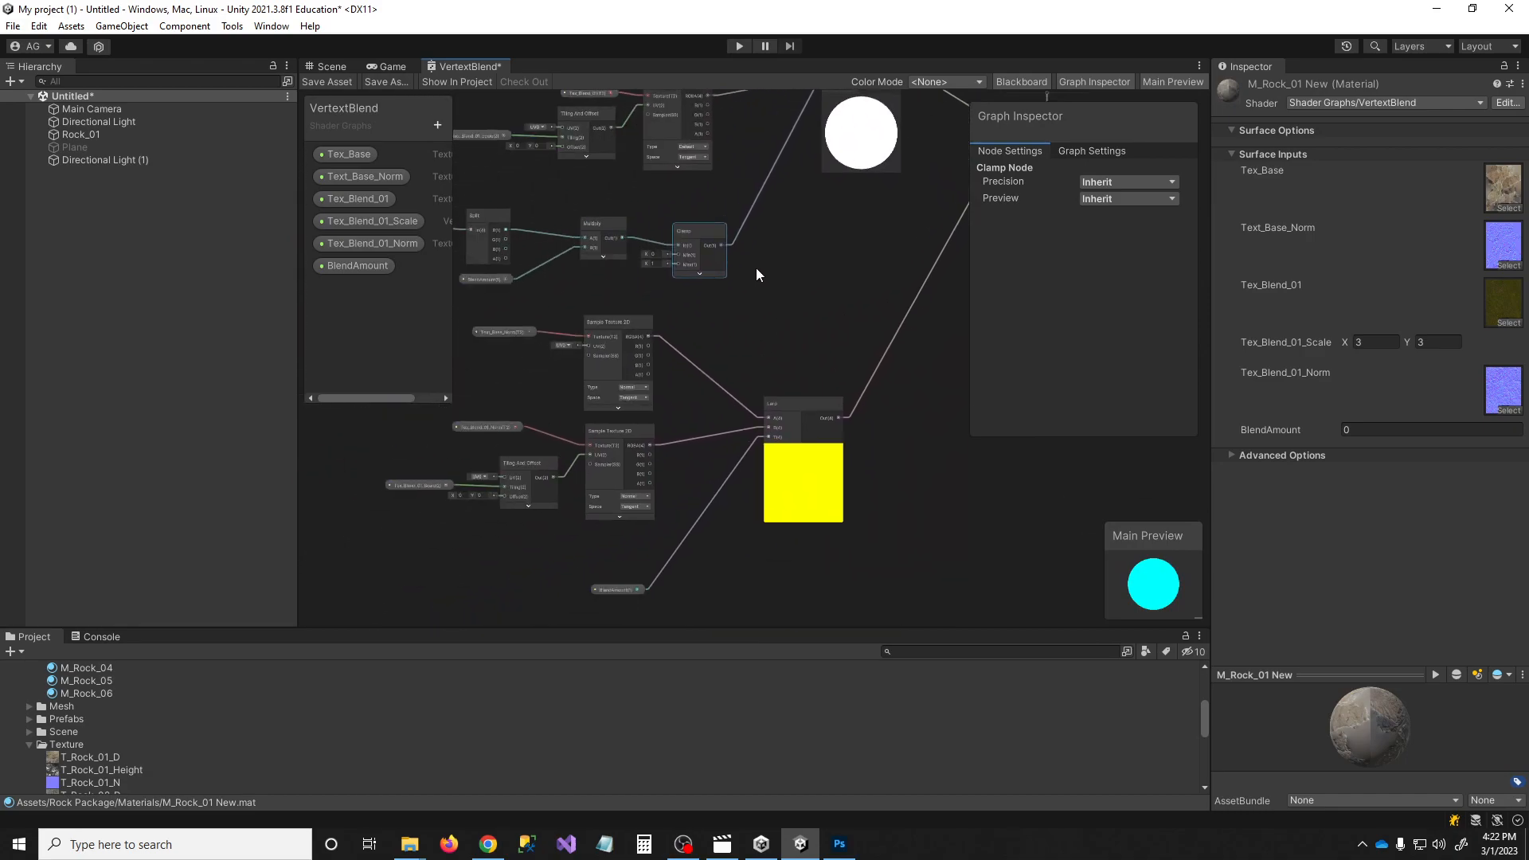
pyautogui.scroll(2, 729, 250)
pyautogui.moveTo(783, 503); pyautogui.dragTo(780, 498)
pyautogui.moveTo(735, 550); pyautogui.dragTo(771, 430, button='middle')
pyautogui.click(624, 573)
pyautogui.press('Delete')
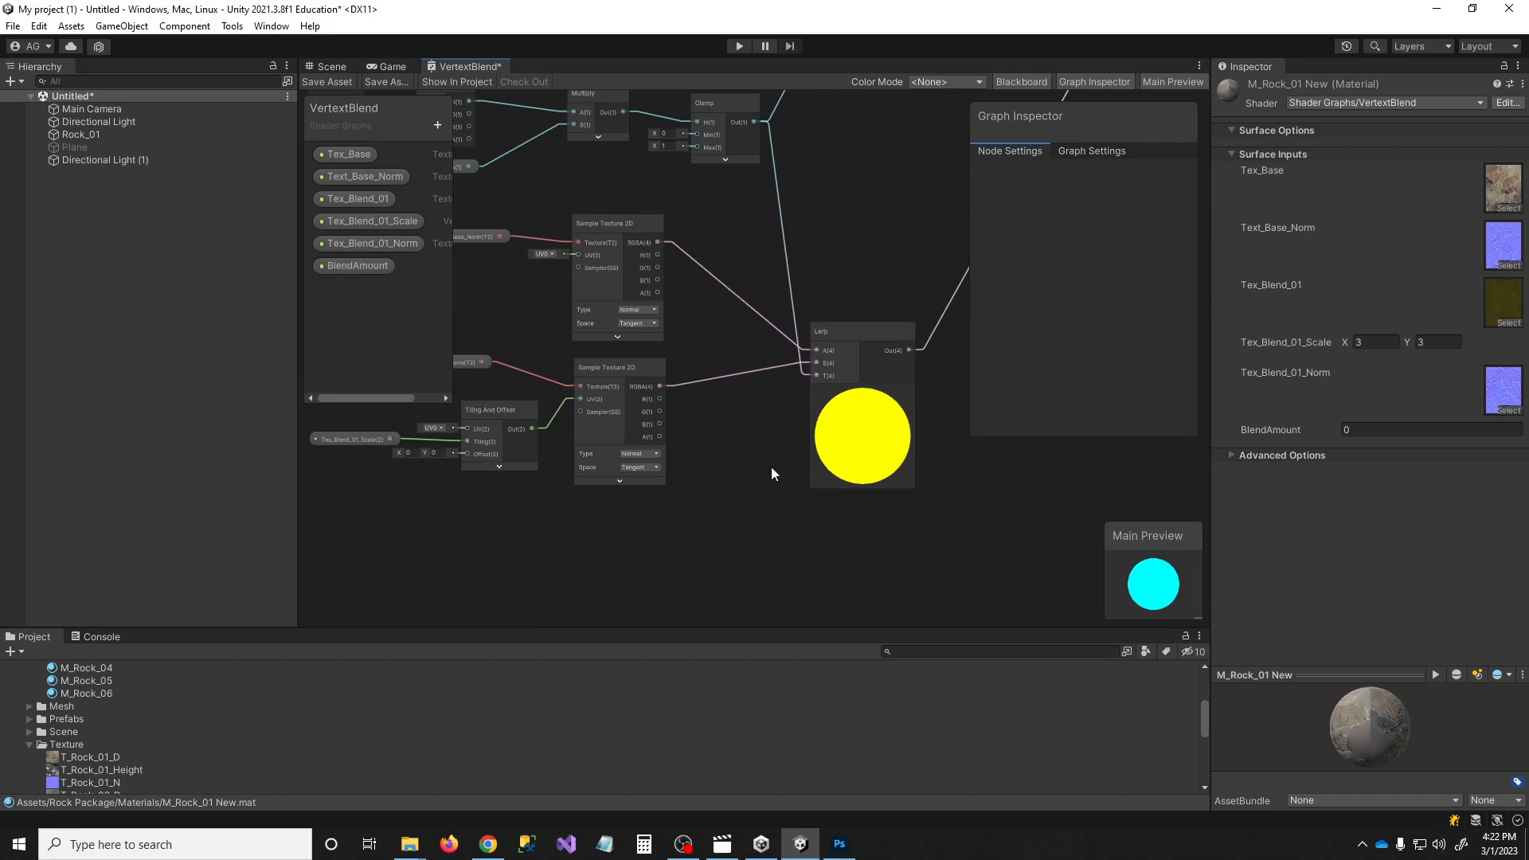
# Save the VertexBlend graph asset and return to the Scene view
pyautogui.moveTo(823, 362); pyautogui.dragTo(671, 578, button='middle')
pyautogui.click(325, 81)
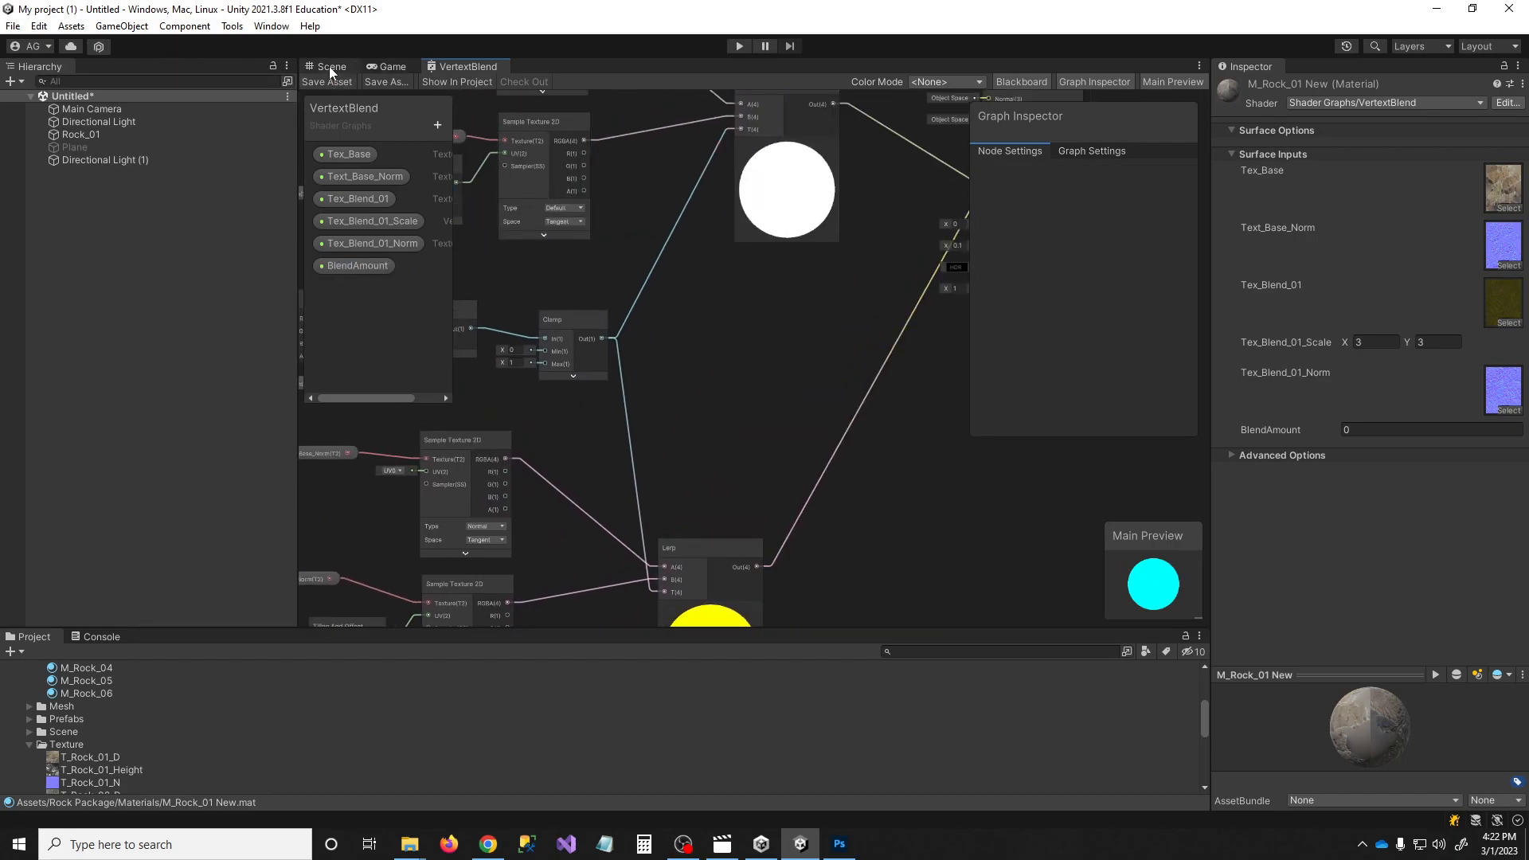
pyautogui.click(329, 67)
pyautogui.moveTo(1309, 430)
pyautogui.mouseDown()
pyautogui.moveTo(1392, 428)
pyautogui.moveTo(1303, 435)
pyautogui.moveTo(1341, 430)
pyautogui.moveTo(1322, 430)
pyautogui.mouseUp()
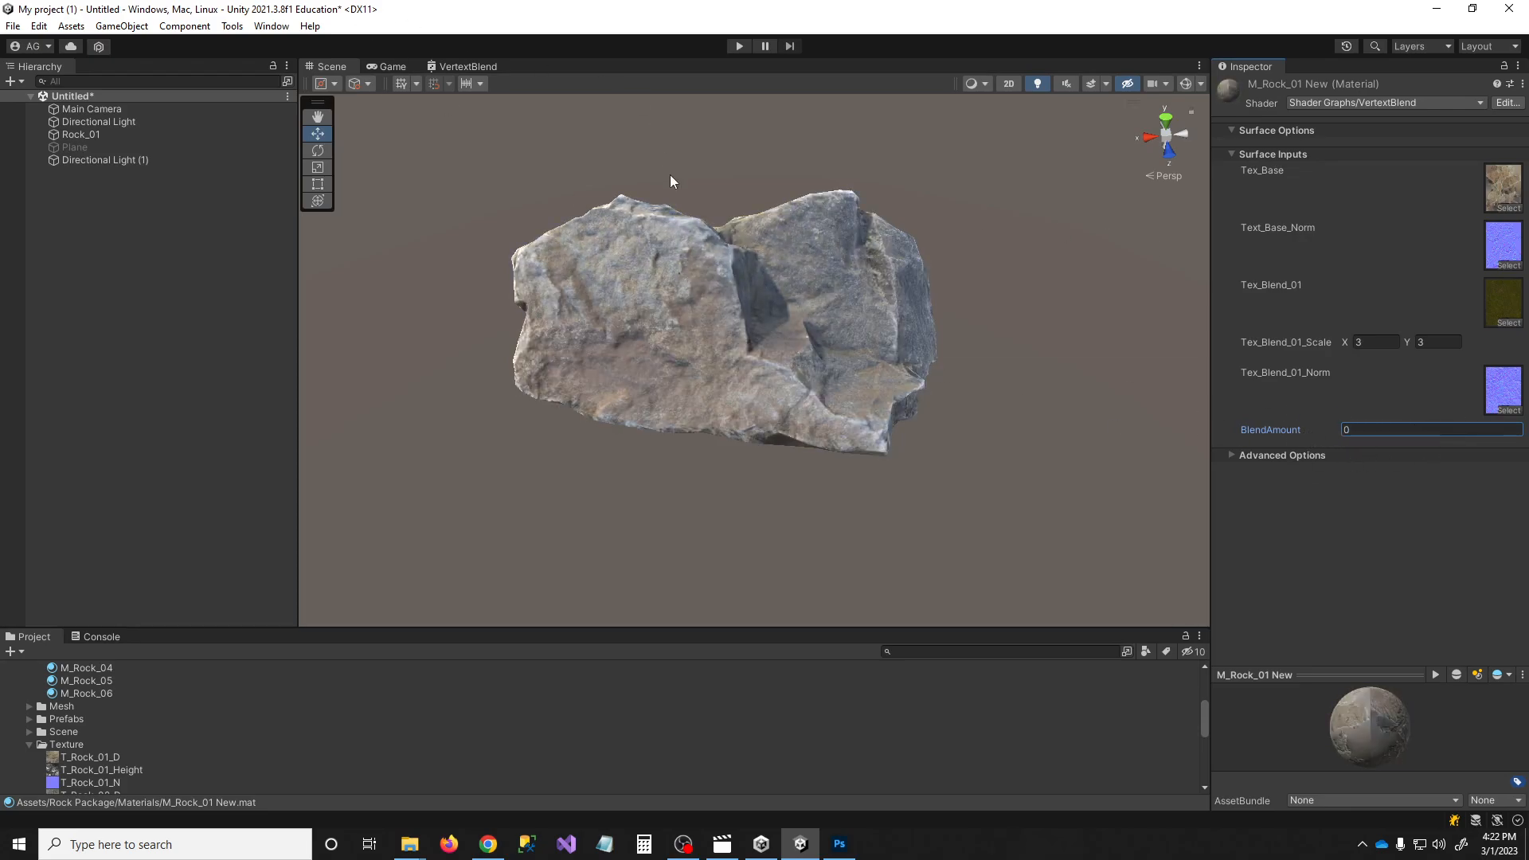
# Remove the Polybrush Mesh component and its painted data from Rock_01
pyautogui.click(860, 341)
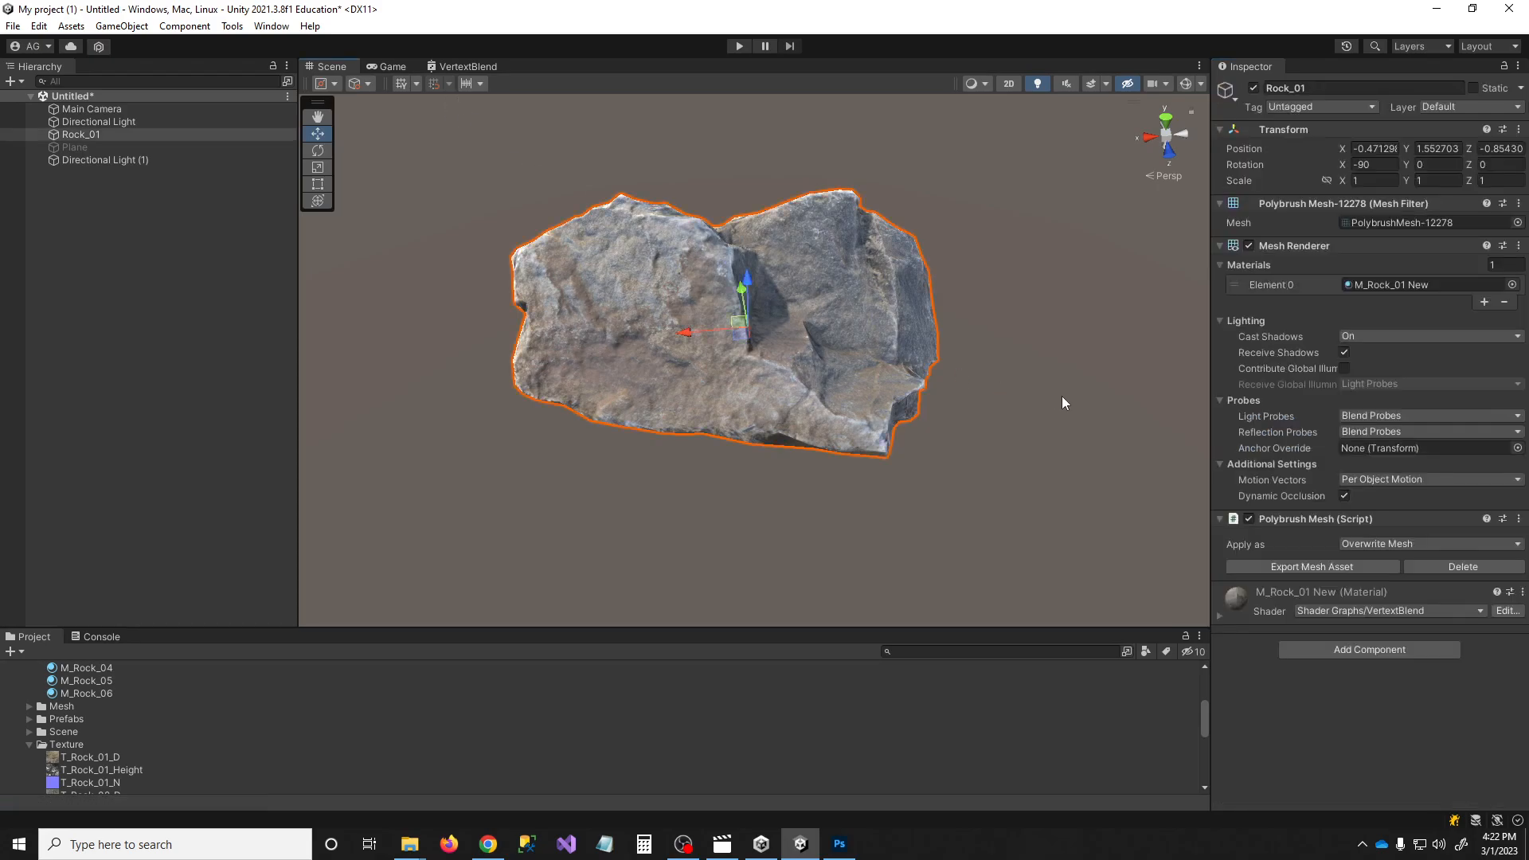
pyautogui.click(1460, 569)
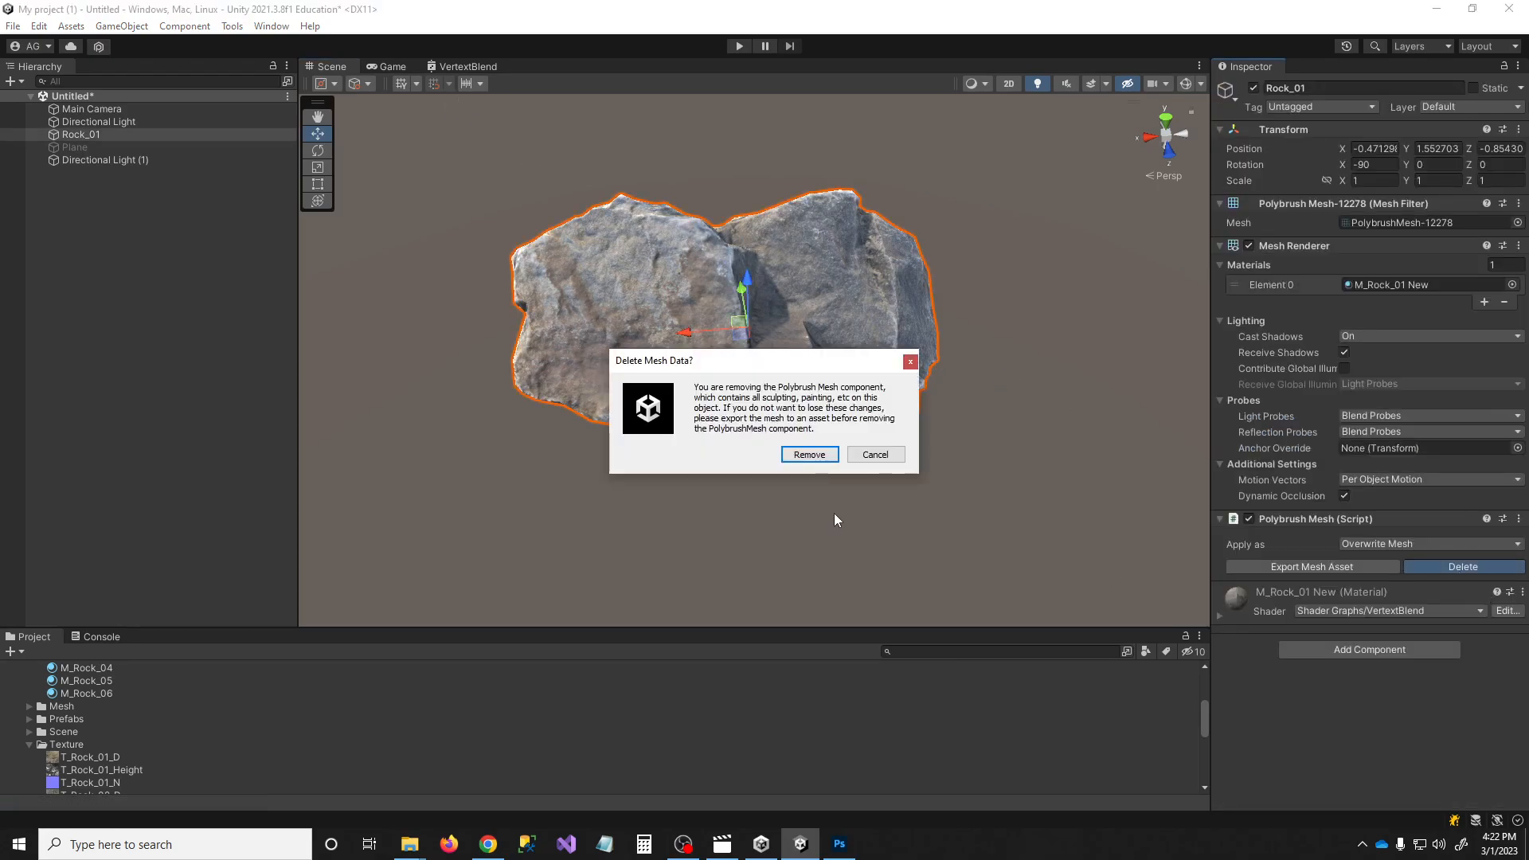
pyautogui.click(810, 456)
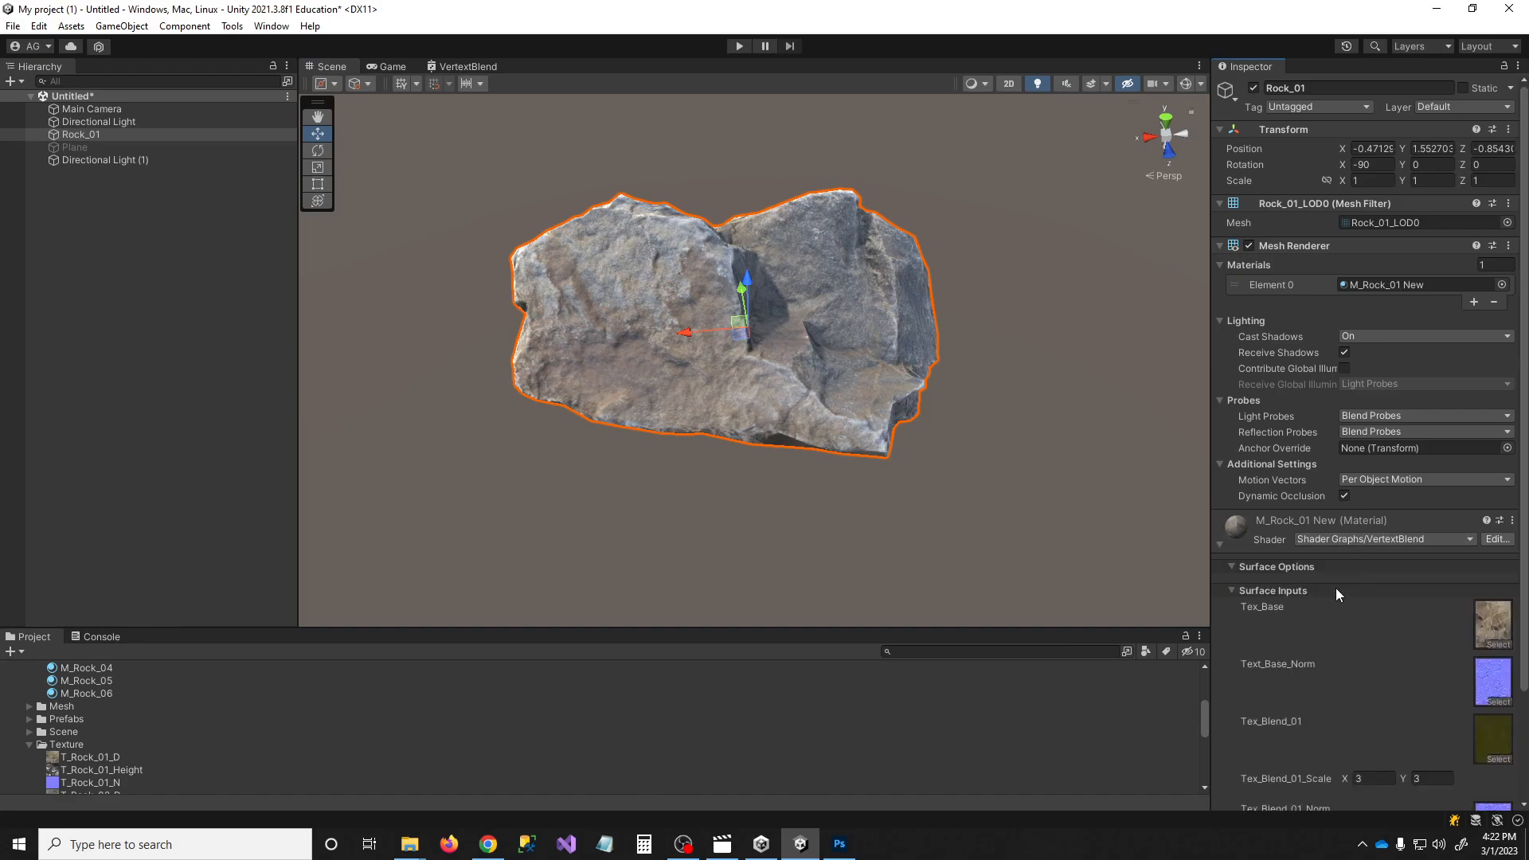
# Set the M_Rock_01 New material's BlendAmount to 1
pyautogui.scroll(-3, 1336, 605)
pyautogui.moveTo(1302, 738)
pyautogui.mouseDown()
pyautogui.moveTo(1355, 738)
pyautogui.moveTo(1306, 745)
pyautogui.mouseUp()
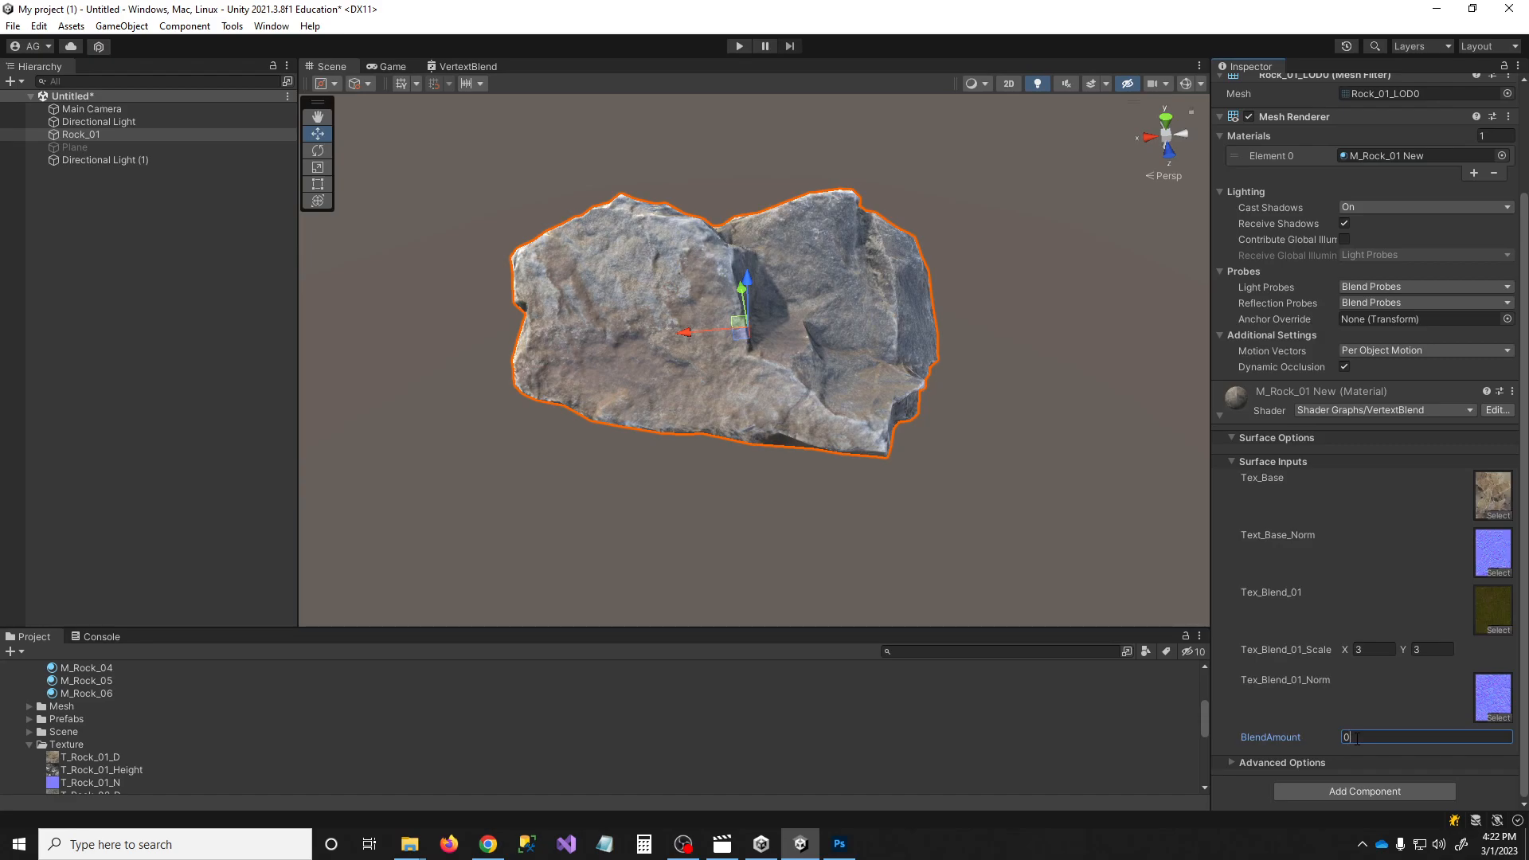
pyautogui.write('1')
# Open Polybrush, place its window beside the rock and switch it to vertex color painting
pyautogui.moveTo(838, 385); pyautogui.dragTo(936, 428, button='middle')
pyautogui.moveTo(814, 337); pyautogui.dragTo(598, 229, button='middle')
pyautogui.click(237, 29)
pyautogui.moveTo(278, 46)
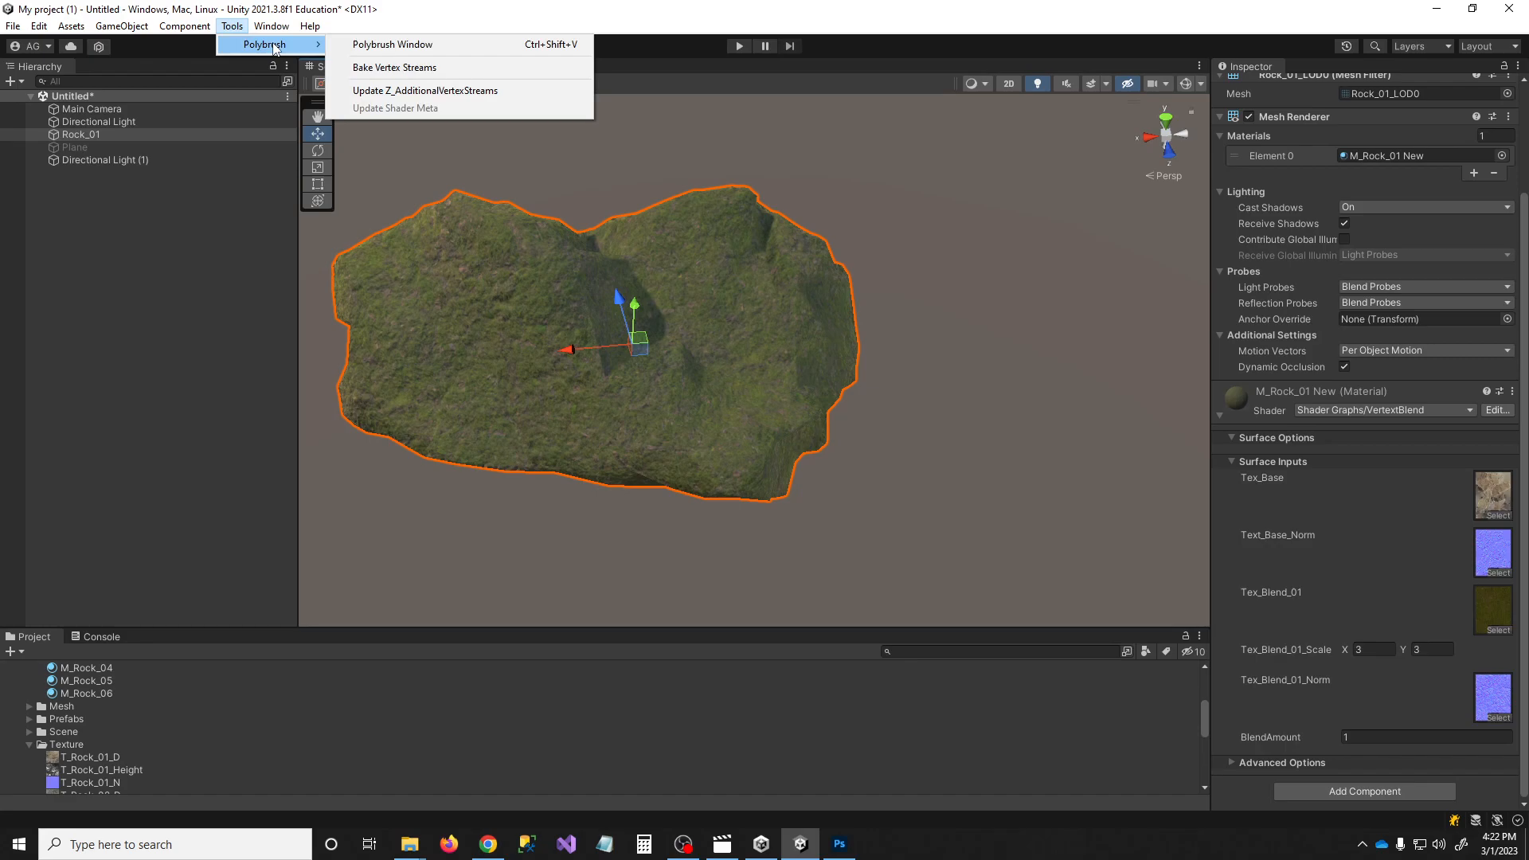
pyautogui.click(394, 45)
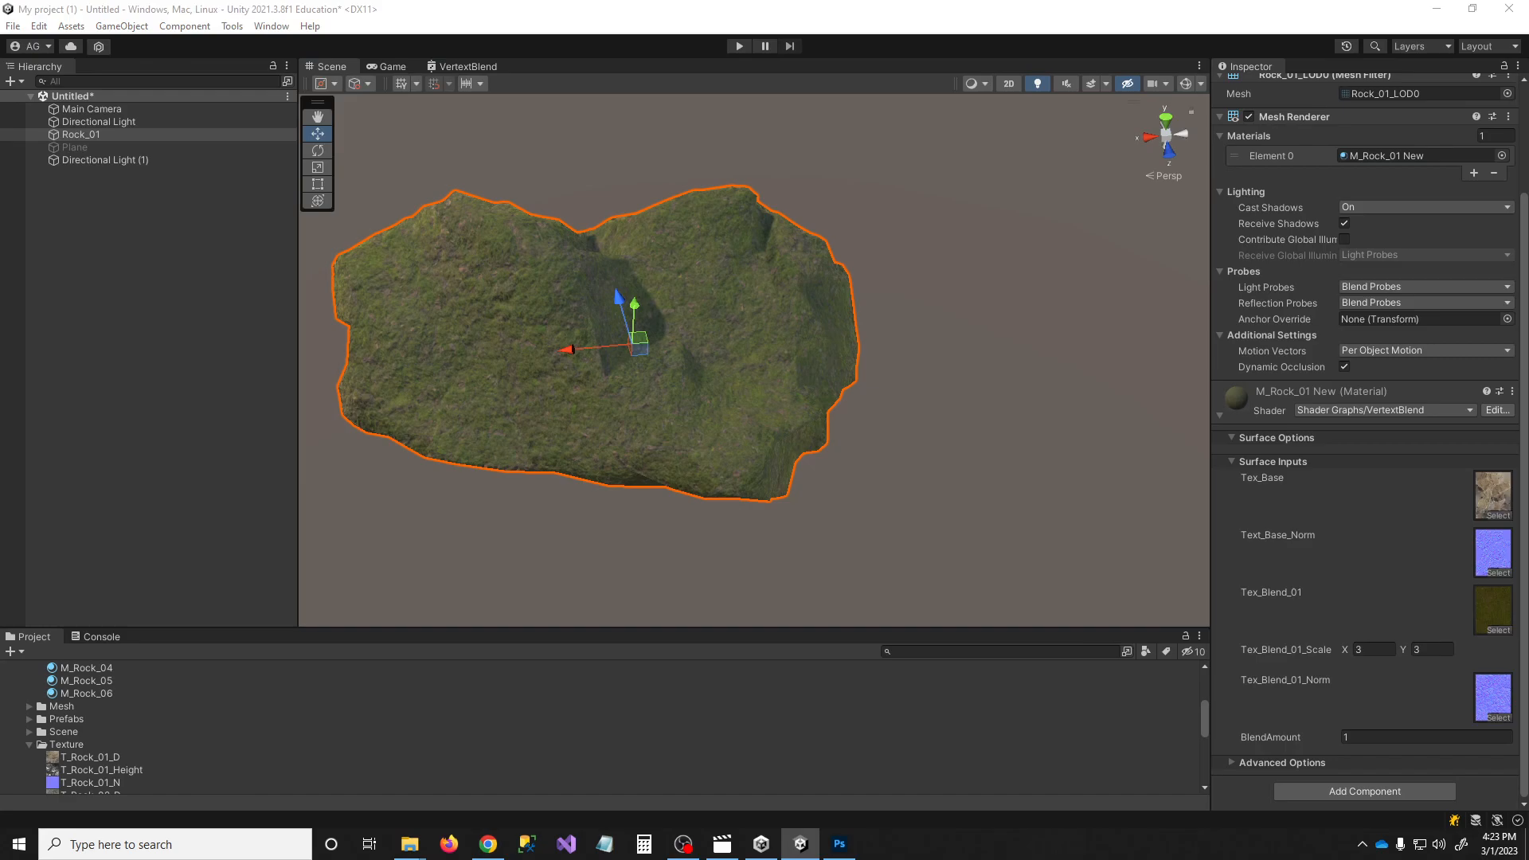
pyautogui.moveTo(275, 150); pyautogui.dragTo(1029, 156)
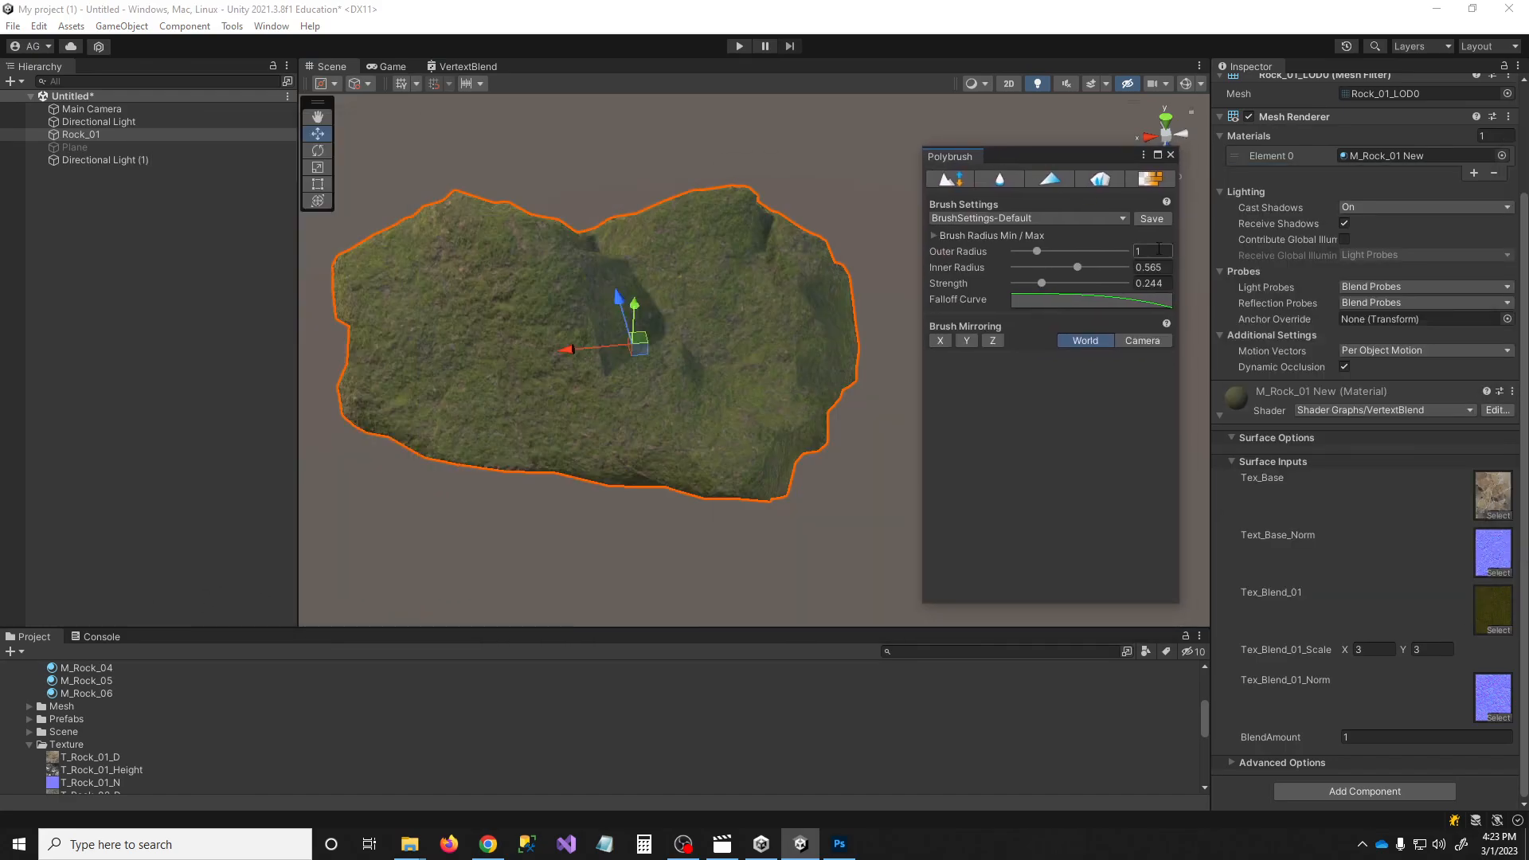
pyautogui.click(1000, 180)
pyautogui.click(1049, 180)
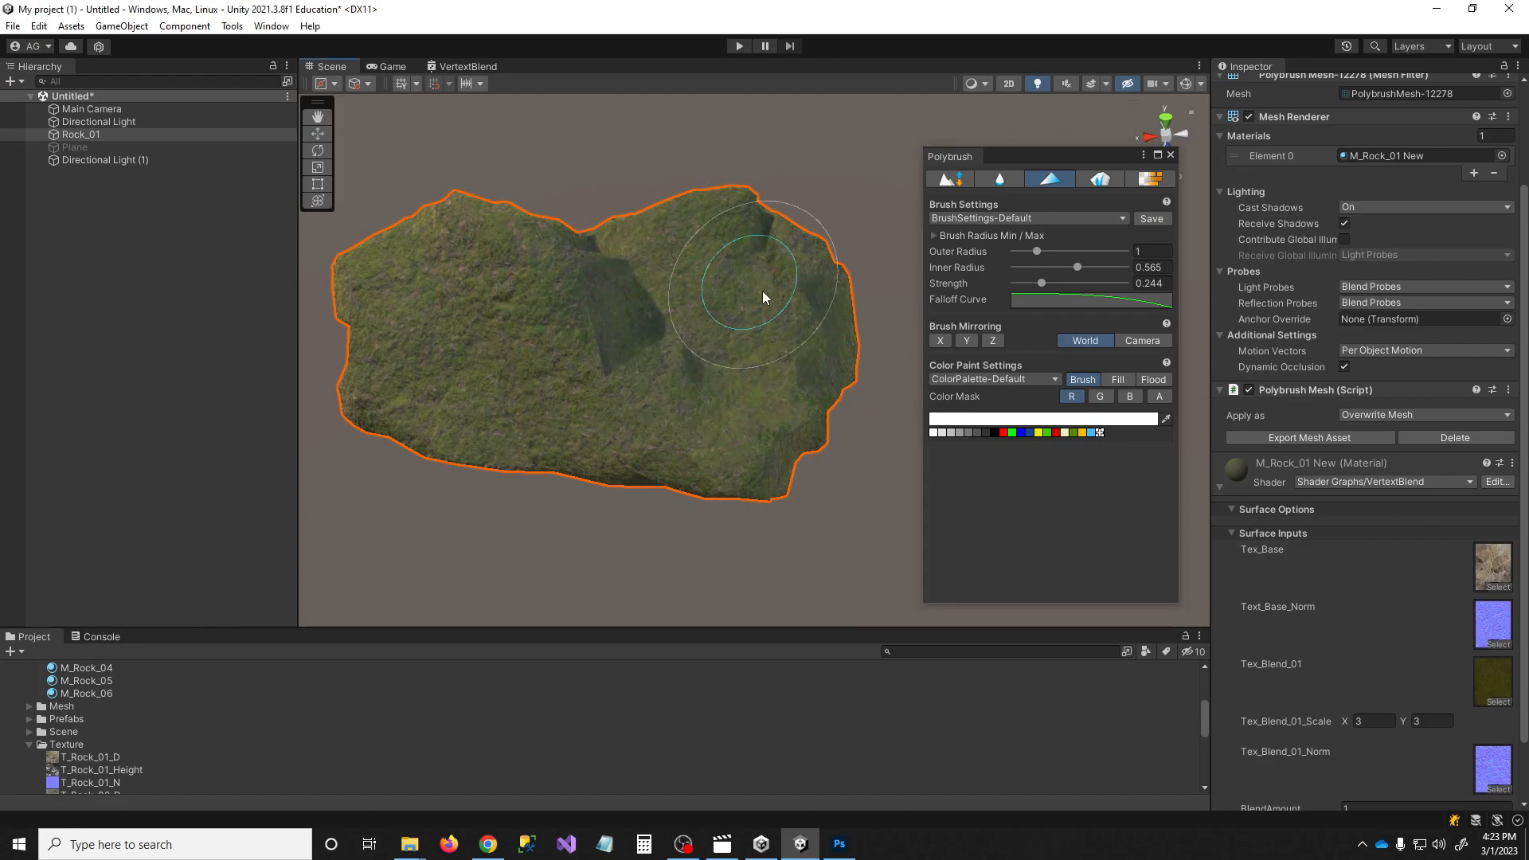
# Paint black at brush strength 1 over the upper half of the rock to reveal the base texture
pyautogui.click(995, 433)
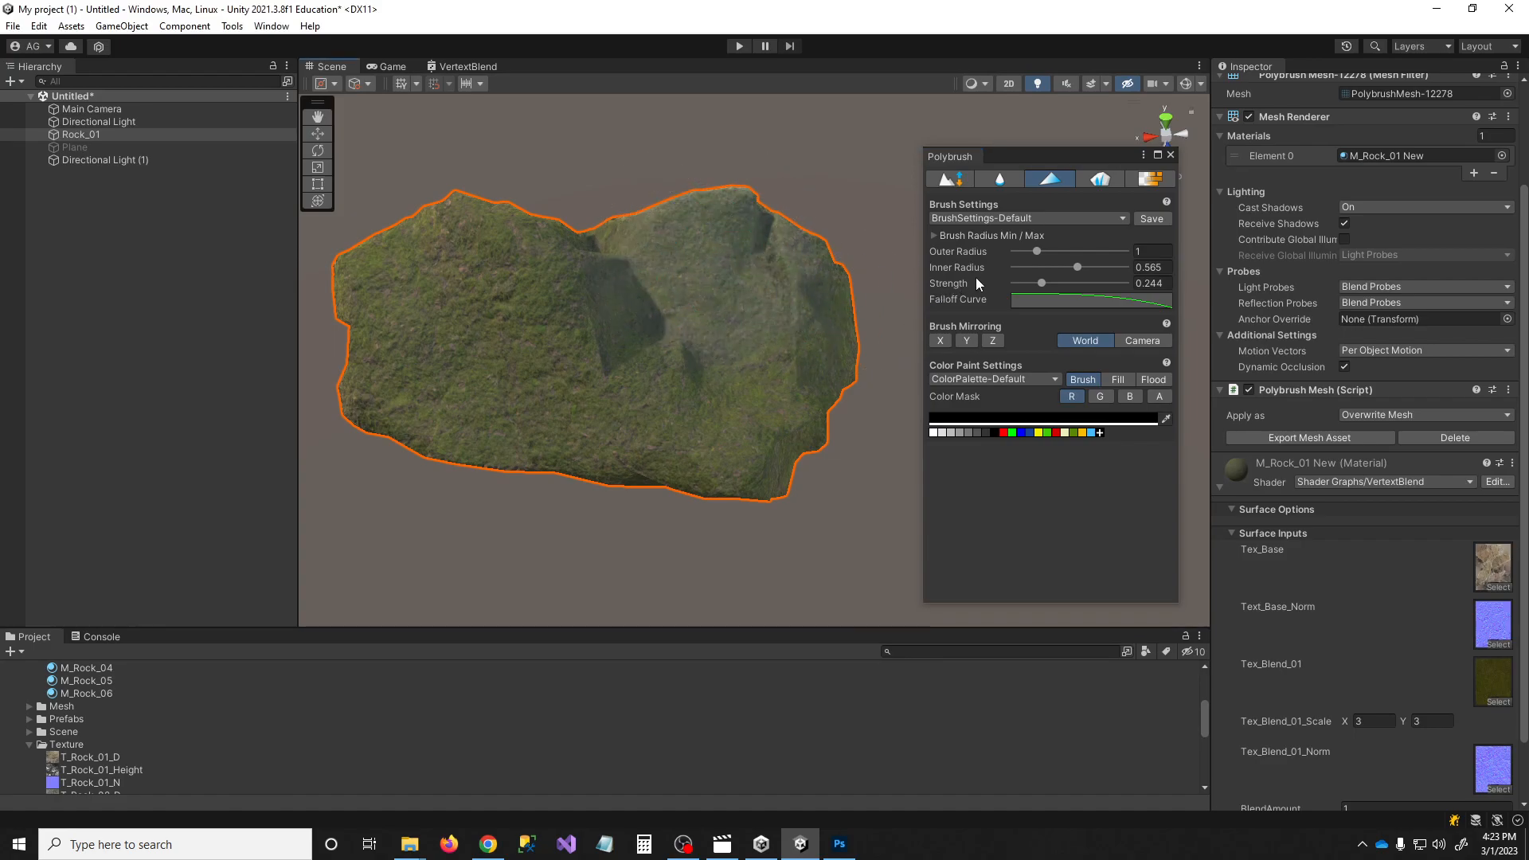
pyautogui.click(1148, 284)
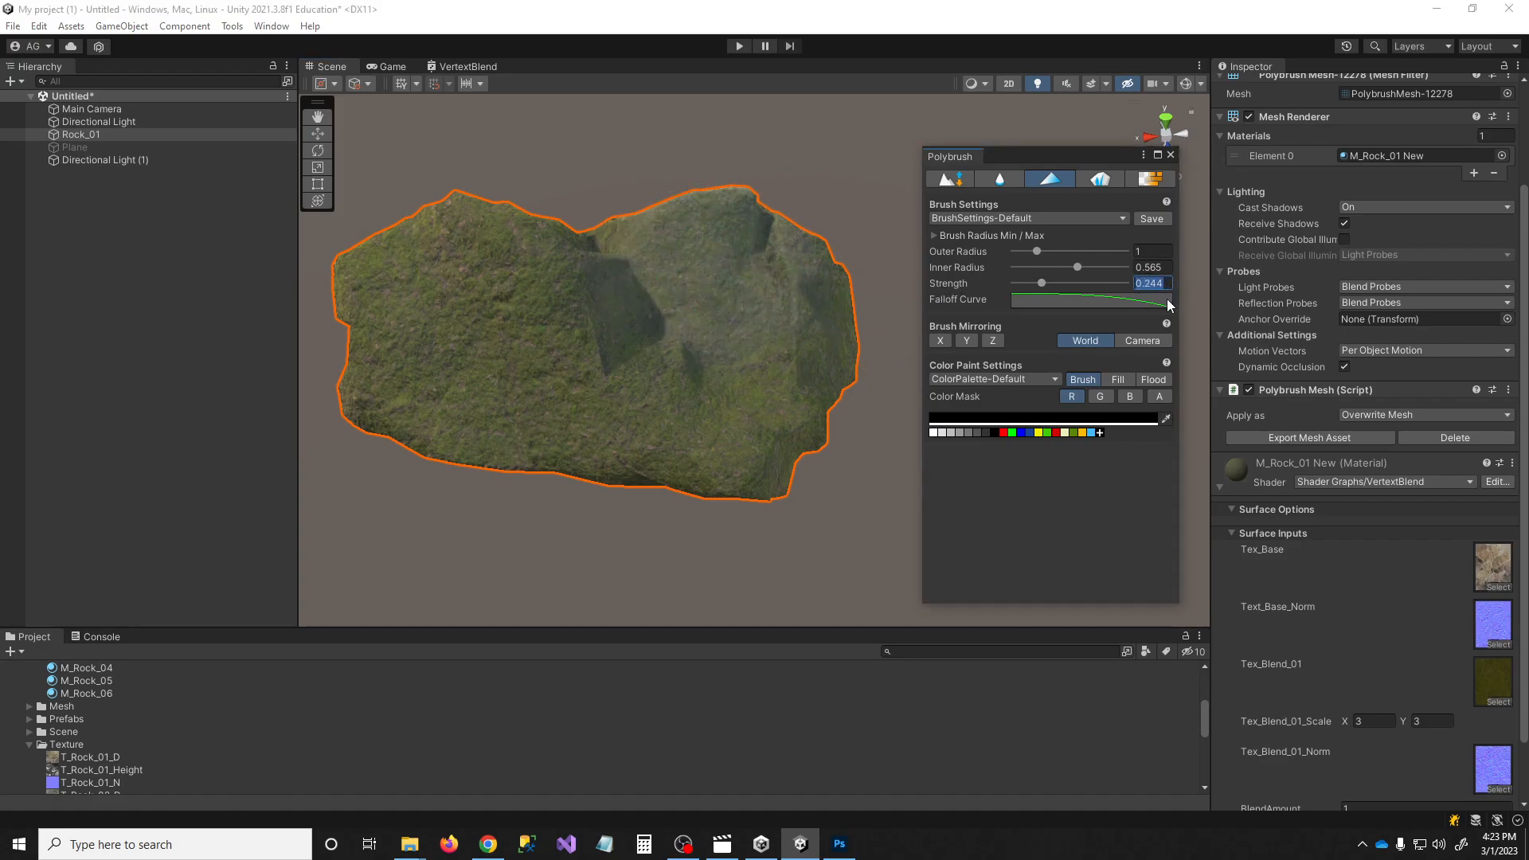
pyautogui.write('1')
pyautogui.moveTo(671, 260)
pyautogui.mouseDown()
pyautogui.moveTo(750, 239)
pyautogui.moveTo(466, 247)
pyautogui.moveTo(410, 207)
pyautogui.moveTo(717, 239)
pyautogui.moveTo(514, 211)
pyautogui.moveTo(589, 318)
pyautogui.mouseUp()
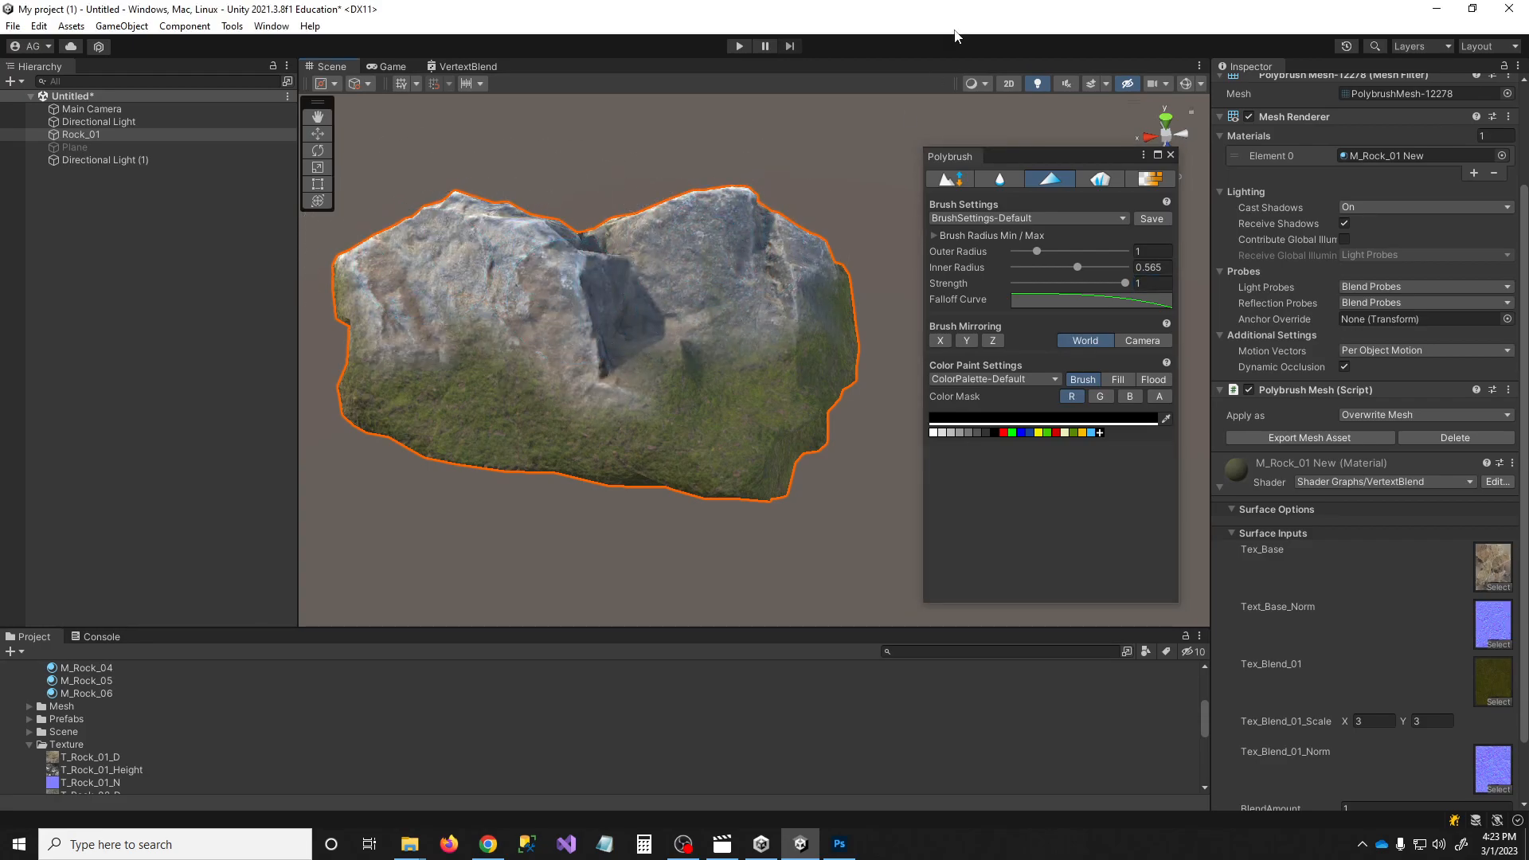
# Examine the rock's vertex density in Shaded Wireframe display and return to Shaded
pyautogui.click(981, 85)
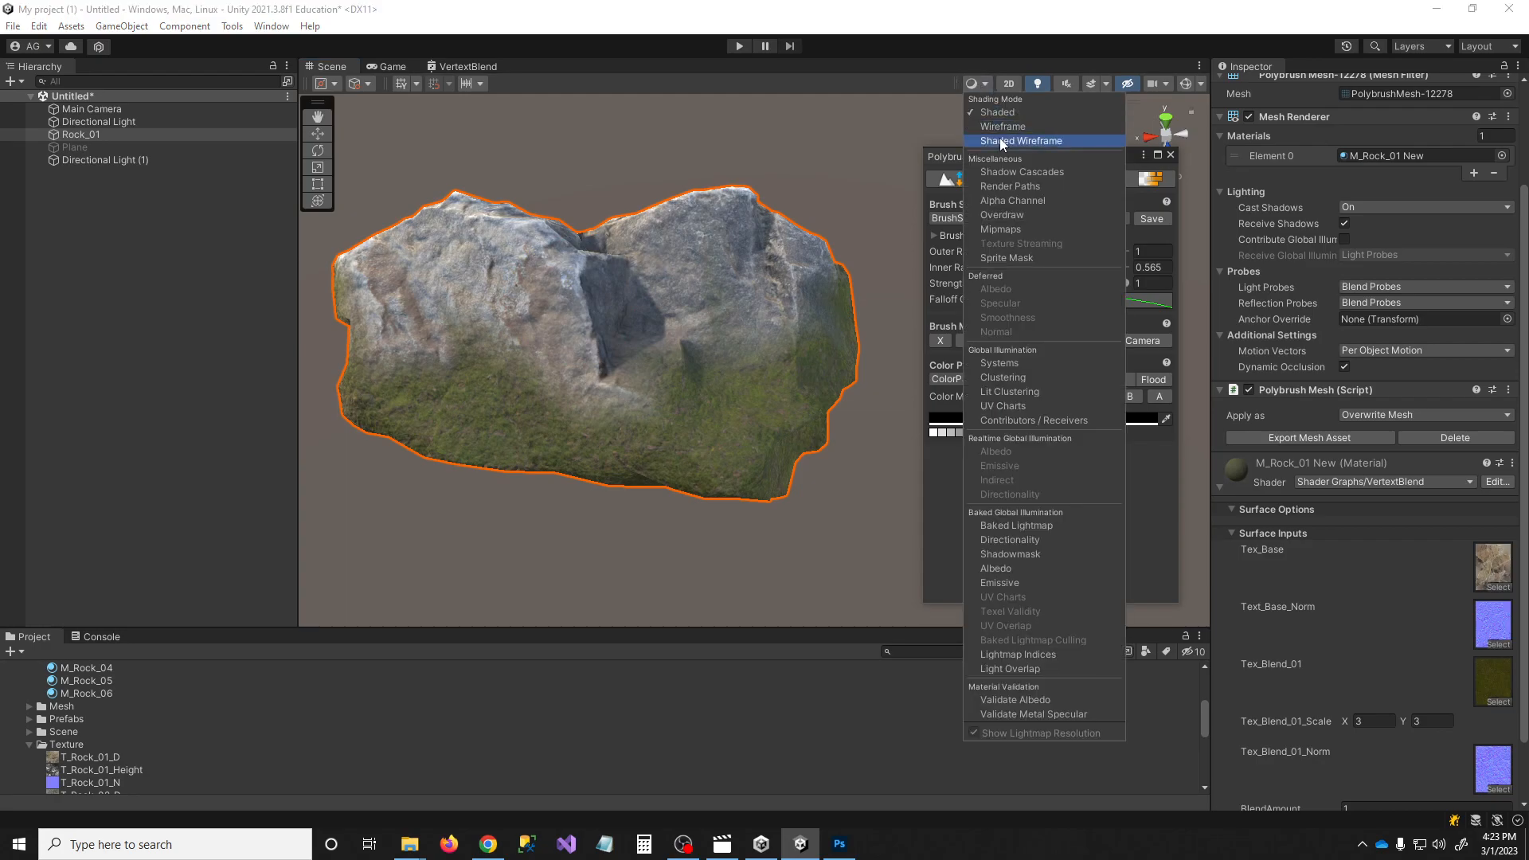
pyautogui.click(1000, 140)
pyautogui.moveTo(583, 398)
pyautogui.mouseDown()
pyautogui.moveTo(604, 382)
pyautogui.moveTo(548, 370)
pyautogui.moveTo(501, 318)
pyautogui.moveTo(645, 390)
pyautogui.mouseUp()
pyautogui.moveTo(797, 419)
pyautogui.mouseDown()
pyautogui.moveTo(727, 250)
pyautogui.moveTo(758, 276)
pyautogui.mouseUp()
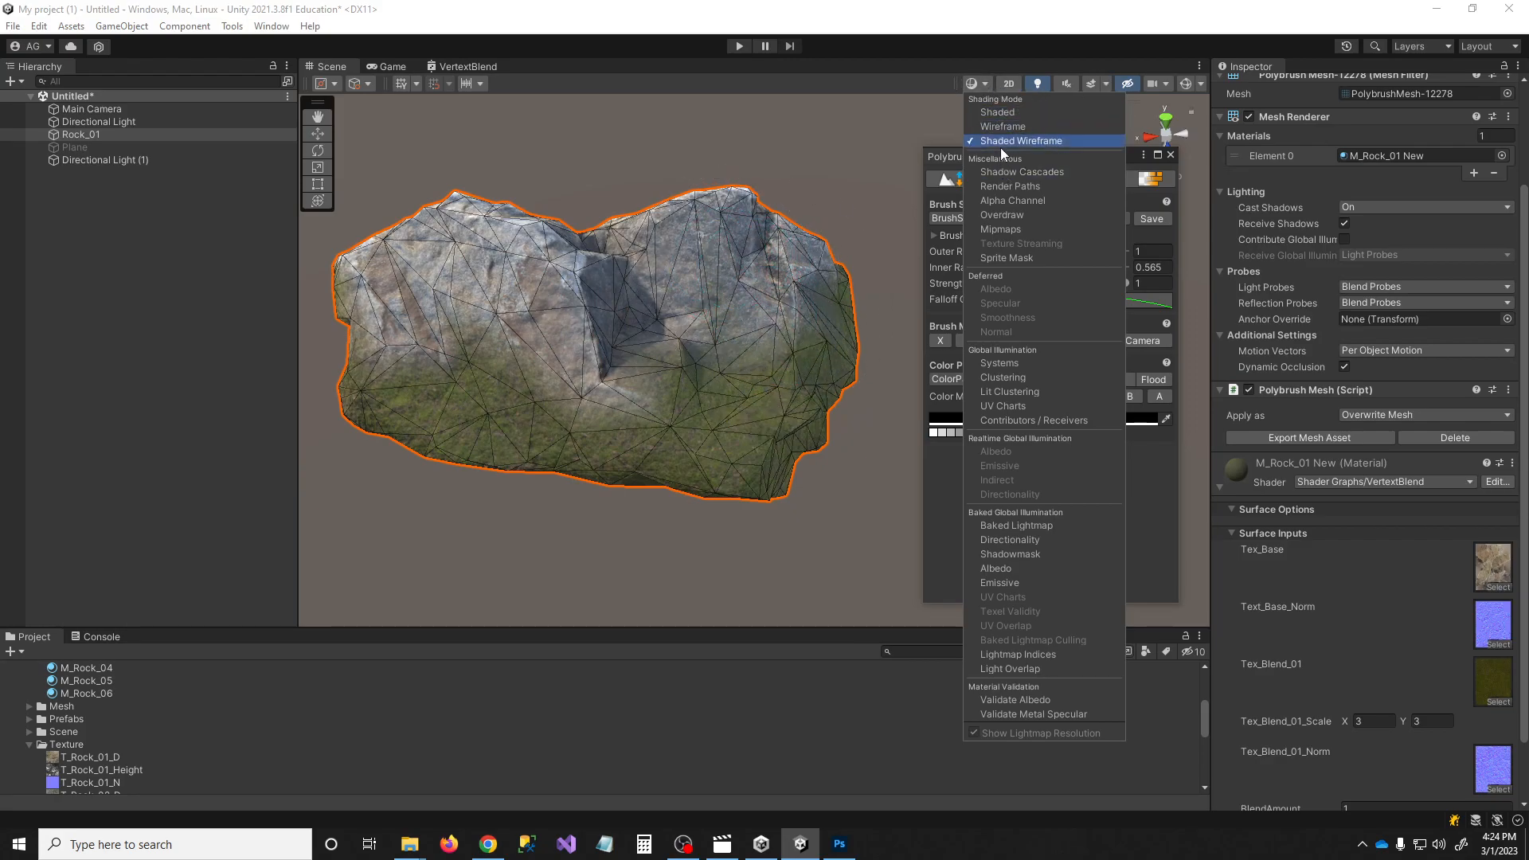
pyautogui.click(1000, 117)
# Set the brush's outer radius to 0.64 and inner radius to 0.151, and paint white over the rock's center and right side
pyautogui.moveTo(773, 315)
pyautogui.keyDown('alt'); pyautogui.mouseDown()
pyautogui.moveTo(682, 342)
pyautogui.moveTo(468, 310)
pyautogui.mouseUp(); pyautogui.keyUp('alt')
pyautogui.moveTo(468, 311); pyautogui.dragTo(1067, 275, button='right')
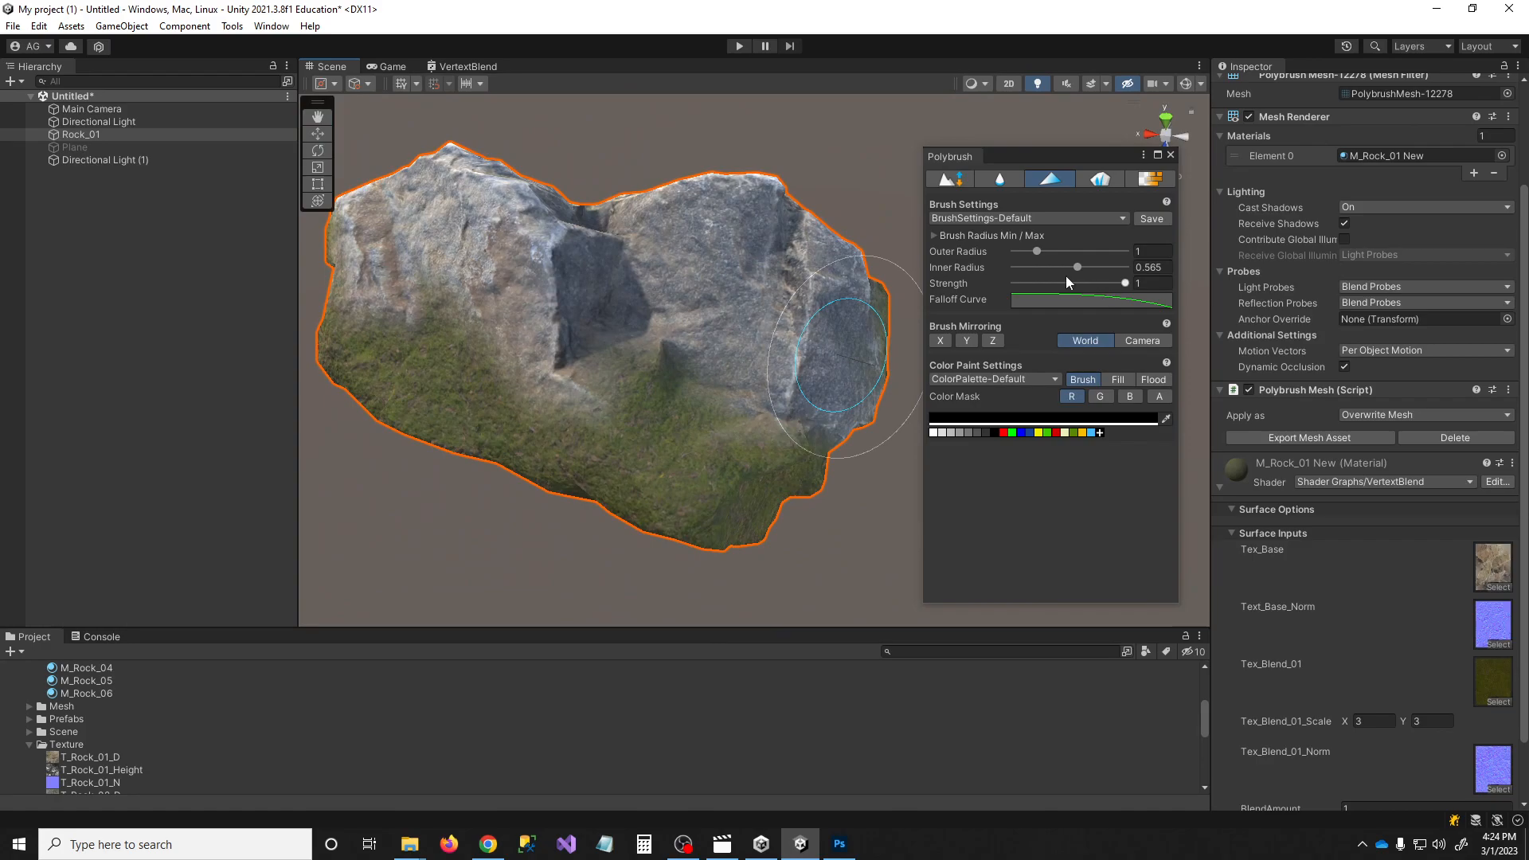
pyautogui.moveTo(1040, 253)
pyautogui.mouseDown()
pyautogui.moveTo(1059, 268)
pyautogui.moveTo(1031, 267)
pyautogui.mouseUp()
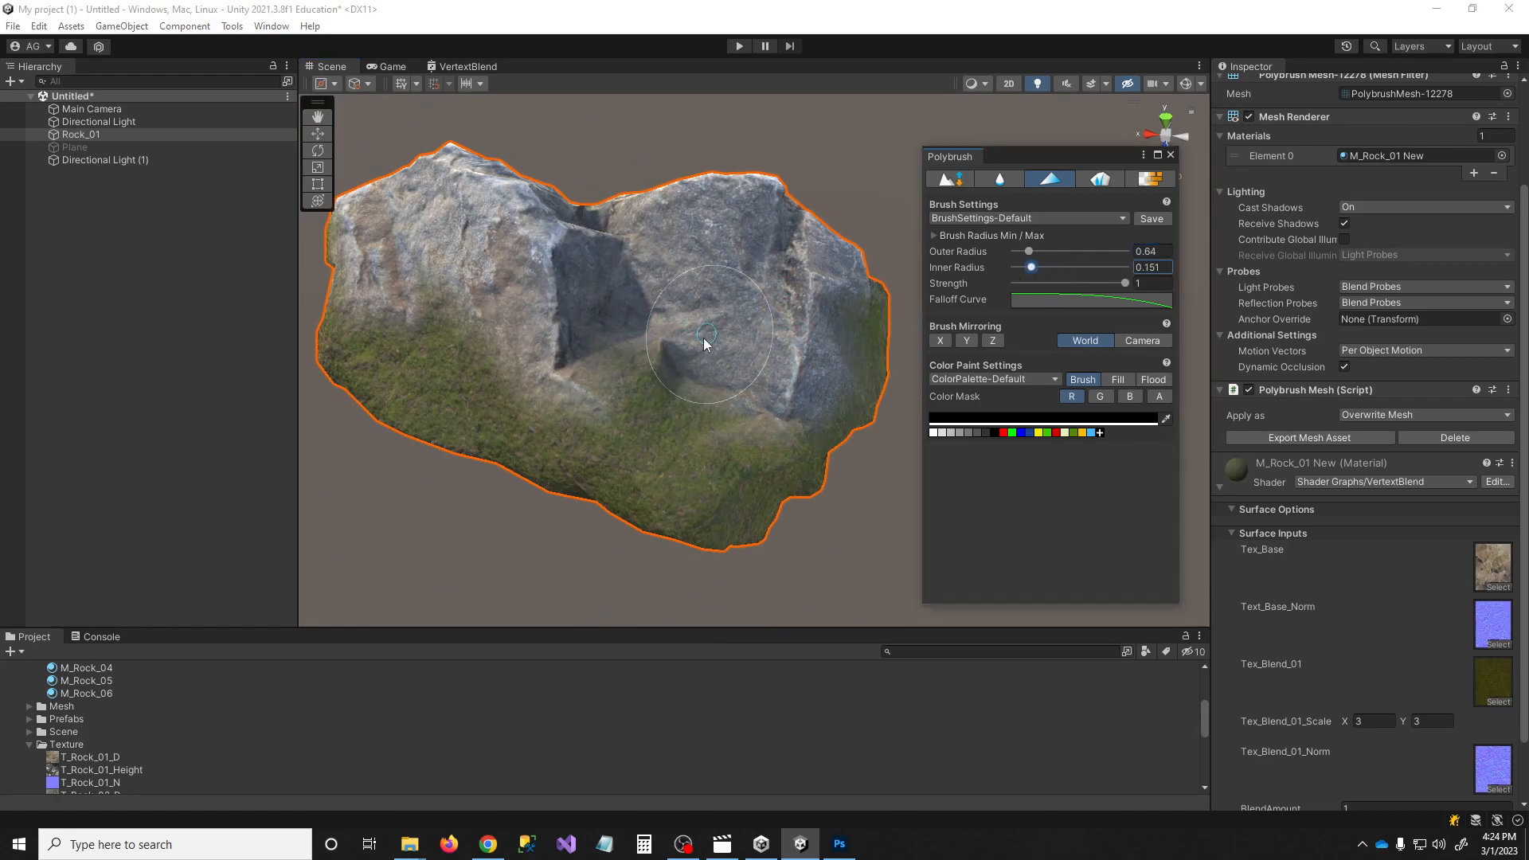
pyautogui.click(934, 432)
pyautogui.moveTo(776, 351)
pyautogui.mouseDown()
pyautogui.moveTo(625, 334)
pyautogui.moveTo(681, 396)
pyautogui.moveTo(604, 413)
pyautogui.moveTo(775, 434)
pyautogui.moveTo(825, 420)
pyautogui.mouseUp()
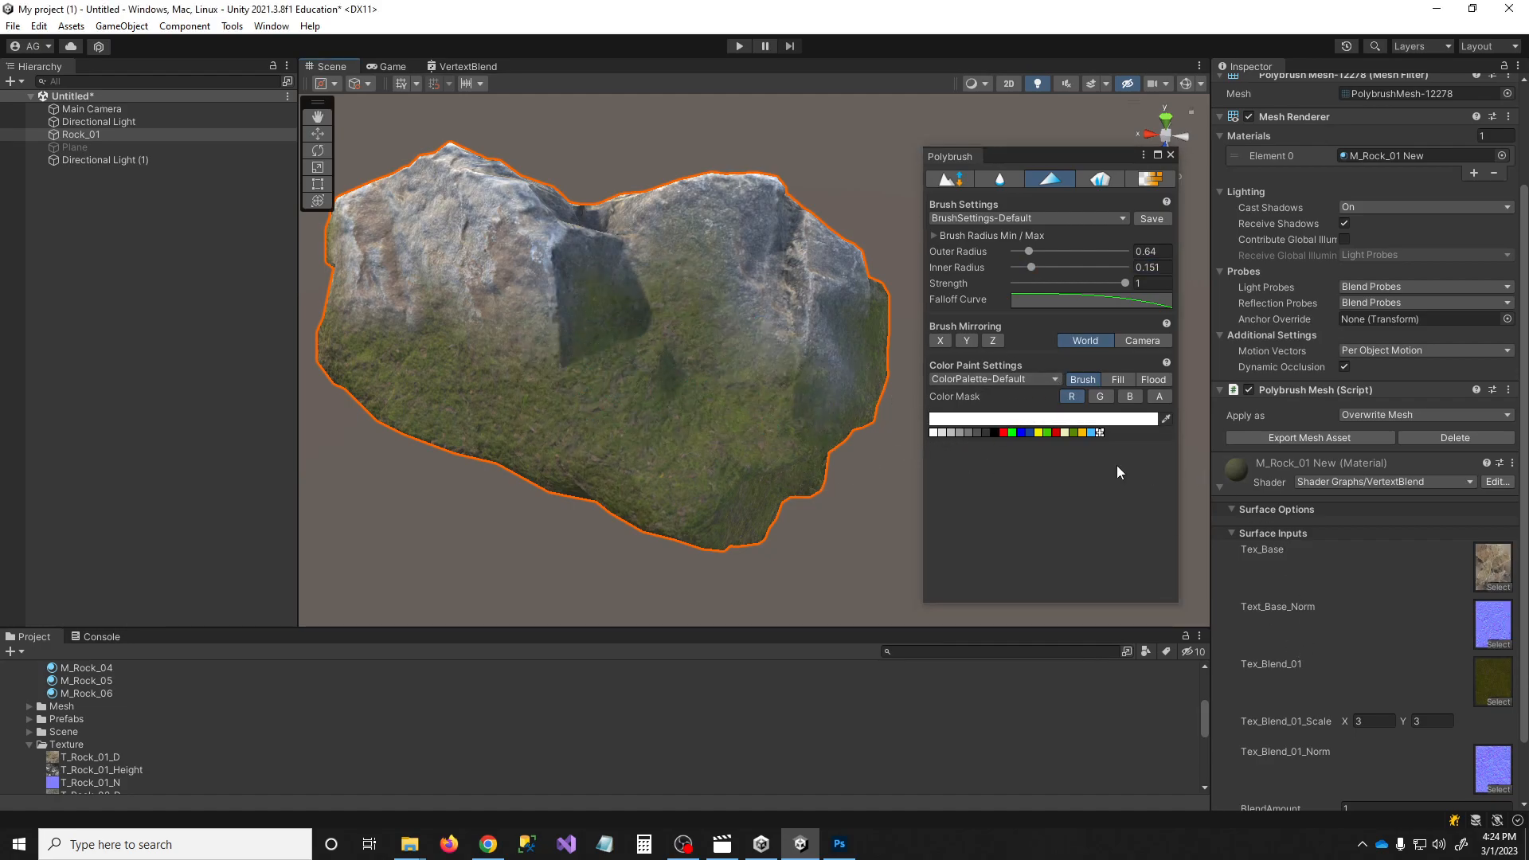
# Lower the brush strength to 0.432 and dab white over the right peak, followed by black around the rock's center
pyautogui.moveTo(1122, 283); pyautogui.dragTo(1096, 283)
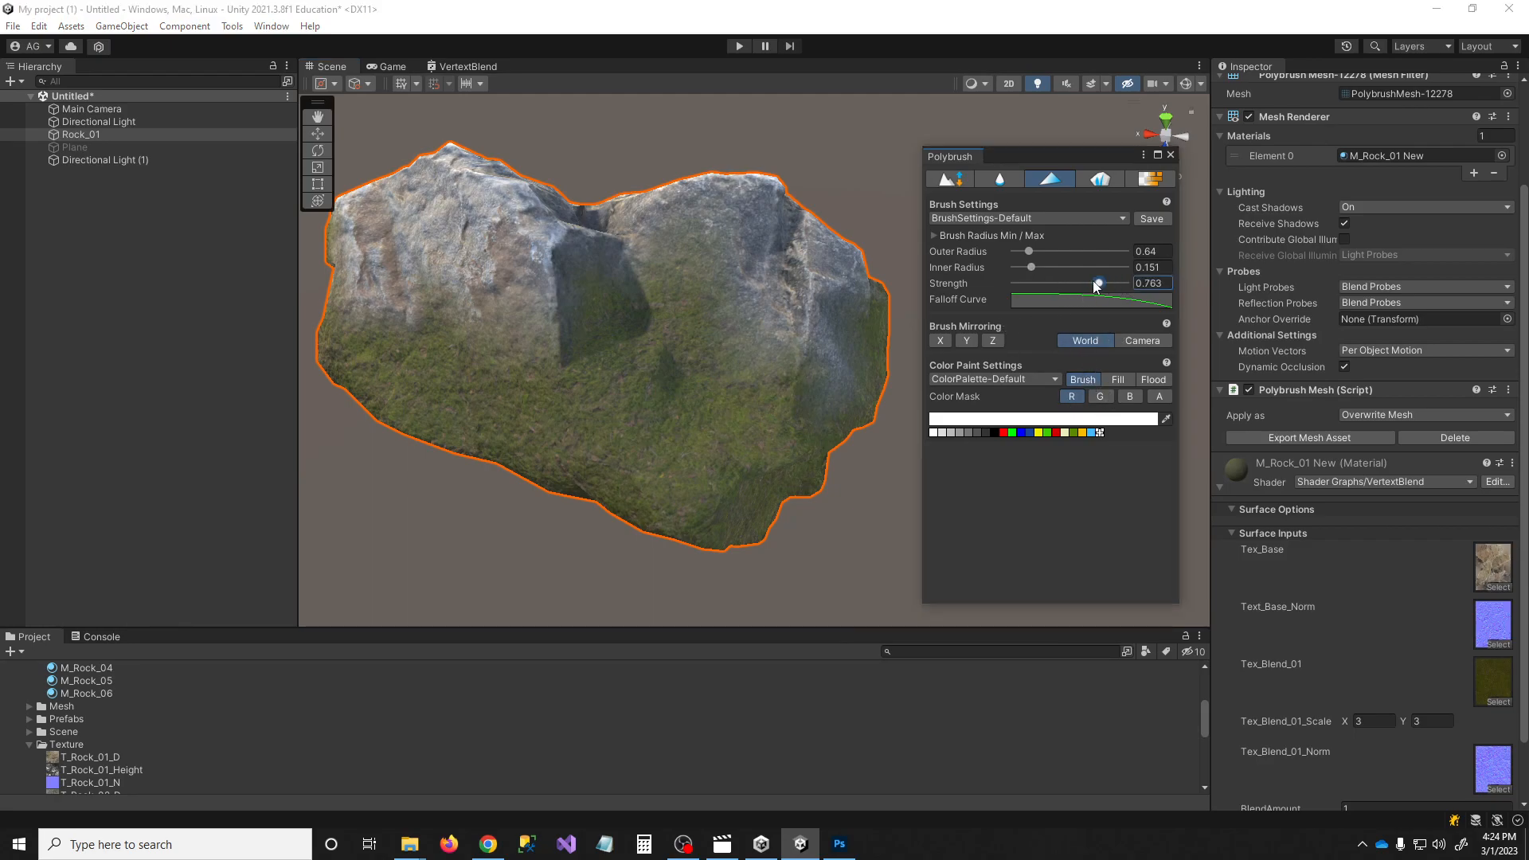
pyautogui.moveTo(696, 221)
pyautogui.mouseDown()
pyautogui.moveTo(802, 308)
pyautogui.moveTo(858, 411)
pyautogui.mouseUp()
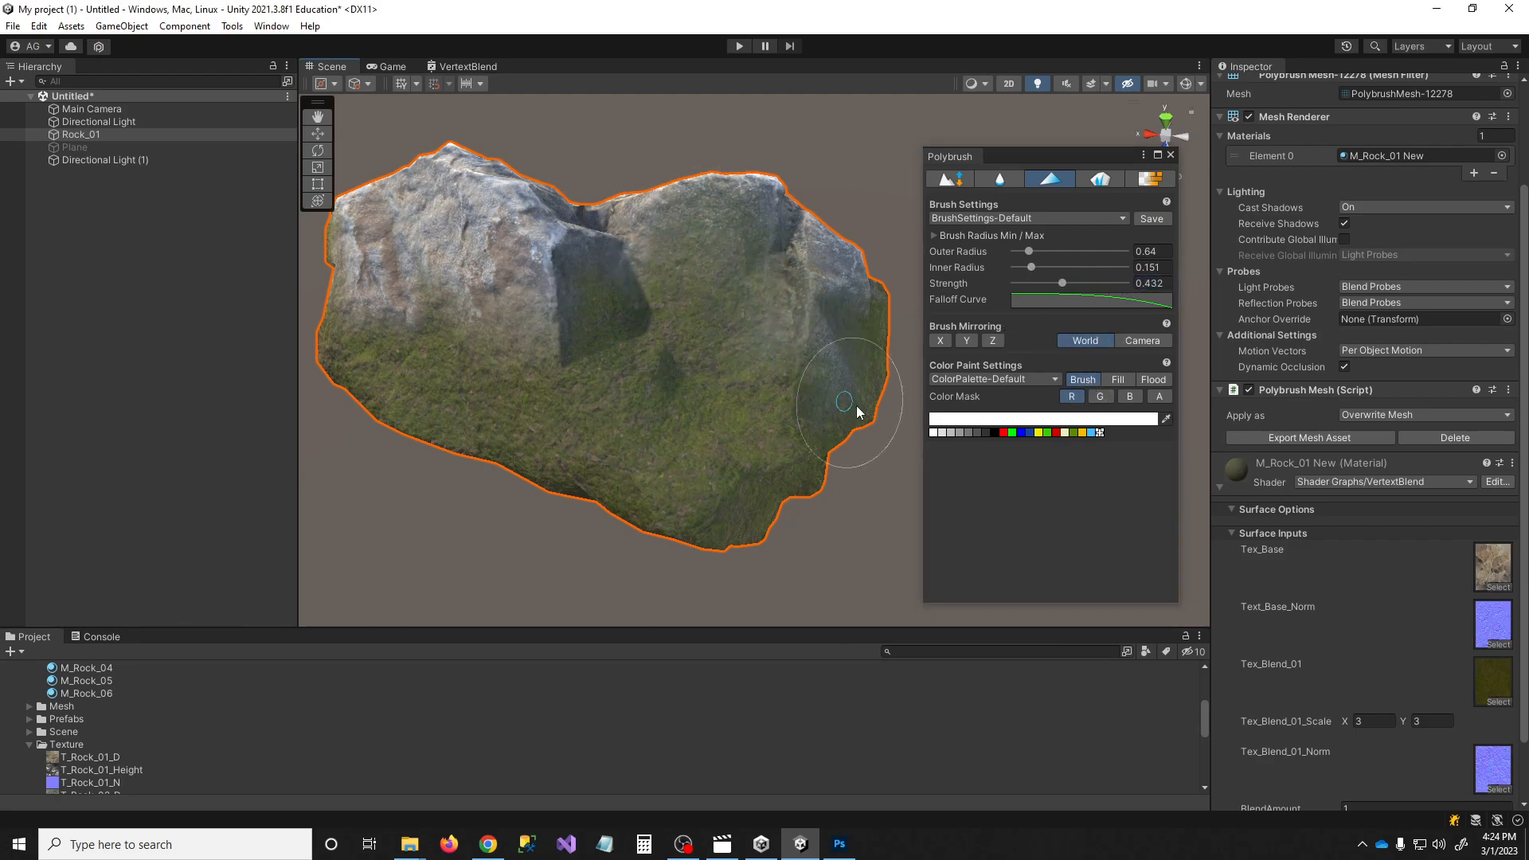
pyautogui.click(996, 434)
pyautogui.moveTo(704, 339); pyautogui.dragTo(665, 352)
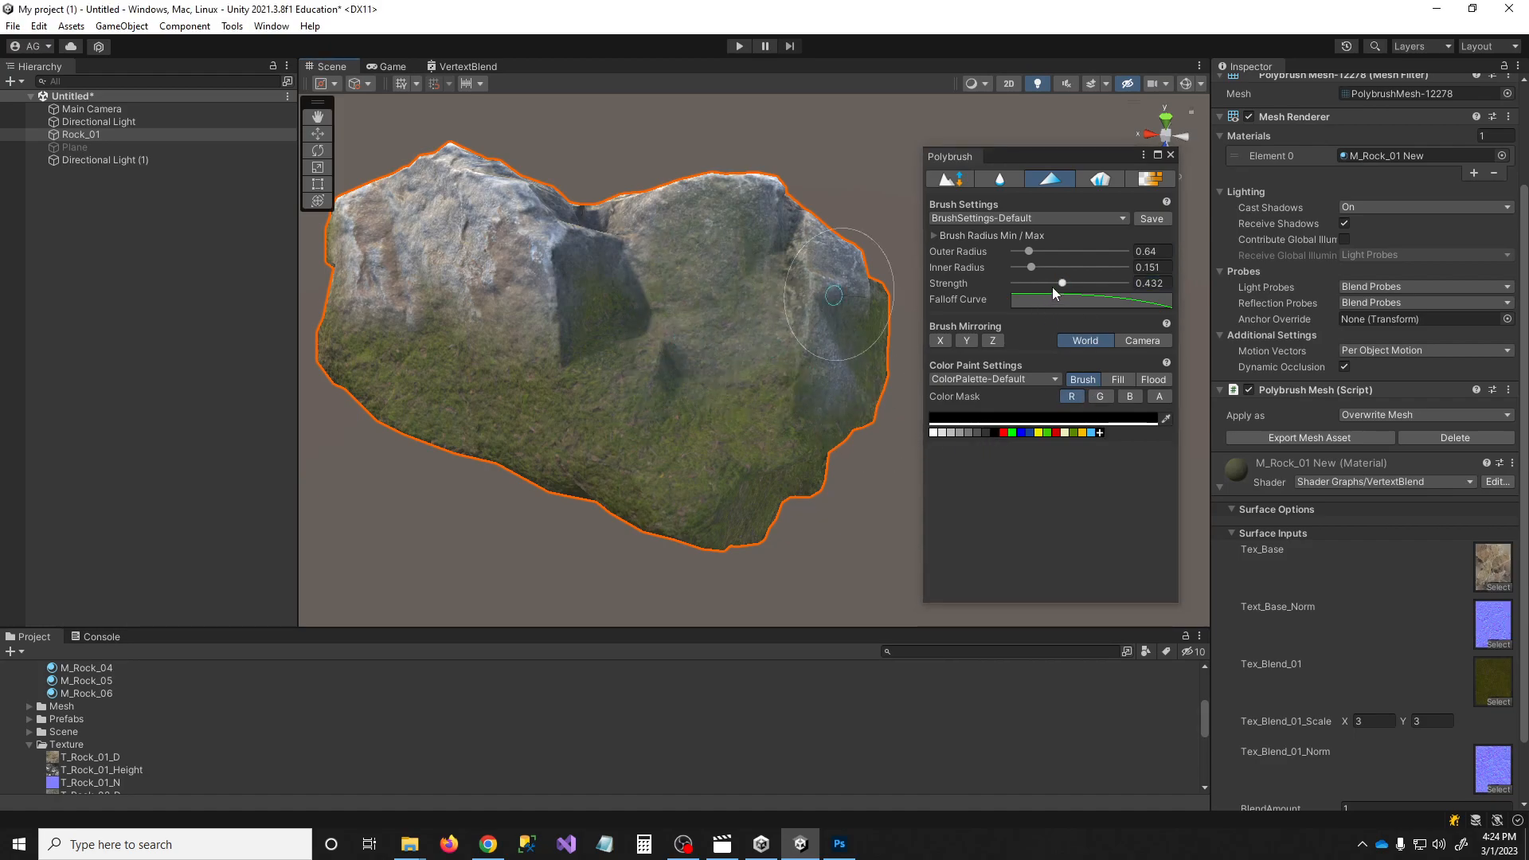
# Reduce the brush strength to 0.05 and paint black lightly across the middle and left of the rock
pyautogui.moveTo(1060, 284); pyautogui.dragTo(1019, 284)
pyautogui.moveTo(590, 323)
pyautogui.mouseDown()
pyautogui.moveTo(546, 419)
pyautogui.moveTo(457, 331)
pyautogui.moveTo(427, 336)
pyautogui.mouseUp()
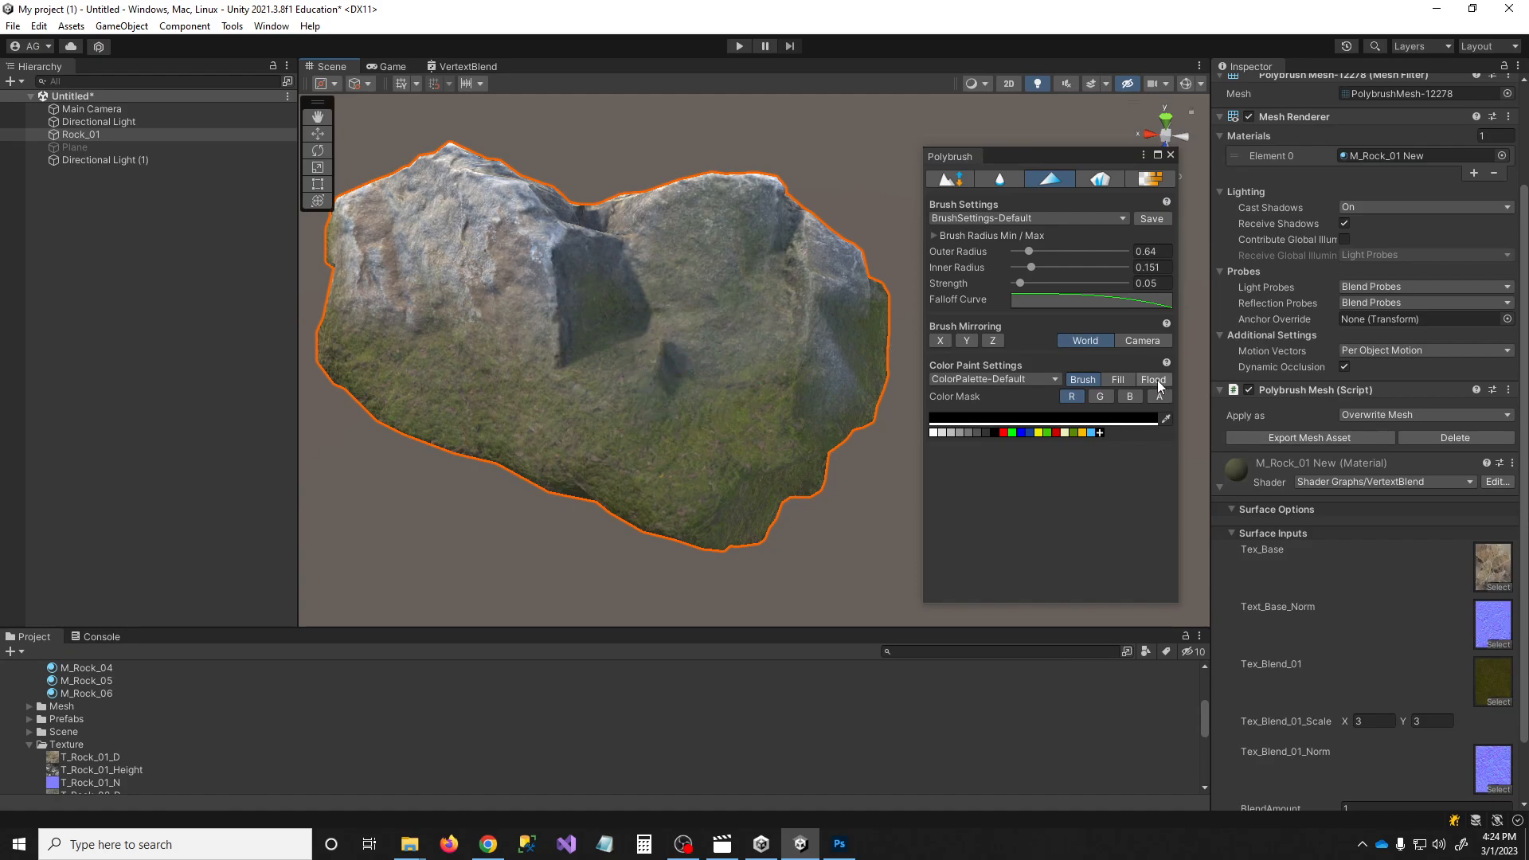
# Raise the strength to 1 and paint black in Fill mode across the rock's middle and right faces
pyautogui.click(1116, 380)
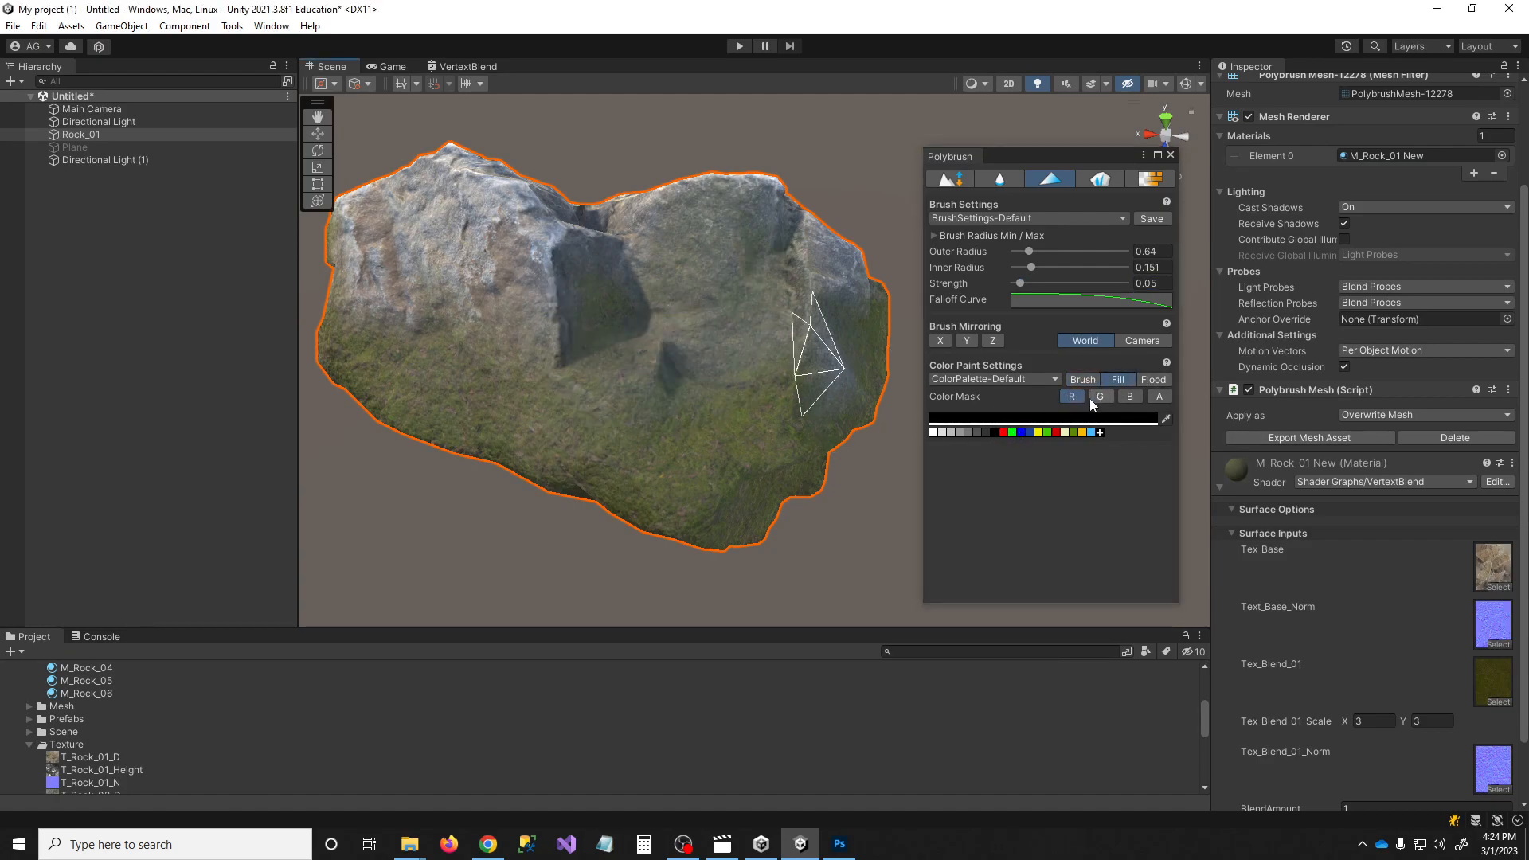
pyautogui.moveTo(1021, 283); pyautogui.dragTo(1138, 291)
pyautogui.moveTo(819, 328)
pyautogui.mouseDown()
pyautogui.moveTo(595, 298)
pyautogui.moveTo(669, 338)
pyautogui.moveTo(477, 310)
pyautogui.moveTo(718, 277)
pyautogui.mouseUp()
# Flood the whole rock with white to cover it in moss
pyautogui.click(1153, 379)
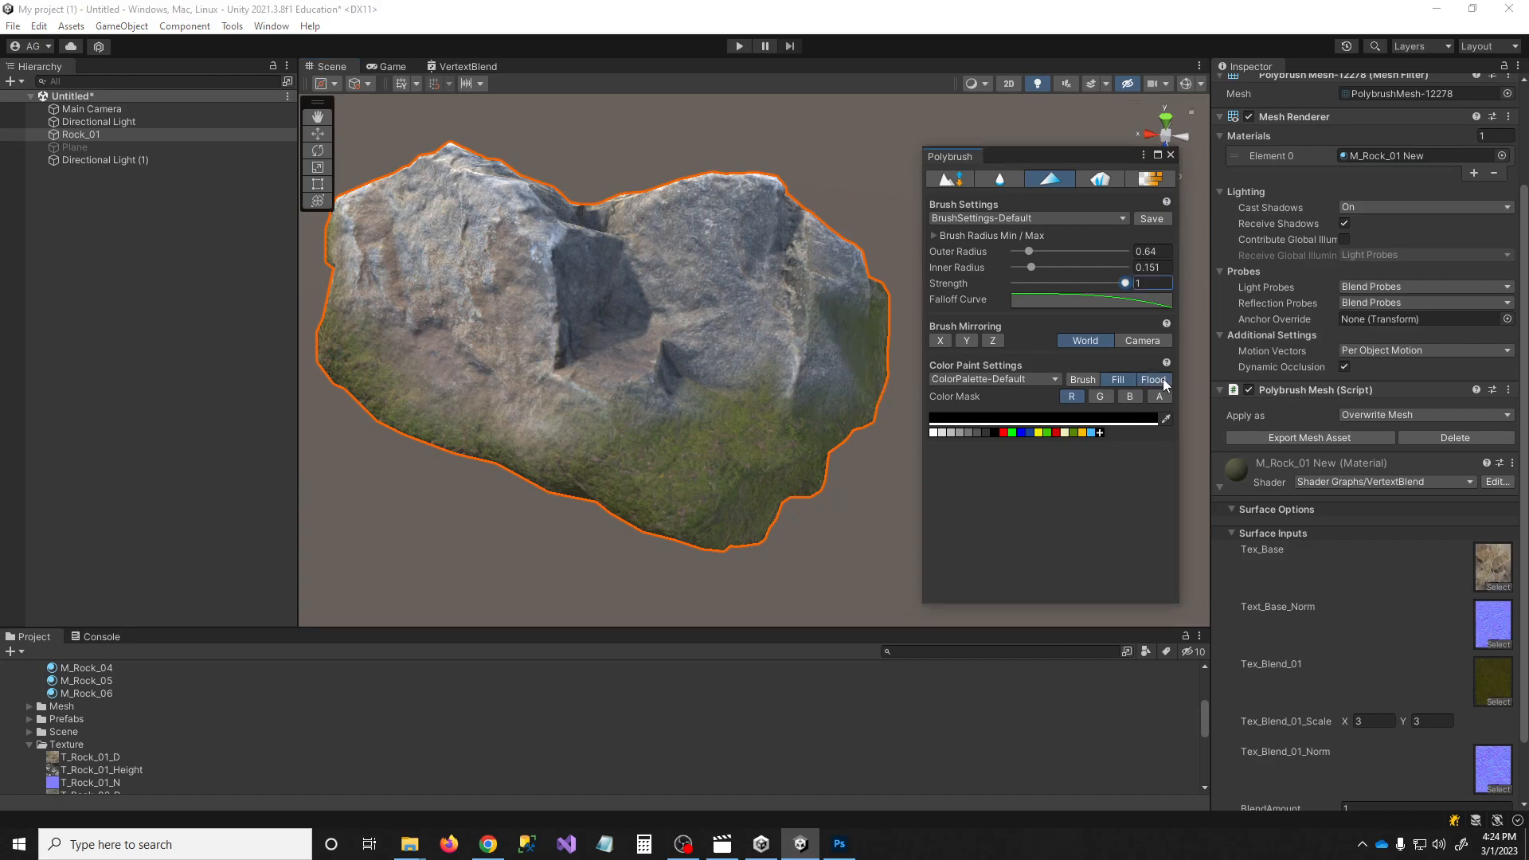
pyautogui.click(934, 433)
pyautogui.click(733, 376)
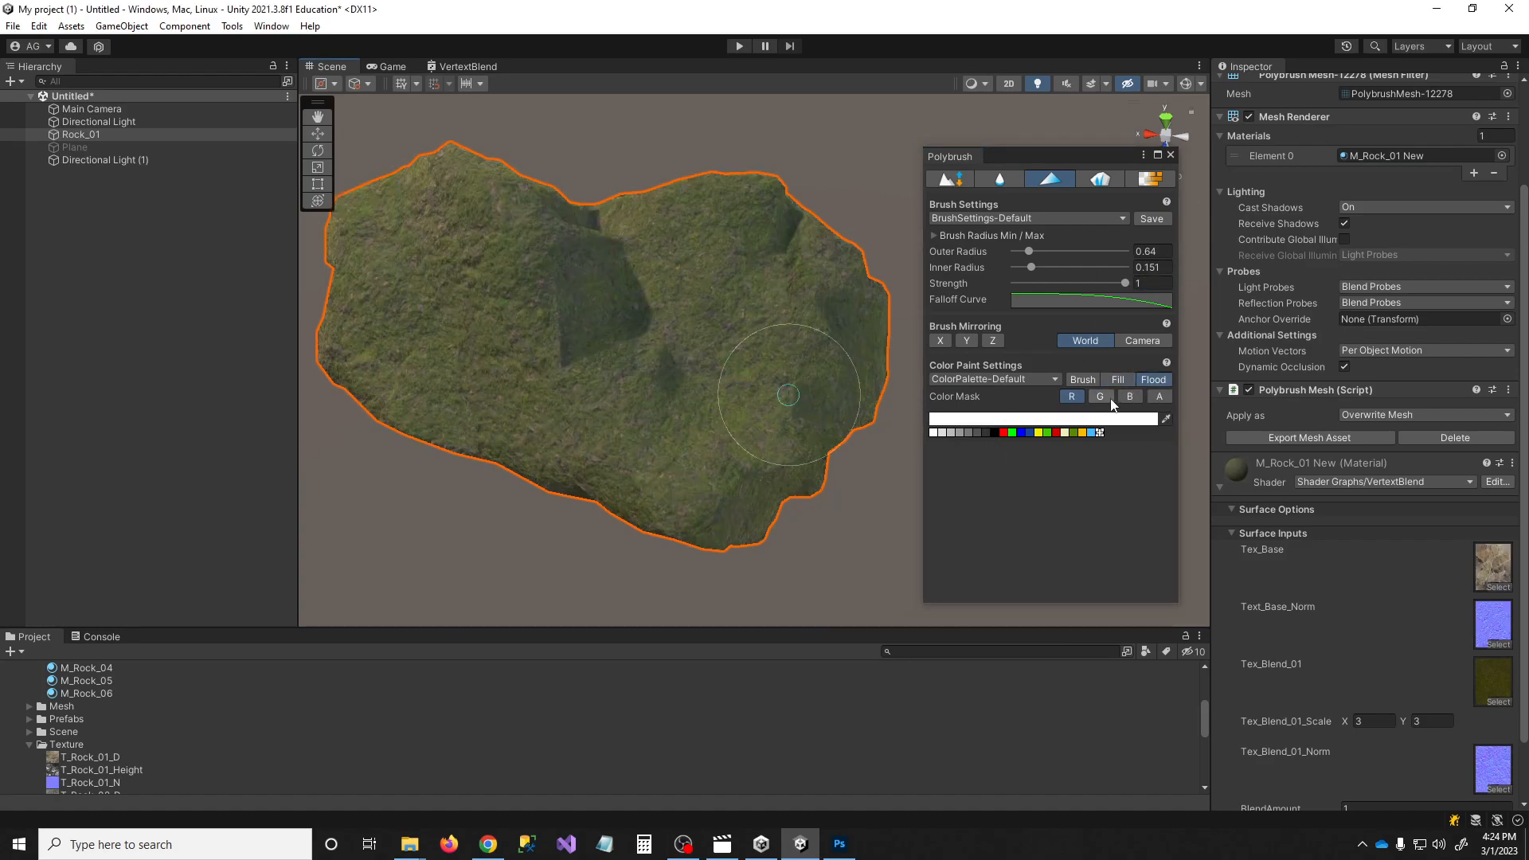
# Paint black over the rock's upper faces in Fill mode and continue in Brush mode along the peaks and ridge
pyautogui.click(1119, 380)
pyautogui.click(993, 433)
pyautogui.moveTo(744, 328)
pyautogui.mouseDown()
pyautogui.moveTo(586, 278)
pyautogui.moveTo(563, 212)
pyautogui.moveTo(629, 219)
pyautogui.moveTo(422, 223)
pyautogui.moveTo(478, 167)
pyautogui.moveTo(828, 263)
pyautogui.moveTo(590, 249)
pyautogui.moveTo(700, 341)
pyautogui.moveTo(789, 287)
pyautogui.mouseUp()
pyautogui.click(1082, 379)
pyautogui.moveTo(621, 350)
pyautogui.mouseDown()
pyautogui.moveTo(648, 348)
pyautogui.moveTo(604, 327)
pyautogui.moveTo(679, 385)
pyautogui.moveTo(430, 285)
pyautogui.moveTo(590, 366)
pyautogui.moveTo(505, 332)
pyautogui.moveTo(194, 274)
pyautogui.moveTo(259, 155)
pyautogui.moveTo(141, 332)
pyautogui.moveTo(29, 418)
pyautogui.moveTo(152, 280)
pyautogui.moveTo(210, 404)
pyautogui.moveTo(486, 370)
pyautogui.mouseUp()
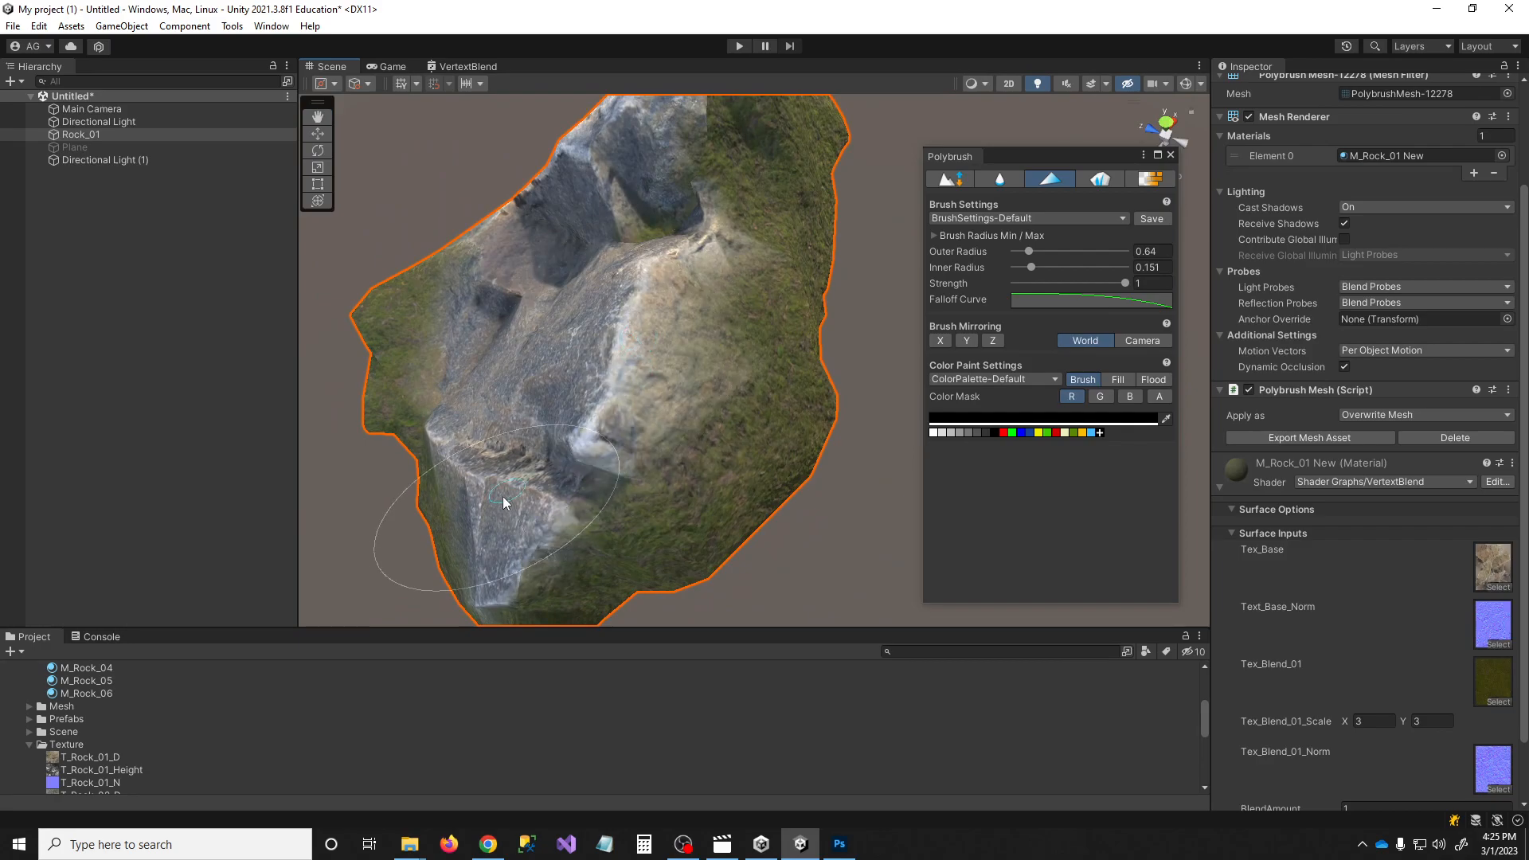
# Paint near-white at strength 0.295 over the rock's lower and middle faces to blend moss back in
pyautogui.moveTo(726, 177)
pyautogui.keyDown('alt'); pyautogui.mouseDown()
pyautogui.moveTo(584, 245)
pyautogui.moveTo(672, 126)
pyautogui.moveTo(410, 332)
pyautogui.moveTo(727, 290)
pyautogui.moveTo(1132, 319)
pyautogui.moveTo(607, 385)
pyautogui.moveTo(788, 362)
pyautogui.mouseUp(); pyautogui.keyUp('alt')
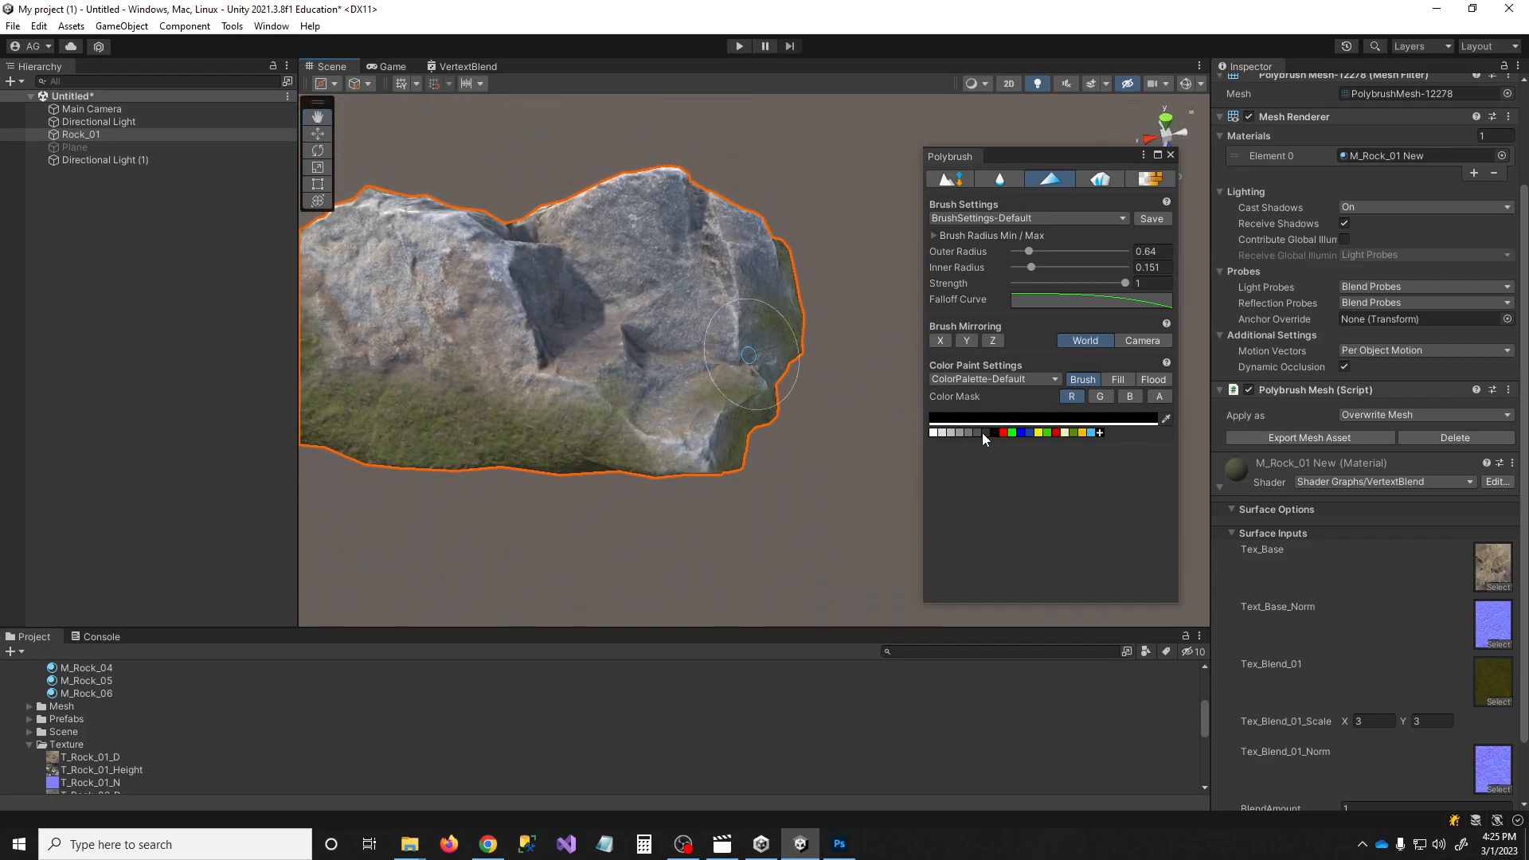
pyautogui.click(939, 432)
pyautogui.moveTo(1053, 286); pyautogui.dragTo(1046, 284)
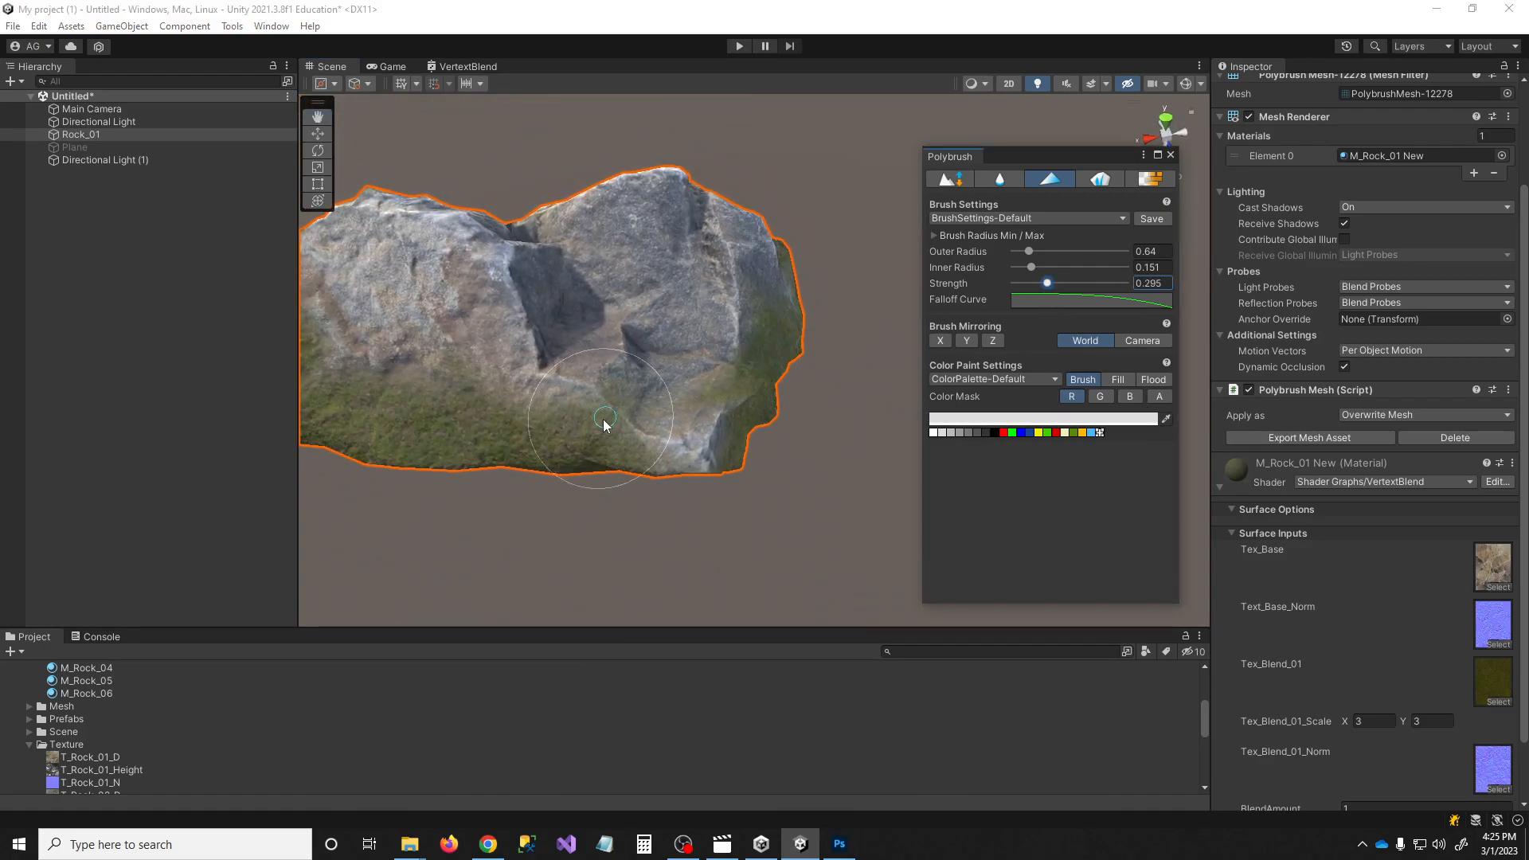
pyautogui.moveTo(545, 341)
pyautogui.mouseDown()
pyautogui.moveTo(587, 314)
pyautogui.moveTo(679, 444)
pyautogui.moveTo(659, 417)
pyautogui.mouseUp()
pyautogui.keyDown('alt'); pyautogui.moveTo(436, 349); pyautogui.dragTo(496, 348); pyautogui.keyUp('alt')
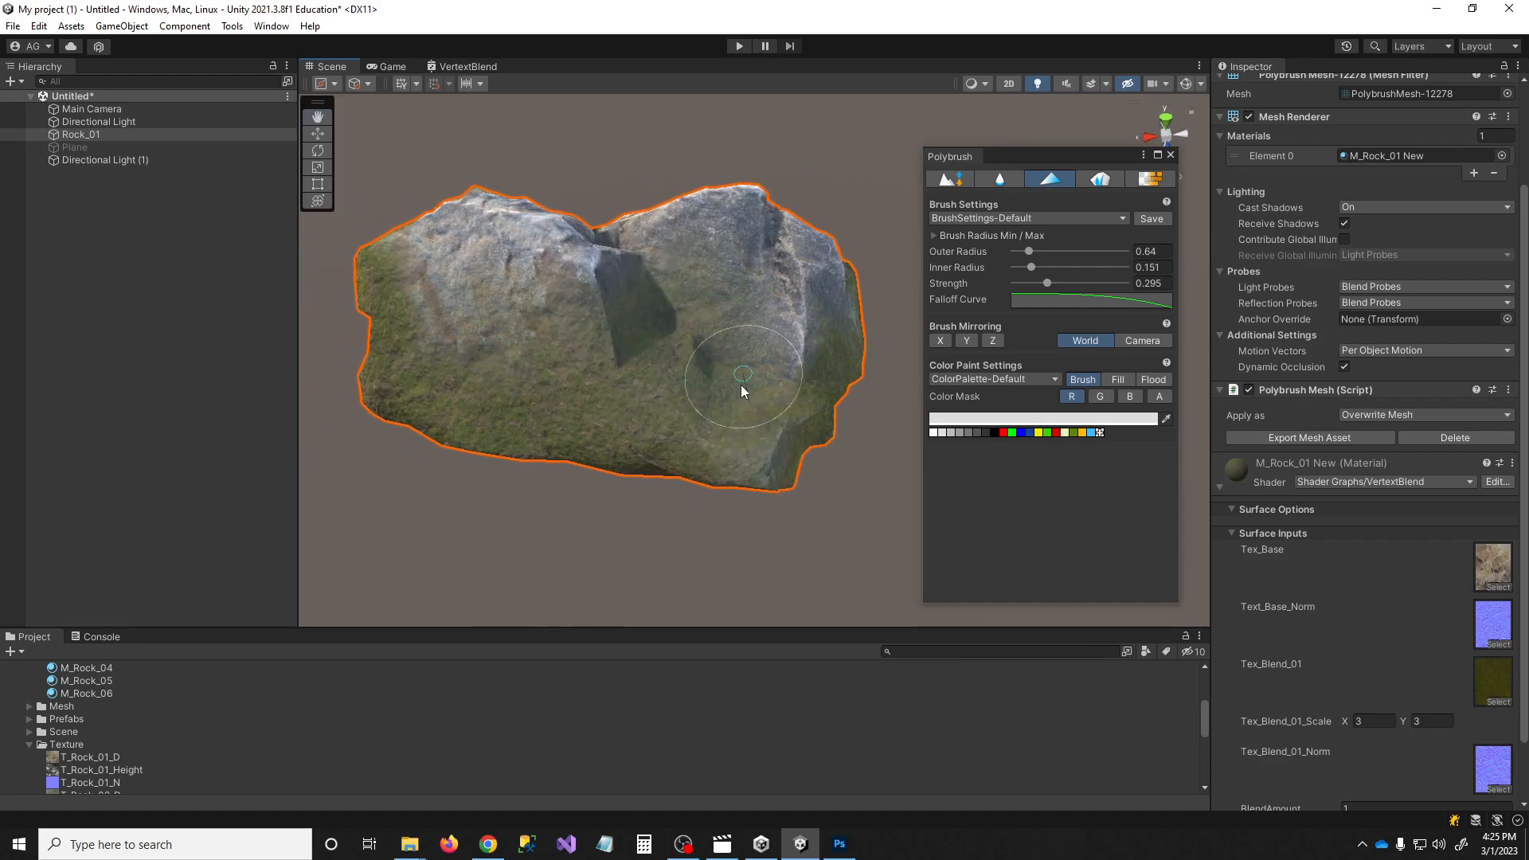
pyautogui.moveTo(709, 351)
pyautogui.keyDown('alt'); pyautogui.mouseDown()
pyautogui.moveTo(549, 386)
pyautogui.moveTo(349, 352)
pyautogui.moveTo(583, 389)
pyautogui.mouseUp(); pyautogui.keyUp('alt')
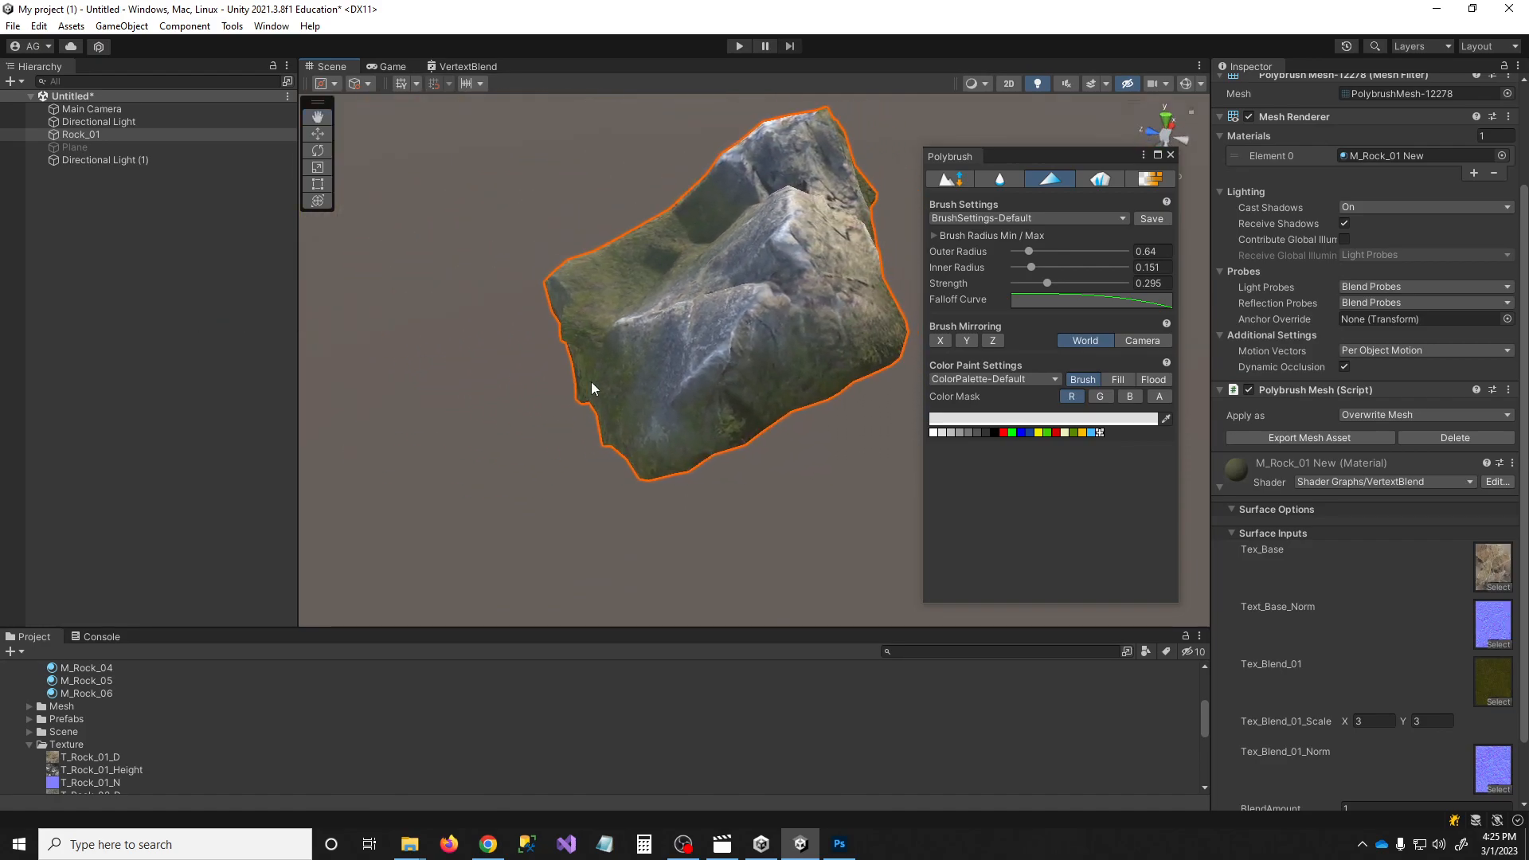
pyautogui.moveTo(769, 296)
pyautogui.keyDown('alt'); pyautogui.mouseDown()
pyautogui.moveTo(692, 301)
pyautogui.moveTo(724, 249)
pyautogui.mouseUp(); pyautogui.keyUp('alt')
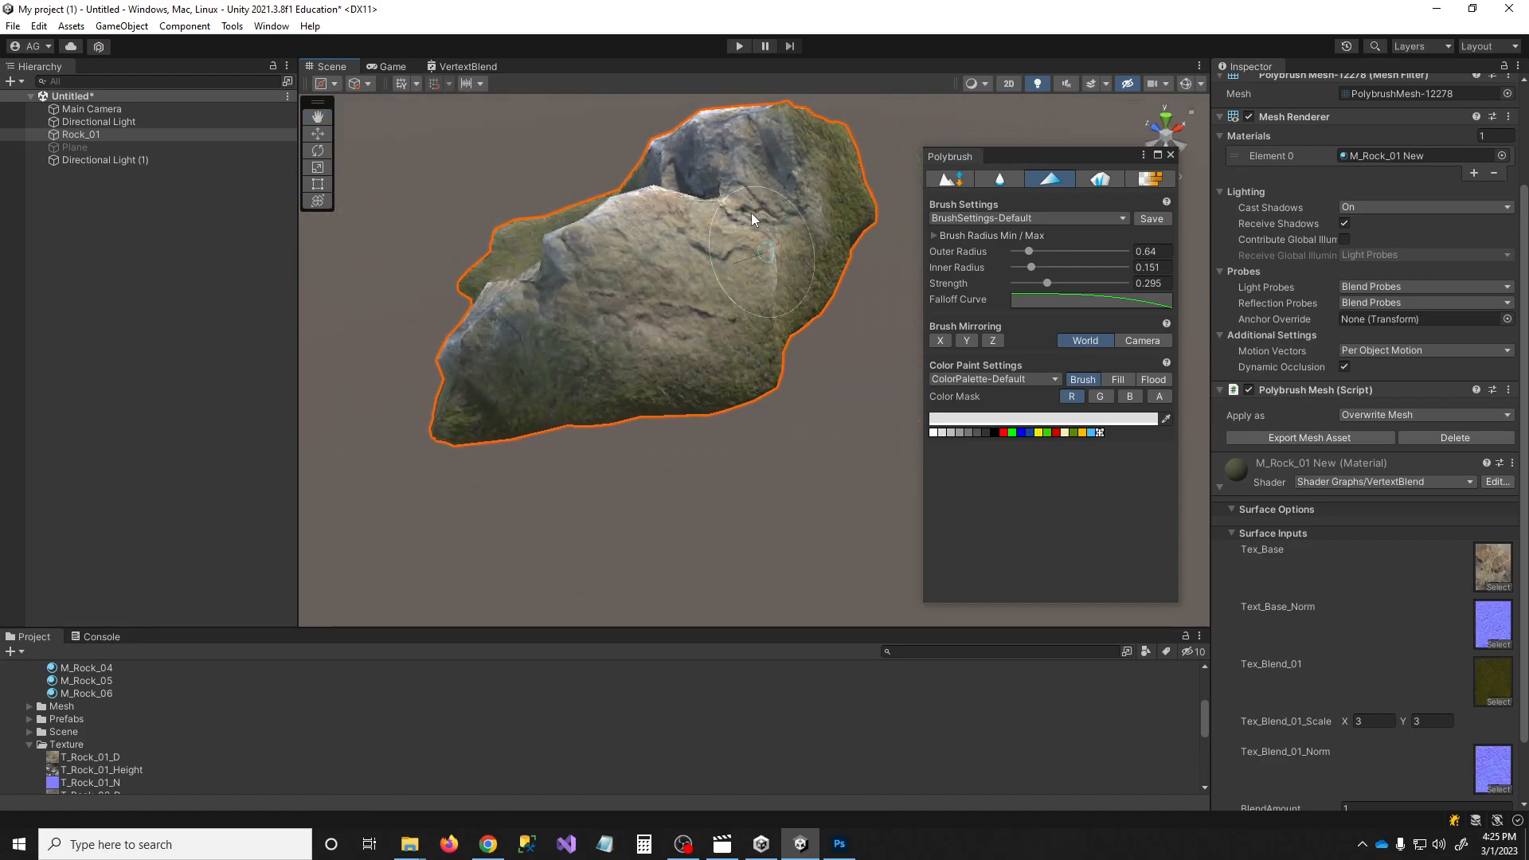
pyautogui.moveTo(690, 378)
pyautogui.keyDown('alt'); pyautogui.mouseDown()
pyautogui.moveTo(683, 341)
pyautogui.moveTo(1221, 304)
pyautogui.moveTo(1322, 392)
pyautogui.moveTo(1281, 319)
pyautogui.mouseUp(); pyautogui.keyUp('alt')
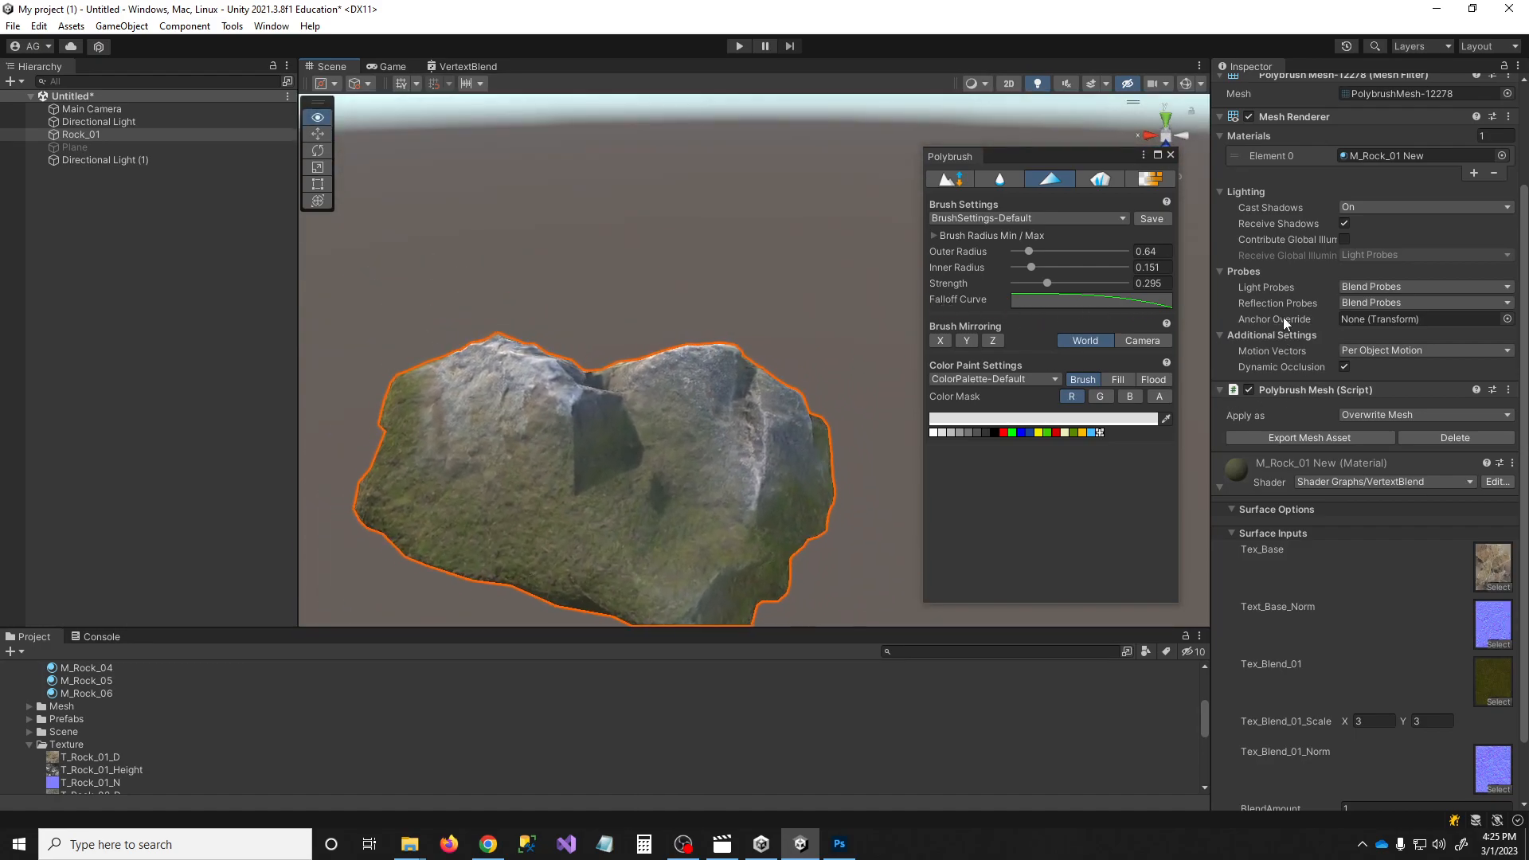
# Paint near-white at strength 0.295 across the rock's upper front face to extend the moss below the peaks
pyautogui.scroll(3, 806, 427)
pyautogui.moveTo(805, 427)
pyautogui.keyDown('alt'); pyautogui.mouseDown()
pyautogui.moveTo(738, 361)
pyautogui.moveTo(683, 416)
pyautogui.mouseUp(); pyautogui.keyUp('alt')
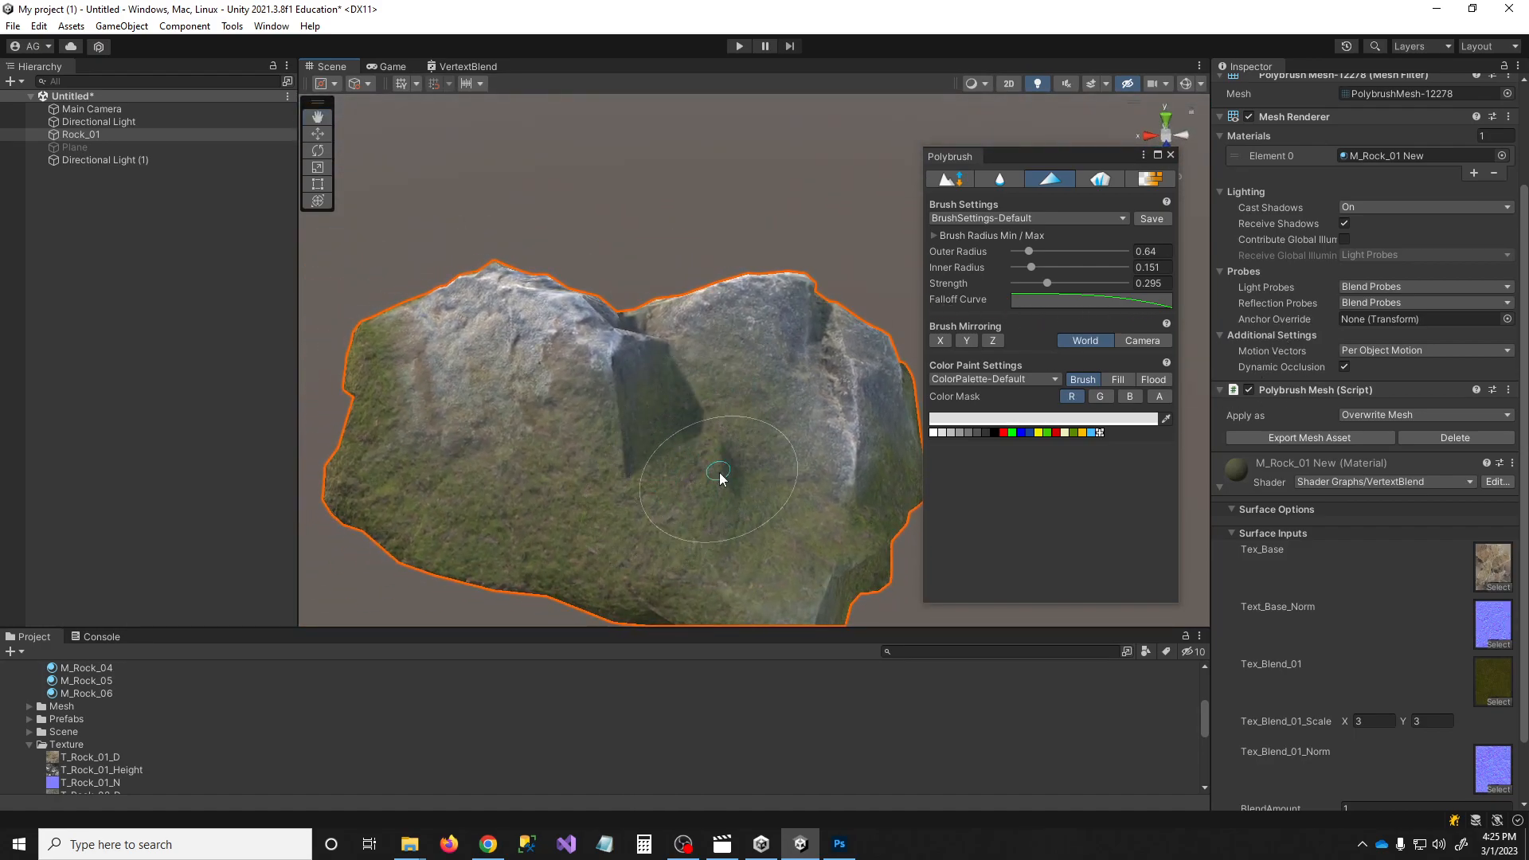
pyautogui.scroll(-6, 719, 477)
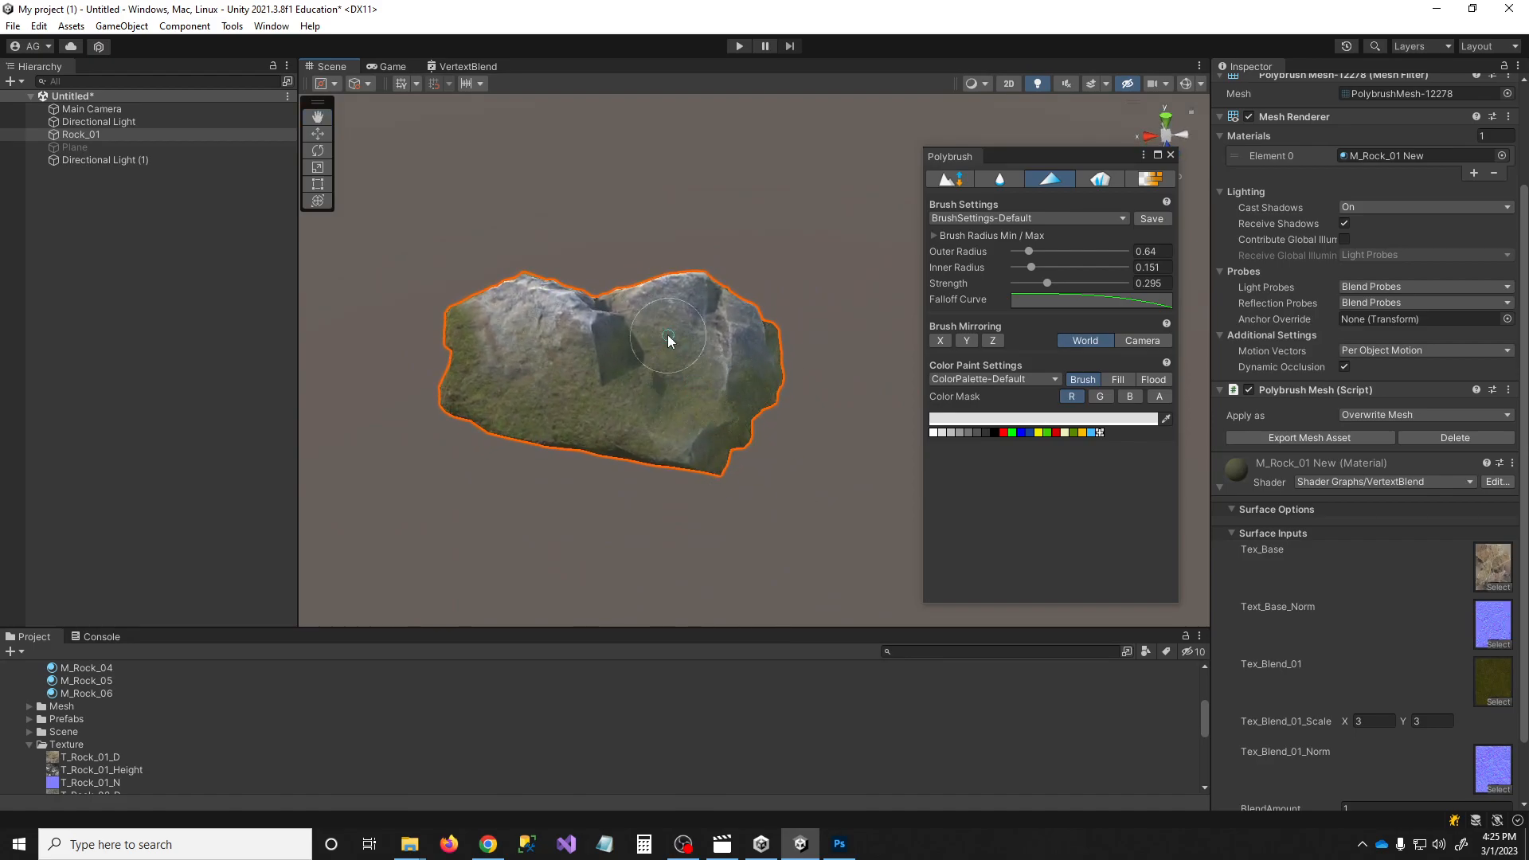
pyautogui.keyDown('alt'); pyautogui.moveTo(668, 340); pyautogui.dragTo(642, 375); pyautogui.keyUp('alt')
pyautogui.scroll(3, 642, 375)
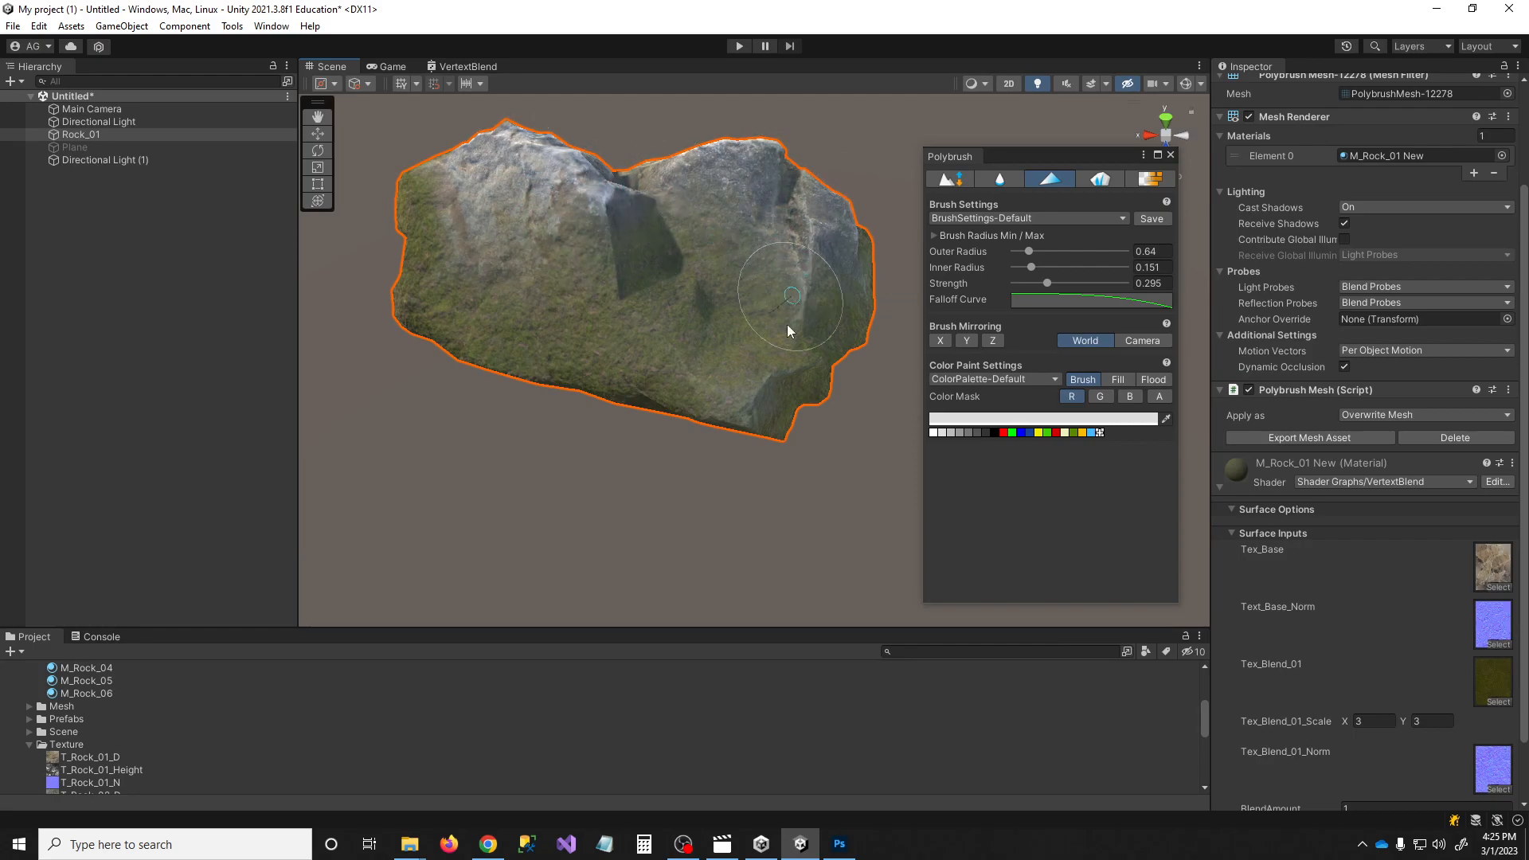
pyautogui.keyDown('alt'); pyautogui.moveTo(659, 433); pyautogui.dragTo(724, 403); pyautogui.keyUp('alt')
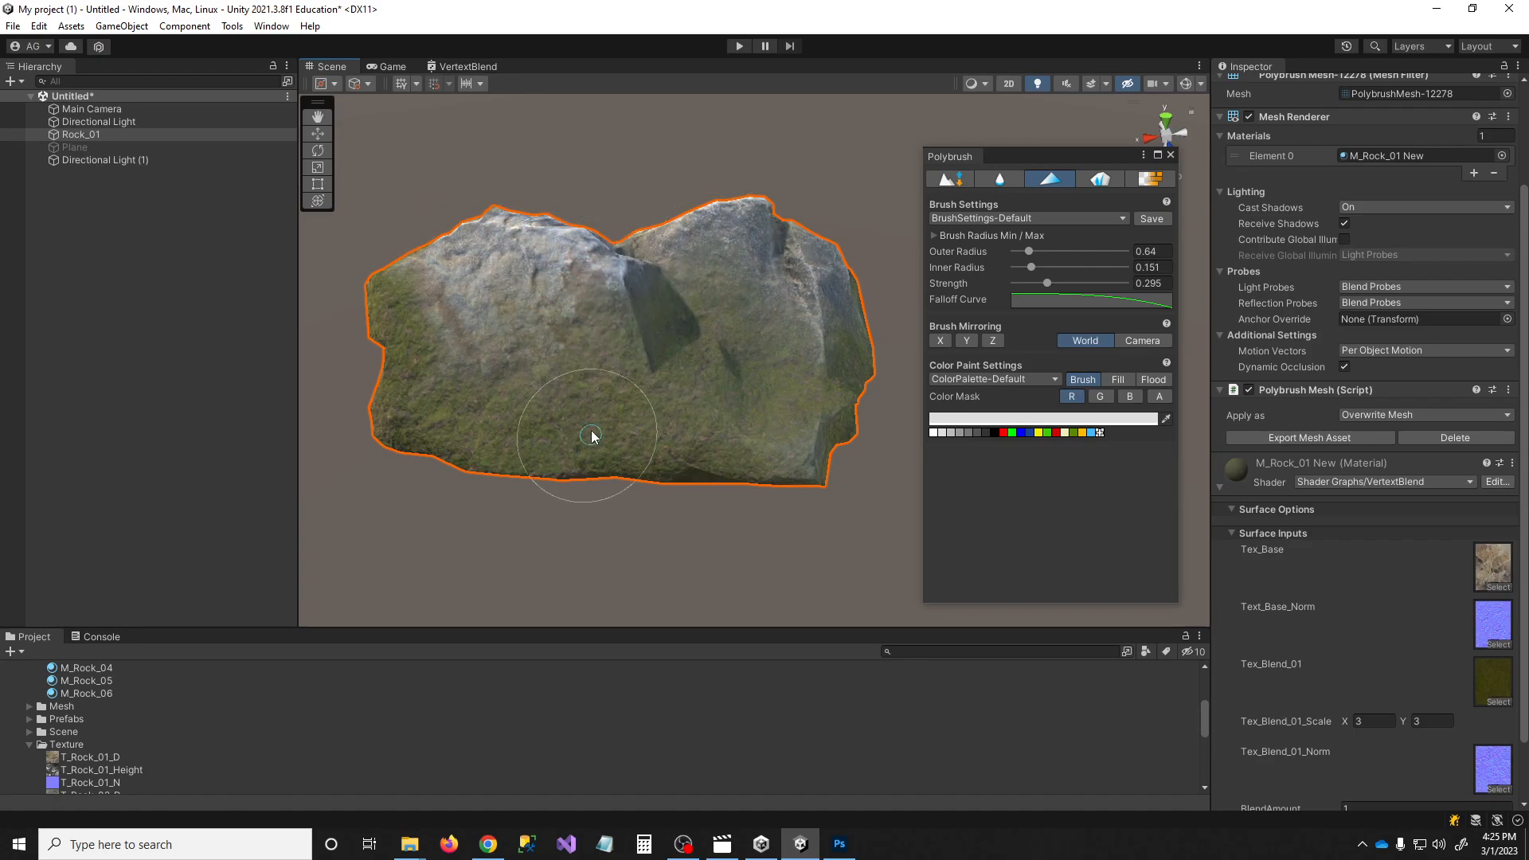
pyautogui.moveTo(537, 299)
pyautogui.mouseDown()
pyautogui.moveTo(462, 292)
pyautogui.moveTo(546, 292)
pyautogui.moveTo(732, 249)
pyautogui.moveTo(772, 324)
pyautogui.moveTo(799, 335)
pyautogui.moveTo(778, 399)
pyautogui.moveTo(771, 370)
pyautogui.moveTo(512, 342)
pyautogui.moveTo(618, 375)
pyautogui.moveTo(557, 375)
pyautogui.moveTo(579, 334)
pyautogui.moveTo(536, 334)
pyautogui.moveTo(696, 433)
pyautogui.moveTo(785, 426)
pyautogui.moveTo(641, 383)
pyautogui.moveTo(611, 409)
pyautogui.moveTo(707, 423)
pyautogui.moveTo(655, 381)
pyautogui.mouseUp()
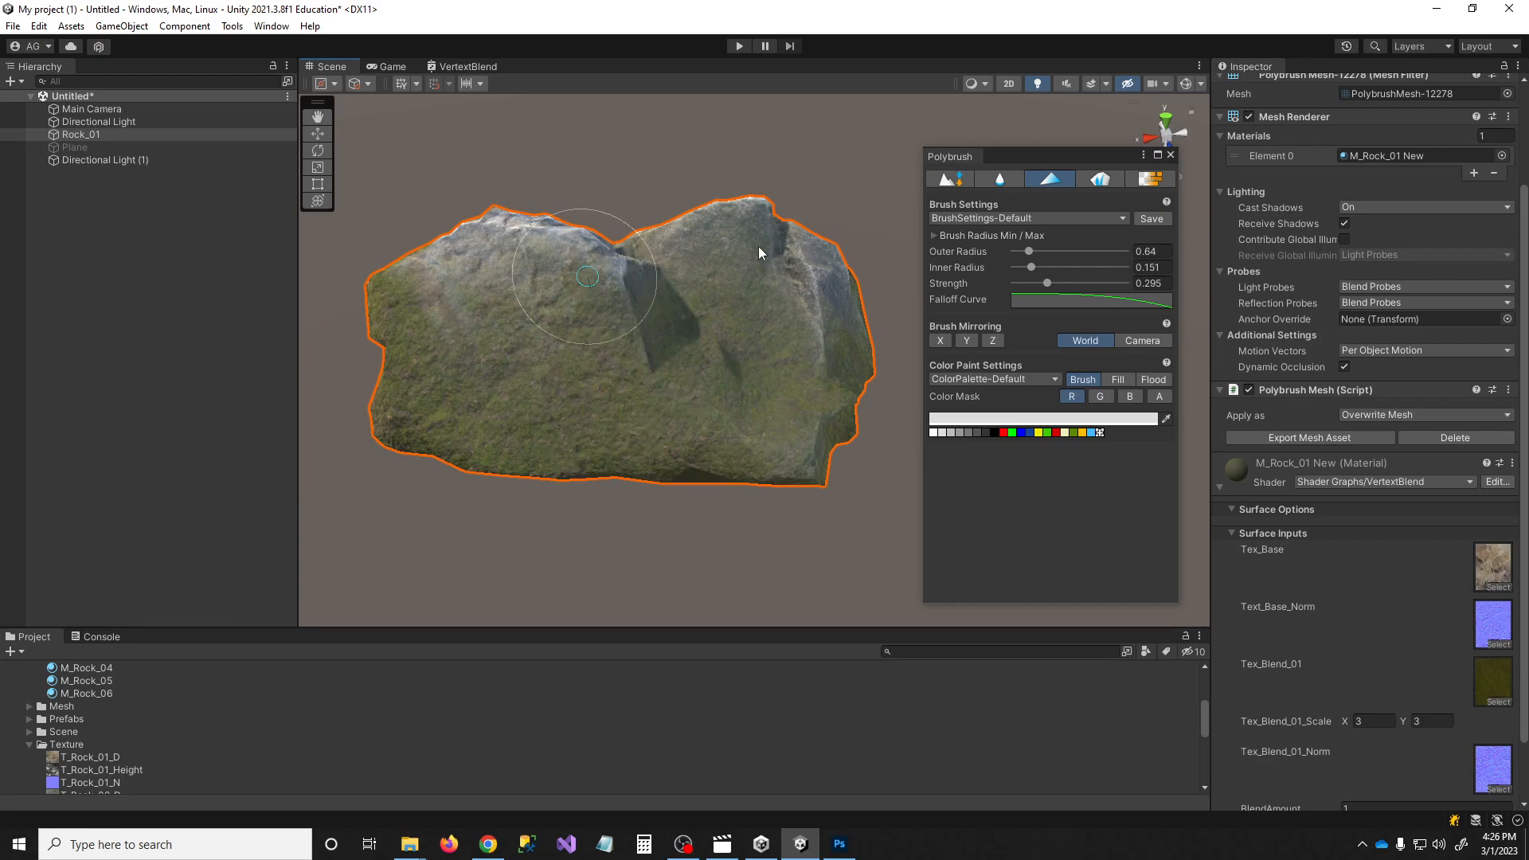
# Switch to Photoshop, undo the last three edits to T_Rock_01_Height.tga and enlarge its document window
pyautogui.click(839, 844)
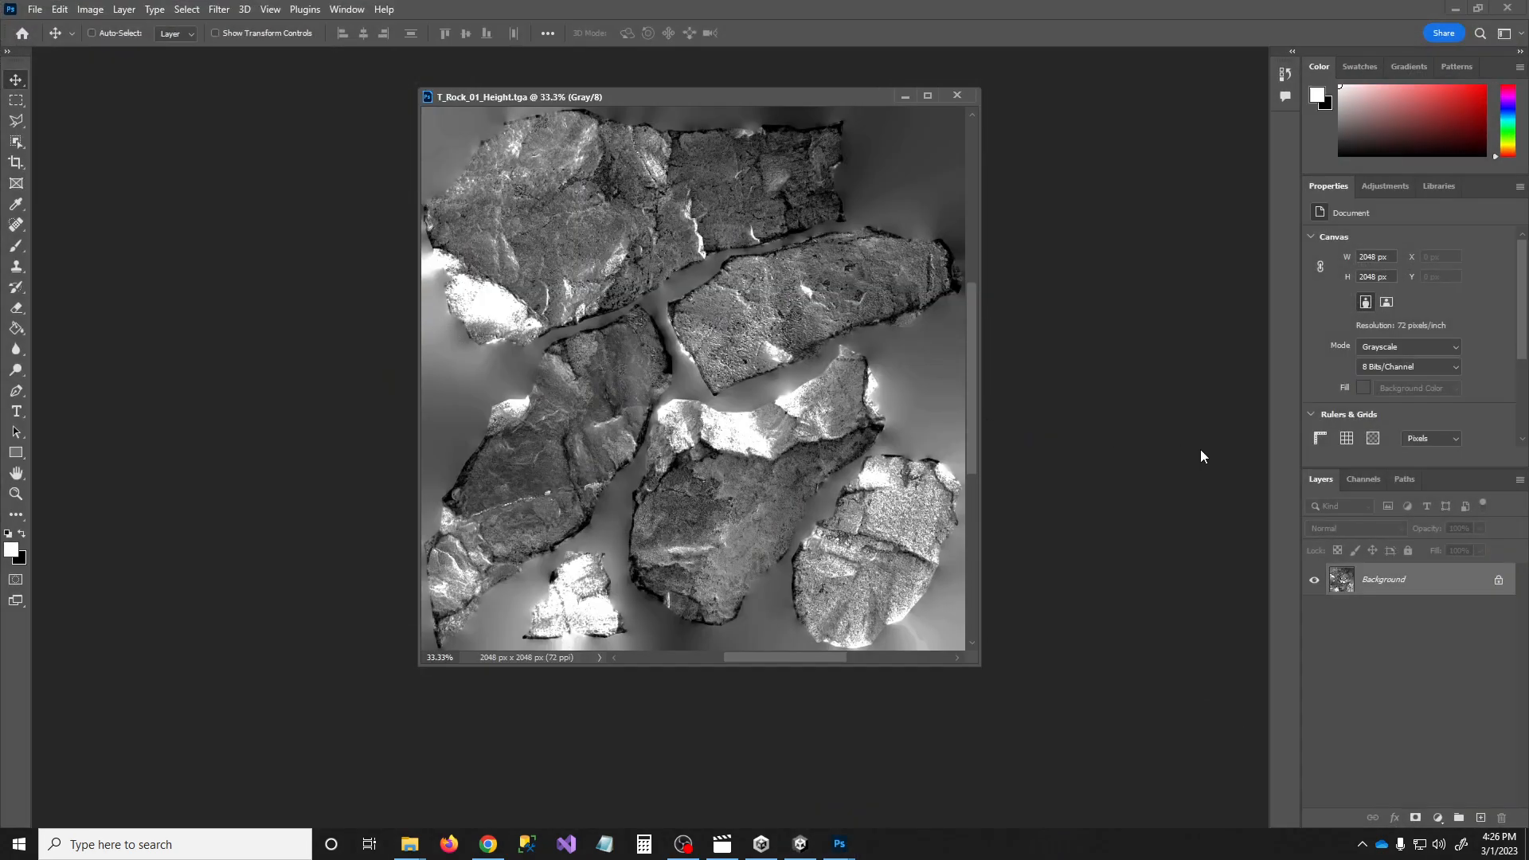
pyautogui.hotkey('ctrl', 'z')
pyautogui.hotkey('ctrl', 'z')
pyautogui.hotkey('ctrl', 'z')
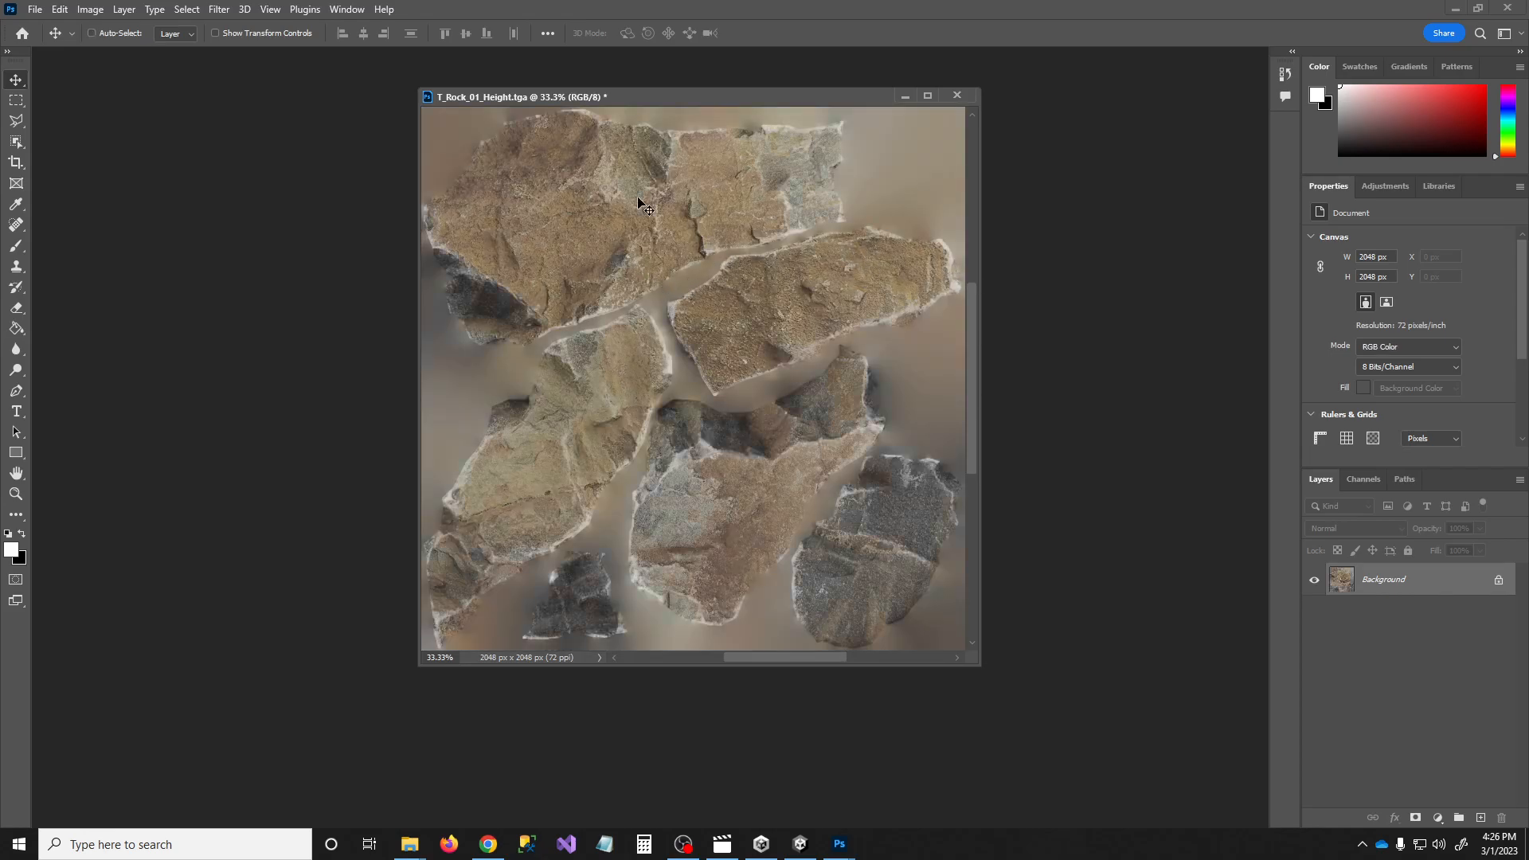
pyautogui.moveTo(685, 105); pyautogui.dragTo(546, 108)
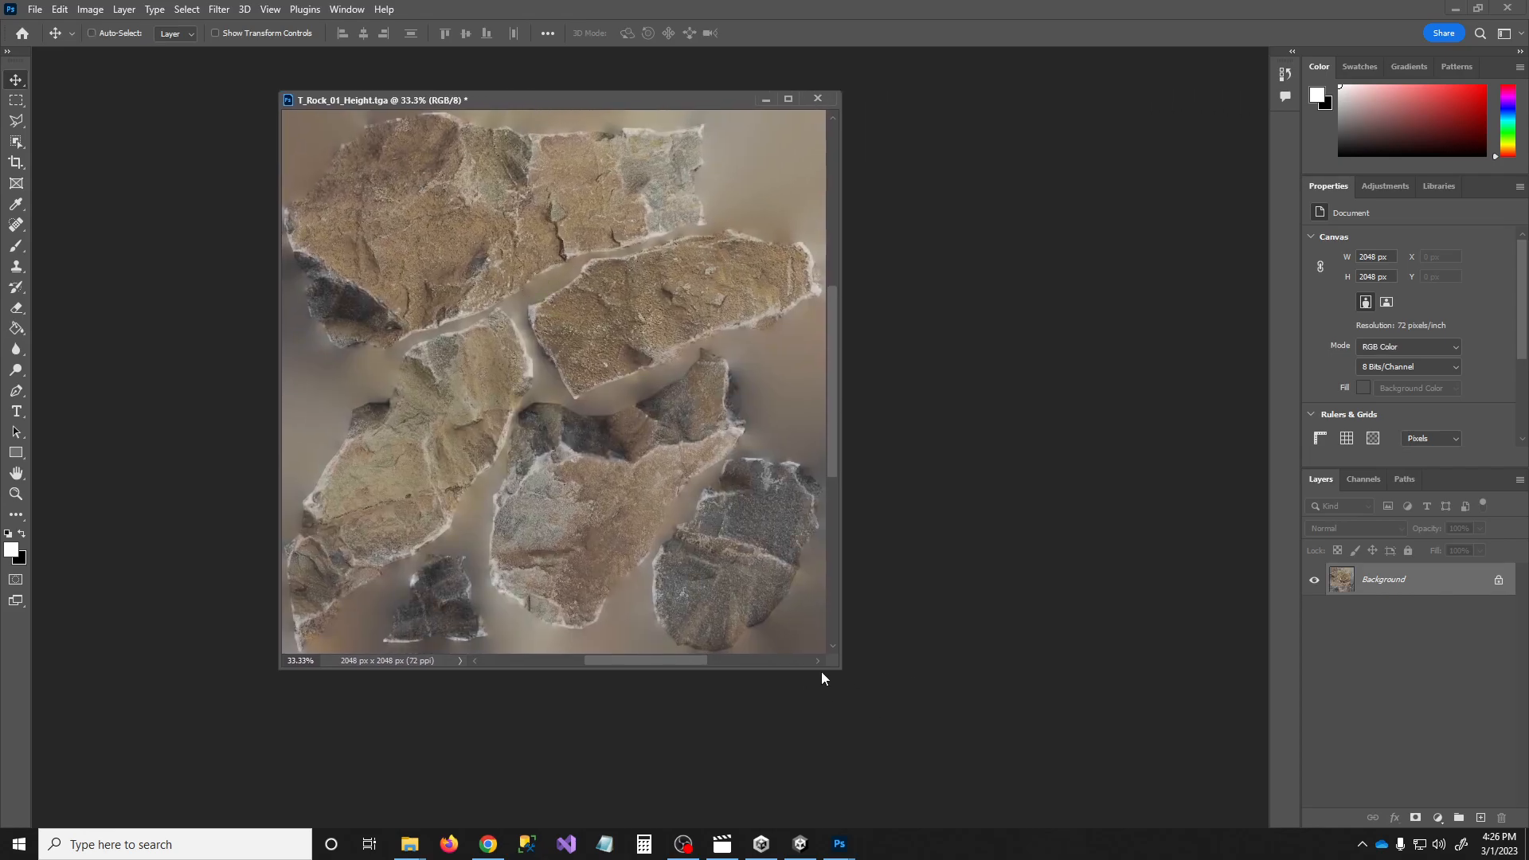
pyautogui.moveTo(835, 666); pyautogui.dragTo(950, 724)
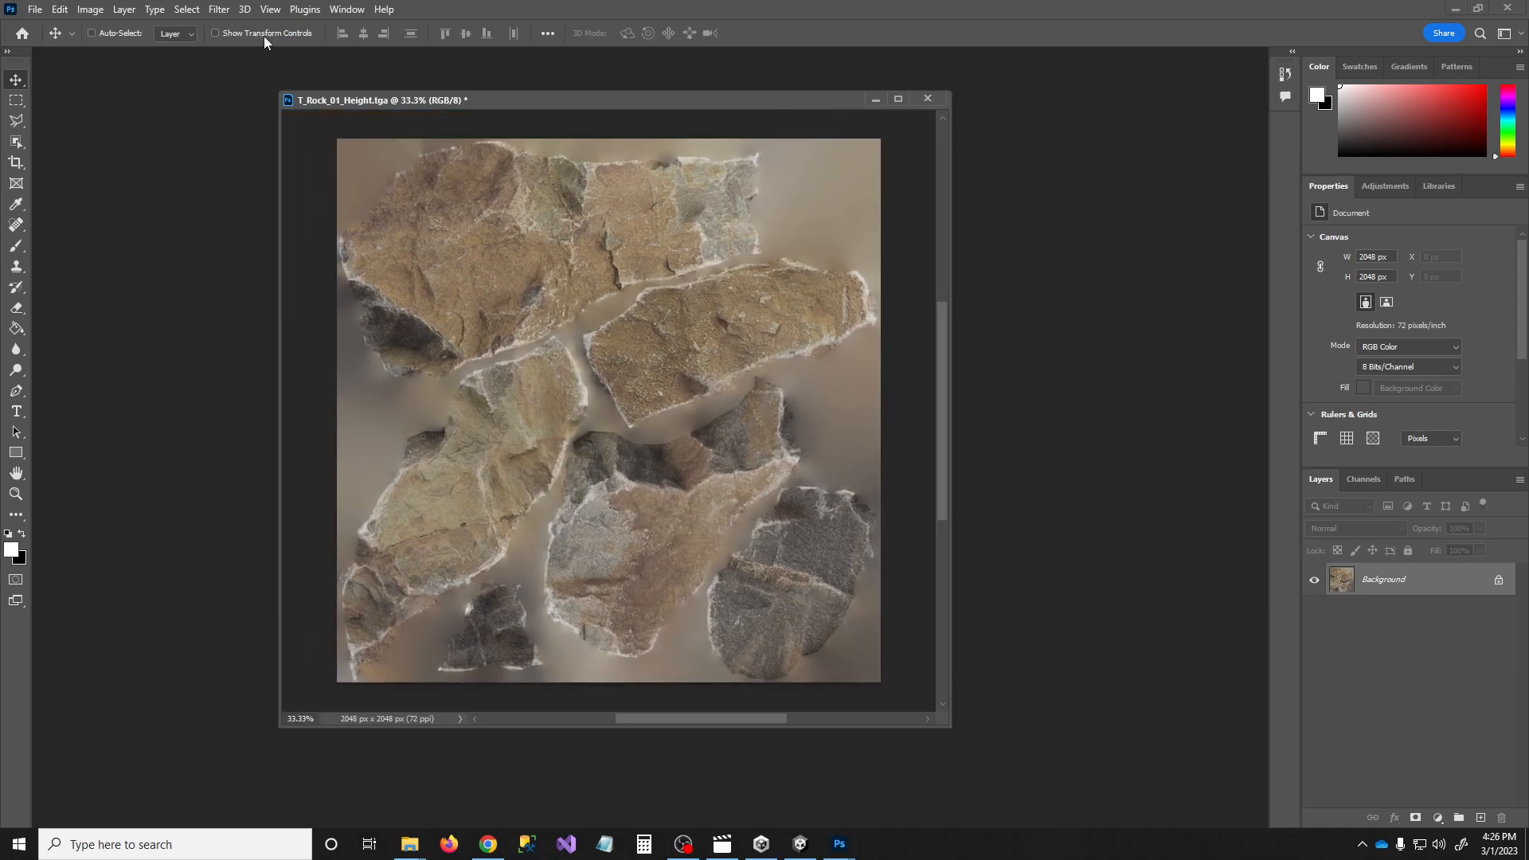
# Convert T_Rock_01_Height.tga to Grayscale mode, discarding the color information
pyautogui.click(126, 10)
pyautogui.moveTo(90, 10)
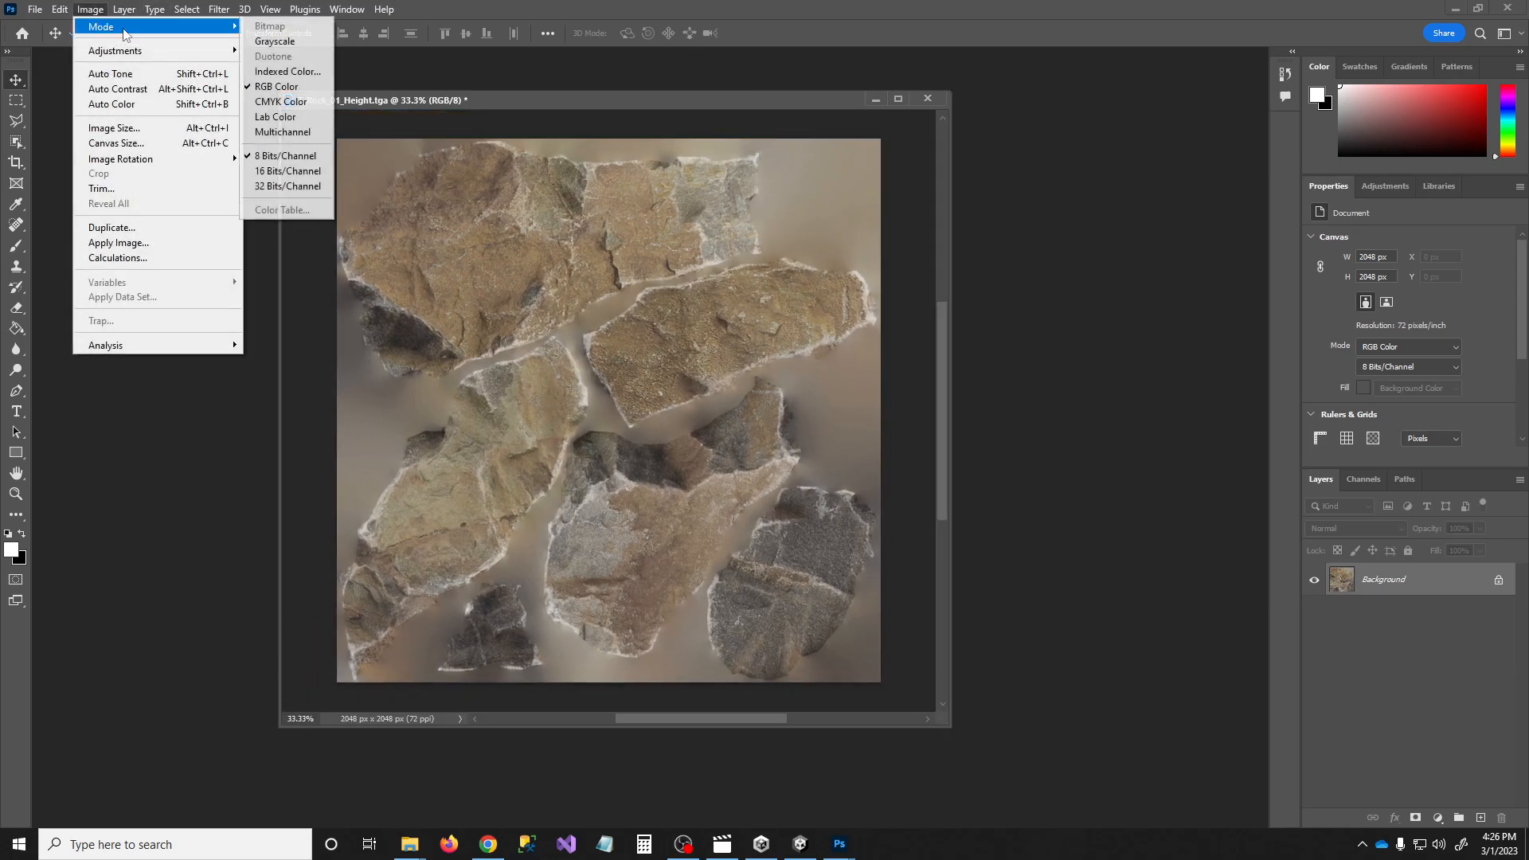
pyautogui.click(274, 42)
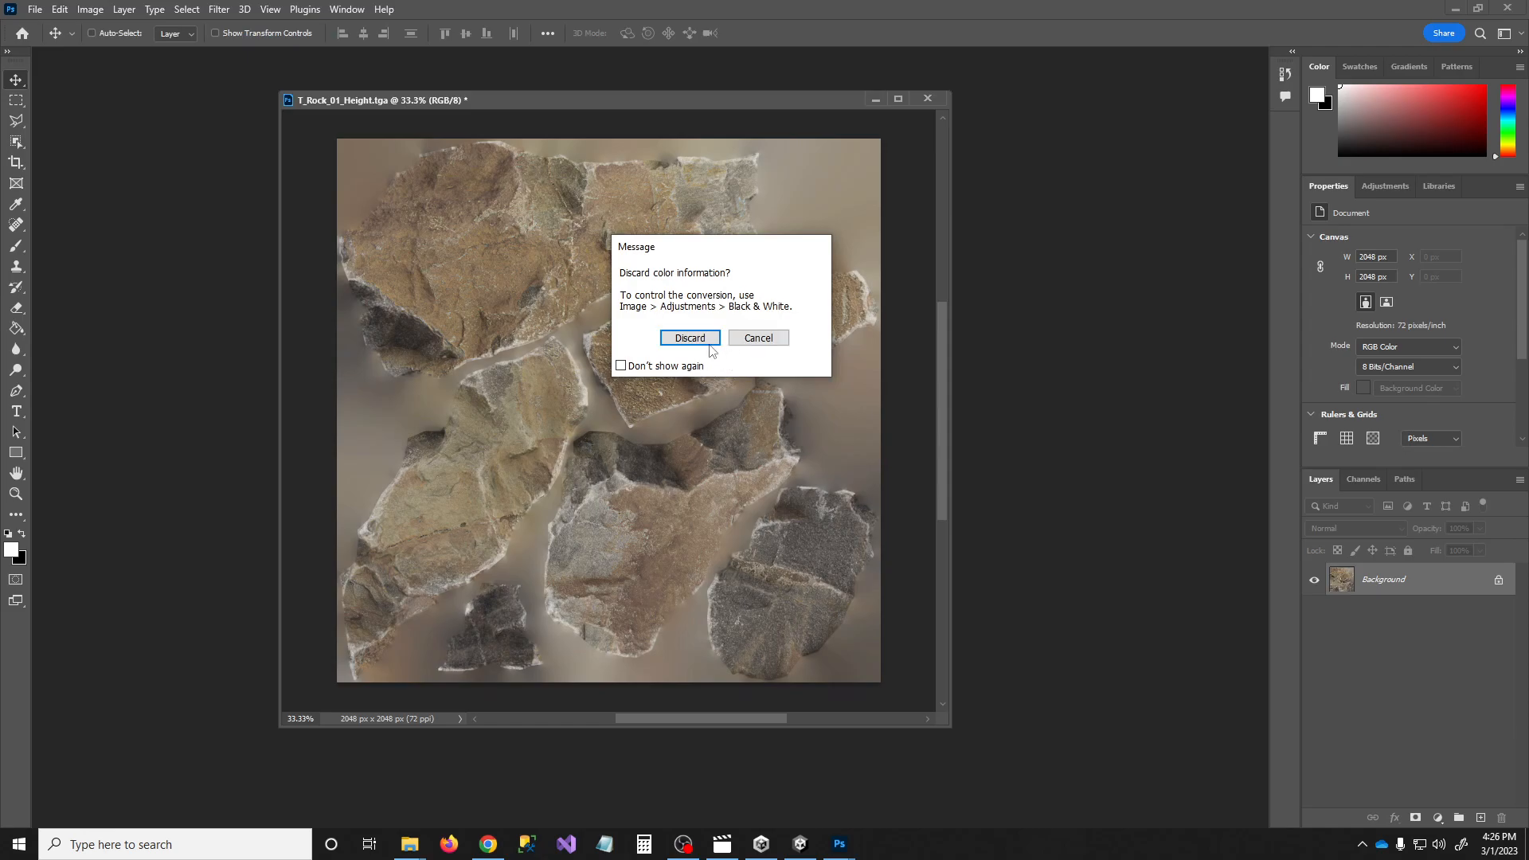
pyautogui.click(683, 341)
# Increase the height map's contrast with Levels, setting the input levels to 66, 1.94 and 203
pyautogui.click(94, 11)
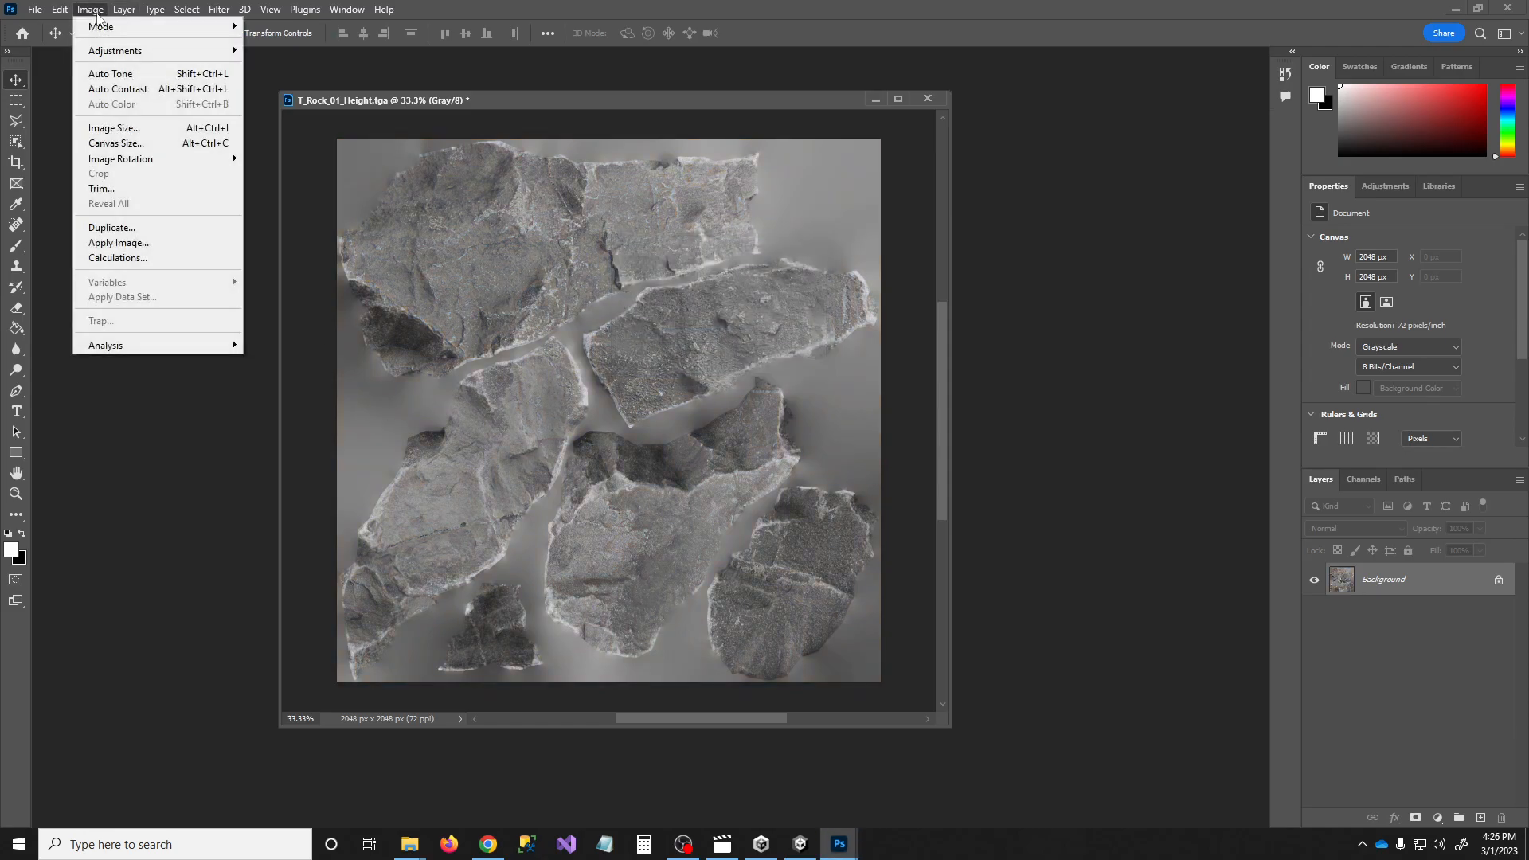
pyautogui.moveTo(115, 52)
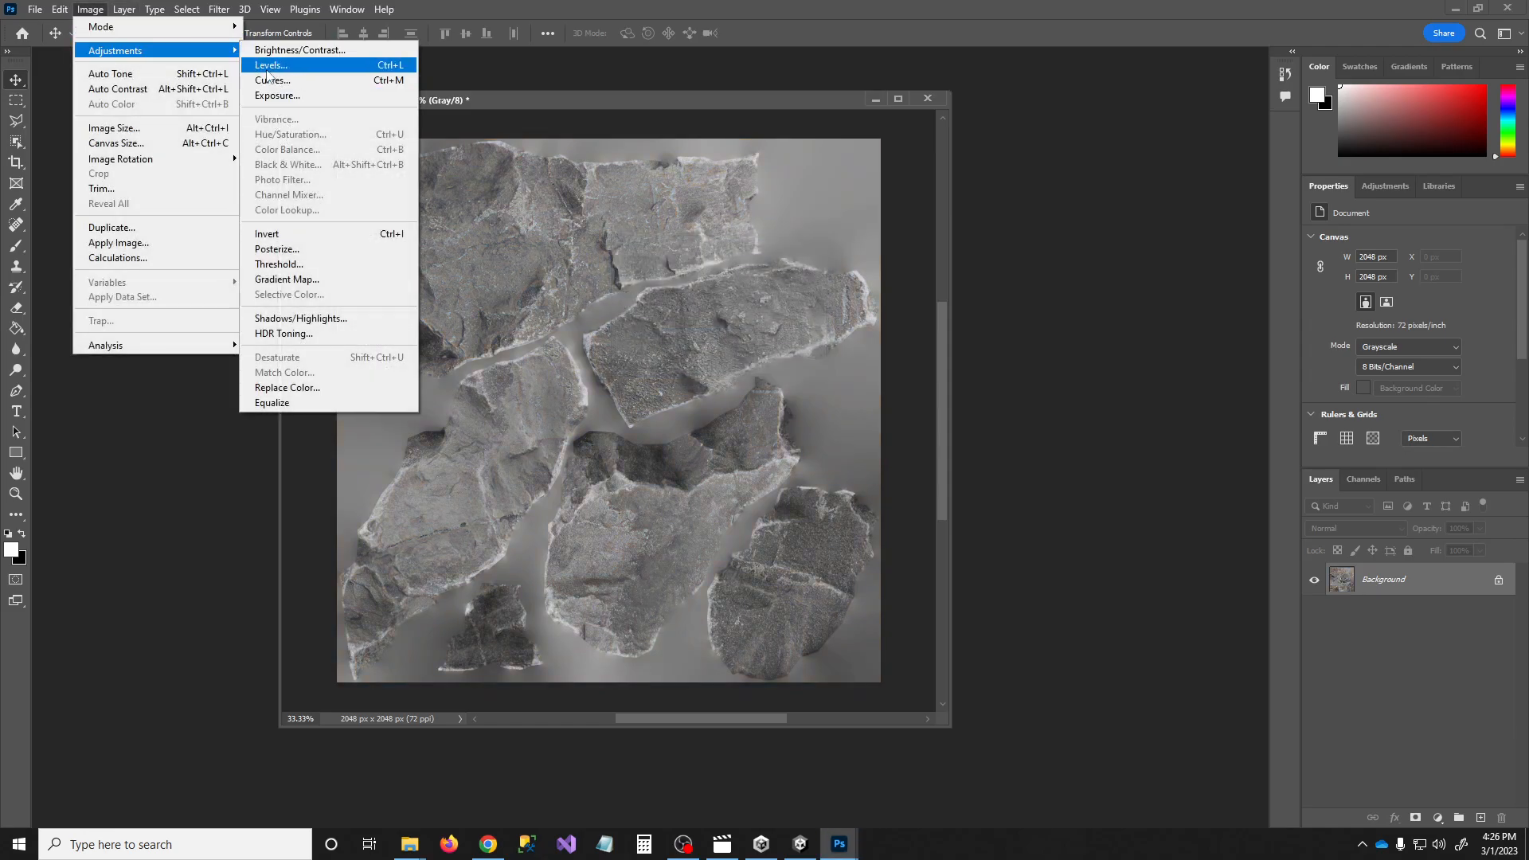
pyautogui.click(269, 67)
pyautogui.moveTo(953, 380); pyautogui.dragTo(1060, 376)
pyautogui.moveTo(1151, 380); pyautogui.dragTo(1032, 379)
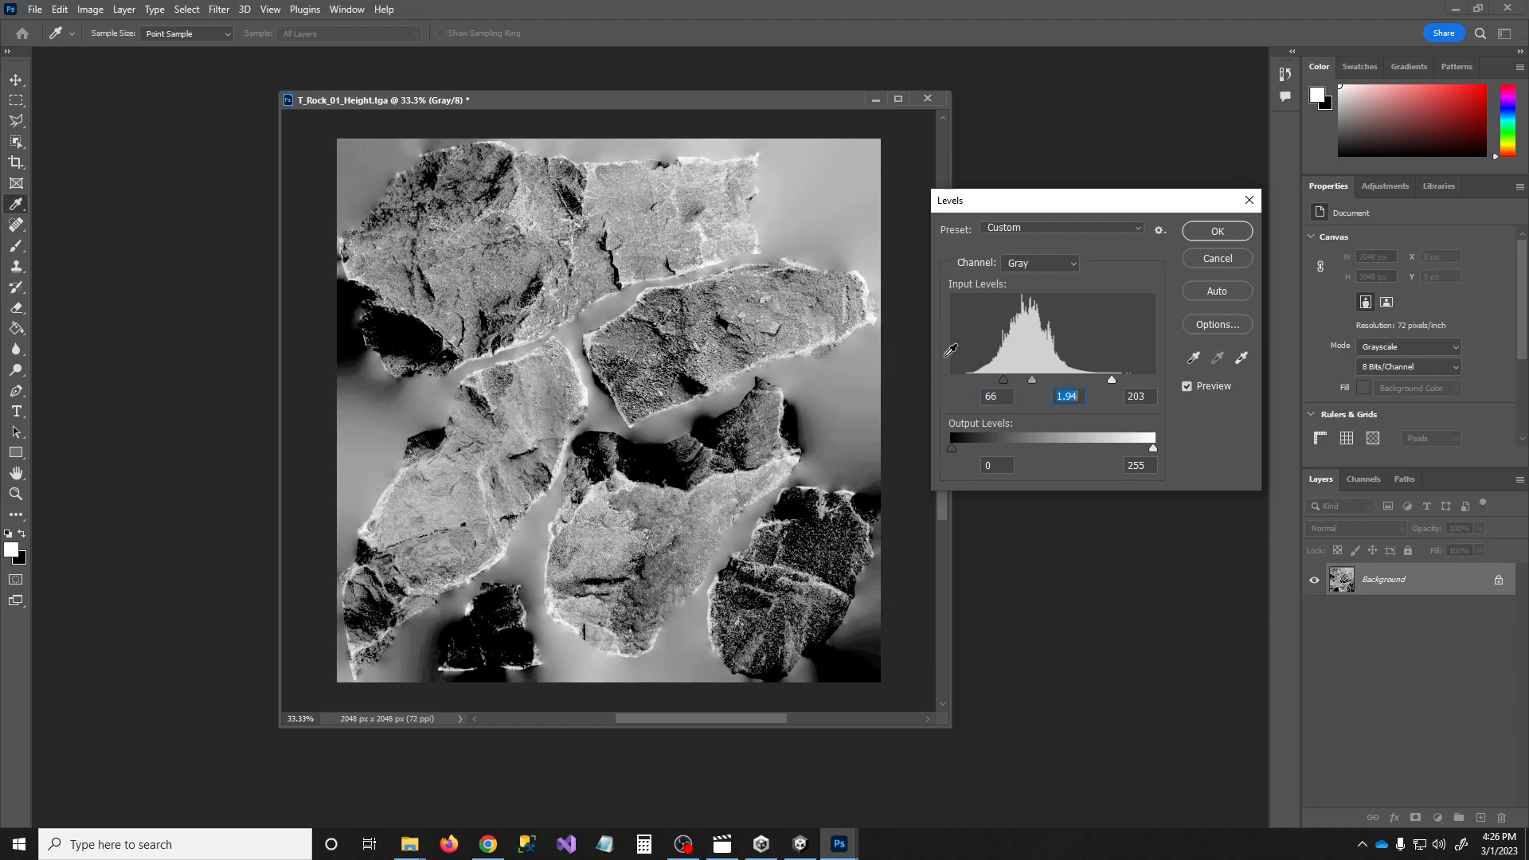
pyautogui.click(1216, 231)
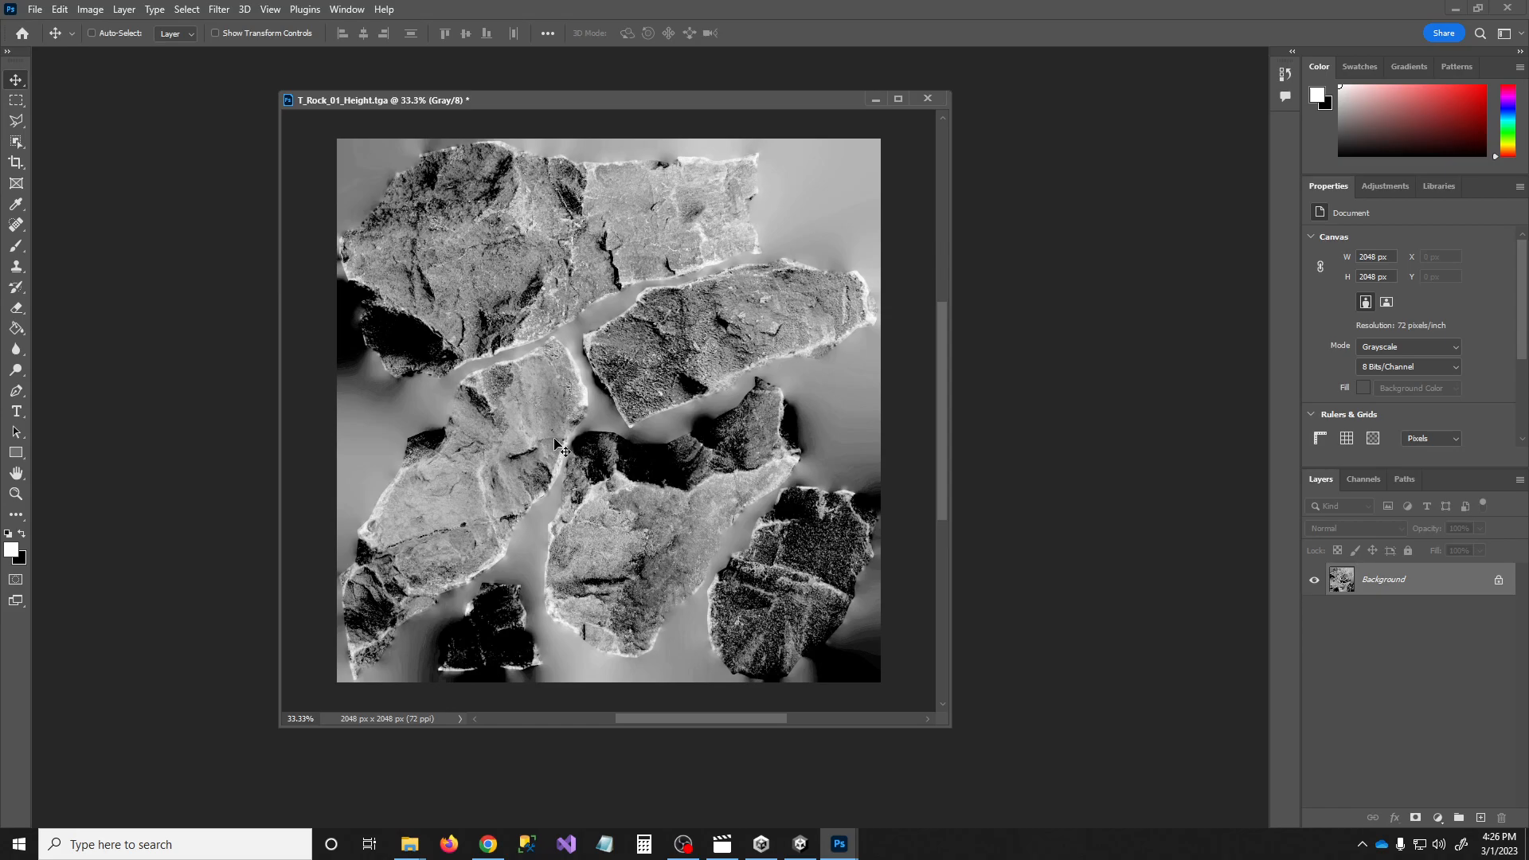
pyautogui.hotkey('ctrl', 'i')
pyautogui.hotkey('ctrl', 'z')
pyautogui.click(68, 10)
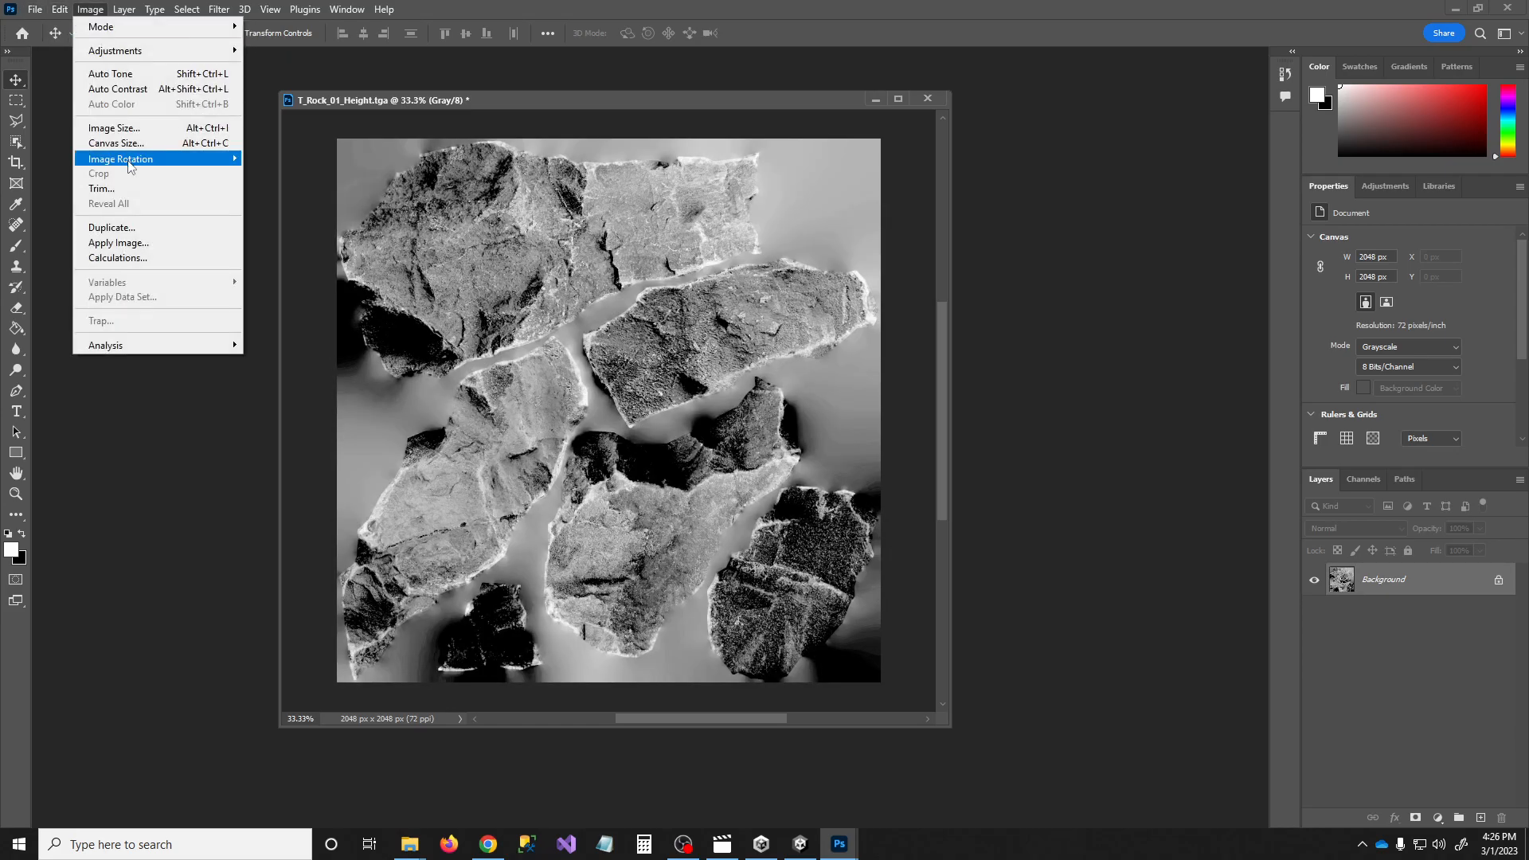
pyautogui.moveTo(110, 51)
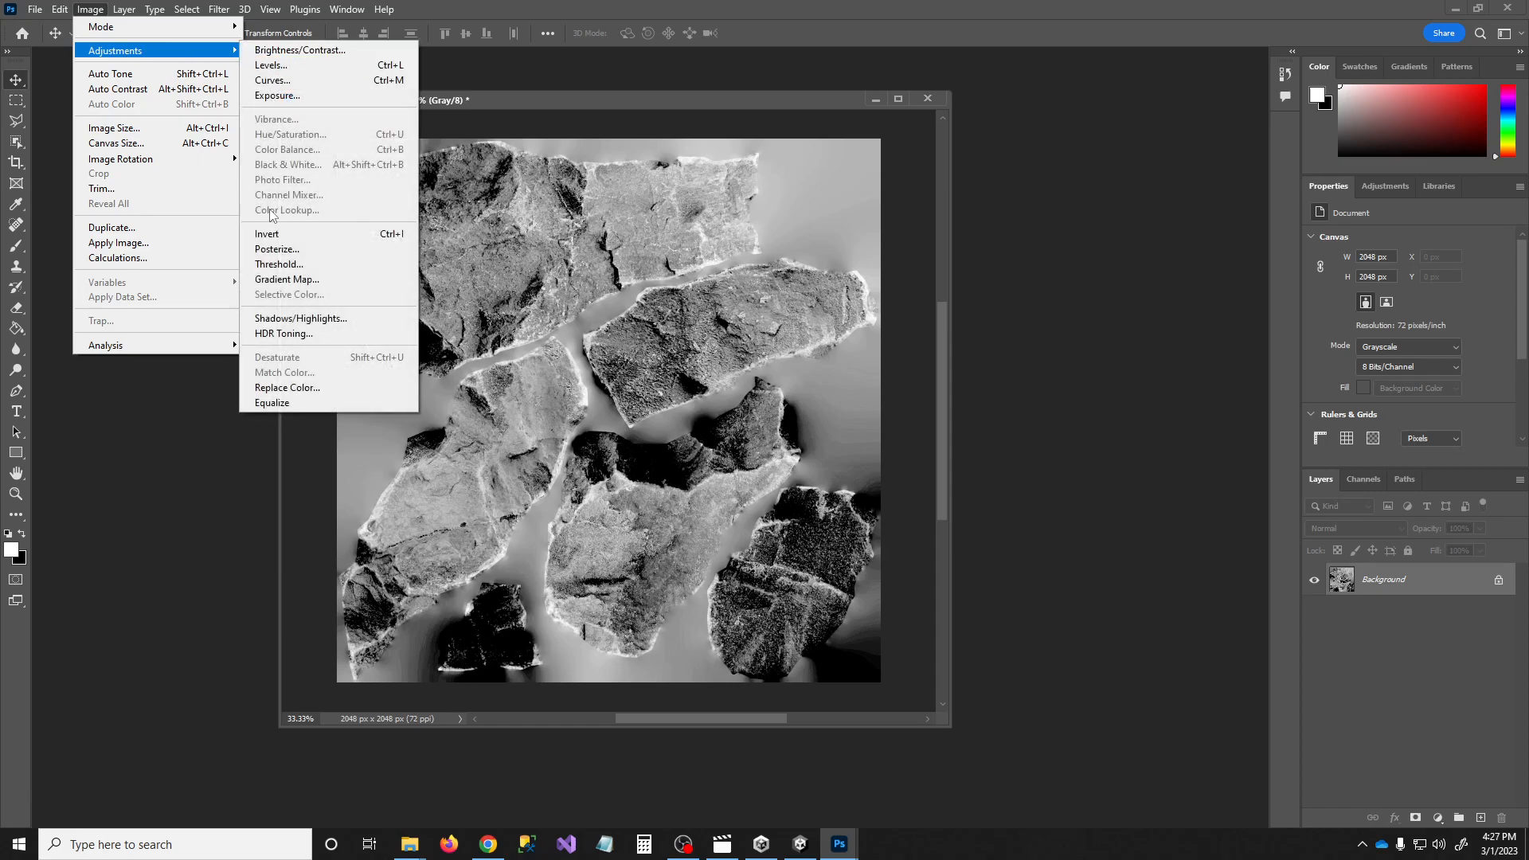
pyautogui.click(283, 236)
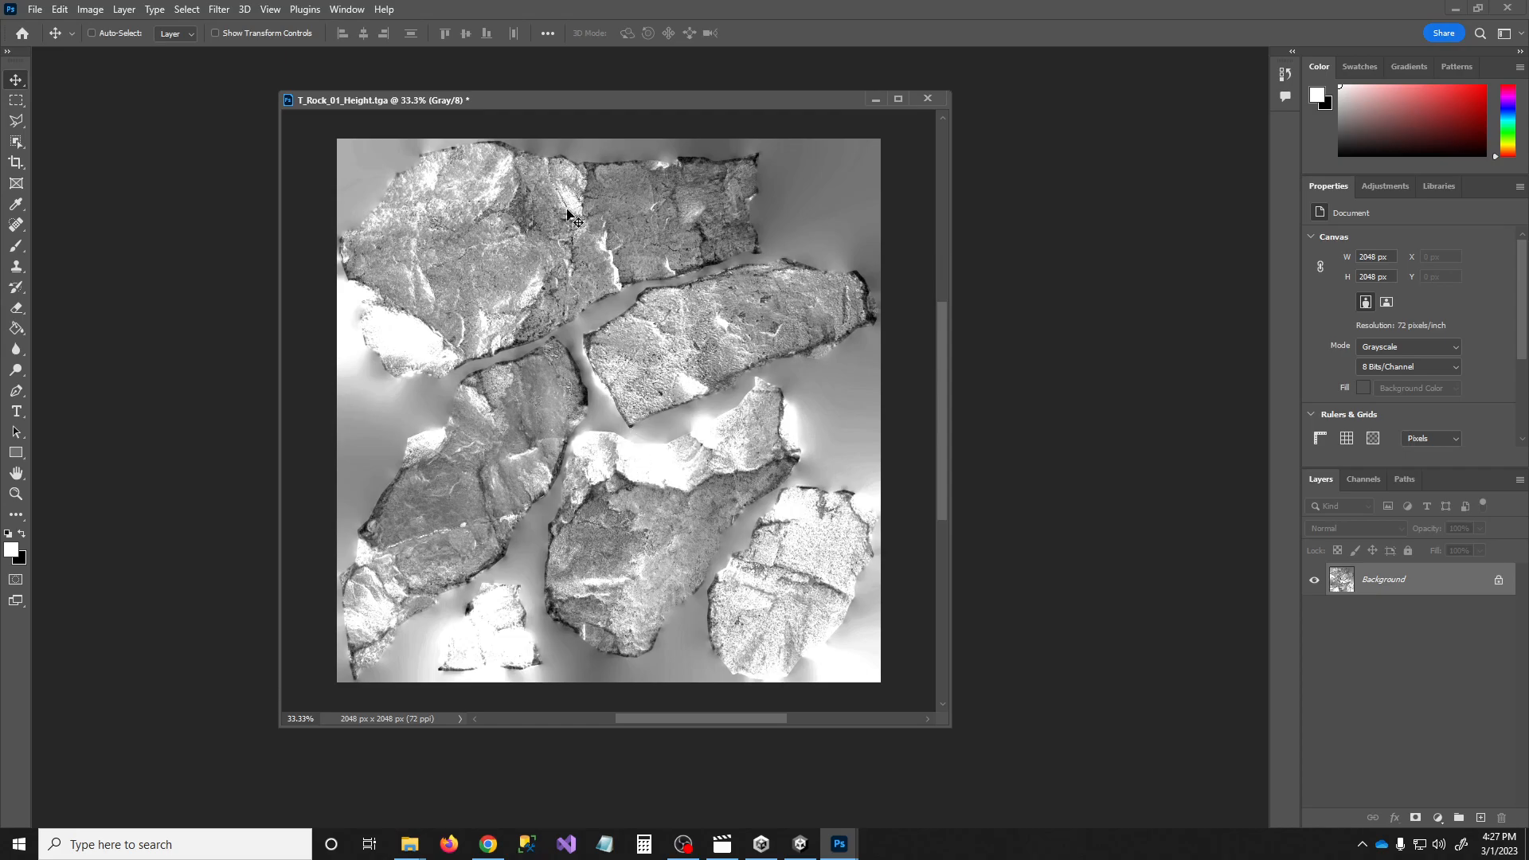
pyautogui.hotkey('ctrl', 'z')
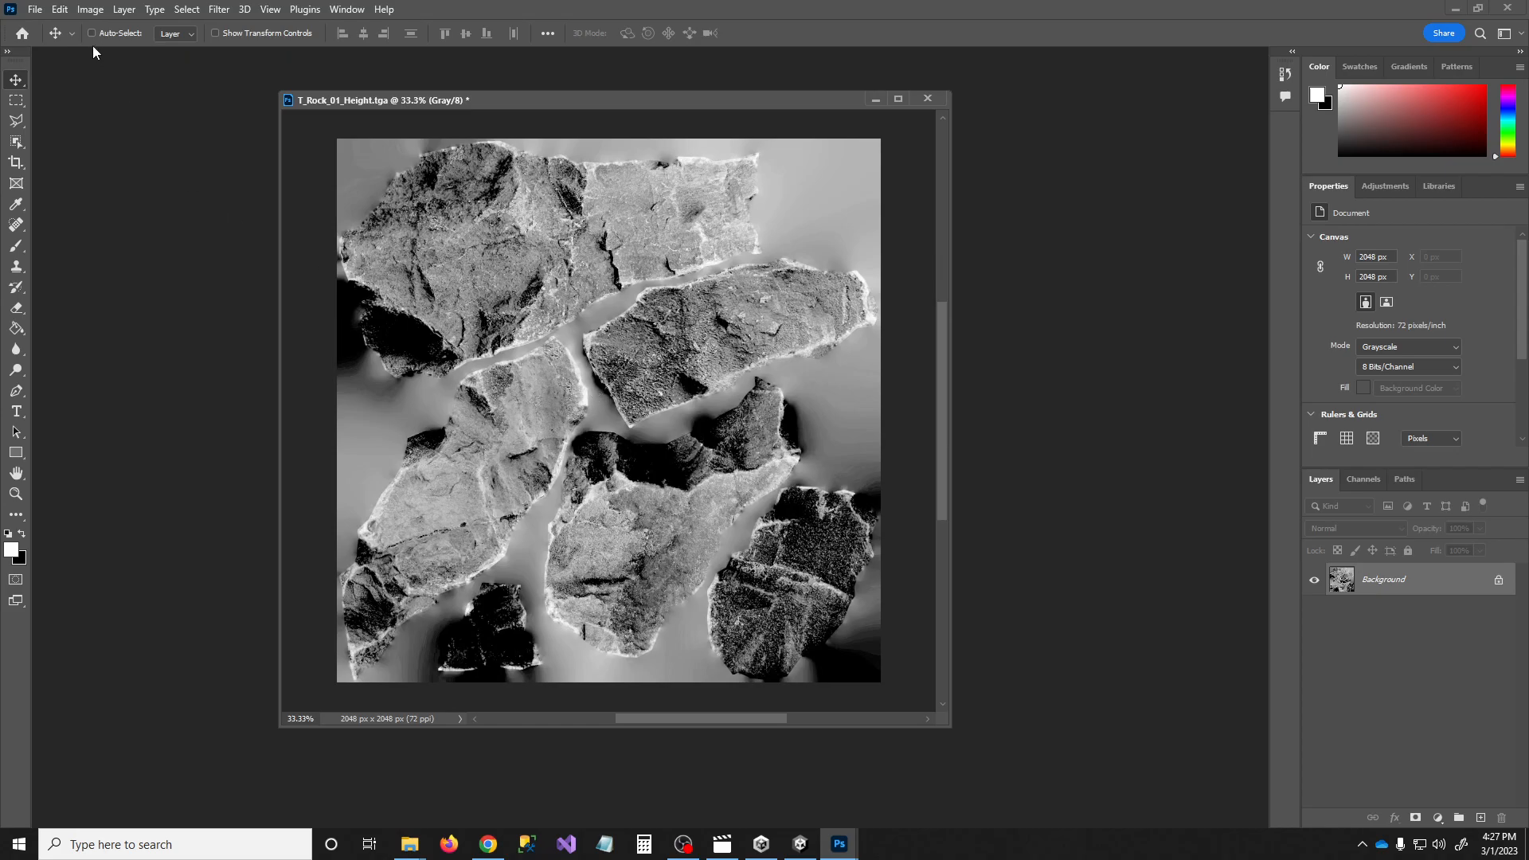
# Invert the height map's tones, save the file and return to Unity
pyautogui.hotkey('ctrl', 'i')
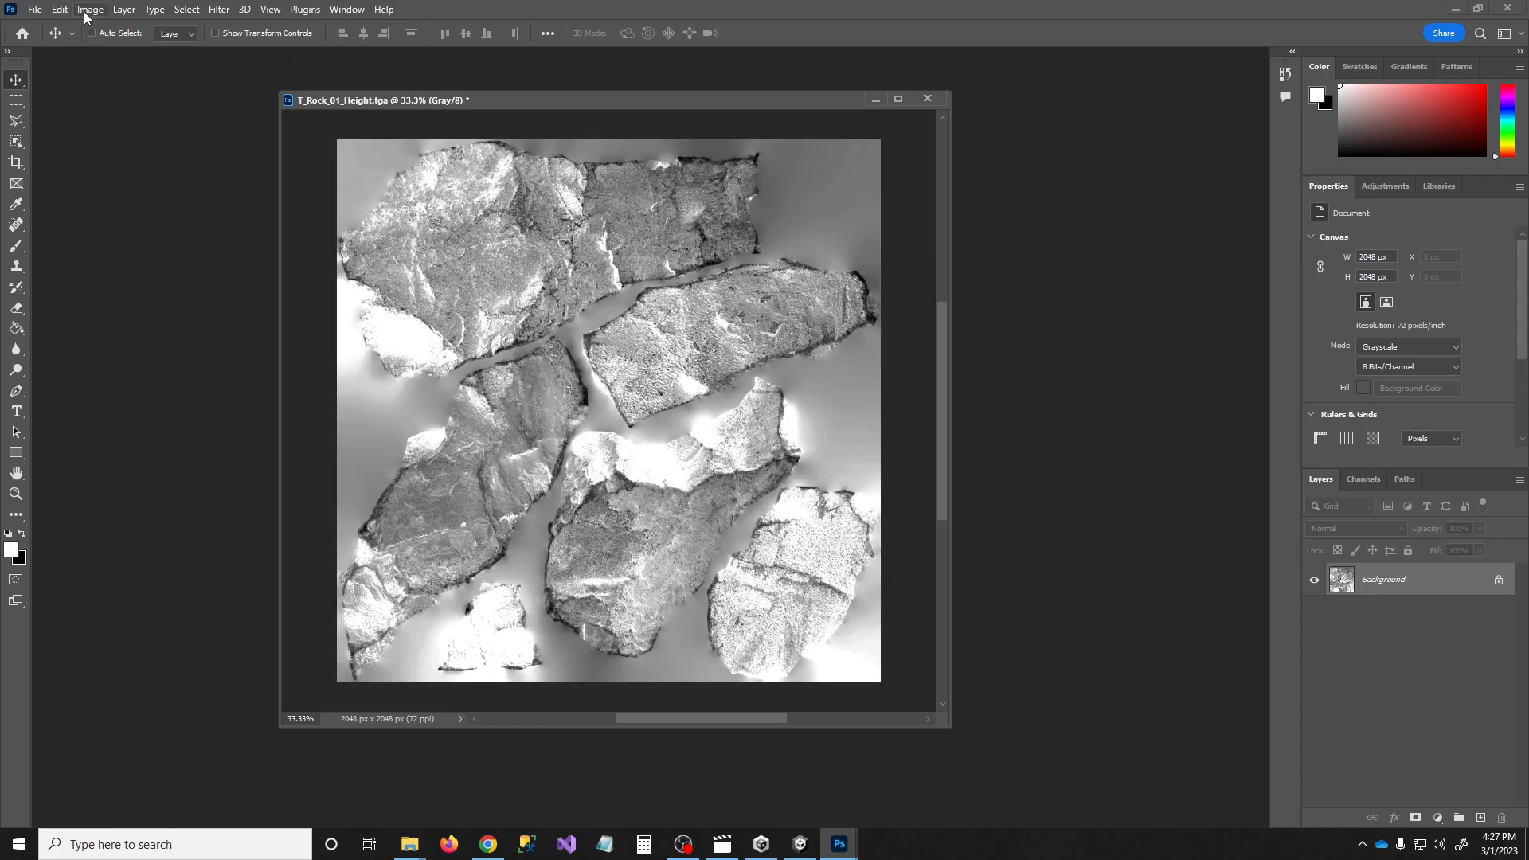
pyautogui.hotkey('ctrl', 's')
pyautogui.click(1455, 9)
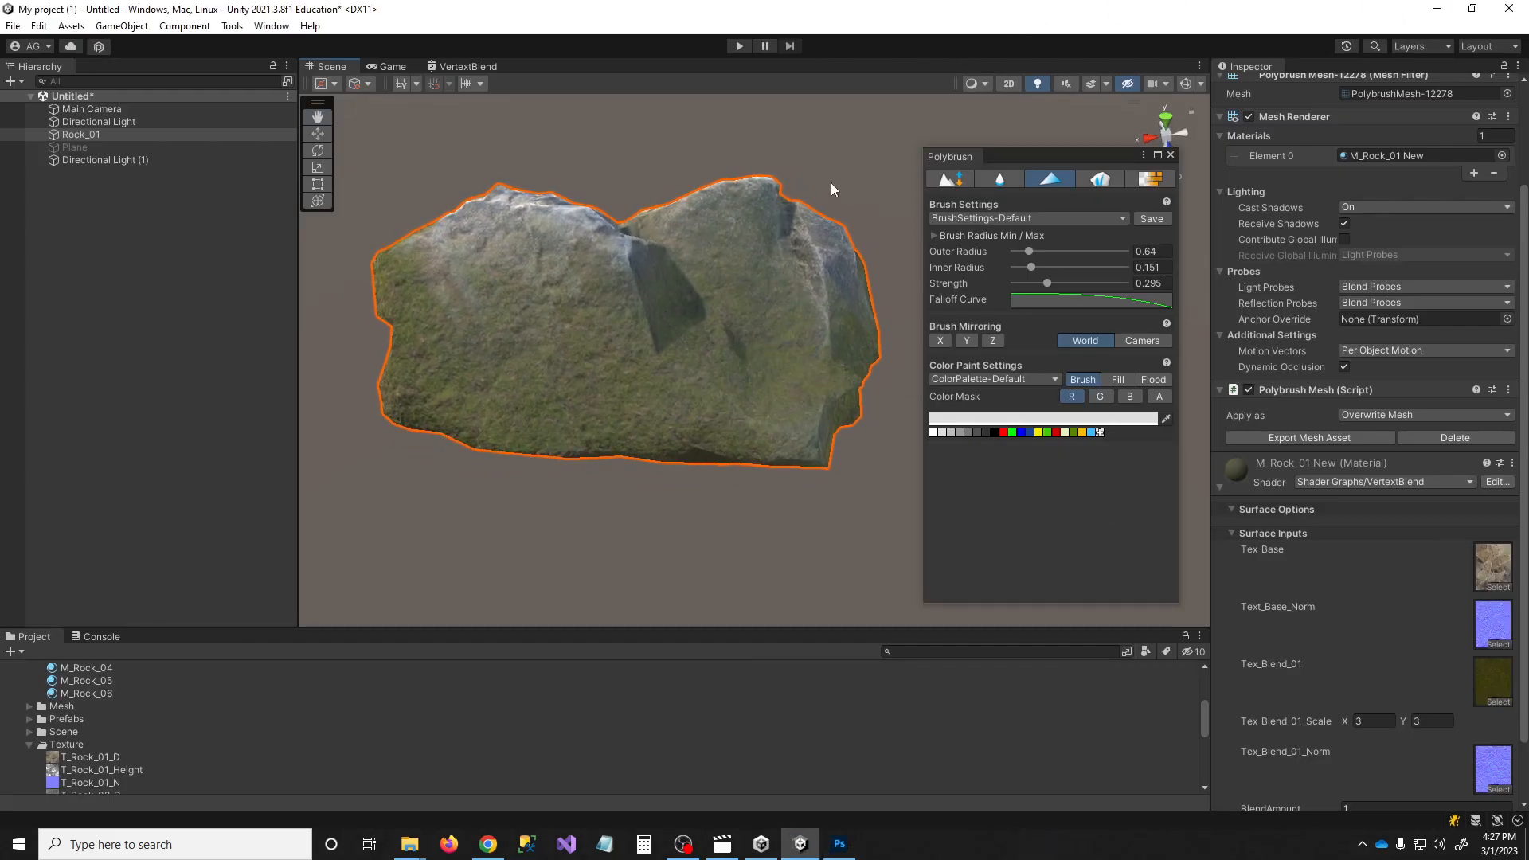
# Open the VertextBlend shader graph and close the Polybrush window covering it
pyautogui.click(460, 69)
pyautogui.scroll(-5, 730, 357)
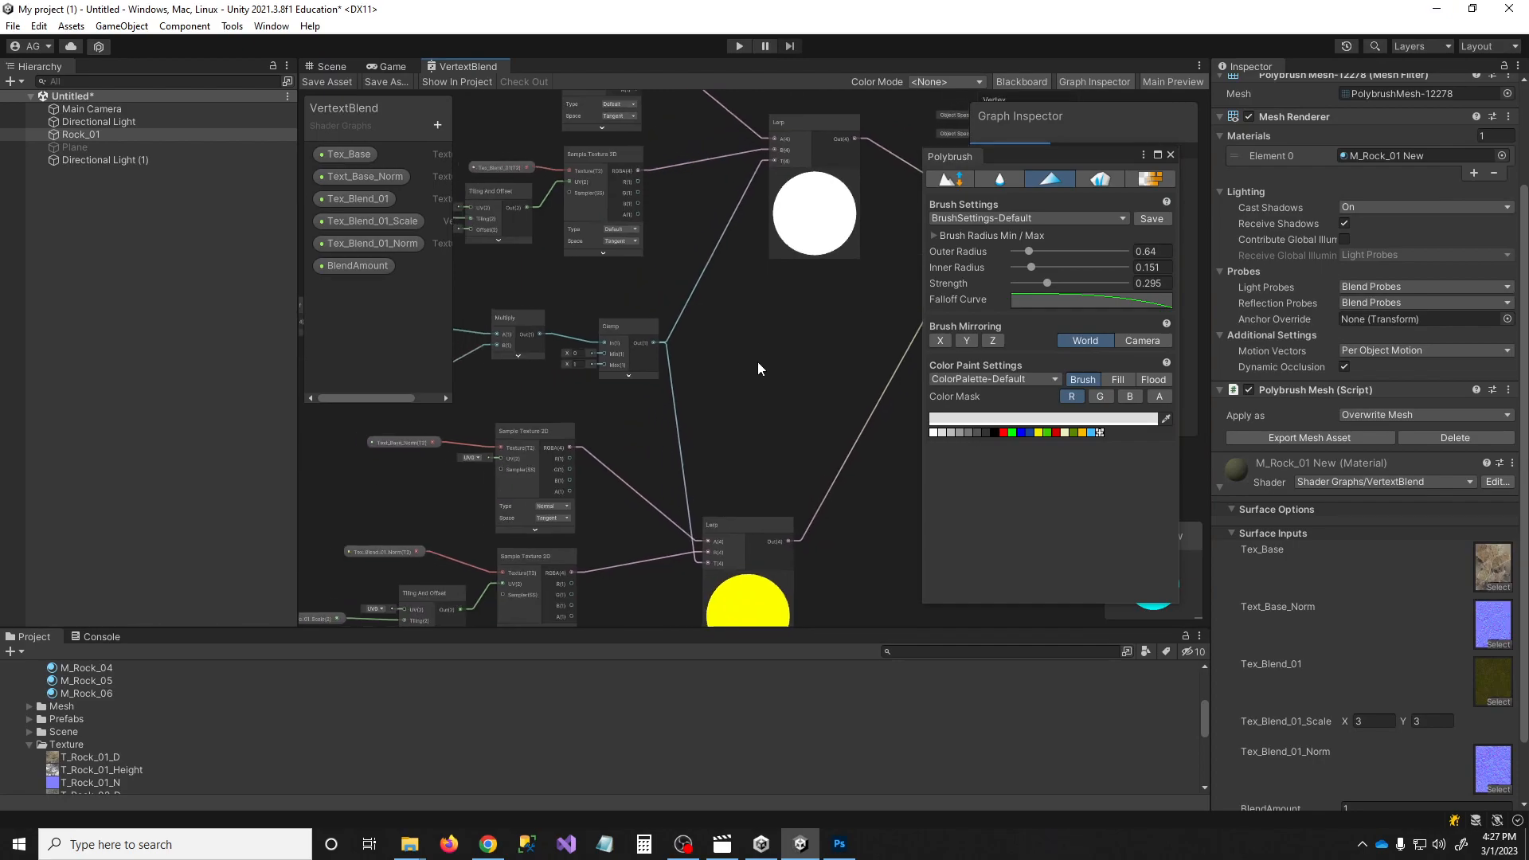
pyautogui.scroll(5, 564, 347)
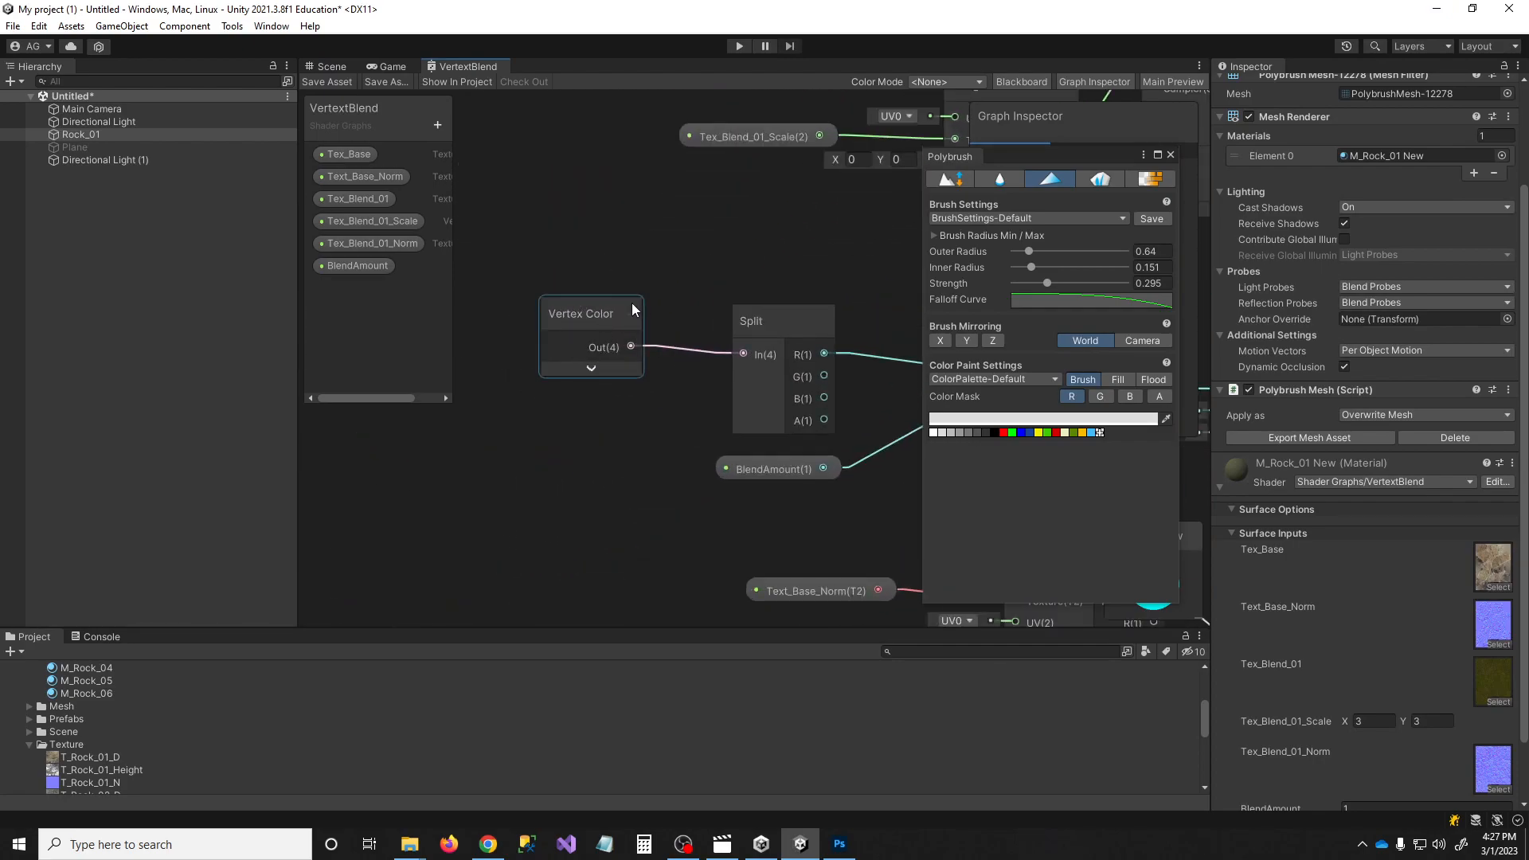
pyautogui.click(1171, 155)
# Move the Multiply node and the nodes feeding it away from the Clamp node to make room in the graph
pyautogui.moveTo(790, 371); pyautogui.dragTo(681, 328, button='middle')
pyautogui.scroll(-6, 591, 295)
pyautogui.moveTo(590, 294); pyautogui.dragTo(720, 307, button='middle')
pyautogui.moveTo(762, 368); pyautogui.dragTo(836, 388)
pyautogui.moveTo(790, 322); pyautogui.dragTo(565, 322)
pyautogui.scroll(3, 575, 348)
pyautogui.moveTo(641, 357); pyautogui.dragTo(858, 357, button='middle')
pyautogui.click(704, 422)
pyautogui.moveTo(800, 320); pyautogui.dragTo(760, 309)
pyautogui.moveTo(760, 309); pyautogui.dragTo(736, 256, button='middle')
# Add a Texture 2D property named Tex_Blend_01_Height and place it directly after Tex_Blend_01 in the property list
pyautogui.click(437, 125)
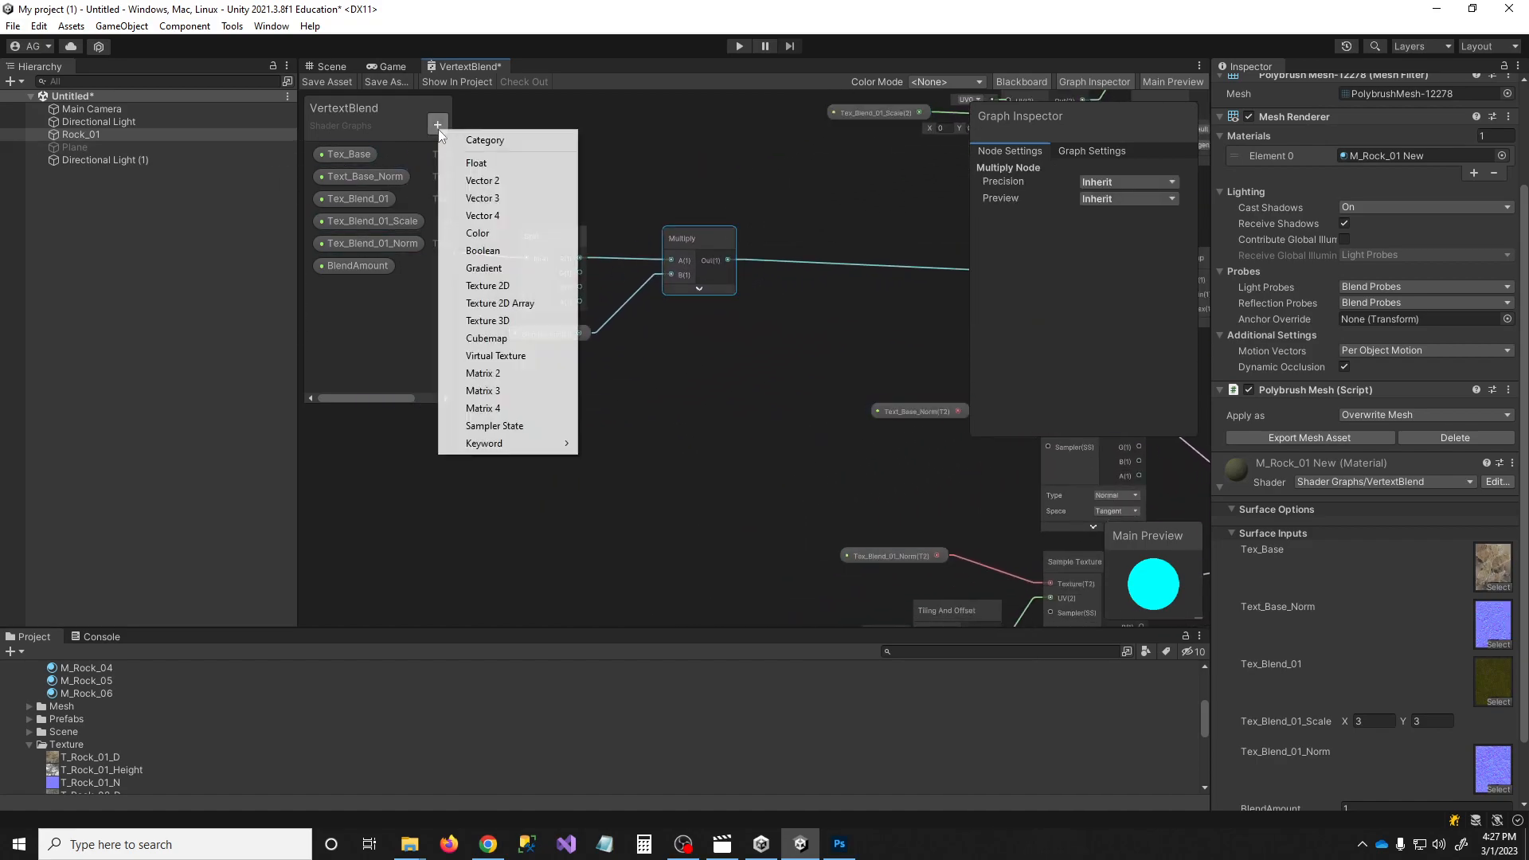
pyautogui.click(485, 285)
pyautogui.write('T')
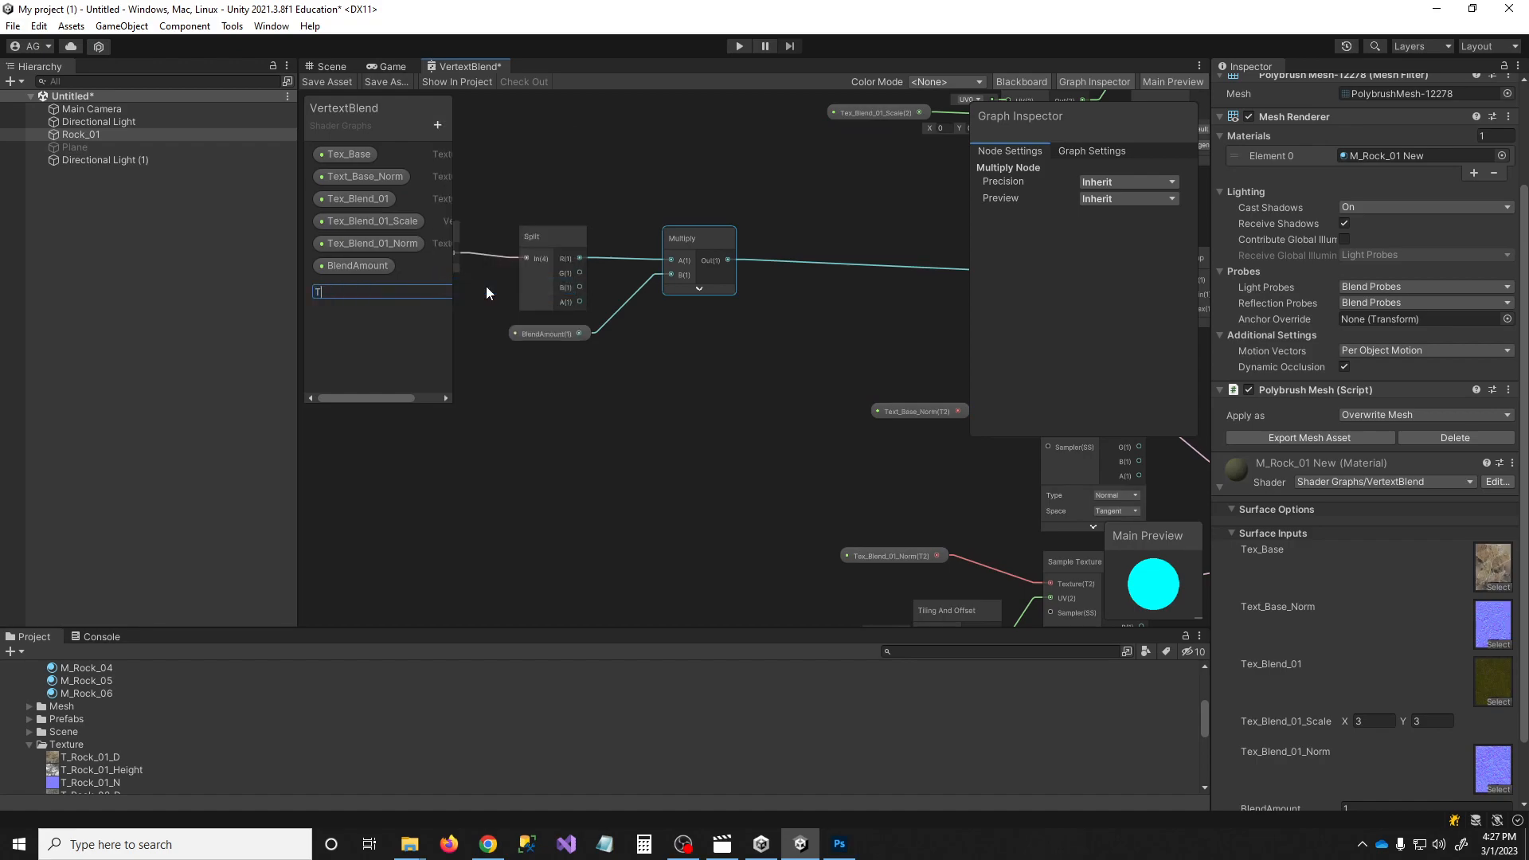
pyautogui.write('ex_Blend_')
pyautogui.write('01_Heigh')
pyautogui.write('t')
pyautogui.press('Return')
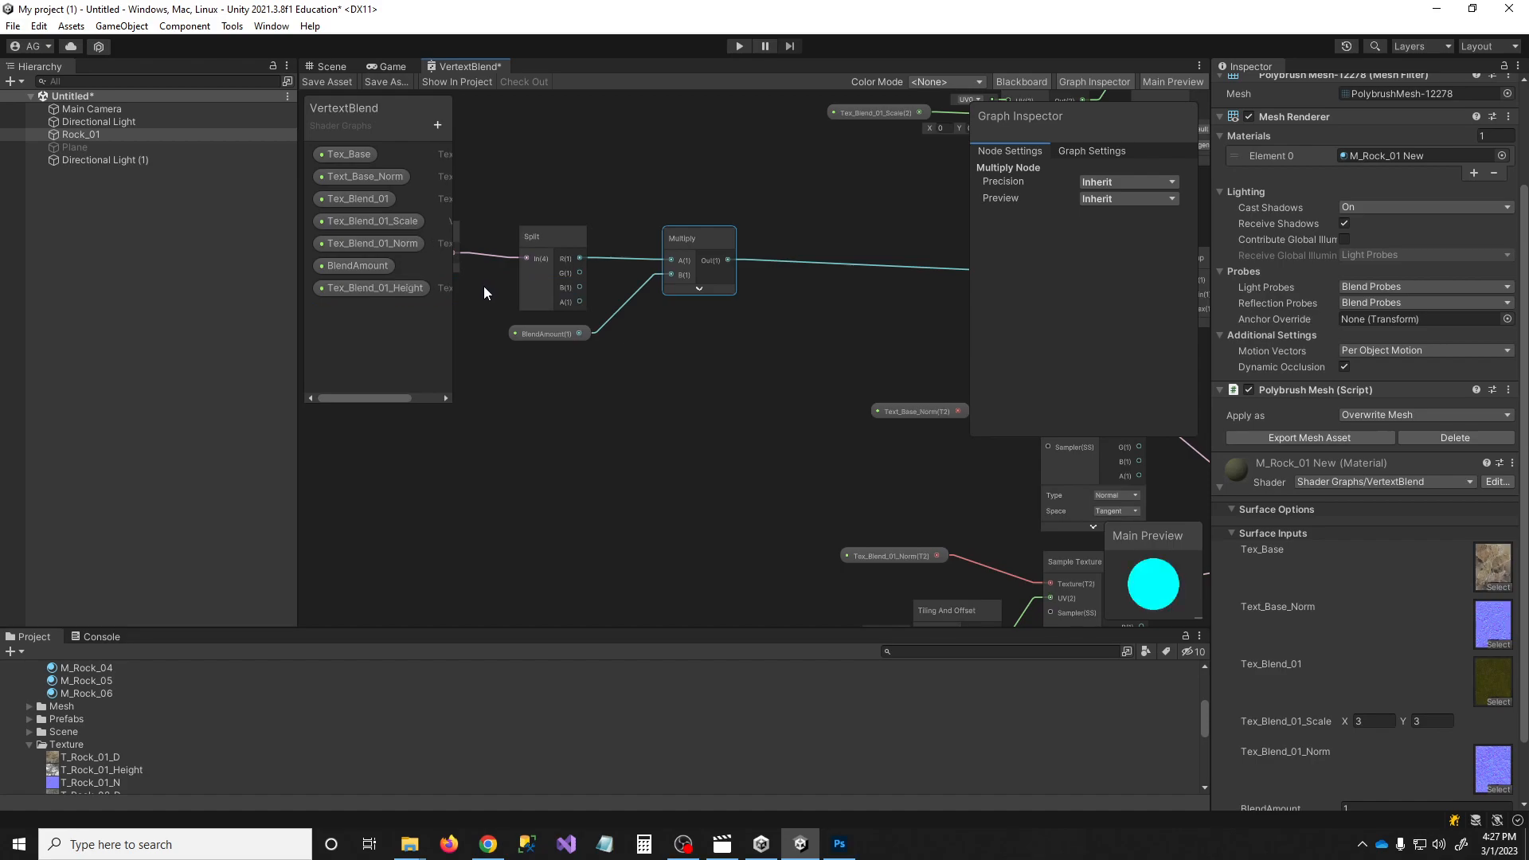
pyautogui.moveTo(394, 285)
pyautogui.mouseDown()
pyautogui.moveTo(383, 213)
pyautogui.moveTo(371, 277)
pyautogui.mouseUp()
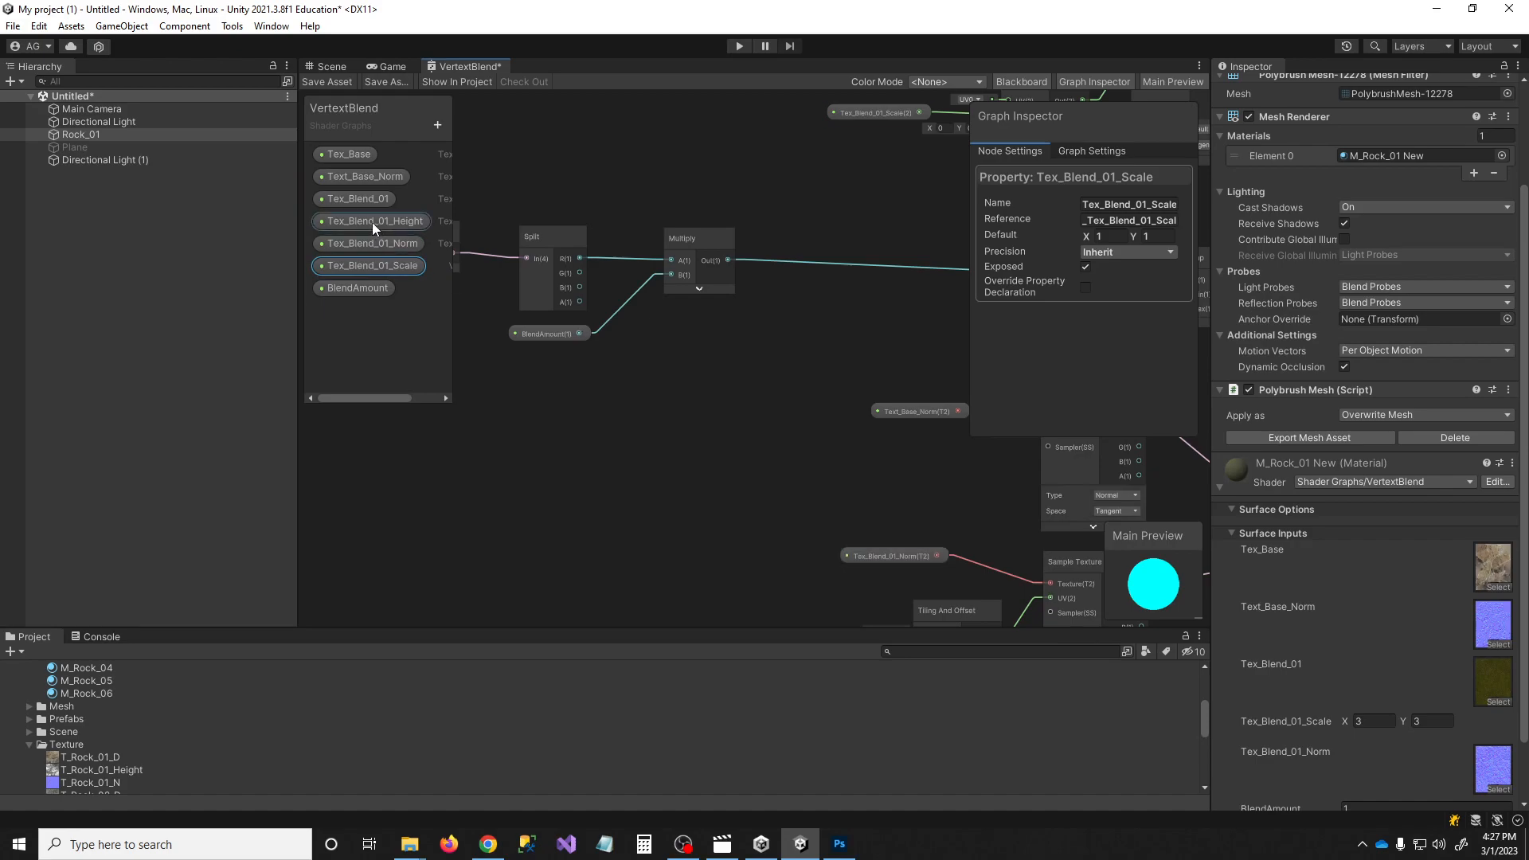
# Place Tex_Blend_01_Height in the graph and connect it to a duplicate of the base normal's Sample Texture 2D node
pyautogui.moveTo(361, 220); pyautogui.dragTo(563, 336)
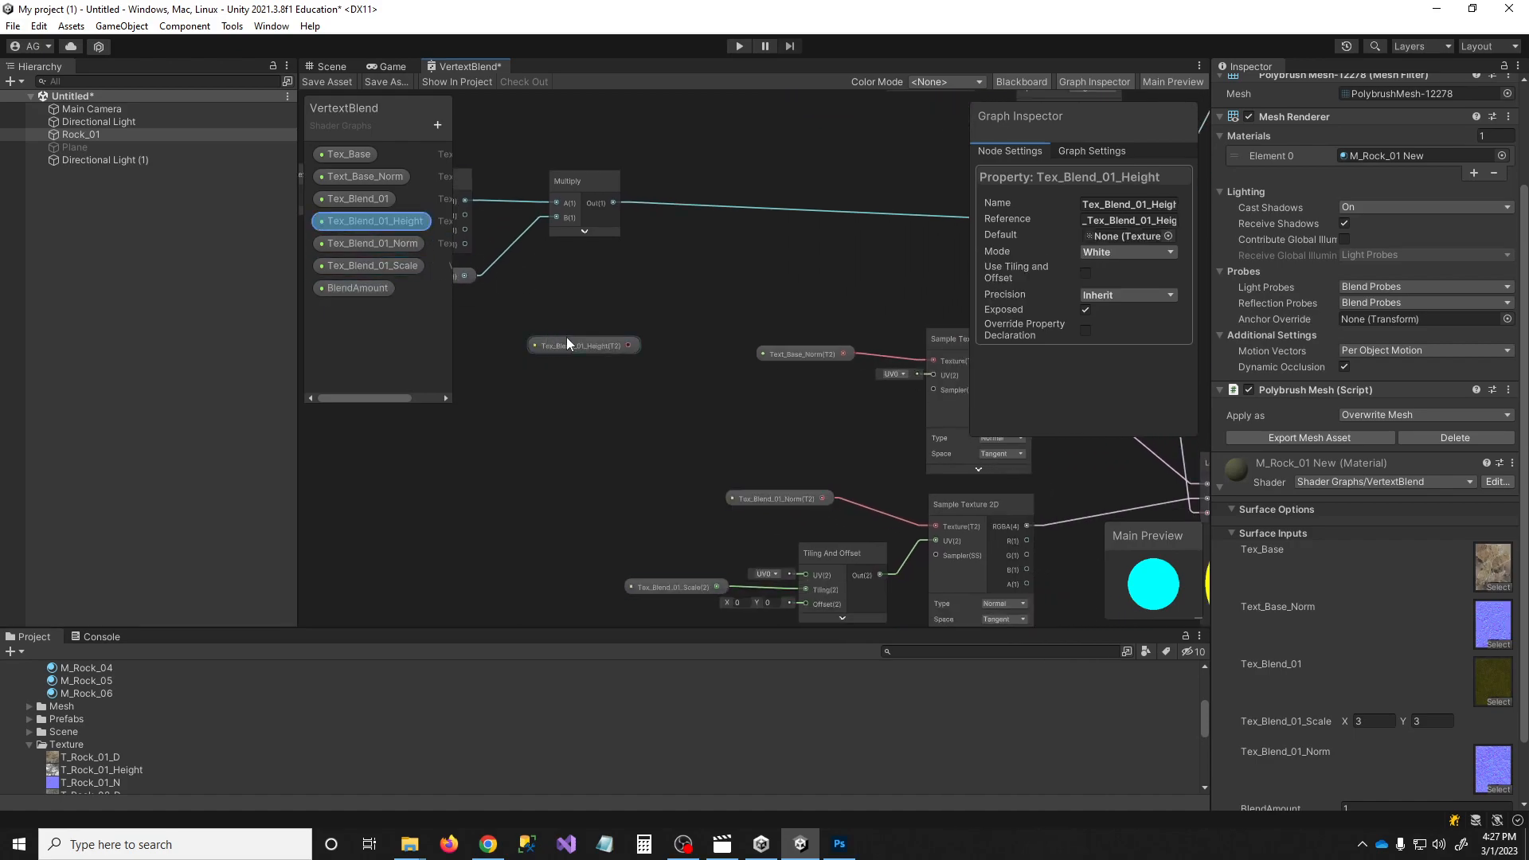
pyautogui.click(883, 374)
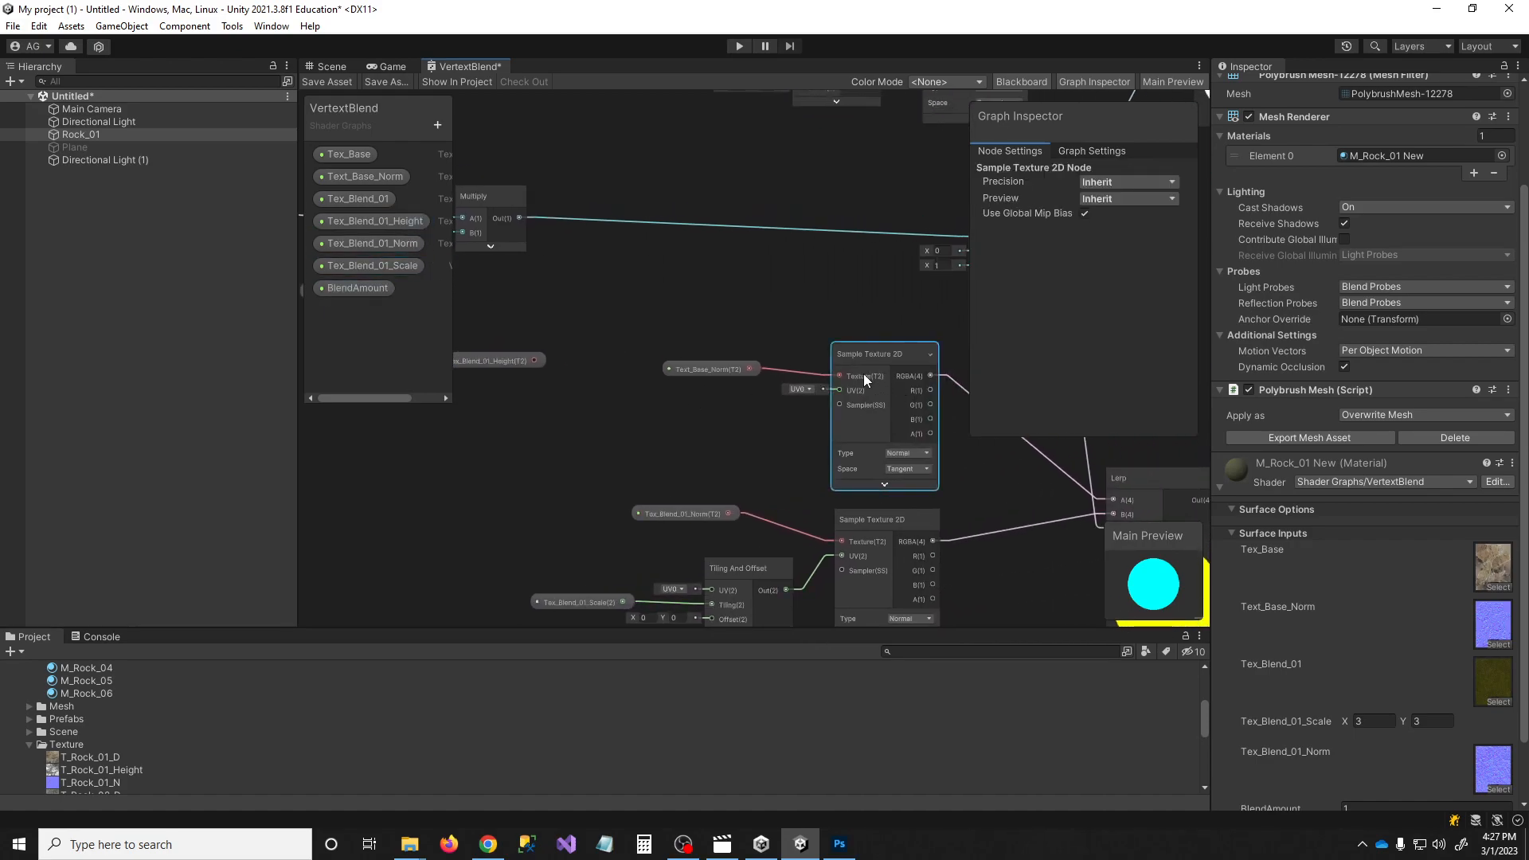
pyautogui.hotkey('ctrl', 'd')
pyautogui.moveTo(871, 385); pyautogui.dragTo(610, 265)
pyautogui.moveTo(535, 362); pyautogui.dragTo(597, 270)
# Arrange the Tex_Blend_01_Height node and its Sample Texture 2D node below the Multiply node, clear of the normal map nodes
pyautogui.moveTo(510, 328); pyautogui.dragTo(603, 312, button='middle')
pyautogui.moveTo(588, 343); pyautogui.dragTo(521, 352)
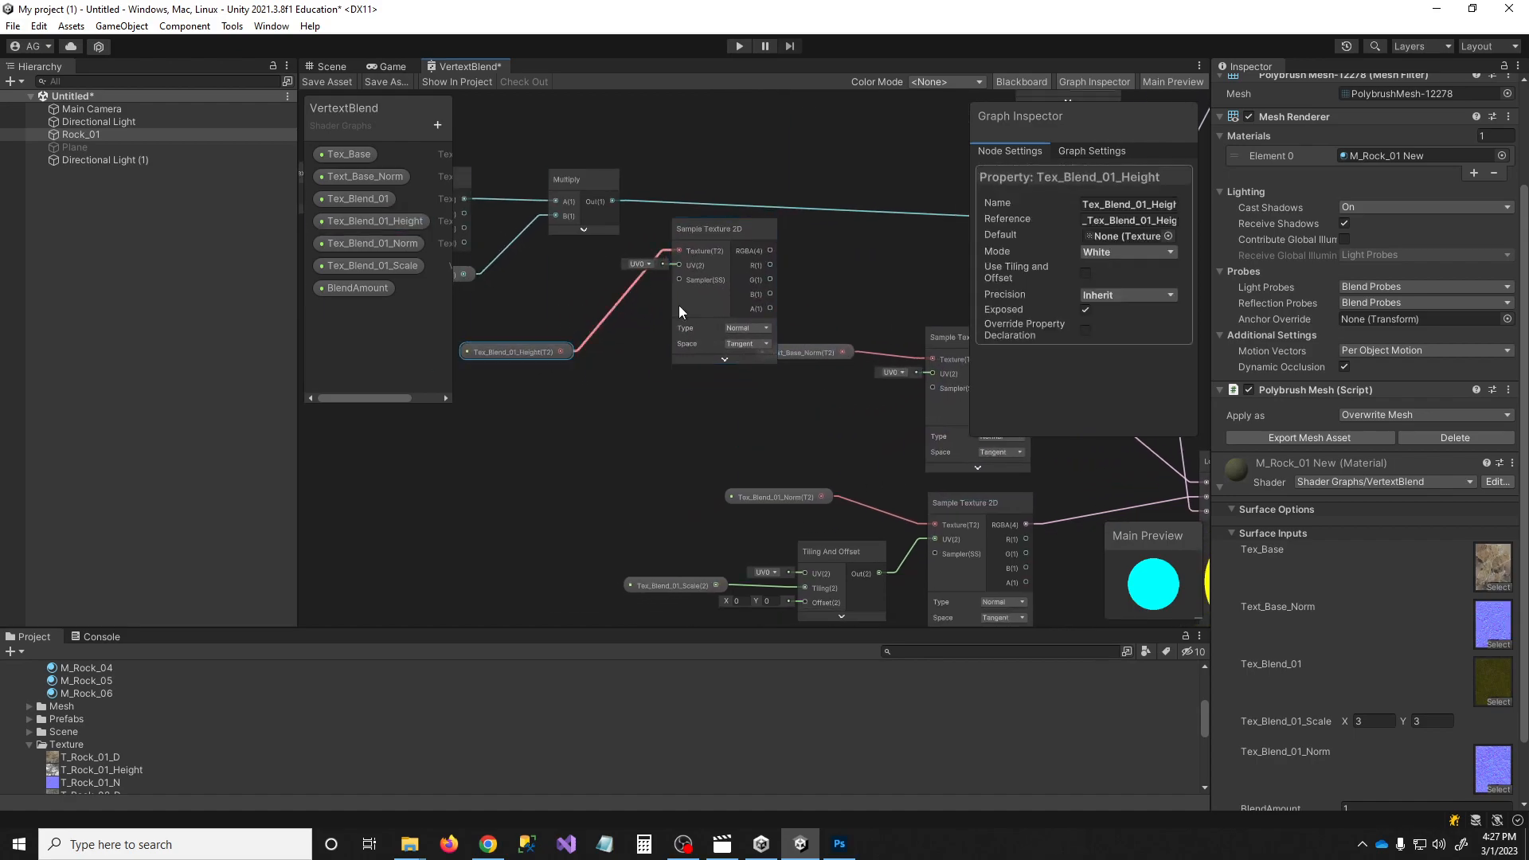
pyautogui.moveTo(712, 231); pyautogui.dragTo(659, 287)
pyautogui.moveTo(512, 340); pyautogui.dragTo(583, 333, button='middle')
pyautogui.moveTo(565, 347); pyautogui.dragTo(469, 357)
pyautogui.moveTo(717, 277); pyautogui.dragTo(657, 288)
pyautogui.moveTo(735, 315); pyautogui.dragTo(662, 336, button='middle')
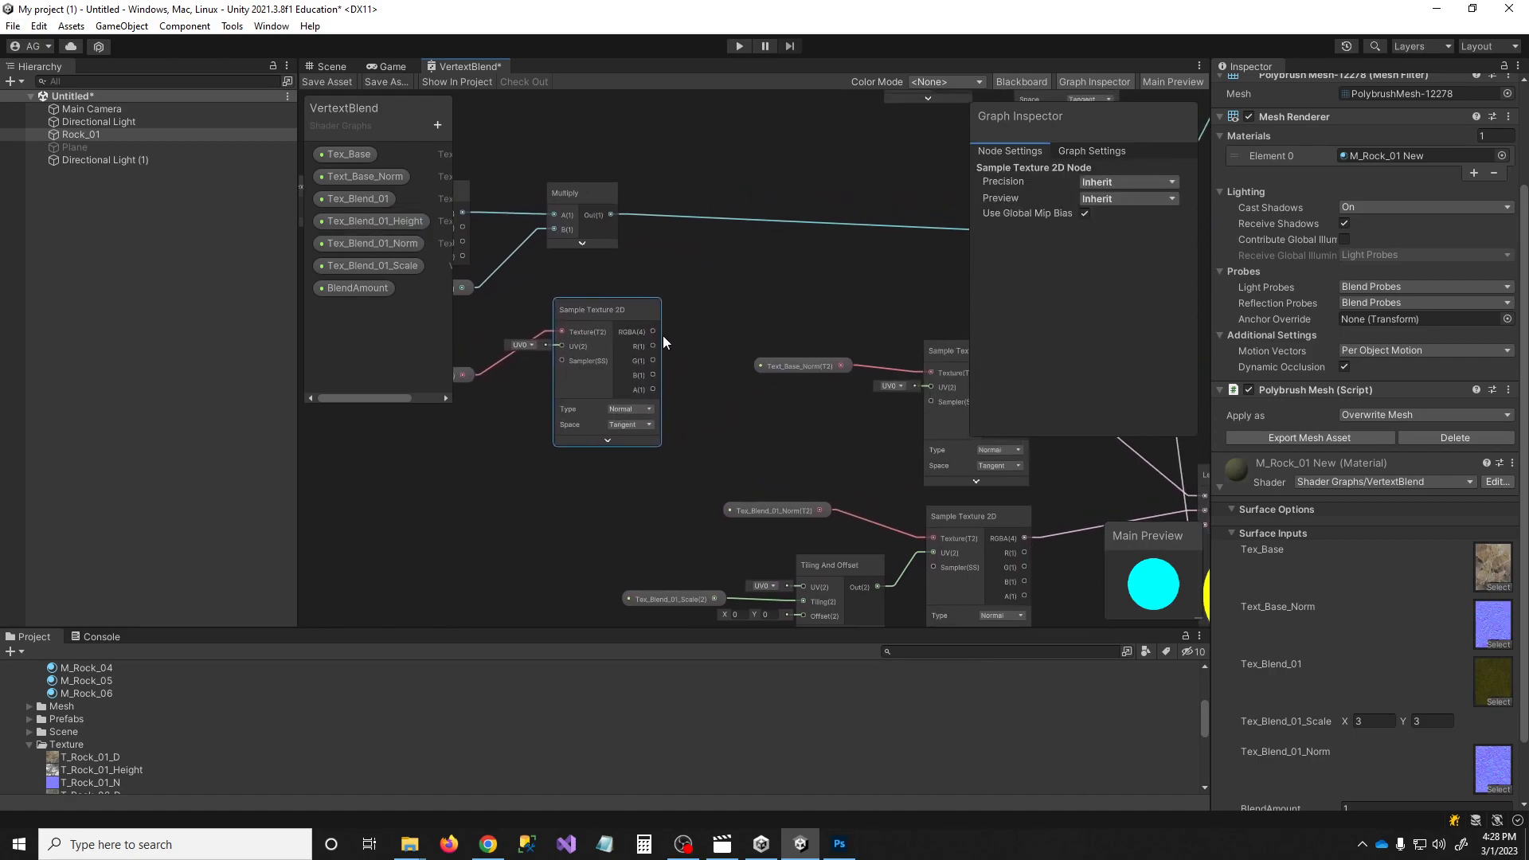
# Move the Multiply and BlendAmount nodes farther along the graph, away from the Split node
pyautogui.moveTo(713, 289); pyautogui.dragTo(816, 274, button='middle')
pyautogui.scroll(-1, 813, 274)
pyautogui.moveTo(709, 372); pyautogui.dragTo(594, 391, button='middle')
pyautogui.moveTo(501, 386); pyautogui.dragTo(591, 377, button='middle')
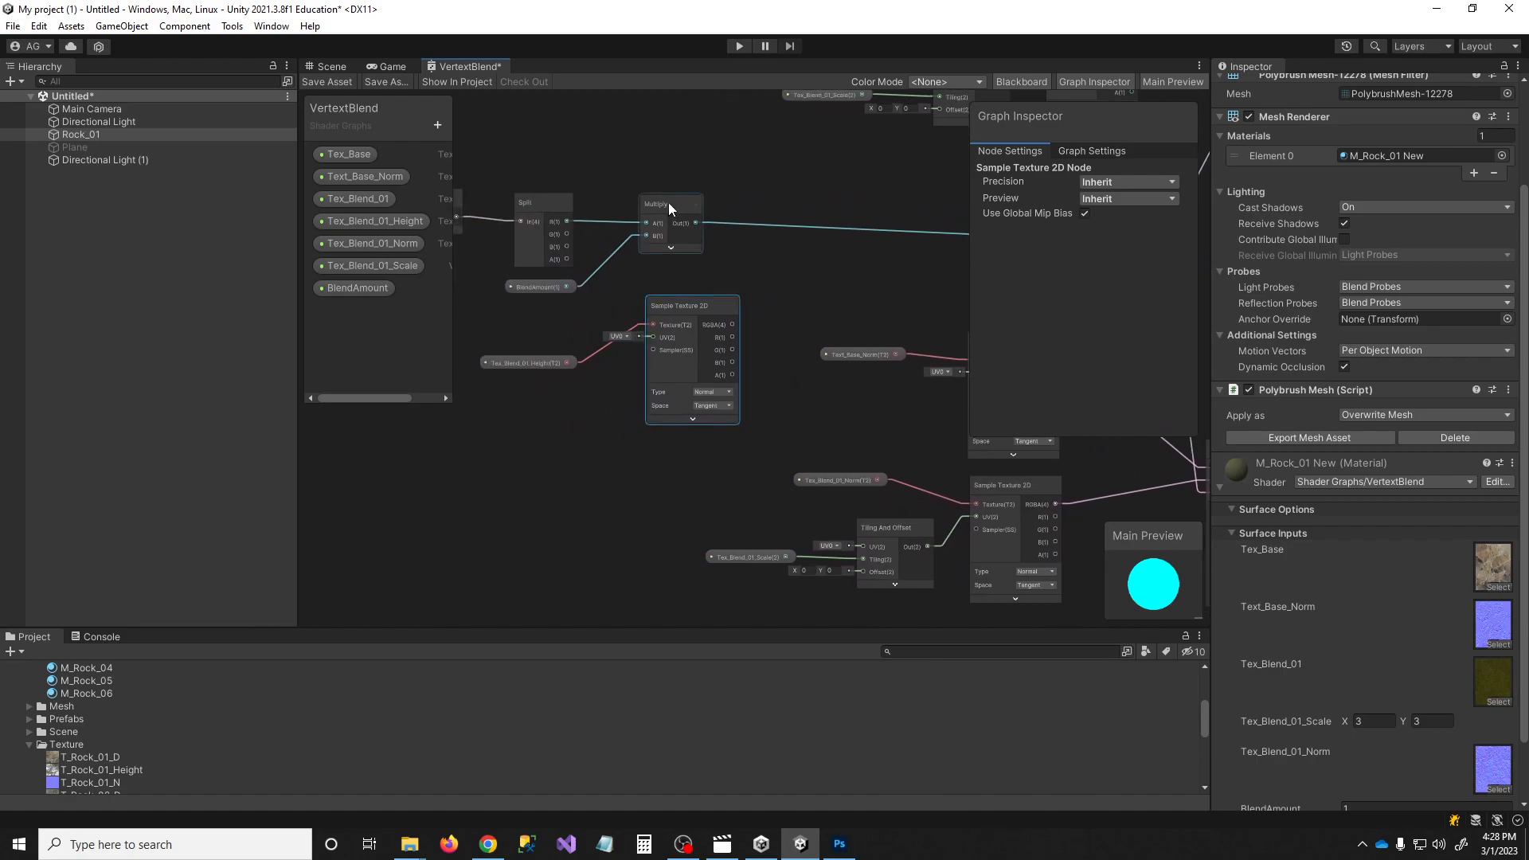
pyautogui.moveTo(669, 209); pyautogui.dragTo(904, 223)
pyautogui.moveTo(535, 288); pyautogui.dragTo(815, 323)
pyautogui.moveTo(567, 373); pyautogui.dragTo(684, 355, button='middle')
# Shift the Tex_Blend_01_Height node and its texture sampler back beneath the Vertex Color and Split nodes
pyautogui.moveTo(643, 347); pyautogui.dragTo(556, 381)
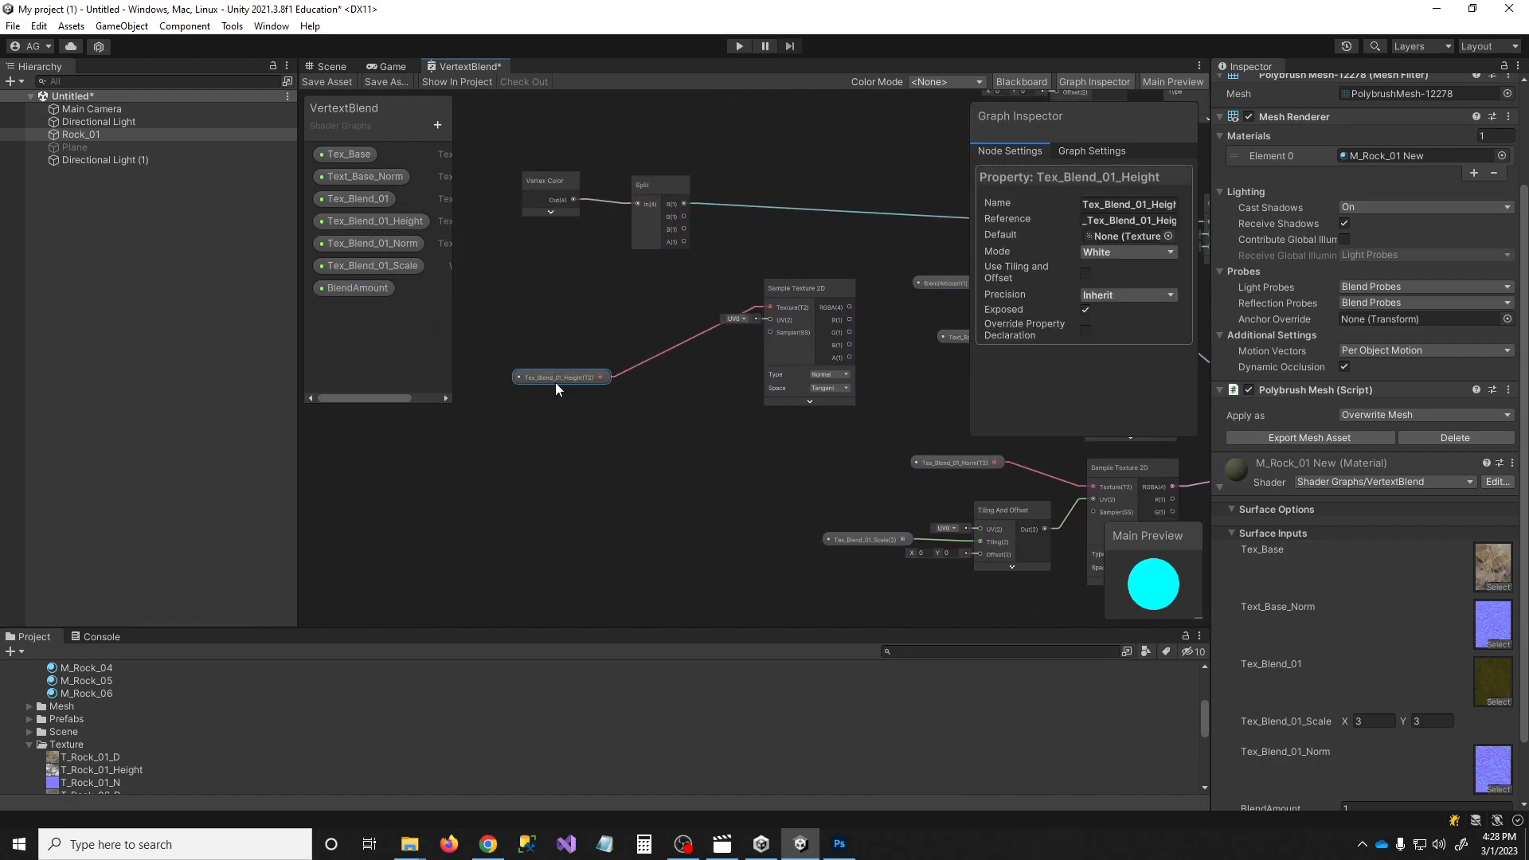
pyautogui.moveTo(804, 291); pyautogui.dragTo(702, 328)
pyautogui.moveTo(564, 377); pyautogui.dragTo(497, 388)
pyautogui.moveTo(759, 356); pyautogui.dragTo(620, 399, button='middle')
pyautogui.moveTo(610, 383); pyautogui.dragTo(566, 385)
pyautogui.moveTo(567, 385); pyautogui.dragTo(677, 323, button='middle')
# Create a Multiply node with its A input fed by the height sampler's RGBA output
pyautogui.moveTo(682, 320); pyautogui.dragTo(743, 308)
pyautogui.write('mult')
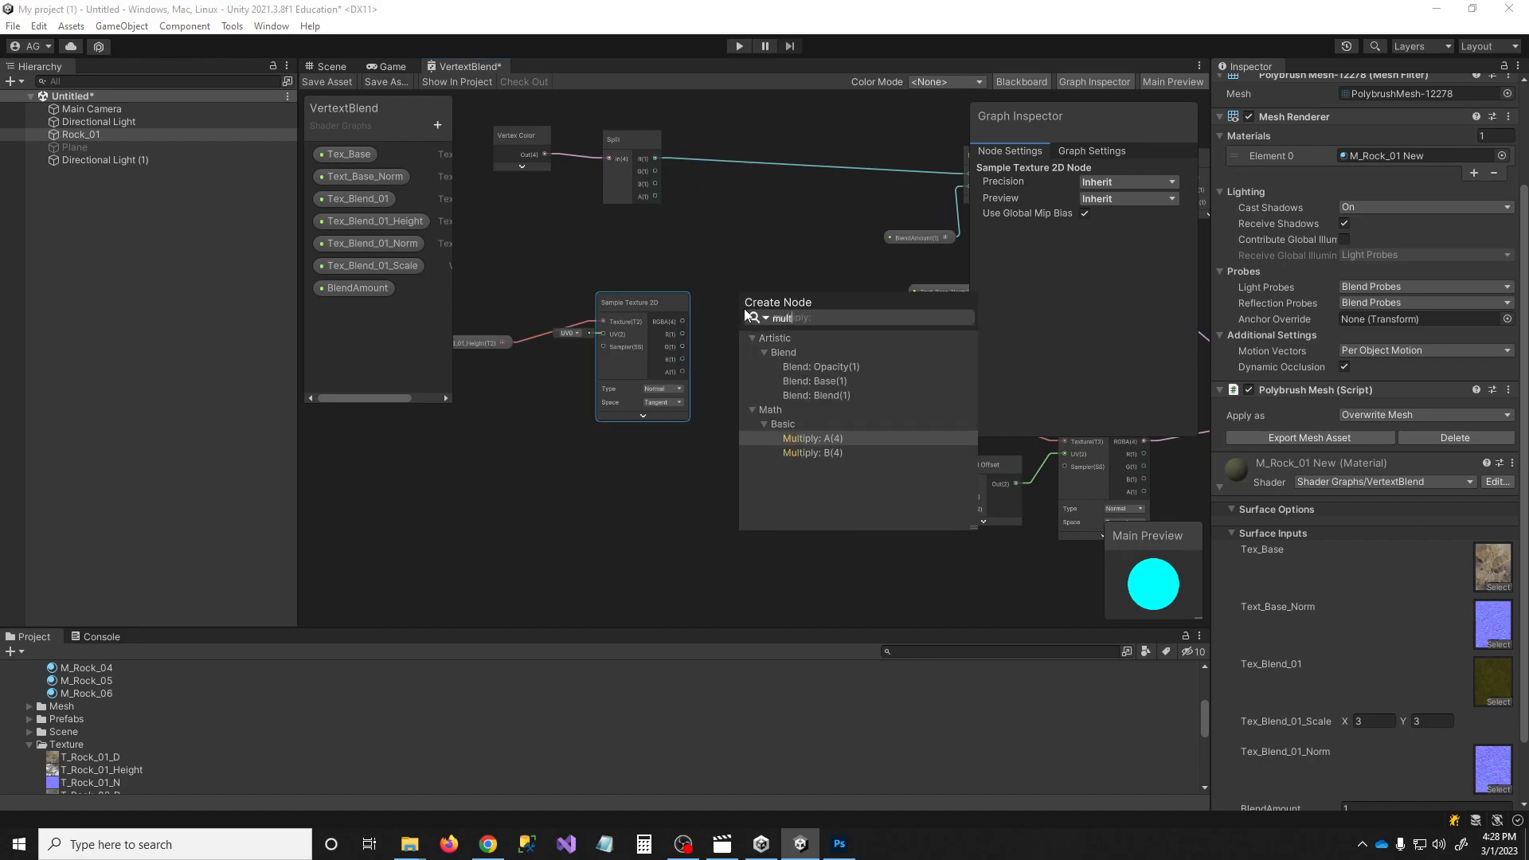
pyautogui.click(830, 438)
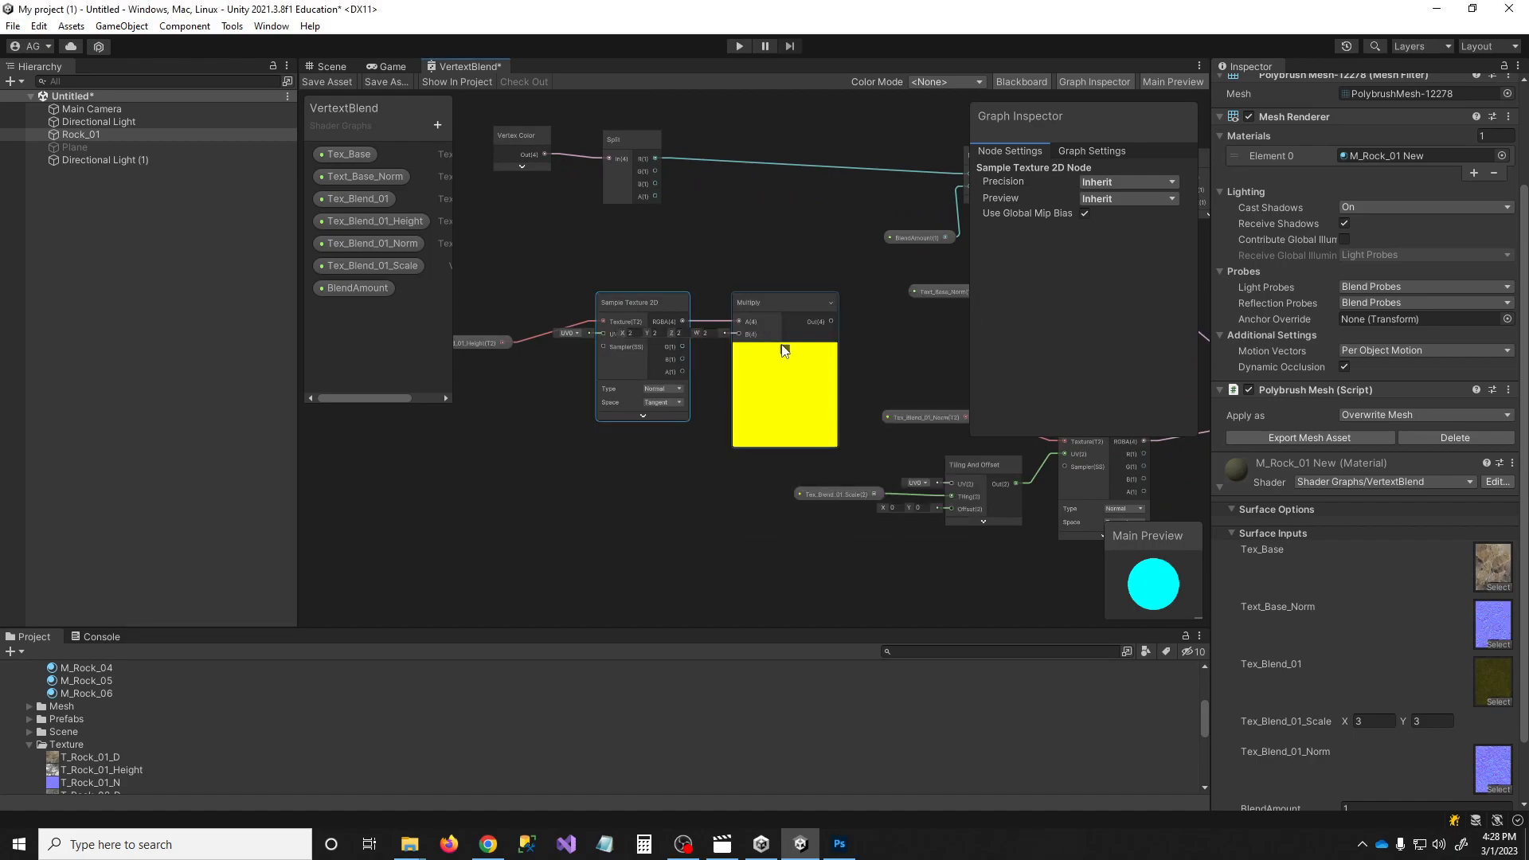
# Reposition the Multiply node and remove its A input connection, keeping the height sampler's RGBA output wired only to B
pyautogui.click(784, 347)
pyautogui.moveTo(763, 314); pyautogui.dragTo(744, 251)
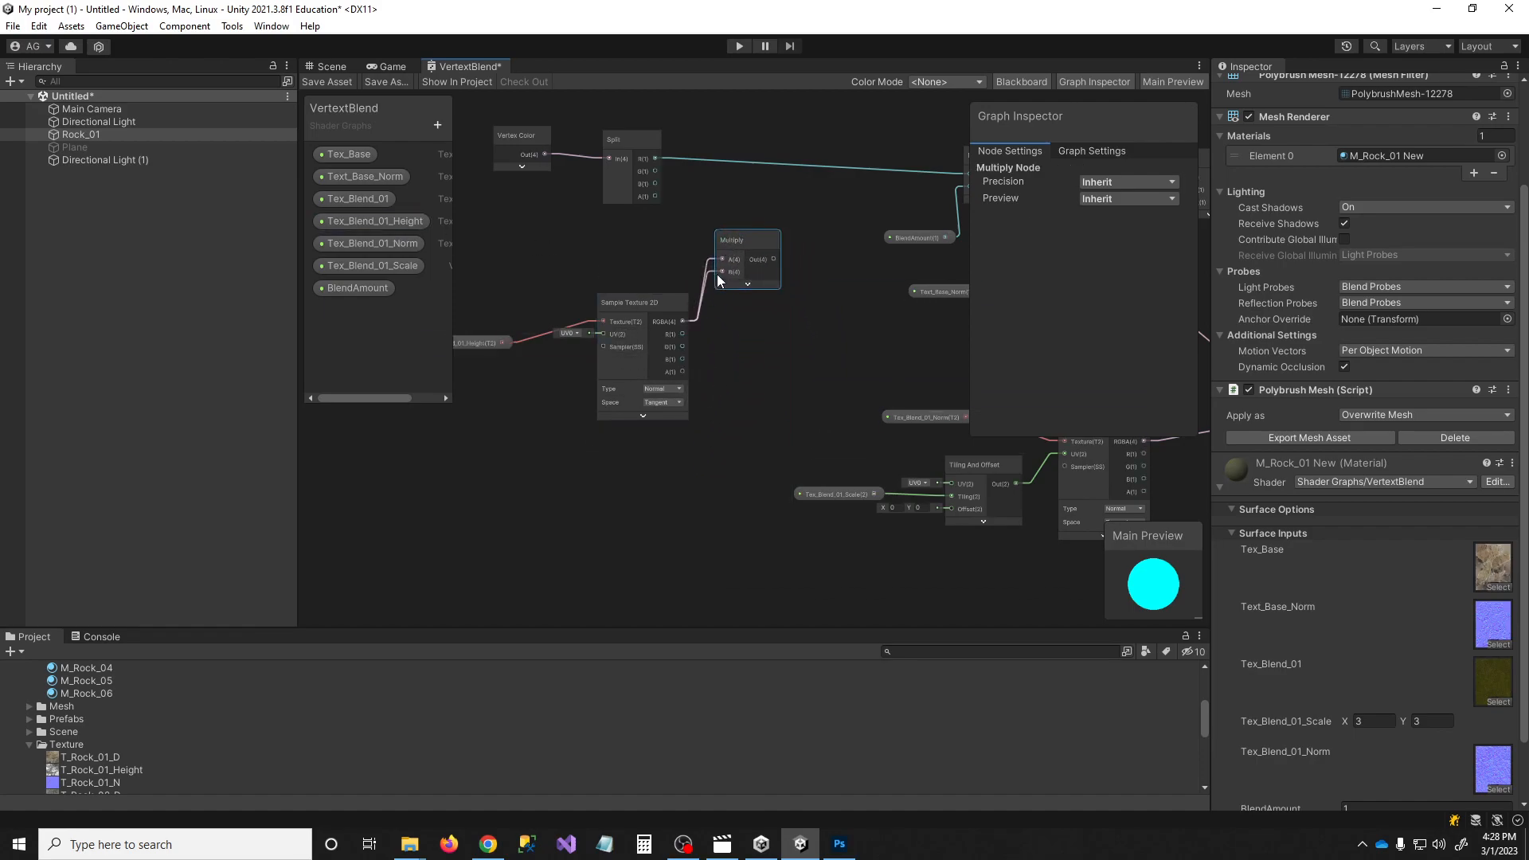
pyautogui.click(710, 263)
pyautogui.press('Delete')
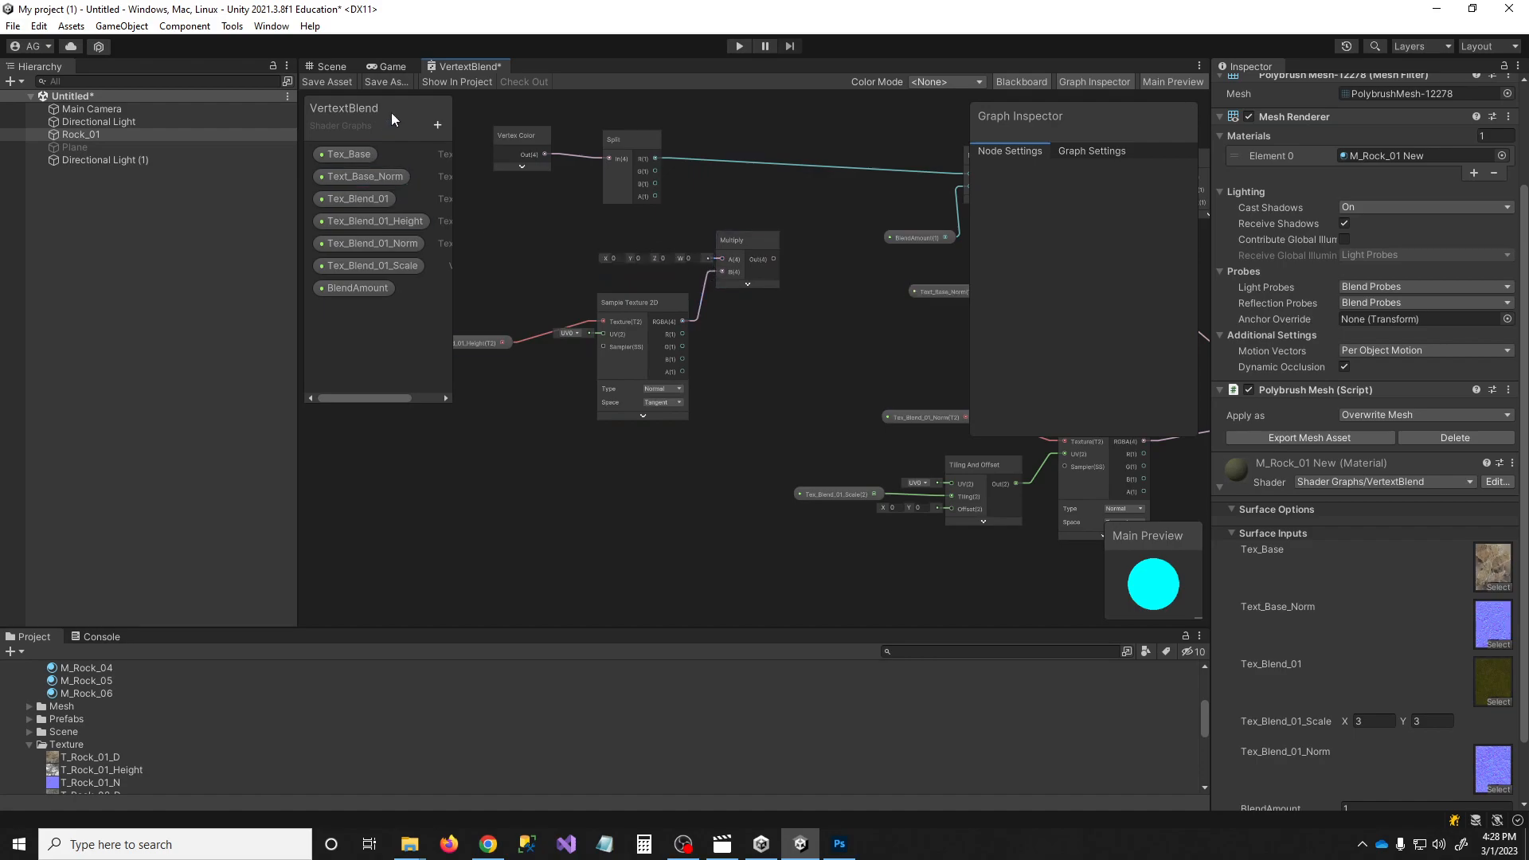
# Add a Float property named HeightPower, place it in the graph and connect it to the height Multiply node's A input
pyautogui.click(437, 125)
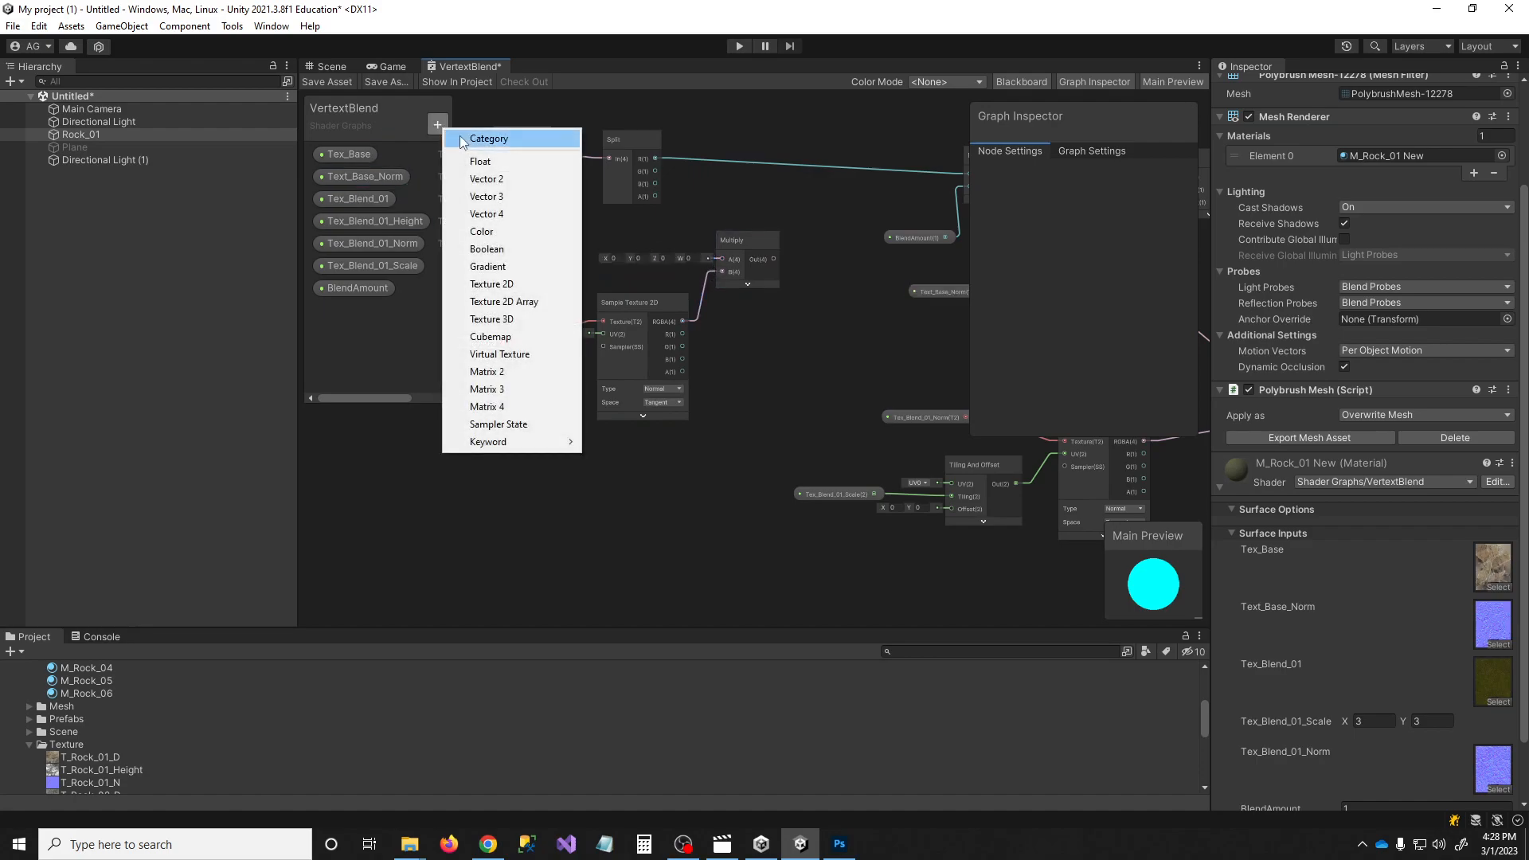
pyautogui.click(495, 162)
pyautogui.write('Height')
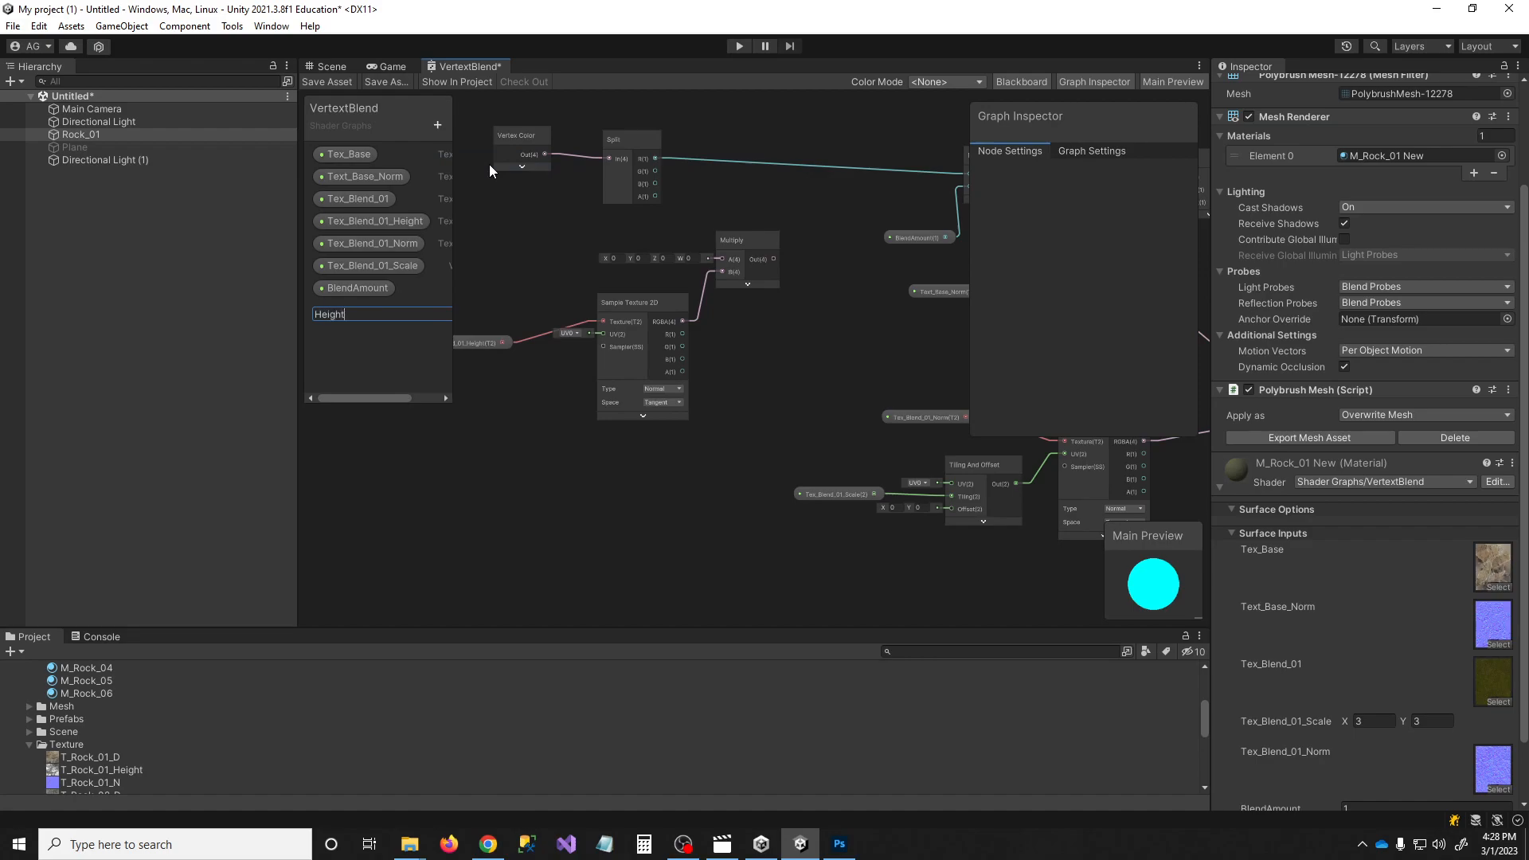
pyautogui.write('Power')
pyautogui.press('Return')
pyautogui.moveTo(361, 314); pyautogui.dragTo(486, 273)
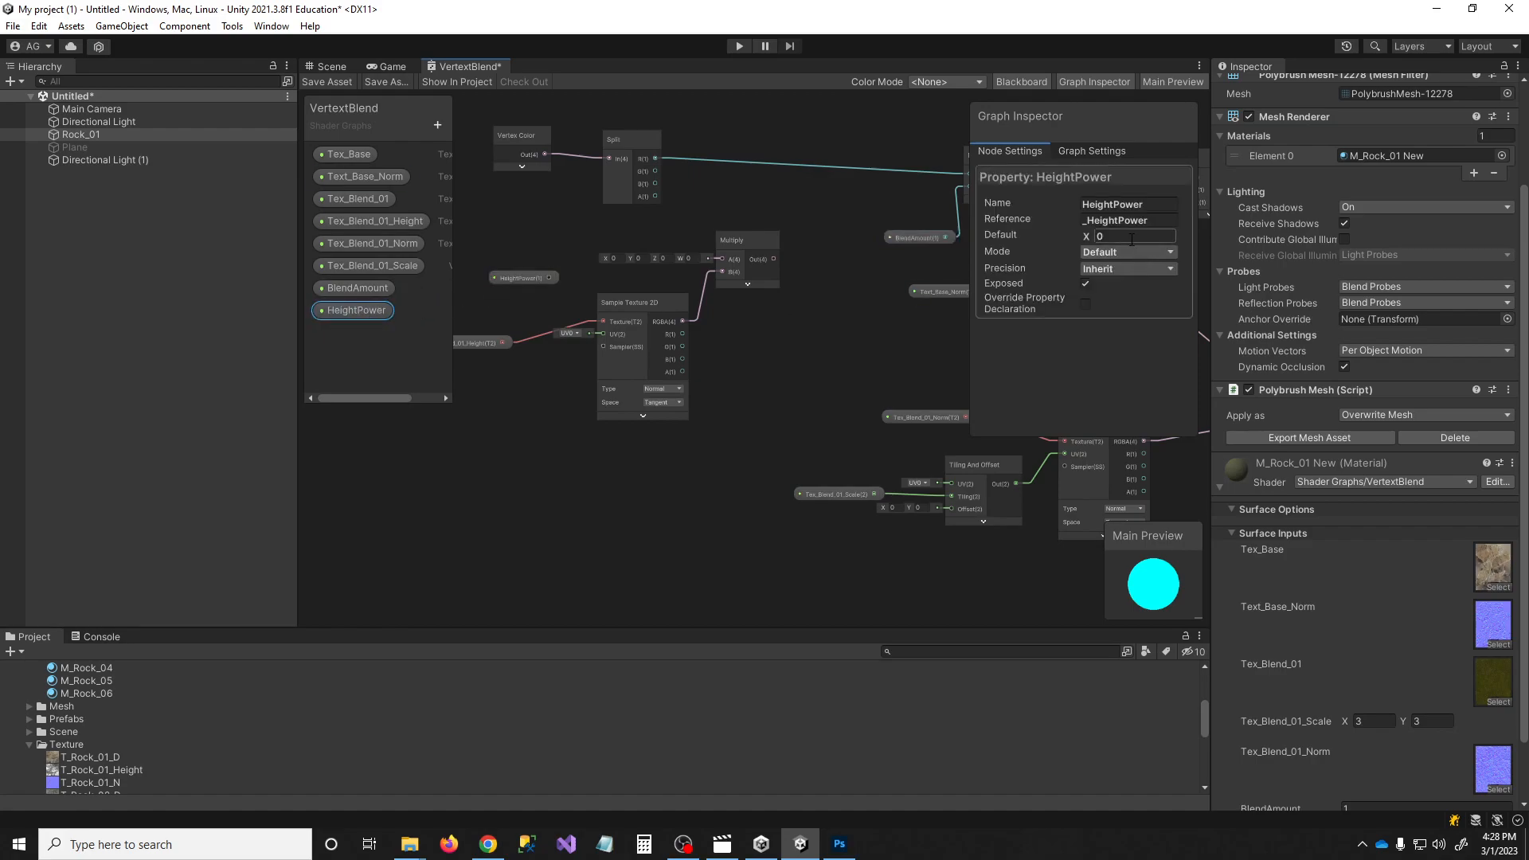
pyautogui.moveTo(548, 277); pyautogui.dragTo(561, 248)
# Duplicate the height Multiply node and place the copy between the Split node and the BlendAmount Multiply node
pyautogui.moveTo(759, 245); pyautogui.dragTo(603, 304, button='middle')
pyautogui.click(603, 303)
pyautogui.hotkey('ctrl', 'd')
pyautogui.moveTo(710, 348); pyautogui.dragTo(665, 218)
pyautogui.moveTo(532, 228); pyautogui.dragTo(590, 237, button='middle')
pyautogui.scroll(1, 585, 231)
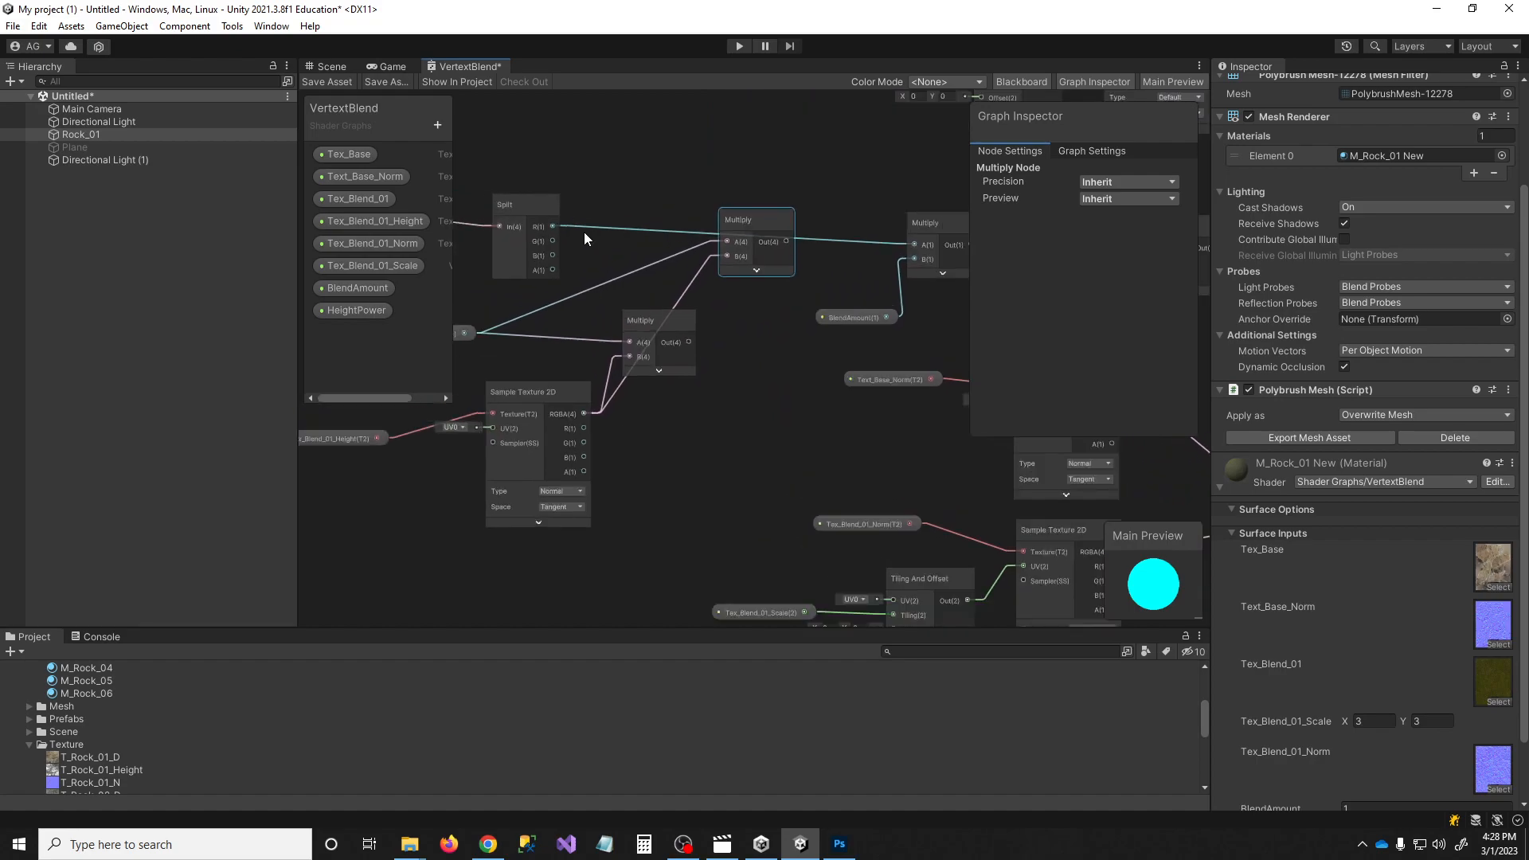
# Wire Split's R output into the copied Multiply's A, the height Multiply into B, and its output into the BlendAmount Multiply's A
pyautogui.moveTo(553, 225); pyautogui.dragTo(714, 241)
pyautogui.moveTo(719, 270); pyautogui.dragTo(761, 266)
pyautogui.moveTo(871, 268); pyautogui.dragTo(840, 280, button='middle')
pyautogui.moveTo(762, 286); pyautogui.dragTo(883, 259)
pyautogui.moveTo(881, 303); pyautogui.dragTo(683, 292, button='middle')
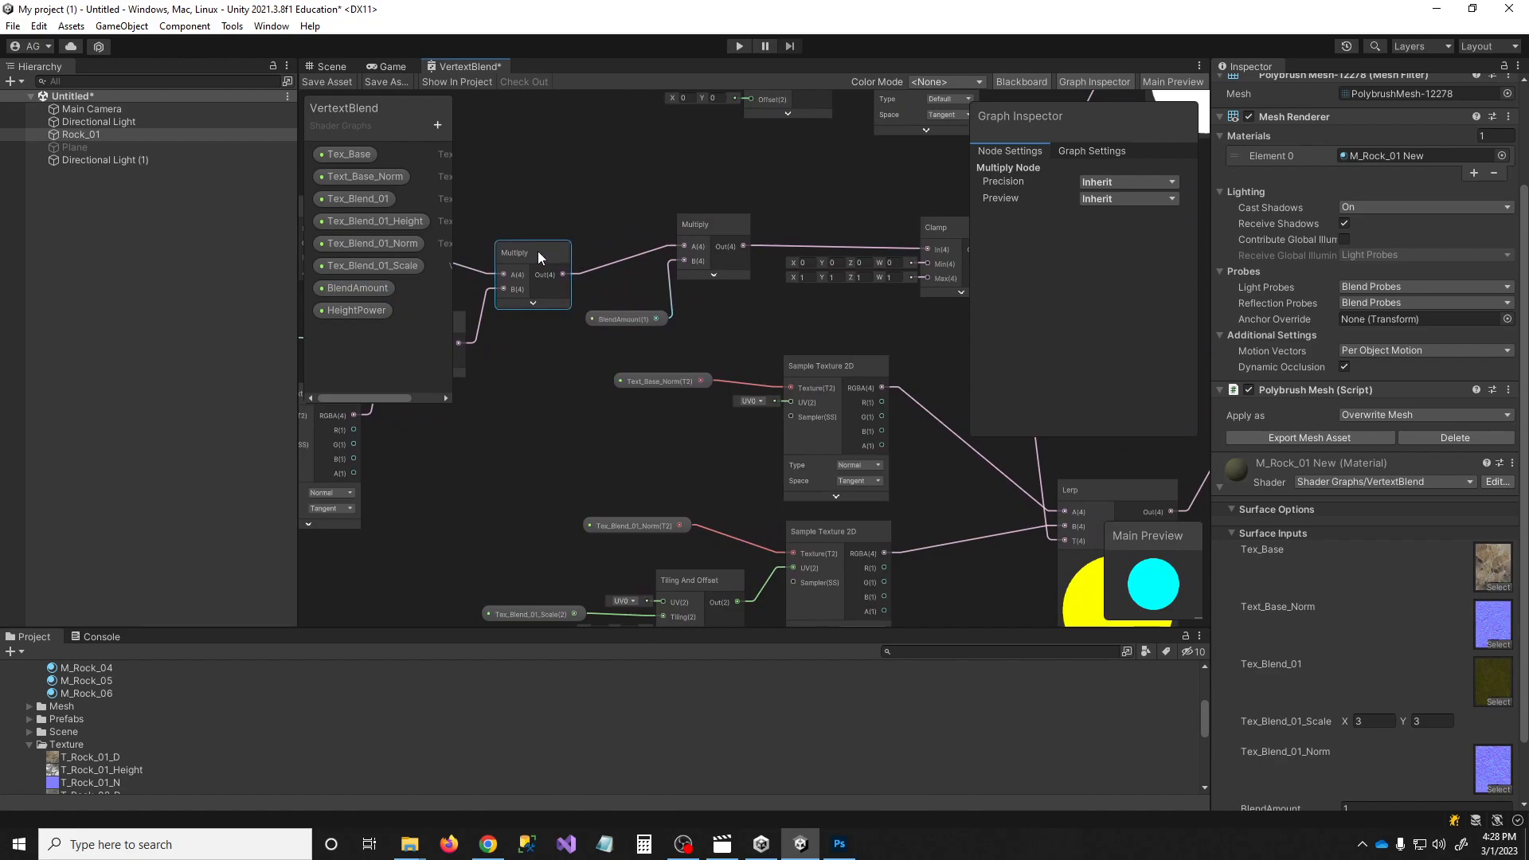
pyautogui.moveTo(535, 252); pyautogui.dragTo(566, 228)
# Save the shader graph and try BlendAmount 0.74 and HeightPower 1.28 on the rock's material in the scene
pyautogui.scroll(-2, 685, 281)
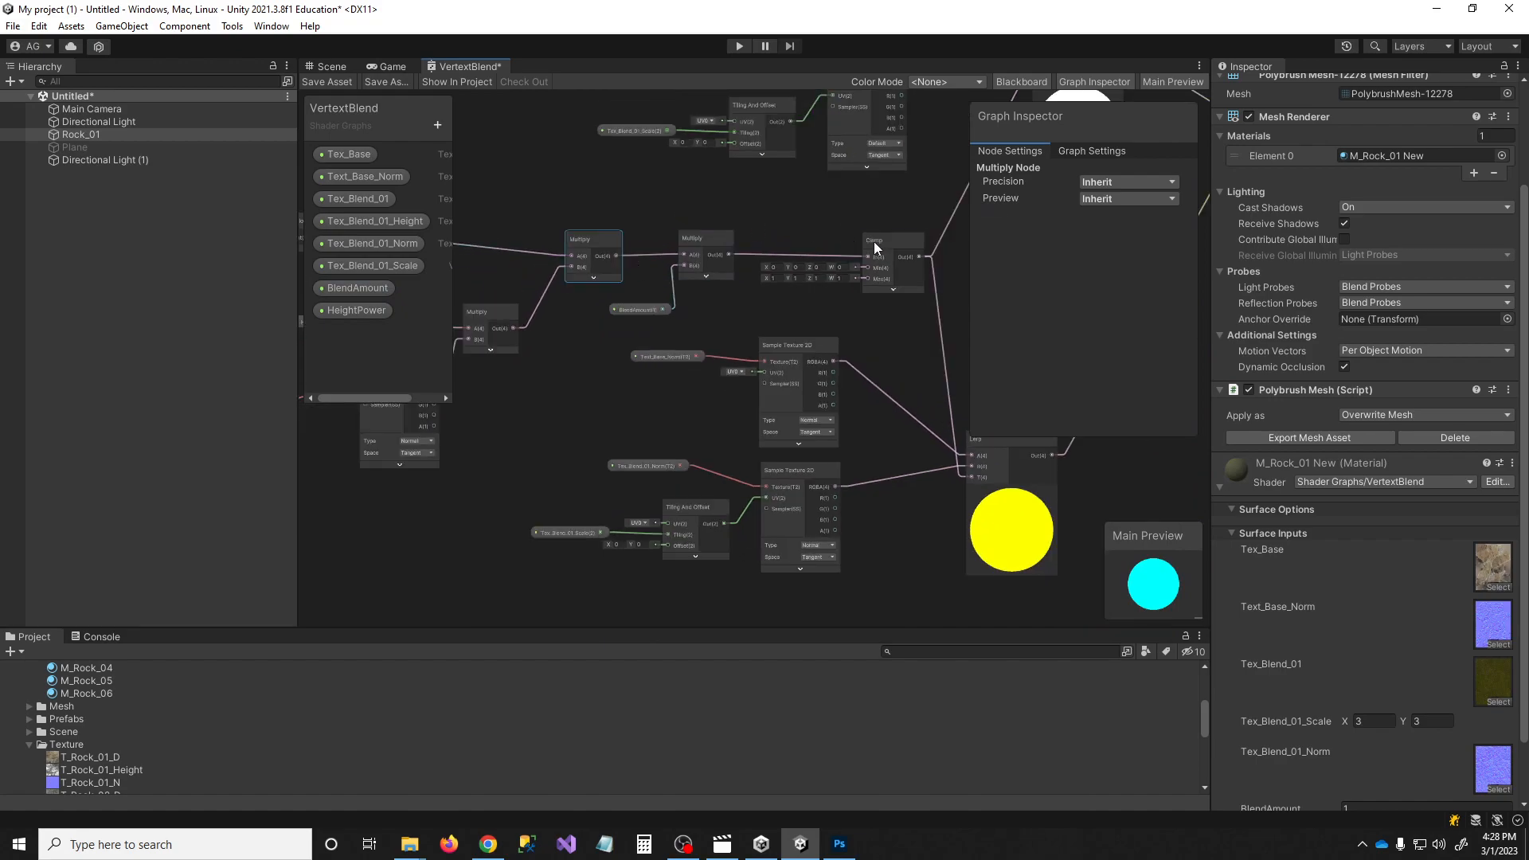
pyautogui.moveTo(898, 244); pyautogui.dragTo(653, 351, button='middle')
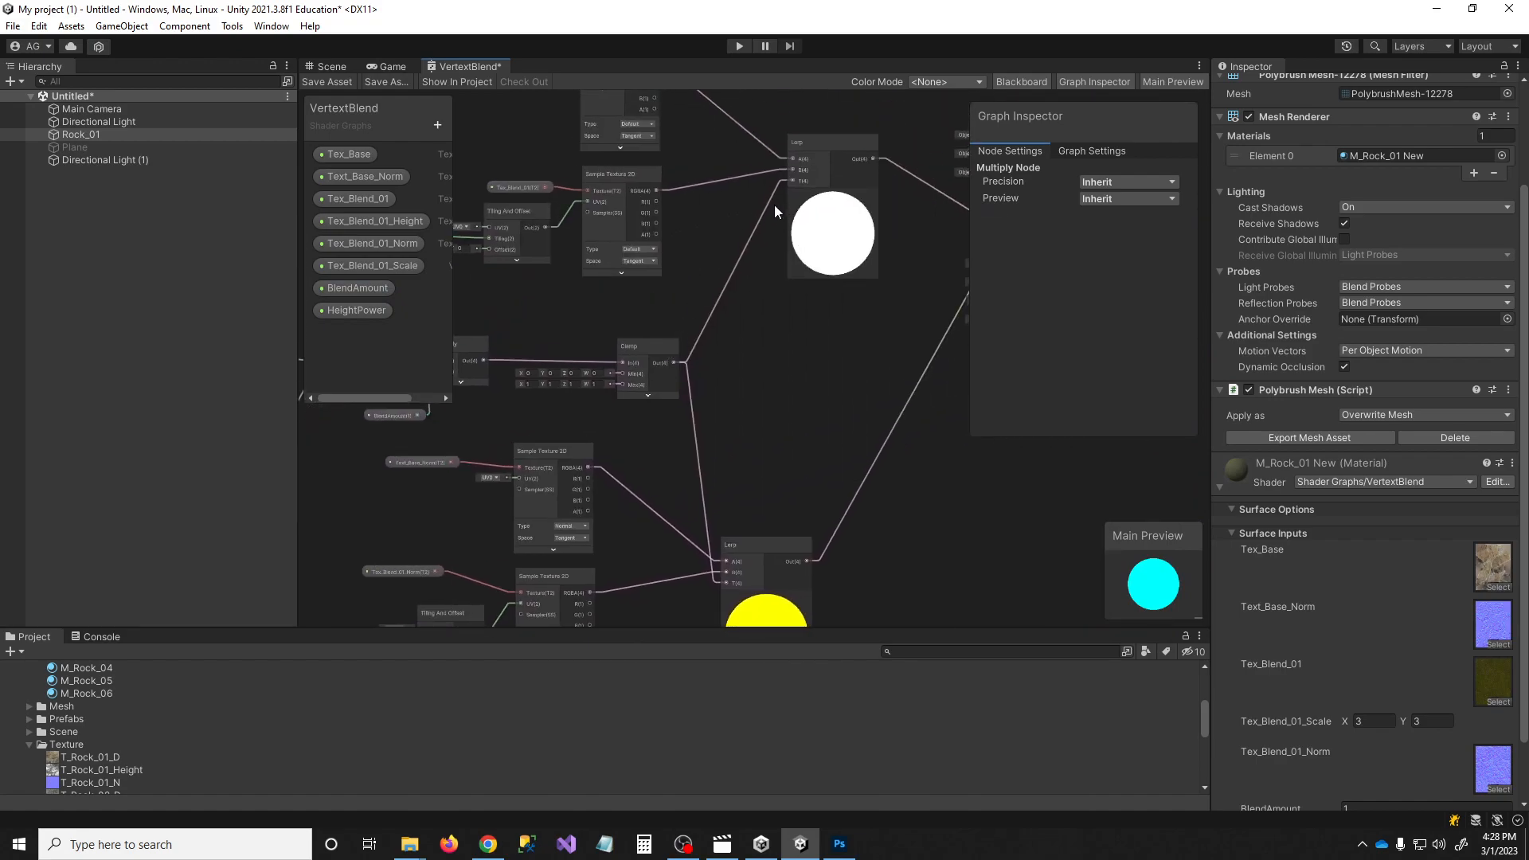
pyautogui.click(331, 82)
pyautogui.click(333, 67)
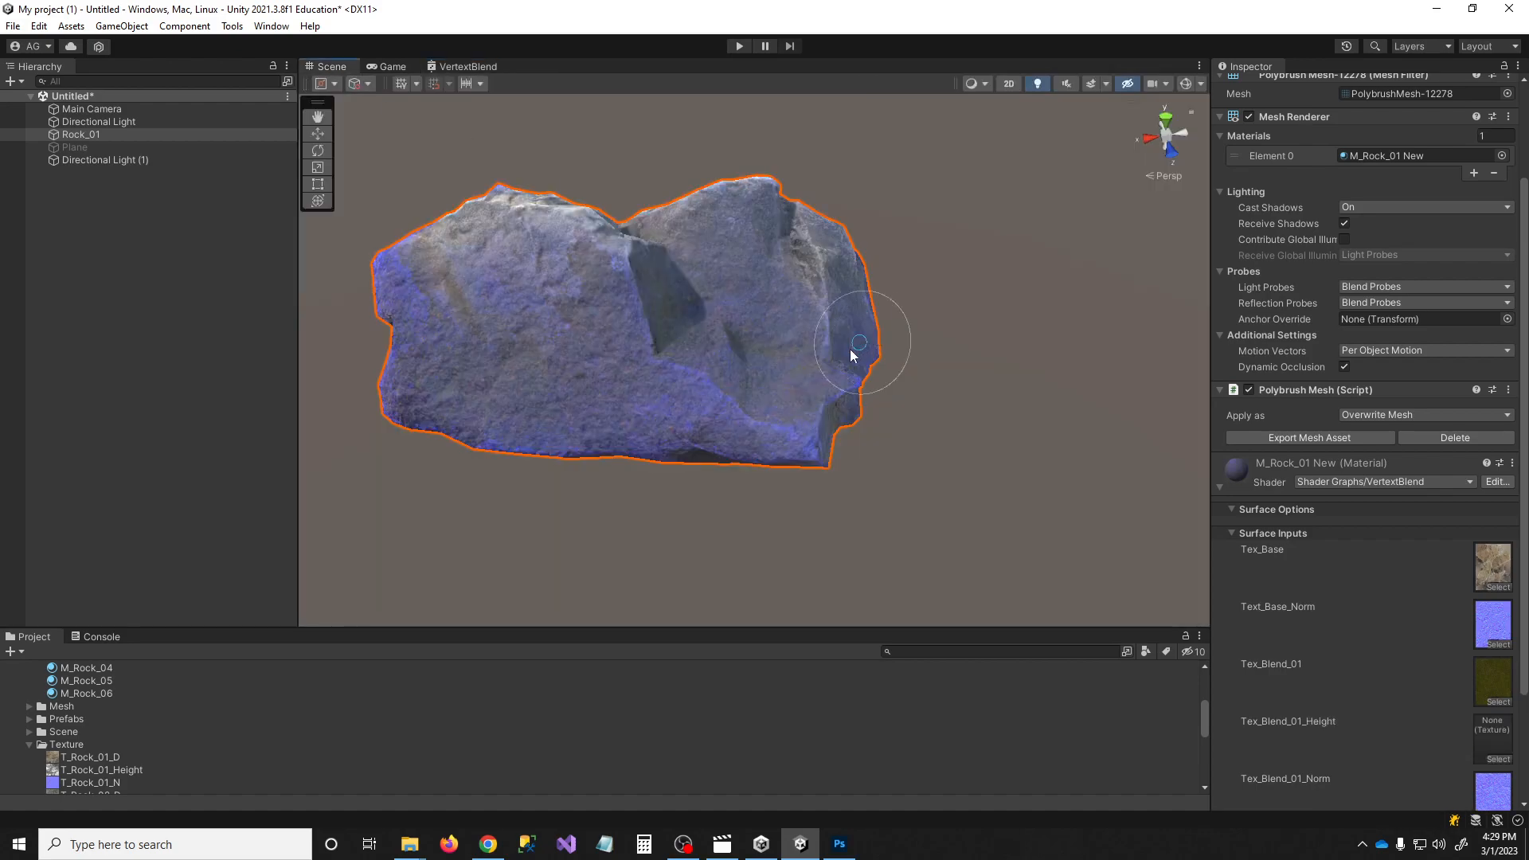
pyautogui.scroll(-3, 1454, 638)
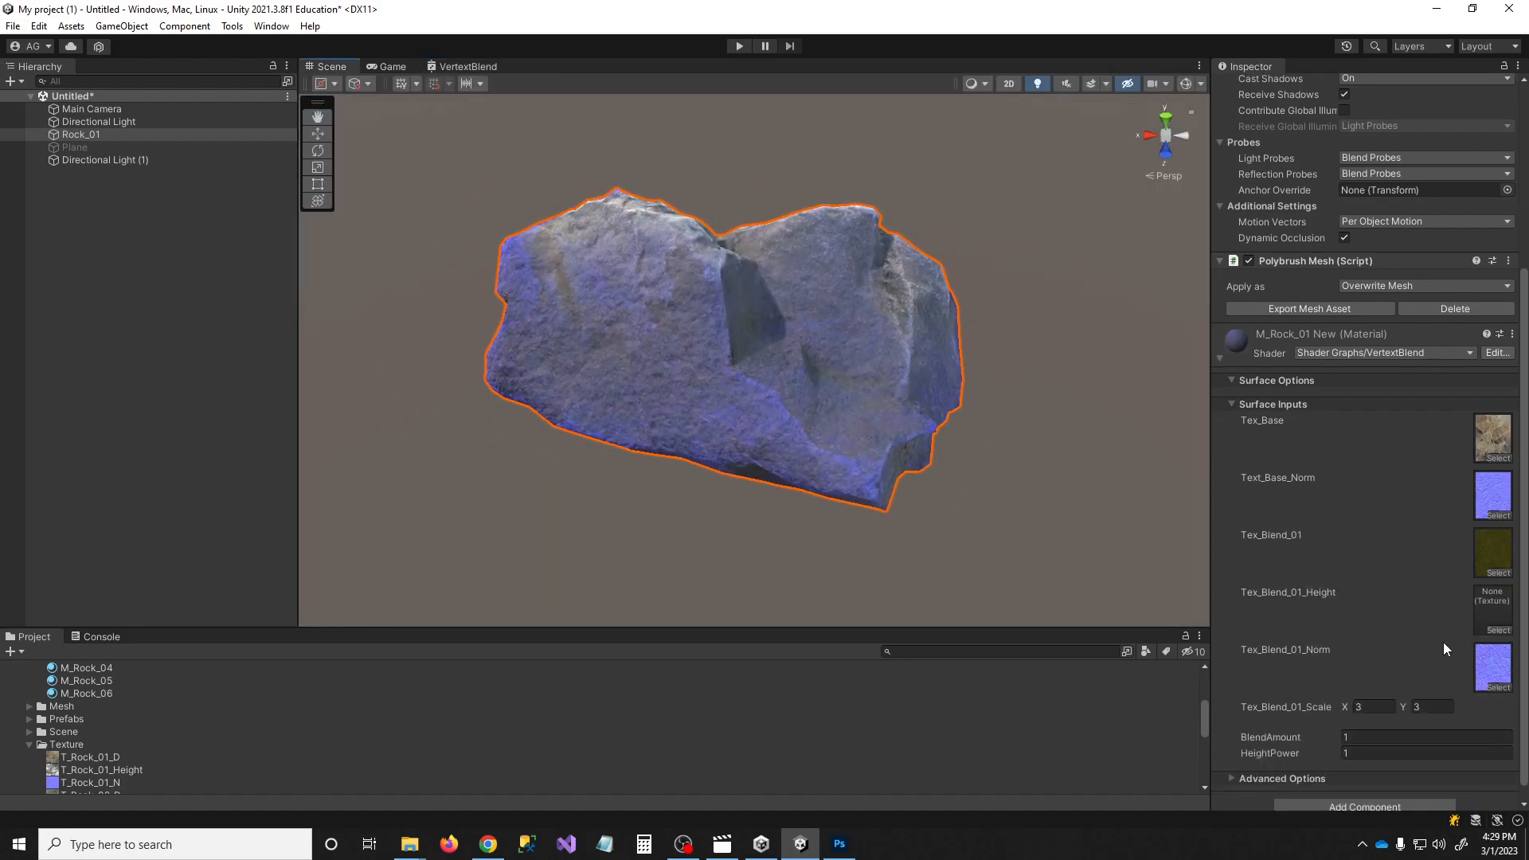
pyautogui.moveTo(1322, 745)
pyautogui.mouseDown()
pyautogui.moveTo(1302, 755)
pyautogui.moveTo(1339, 746)
pyautogui.moveTo(1287, 758)
pyautogui.moveTo(1339, 747)
pyautogui.moveTo(1288, 746)
pyautogui.moveTo(1311, 740)
pyautogui.mouseUp()
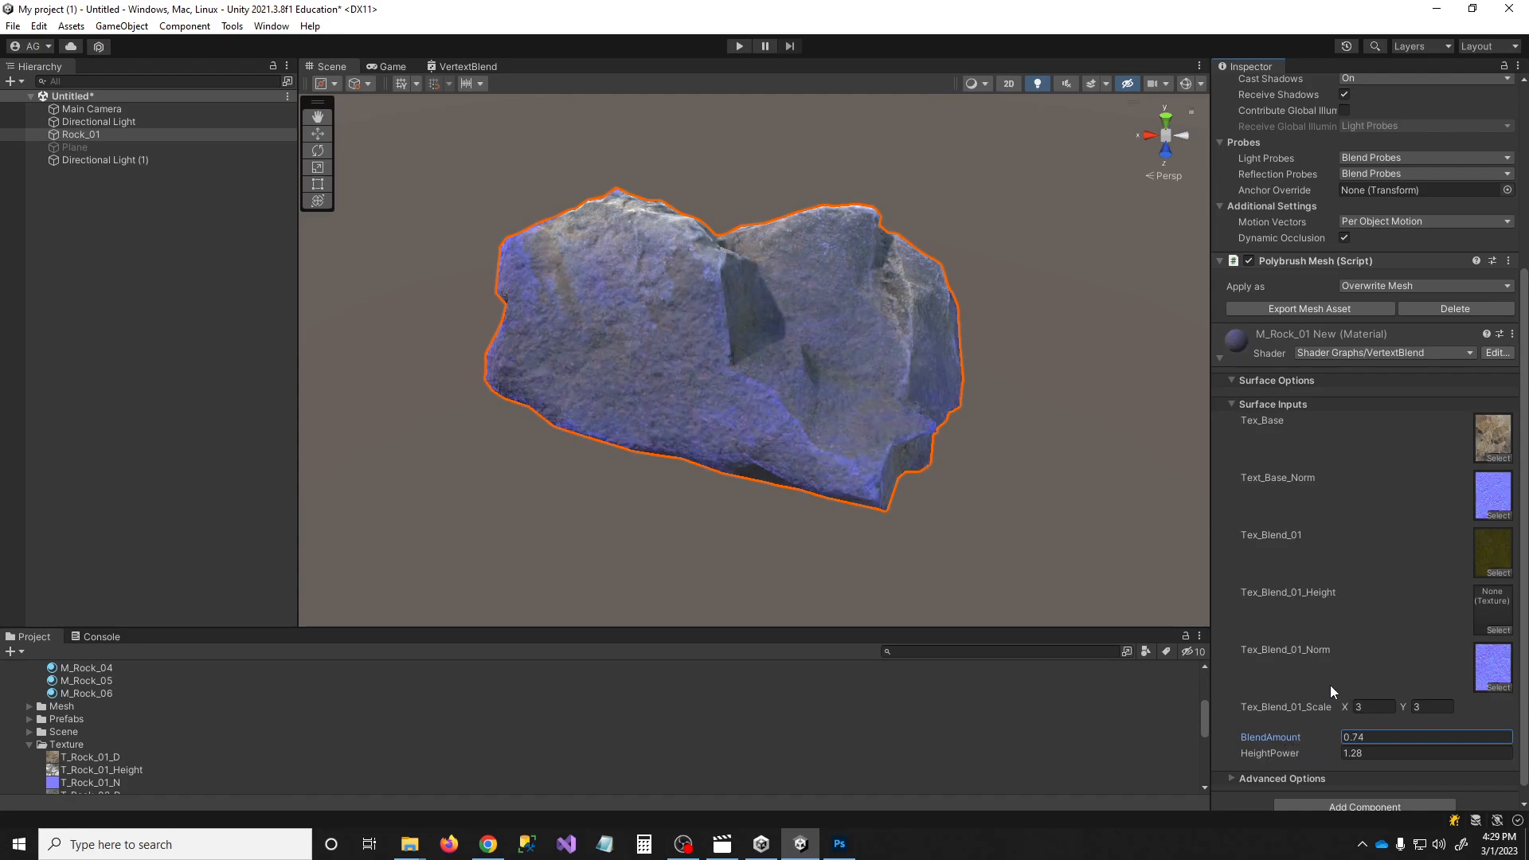
# Assign the T_Rock_01_Height texture to the rock material's Tex_Blend_01_Height slot
pyautogui.click(1499, 630)
pyautogui.write('rock')
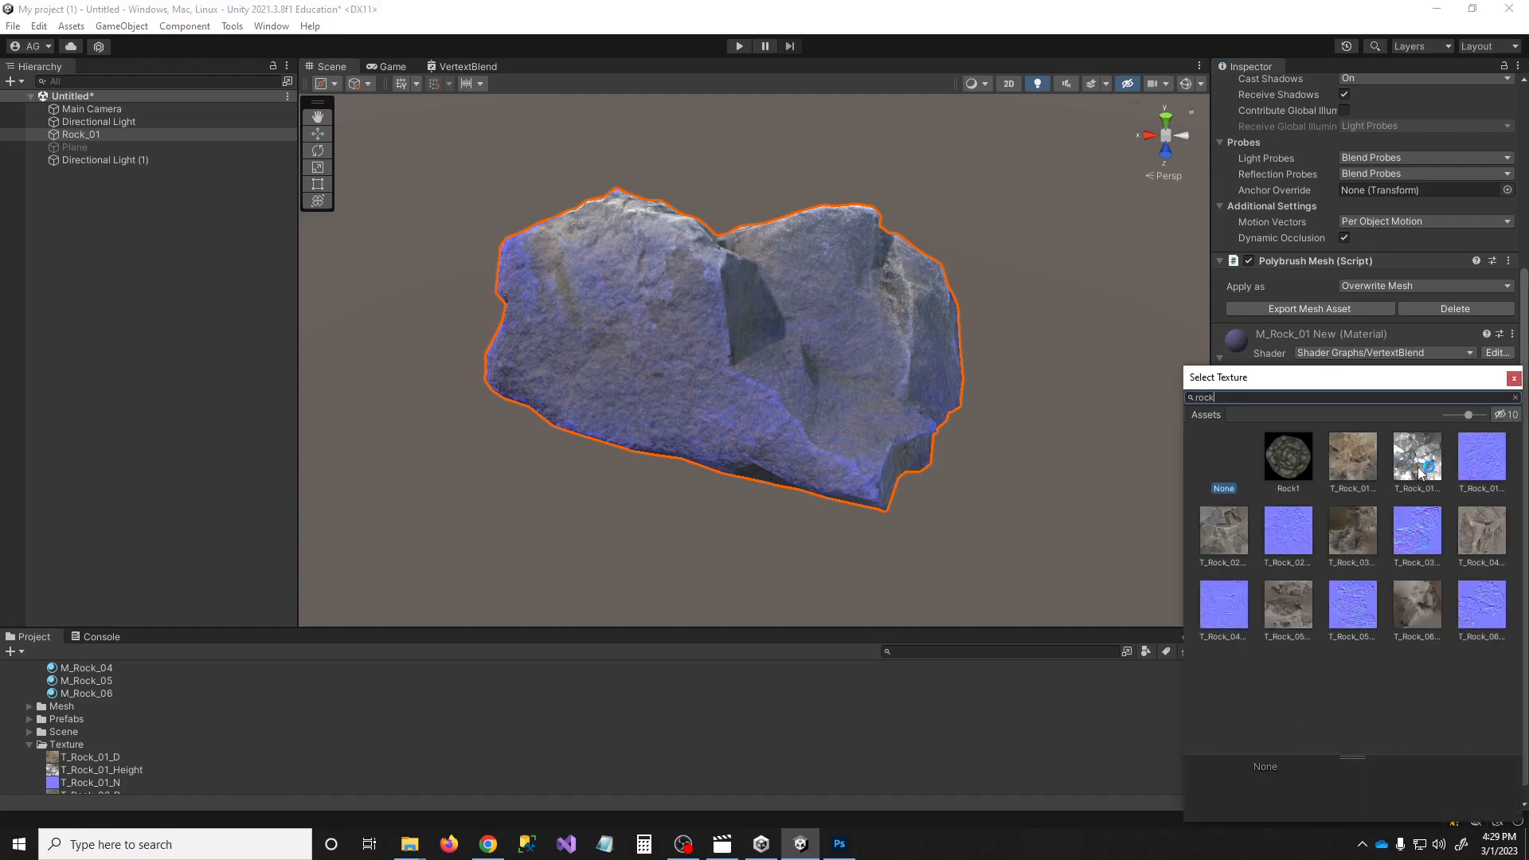
pyautogui.click(1424, 474)
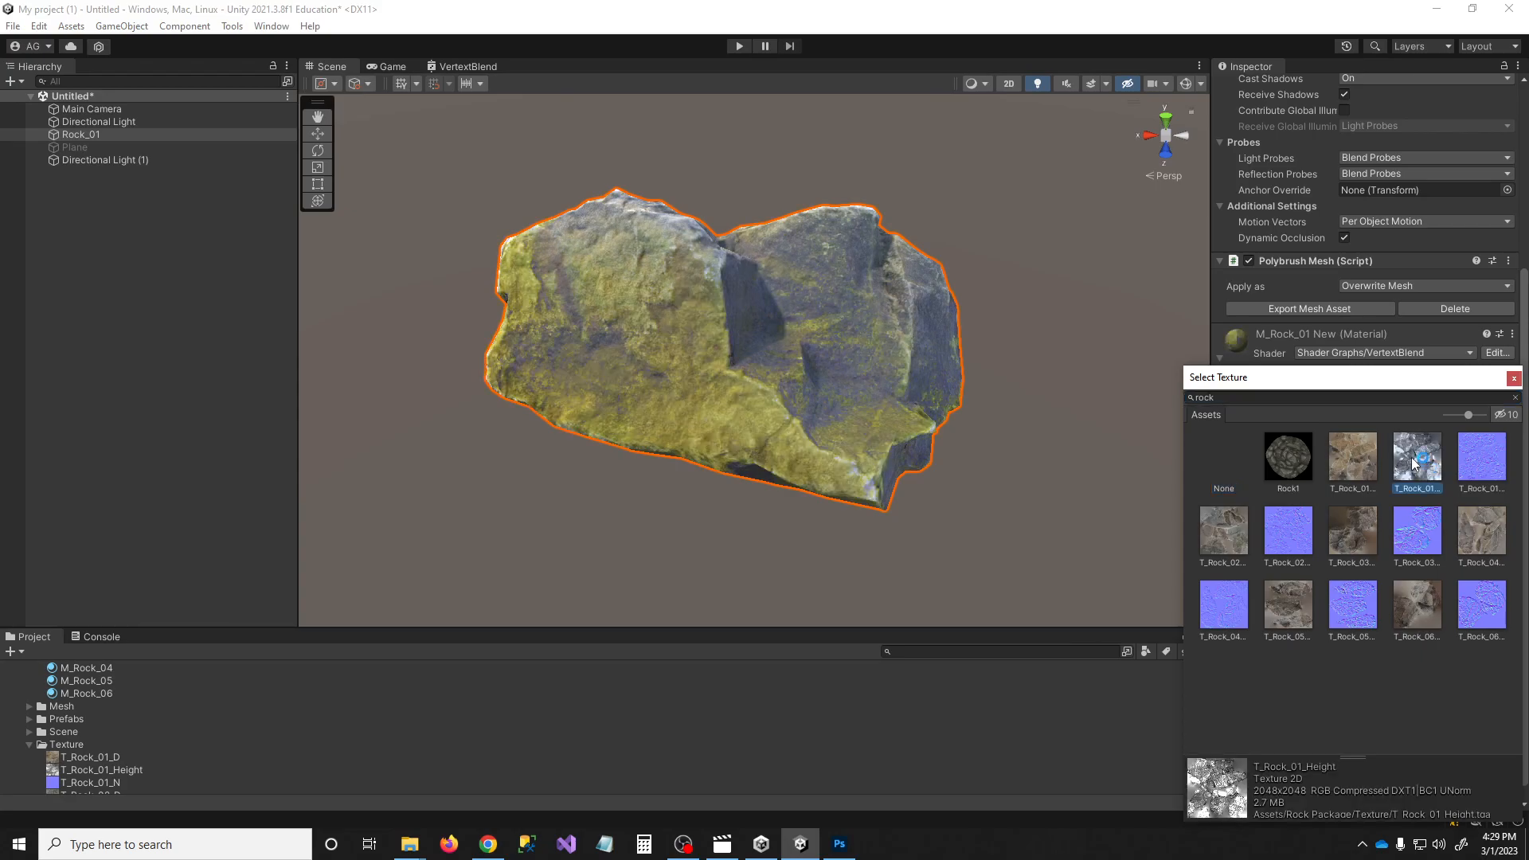
pyautogui.moveTo(1174, 513); pyautogui.dragTo(1011, 514, button='right')
# Set the rock material's HeightPower and BlendAmount both to 1
pyautogui.click(1370, 752)
pyautogui.write('1')
pyautogui.click(1371, 738)
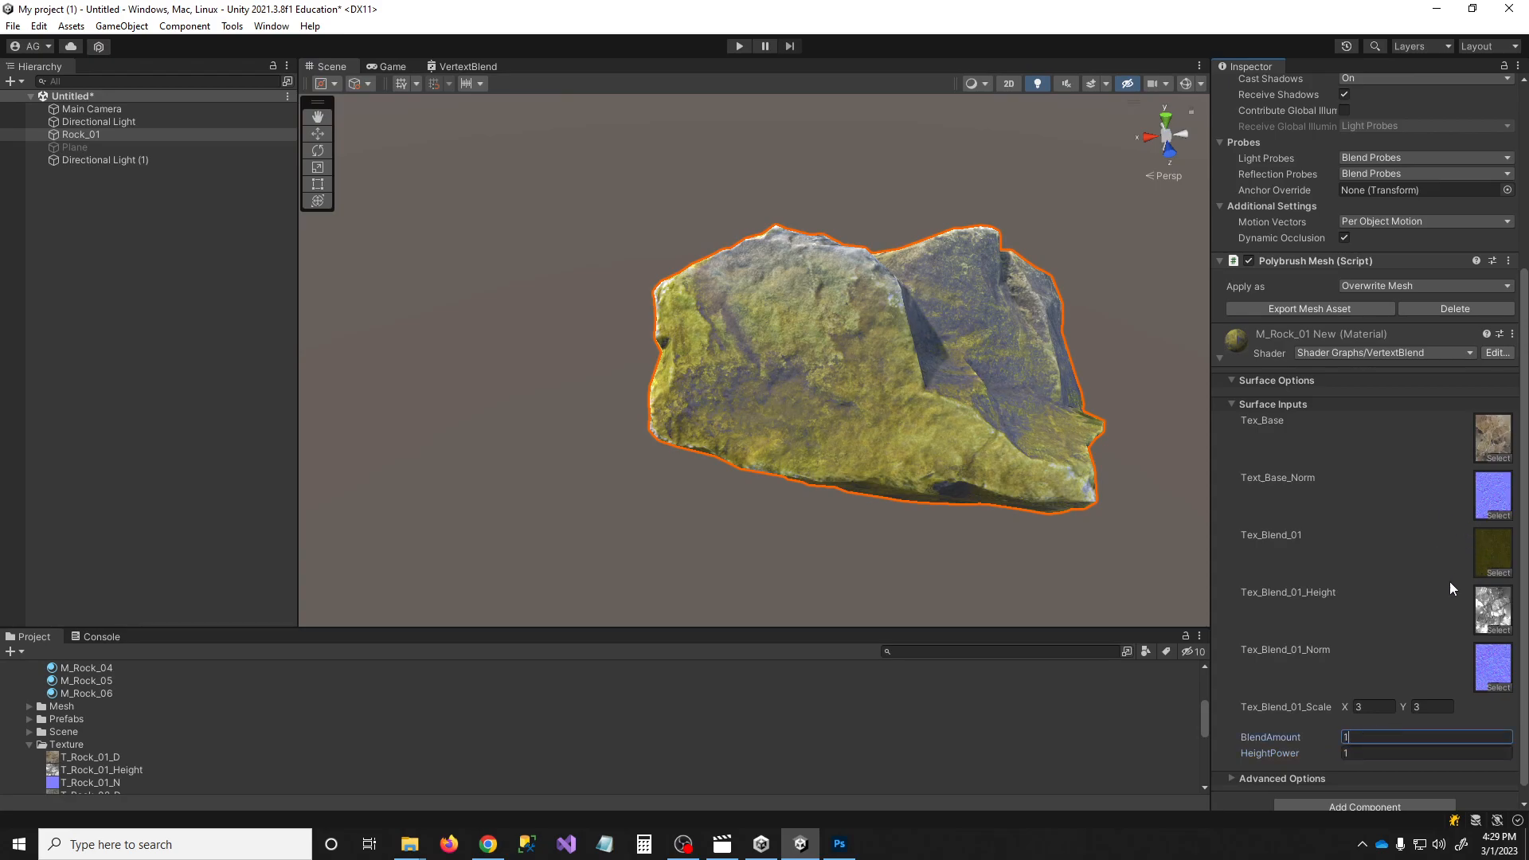
pyautogui.press('Return')
# In the VertextBlend graph, space out the height map's Sample Texture 2D, Split and Vertex Color nodes
pyautogui.click(466, 67)
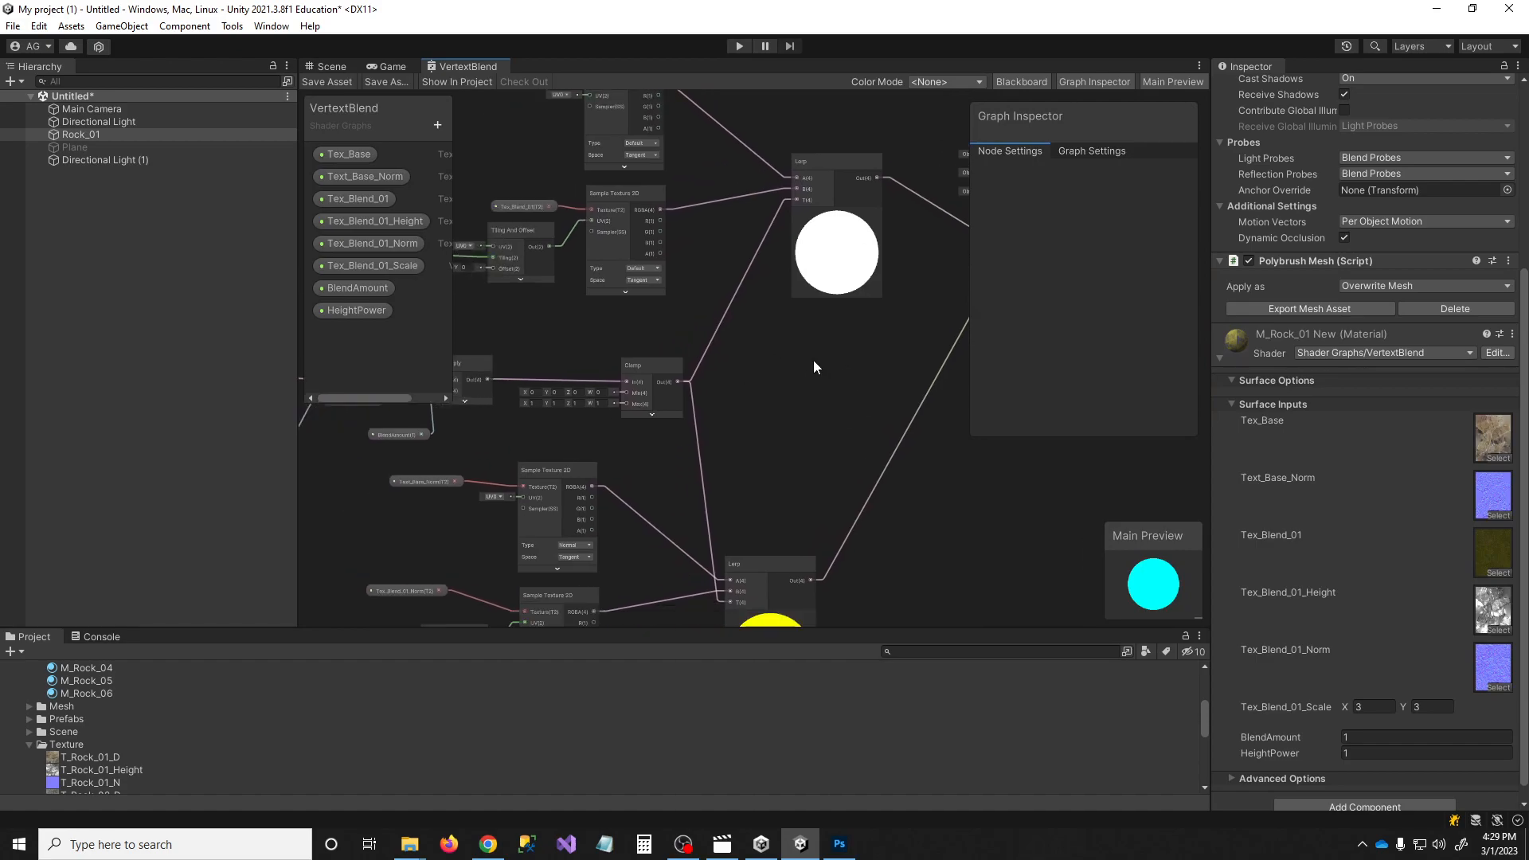
pyautogui.moveTo(798, 300); pyautogui.dragTo(741, 436, button='middle')
pyautogui.moveTo(483, 466); pyautogui.dragTo(666, 420, button='middle')
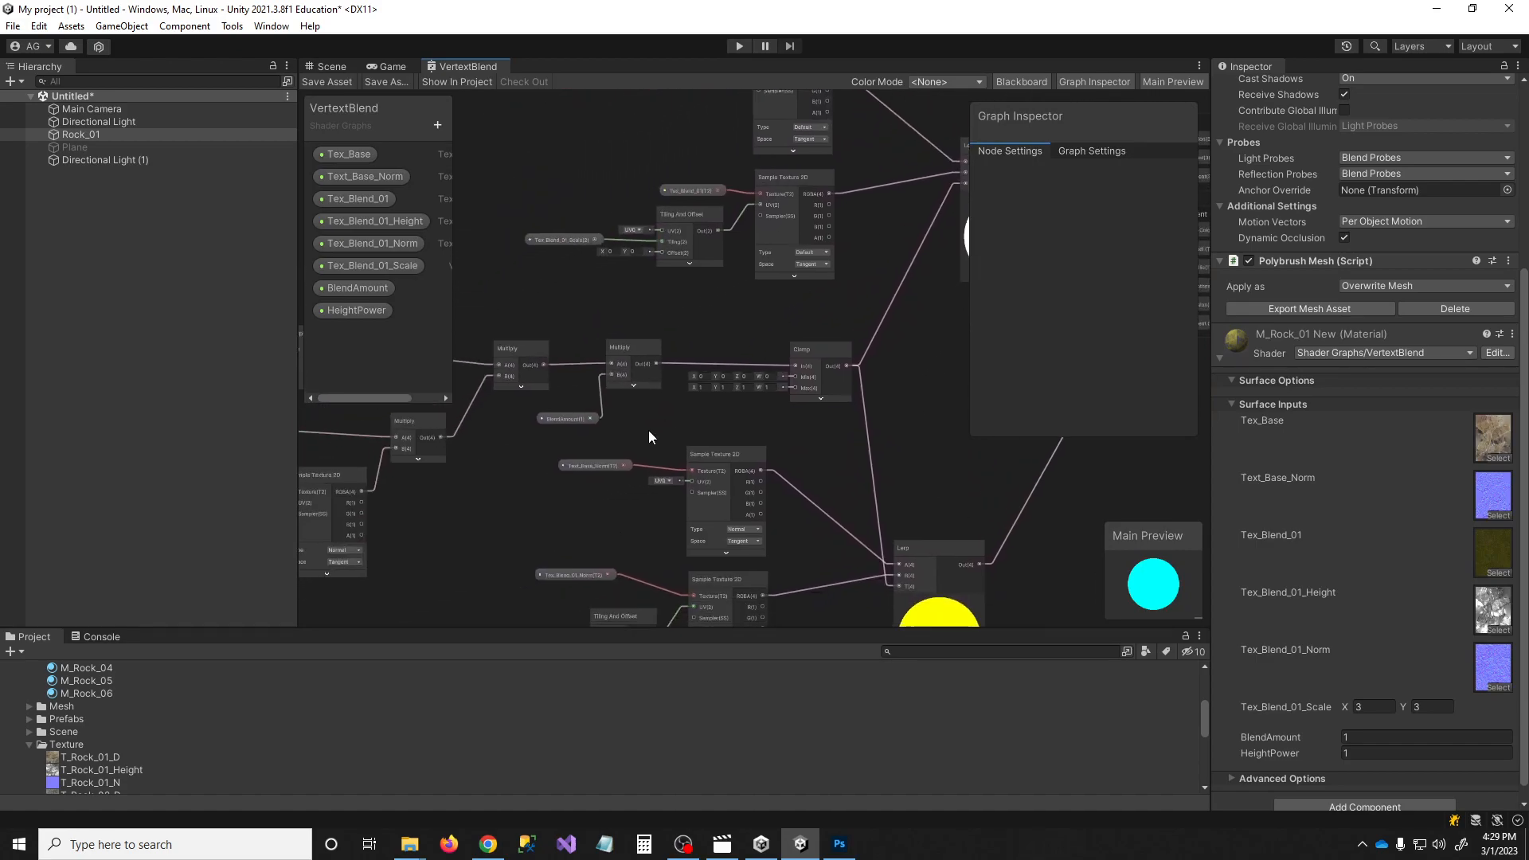
pyautogui.scroll(2, 665, 420)
pyautogui.moveTo(396, 433); pyautogui.dragTo(684, 371, button='middle')
pyautogui.moveTo(517, 442); pyautogui.dragTo(514, 467)
pyautogui.moveTo(787, 410); pyautogui.dragTo(925, 465, button='middle')
pyautogui.moveTo(672, 323); pyautogui.dragTo(695, 308)
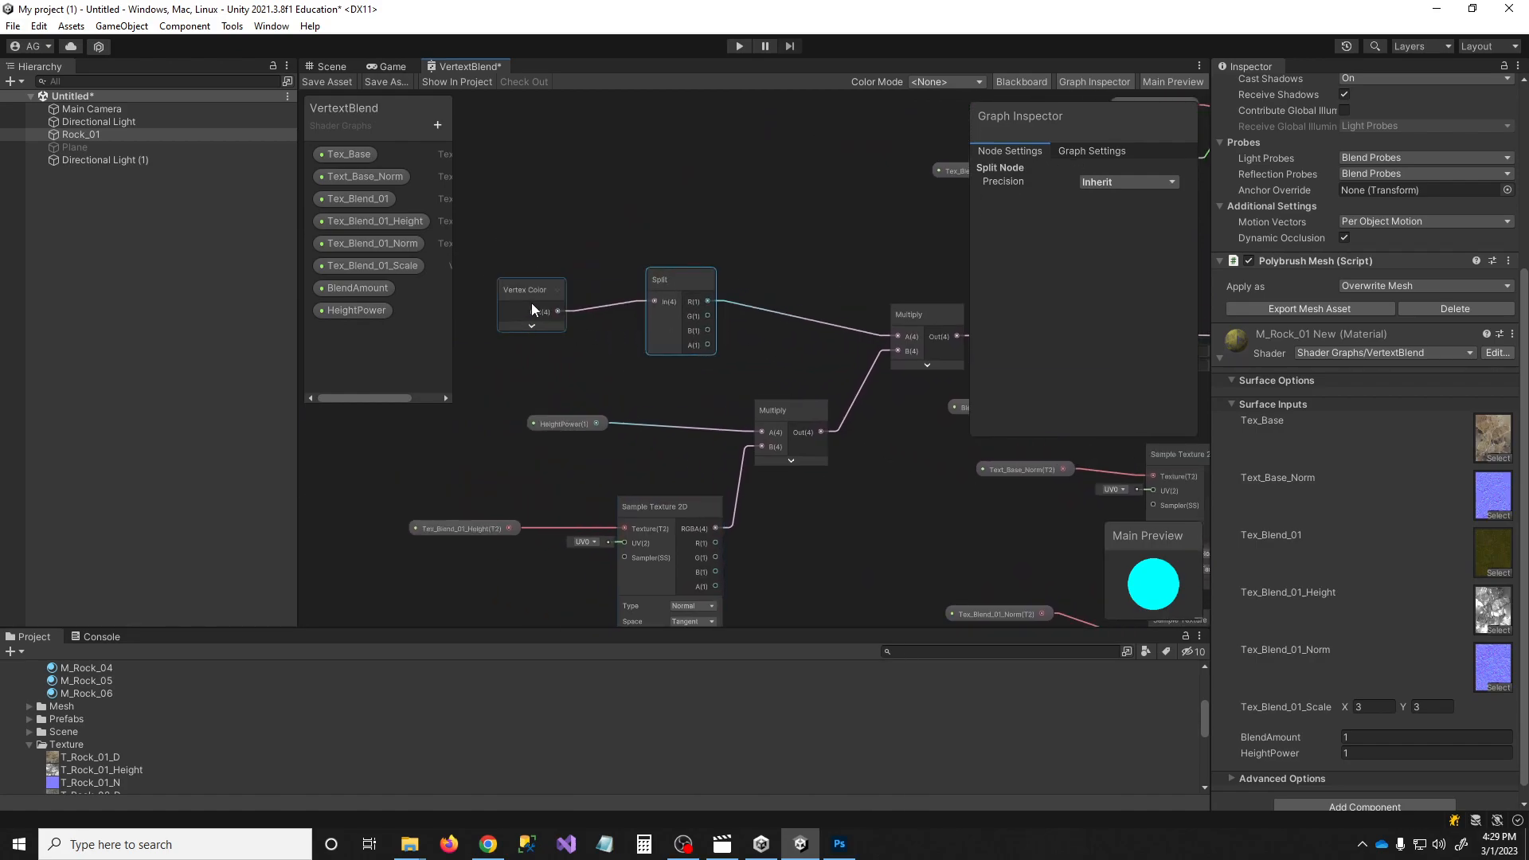
pyautogui.moveTo(532, 302); pyautogui.dragTo(532, 274)
# Try bypassing the BlendAmount Multiply by wiring the preceding Multiply straight into Clamp, and inspect the rock in the scene
pyautogui.moveTo(1073, 336); pyautogui.dragTo(616, 327, button='middle')
pyautogui.moveTo(623, 307); pyautogui.dragTo(595, 369)
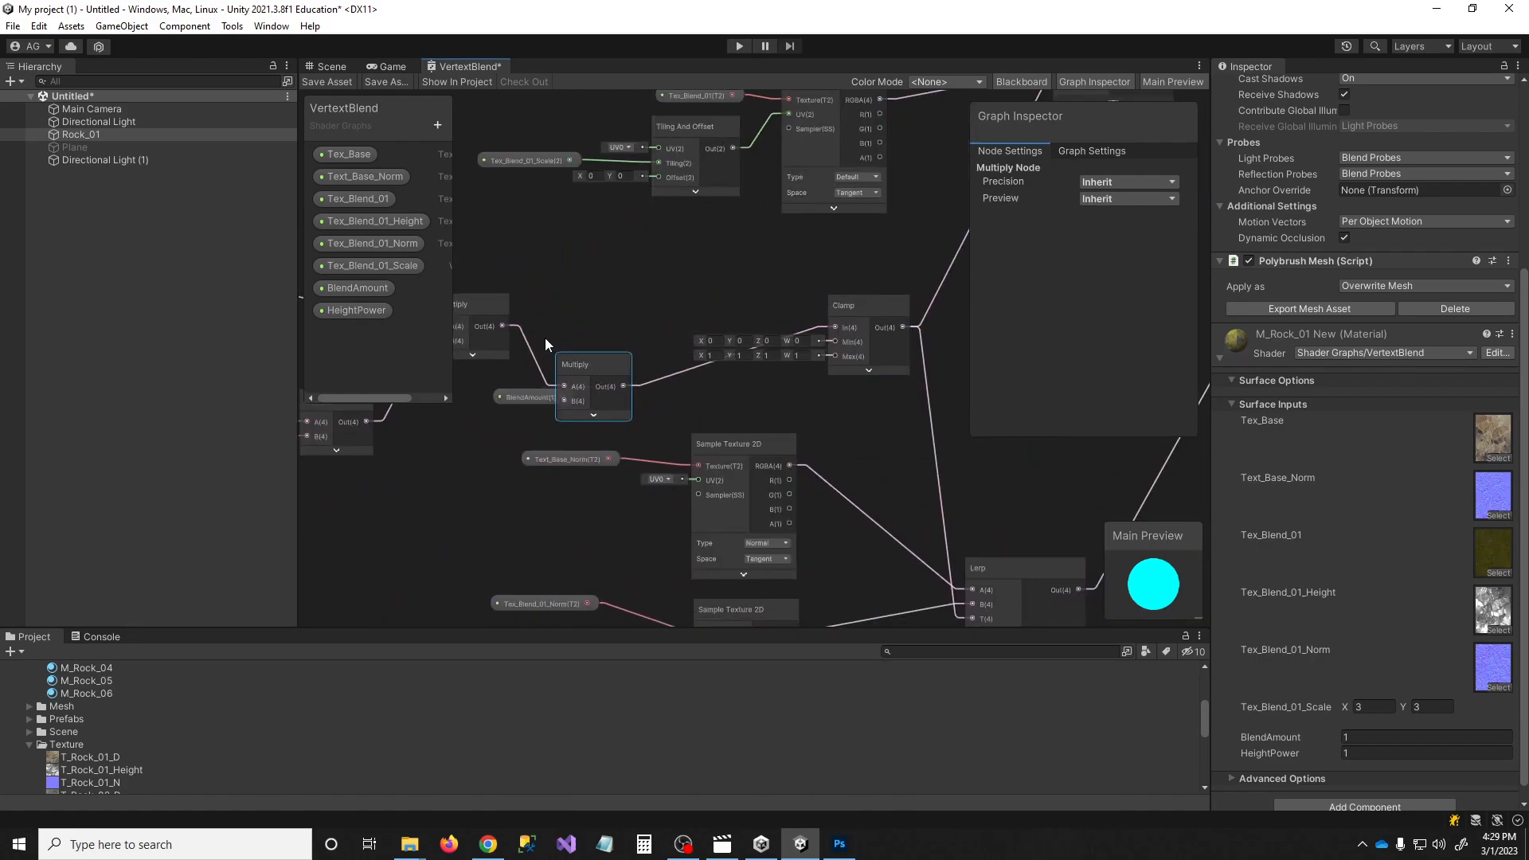
pyautogui.moveTo(504, 325); pyautogui.dragTo(837, 326)
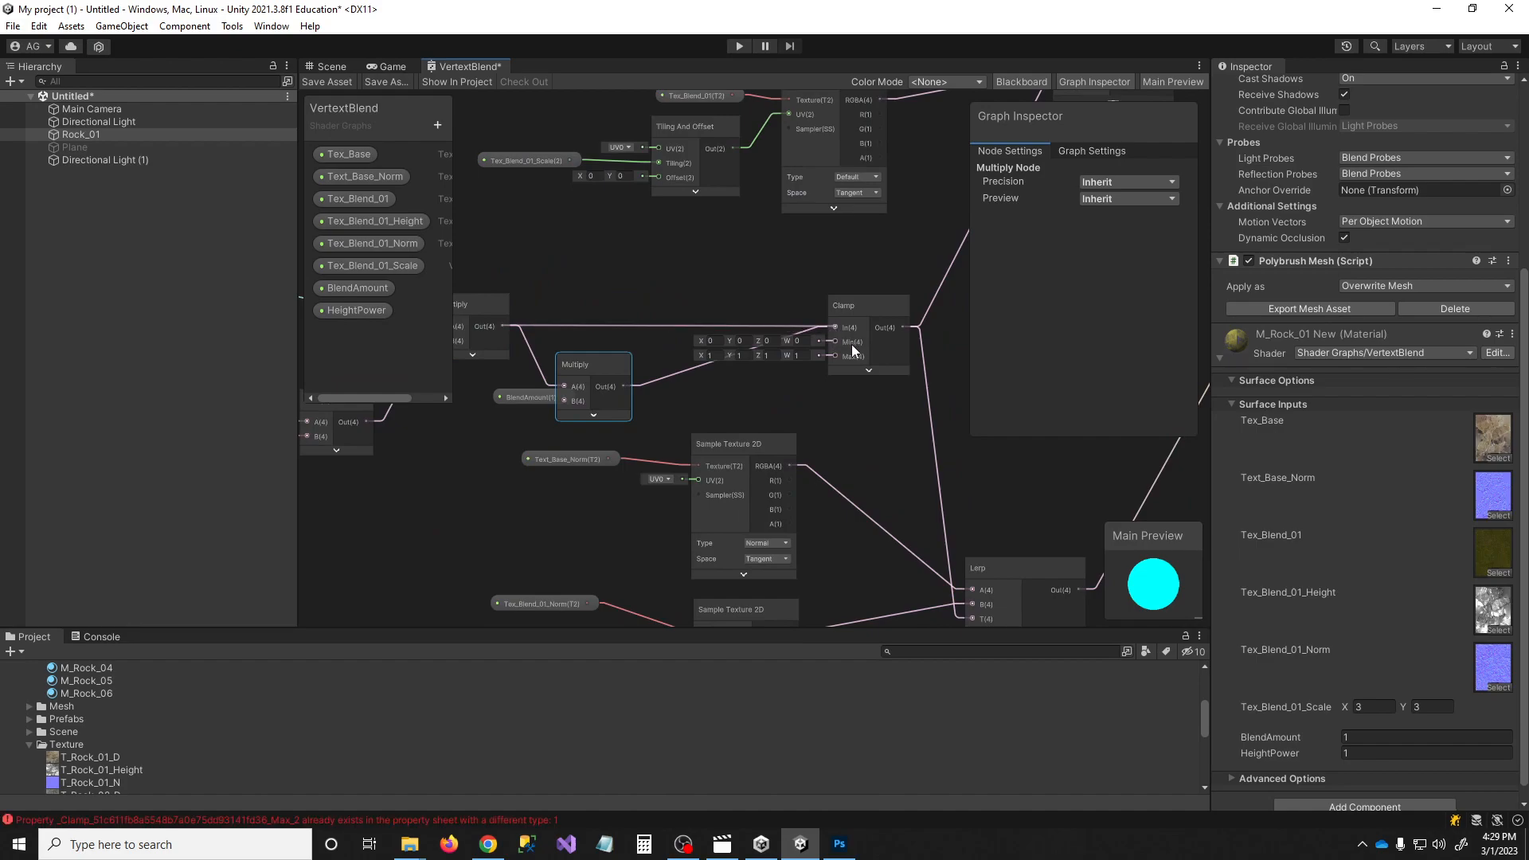
pyautogui.click(346, 66)
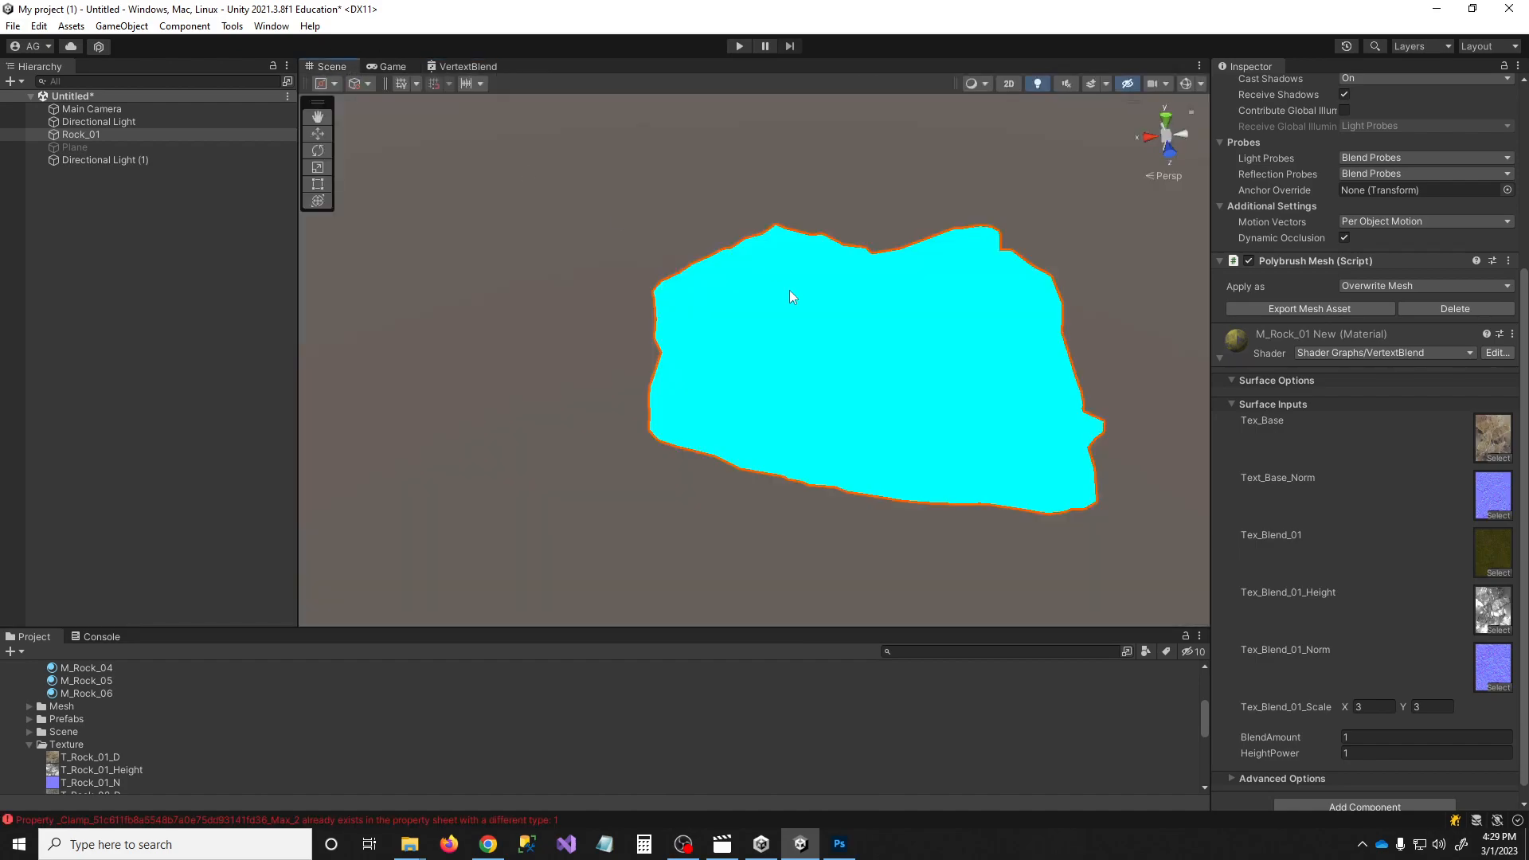
pyautogui.keyDown('alt'); pyautogui.moveTo(777, 308); pyautogui.dragTo(1055, 481); pyautogui.keyUp('alt')
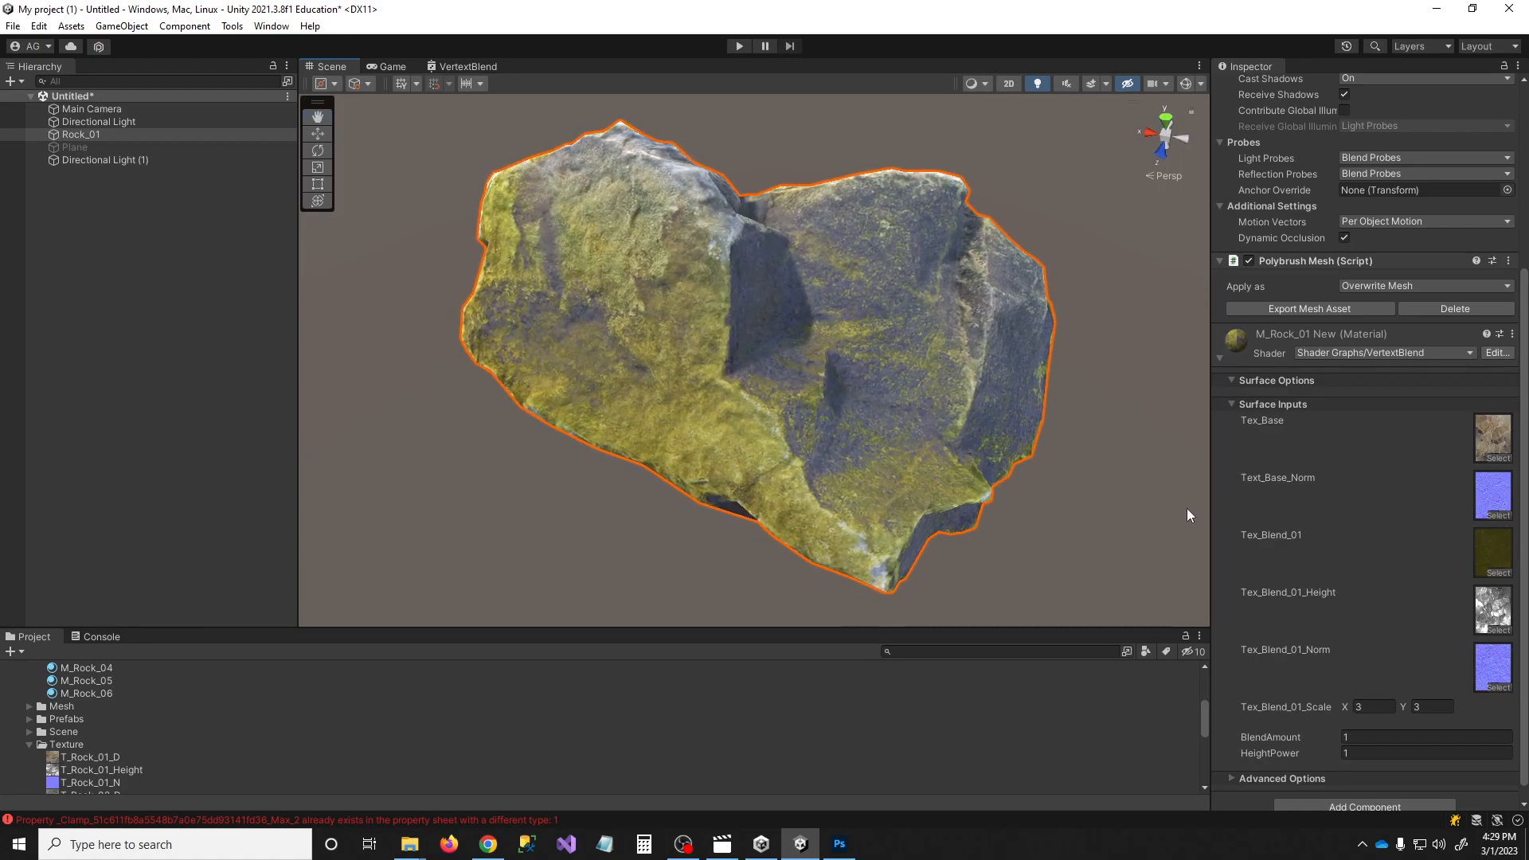
# In the VertextBlend graph, set the type of the Sample Texture 2D node fed by Tex_Blend_01_Height to Default
pyautogui.click(447, 64)
pyautogui.scroll(5, 734, 409)
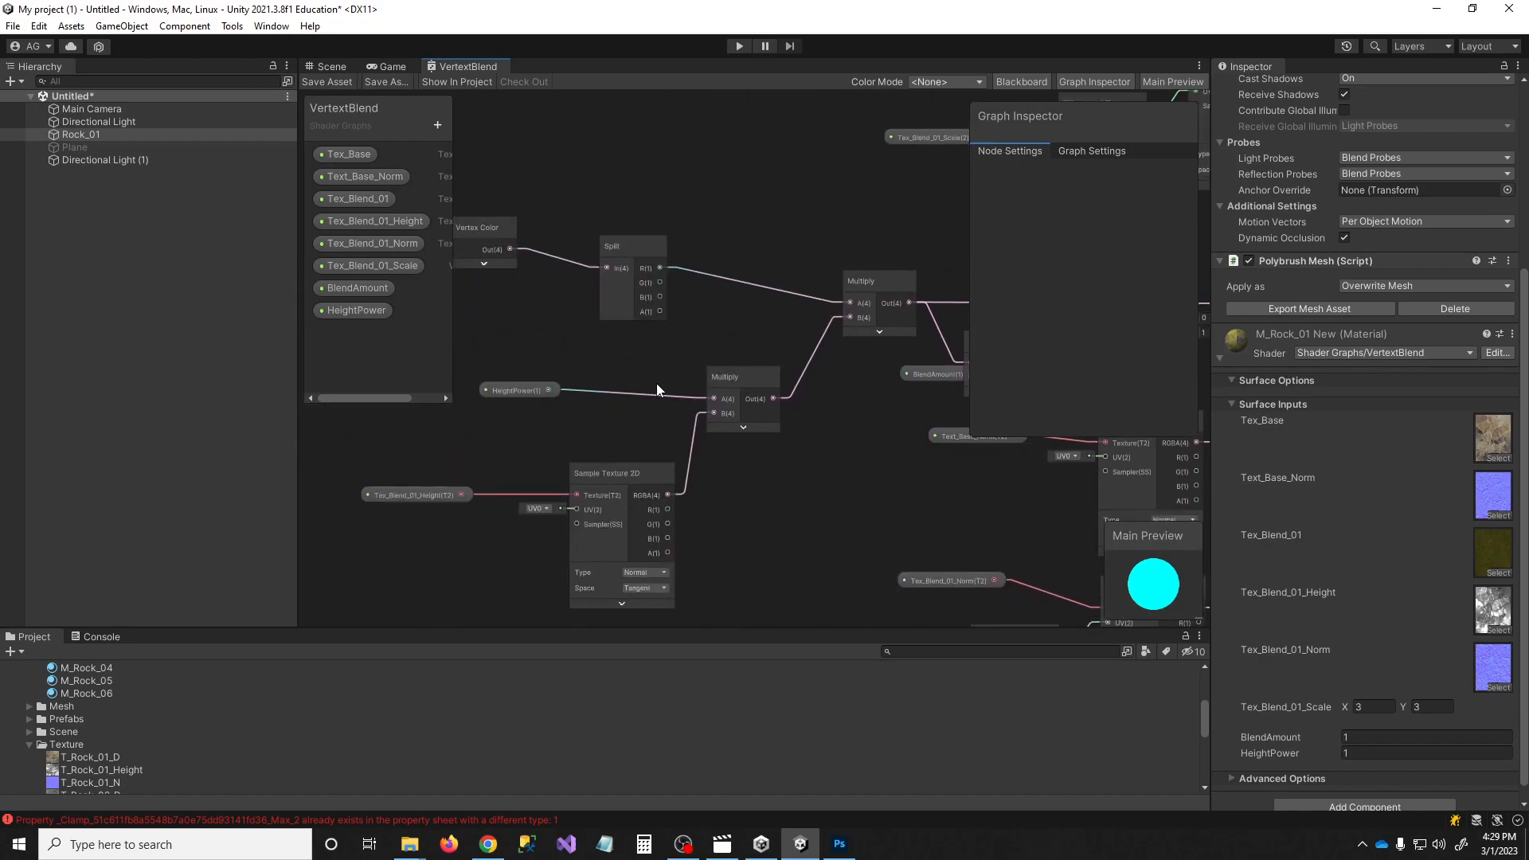
pyautogui.moveTo(746, 415); pyautogui.dragTo(917, 314, button='middle')
pyautogui.click(599, 400)
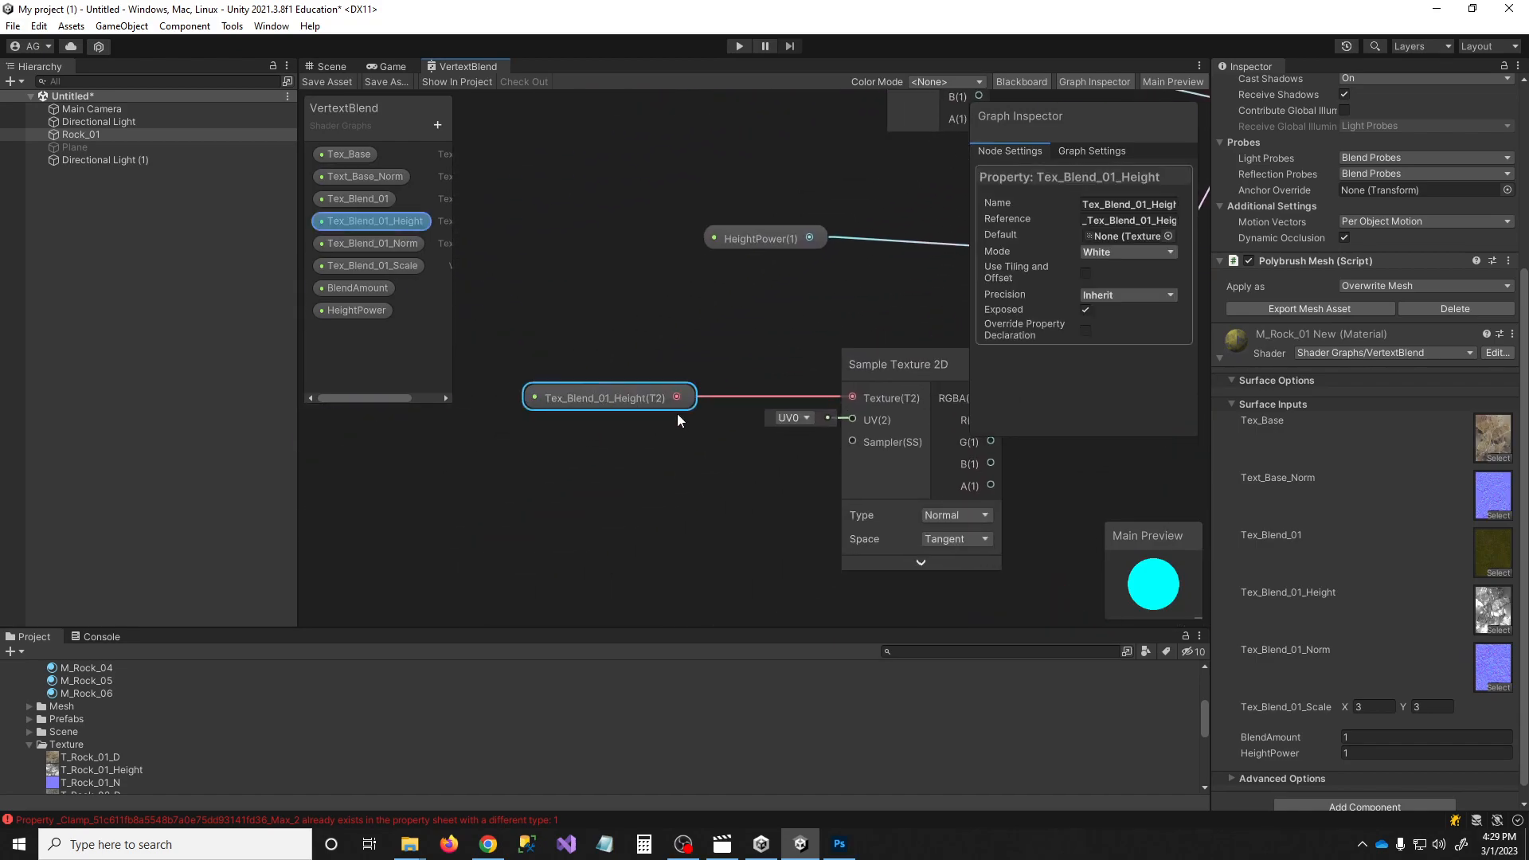
pyautogui.moveTo(943, 476); pyautogui.dragTo(737, 465, button='middle')
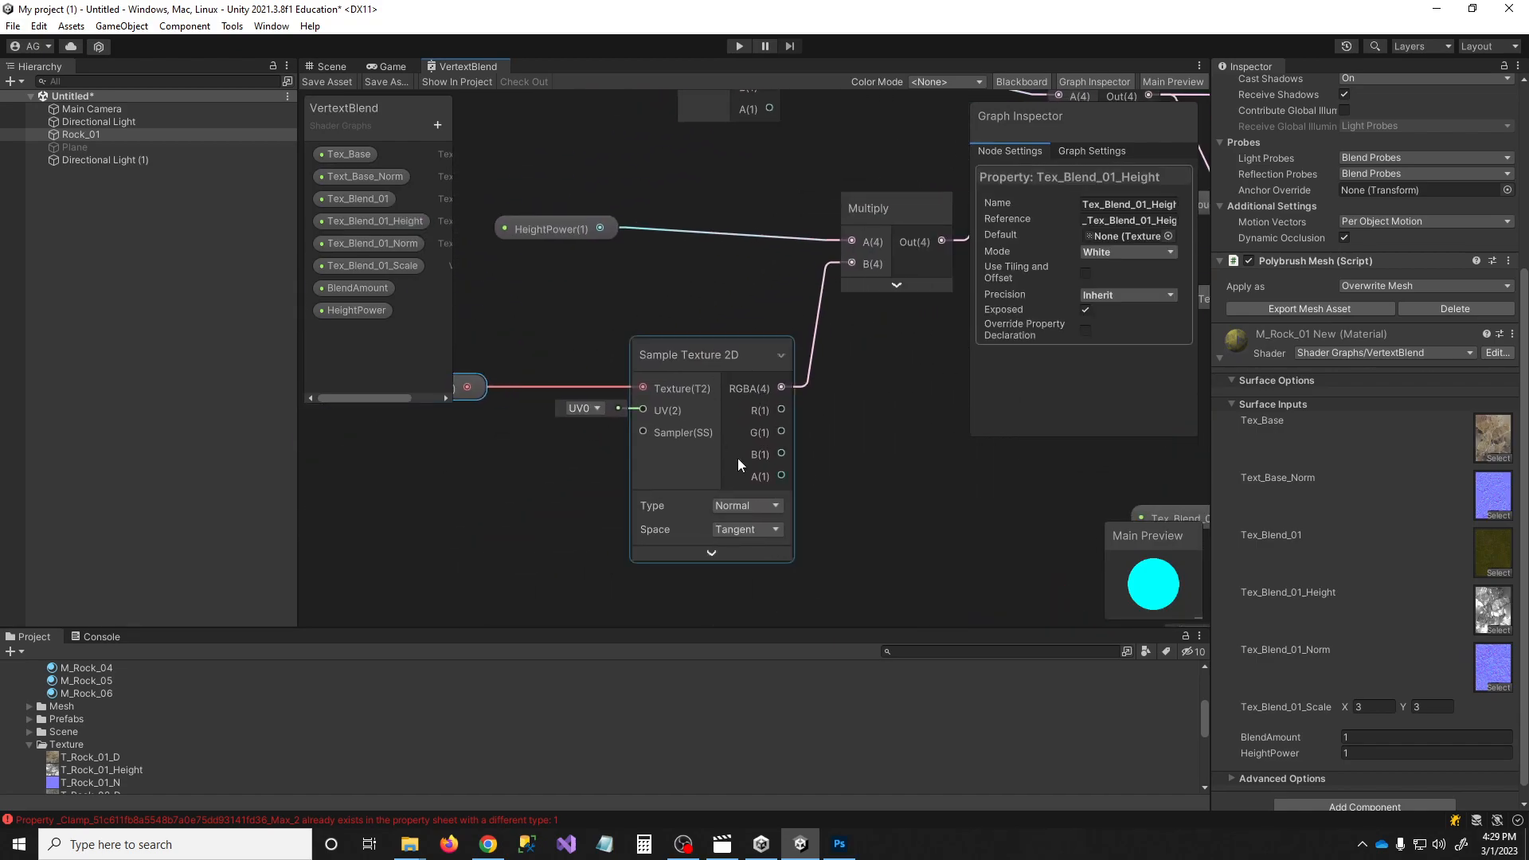
pyautogui.click(742, 507)
pyautogui.click(762, 531)
# Reconnect the BlendAmount Multiply's output to Clamp's In input, and realign the BlendAmount and Multiply nodes
pyautogui.moveTo(803, 481); pyautogui.dragTo(411, 633, button='middle')
pyautogui.moveTo(956, 360); pyautogui.dragTo(659, 459, button='middle')
pyautogui.scroll(-1, 659, 459)
pyautogui.moveTo(636, 443); pyautogui.dragTo(917, 366)
pyautogui.click(519, 459)
pyautogui.moveTo(519, 456); pyautogui.dragTo(453, 473)
pyautogui.moveTo(567, 415); pyautogui.dragTo(595, 342)
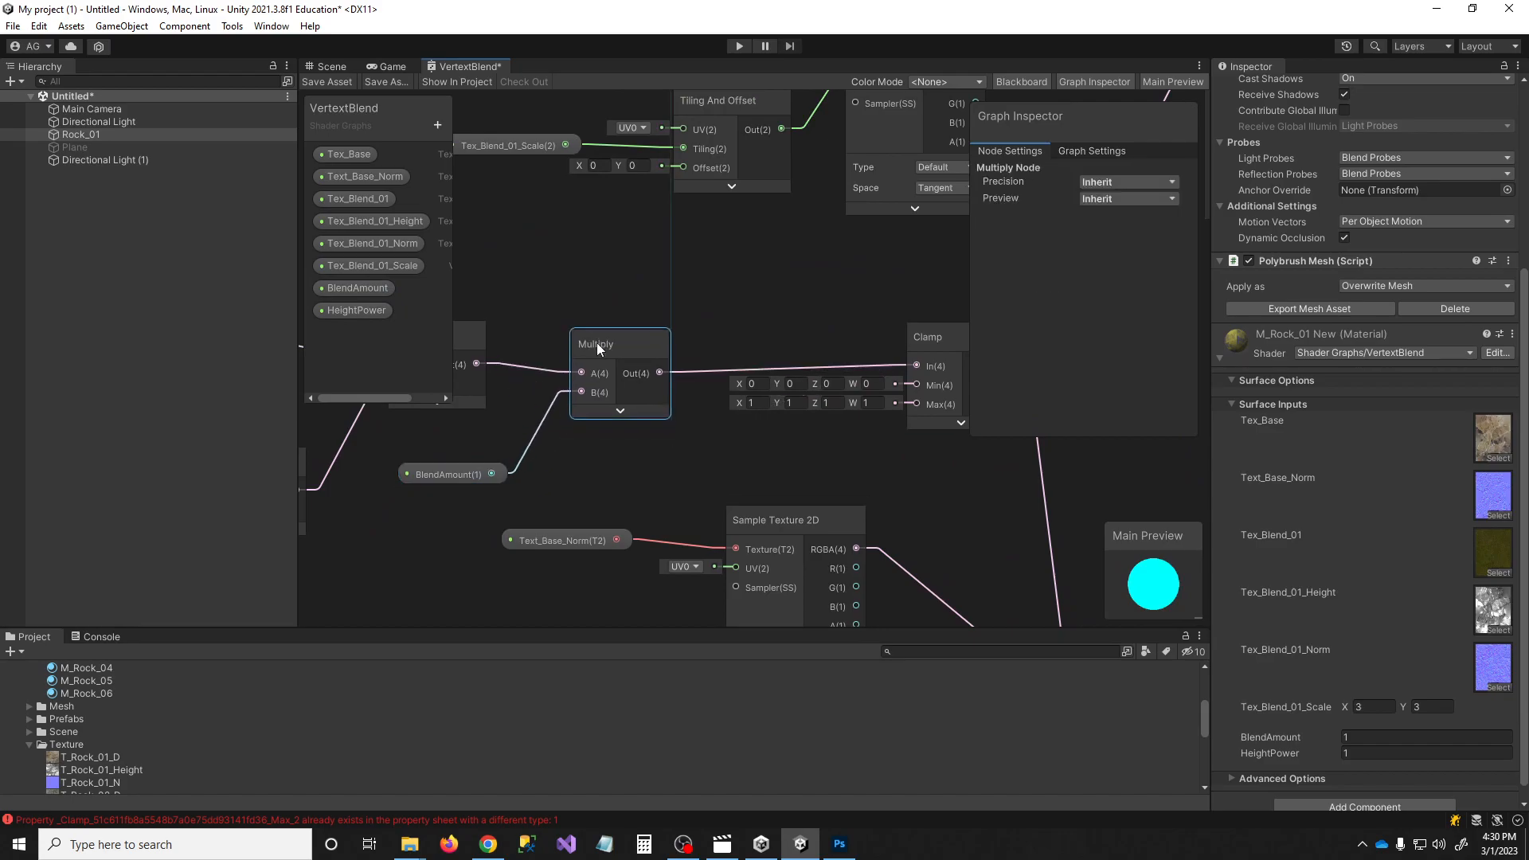
# Check the rock in the scene and set its material's BlendAmount to 1.8 and HeightPower to 1.24
pyautogui.click(335, 66)
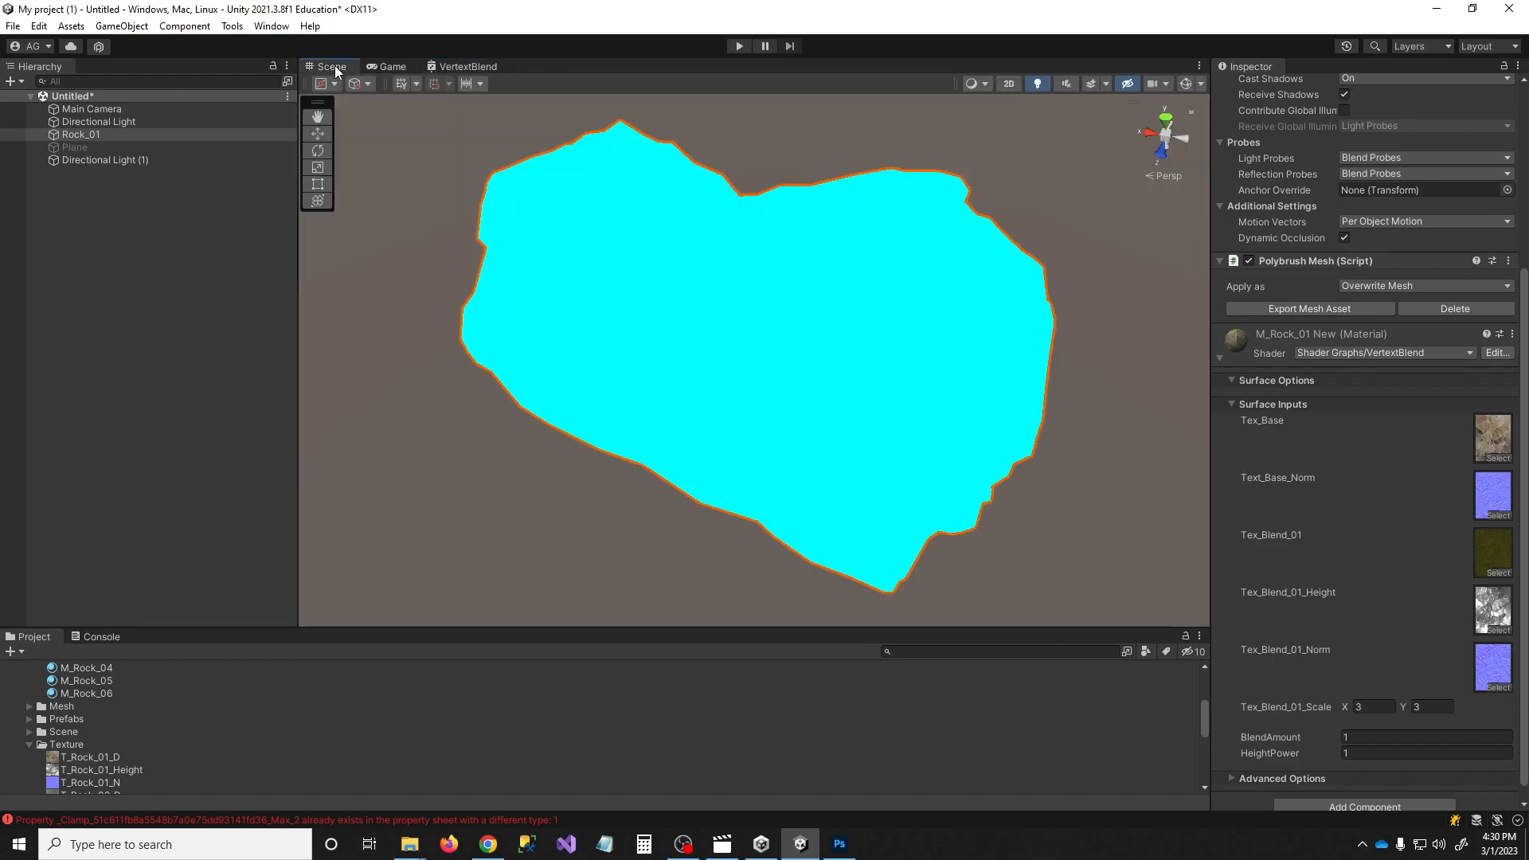
pyautogui.keyDown('alt'); pyautogui.moveTo(710, 414); pyautogui.dragTo(752, 434); pyautogui.keyUp('alt')
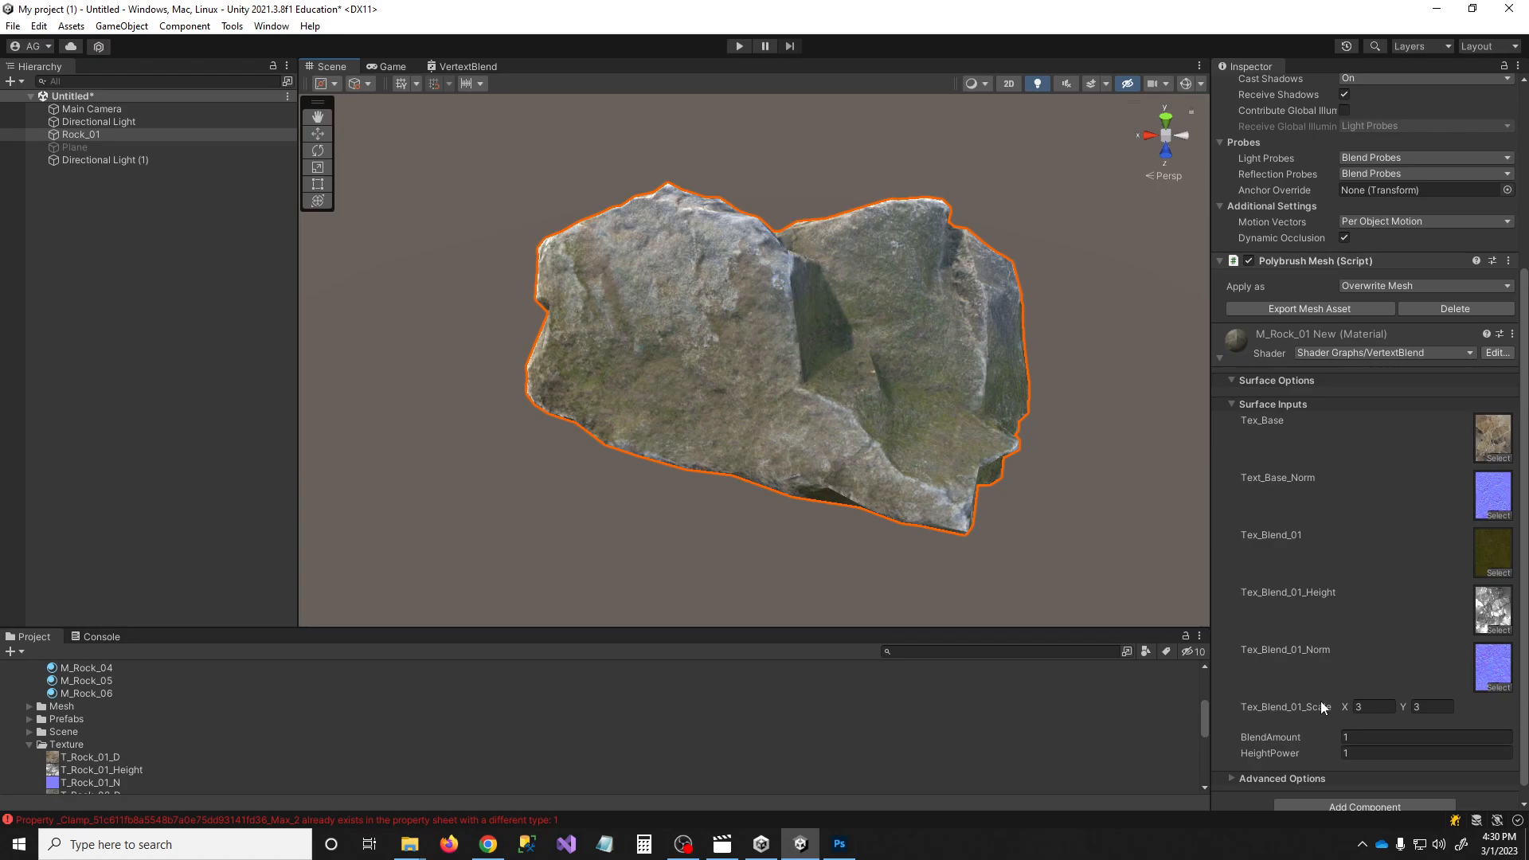
pyautogui.moveTo(1298, 737)
pyautogui.mouseDown()
pyautogui.moveTo(1332, 720)
pyautogui.moveTo(1274, 752)
pyautogui.moveTo(1340, 749)
pyautogui.moveTo(1279, 751)
pyautogui.mouseUp()
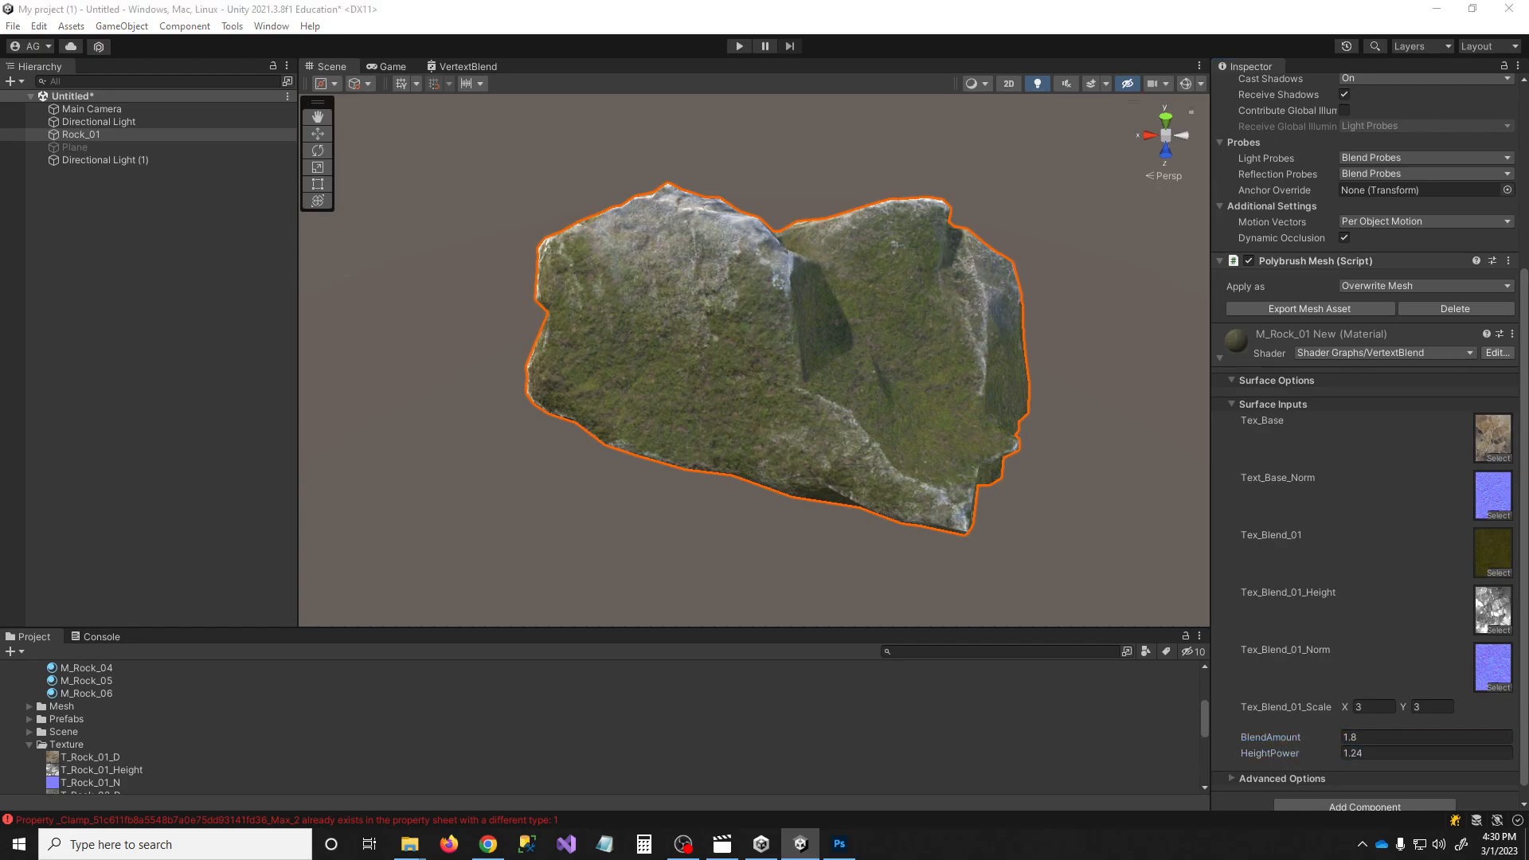
# With Polybrush at strength 1, paint white into the red channel across the rock's sides to cover it in moss
pyautogui.moveTo(1528, 272); pyautogui.dragTo(1214, 275)
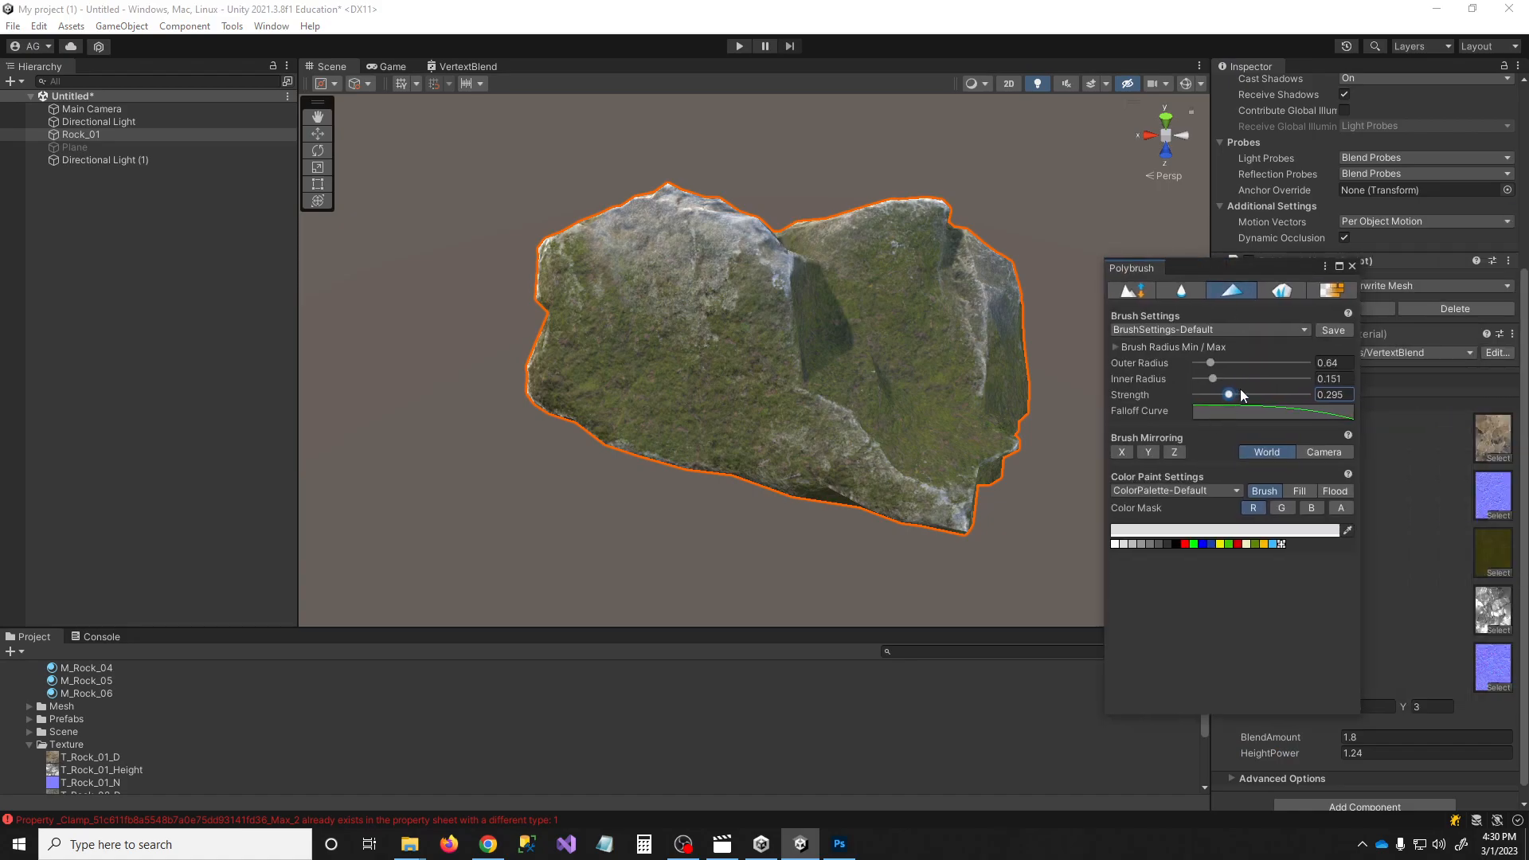
pyautogui.moveTo(844, 353)
pyautogui.mouseDown()
pyautogui.moveTo(792, 369)
pyautogui.moveTo(624, 276)
pyautogui.moveTo(911, 563)
pyautogui.moveTo(640, 289)
pyautogui.mouseUp()
pyautogui.moveTo(805, 369)
pyautogui.keyDown('alt'); pyautogui.mouseDown()
pyautogui.moveTo(669, 403)
pyautogui.moveTo(1068, 454)
pyautogui.moveTo(840, 406)
pyautogui.moveTo(743, 344)
pyautogui.moveTo(986, 413)
pyautogui.moveTo(873, 481)
pyautogui.moveTo(775, 433)
pyautogui.moveTo(826, 531)
pyautogui.moveTo(897, 351)
pyautogui.moveTo(802, 341)
pyautogui.mouseUp(); pyautogui.keyUp('alt')
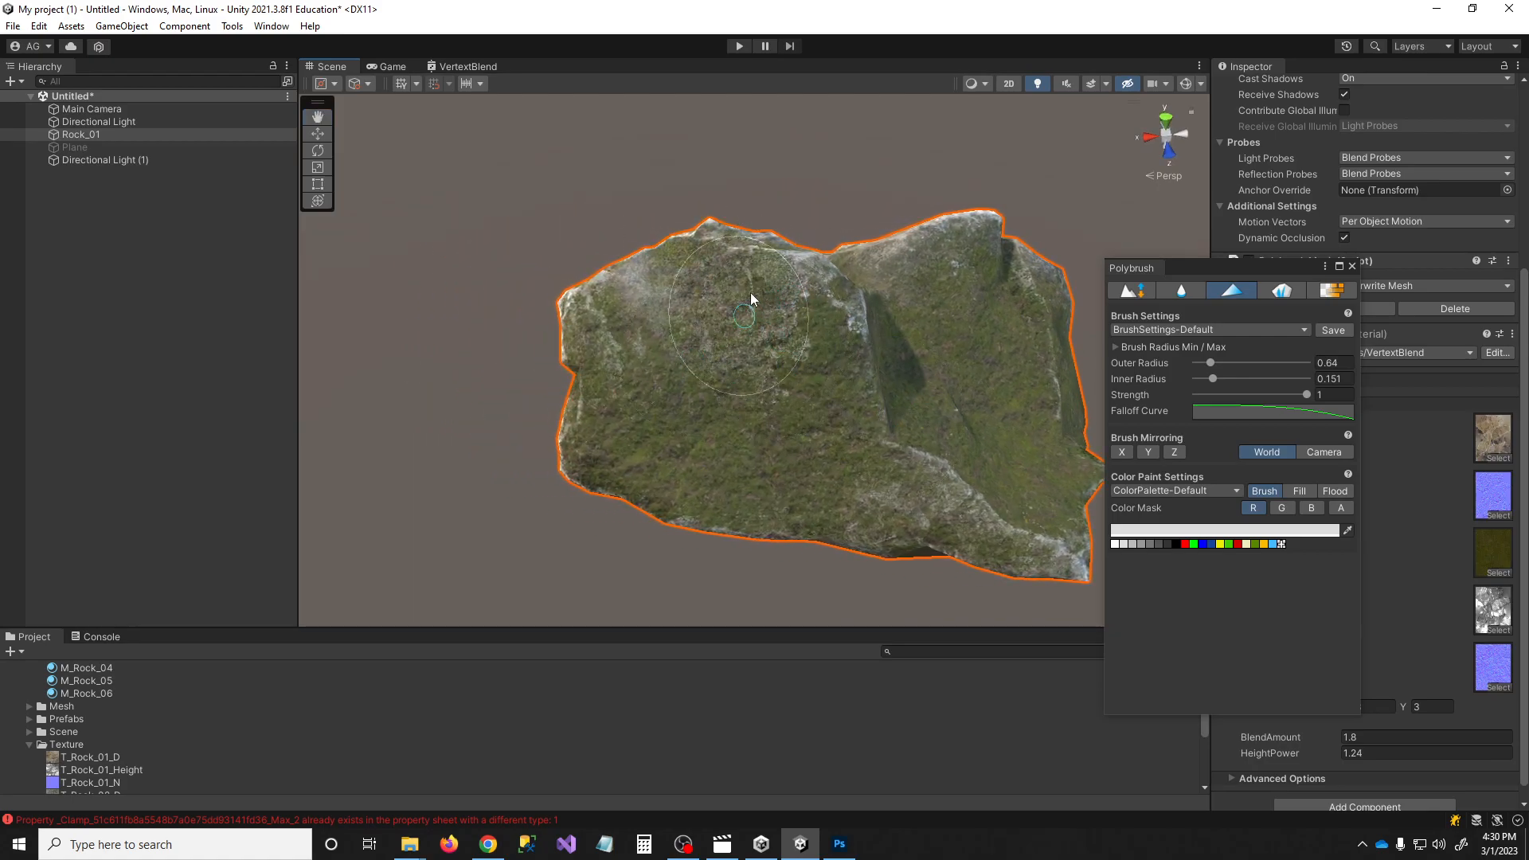
pyautogui.moveTo(700, 290); pyautogui.dragTo(621, 454)
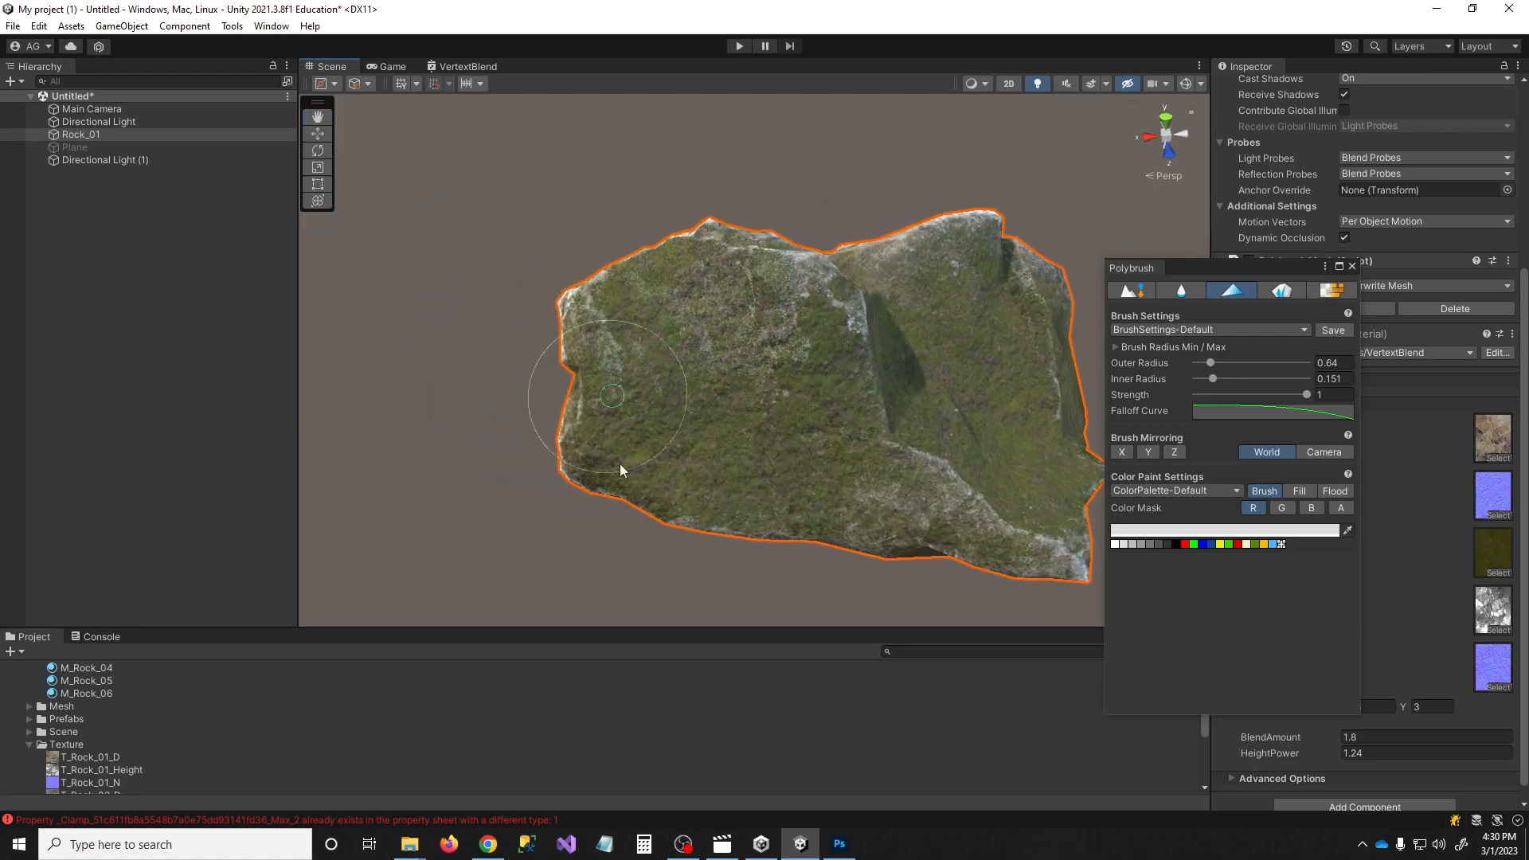
pyautogui.moveTo(930, 539)
pyautogui.keyDown('alt'); pyautogui.mouseDown()
pyautogui.moveTo(420, 437)
pyautogui.moveTo(484, 423)
pyautogui.moveTo(459, 397)
pyautogui.moveTo(586, 358)
pyautogui.moveTo(557, 328)
pyautogui.moveTo(744, 263)
pyautogui.moveTo(634, 410)
pyautogui.moveTo(698, 200)
pyautogui.mouseUp(); pyautogui.keyUp('alt')
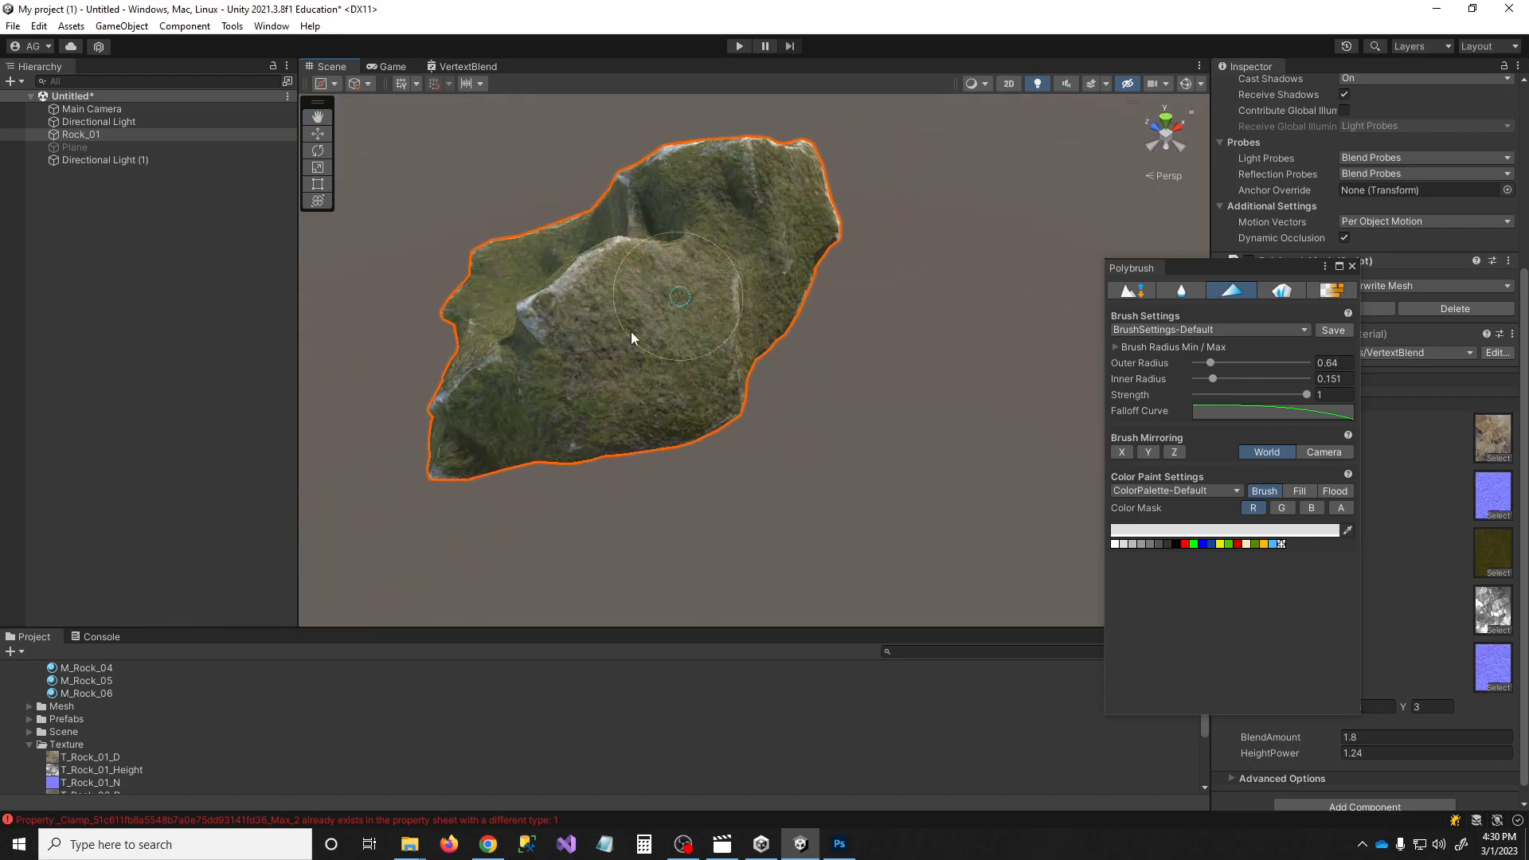
pyautogui.moveTo(613, 390)
pyautogui.keyDown('alt'); pyautogui.mouseDown()
pyautogui.moveTo(682, 416)
pyautogui.moveTo(949, 412)
pyautogui.moveTo(721, 420)
pyautogui.moveTo(785, 420)
pyautogui.moveTo(716, 399)
pyautogui.mouseUp(); pyautogui.keyUp('alt')
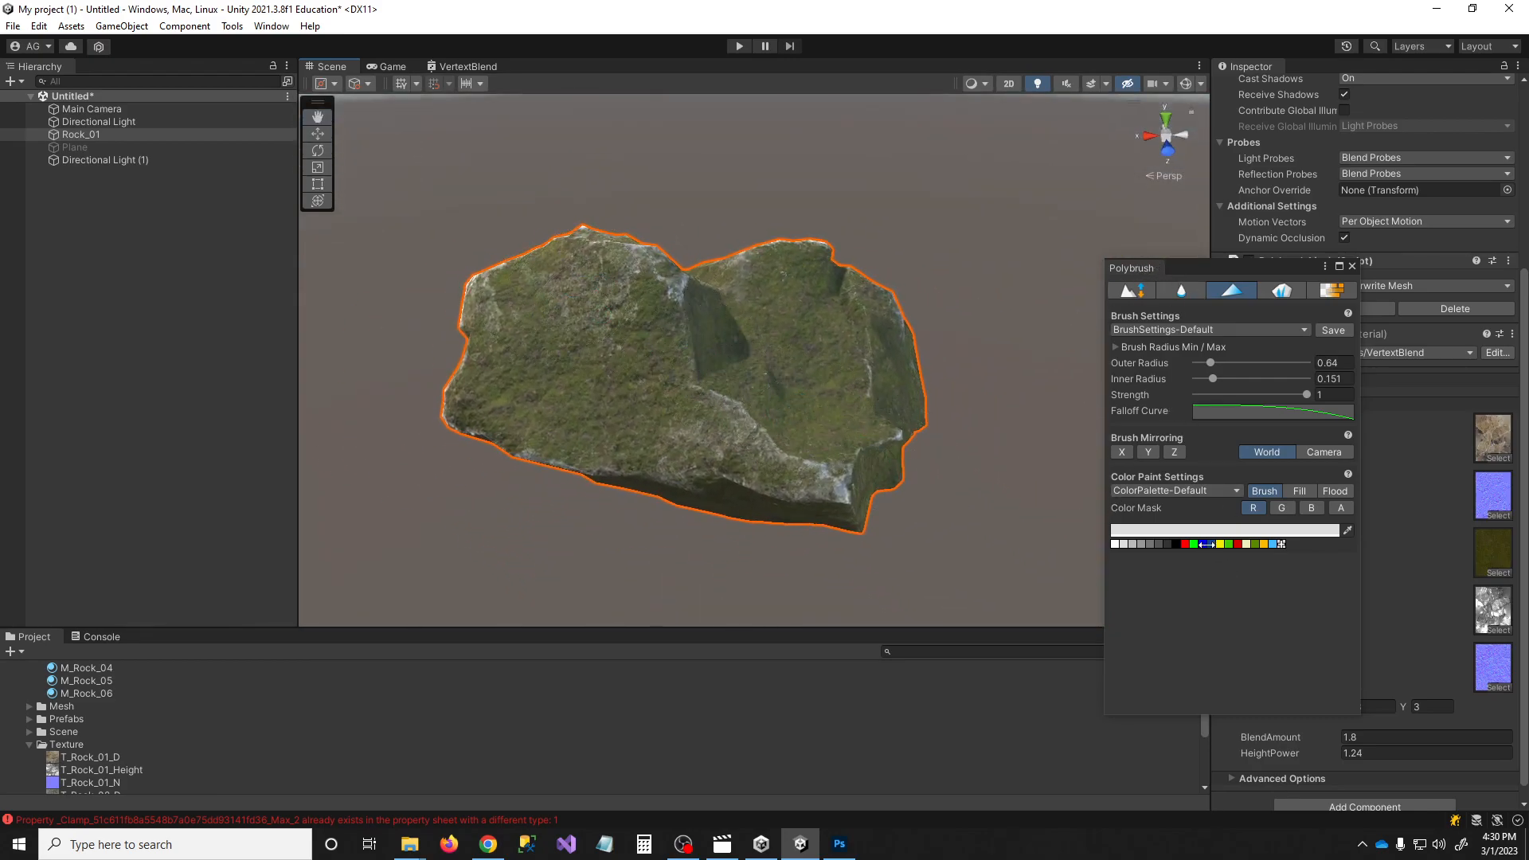
# Paint black at reduced brush strength over the rock's faces to bring back bare stone, and close Polybrush
pyautogui.click(1175, 543)
pyautogui.click(1234, 395)
pyautogui.moveTo(645, 329)
pyautogui.mouseDown()
pyautogui.moveTo(555, 312)
pyautogui.moveTo(757, 351)
pyautogui.moveTo(802, 342)
pyautogui.moveTo(812, 433)
pyautogui.moveTo(810, 353)
pyautogui.mouseUp()
pyautogui.keyDown('alt'); pyautogui.moveTo(764, 297); pyautogui.dragTo(531, 398); pyautogui.keyUp('alt')
pyautogui.moveTo(578, 344)
pyautogui.mouseDown()
pyautogui.moveTo(493, 415)
pyautogui.moveTo(649, 239)
pyautogui.moveTo(510, 323)
pyautogui.moveTo(560, 311)
pyautogui.moveTo(833, 467)
pyautogui.moveTo(1068, 279)
pyautogui.moveTo(959, 385)
pyautogui.moveTo(993, 423)
pyautogui.mouseUp()
pyautogui.scroll(4, 993, 423)
pyautogui.moveTo(692, 266)
pyautogui.mouseDown()
pyautogui.moveTo(731, 307)
pyautogui.moveTo(635, 348)
pyautogui.moveTo(1315, 283)
pyautogui.mouseUp()
pyautogui.click(1351, 266)
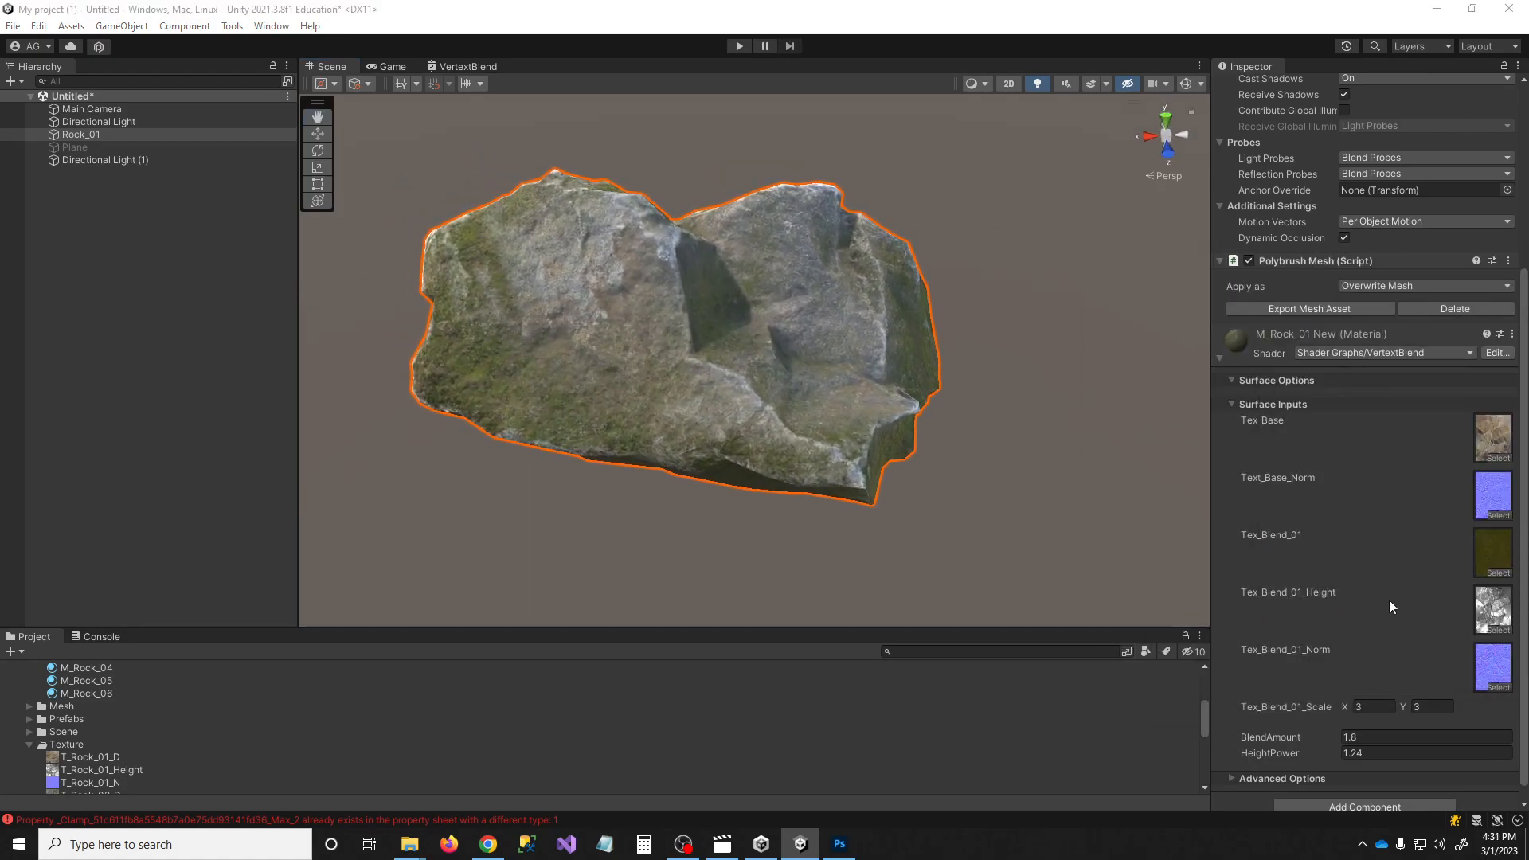
# Set the rock material's BlendAmount to 0.47 and HeightPower to 7.23, and check the rock in the scene
pyautogui.scroll(-2, 1391, 607)
pyautogui.moveTo(1315, 723)
pyautogui.mouseDown()
pyautogui.moveTo(1421, 719)
pyautogui.moveTo(1310, 731)
pyautogui.moveTo(1405, 724)
pyautogui.moveTo(1298, 747)
pyautogui.moveTo(1317, 734)
pyautogui.moveTo(1282, 731)
pyautogui.moveTo(1356, 742)
pyautogui.moveTo(1325, 720)
pyautogui.moveTo(1473, 747)
pyautogui.moveTo(65, 746)
pyautogui.moveTo(1325, 738)
pyautogui.moveTo(1198, 735)
pyautogui.moveTo(1340, 701)
pyautogui.moveTo(1325, 723)
pyautogui.mouseUp()
pyautogui.click(1318, 740)
pyautogui.moveTo(779, 470)
pyautogui.keyDown('alt'); pyautogui.mouseDown()
pyautogui.moveTo(703, 461)
pyautogui.moveTo(771, 471)
pyautogui.mouseUp(); pyautogui.keyUp('alt')
pyautogui.scroll(-4, 741, 475)
pyautogui.keyDown('alt'); pyautogui.moveTo(569, 374); pyautogui.dragTo(601, 402); pyautogui.keyUp('alt')
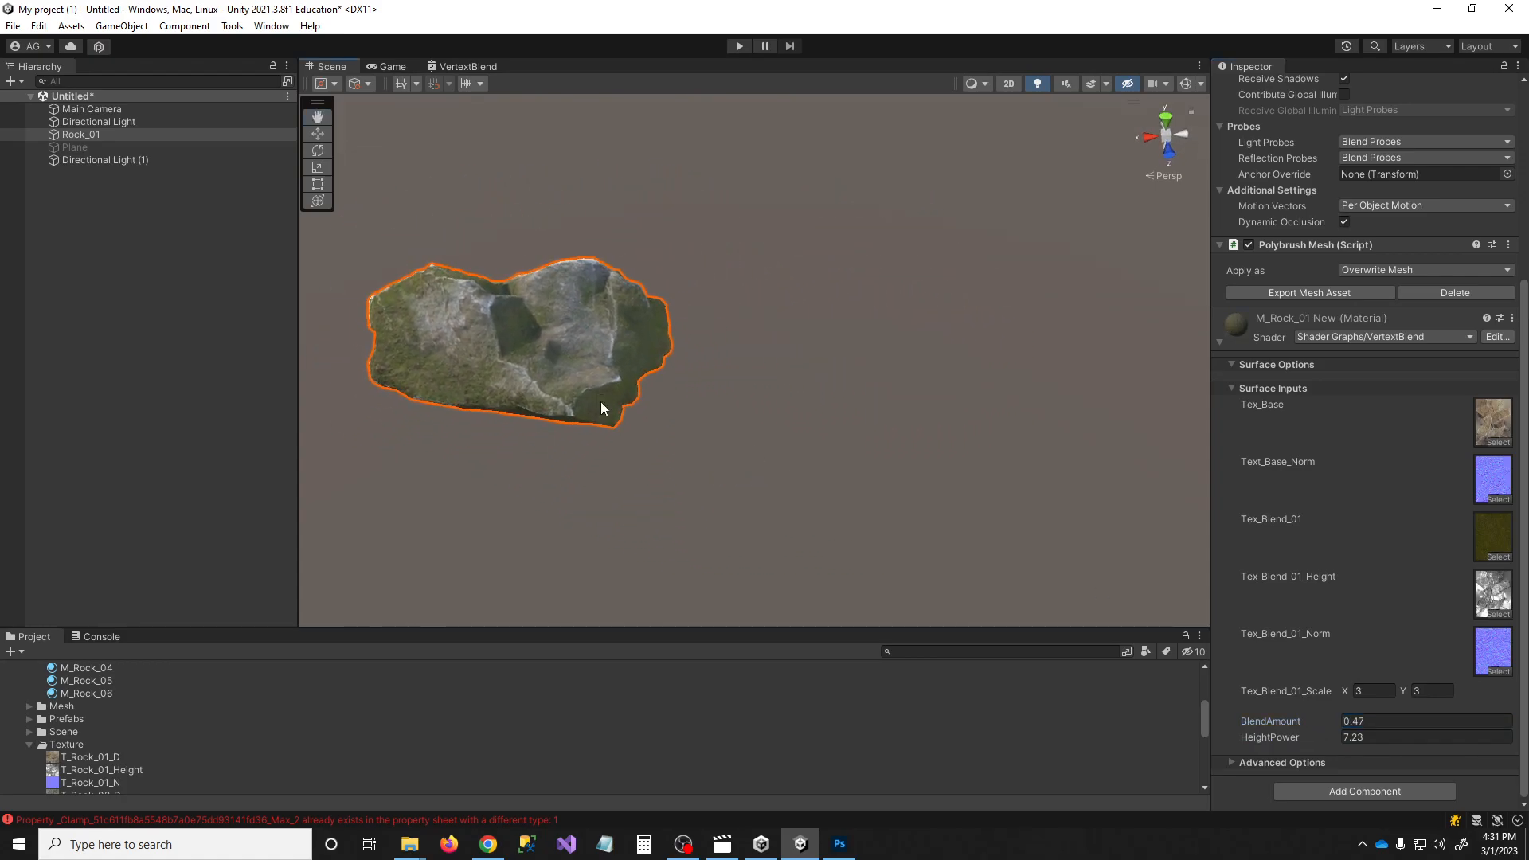
# Duplicate the rock and move the copy along its X axis beside the original
pyautogui.hotkey('ctrl', 'd')
pyautogui.moveTo(536, 358); pyautogui.dragTo(857, 339)
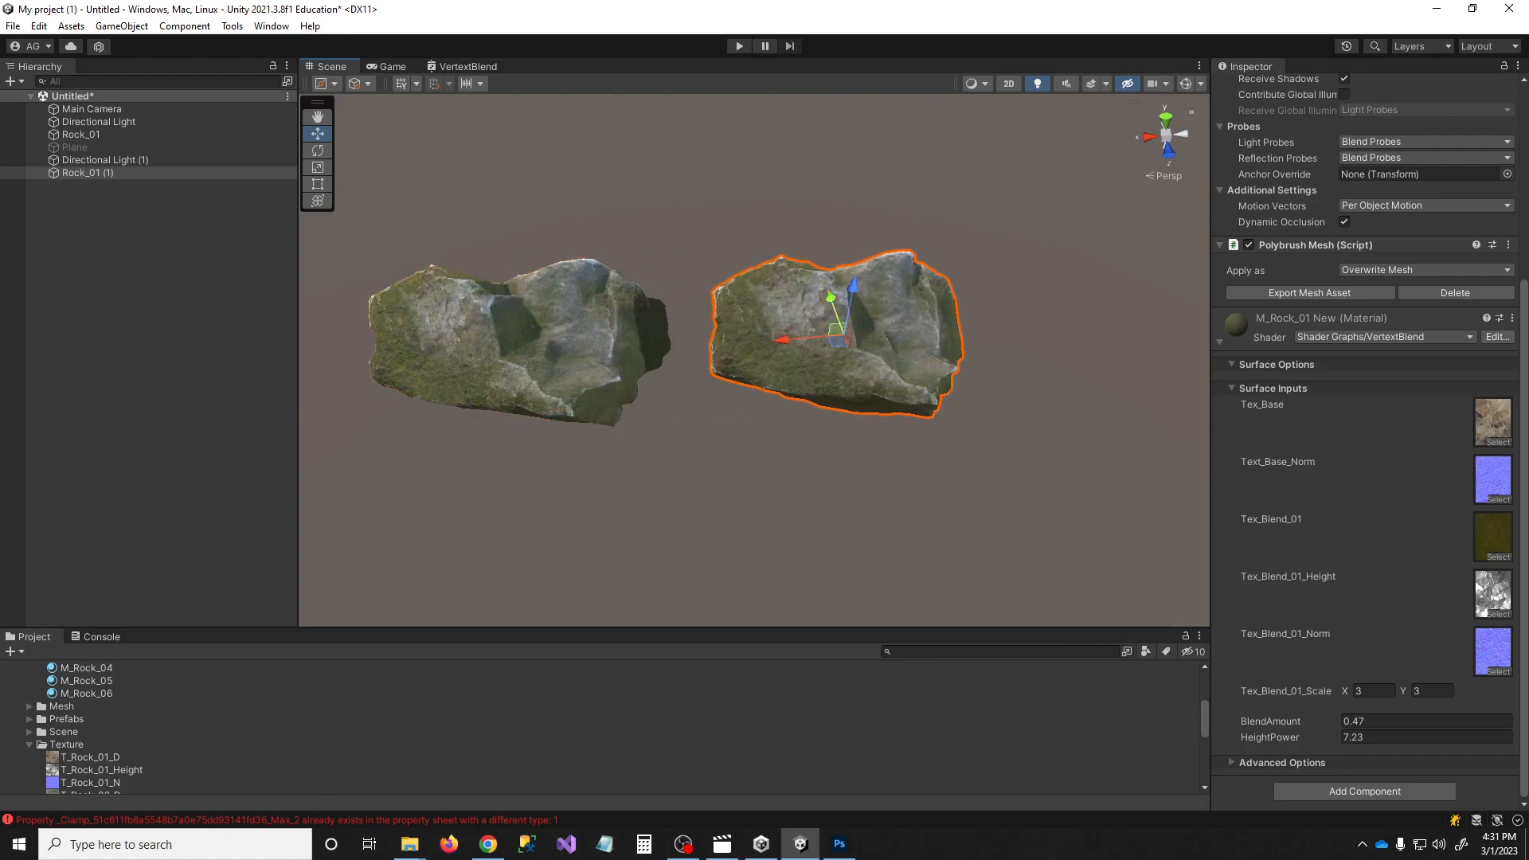
# With Polybrush, paint black into the duplicate rock's red channel at strength 0.489, raised to 0.784, to expose bare stone on its faces
pyautogui.moveTo(1092, 287); pyautogui.dragTo(1121, 255)
pyautogui.moveTo(888, 438)
pyautogui.mouseDown(button='right')
pyautogui.moveTo(850, 395)
pyautogui.moveTo(881, 409)
pyautogui.moveTo(815, 441)
pyautogui.moveTo(731, 427)
pyautogui.moveTo(758, 427)
pyautogui.moveTo(751, 412)
pyautogui.mouseUp(button='right')
pyautogui.press('w')
pyautogui.click(1133, 372)
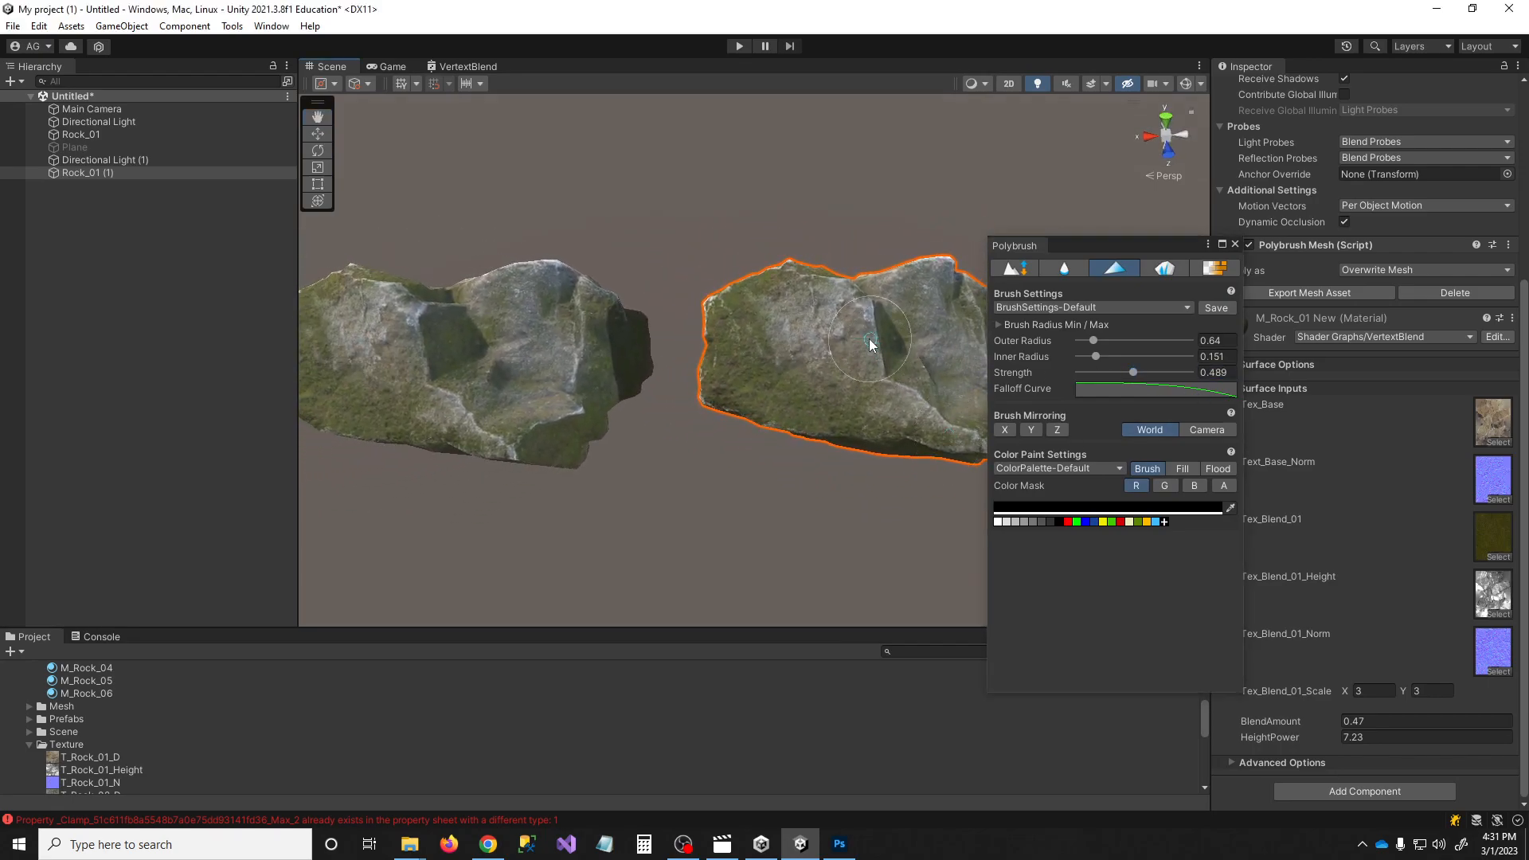
pyautogui.moveTo(771, 307); pyautogui.dragTo(759, 288)
pyautogui.moveTo(815, 462)
pyautogui.mouseDown()
pyautogui.moveTo(781, 392)
pyautogui.moveTo(965, 401)
pyautogui.mouseUp()
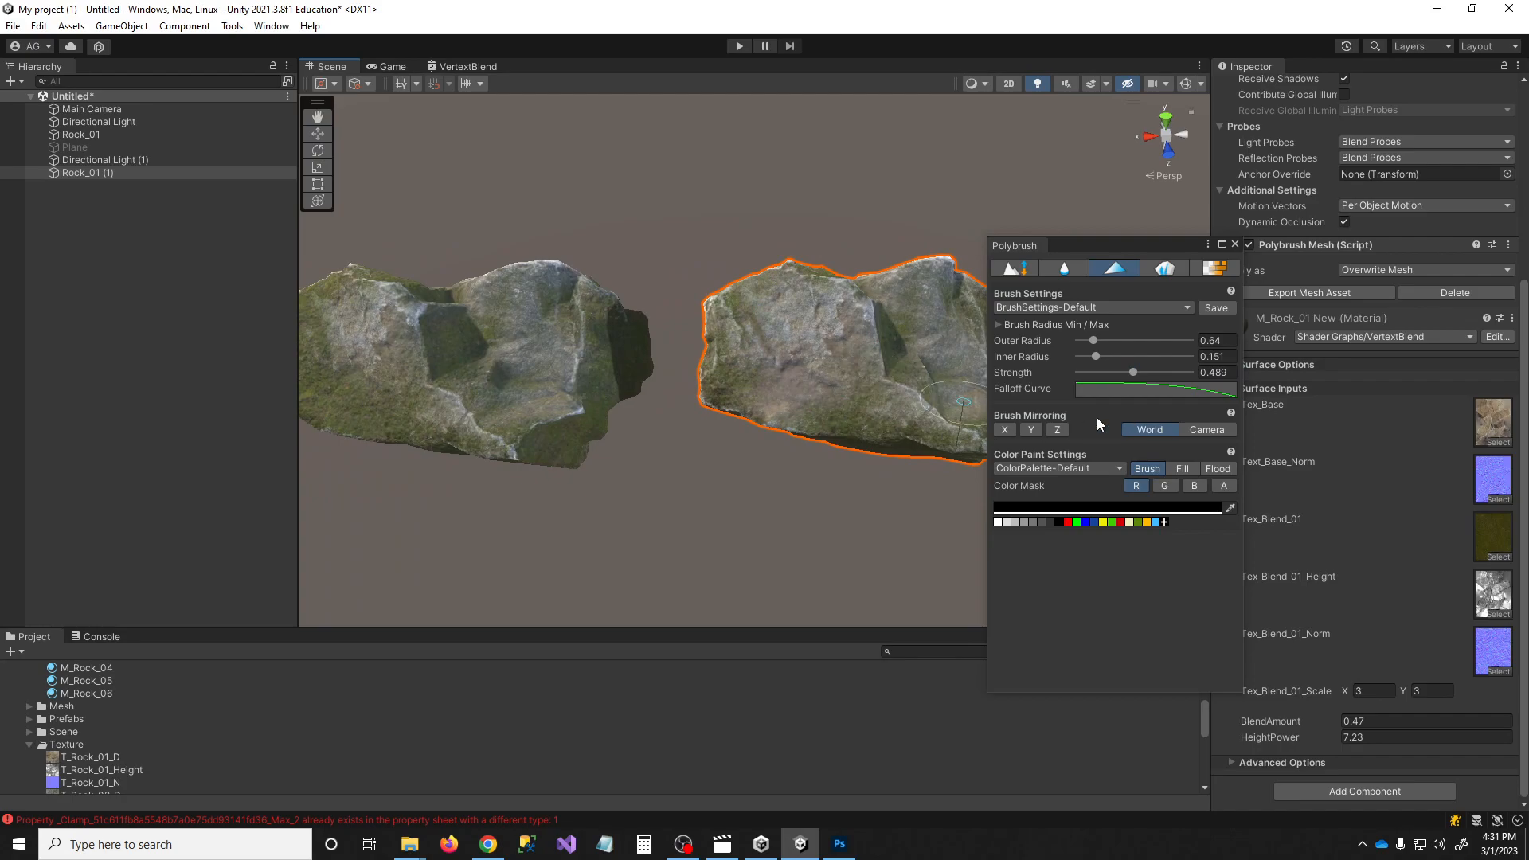
pyautogui.moveTo(1134, 373); pyautogui.dragTo(1166, 374)
pyautogui.moveTo(842, 414)
pyautogui.mouseDown()
pyautogui.moveTo(863, 380)
pyautogui.moveTo(774, 314)
pyautogui.moveTo(755, 334)
pyautogui.moveTo(785, 389)
pyautogui.mouseUp()
pyautogui.moveTo(873, 410); pyautogui.dragTo(843, 408, button='right')
pyautogui.press('d')
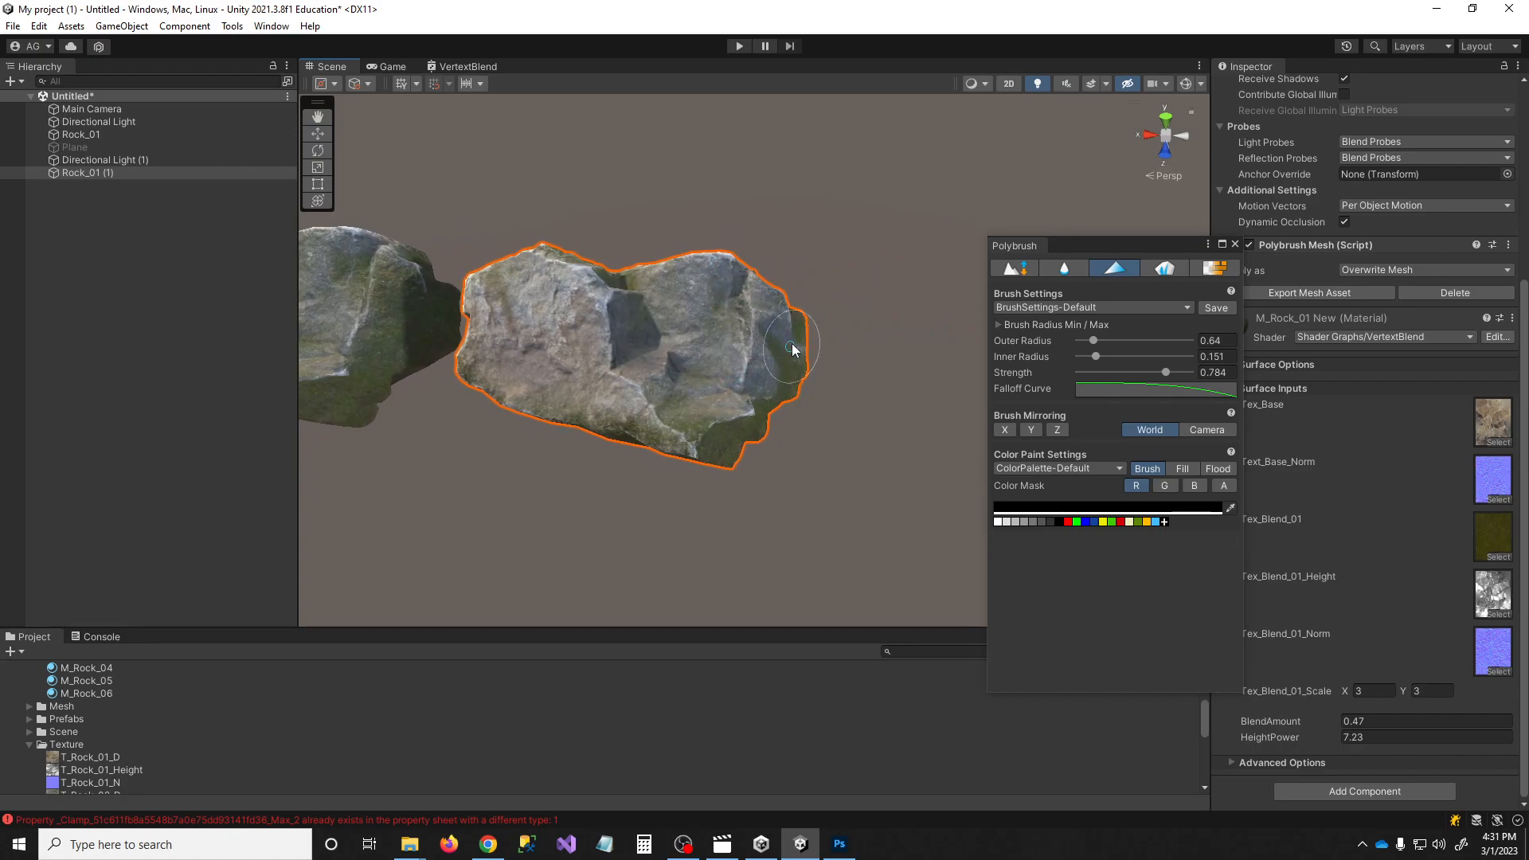
pyautogui.moveTo(797, 354); pyautogui.dragTo(659, 372, button='right')
pyautogui.moveTo(695, 259)
pyautogui.mouseDown()
pyautogui.moveTo(669, 211)
pyautogui.moveTo(713, 263)
pyautogui.moveTo(701, 302)
pyautogui.moveTo(536, 321)
pyautogui.moveTo(993, 311)
pyautogui.moveTo(1044, 367)
pyautogui.moveTo(749, 369)
pyautogui.moveTo(776, 327)
pyautogui.mouseUp()
# Duplicate the bare-stone rock and move the third rock clear of the other two
pyautogui.press('w')
pyautogui.hotkey('ctrl', 'd')
pyautogui.moveTo(649, 266); pyautogui.dragTo(897, 262)
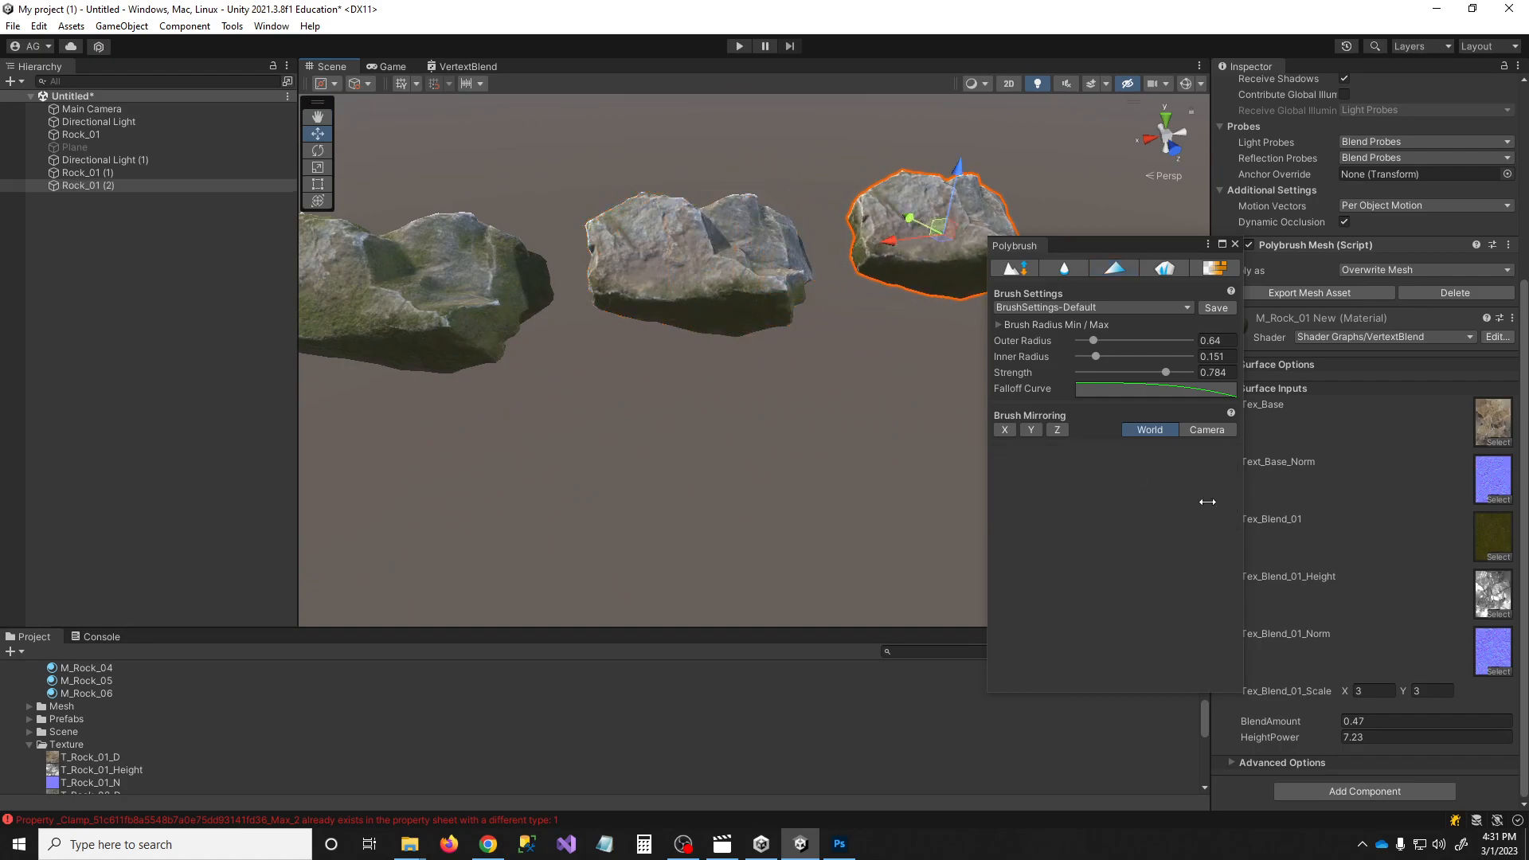
# Flood the third rock with white in the red channel to cover it completely in moss
pyautogui.click(1114, 270)
pyautogui.click(999, 522)
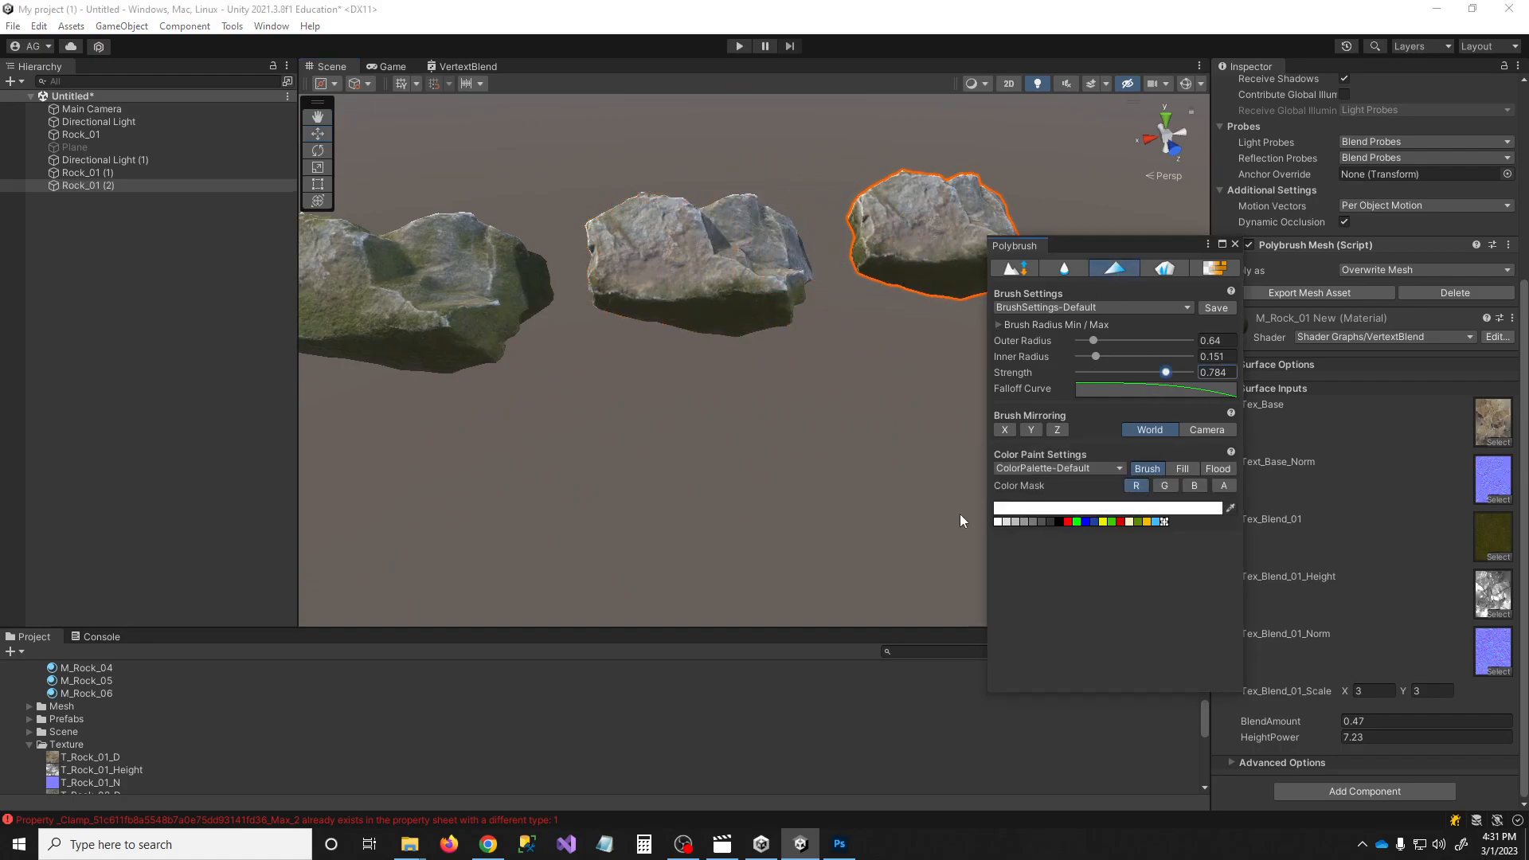
pyautogui.moveTo(908, 226); pyautogui.dragTo(882, 246)
pyautogui.moveTo(882, 246)
pyautogui.mouseDown(button='right')
pyautogui.moveTo(898, 212)
pyautogui.moveTo(776, 372)
pyautogui.moveTo(811, 311)
pyautogui.mouseUp(button='right')
pyautogui.press('w')
pyautogui.press('s')
pyautogui.click(1216, 468)
pyautogui.click(828, 244)
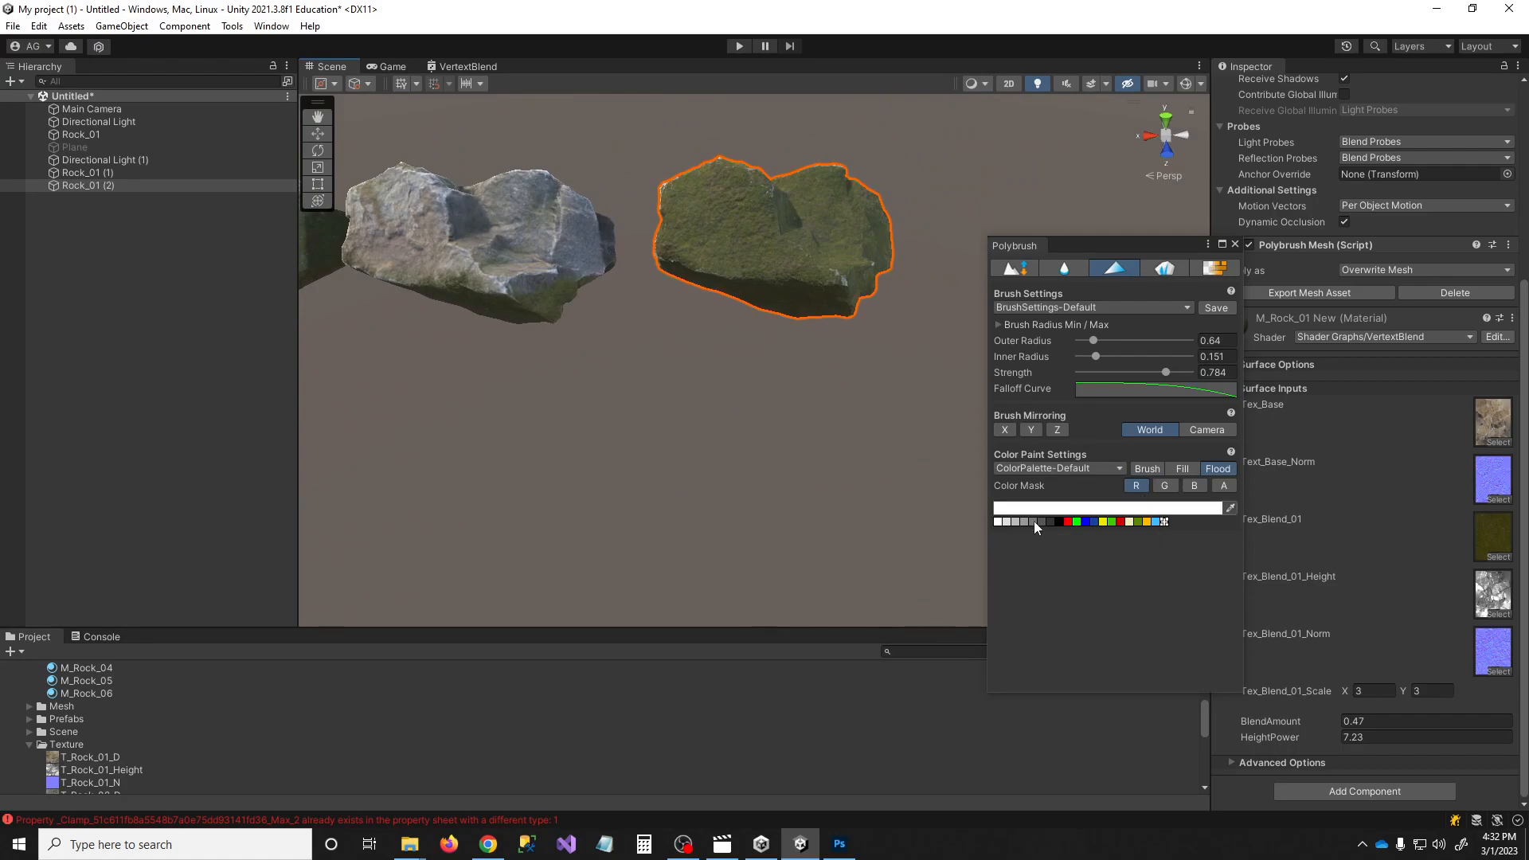
# Paint black in brush mode at strength 0.273 across the third rock's front to reveal patches of stone
pyautogui.click(1056, 522)
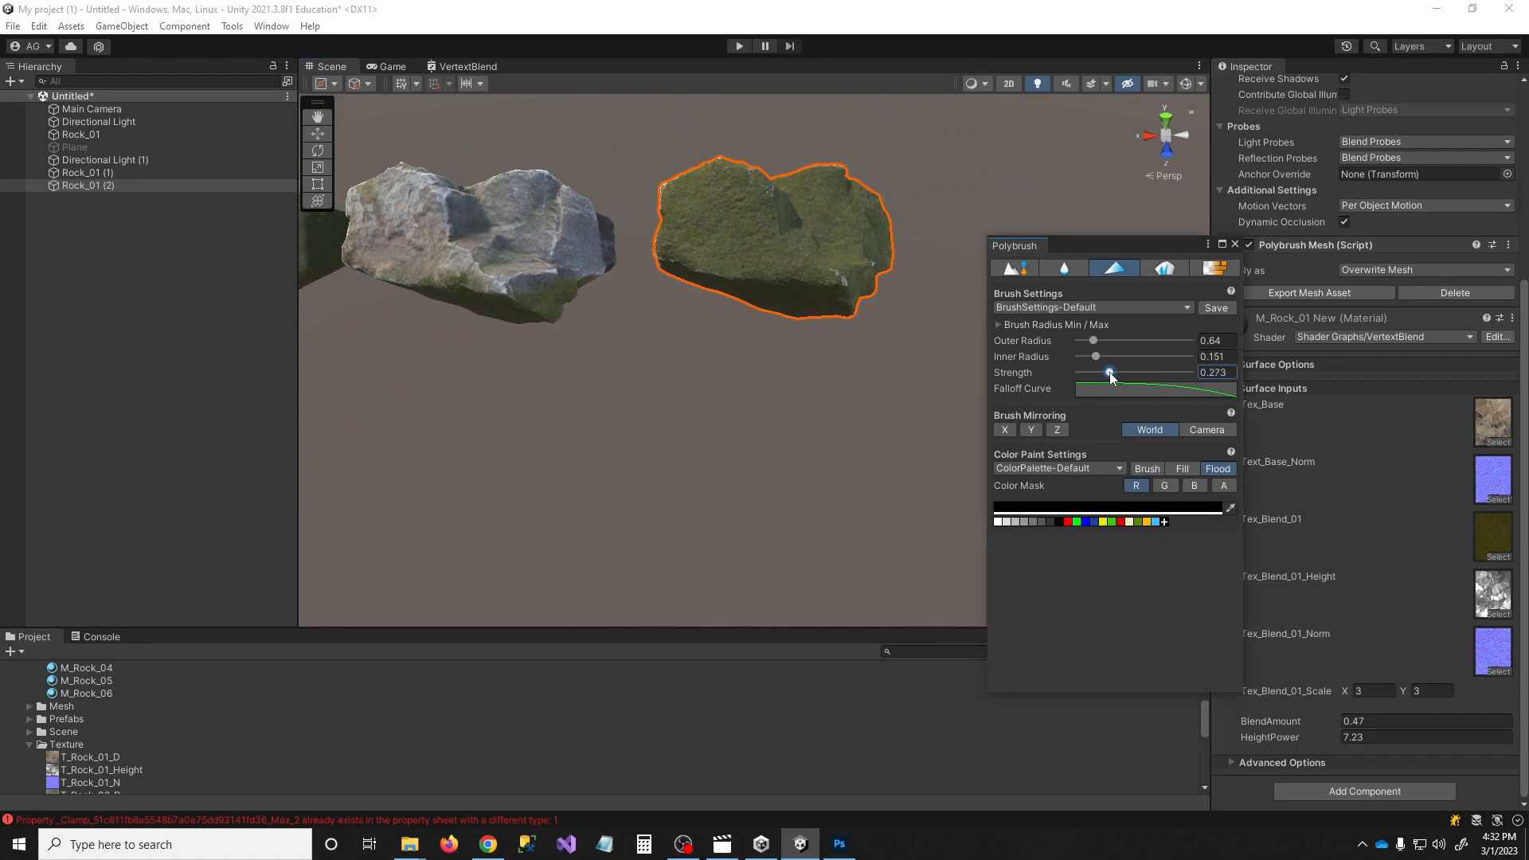
pyautogui.moveTo(790, 245)
pyautogui.mouseDown()
pyautogui.moveTo(710, 184)
pyautogui.moveTo(745, 201)
pyautogui.mouseUp()
pyautogui.moveTo(793, 249); pyautogui.dragTo(840, 265)
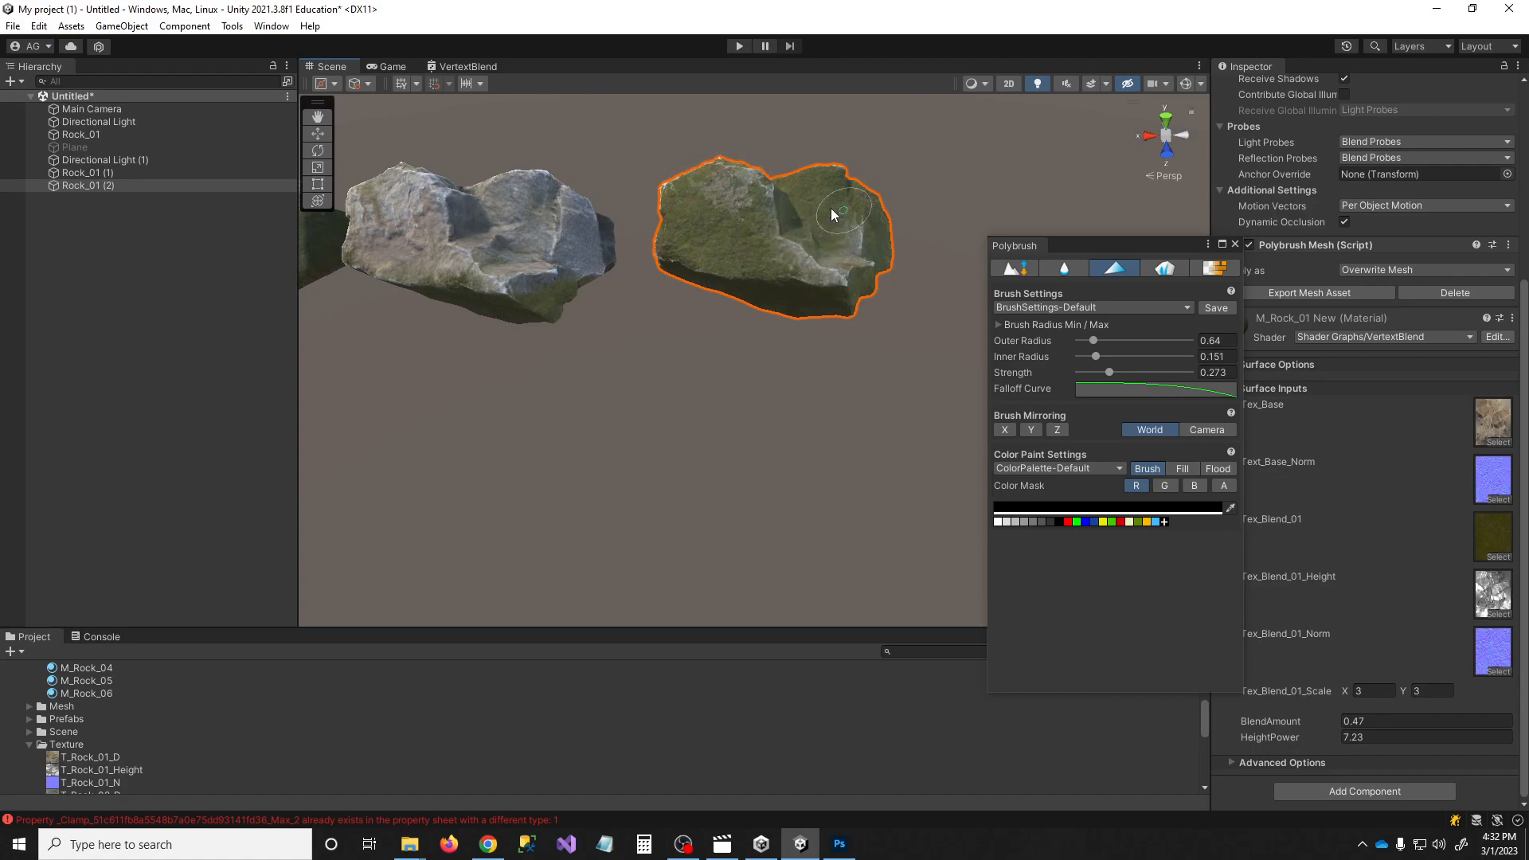
pyautogui.scroll(-5, 717, 399)
pyautogui.press('w')
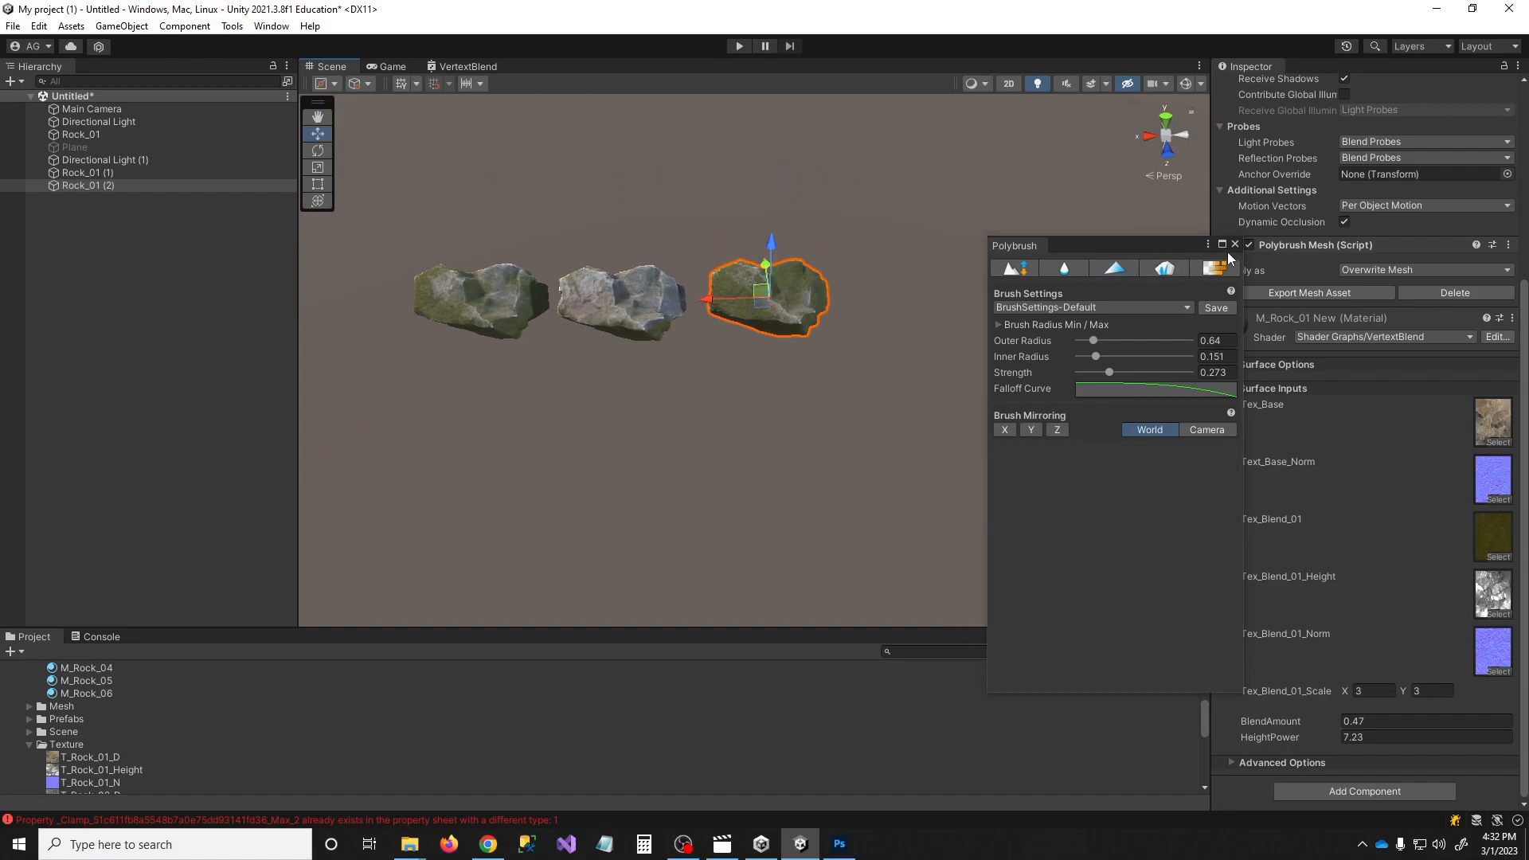
# Move and rotate the bare-stone rock so it overlaps the side of the first rock
pyautogui.click(762, 431)
pyautogui.moveTo(762, 431); pyautogui.dragTo(646, 437, button='right')
pyautogui.press('w')
pyautogui.press('s')
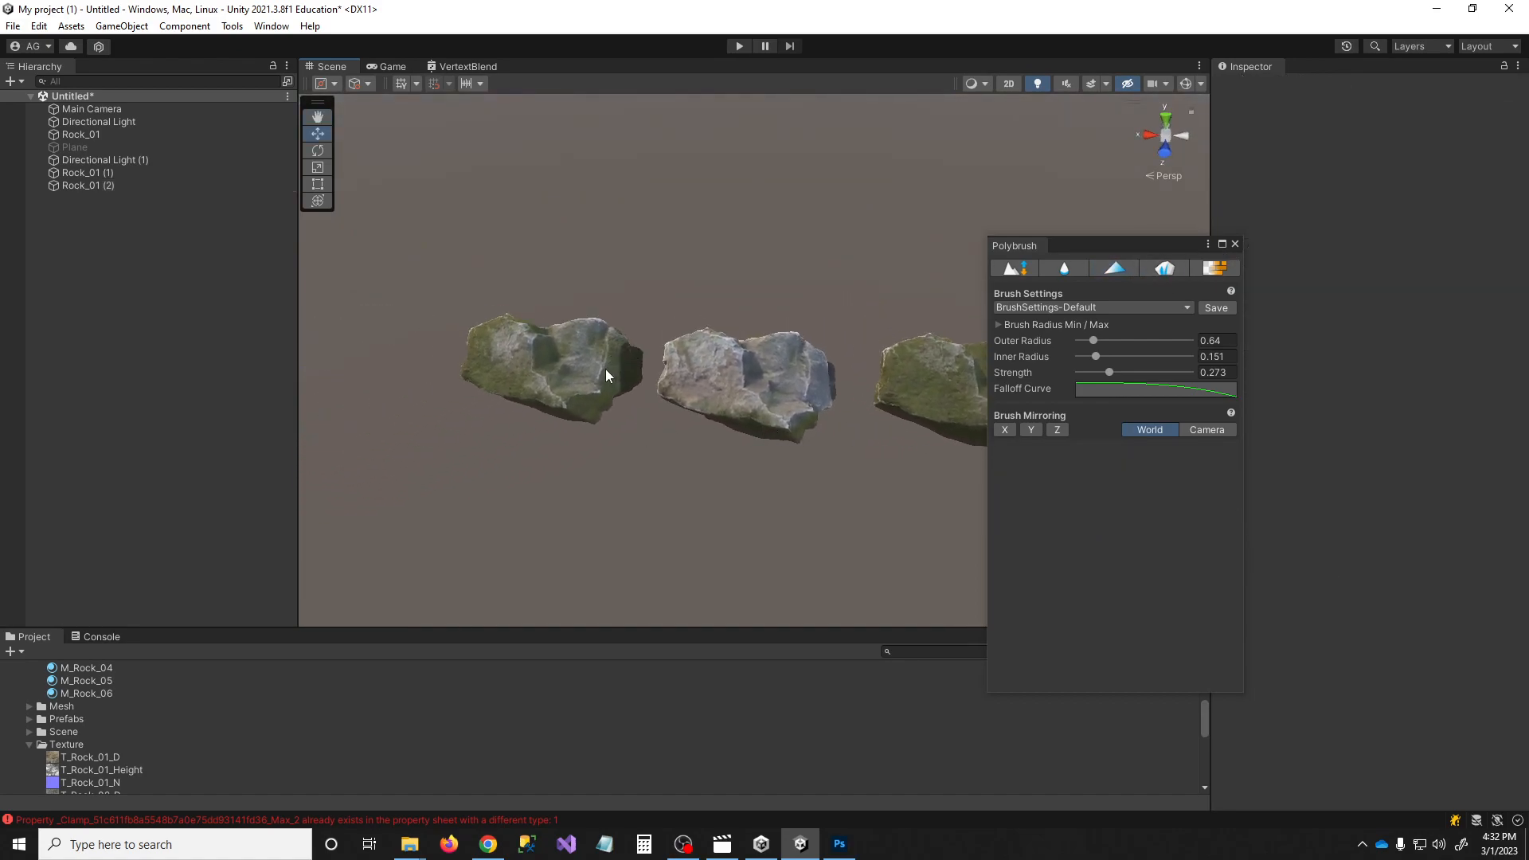
pyautogui.keyDown('alt'); pyautogui.moveTo(800, 361); pyautogui.dragTo(584, 324); pyautogui.keyUp('alt')
pyautogui.click(785, 322)
pyautogui.press('e')
pyautogui.press('w')
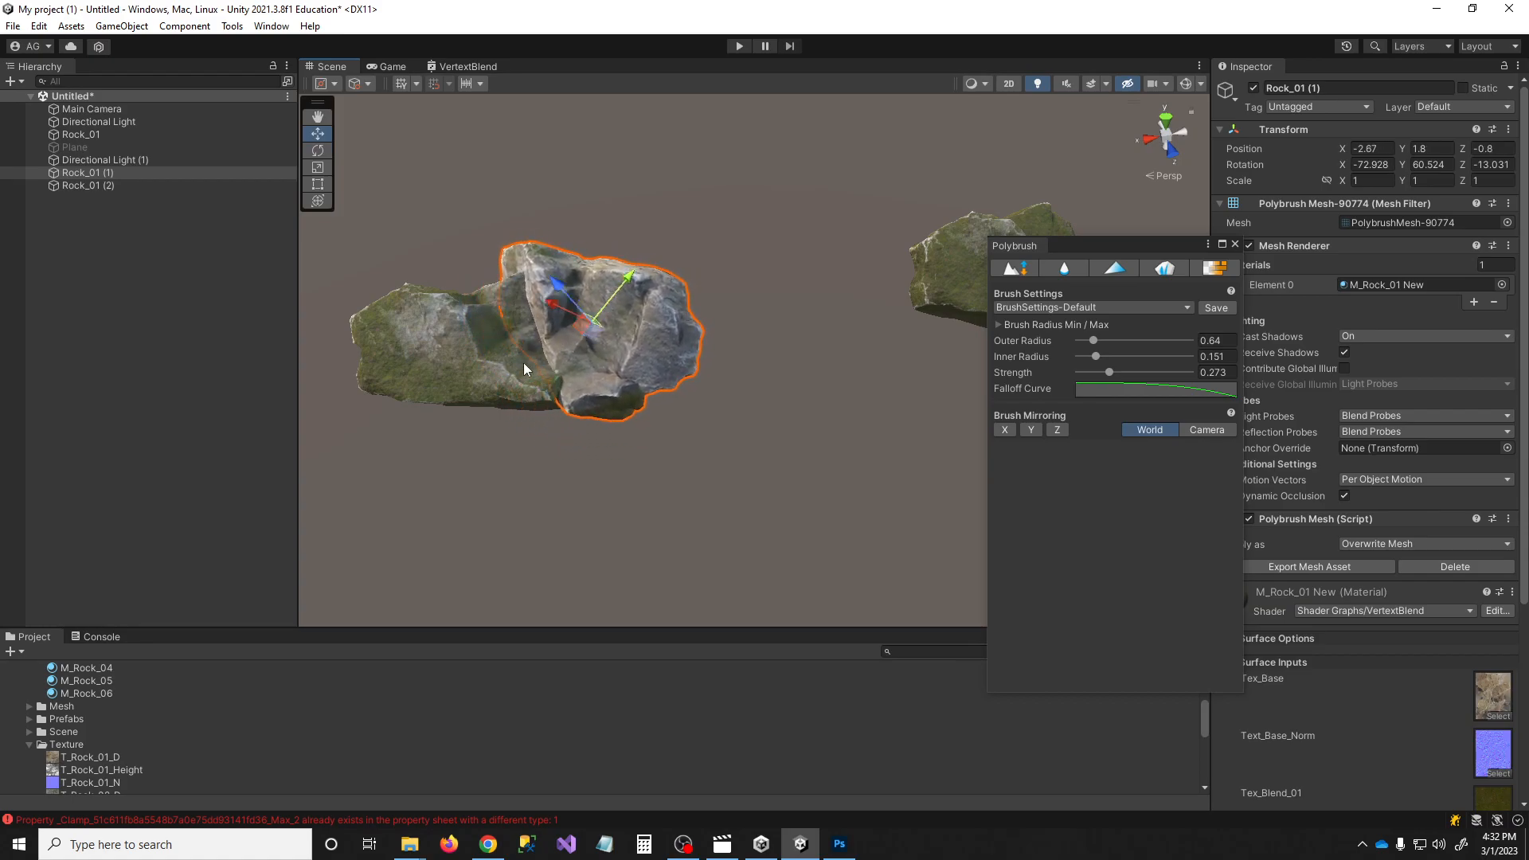
pyautogui.press('w')
pyautogui.moveTo(693, 350); pyautogui.dragTo(749, 345, button='right')
pyautogui.press('e')
pyautogui.moveTo(631, 366); pyautogui.dragTo(682, 332)
pyautogui.moveTo(682, 339); pyautogui.dragTo(717, 380, button='right')
# Move and rotate the mossy third rock into the group with the other two, and undo its trial scaling
pyautogui.click(924, 241)
pyautogui.moveTo(901, 289); pyautogui.dragTo(905, 276, button='right')
pyautogui.press('w')
pyautogui.moveTo(912, 229); pyautogui.dragTo(510, 412)
pyautogui.press('r')
pyautogui.press('e')
pyautogui.press('w')
pyautogui.press('e')
pyautogui.press('w')
pyautogui.press('r')
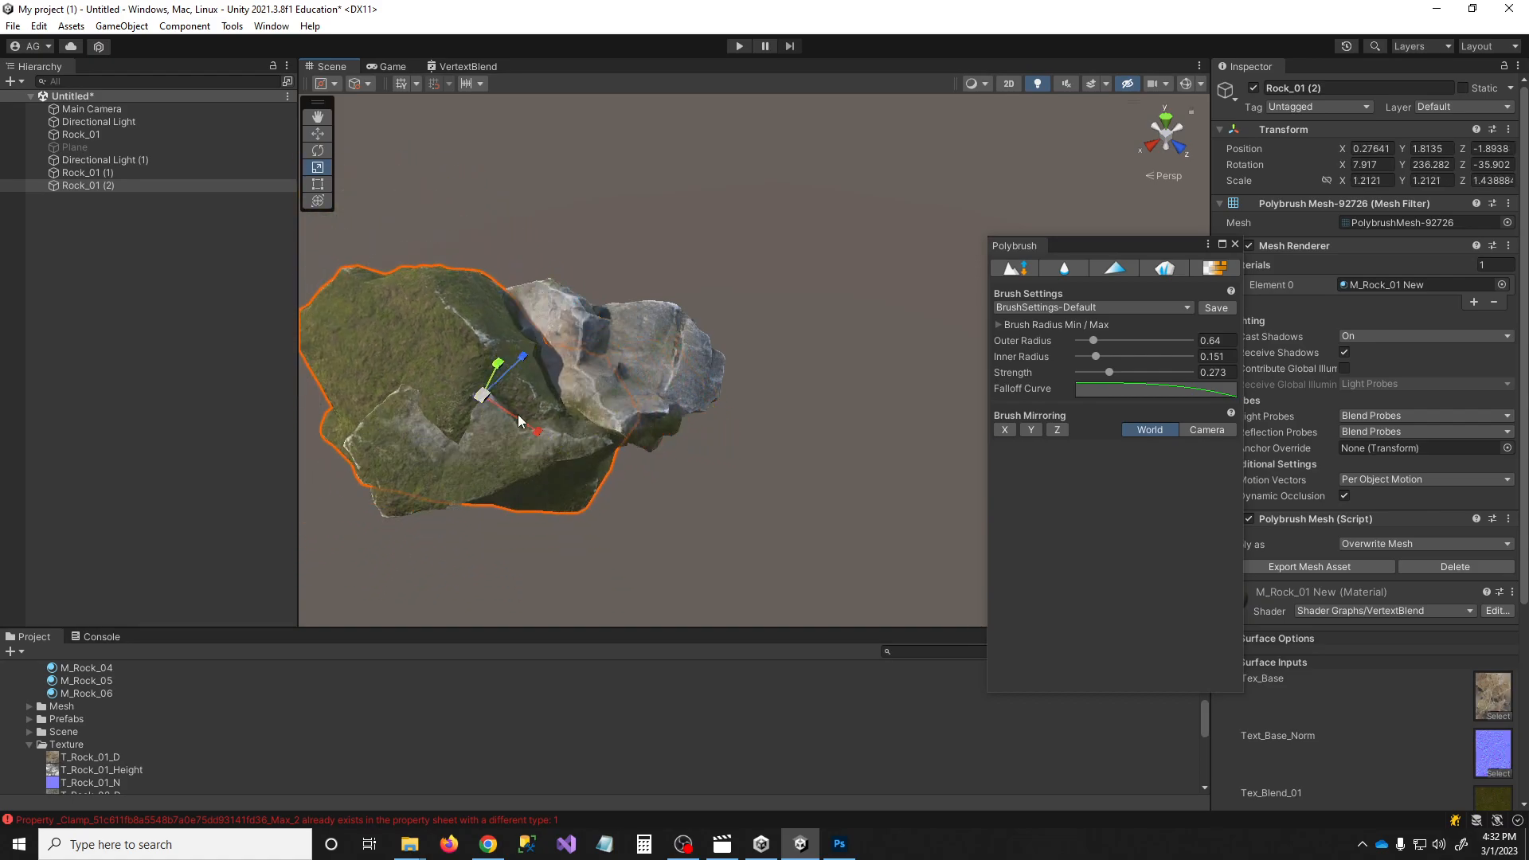
pyautogui.hotkey('ctrl', 'z')
# Rotate and reposition the mossy rock so it stands behind the other two as one formation
pyautogui.keyDown('alt'); pyautogui.moveTo(736, 458); pyautogui.dragTo(608, 457); pyautogui.keyUp('alt')
pyautogui.scroll(4, 605, 454)
pyautogui.moveTo(575, 440); pyautogui.dragTo(623, 442, button='middle')
pyautogui.press('e')
pyautogui.moveTo(654, 418); pyautogui.dragTo(696, 275)
pyautogui.press('w')
pyautogui.scroll(2, 826, 272)
pyautogui.moveTo(830, 301); pyautogui.dragTo(762, 280, button='middle')
# Select all three rocks and paint white at strength 0.705 over their seams to blend them with moss
pyautogui.keyDown('shift'); pyautogui.click(767, 311); pyautogui.keyUp('shift')
pyautogui.keyDown('shift'); pyautogui.click(519, 371); pyautogui.keyUp('shift')
pyautogui.click(1114, 268)
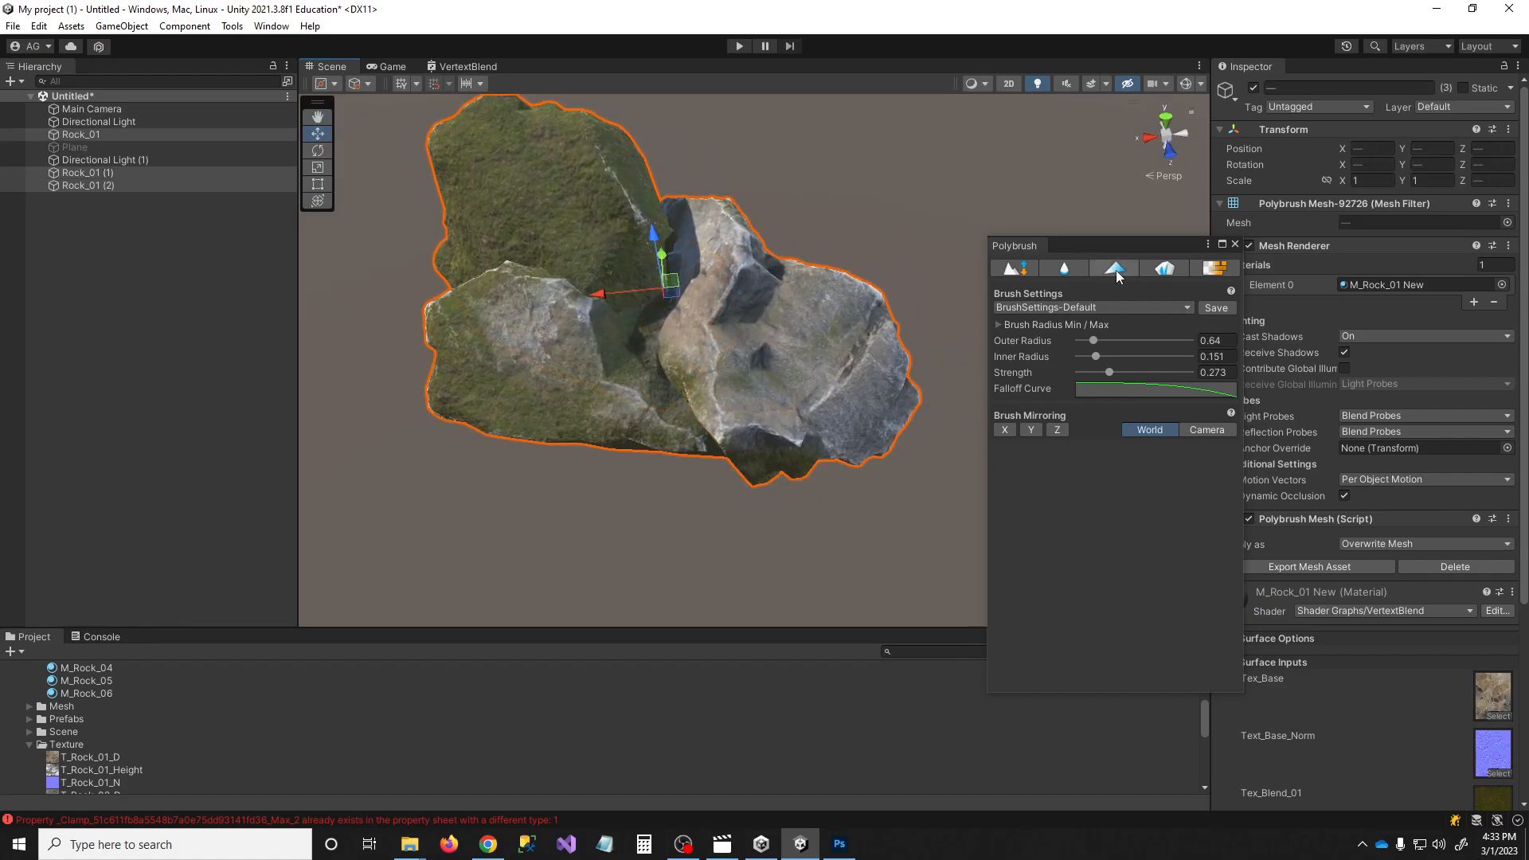
pyautogui.moveTo(1152, 372); pyautogui.dragTo(1164, 372)
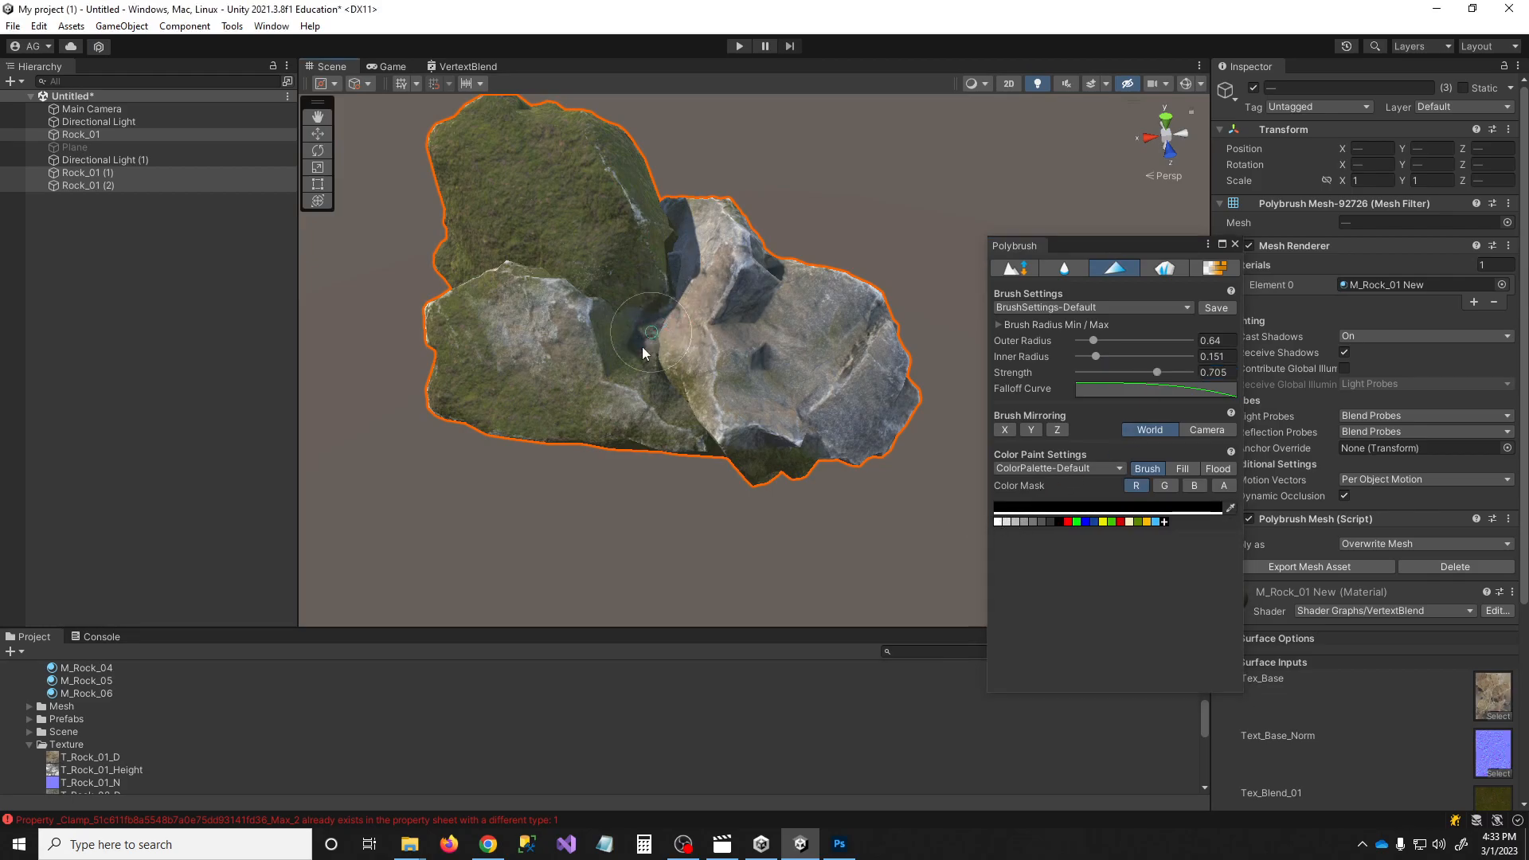
pyautogui.click(998, 522)
pyautogui.scroll(4, 688, 337)
pyautogui.moveTo(666, 256)
pyautogui.mouseDown()
pyautogui.moveTo(679, 365)
pyautogui.moveTo(700, 375)
pyautogui.moveTo(563, 345)
pyautogui.moveTo(836, 164)
pyautogui.mouseUp()
pyautogui.moveTo(691, 234)
pyautogui.keyDown('alt'); pyautogui.mouseDown()
pyautogui.moveTo(765, 374)
pyautogui.moveTo(788, 287)
pyautogui.moveTo(785, 192)
pyautogui.mouseUp(); pyautogui.keyUp('alt')
pyautogui.moveTo(749, 255)
pyautogui.keyDown('alt'); pyautogui.mouseDown()
pyautogui.moveTo(788, 318)
pyautogui.moveTo(941, 189)
pyautogui.moveTo(801, 151)
pyautogui.moveTo(709, 215)
pyautogui.moveTo(796, 263)
pyautogui.mouseUp(); pyautogui.keyUp('alt')
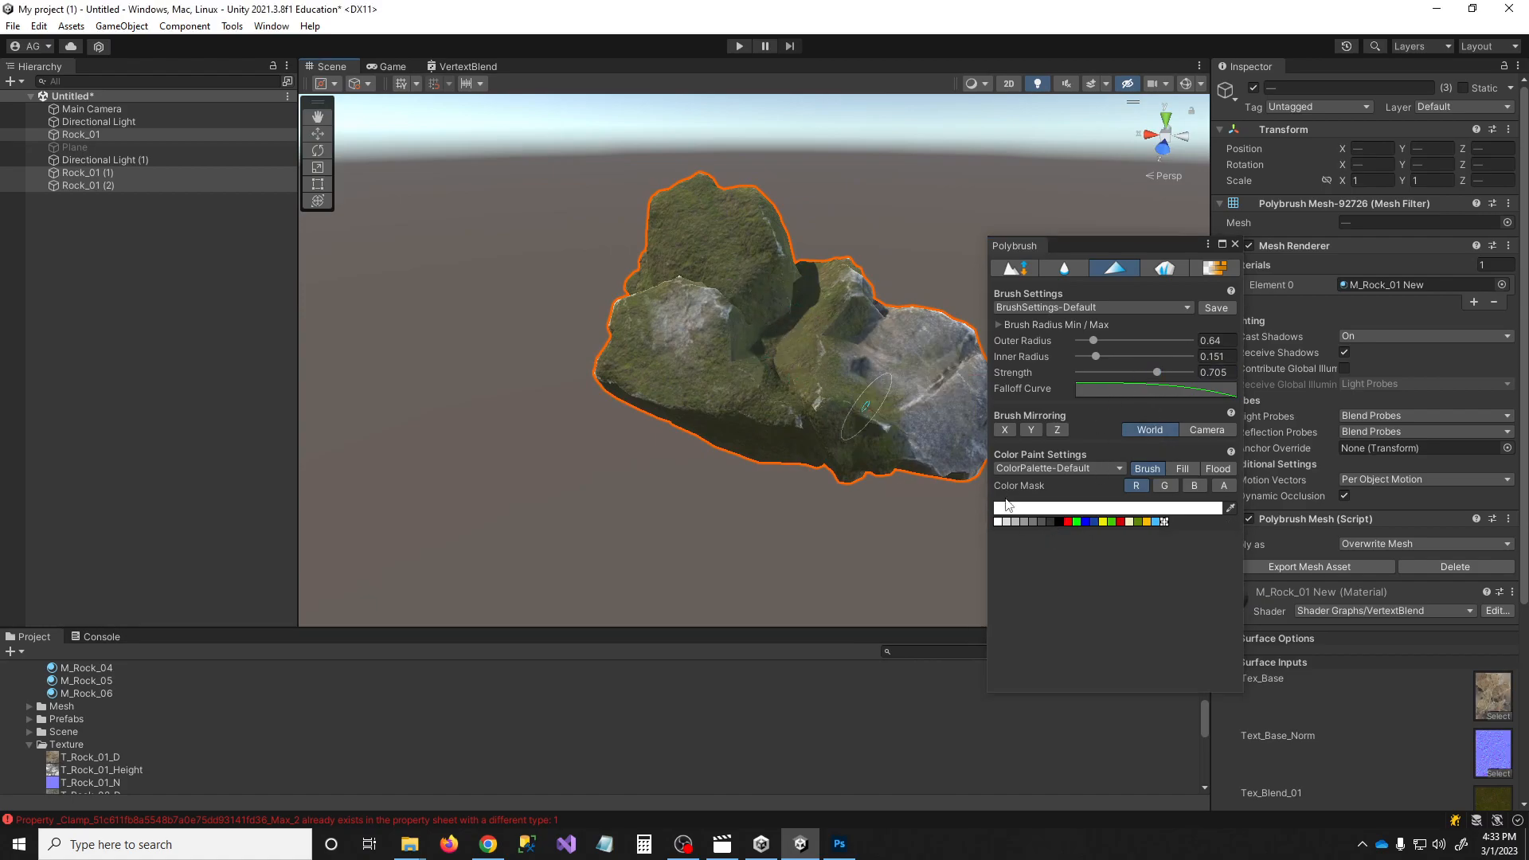
# Paint black over parts of the rock group to bring back bare stone, and deselect the rocks
pyautogui.click(1058, 522)
pyautogui.moveTo(812, 413)
pyautogui.mouseDown()
pyautogui.moveTo(754, 318)
pyautogui.moveTo(761, 363)
pyautogui.moveTo(800, 279)
pyautogui.moveTo(807, 438)
pyautogui.moveTo(846, 478)
pyautogui.moveTo(772, 275)
pyautogui.moveTo(749, 289)
pyautogui.moveTo(769, 283)
pyautogui.moveTo(799, 379)
pyautogui.moveTo(407, 443)
pyautogui.moveTo(464, 437)
pyautogui.mouseUp()
pyautogui.scroll(-3, 769, 283)
pyautogui.click(808, 260)
pyautogui.scroll(4, 536, 420)
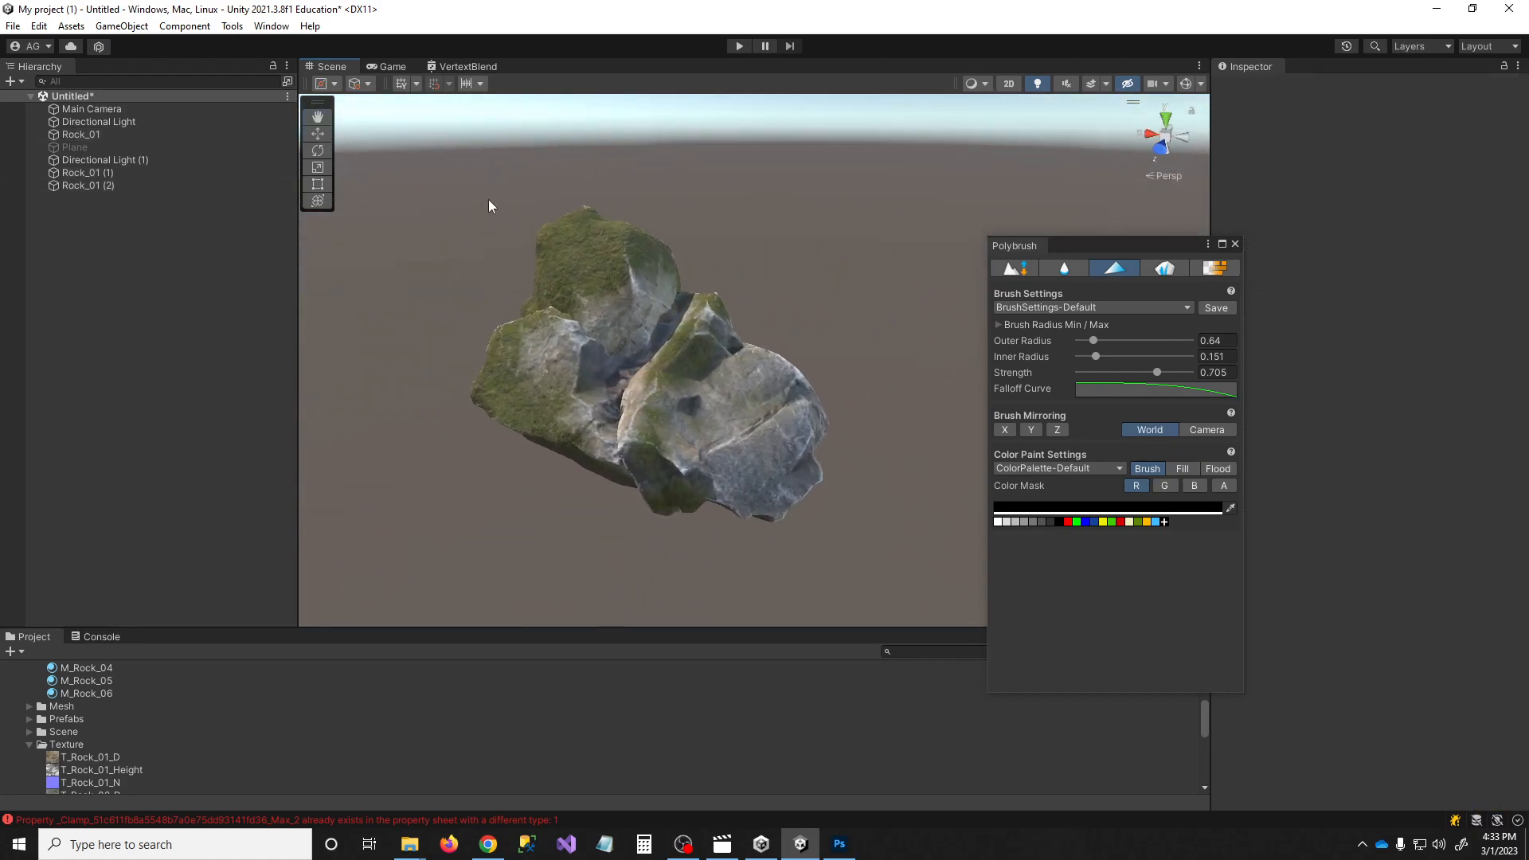
# Add a plane to the scene and set its X rotation to 90
pyautogui.click(121, 25)
pyautogui.moveTo(151, 104)
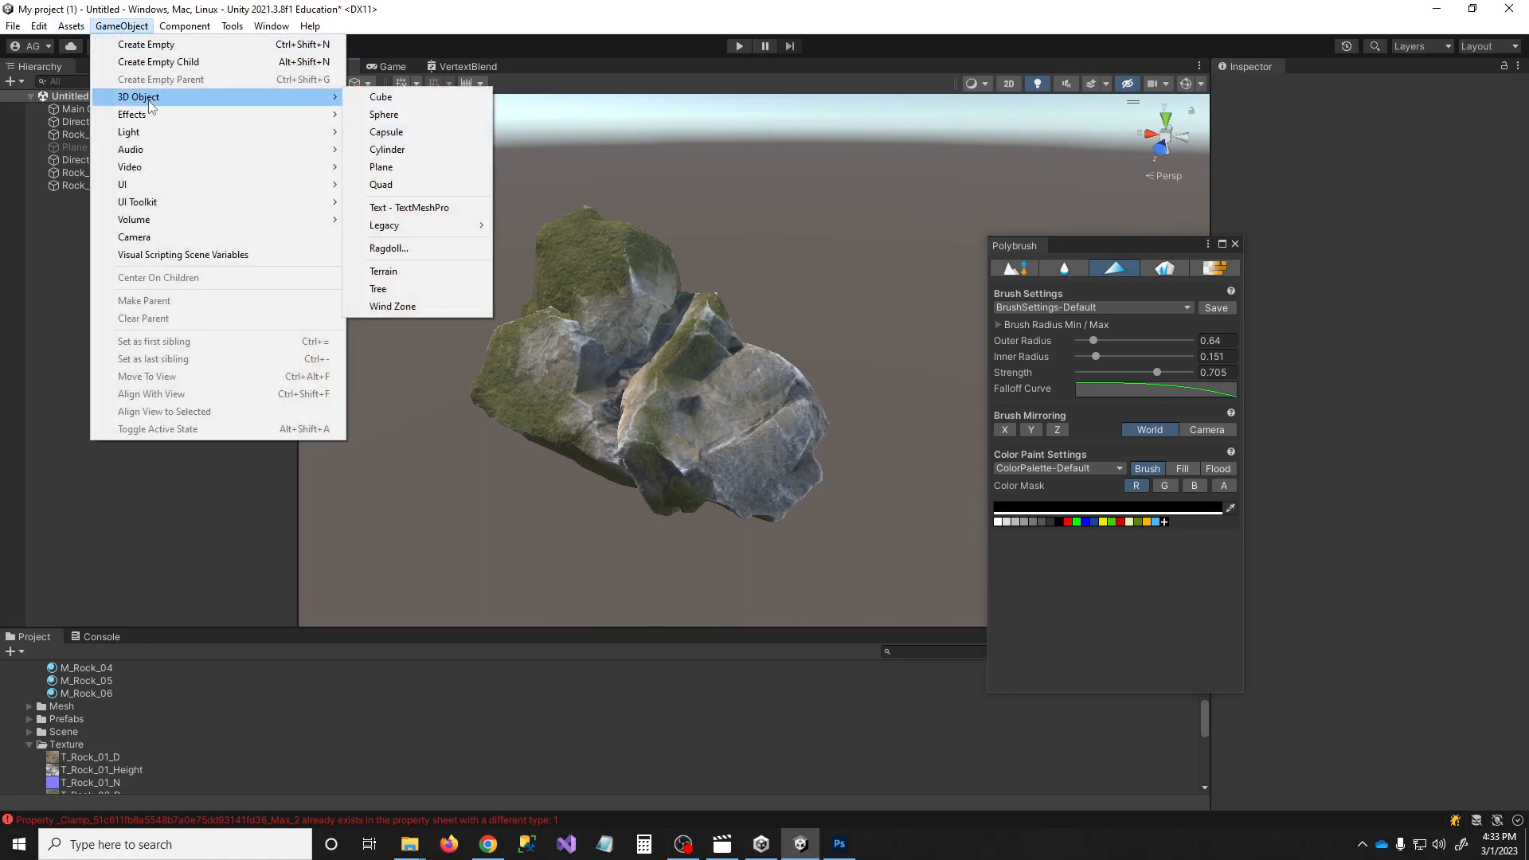
pyautogui.click(381, 167)
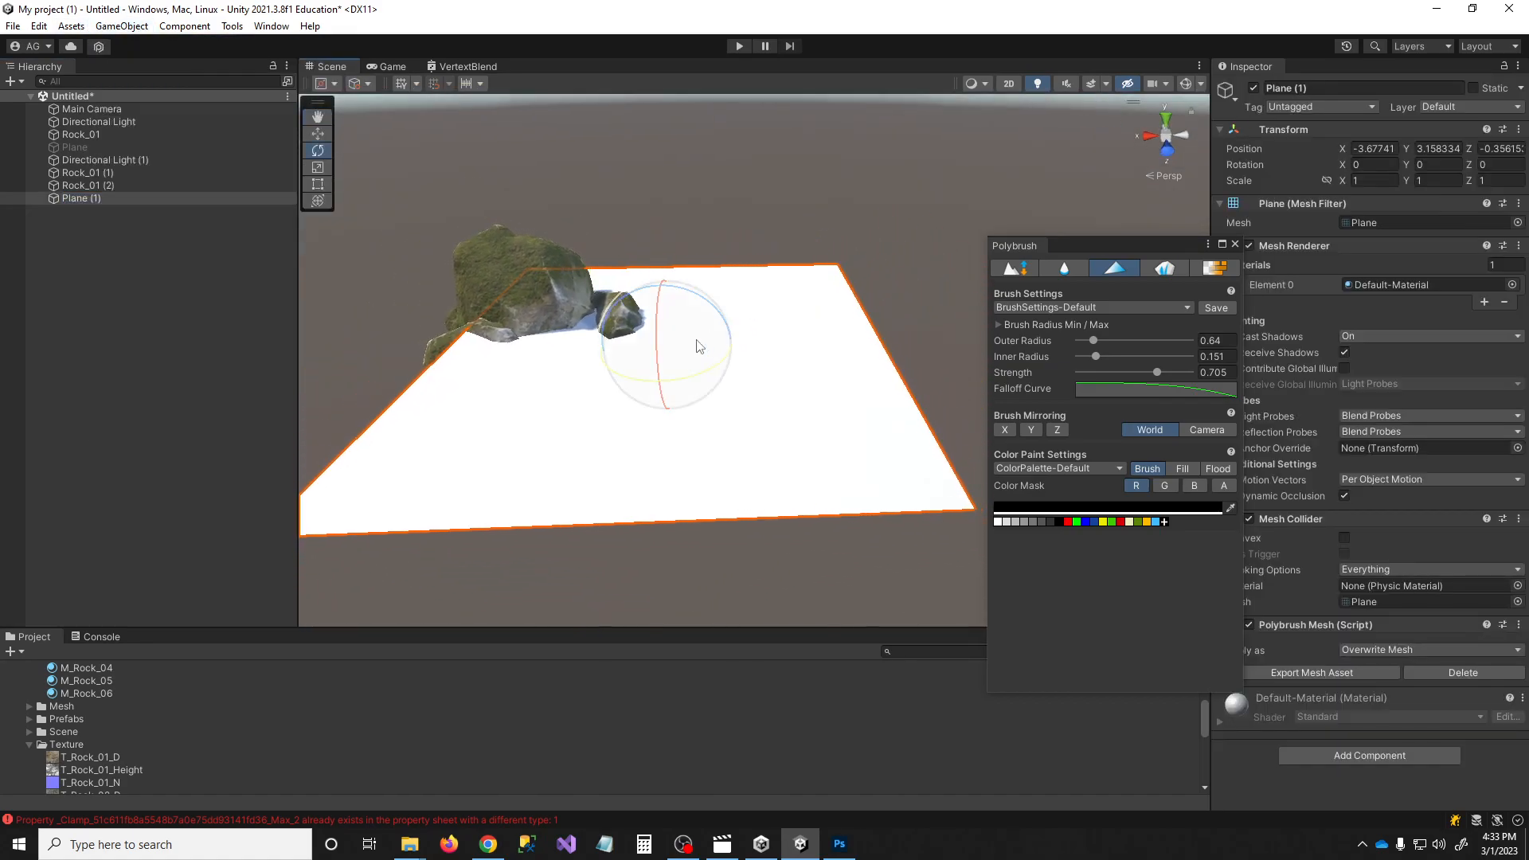
pyautogui.moveTo(663, 343); pyautogui.dragTo(674, 376)
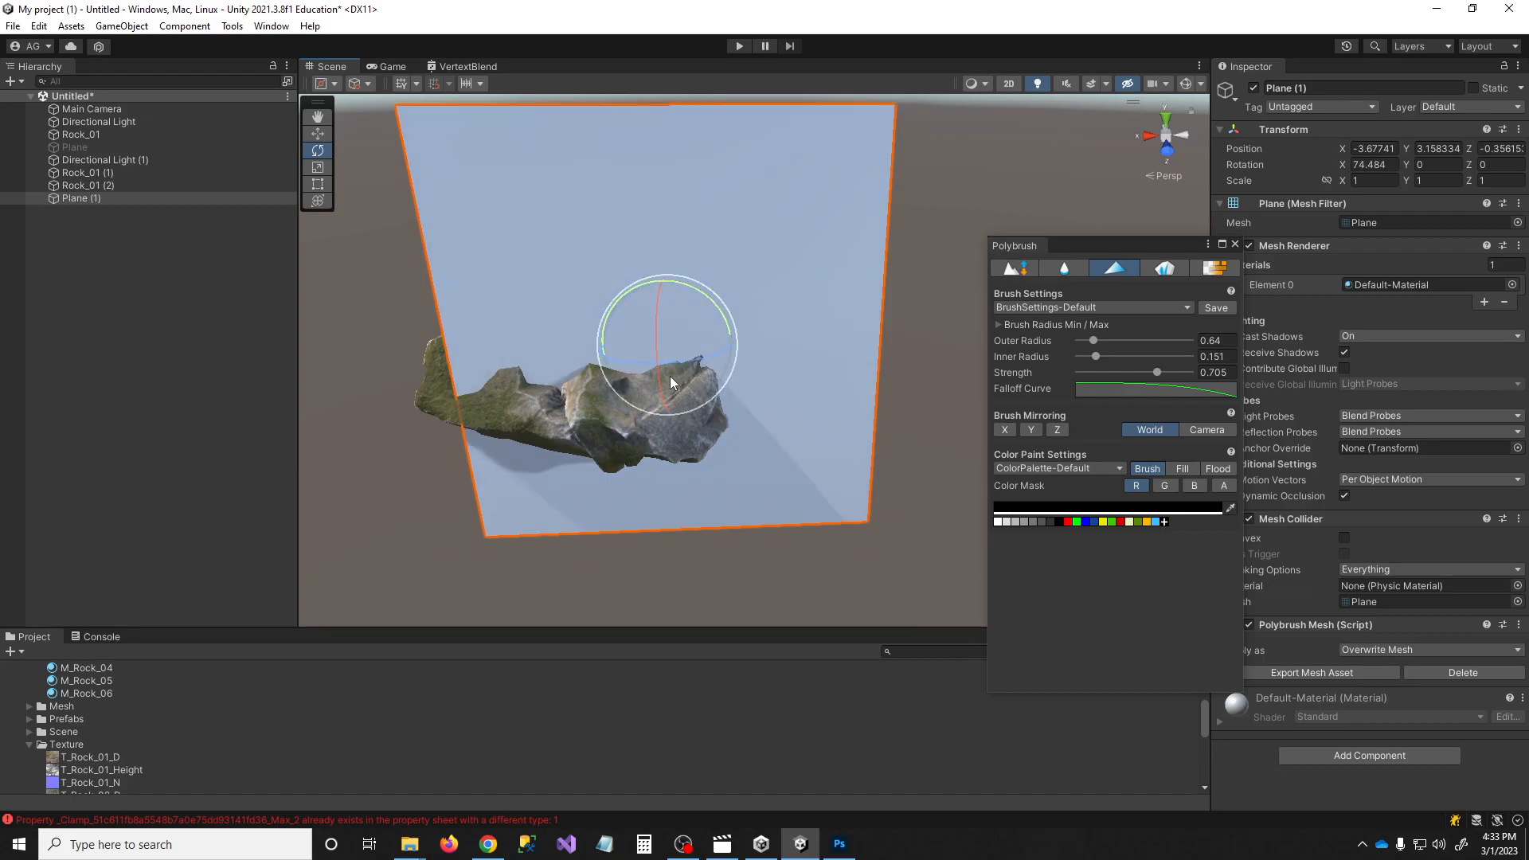
pyautogui.click(1369, 164)
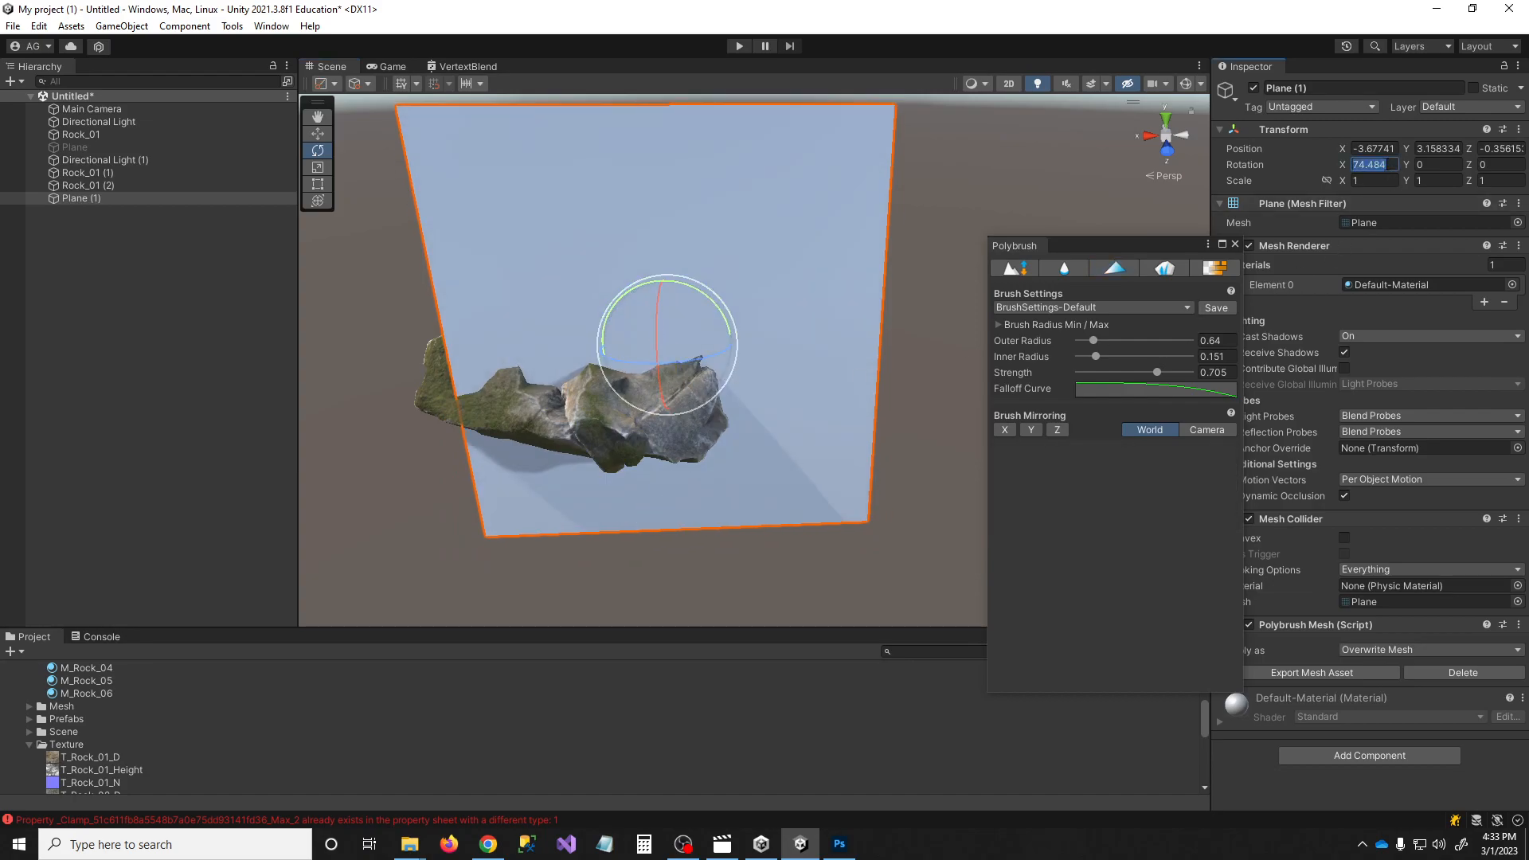
pyautogui.write('90')
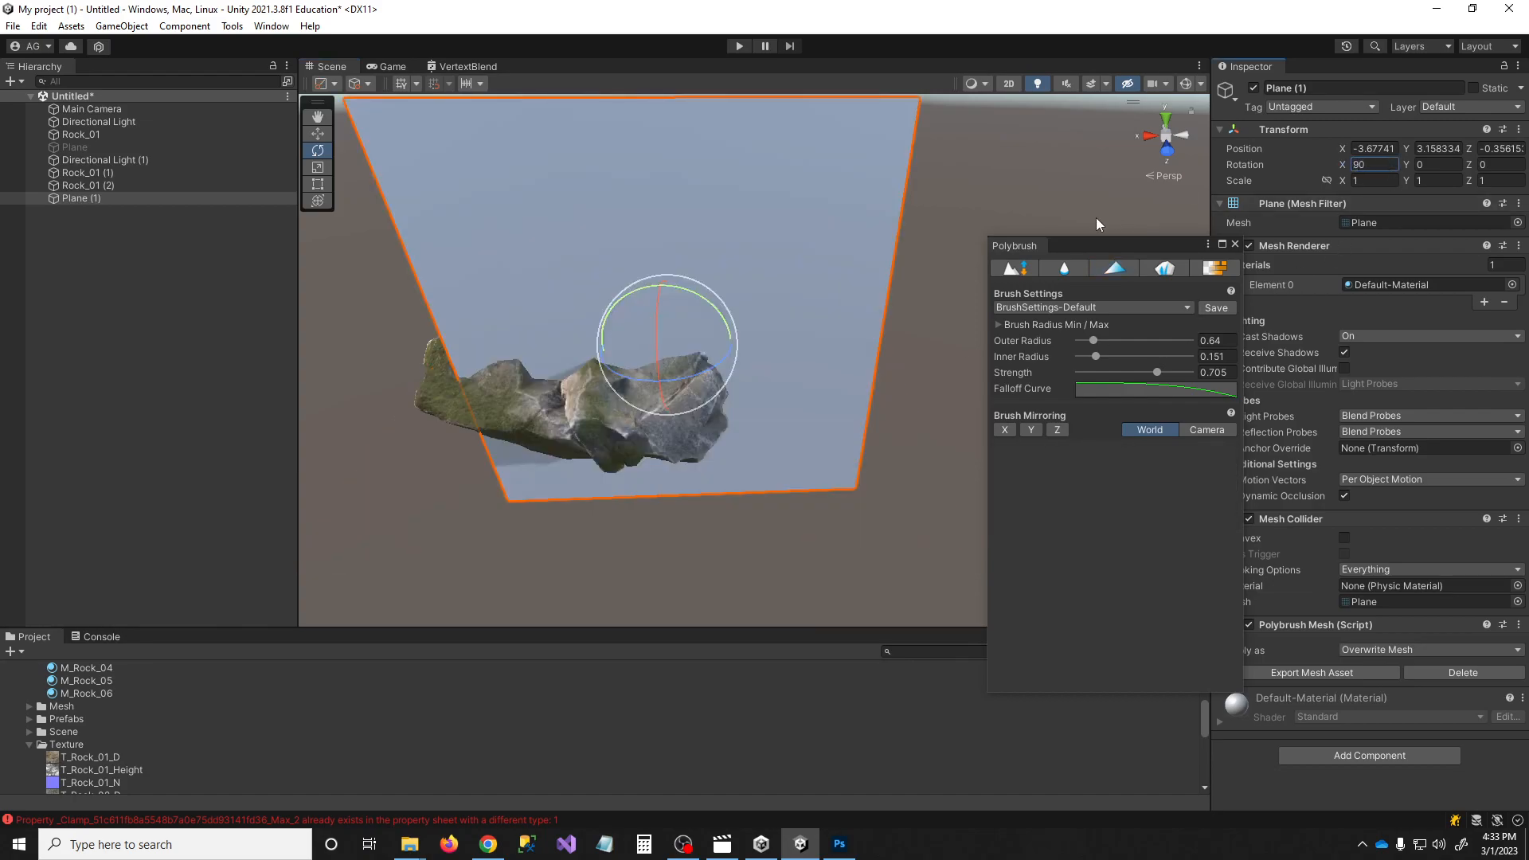
# Close Polybrush and move the upright plane beside the rock group
pyautogui.moveTo(1111, 251); pyautogui.dragTo(1148, 242)
pyautogui.click(1272, 234)
pyautogui.moveTo(827, 431); pyautogui.dragTo(823, 386, button='right')
pyautogui.press('w')
pyautogui.moveTo(676, 425); pyautogui.dragTo(813, 474)
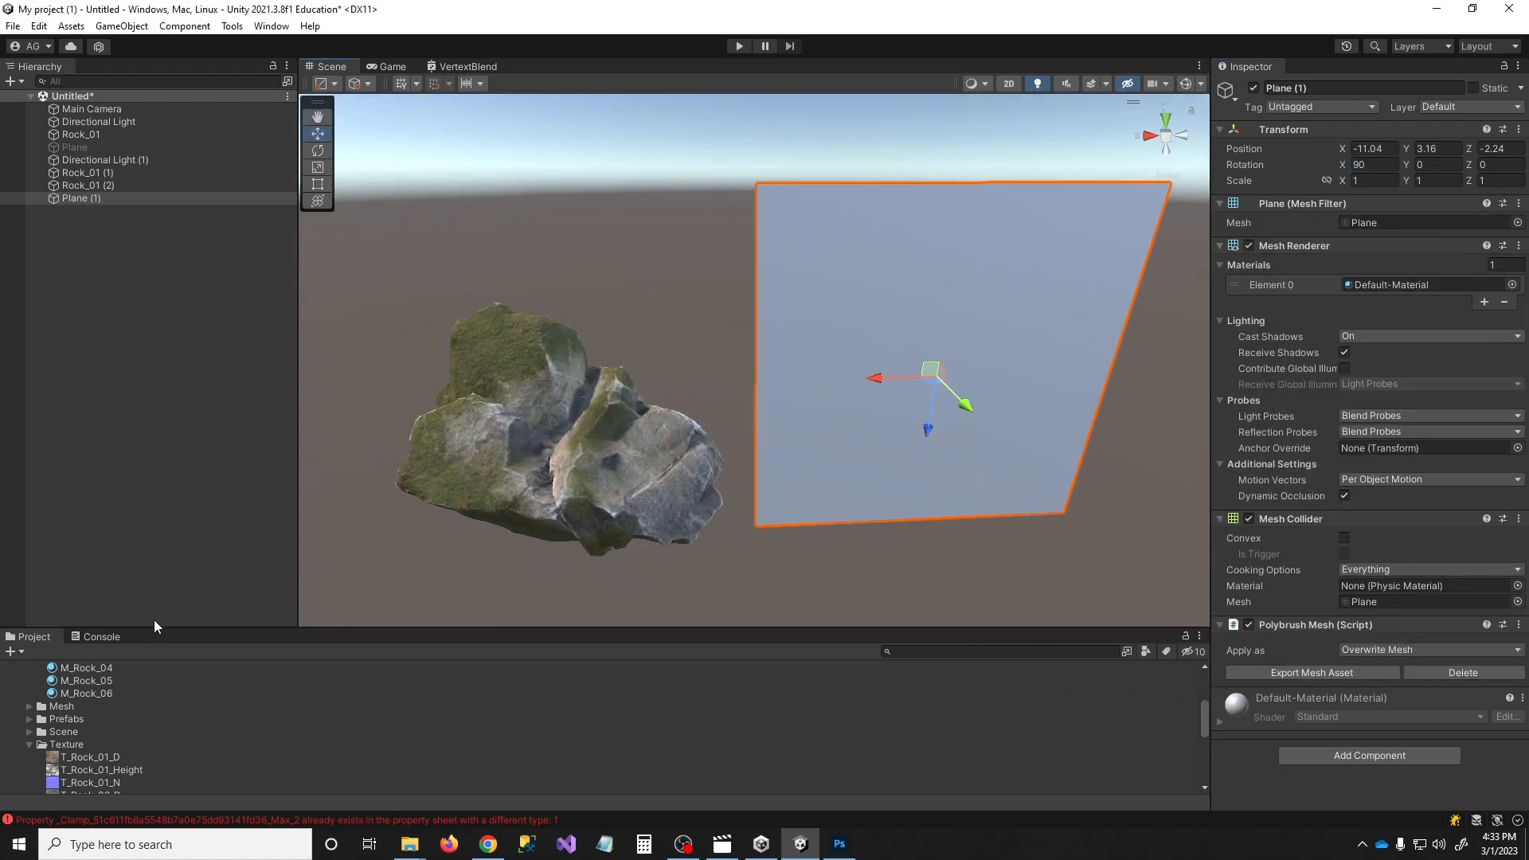
# Collapse the Rock Package folder in an enlarged asset list and create a new material named Brick in Assets
pyautogui.moveTo(151, 632); pyautogui.dragTo(151, 533)
pyautogui.scroll(4, 24, 637)
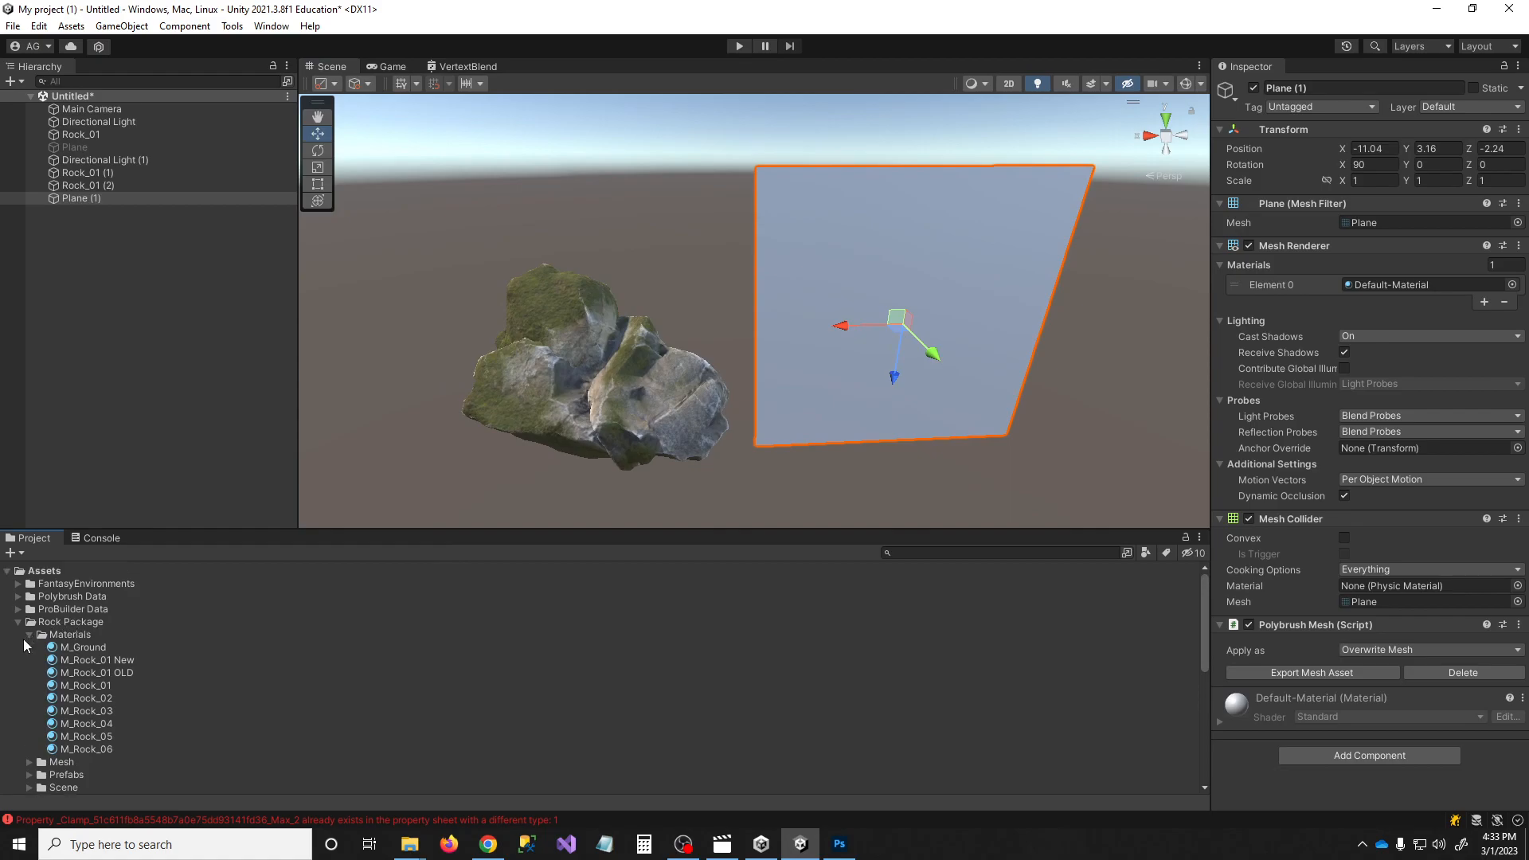
pyautogui.click(29, 636)
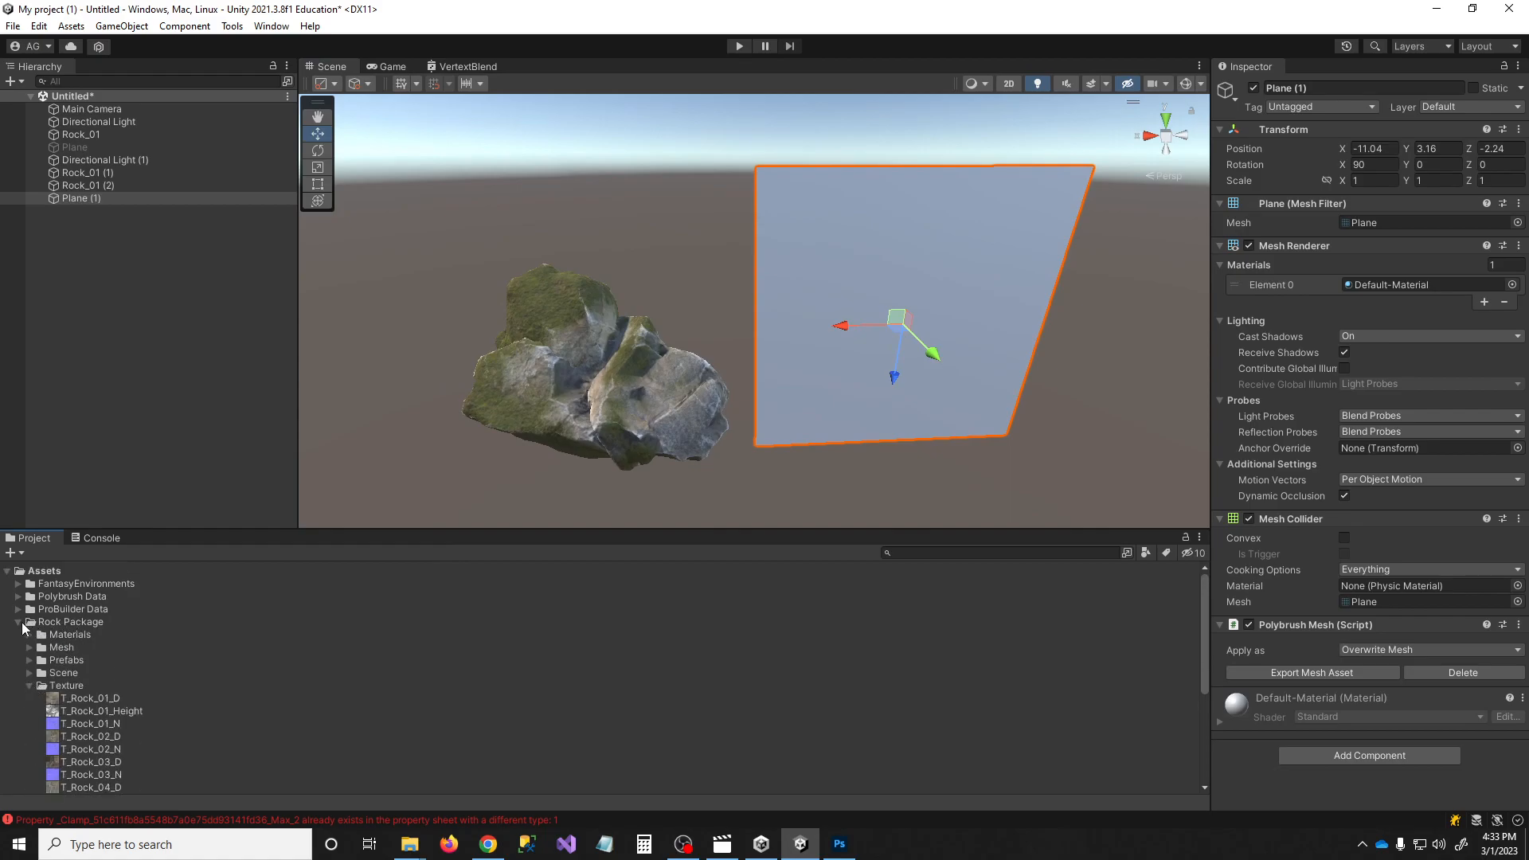
pyautogui.click(23, 624)
pyautogui.click(18, 622)
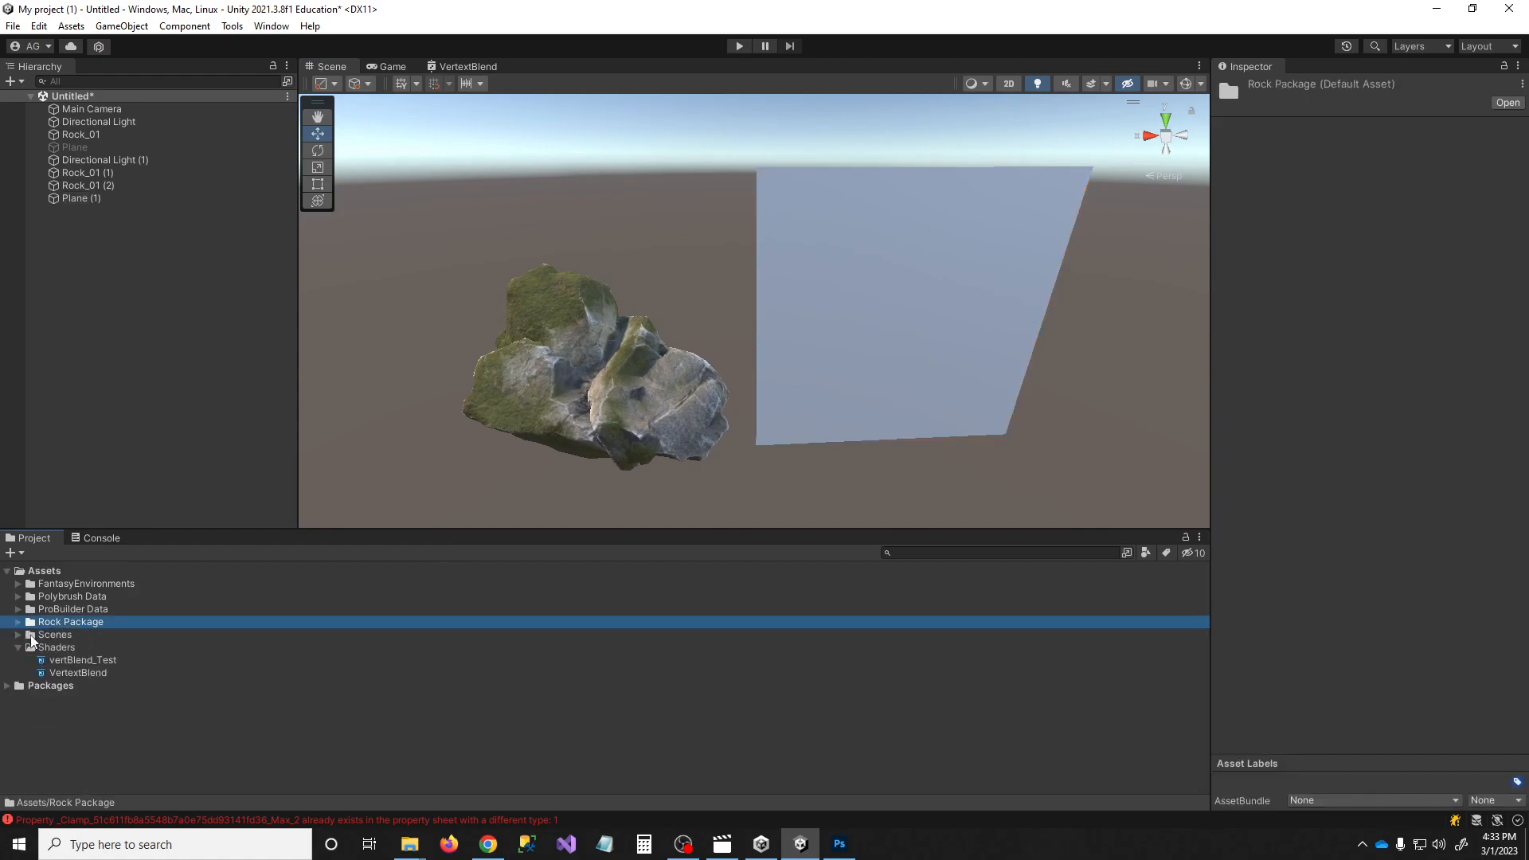
pyautogui.rightClick(74, 704)
pyautogui.click(170, 308)
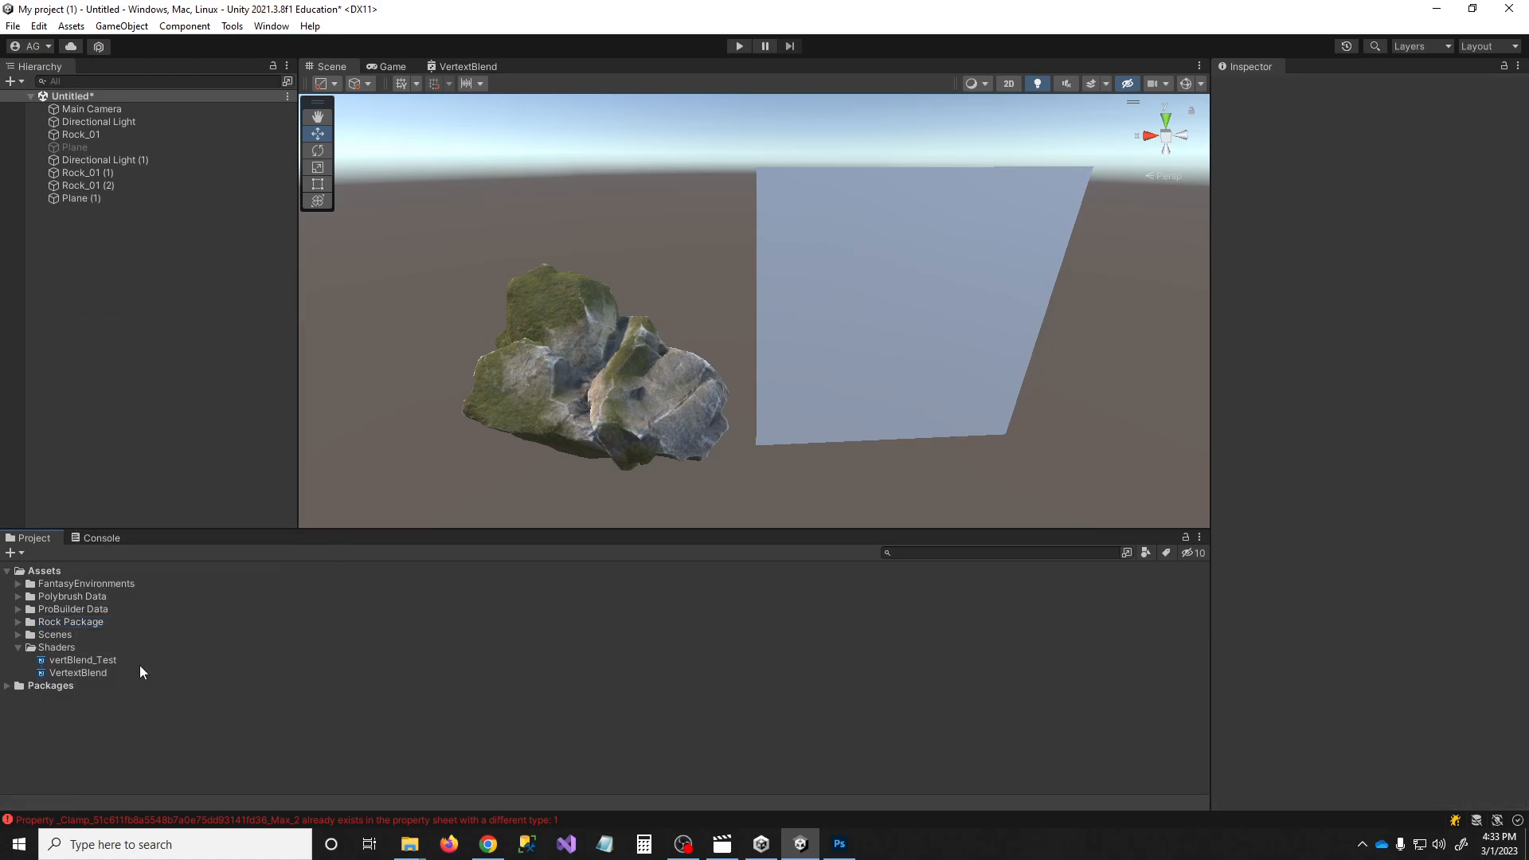
pyautogui.rightClick(149, 702)
pyautogui.moveTo(240, 299)
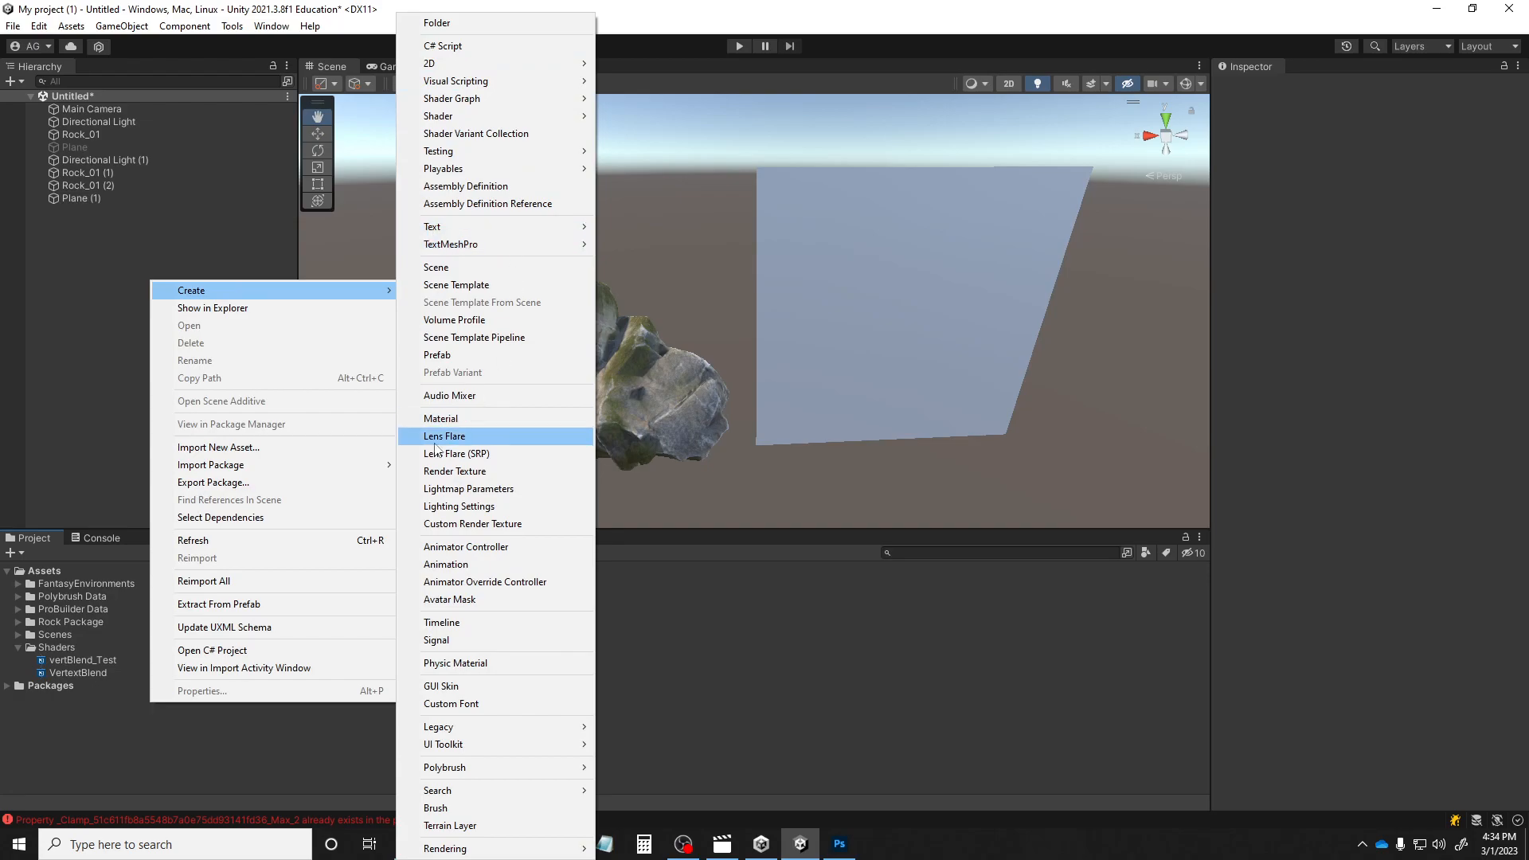
pyautogui.click(441, 418)
pyautogui.write('Brick')
pyautogui.press('Return')
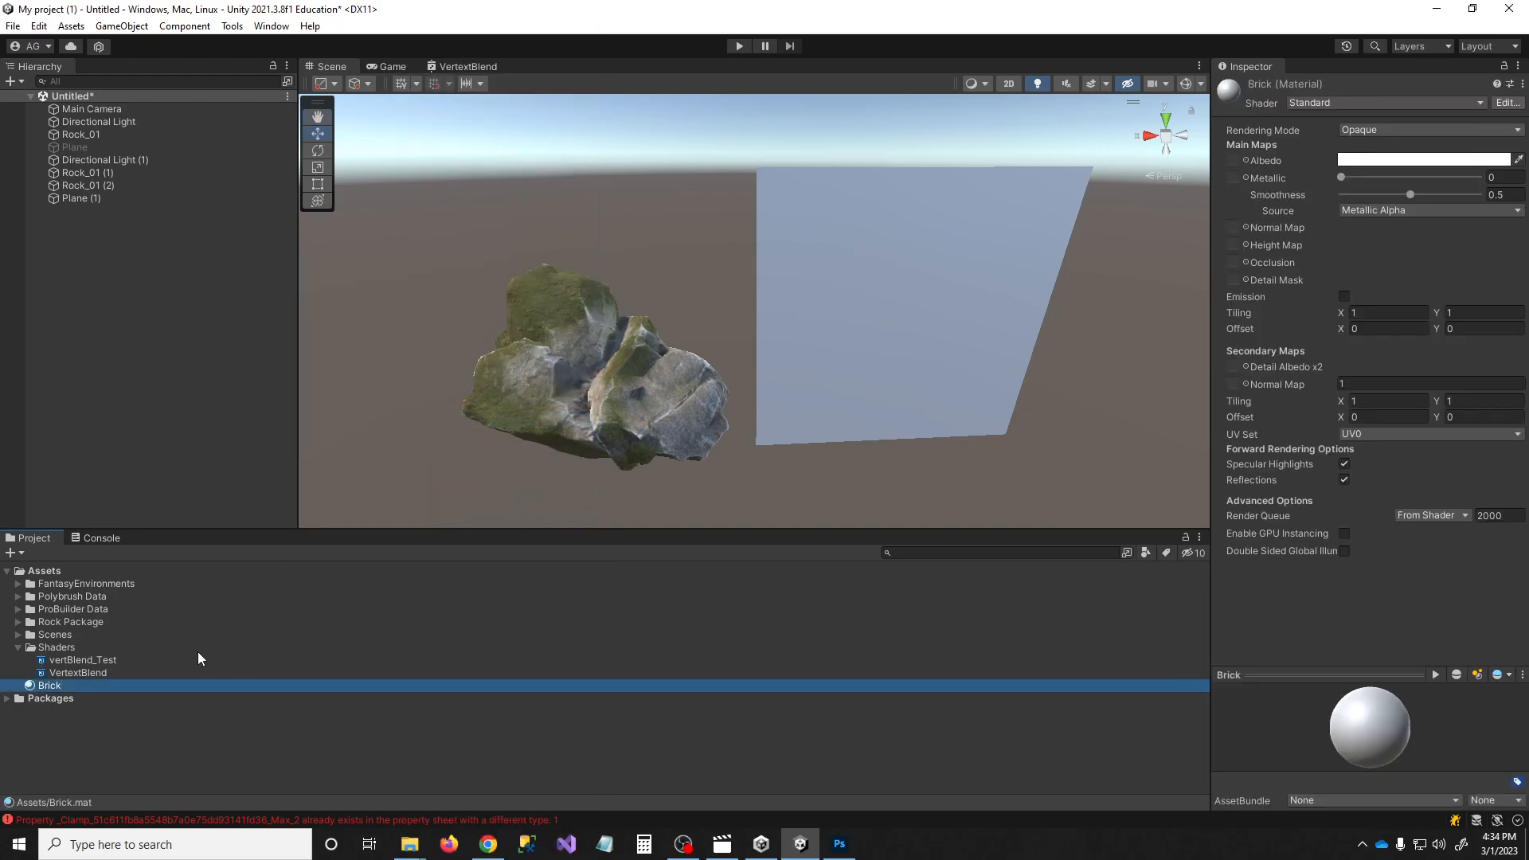
# Assign the Brick material to the plane and switch its shader to Shader Graphs/VertextBlend
pyautogui.moveTo(51, 687); pyautogui.dragTo(798, 309)
pyautogui.press('w')
pyautogui.moveTo(804, 374); pyautogui.dragTo(815, 398, button='right')
pyautogui.click(1335, 101)
pyautogui.click(1335, 250)
pyautogui.click(1331, 168)
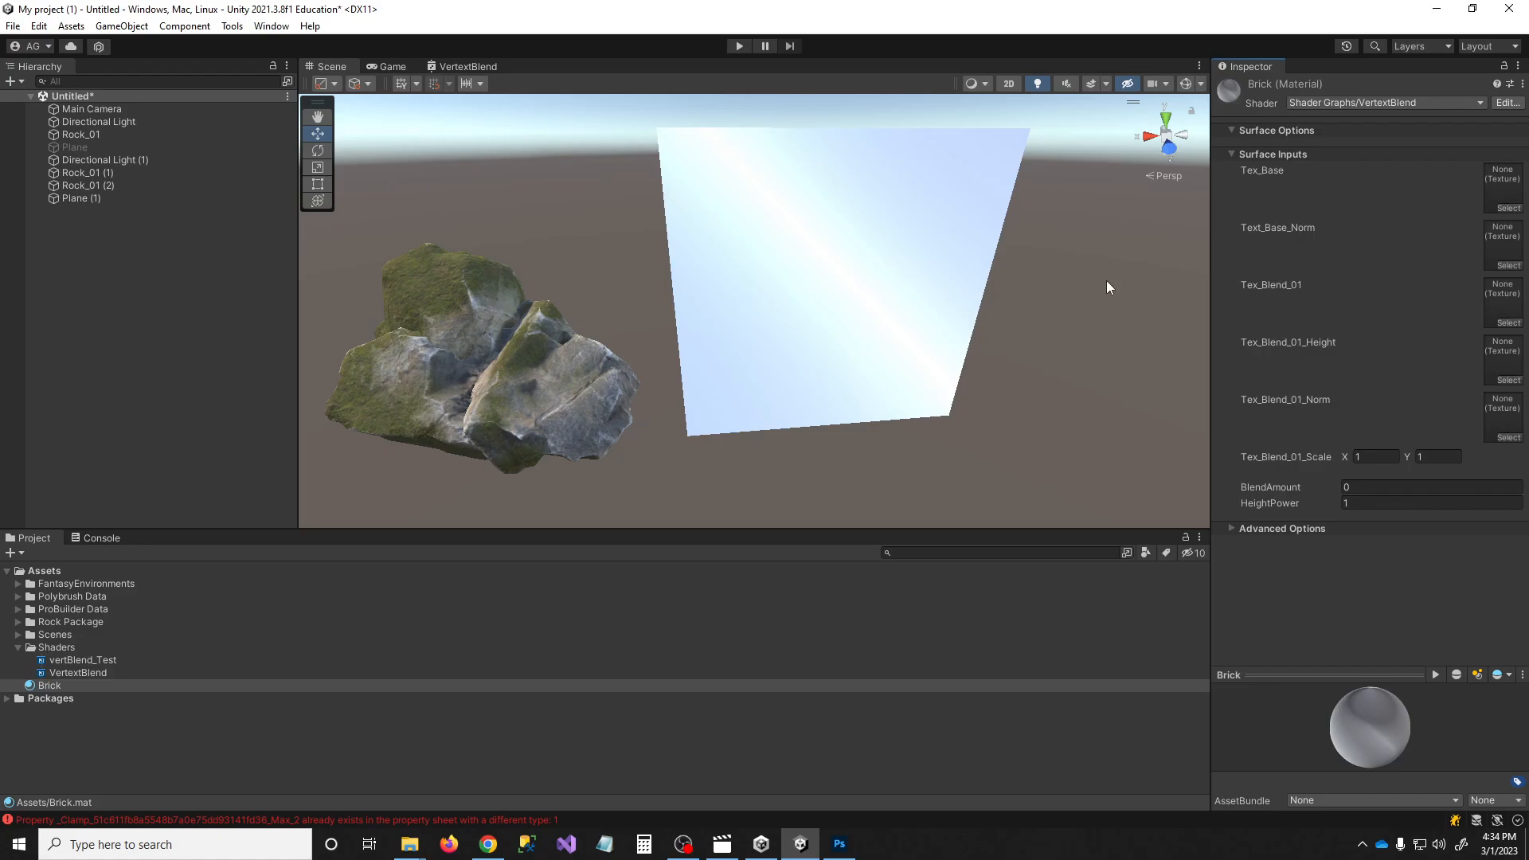
# Set the Brick material's Tex_Base to the BrickPlain3 albedo texture and Text_Base_Norm to the matching BrickPlain3 normal map
pyautogui.click(1511, 209)
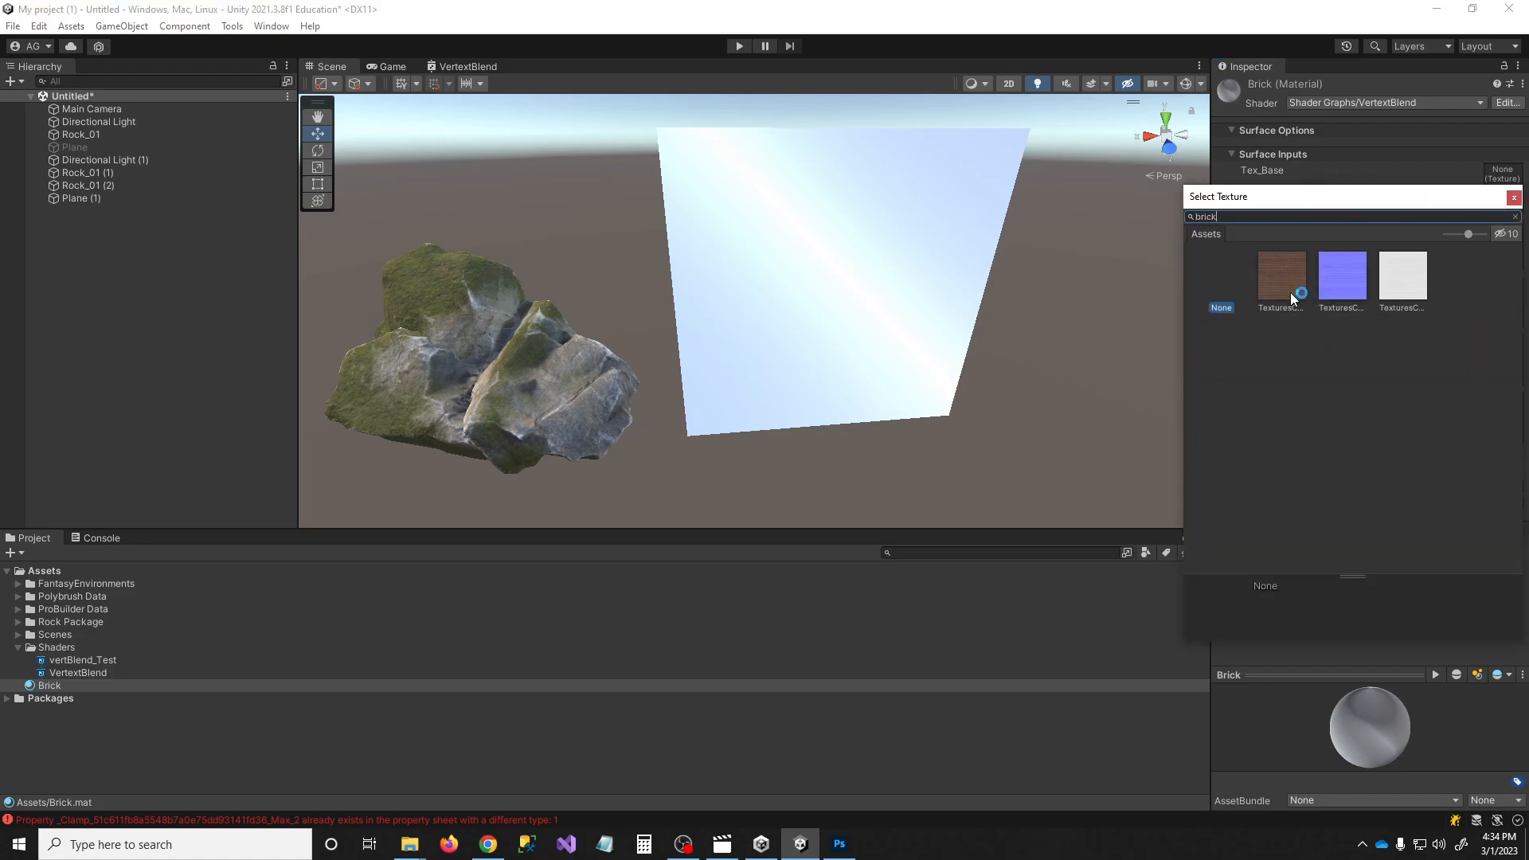
pyautogui.doubleClick(1286, 283)
pyautogui.click(1466, 200)
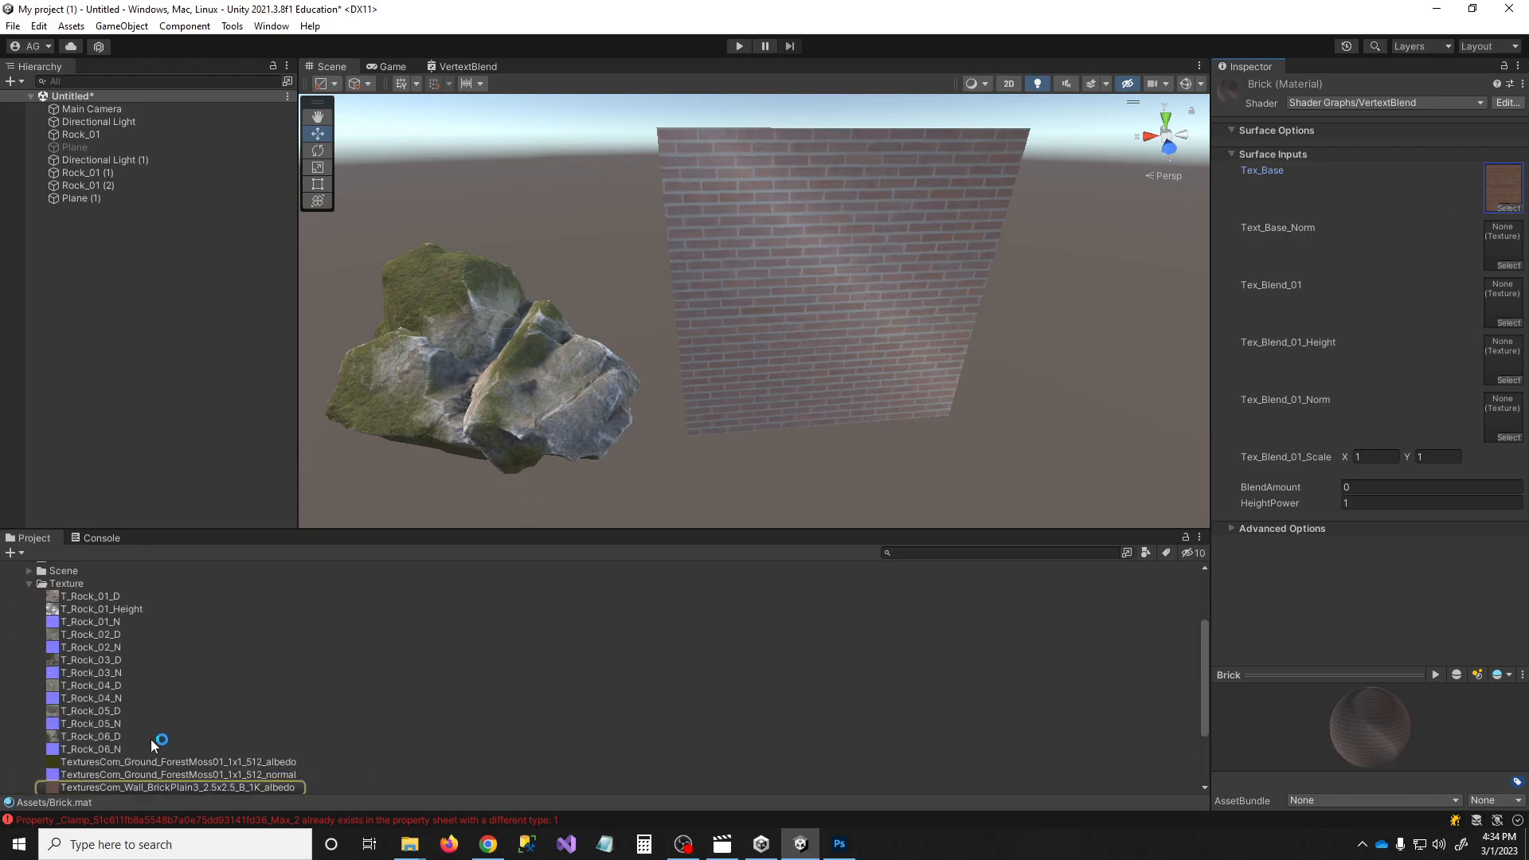
pyautogui.moveTo(117, 699)
pyautogui.mouseDown()
pyautogui.moveTo(672, 634)
pyautogui.moveTo(1505, 257)
pyautogui.mouseUp()
# Rotate the brick plane about its Z axis to about -74 degrees and inspect its surface up close
pyautogui.moveTo(1109, 408); pyautogui.dragTo(719, 304, button='right')
pyautogui.click(719, 304)
pyautogui.press('e')
pyautogui.moveTo(781, 335); pyautogui.dragTo(638, 365)
pyautogui.moveTo(637, 366); pyautogui.dragTo(695, 346, button='right')
pyautogui.moveTo(695, 345); pyautogui.dragTo(618, 437)
pyautogui.moveTo(618, 437); pyautogui.dragTo(857, 408, button='right')
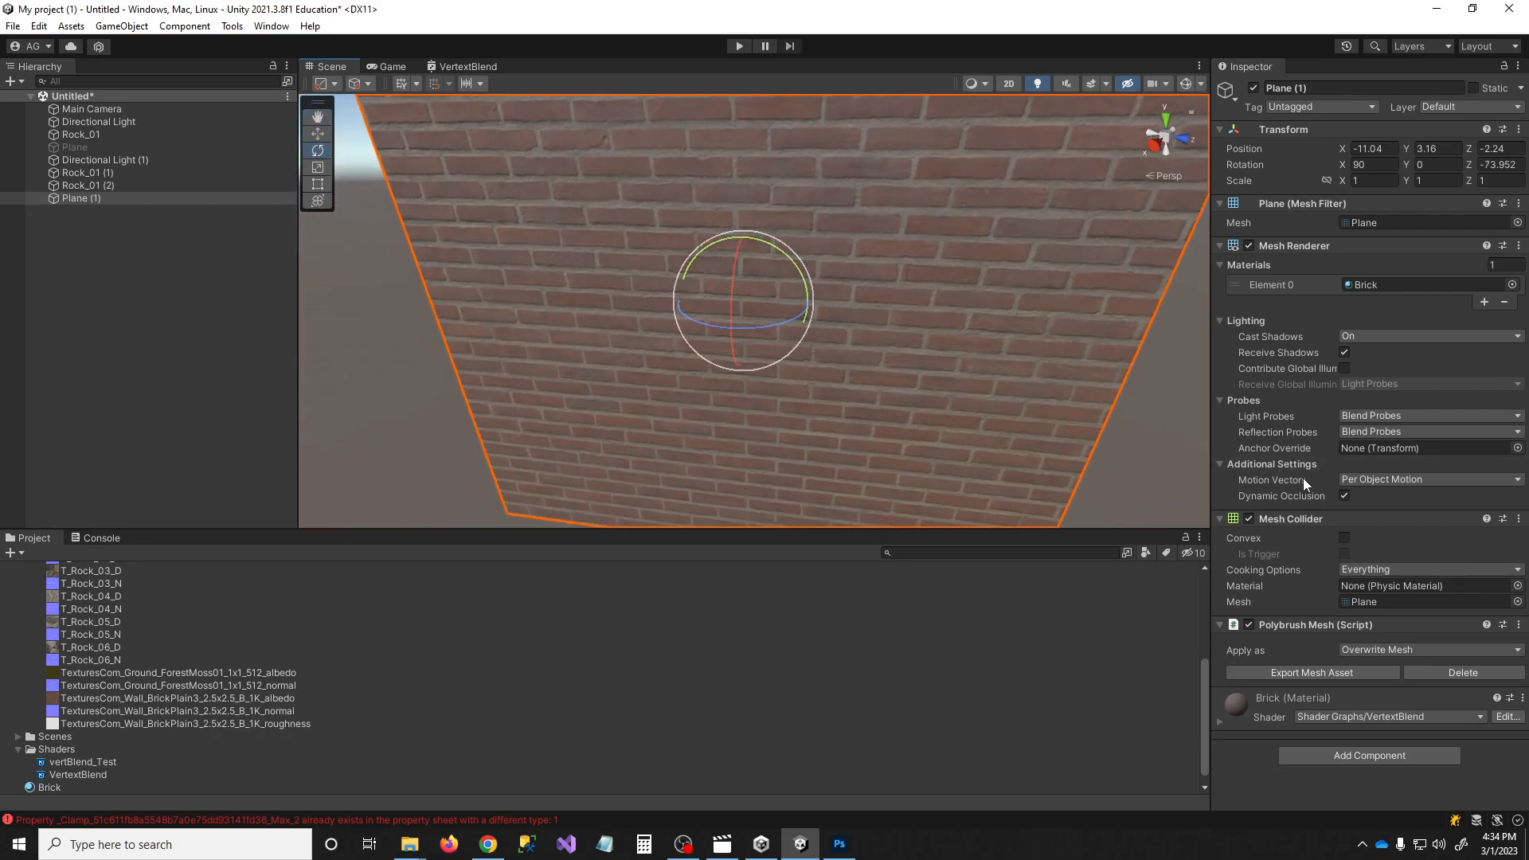
# Expand the Brick material's inputs and search the texture picker for "plas" for Tex_Blend_01
pyautogui.click(1330, 700)
pyautogui.scroll(-10, 1352, 594)
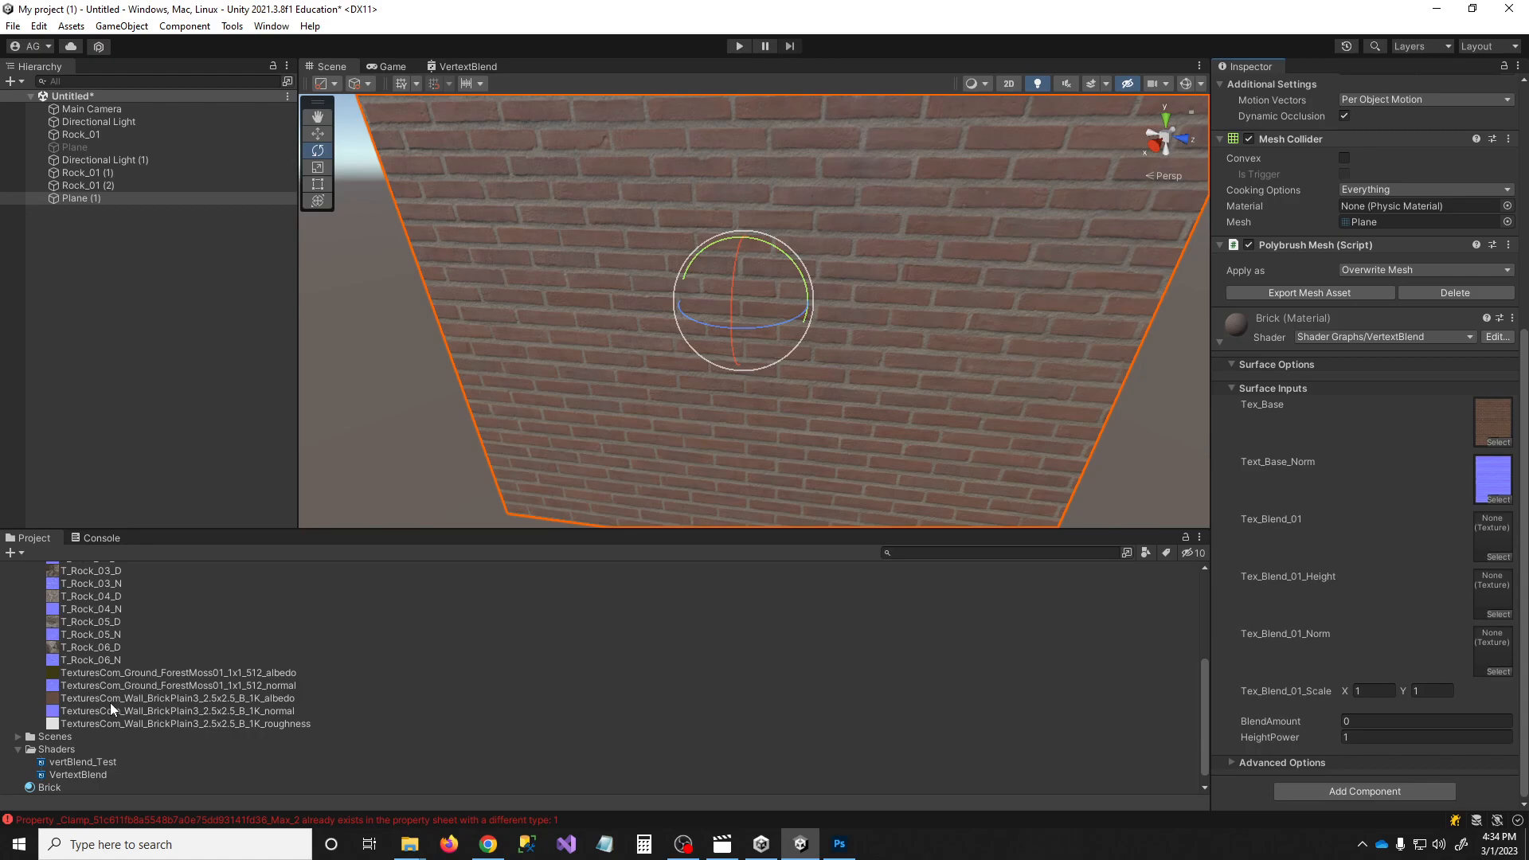
pyautogui.click(1497, 557)
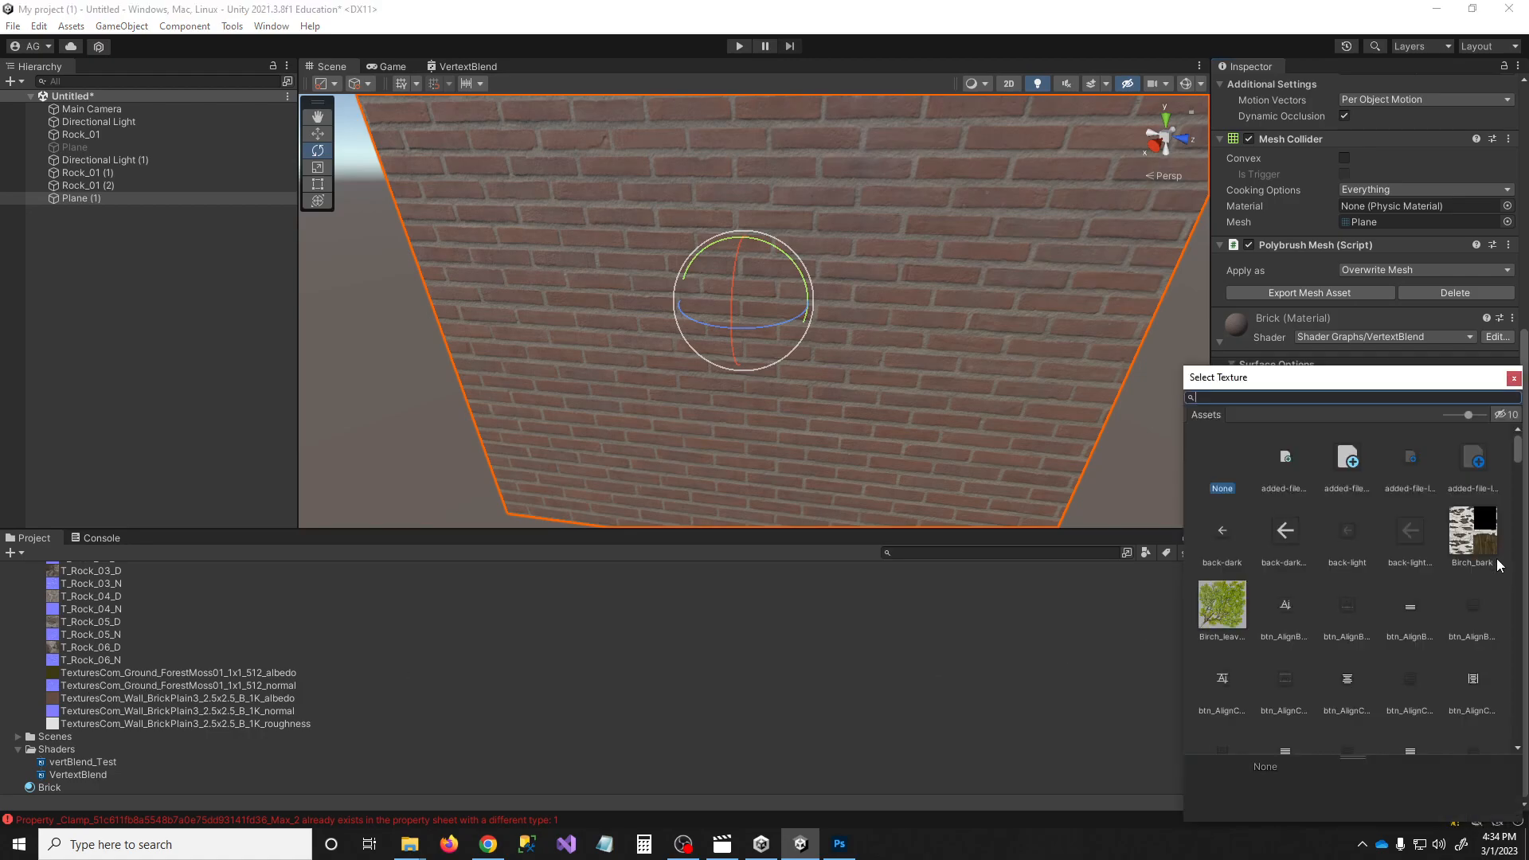
pyautogui.write('plas')
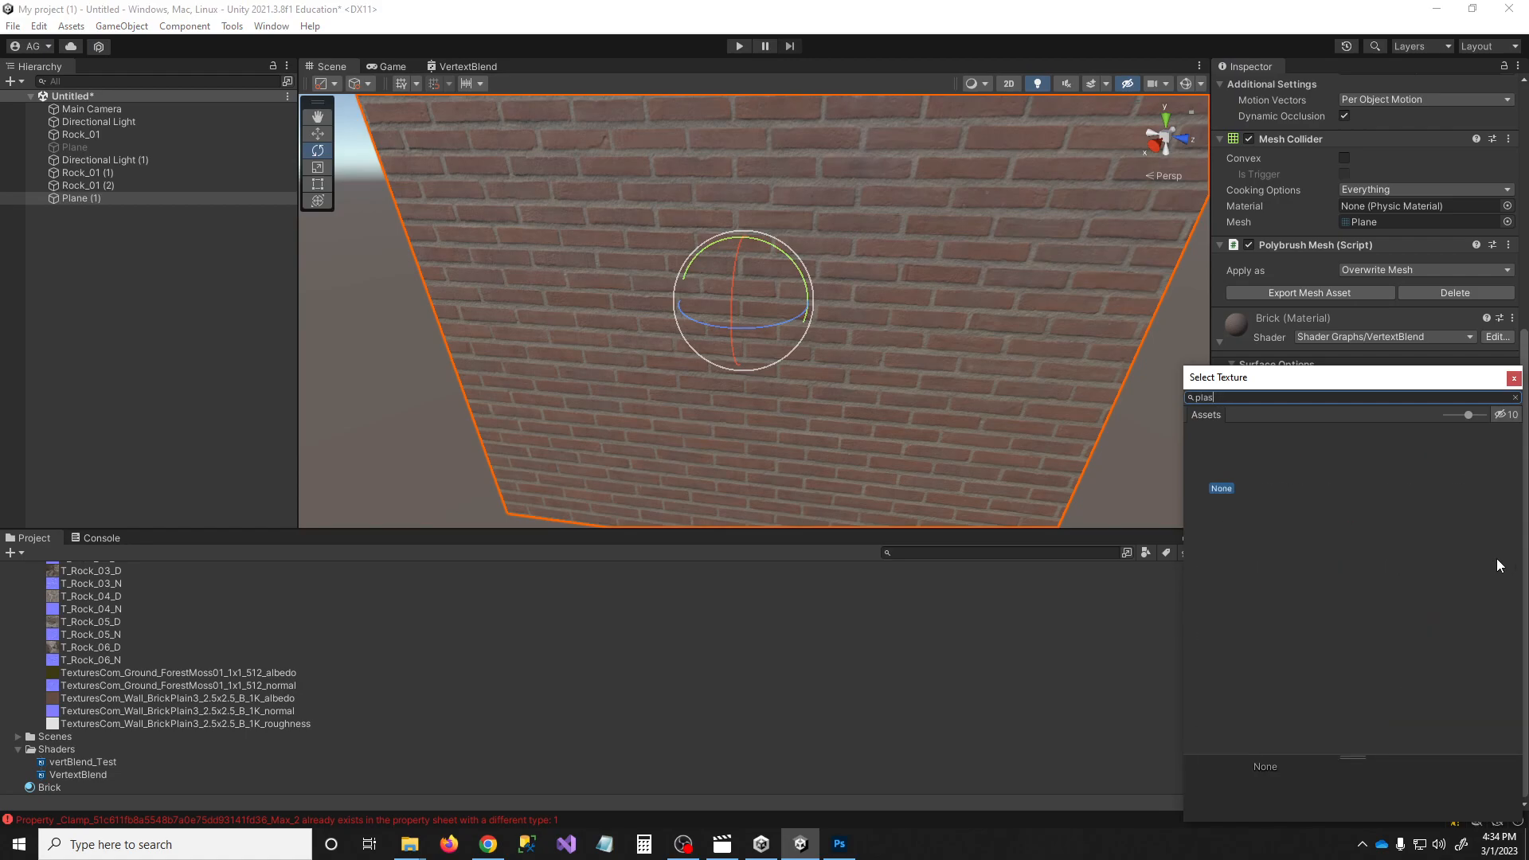
pyautogui.press('BackSpace')
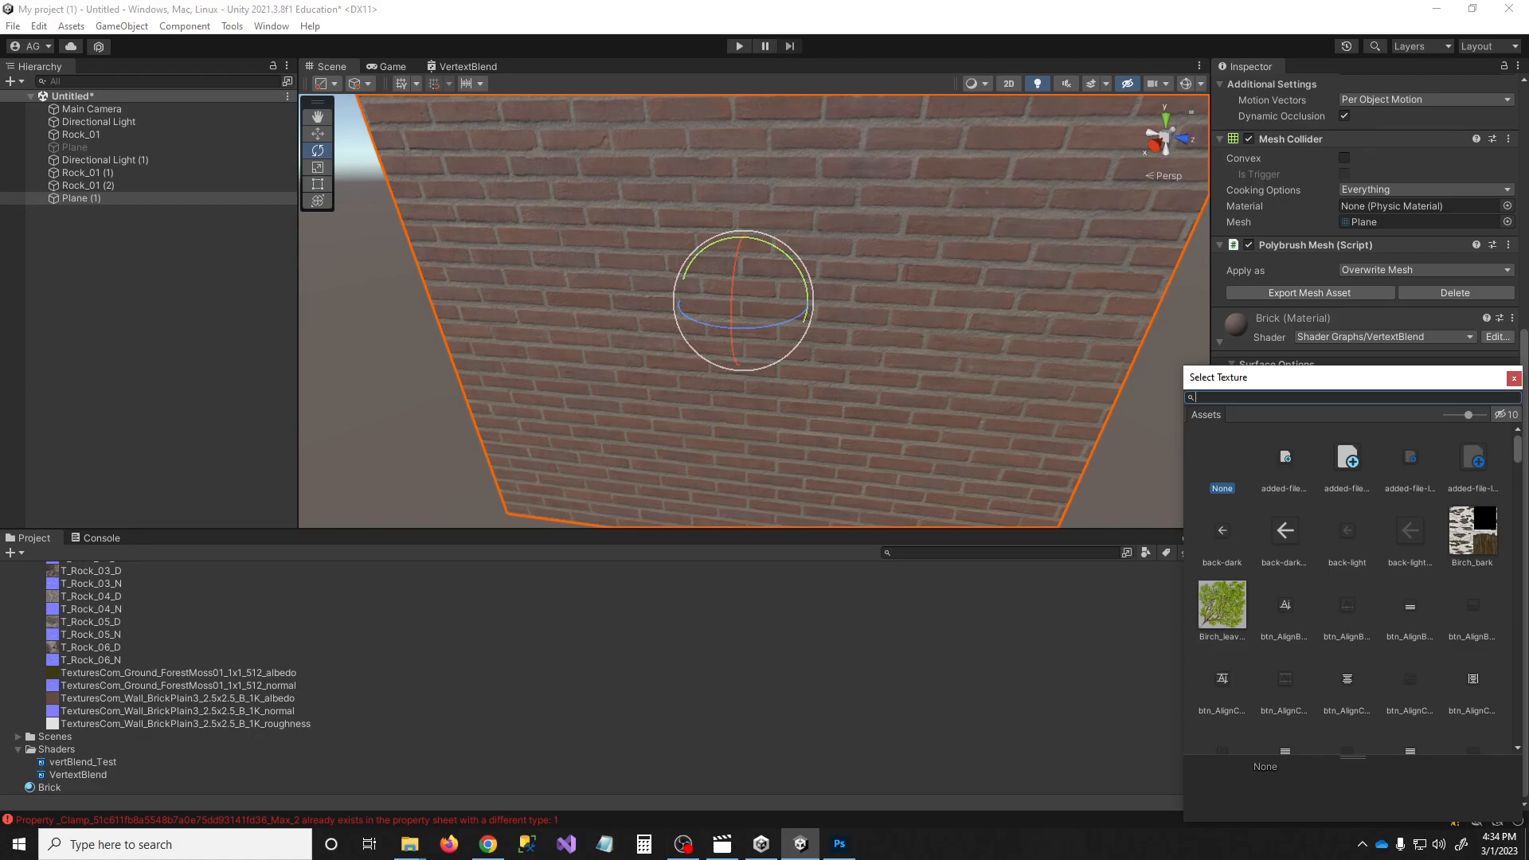
pyautogui.press('Escape')
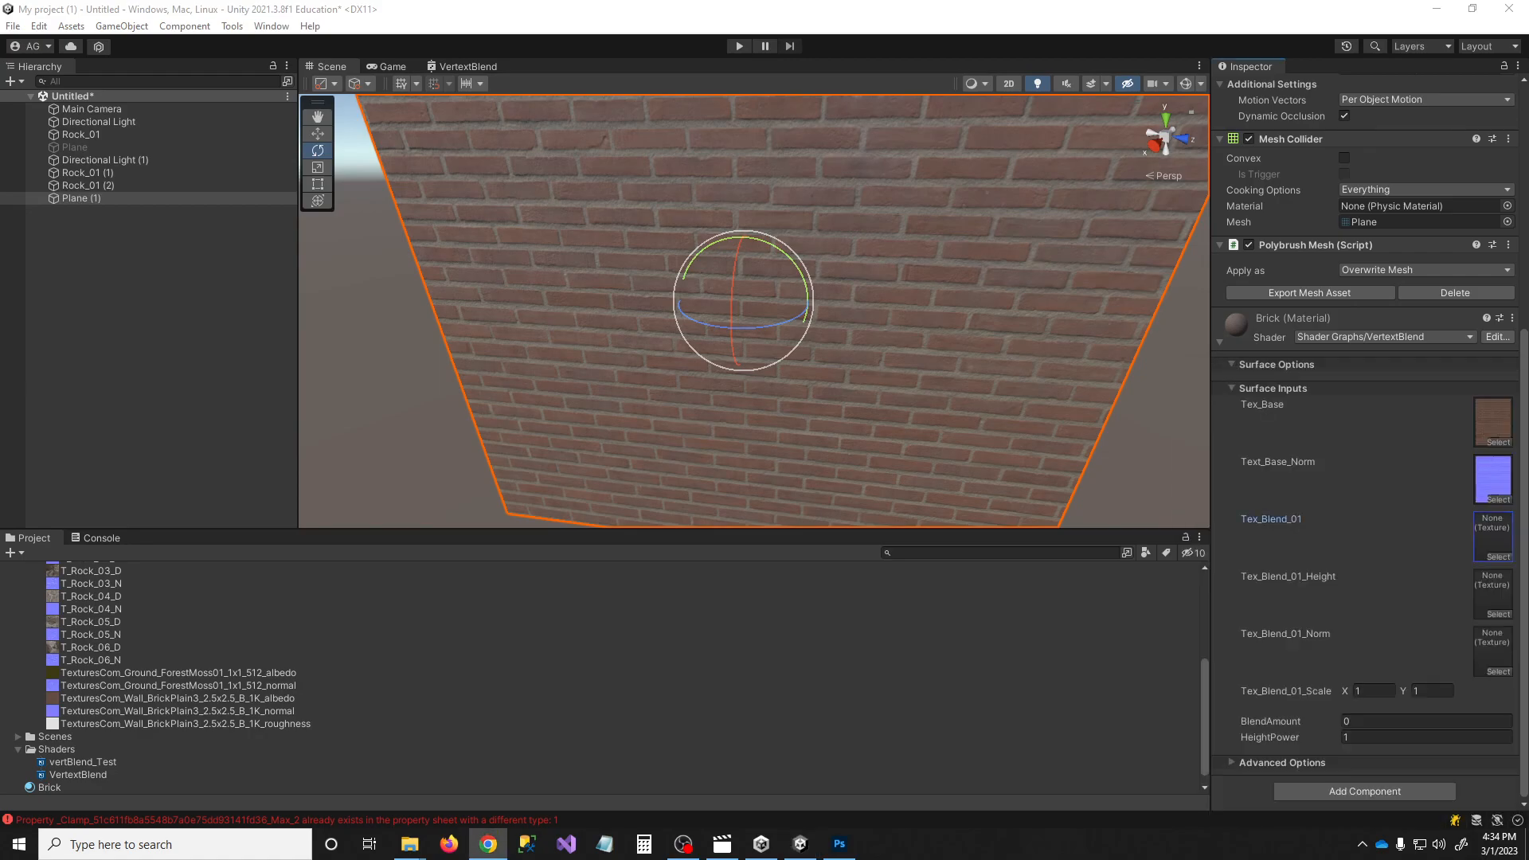
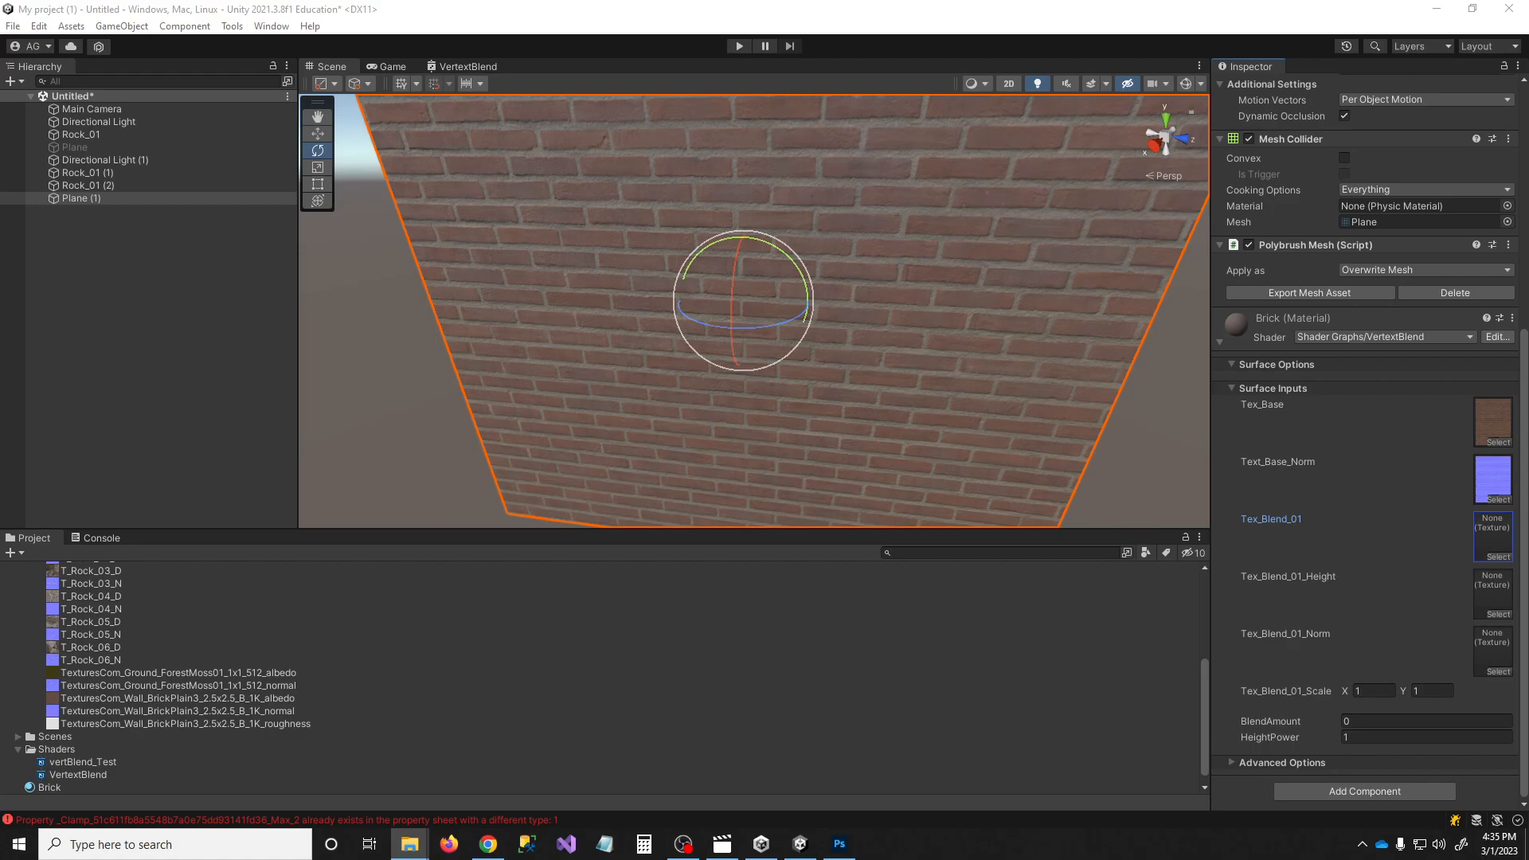
# Import the PlasterWeathered2 albedo and normal textures into the Texture folder and set the normal texture's type to Normal map
pyautogui.moveTo(800, 673); pyautogui.dragTo(156, 671)
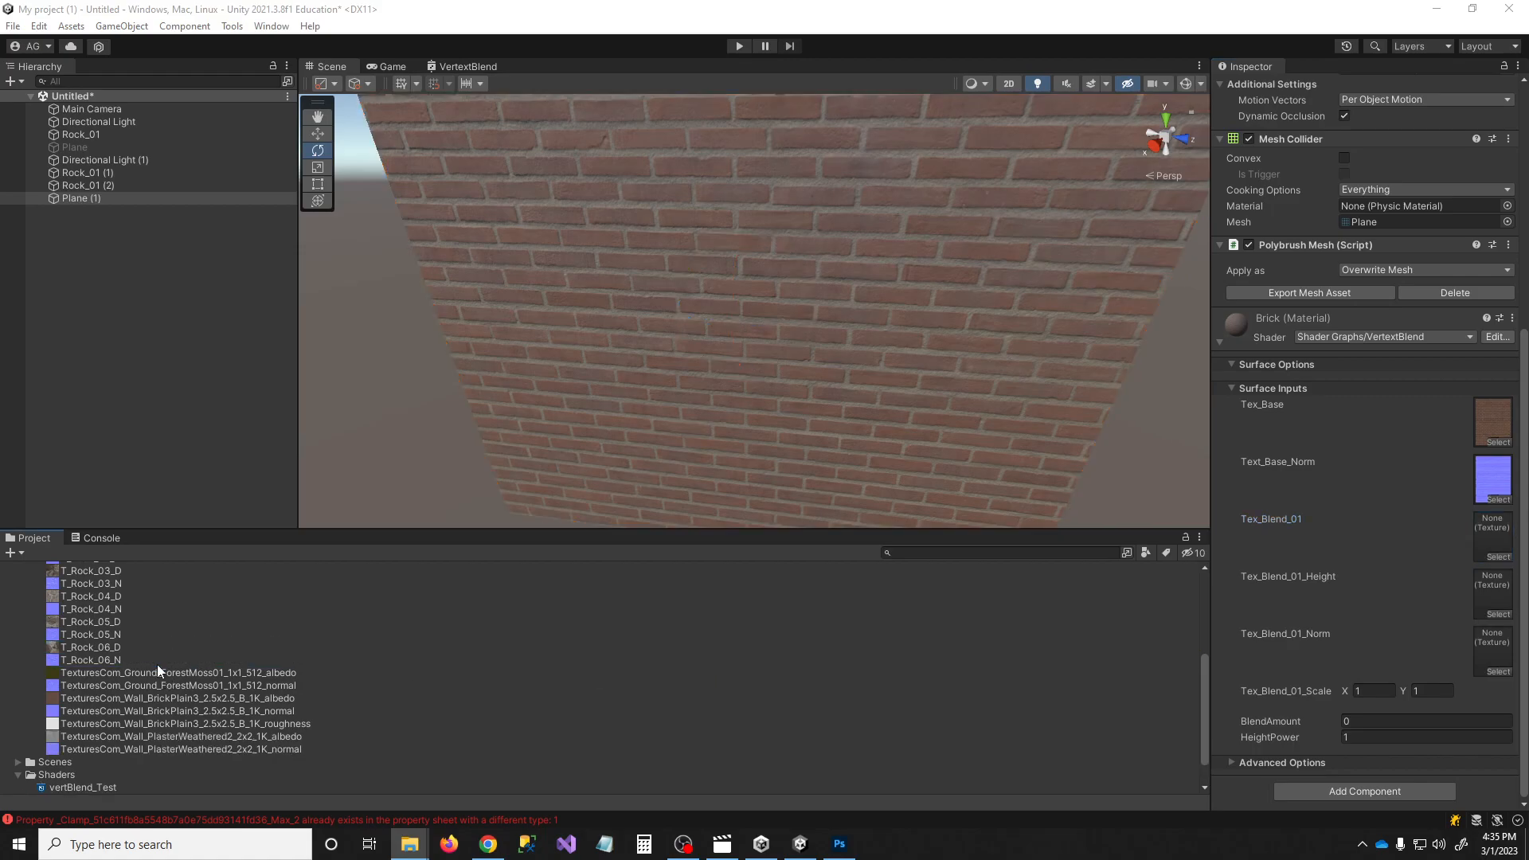
pyautogui.click(179, 748)
pyautogui.click(1364, 131)
pyautogui.click(1389, 164)
pyautogui.click(852, 387)
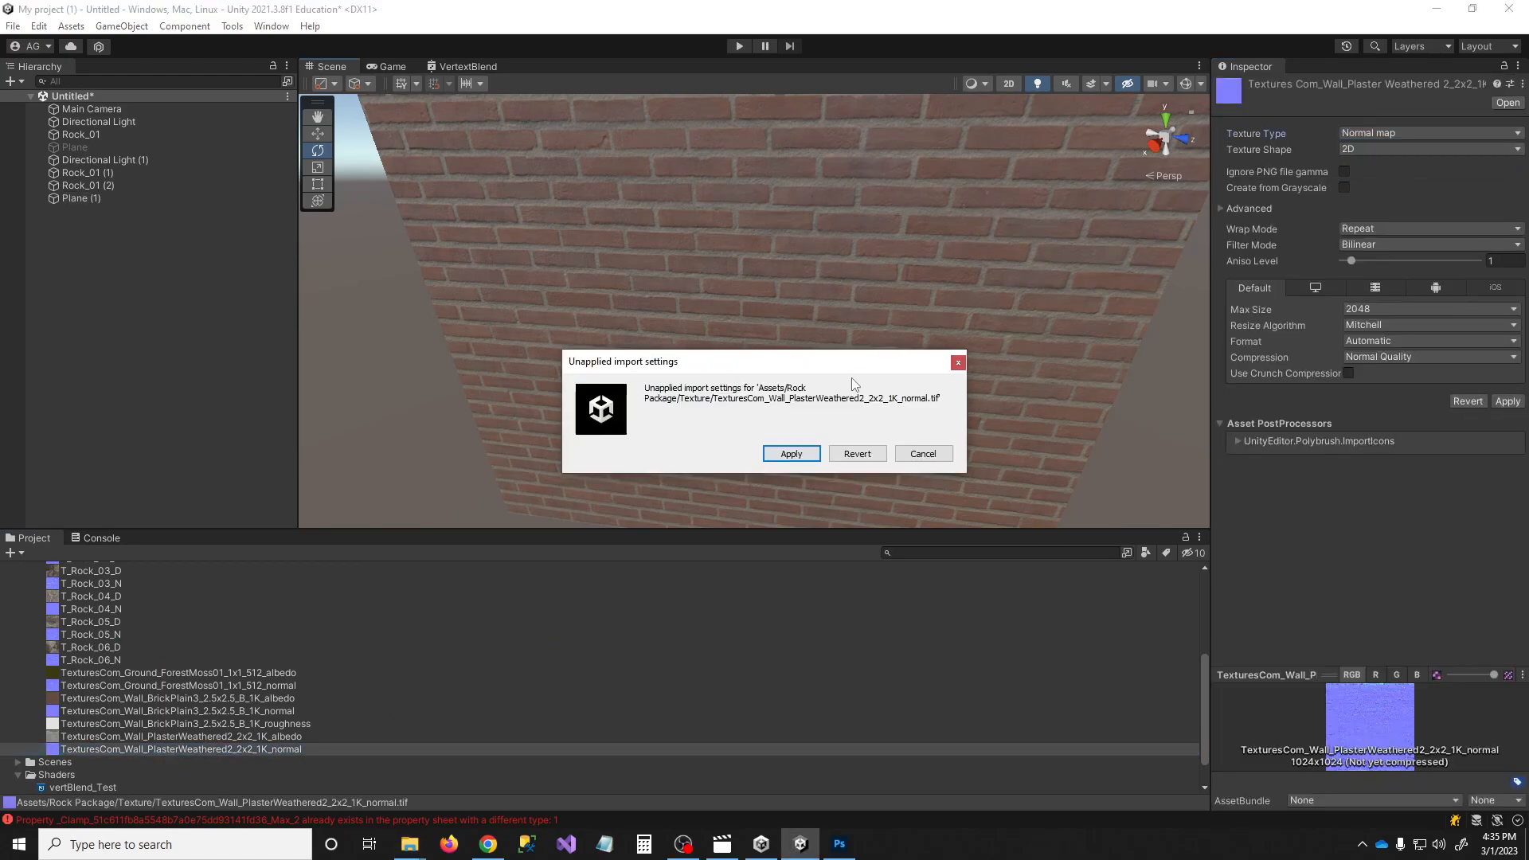
pyautogui.click(791, 453)
# Set the Brick material's Tex_Blend_01 on the brick plane to the PlasterWeathered2 albedo texture
pyautogui.scroll(-2, 1353, 517)
pyautogui.scroll(-2, 1440, 658)
pyautogui.write('last')
pyautogui.click(1487, 716)
pyautogui.doubleClick(1487, 717)
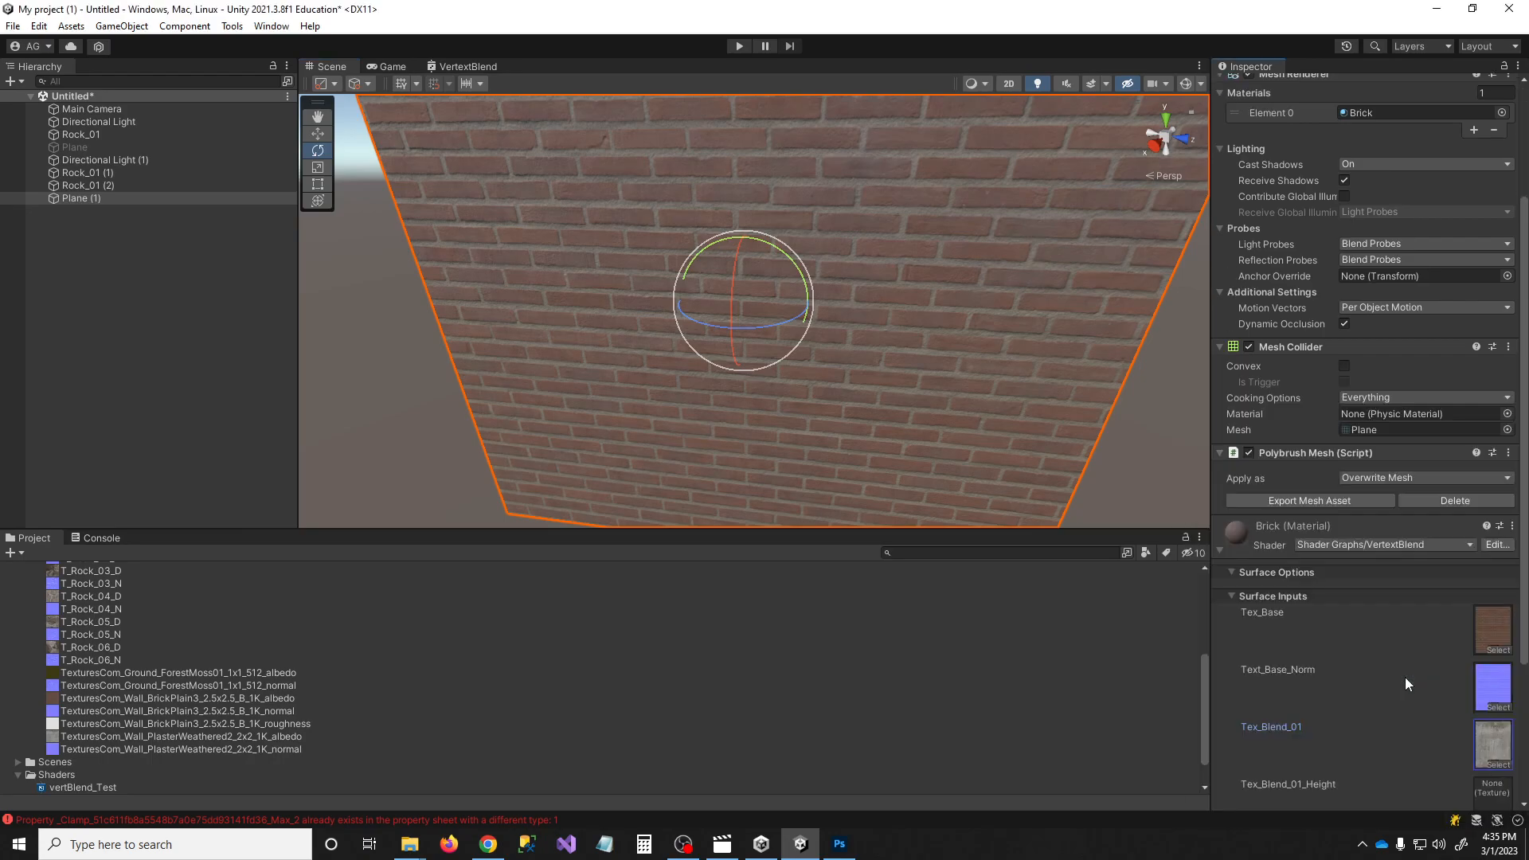
# Set both Tex_Blend_01_Height and Tex_Blend_01_Norm of the Brick material to the PlasterWeathered2 normal map
pyautogui.scroll(-3, 1433, 677)
pyautogui.click(1493, 572)
pyautogui.moveTo(260, 734); pyautogui.dragTo(1470, 647)
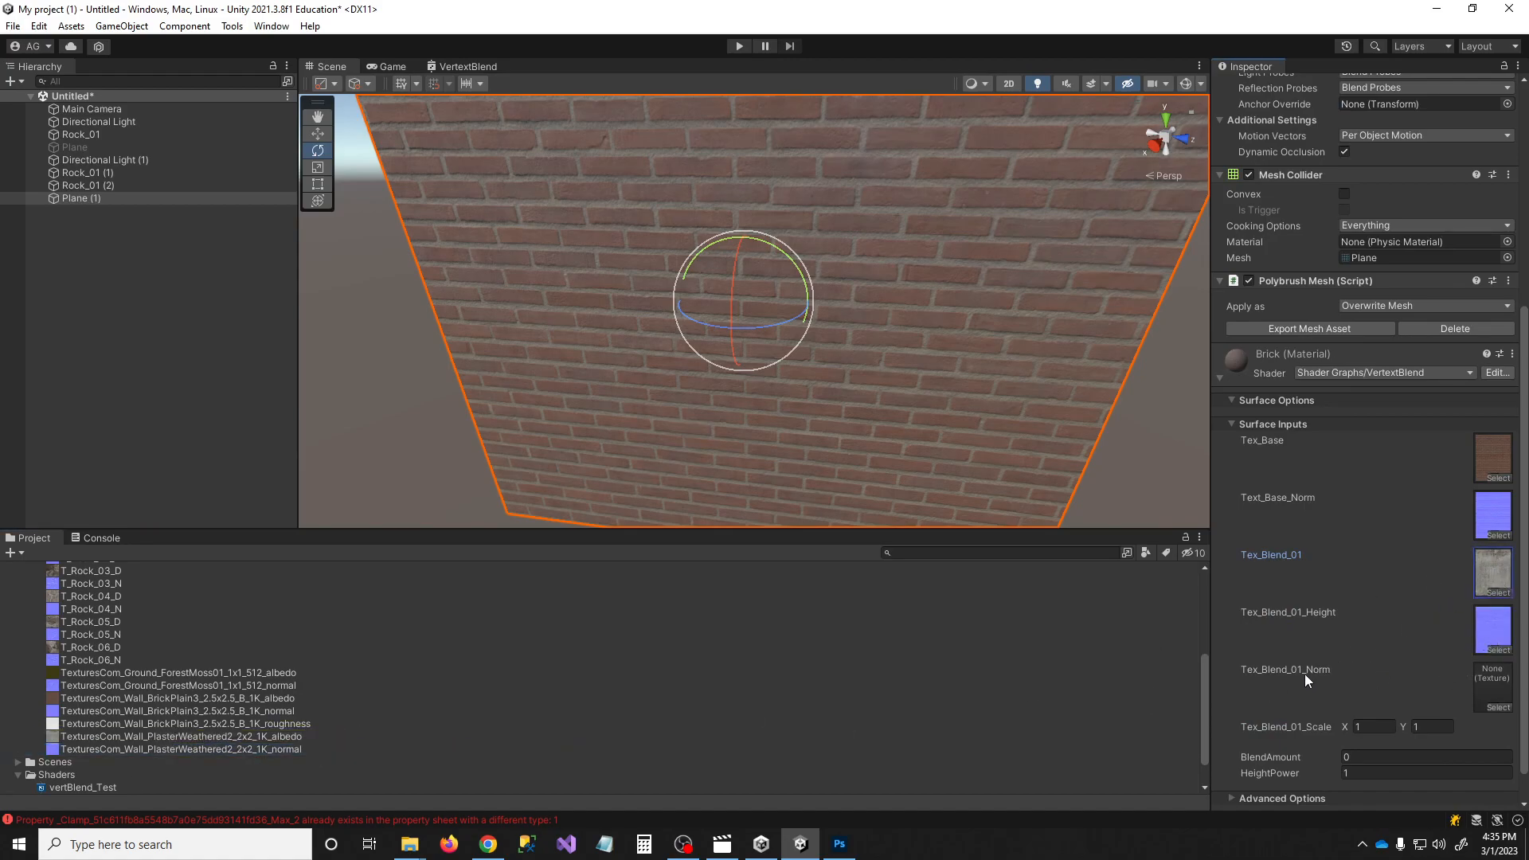
pyautogui.scroll(-1, 1287, 666)
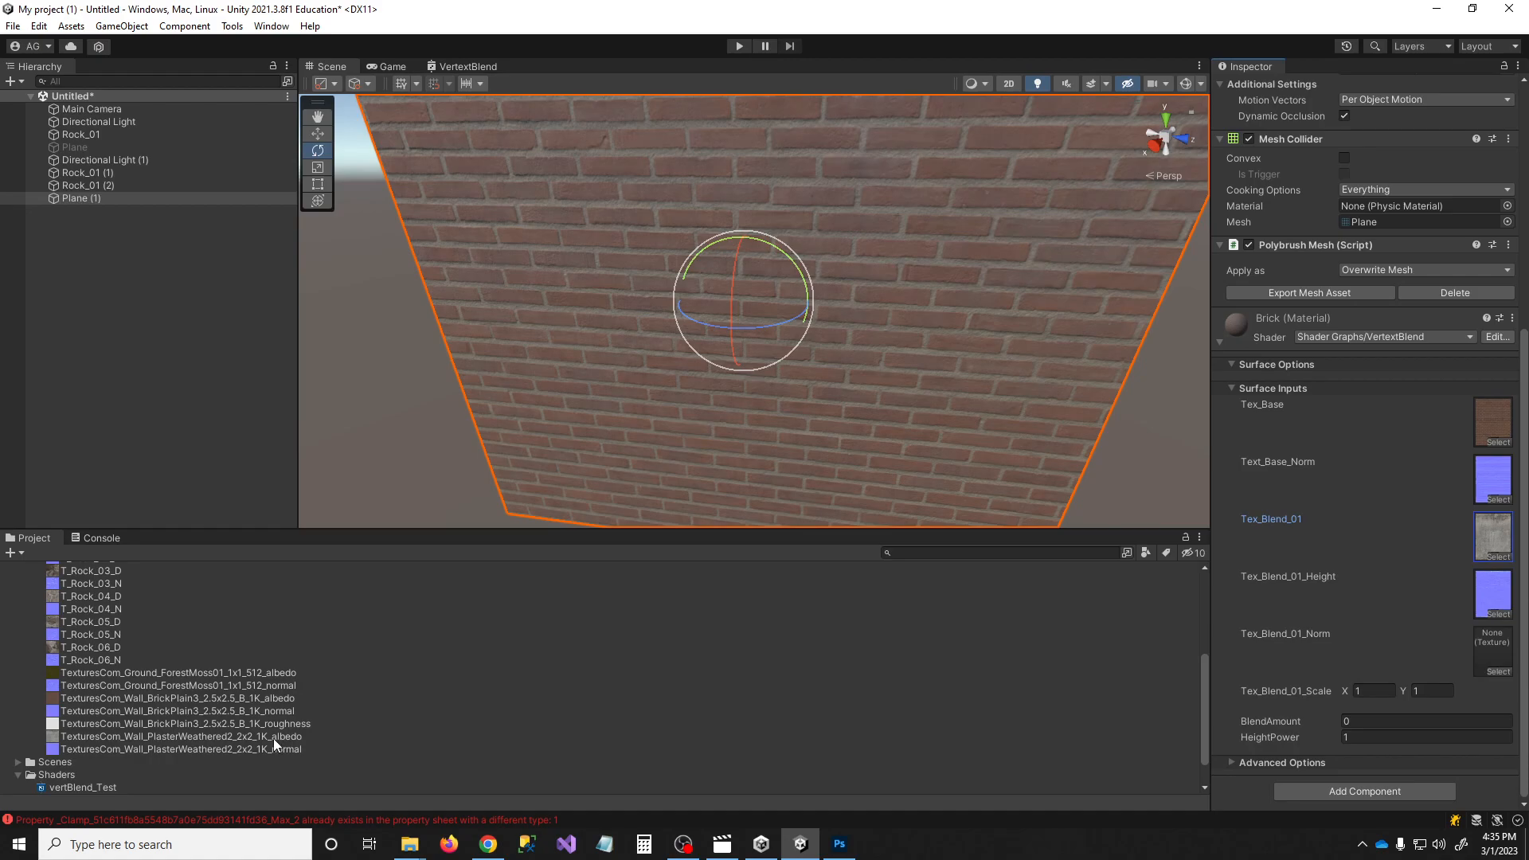
pyautogui.moveTo(274, 749); pyautogui.dragTo(1503, 657)
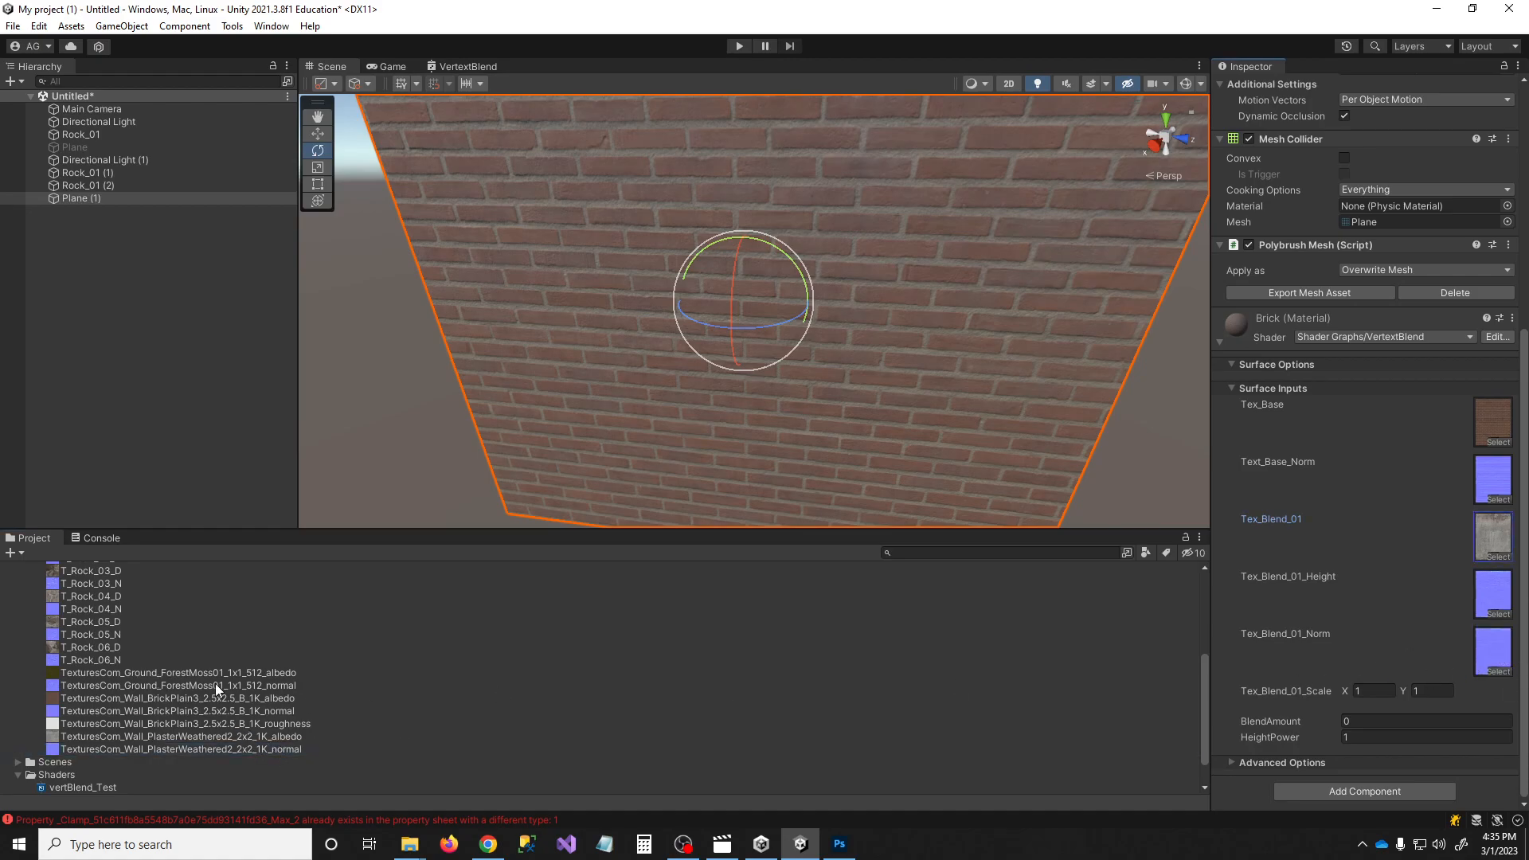
# Import the BrickPlain3 height texture and assign it to the Brick material's Tex_Blend_01_Height
pyautogui.click(258, 723)
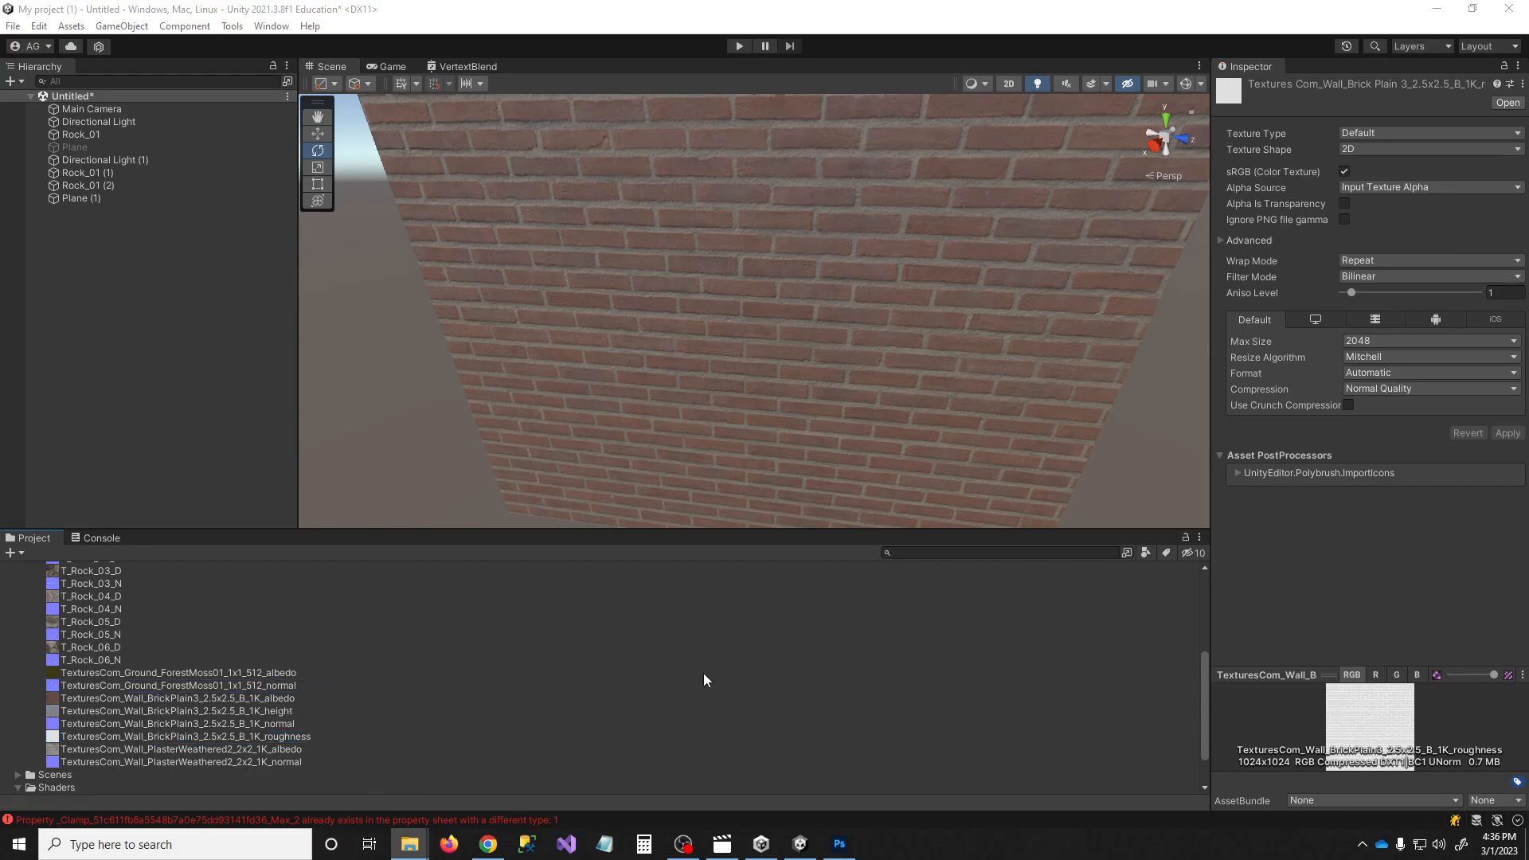
pyautogui.click(835, 327)
pyautogui.moveTo(995, 410); pyautogui.dragTo(979, 341, button='right')
pyautogui.scroll(-5, 1338, 638)
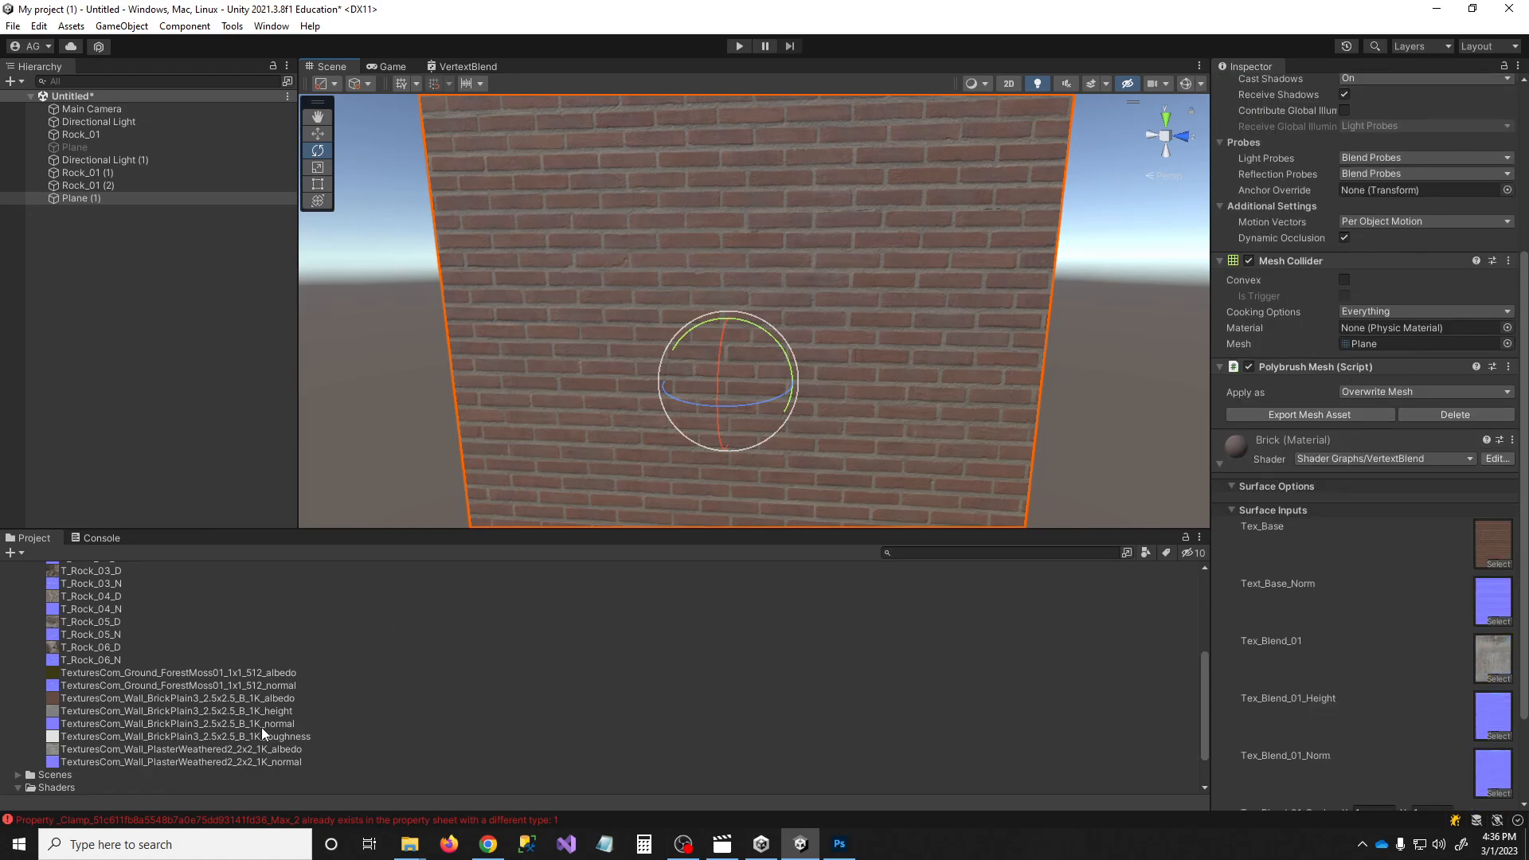
pyautogui.moveTo(257, 712); pyautogui.dragTo(1486, 677)
pyautogui.moveTo(1493, 599); pyautogui.dragTo(1493, 599)
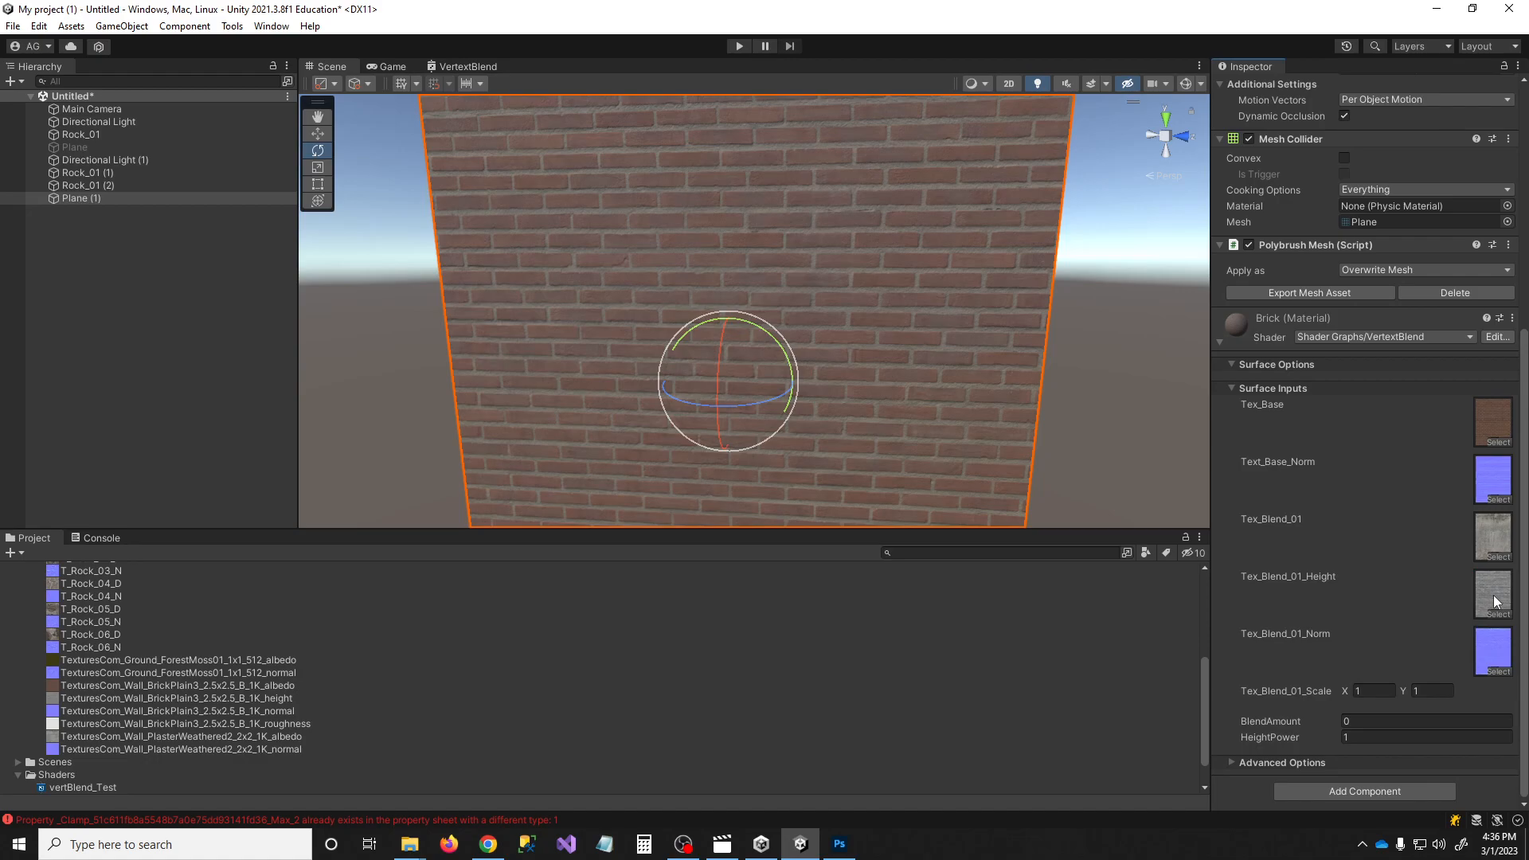
# Start Polybrush vertex color painting on the brick plane with outer radius 1.98, inner radius 0.403 and strength 1
pyautogui.moveTo(608, 279); pyautogui.dragTo(975, 331, button='right')
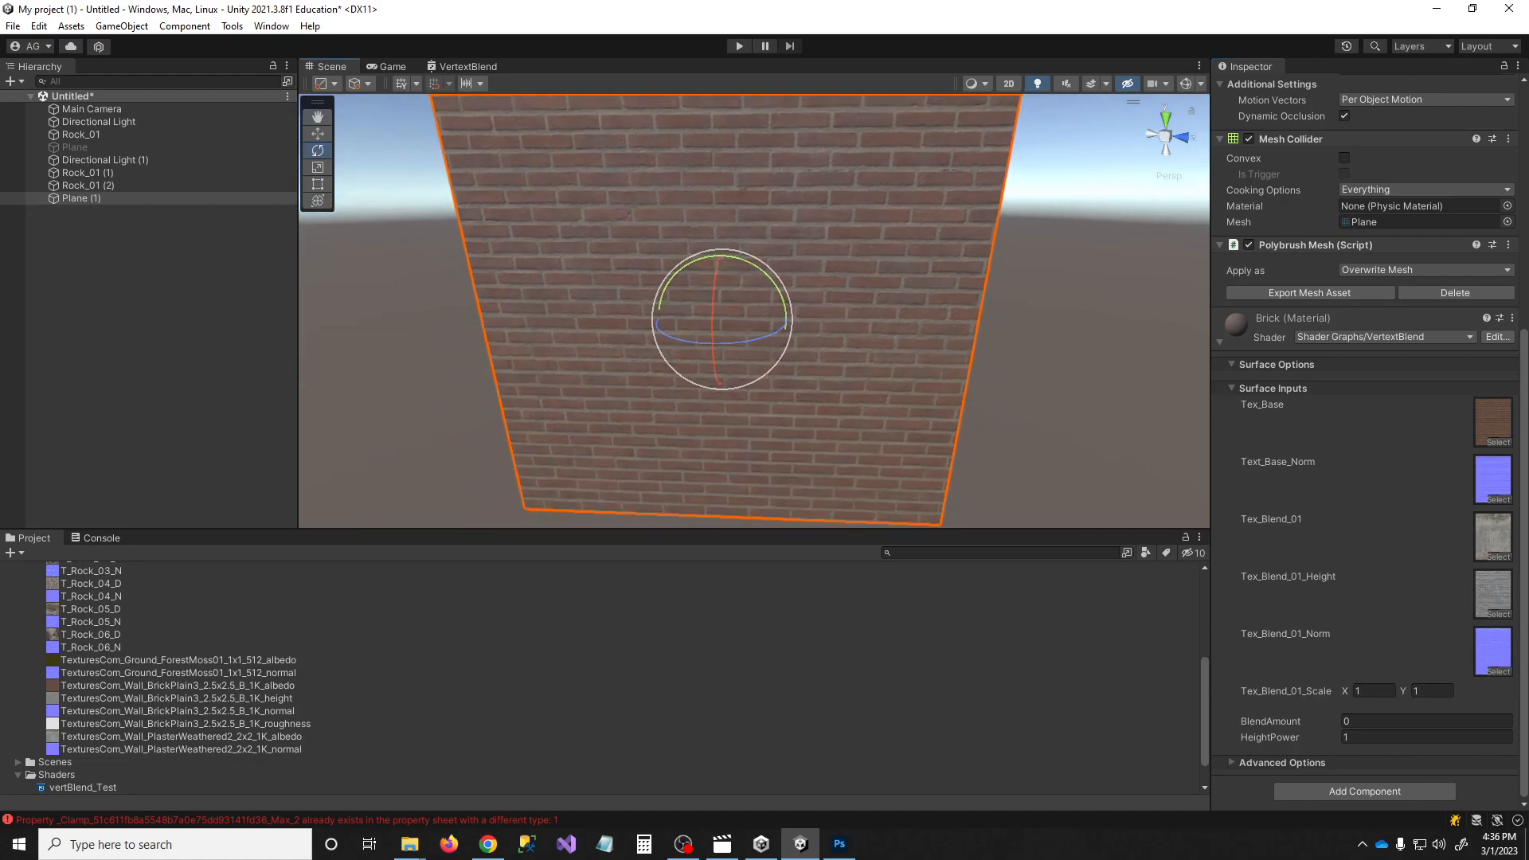
pyautogui.moveTo(1528, 199); pyautogui.dragTo(1195, 199)
pyautogui.click(1178, 223)
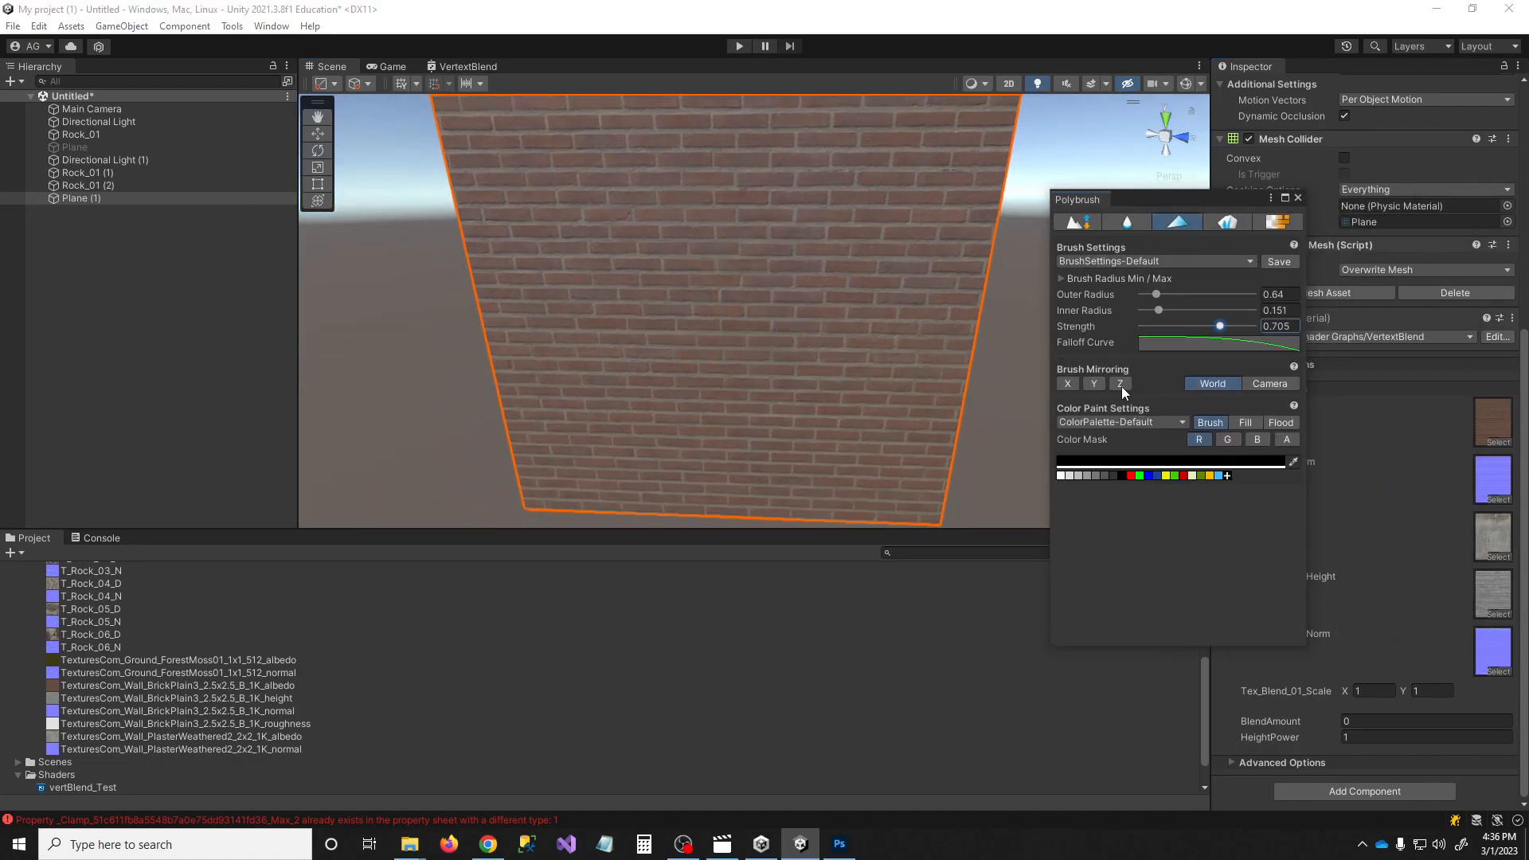
pyautogui.moveTo(856, 353); pyautogui.dragTo(708, 393, button='right')
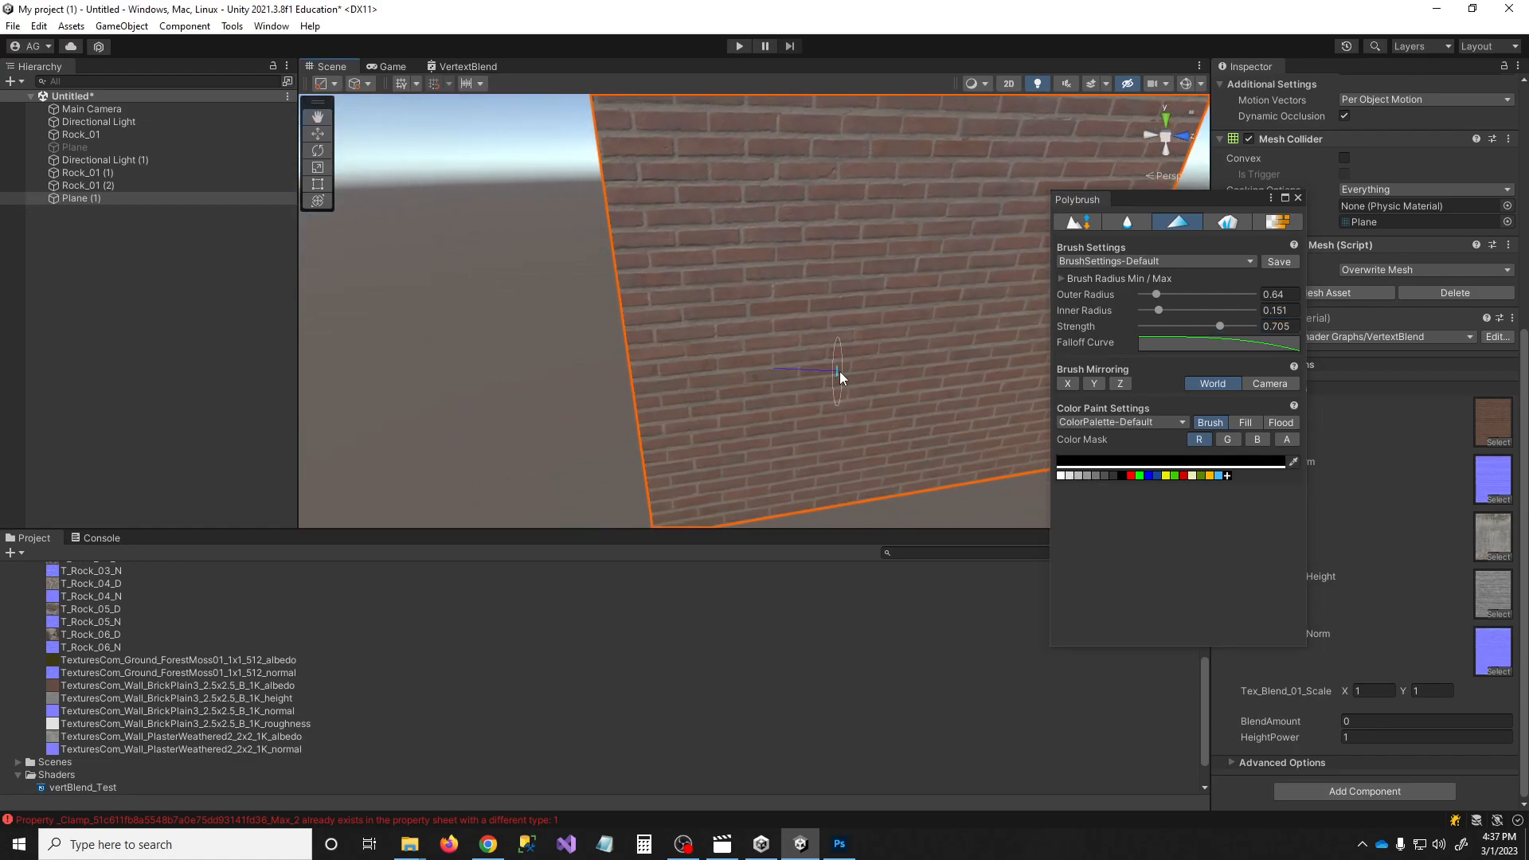
pyautogui.moveTo(1165, 296)
pyautogui.mouseDown()
pyautogui.moveTo(1194, 321)
pyautogui.moveTo(1266, 327)
pyautogui.mouseUp()
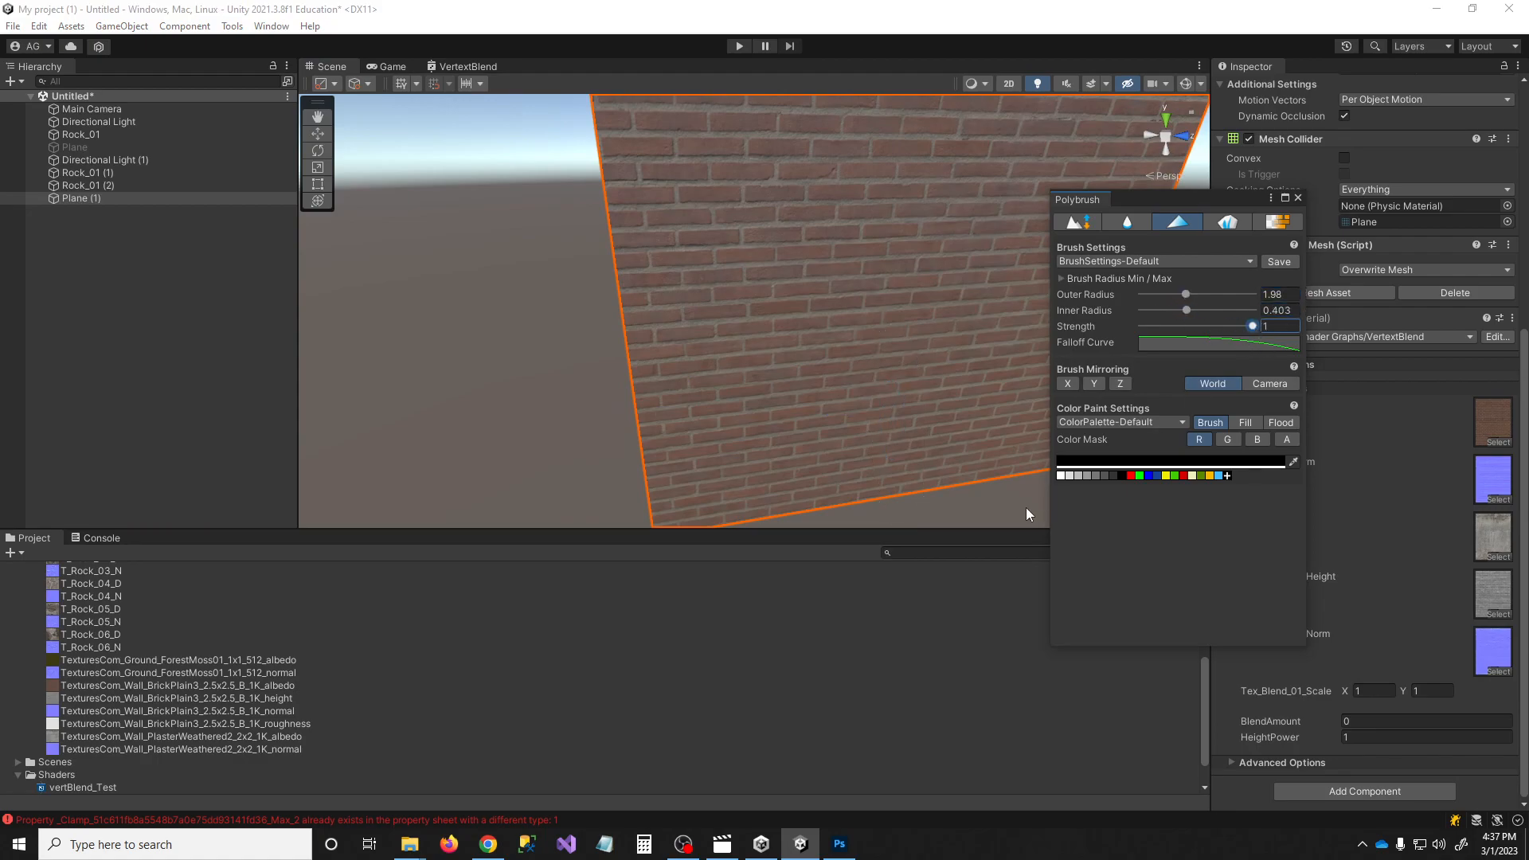
# Choose white as the paint color and reactivate vertex color painting on the brick plane
pyautogui.click(1060, 476)
pyautogui.keyDown('alt'); pyautogui.moveTo(763, 279); pyautogui.dragTo(607, 261); pyautogui.keyUp('alt')
pyautogui.moveTo(606, 261)
pyautogui.mouseDown(button='right')
pyautogui.moveTo(547, 223)
pyautogui.moveTo(714, 290)
pyautogui.moveTo(667, 264)
pyautogui.mouseUp(button='right')
pyautogui.press('w')
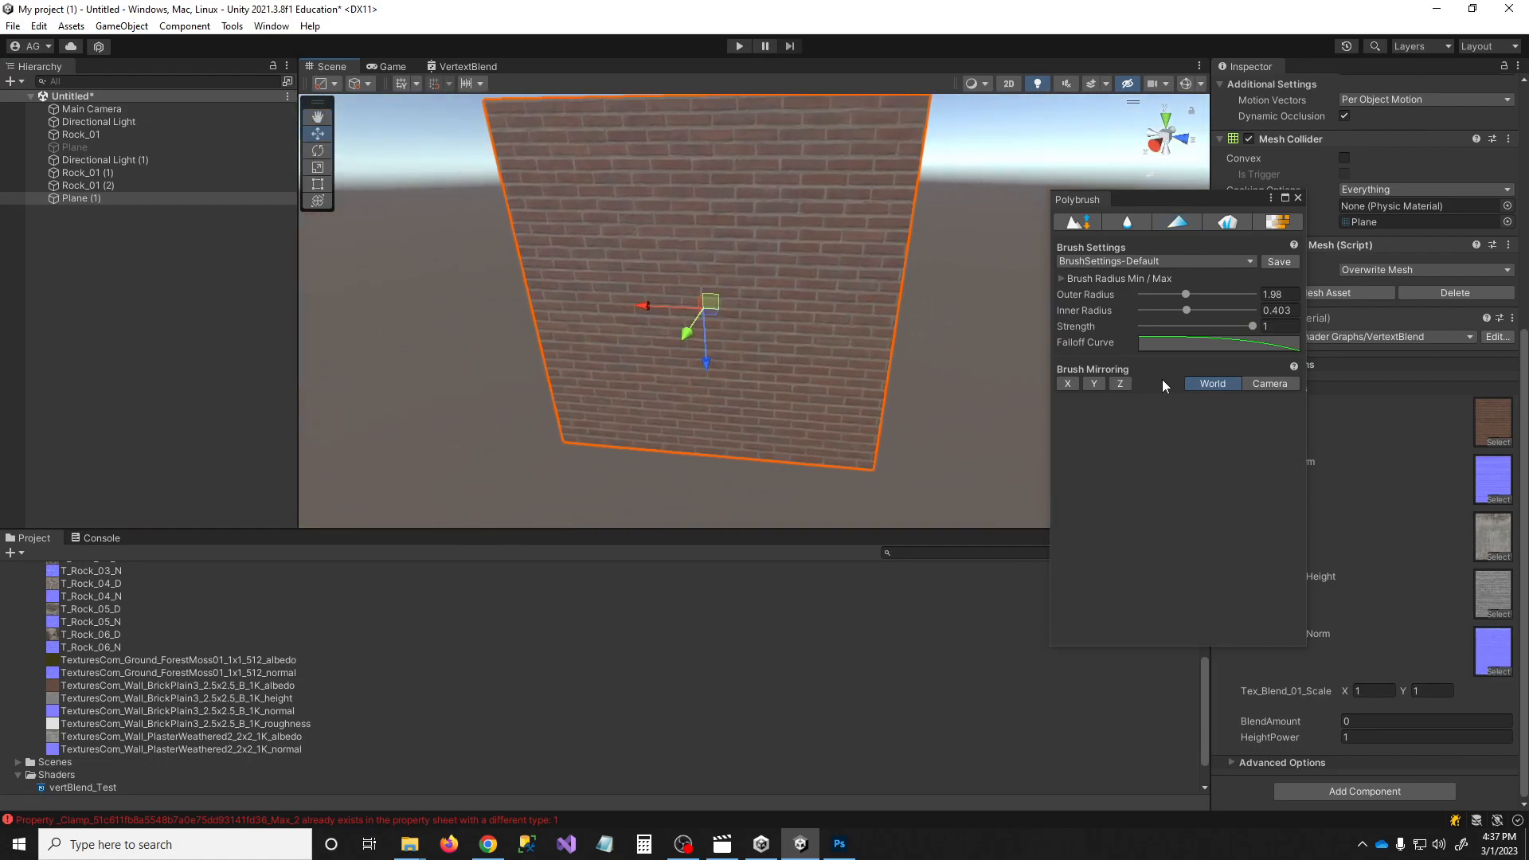
pyautogui.click(1177, 221)
pyautogui.moveTo(673, 379)
pyautogui.keyDown('alt'); pyautogui.mouseDown()
pyautogui.moveTo(717, 362)
pyautogui.moveTo(687, 348)
pyautogui.moveTo(717, 338)
pyautogui.moveTo(593, 312)
pyautogui.mouseUp(); pyautogui.keyUp('alt')
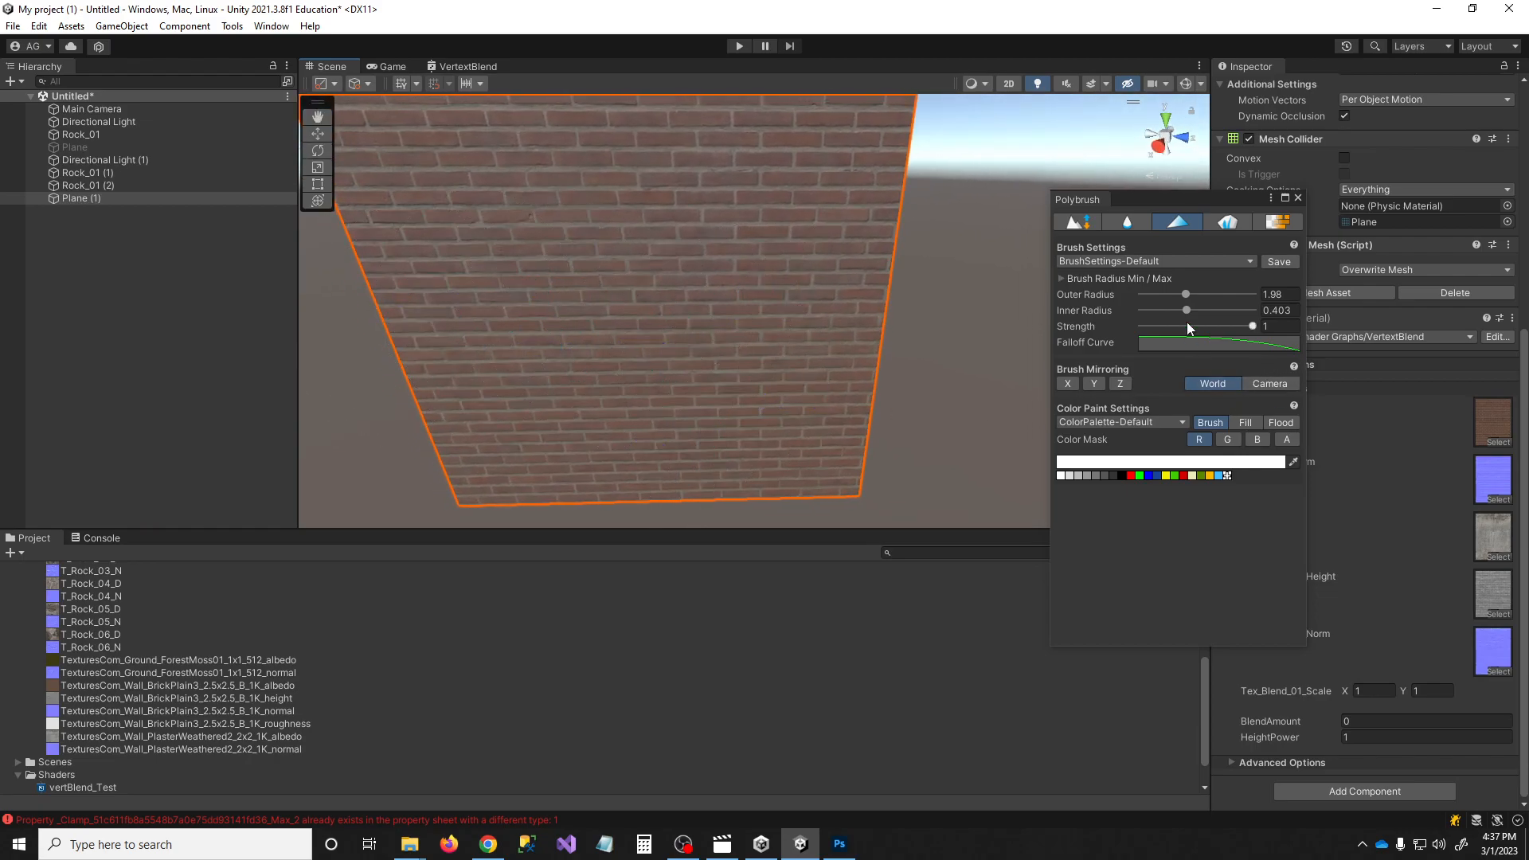
# Flood the plane's vertex colors with white, with the Brick material's BlendAmount at 1 and HeightPower at 2.13
pyautogui.click(1281, 423)
pyautogui.click(1122, 475)
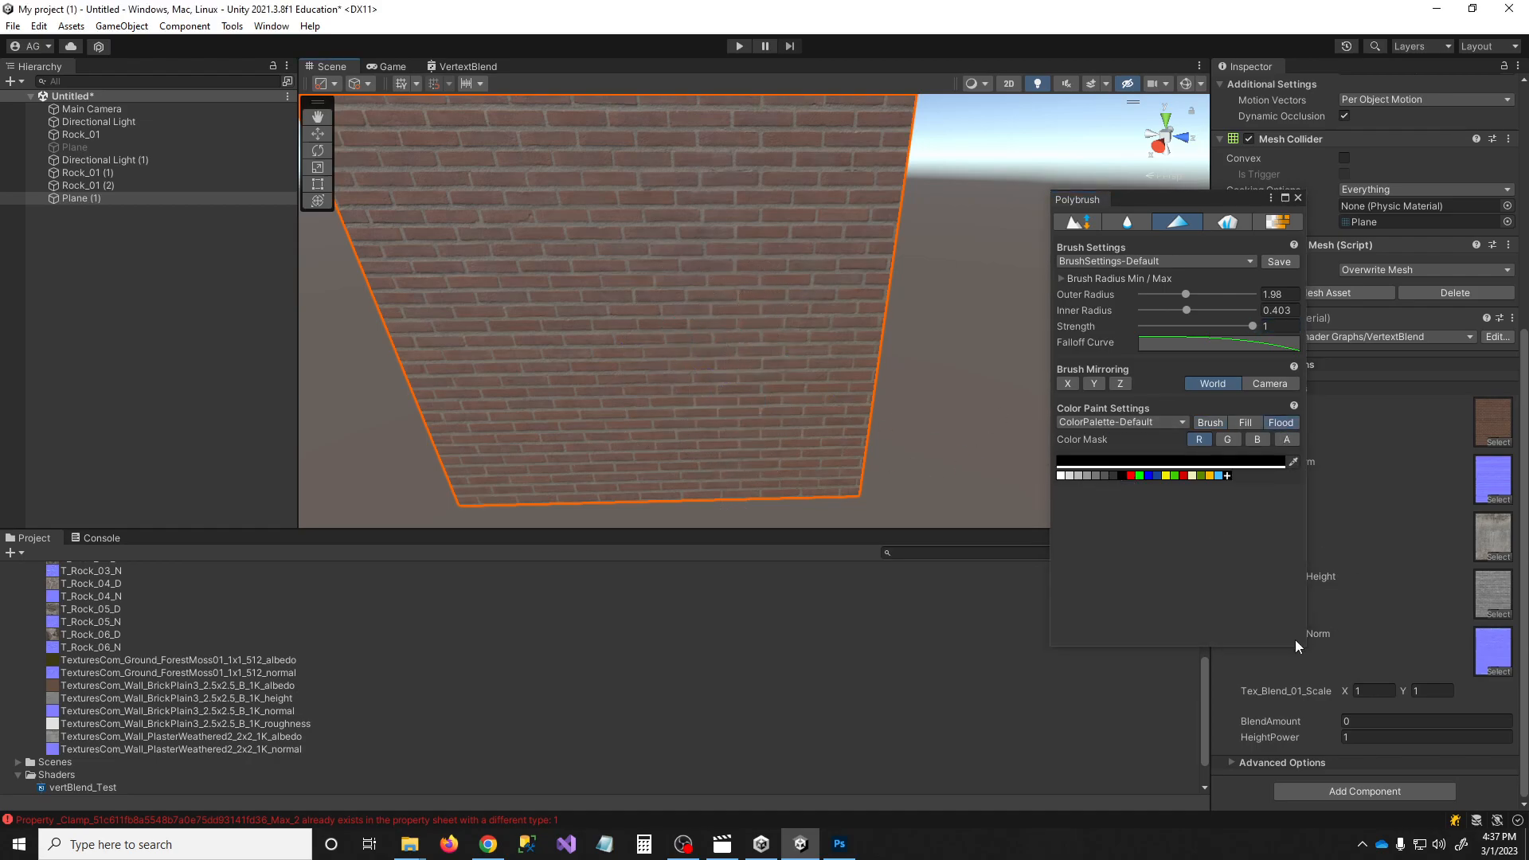
pyautogui.click(1324, 722)
pyautogui.write('1')
pyautogui.click(1062, 476)
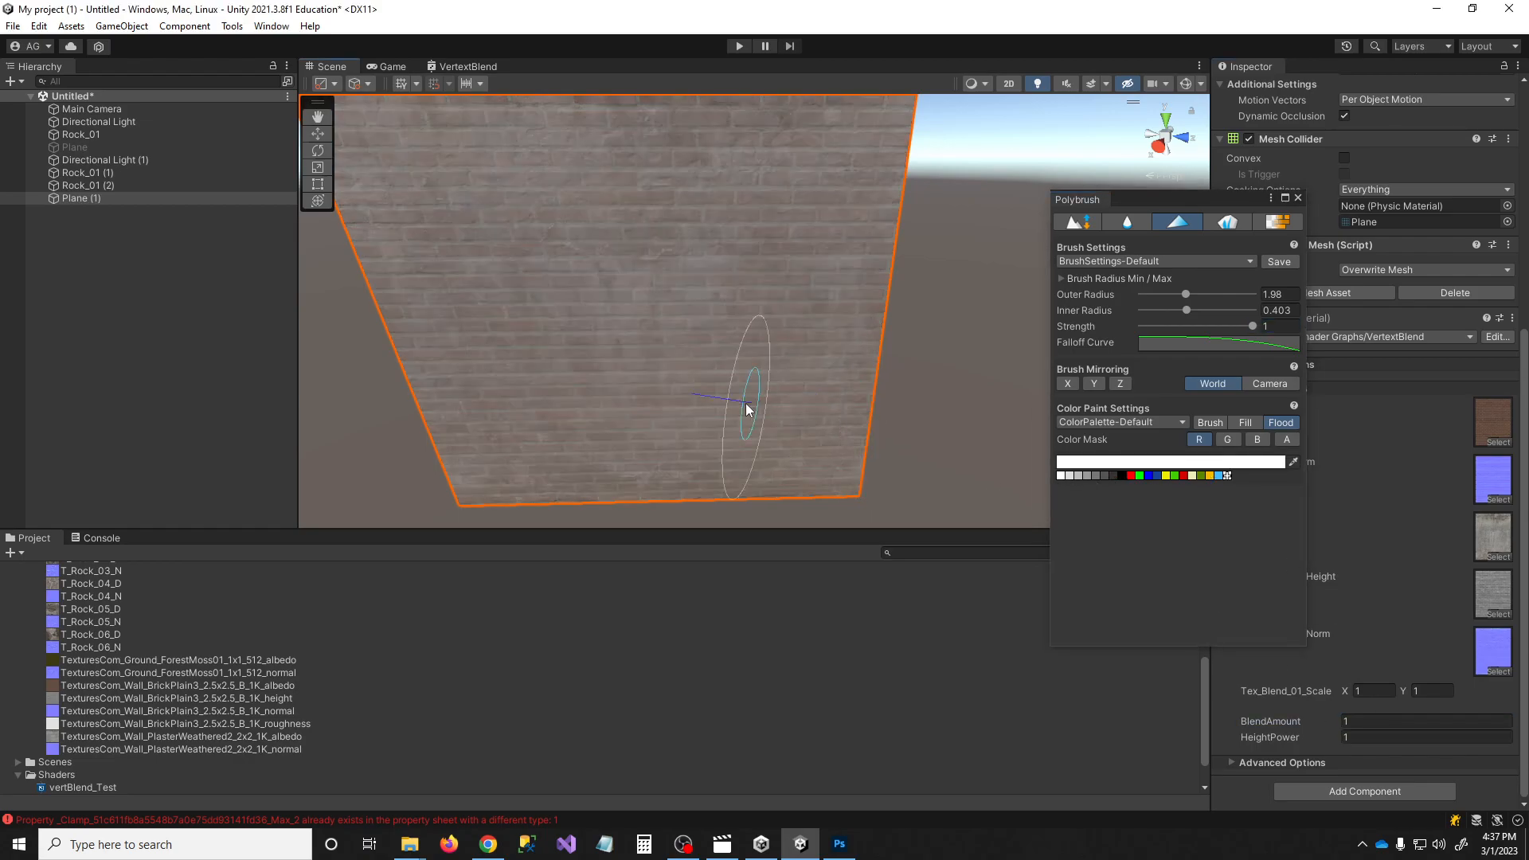
pyautogui.moveTo(1309, 741)
pyautogui.mouseDown()
pyautogui.moveTo(1384, 734)
pyautogui.moveTo(1338, 735)
pyautogui.mouseUp()
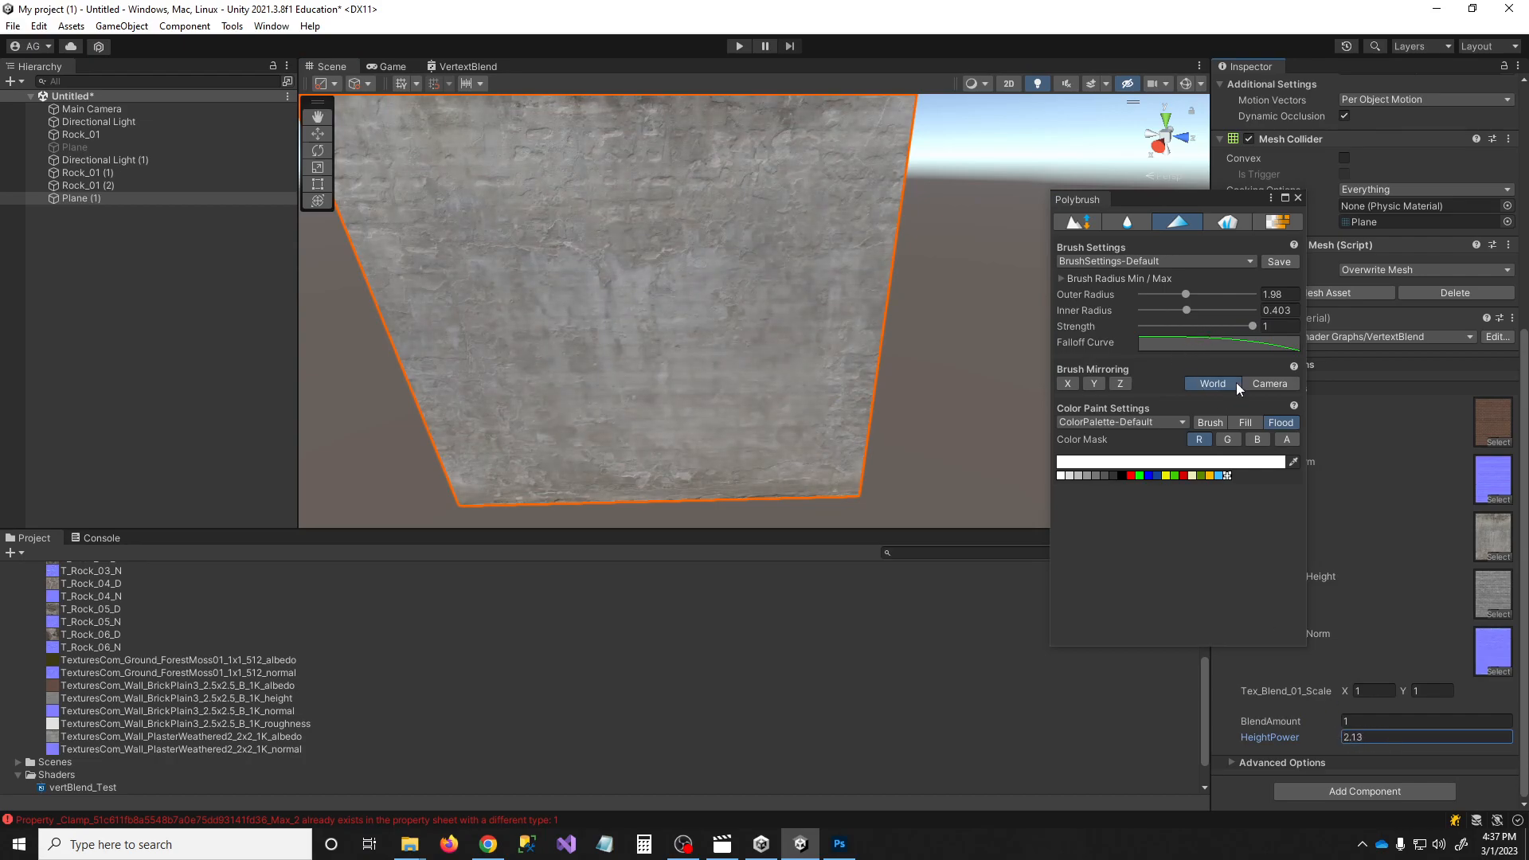
# Paint black vertex color over the upper and middle wall in Brush mode at strength 1 to reveal the brick
pyautogui.moveTo(1197, 326); pyautogui.dragTo(1253, 326)
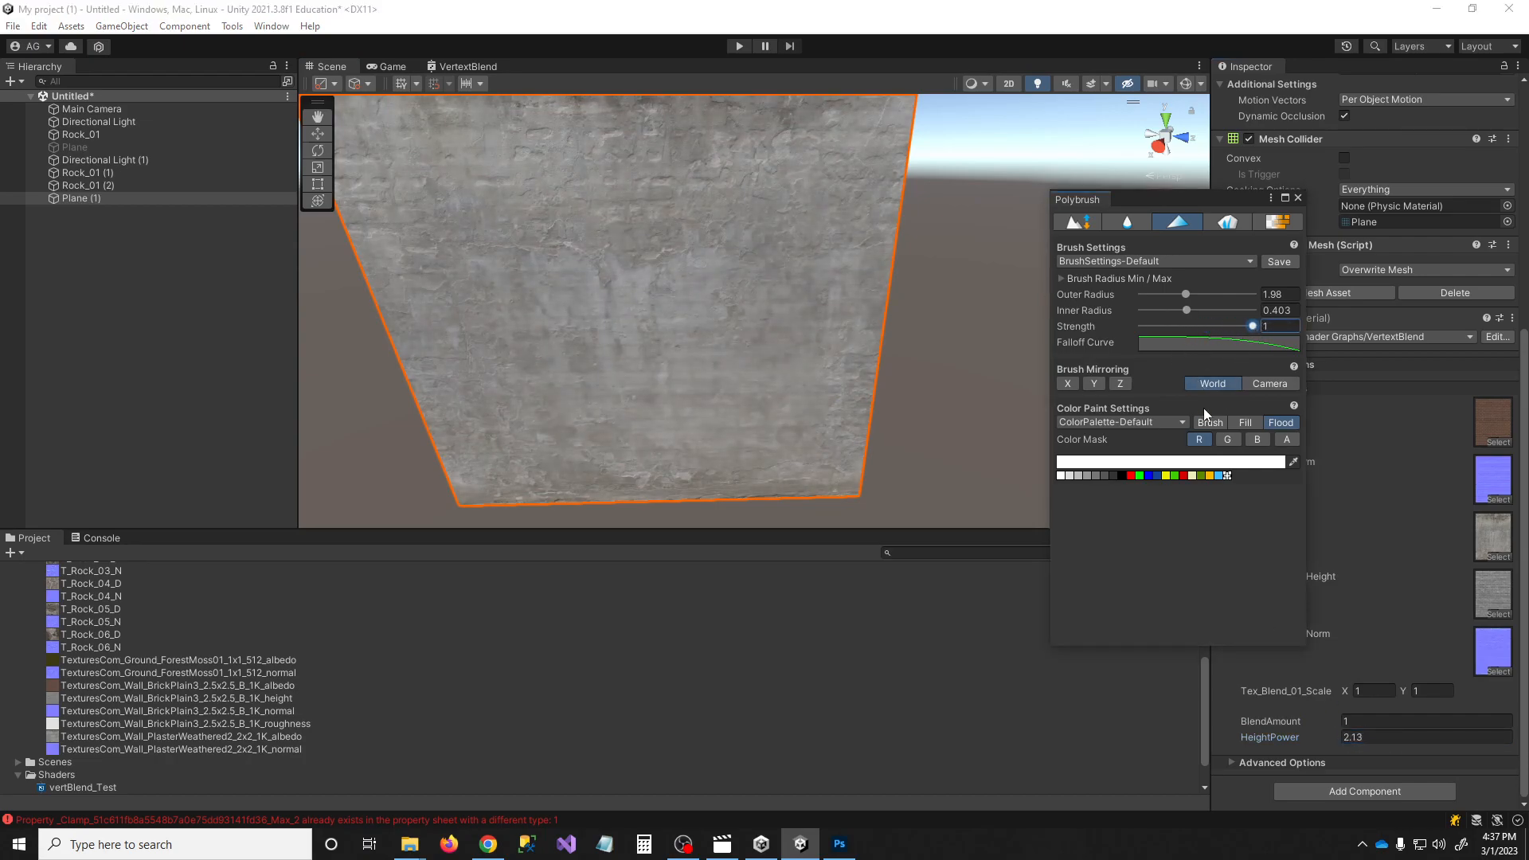
pyautogui.click(1208, 423)
pyautogui.moveTo(691, 246)
pyautogui.mouseDown(button='right')
pyautogui.moveTo(678, 242)
pyautogui.moveTo(693, 248)
pyautogui.mouseUp(button='right')
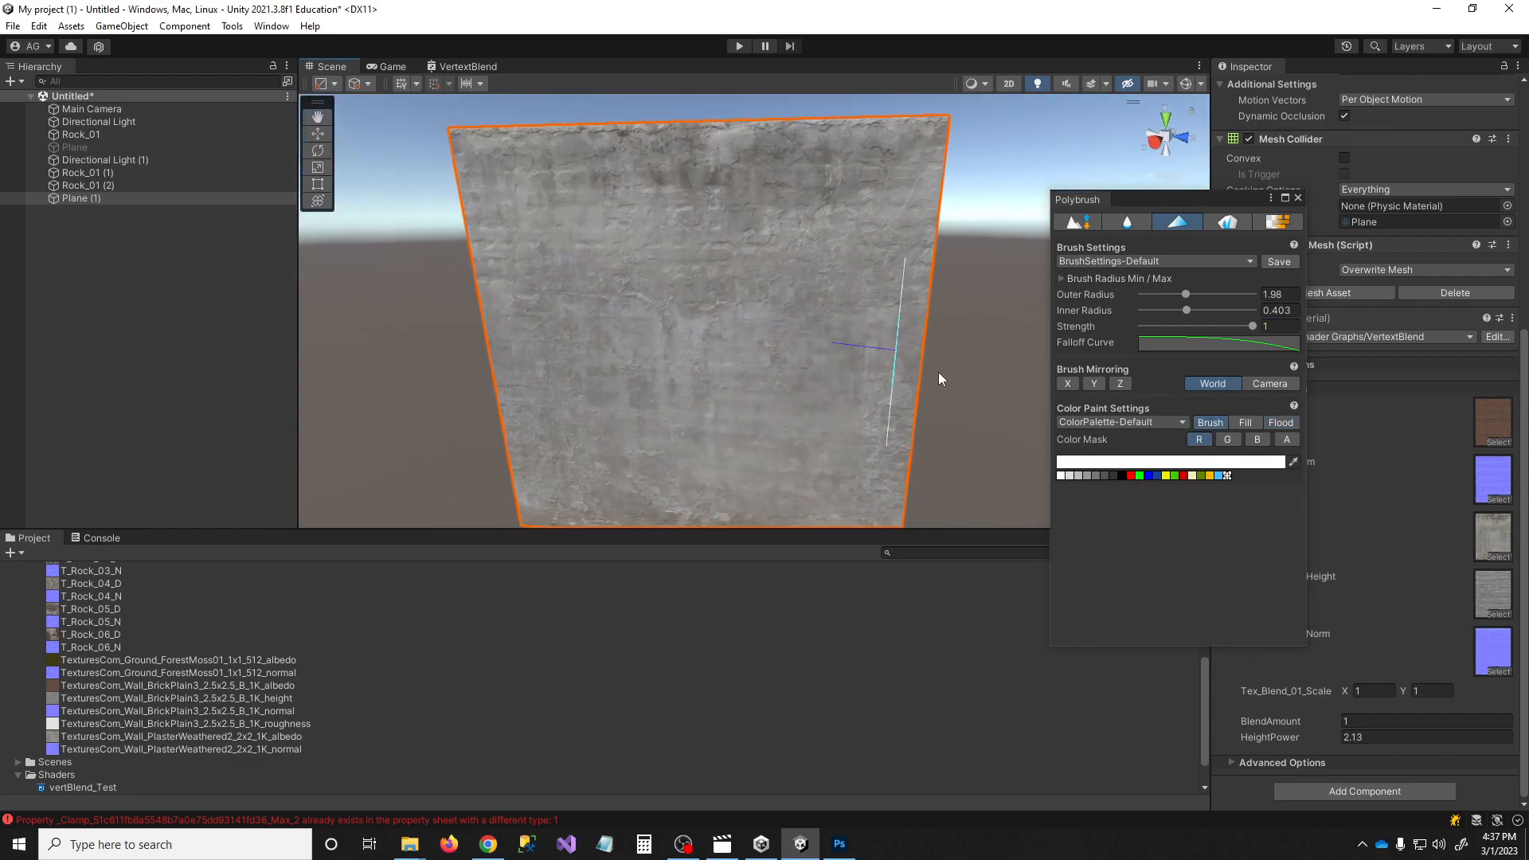
pyautogui.click(1121, 476)
pyautogui.scroll(1, 996, 403)
pyautogui.moveTo(820, 239)
pyautogui.mouseDown()
pyautogui.moveTo(733, 246)
pyautogui.moveTo(625, 154)
pyautogui.moveTo(778, 153)
pyautogui.moveTo(695, 356)
pyautogui.moveTo(817, 175)
pyautogui.moveTo(832, 187)
pyautogui.mouseUp()
pyautogui.moveTo(665, 287); pyautogui.dragTo(666, 318, button='right')
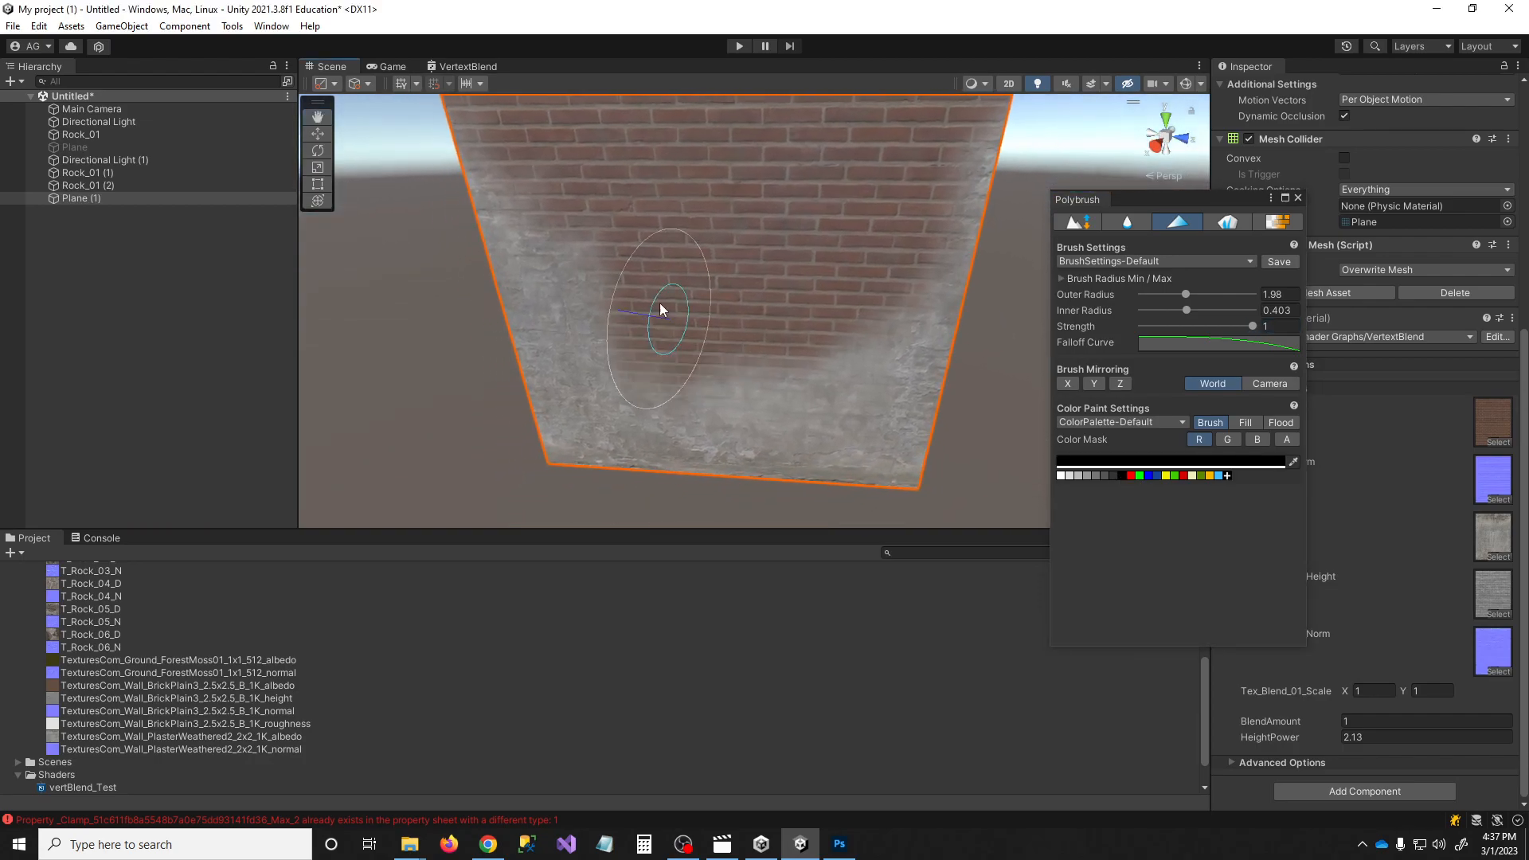
# Check the plane's mesh density in Shaded Wireframe mode and restore the Shaded view
pyautogui.click(1036, 86)
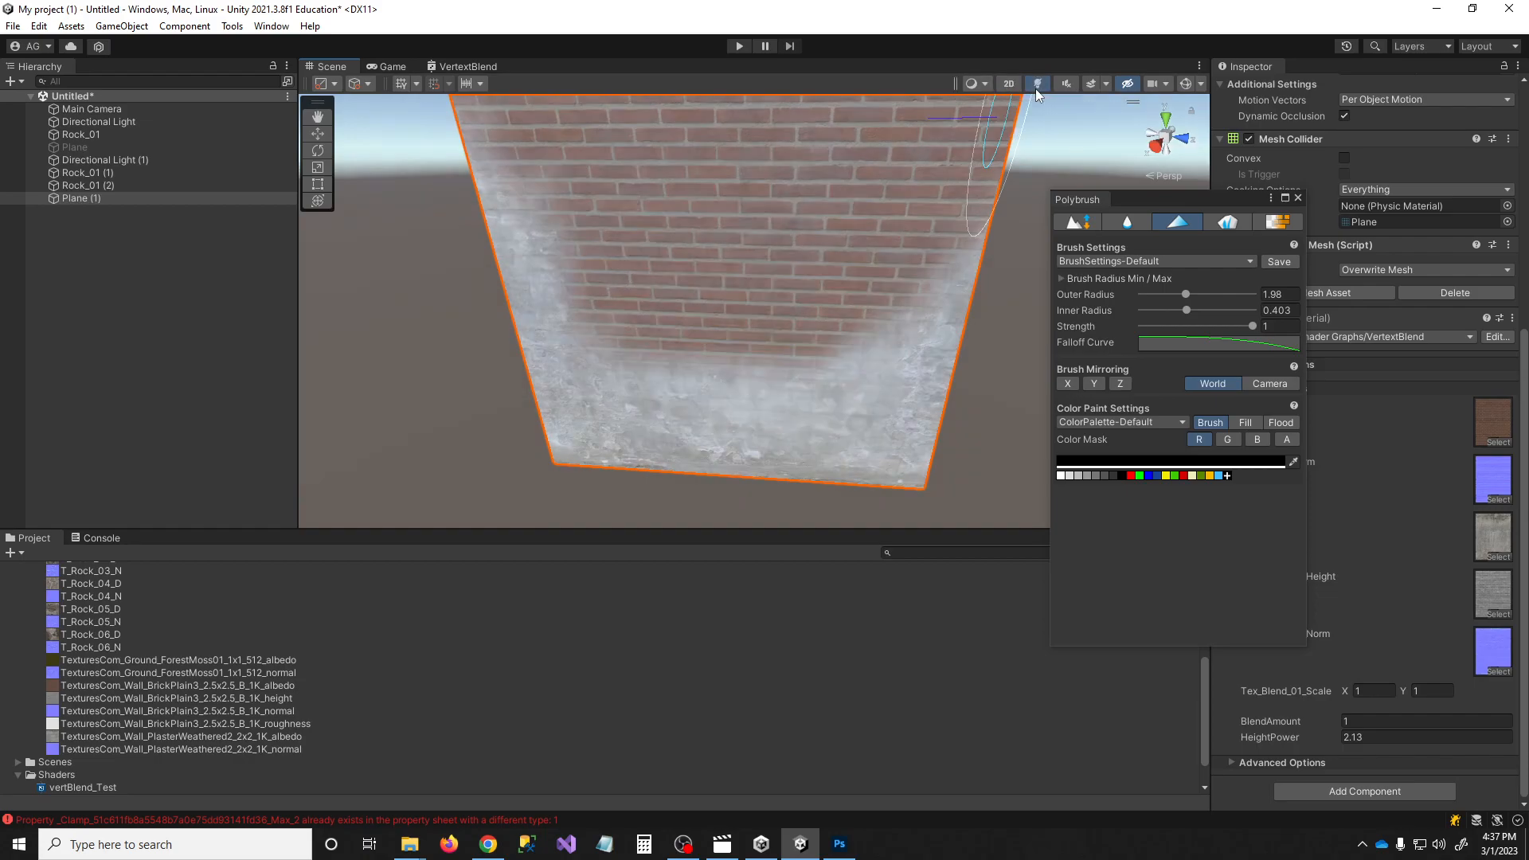
pyautogui.click(1036, 85)
pyautogui.click(985, 86)
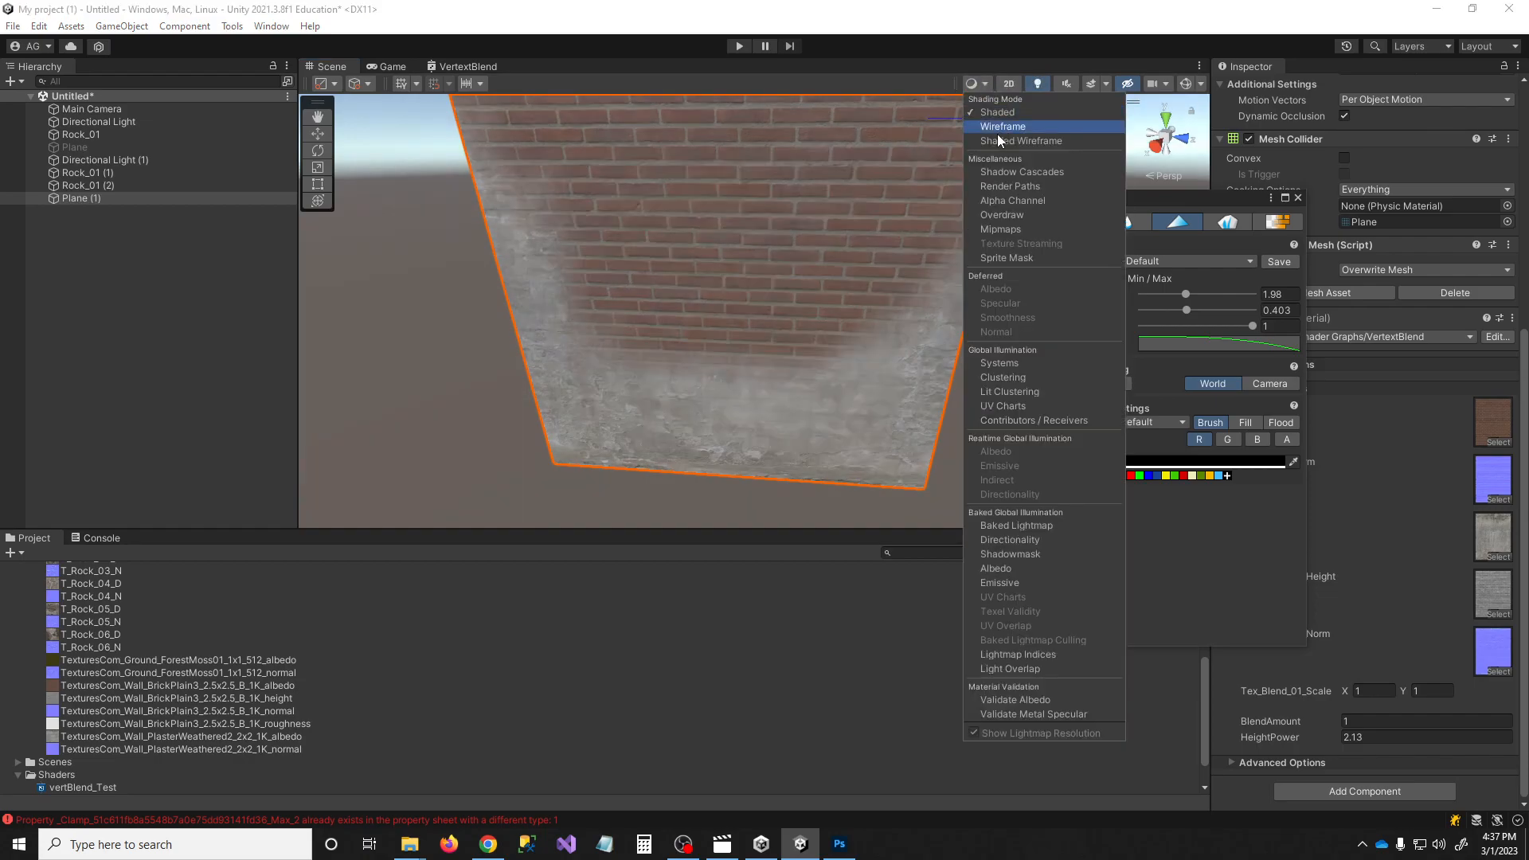
pyautogui.click(1001, 142)
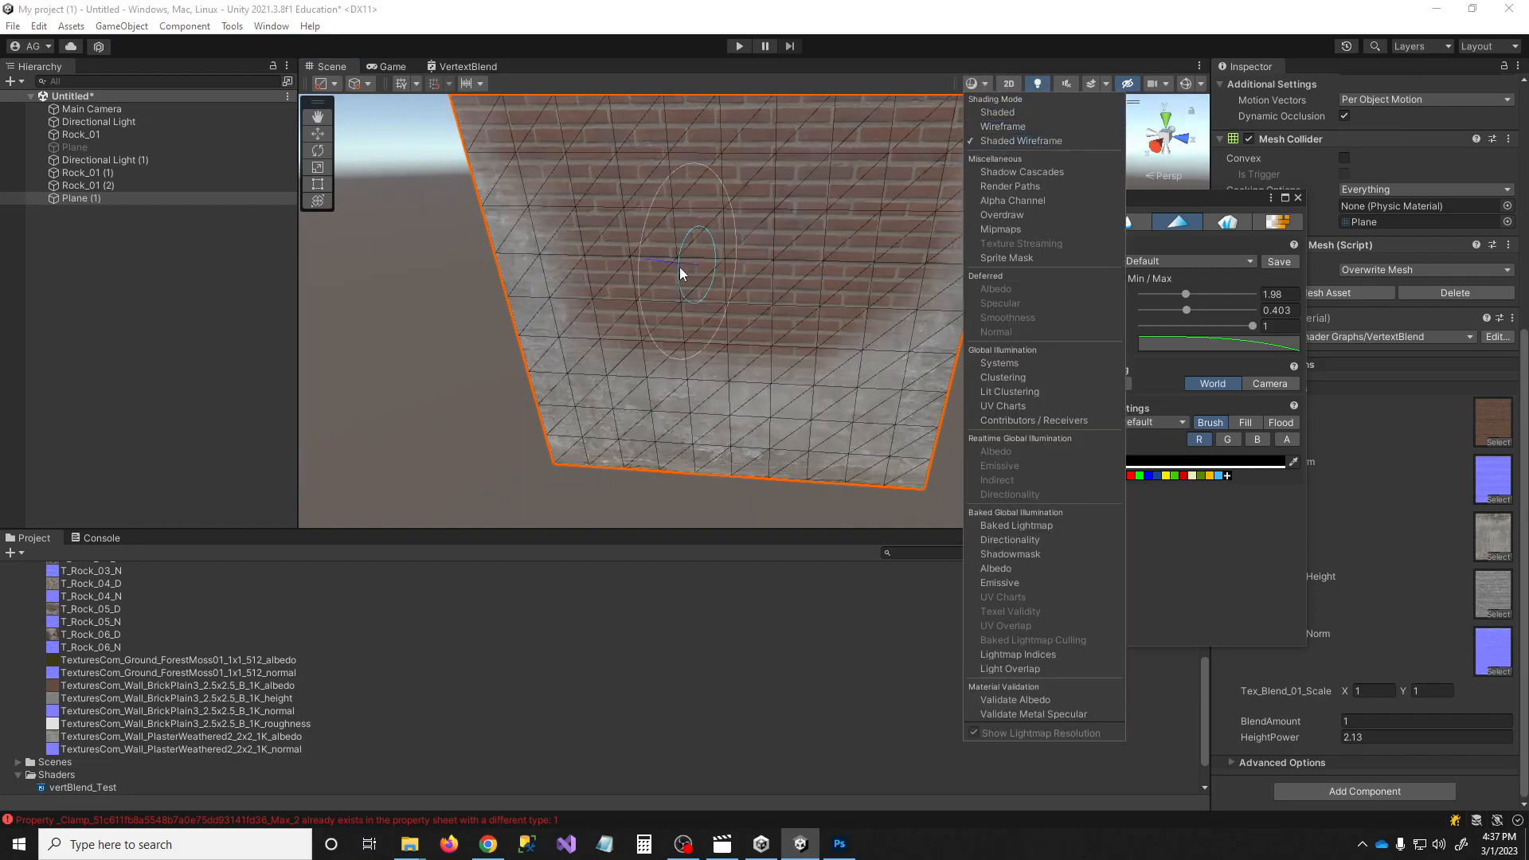
pyautogui.click(989, 118)
# Paint more black across the lower part of the wall, reducing the brush's outer radius to 0.9
pyautogui.keyDown('alt'); pyautogui.moveTo(676, 242); pyautogui.dragTo(661, 334); pyautogui.keyUp('alt')
pyautogui.moveTo(664, 374)
pyautogui.mouseDown()
pyautogui.moveTo(659, 394)
pyautogui.moveTo(850, 311)
pyautogui.moveTo(597, 382)
pyautogui.mouseUp()
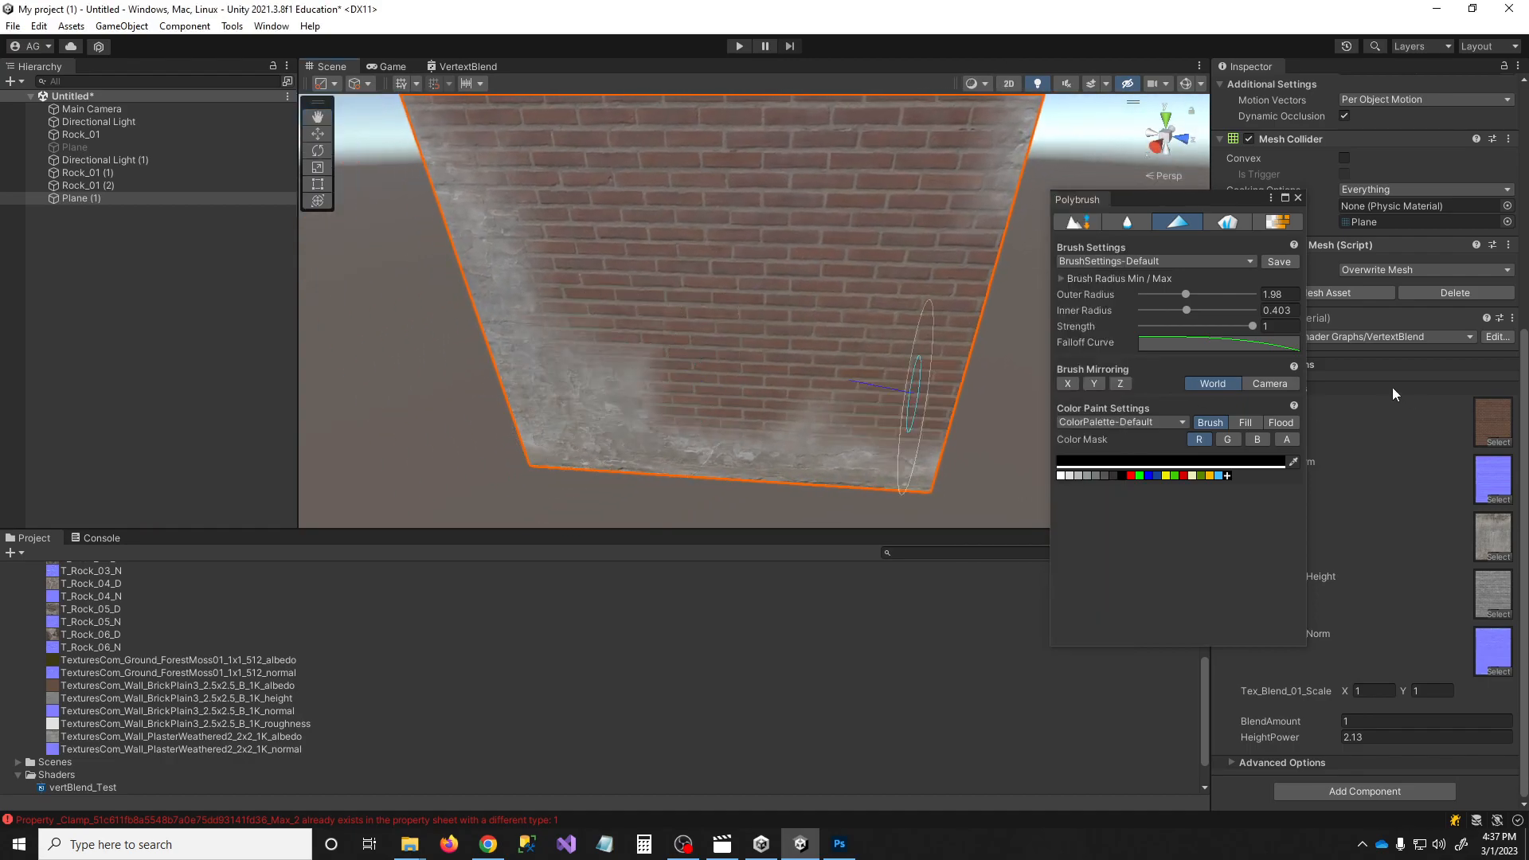
pyautogui.moveTo(1185, 296); pyautogui.dragTo(1162, 294)
pyautogui.moveTo(661, 382)
pyautogui.mouseDown()
pyautogui.moveTo(625, 417)
pyautogui.moveTo(557, 387)
pyautogui.moveTo(548, 430)
pyautogui.moveTo(546, 409)
pyautogui.moveTo(625, 375)
pyautogui.moveTo(788, 369)
pyautogui.moveTo(915, 438)
pyautogui.moveTo(781, 437)
pyautogui.moveTo(763, 401)
pyautogui.mouseUp()
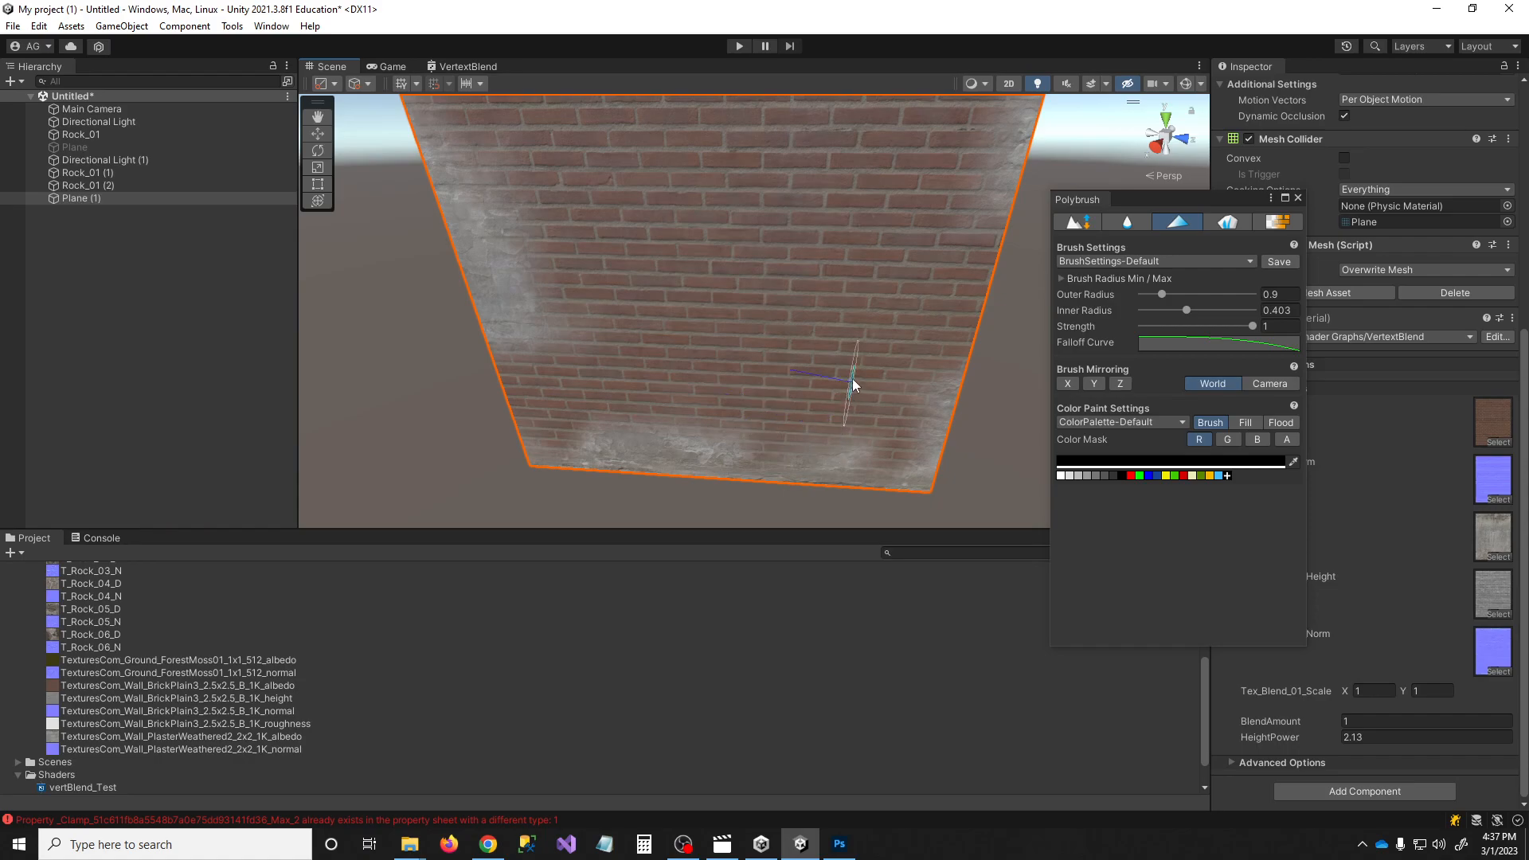
pyautogui.keyDown('alt'); pyautogui.moveTo(968, 199); pyautogui.dragTo(927, 171); pyautogui.keyUp('alt')
pyautogui.keyDown('alt'); pyautogui.moveTo(760, 174); pyautogui.dragTo(637, 318); pyautogui.keyUp('alt')
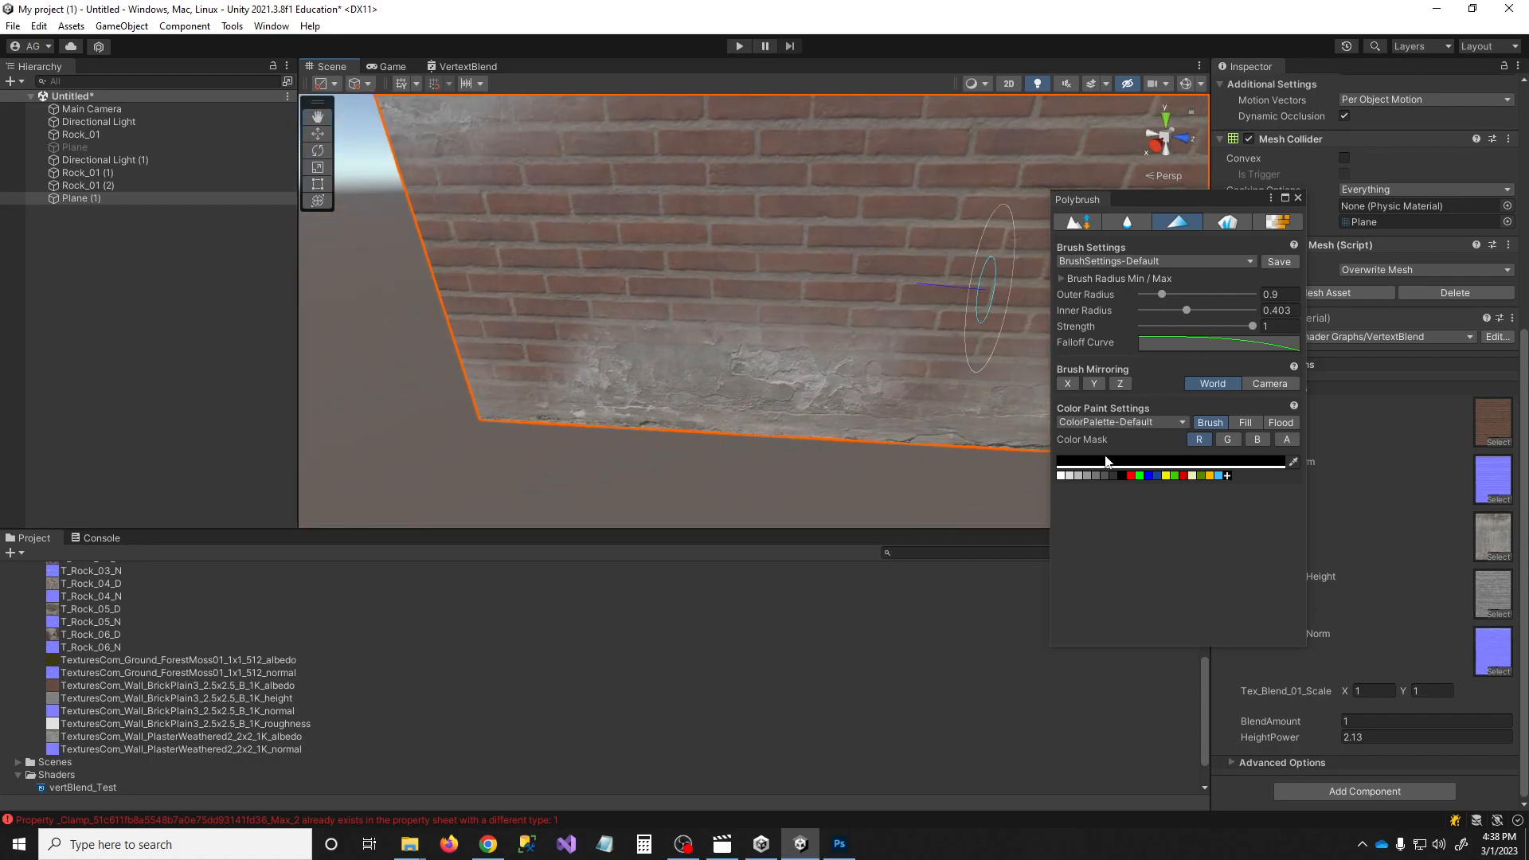
# Paint white vertex color in streaks over the lower, side and middle areas of the wall to bring back plaster
pyautogui.click(1061, 476)
pyautogui.click(1061, 475)
pyautogui.moveTo(741, 295)
pyautogui.mouseDown()
pyautogui.moveTo(881, 257)
pyautogui.moveTo(731, 288)
pyautogui.moveTo(850, 297)
pyautogui.moveTo(748, 306)
pyautogui.mouseUp()
pyautogui.moveTo(628, 318); pyautogui.dragTo(599, 259)
pyautogui.moveTo(637, 278)
pyautogui.keyDown('alt'); pyautogui.mouseDown()
pyautogui.moveTo(899, 326)
pyautogui.moveTo(717, 314)
pyautogui.mouseUp(); pyautogui.keyUp('alt')
pyautogui.moveTo(707, 286)
pyautogui.mouseDown()
pyautogui.moveTo(723, 331)
pyautogui.moveTo(850, 194)
pyautogui.mouseUp()
pyautogui.keyDown('alt'); pyautogui.moveTo(828, 278); pyautogui.dragTo(916, 314); pyautogui.keyUp('alt')
pyautogui.moveTo(868, 320)
pyautogui.mouseDown()
pyautogui.moveTo(857, 330)
pyautogui.moveTo(906, 339)
pyautogui.mouseUp()
pyautogui.moveTo(822, 296); pyautogui.dragTo(845, 242)
pyautogui.keyDown('alt'); pyautogui.moveTo(888, 320); pyautogui.dragTo(693, 246); pyautogui.keyUp('alt')
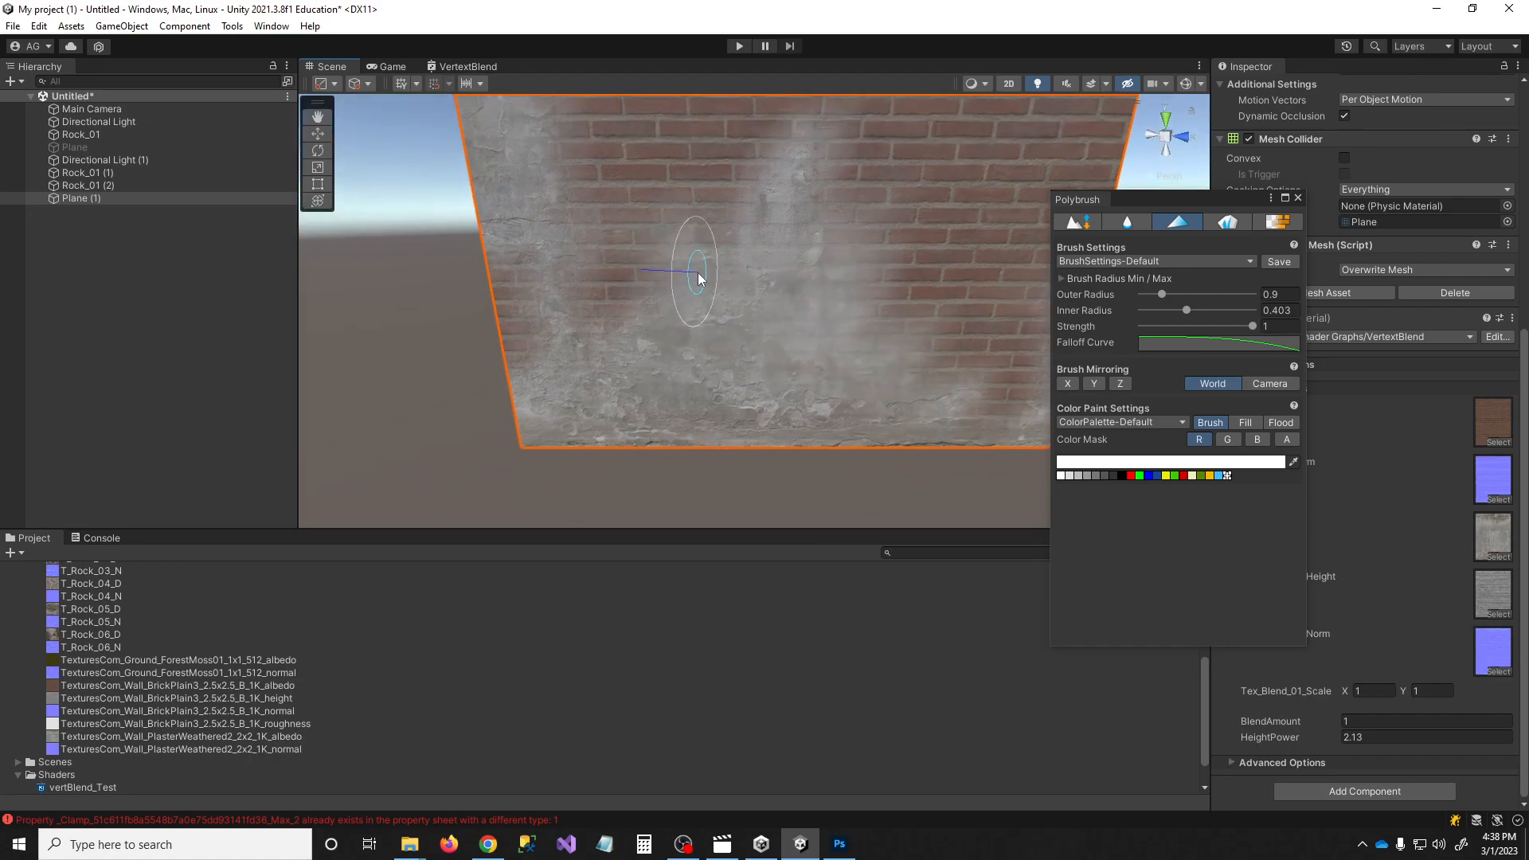
# Close Polybrush and set the Brick material's BlendAmount to 2.28 and HeightPower to 1.99
pyautogui.click(1298, 197)
pyautogui.moveTo(1293, 724)
pyautogui.mouseDown()
pyautogui.moveTo(1393, 720)
pyautogui.moveTo(1335, 715)
pyautogui.moveTo(1402, 738)
pyautogui.moveTo(1305, 740)
pyautogui.mouseUp()
pyautogui.moveTo(962, 263); pyautogui.dragTo(1043, 335, button='right')
pyautogui.press('w')
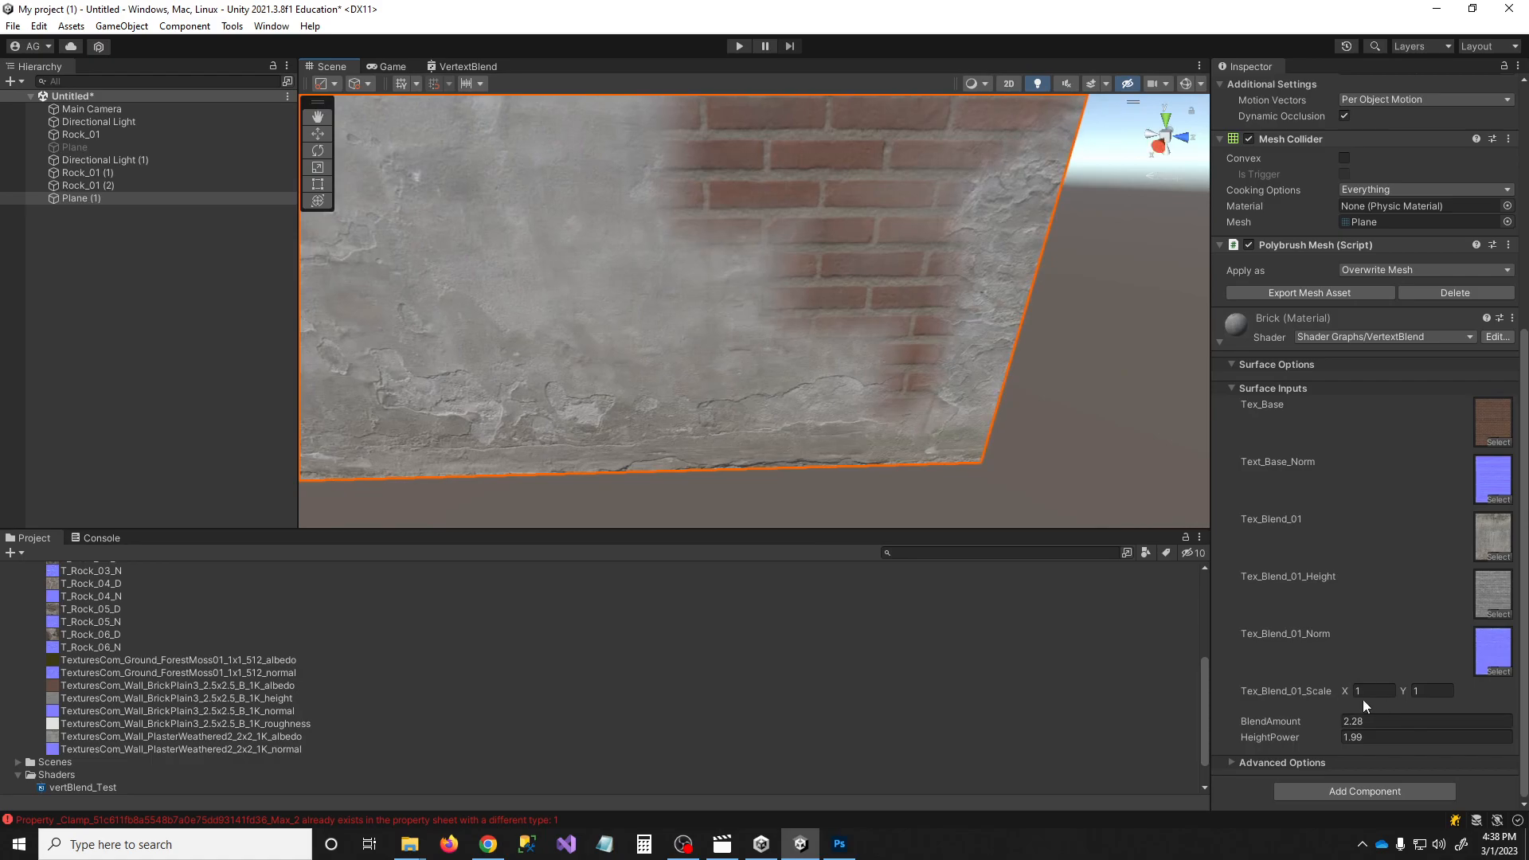
# Try a Tex_Blend_01_Scale of 2 by 2 on the Brick material and set it back to 1 by 1
pyautogui.click(1371, 692)
pyautogui.write('2')
pyautogui.click(1420, 695)
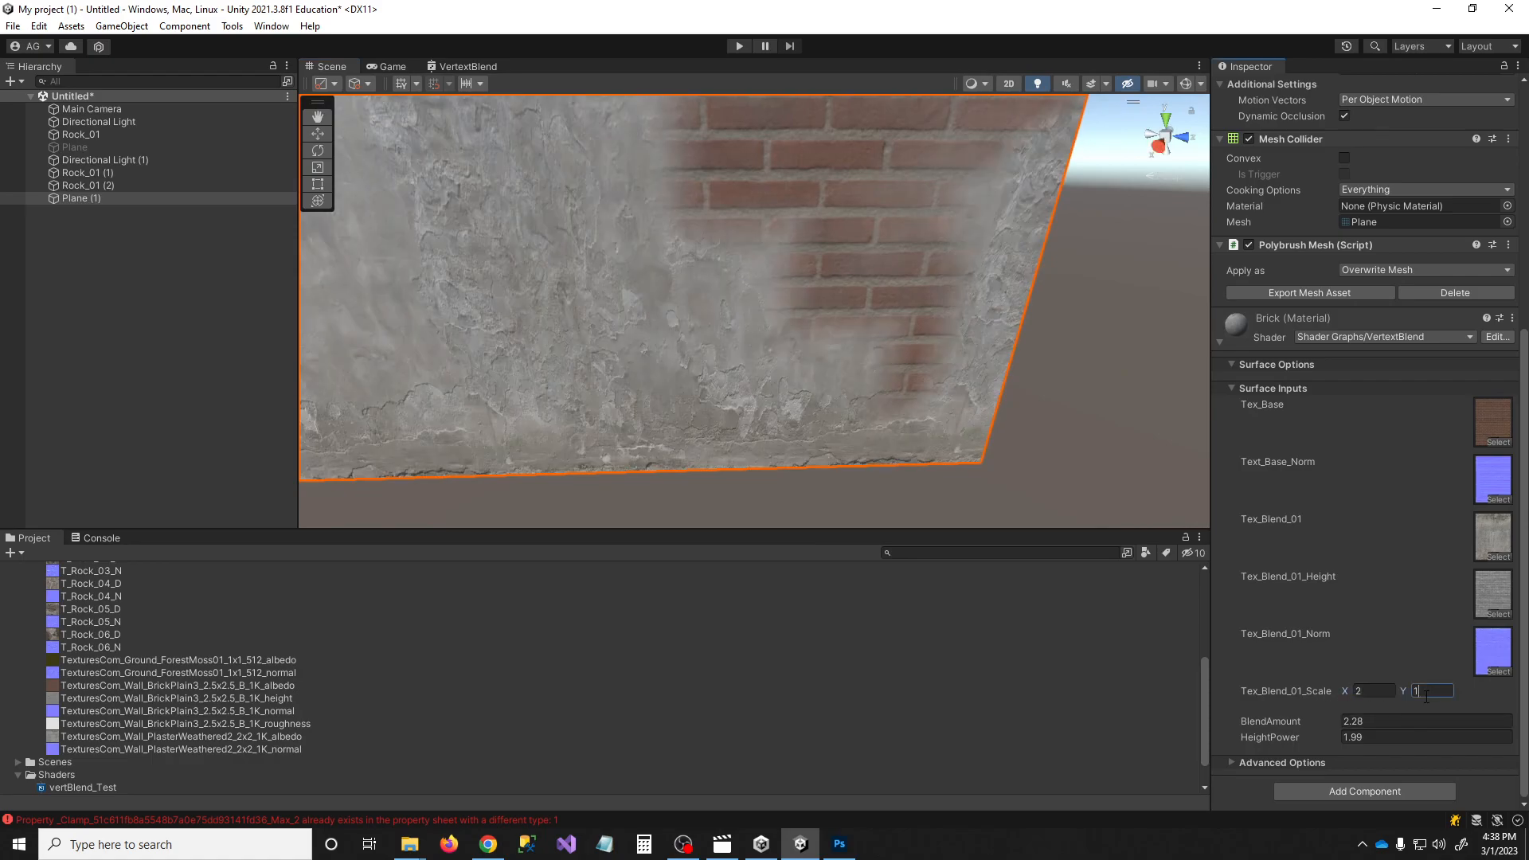
pyautogui.write('2')
pyautogui.click(1371, 691)
pyautogui.write('1')
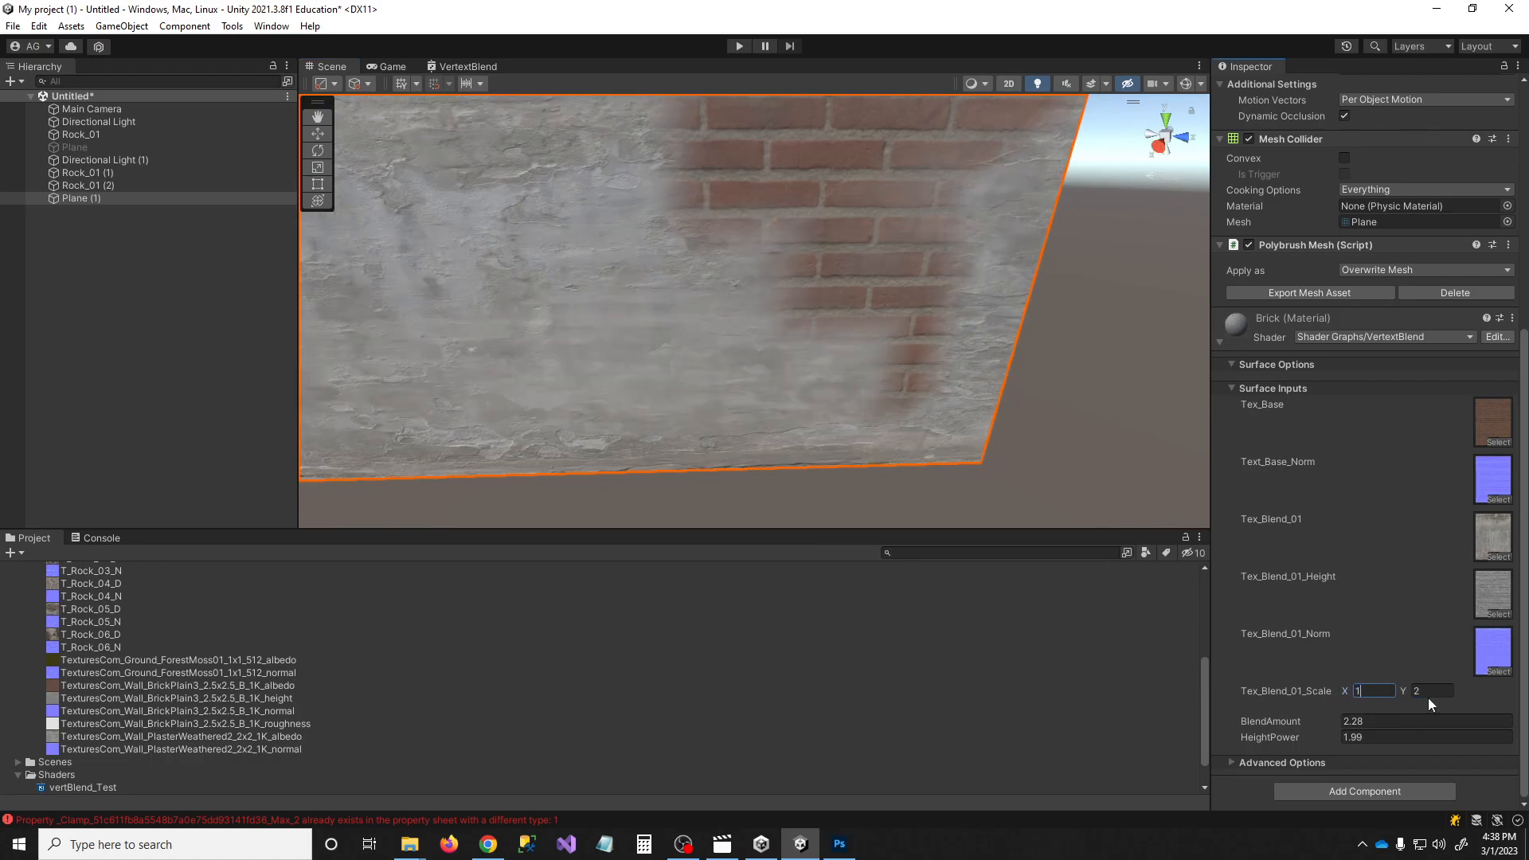
pyautogui.click(1425, 692)
pyautogui.write('1')
pyautogui.moveTo(928, 397); pyautogui.dragTo(913, 389, button='right')
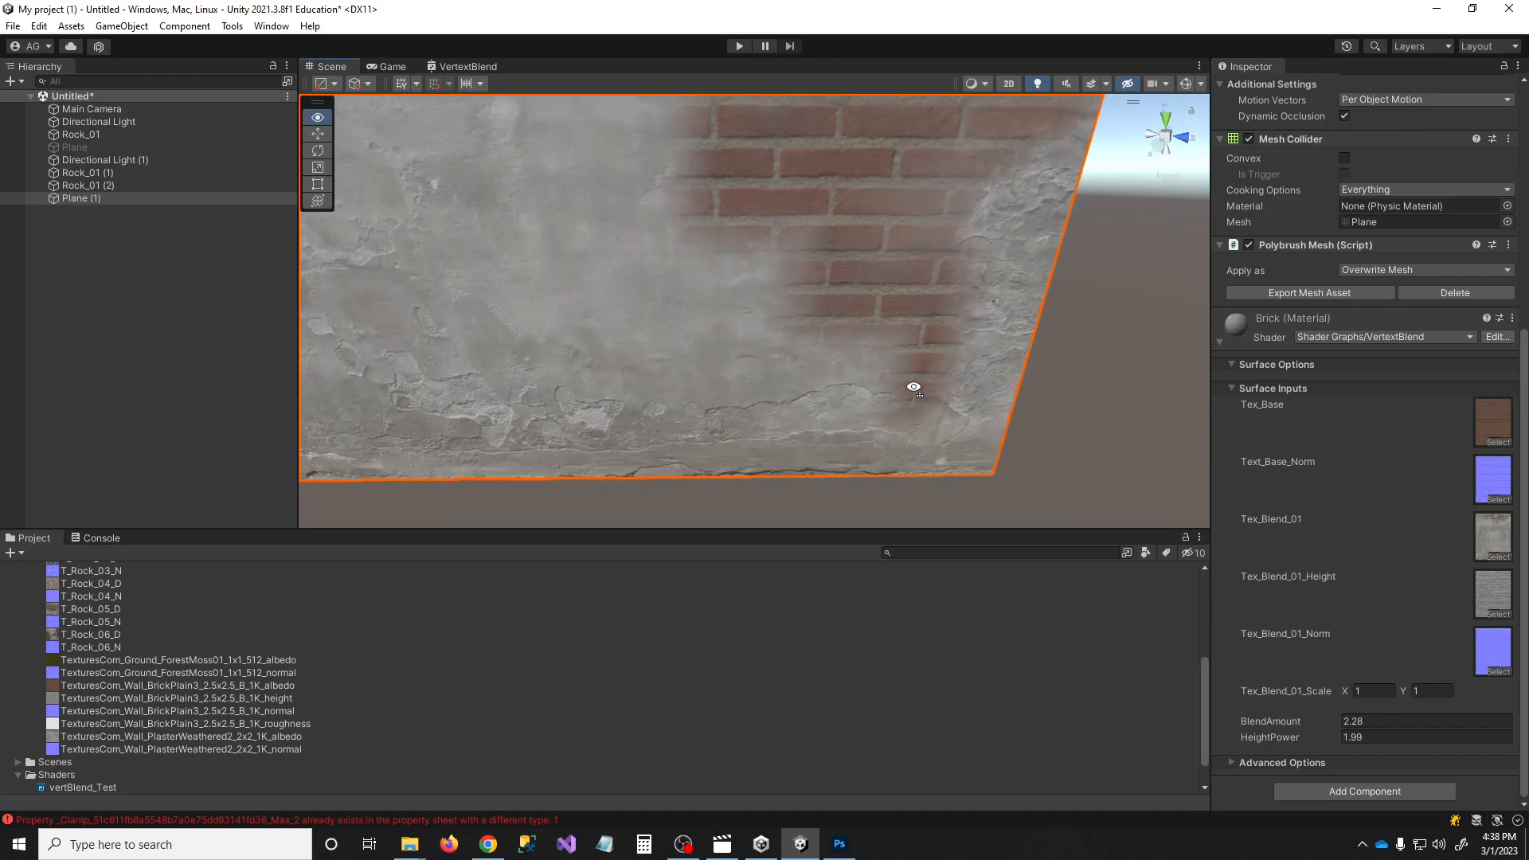
# Locate the Brick material's height texture in the project, view the image at full size and close the viewer
pyautogui.click(1492, 591)
pyautogui.doubleClick(239, 698)
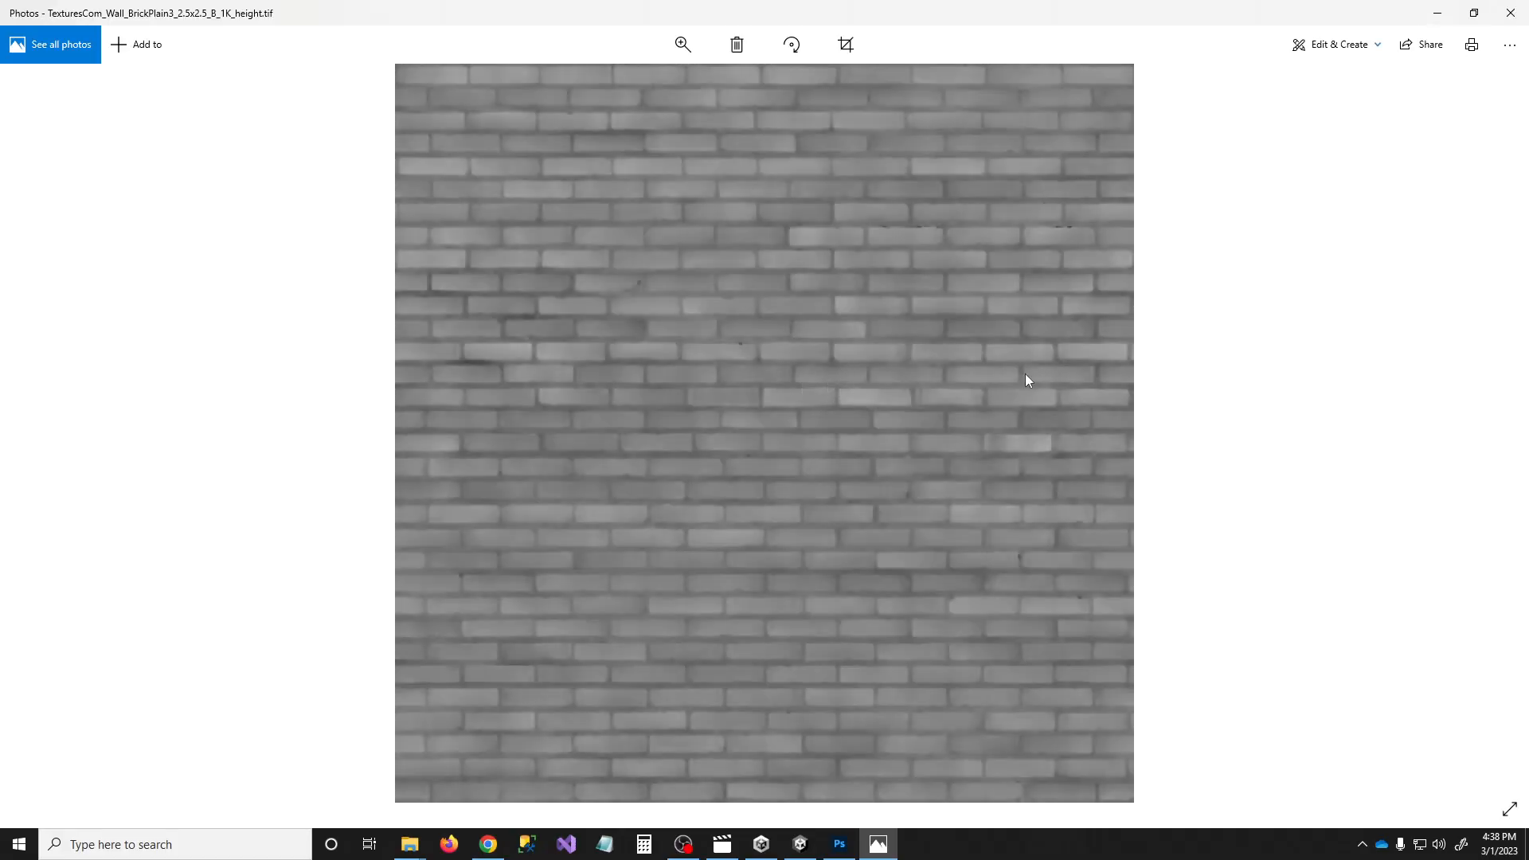
pyautogui.click(1507, 18)
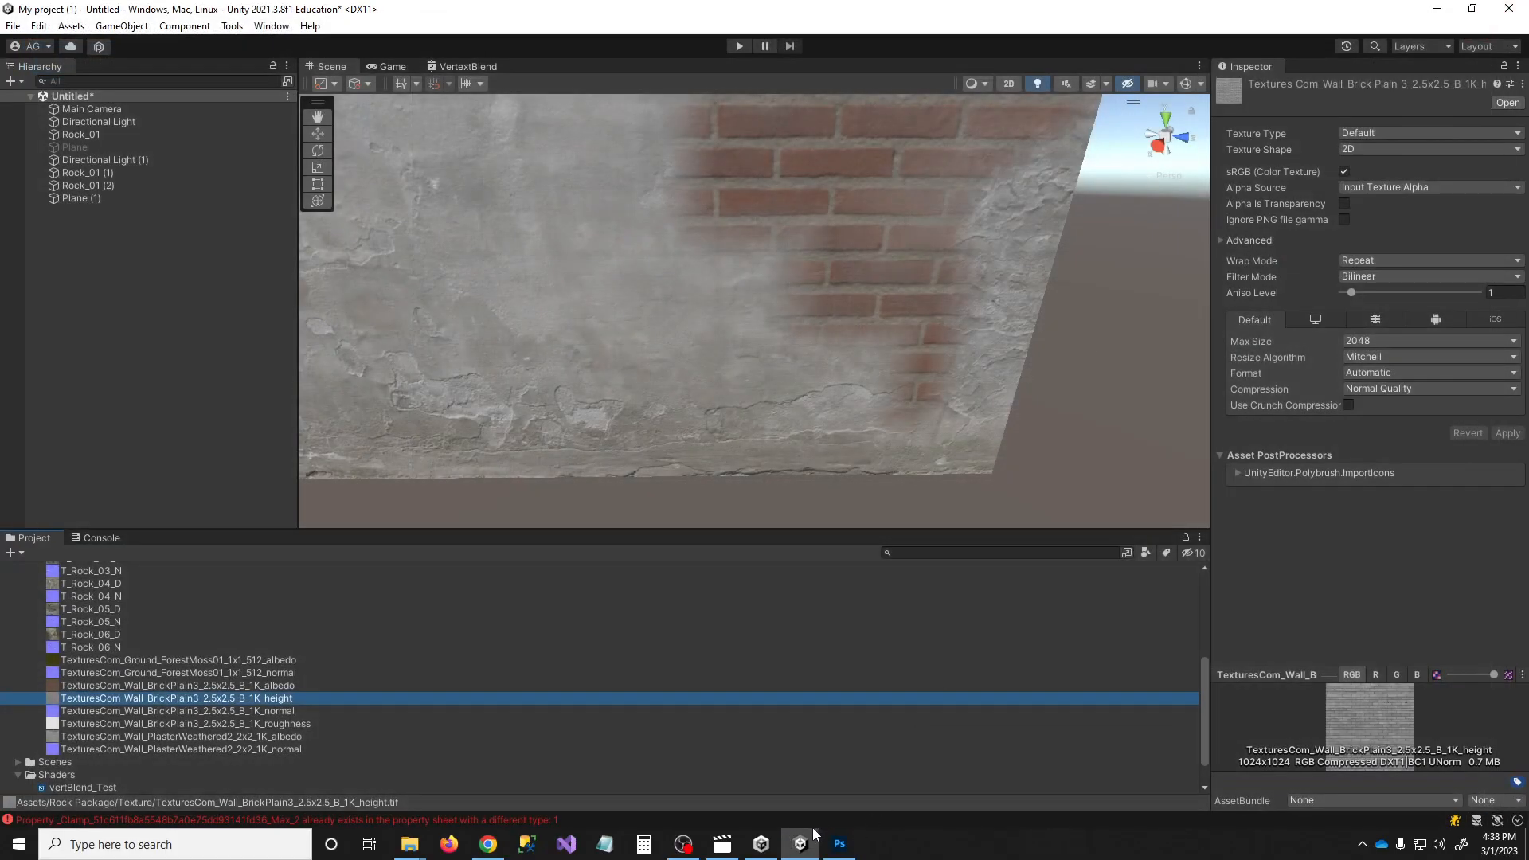
# Switch to Photoshop and open TexturesCom_Wall_BrickPlain3_2.5x2.5_B_1K_height.tif from the Rock Package's Texture folder
pyautogui.click(488, 845)
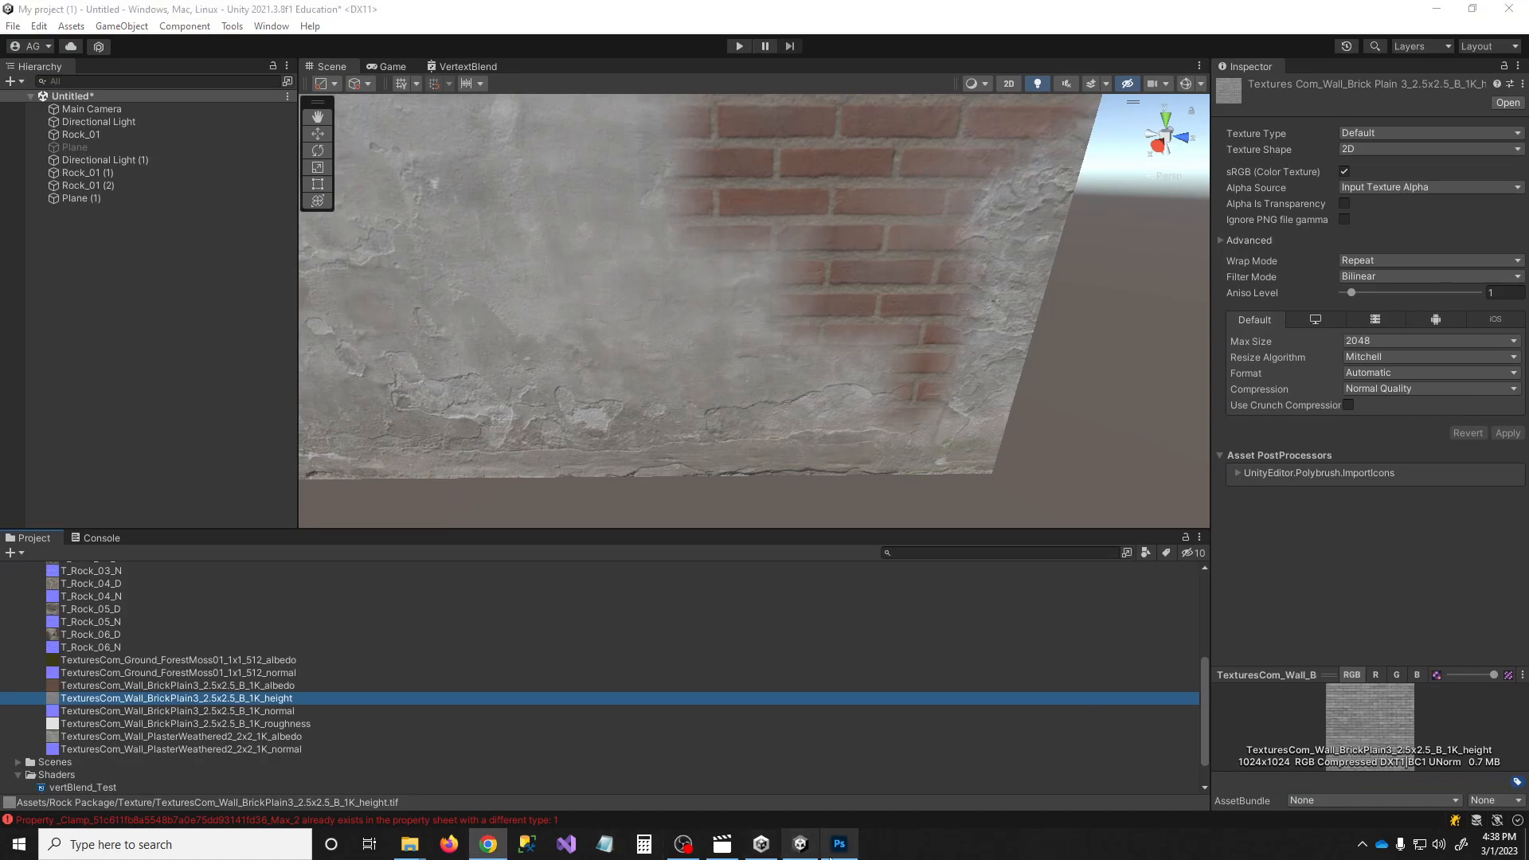
pyautogui.click(840, 844)
pyautogui.hotkey('ctrl', 'o')
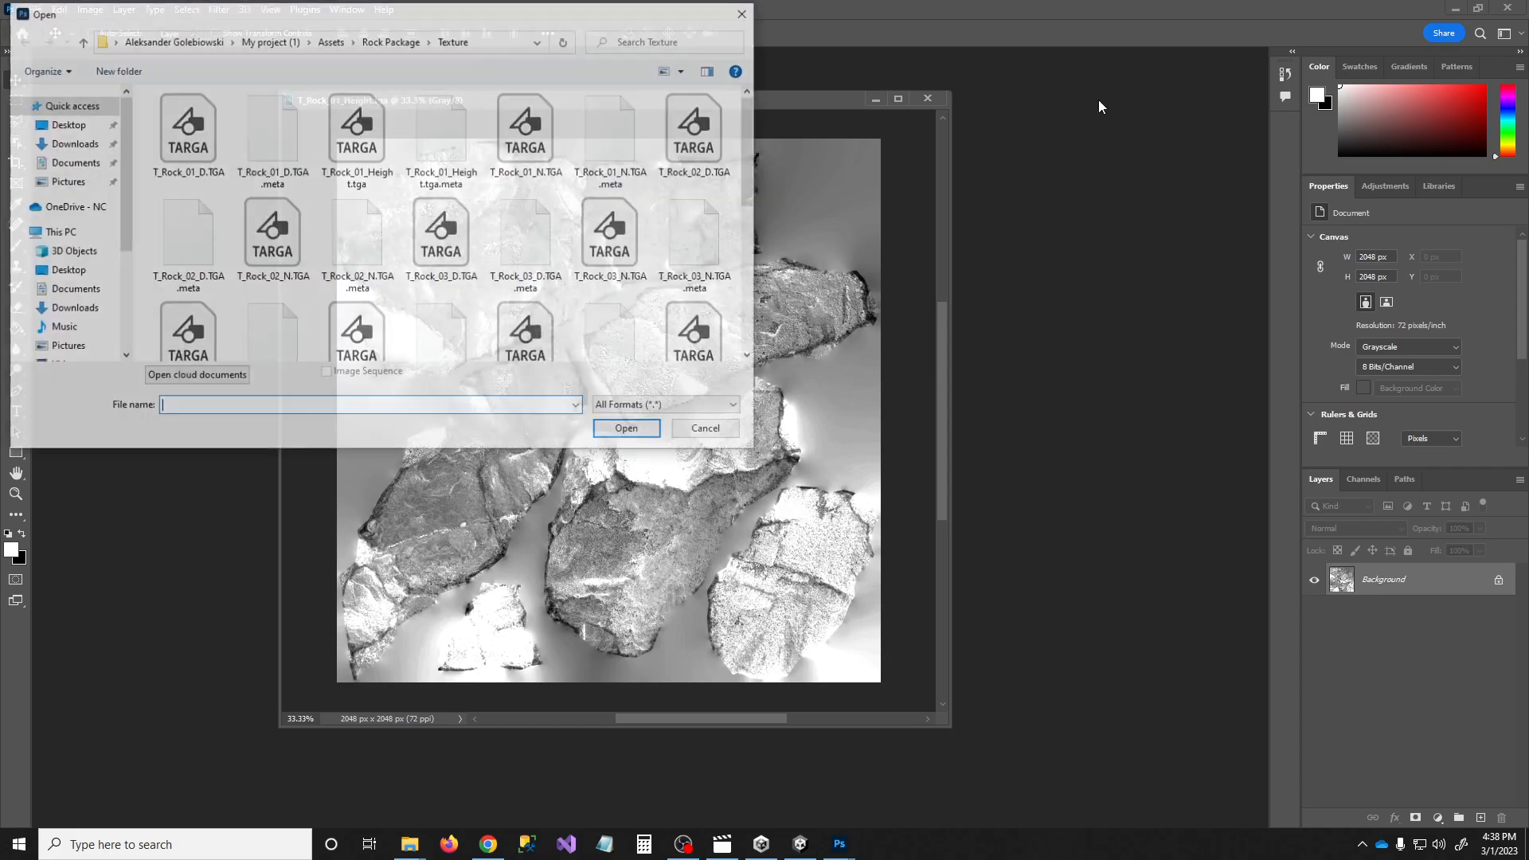
pyautogui.click(330, 41)
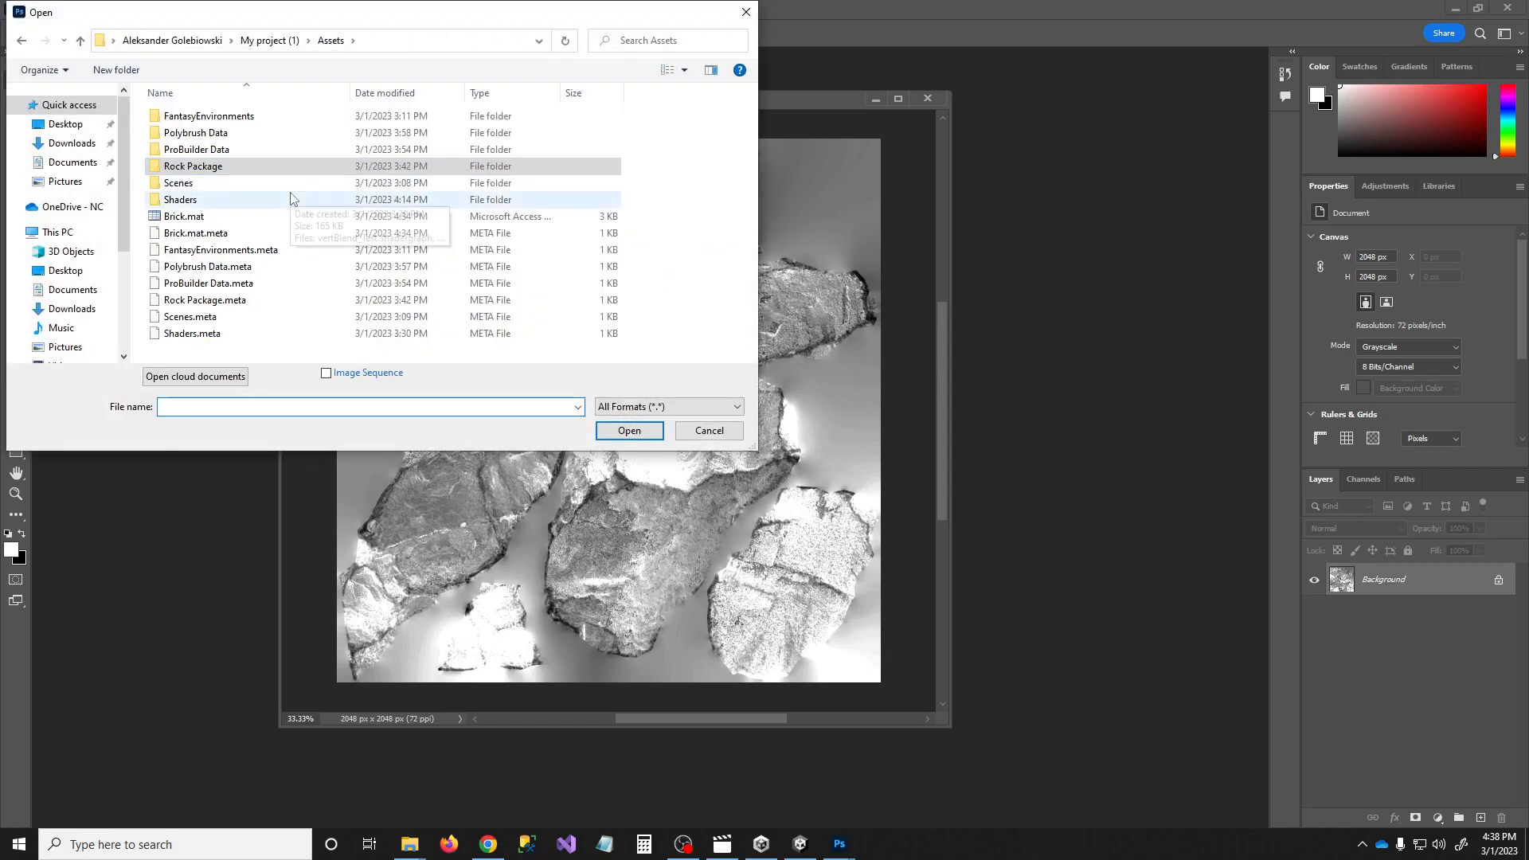
pyautogui.doubleClick(192, 167)
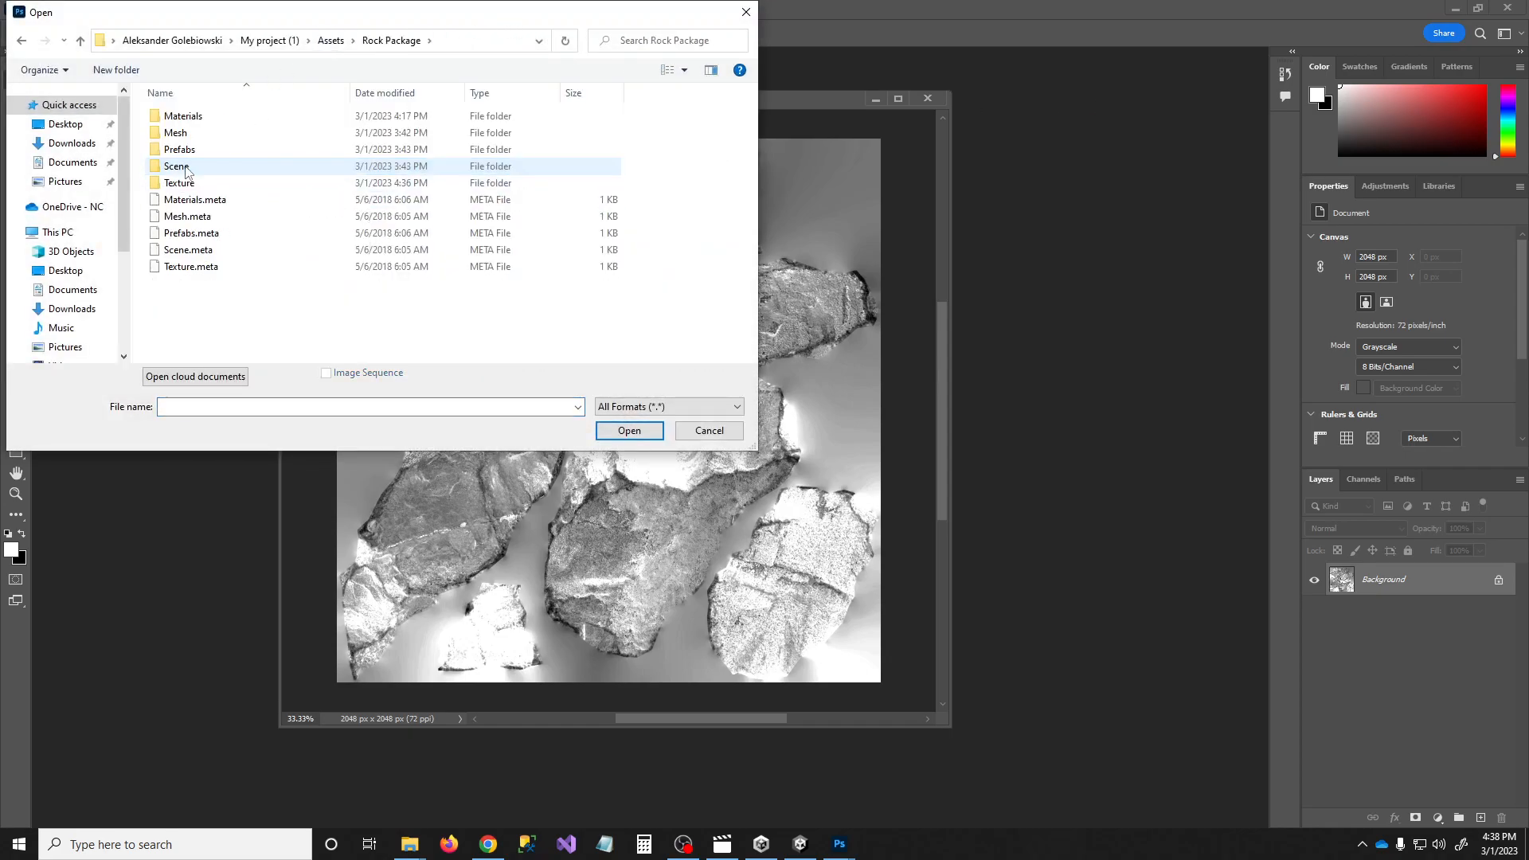
pyautogui.doubleClick(177, 185)
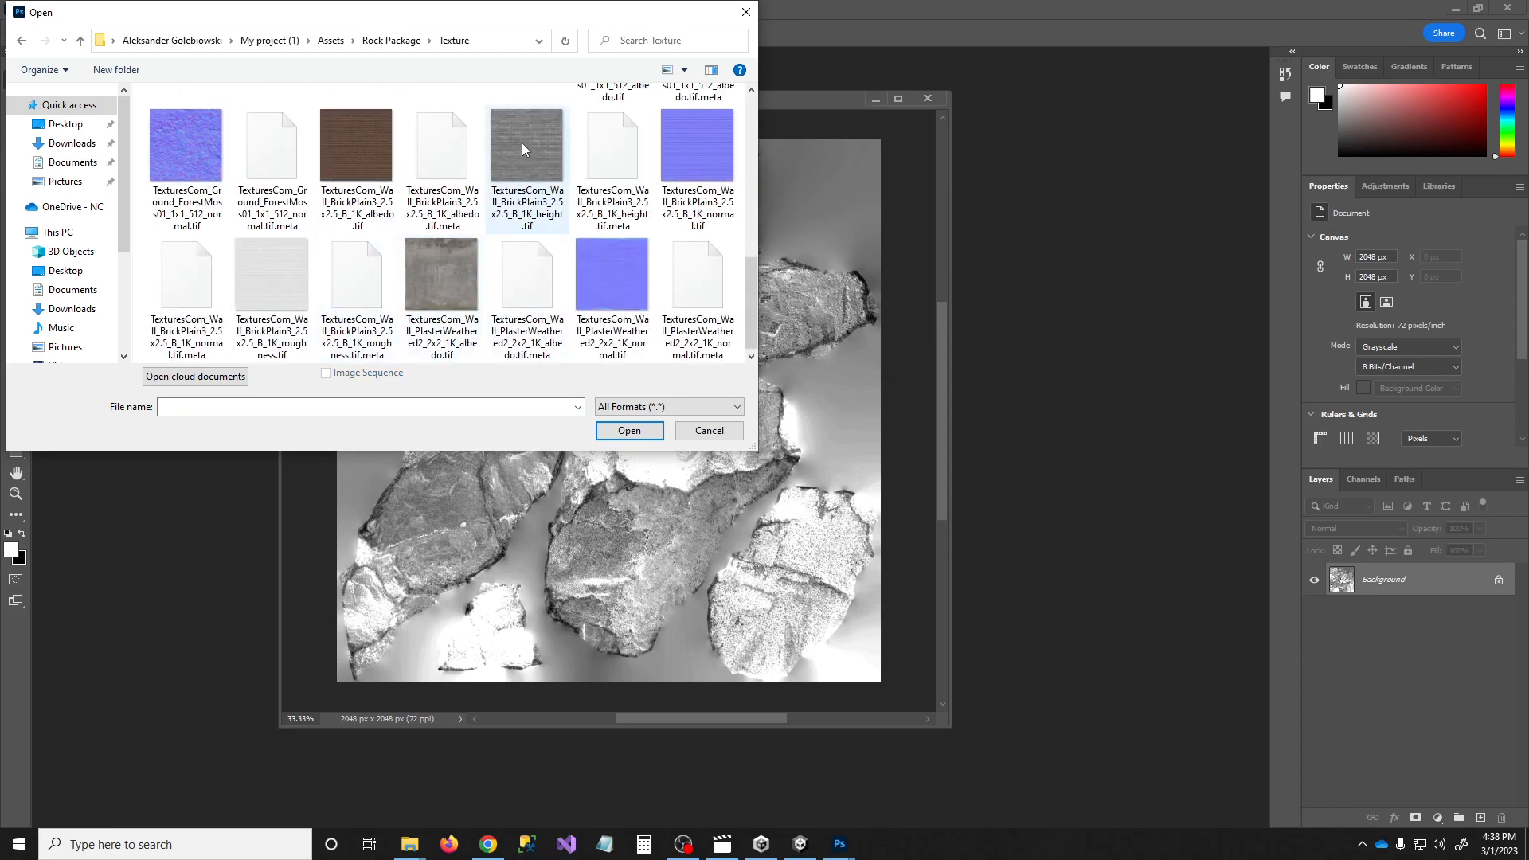
pyautogui.doubleClick(548, 155)
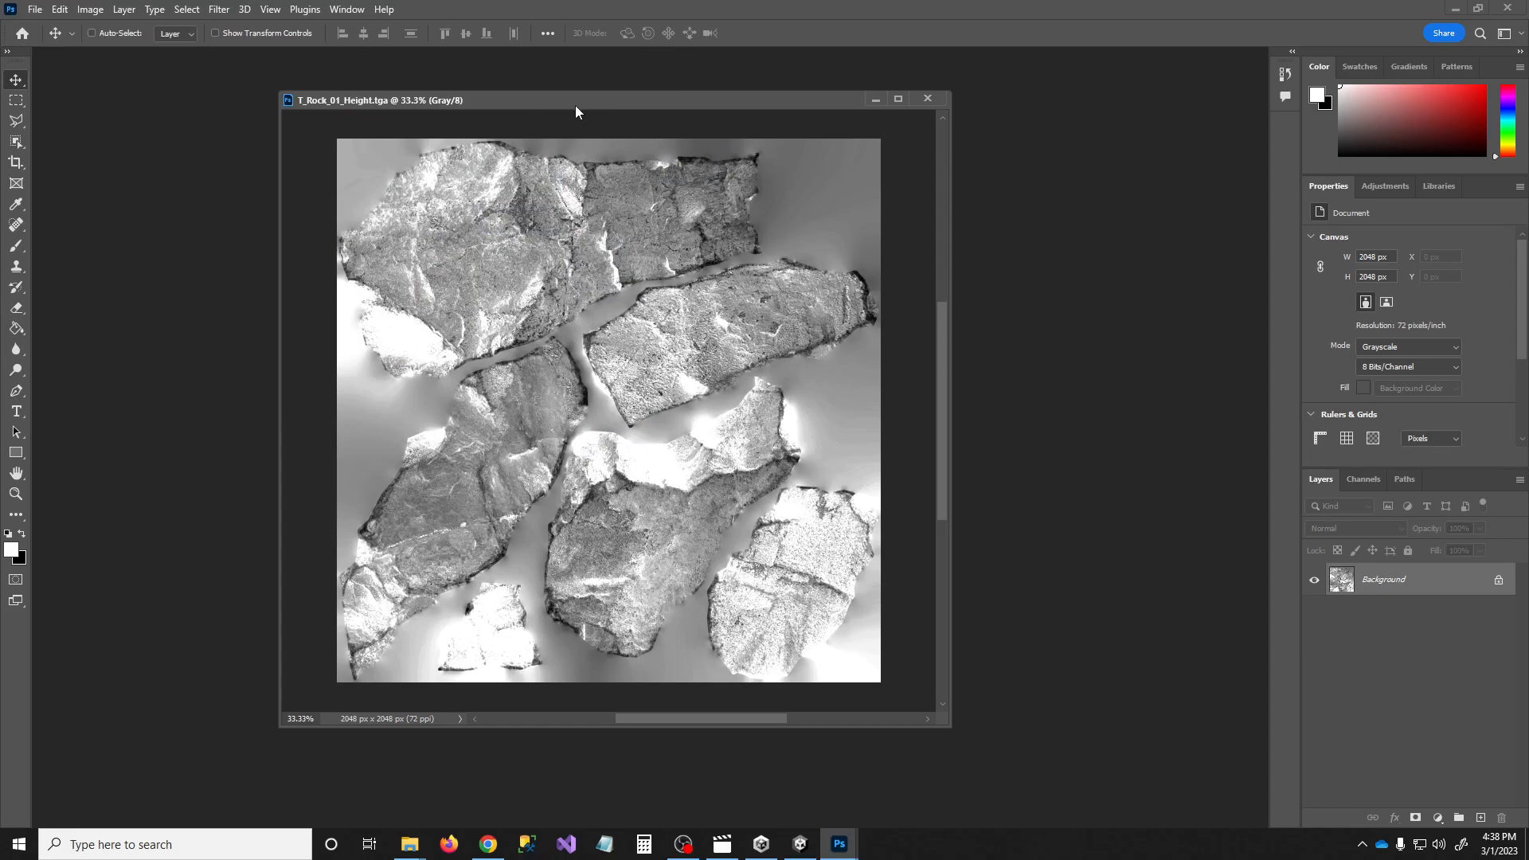
# Close the T_Rock_01_Height.tga document, leaving only the brick height texture open
pyautogui.moveTo(558, 172); pyautogui.dragTo(559, 174)
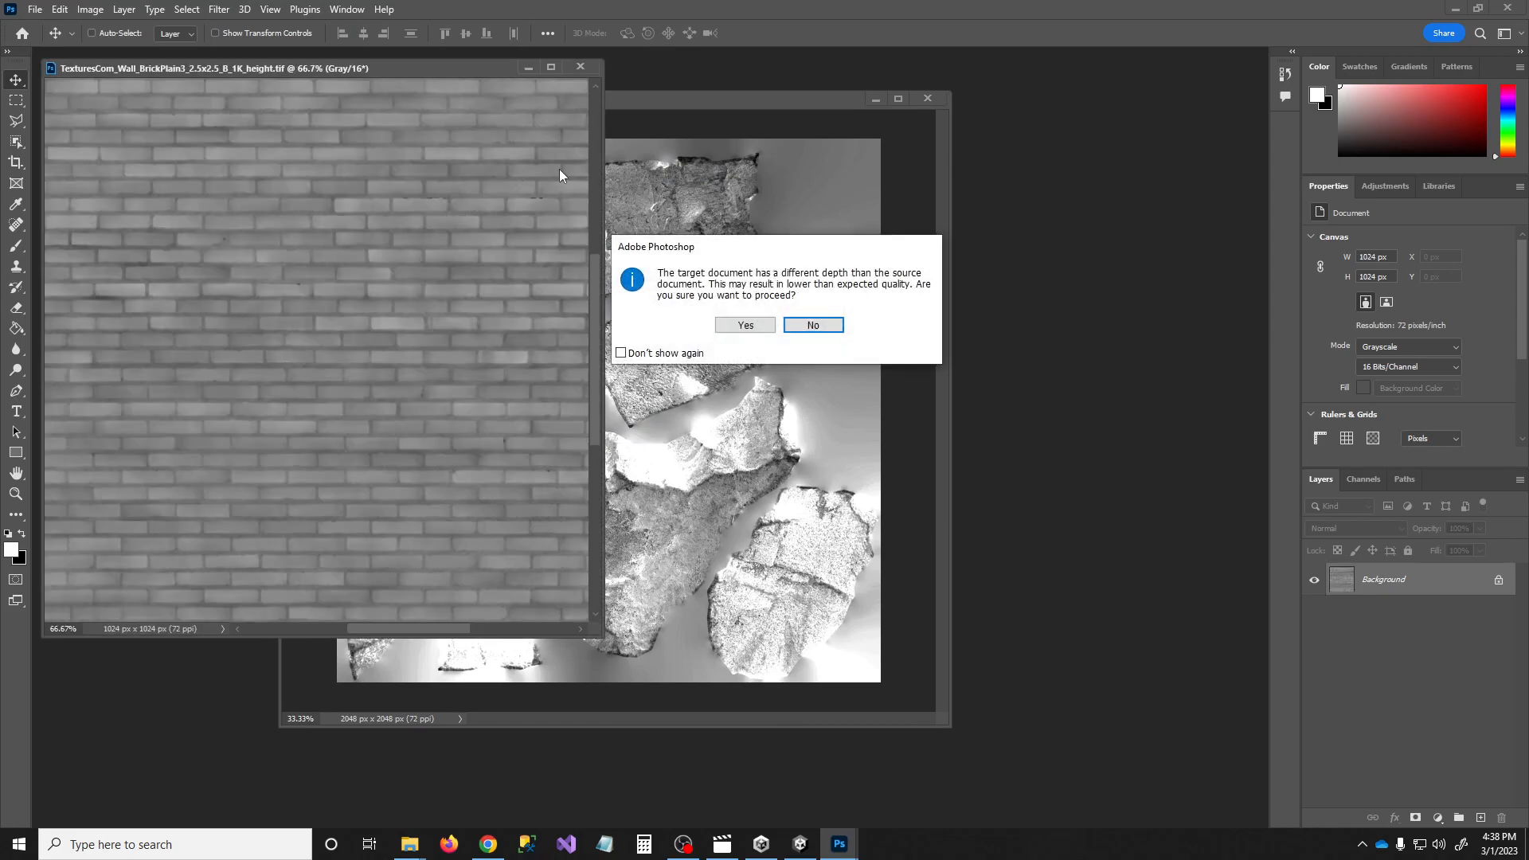
pyautogui.click(772, 325)
pyautogui.click(928, 99)
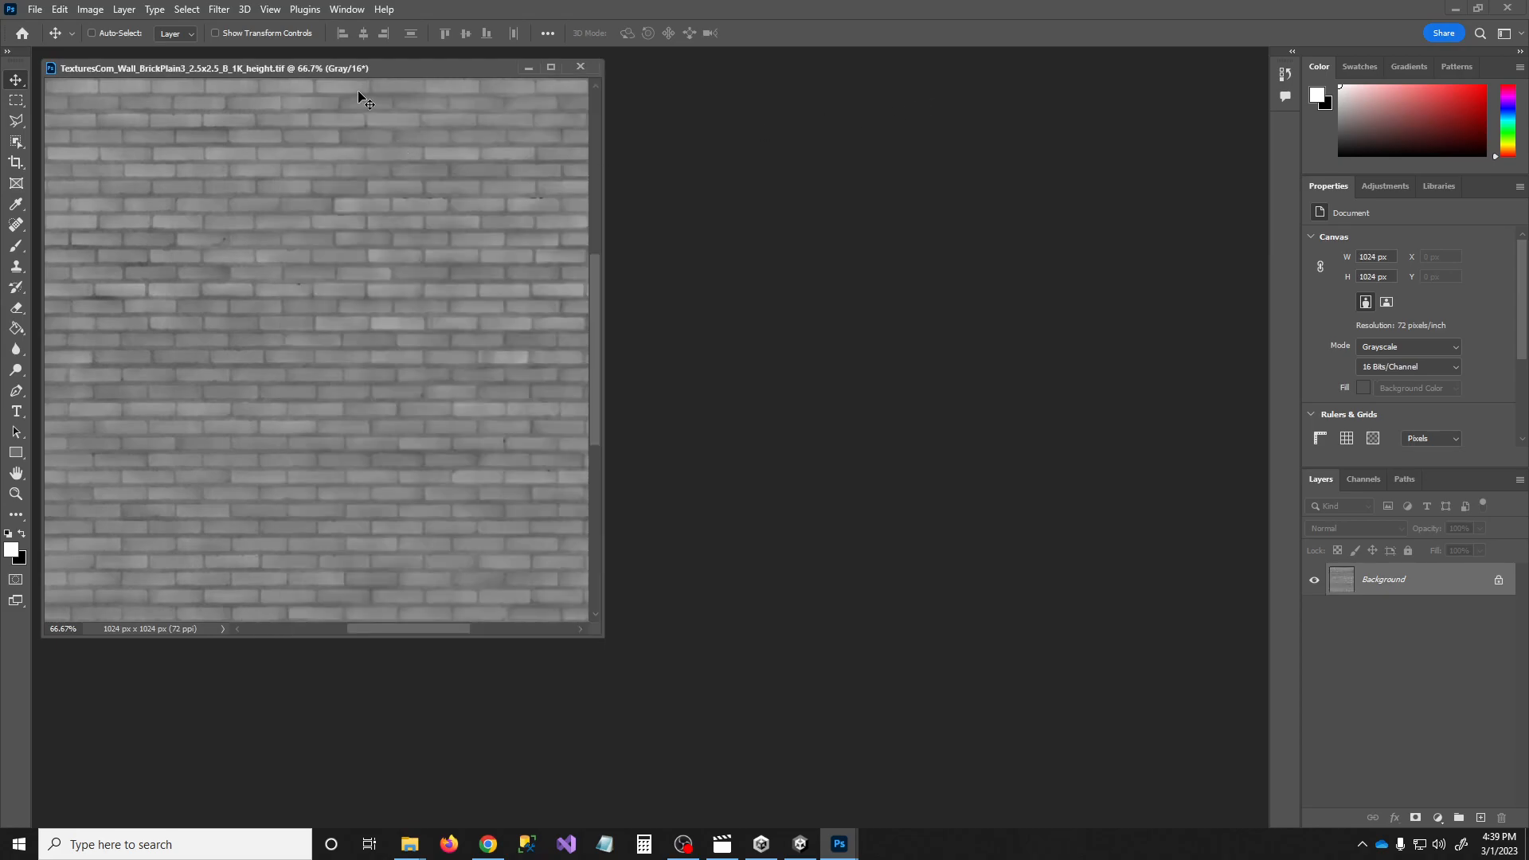
# Enlarge the brick height document's window and place the matching BrickPlain3 ao texture in it as a new layer
pyautogui.moveTo(378, 76); pyautogui.dragTo(688, 161)
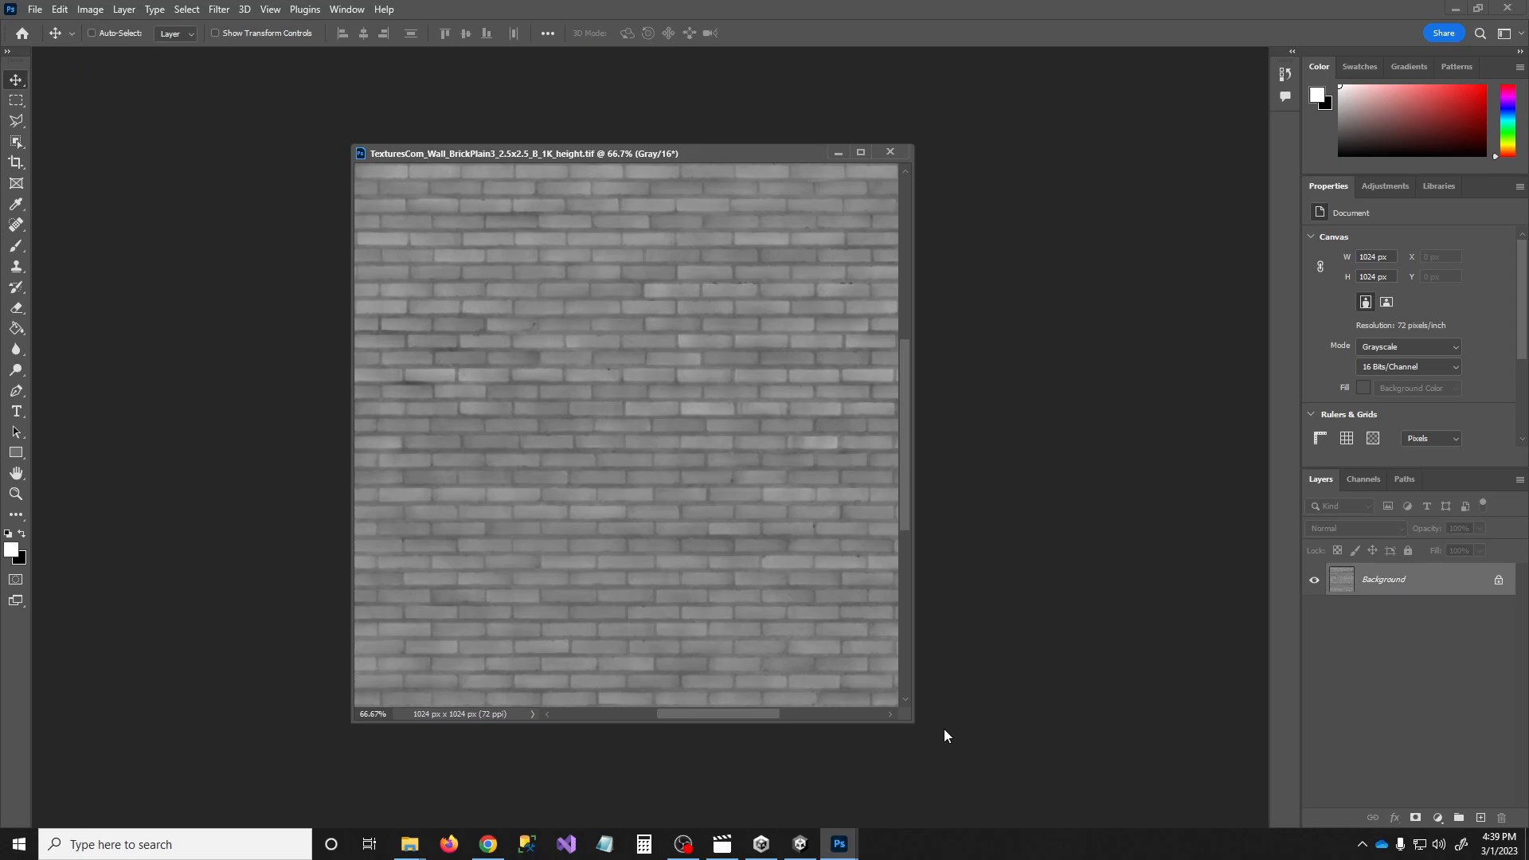
pyautogui.moveTo(915, 728); pyautogui.dragTo(1107, 796)
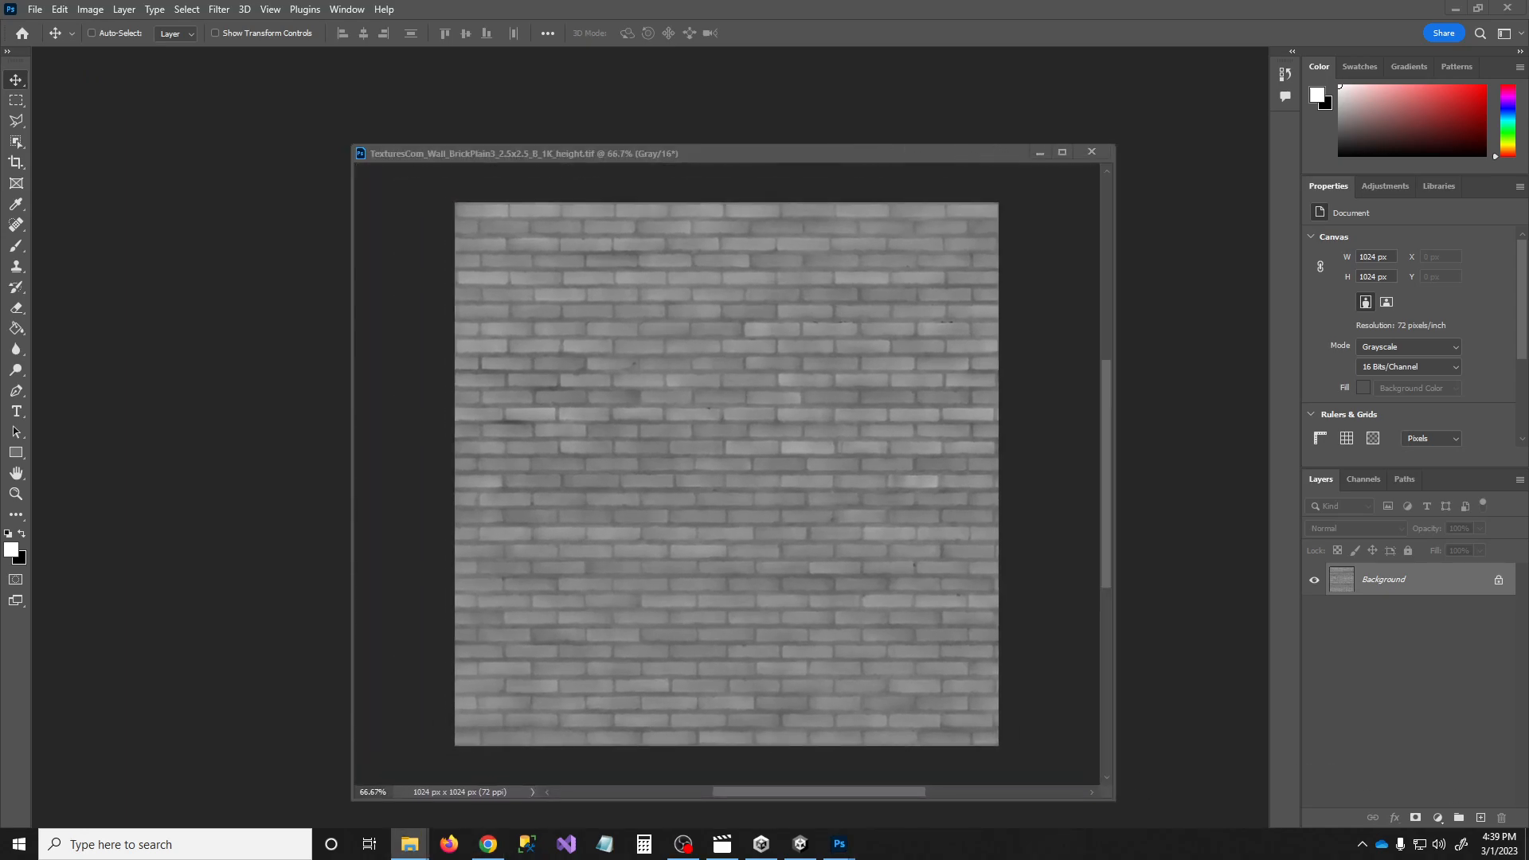
pyautogui.moveTo(1528, 424); pyautogui.dragTo(749, 424)
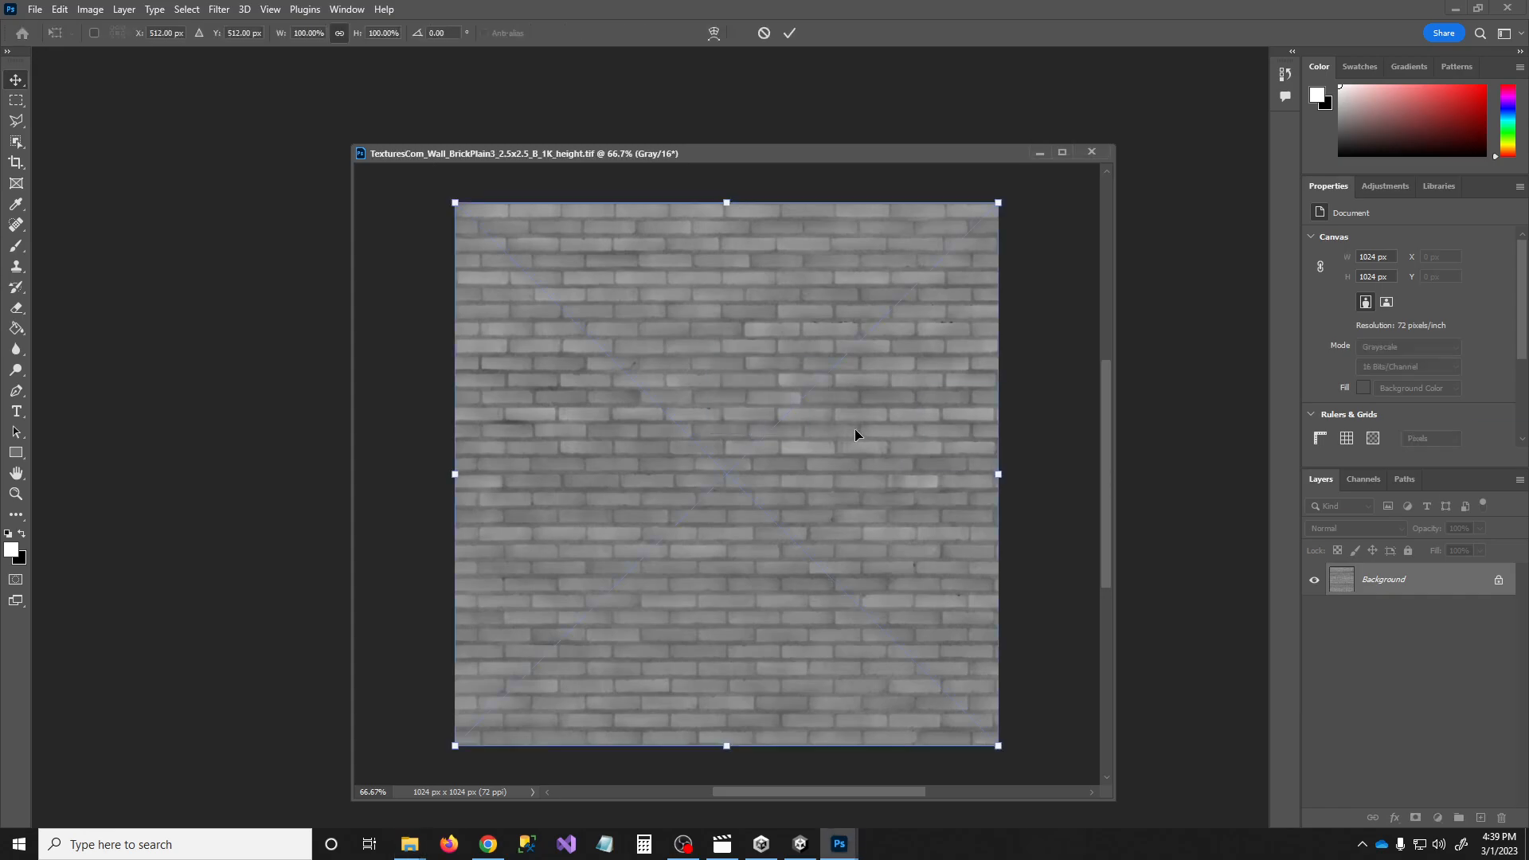
pyautogui.press('Return')
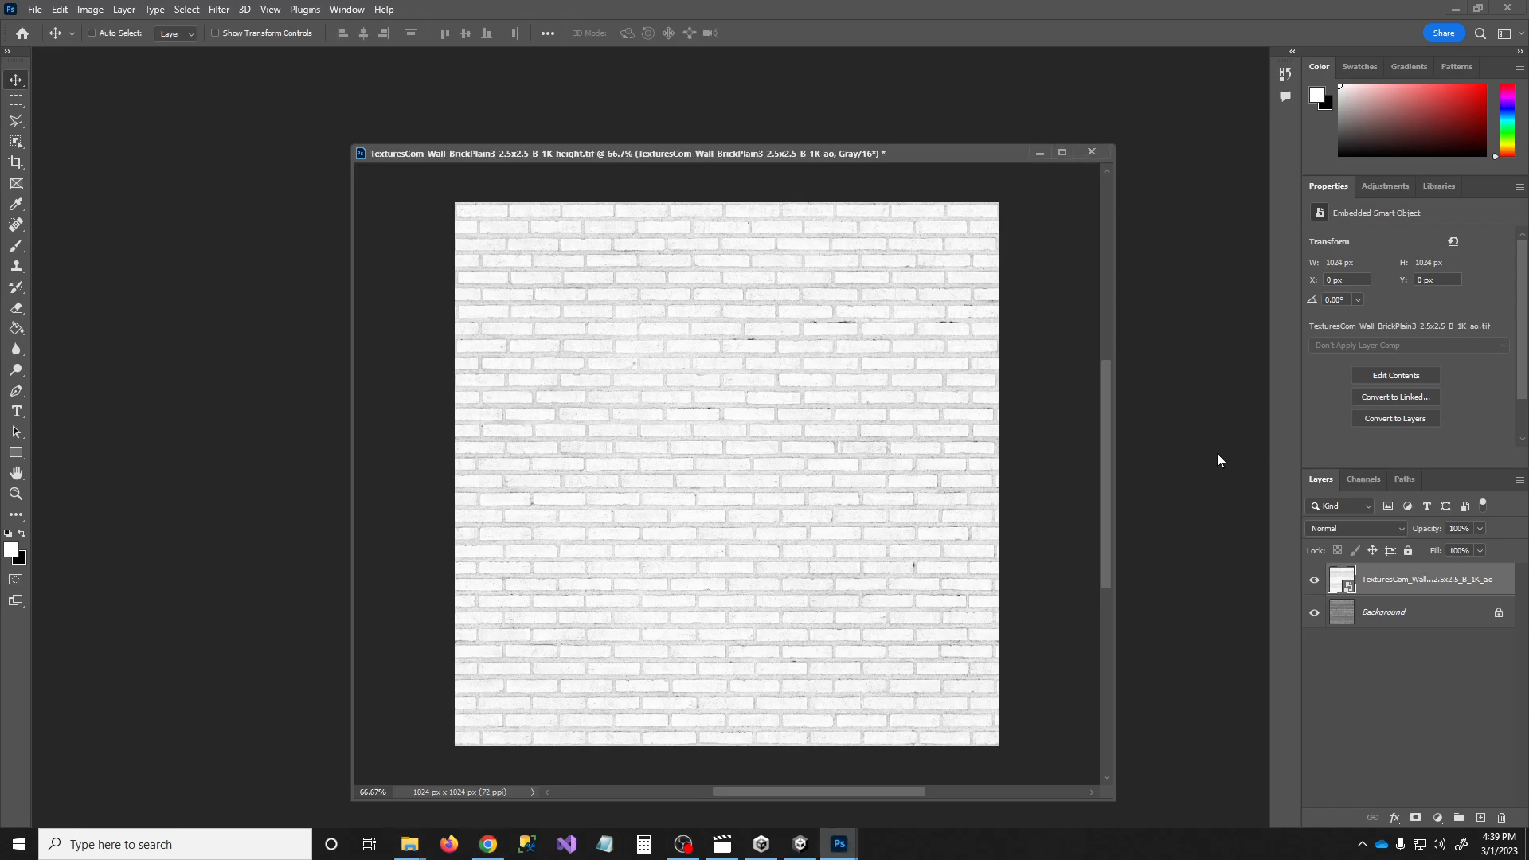
# Open TexturesCom_Wall_BrickPlain3_2.5x2.5_B_1K_roughness.tif and copy its image into the brick height document as a new layer
pyautogui.hotkey('ctrl', 'o')
pyautogui.scroll(-3, 676, 162)
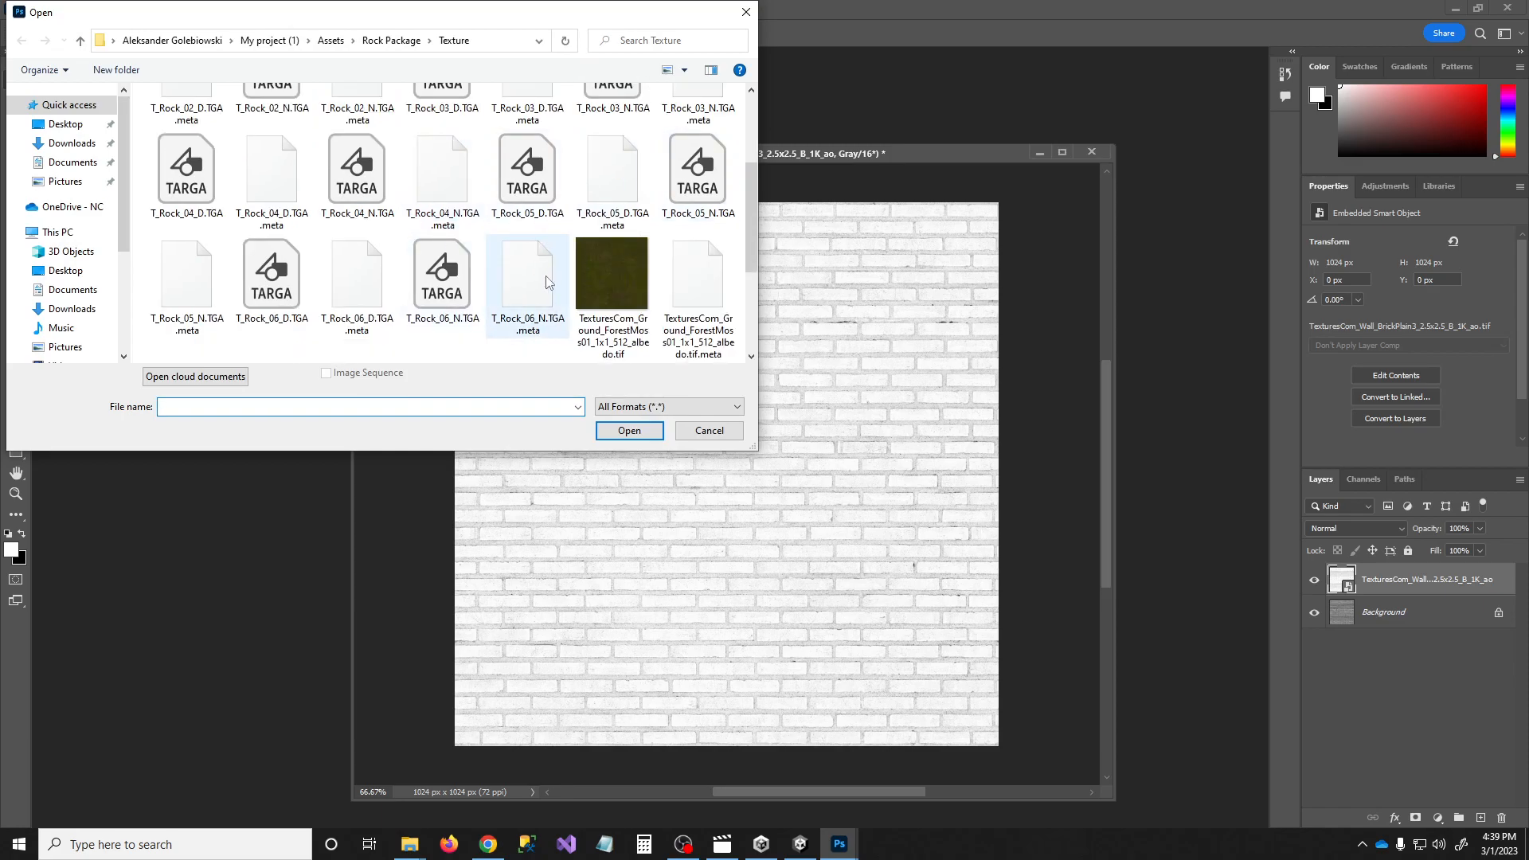
pyautogui.click(435, 282)
pyautogui.click(516, 195)
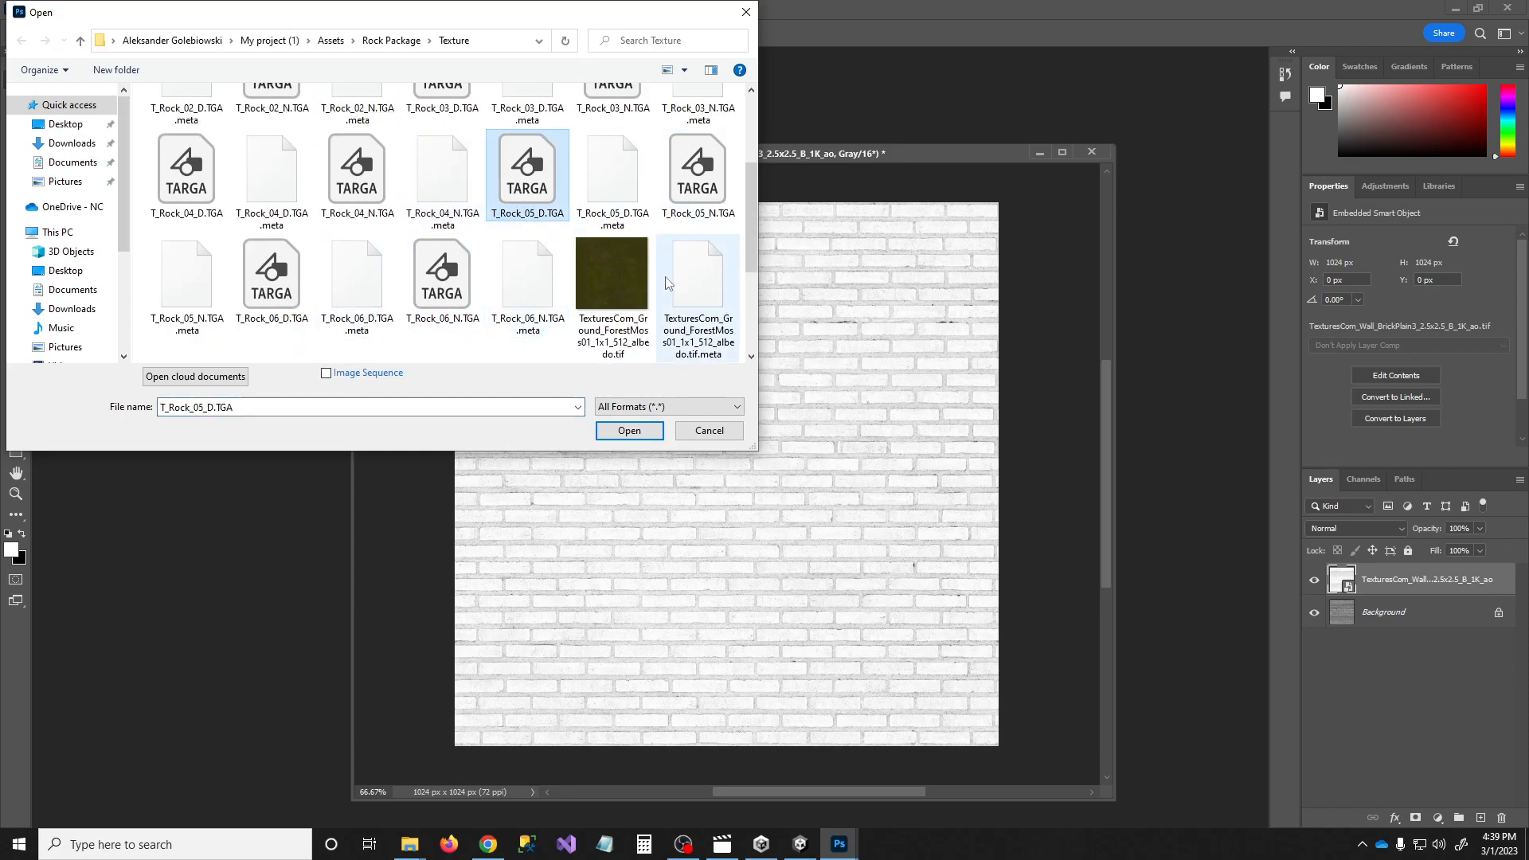
pyautogui.scroll(-3, 686, 299)
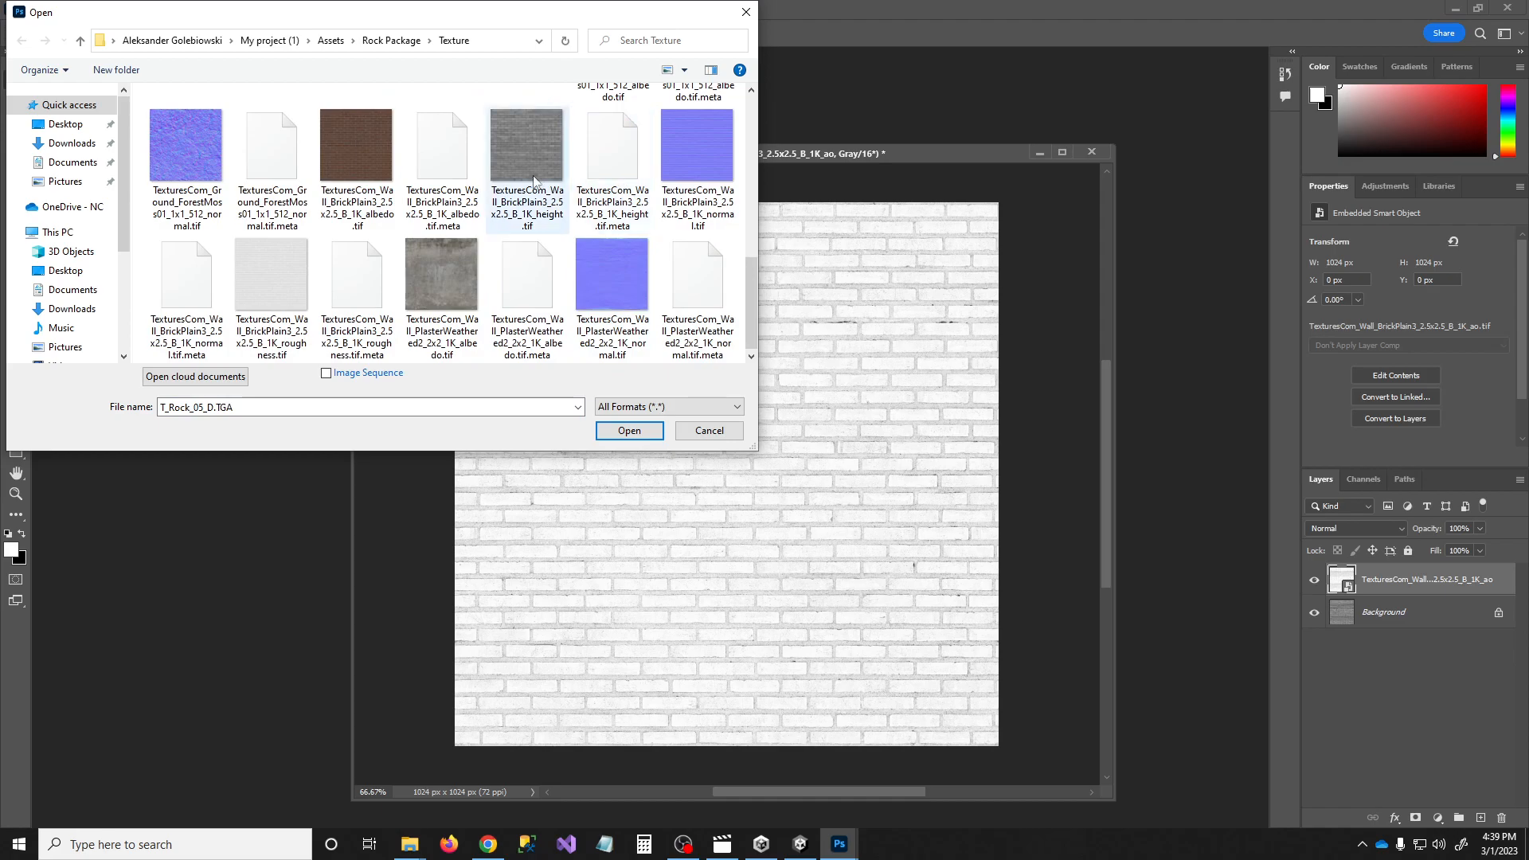
pyautogui.doubleClick(263, 273)
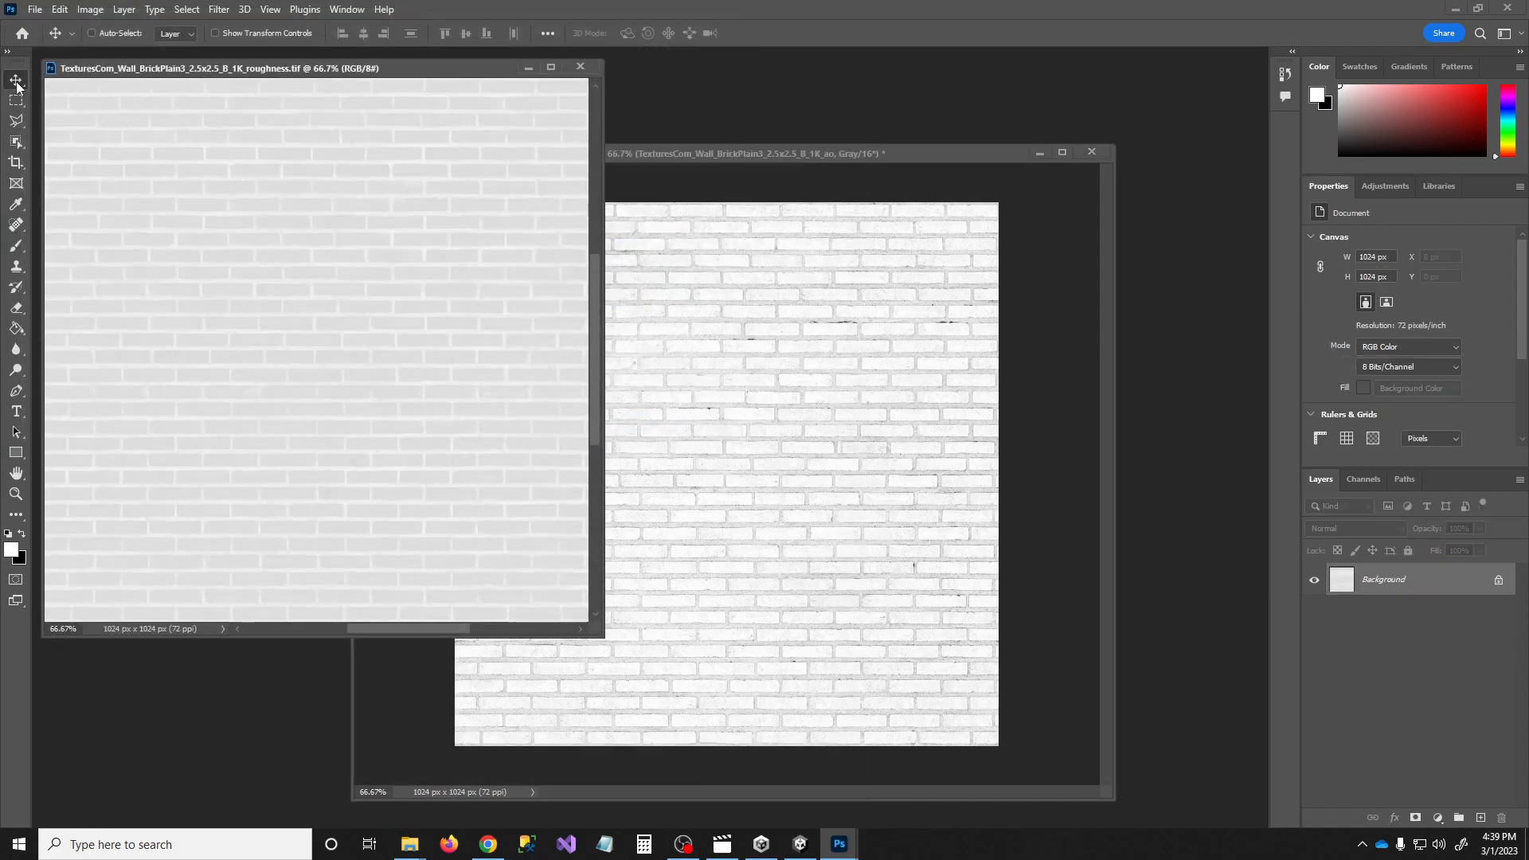
pyautogui.moveTo(291, 171); pyautogui.dragTo(778, 348)
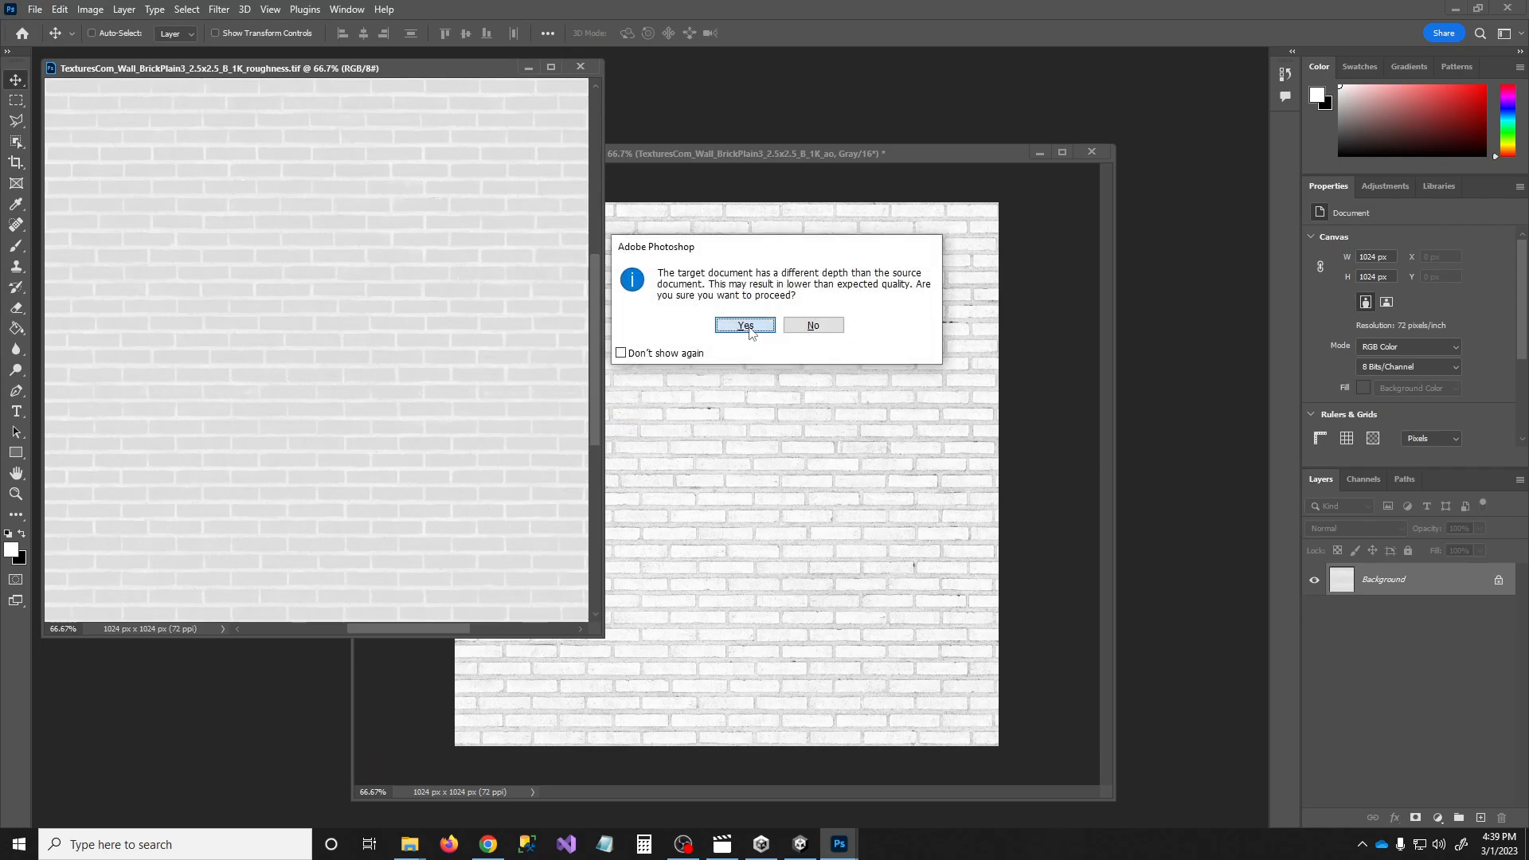
pyautogui.click(746, 325)
# Hide the roughness and ao layers and invert the Background layer of the brick height document
pyautogui.click(1314, 581)
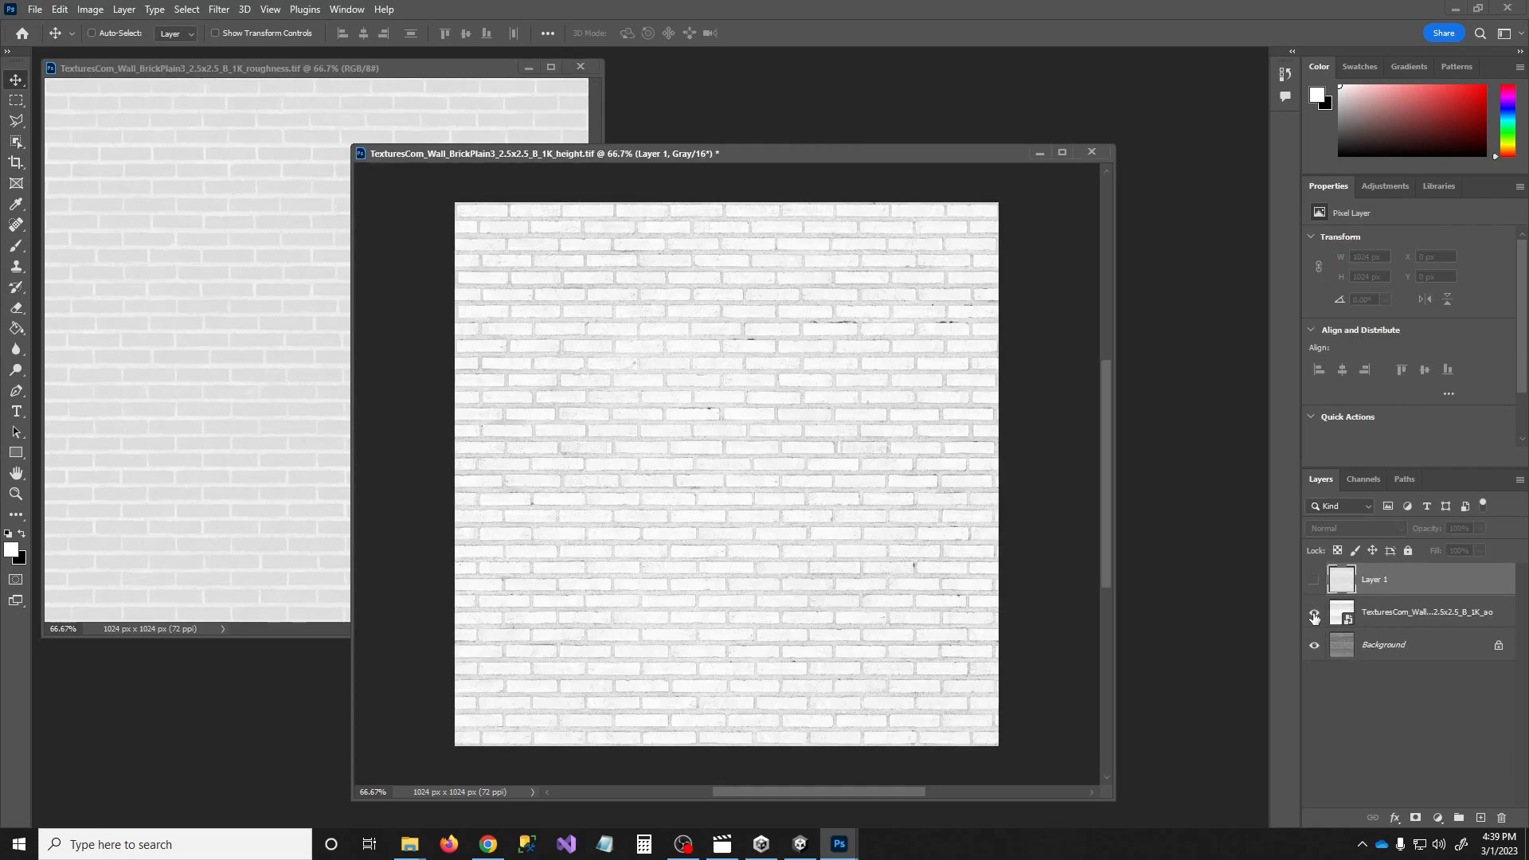
pyautogui.click(1314, 612)
pyautogui.click(1357, 639)
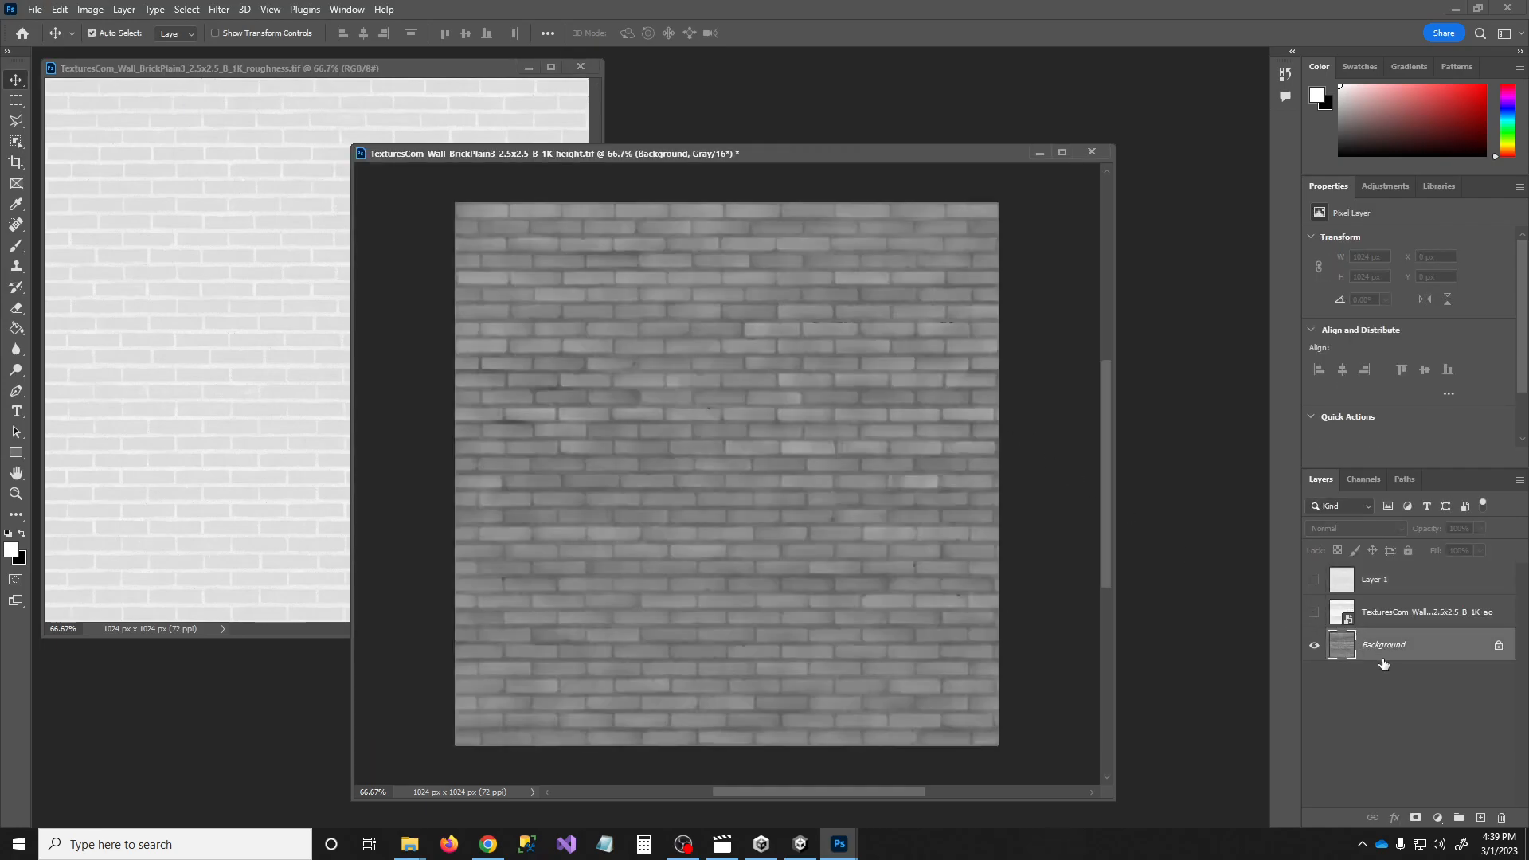
pyautogui.hotkey('ctrl', 'shift', 'l')
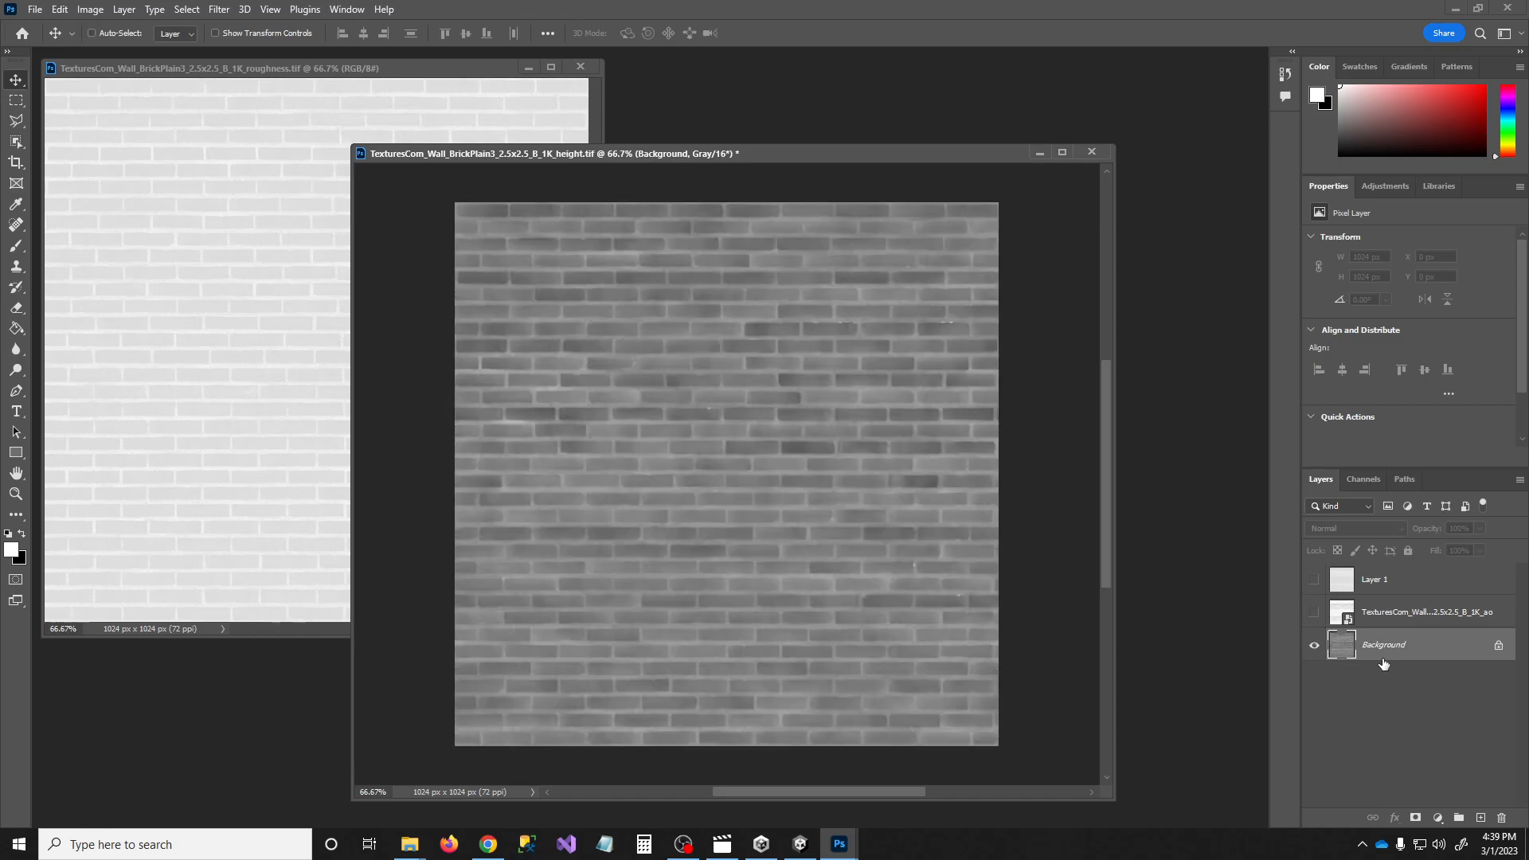
# Boost the Background layer's contrast with Levels, using input levels 68, 0.71 and 170 and a slightly raised output black
pyautogui.click(90, 9)
pyautogui.moveTo(107, 52)
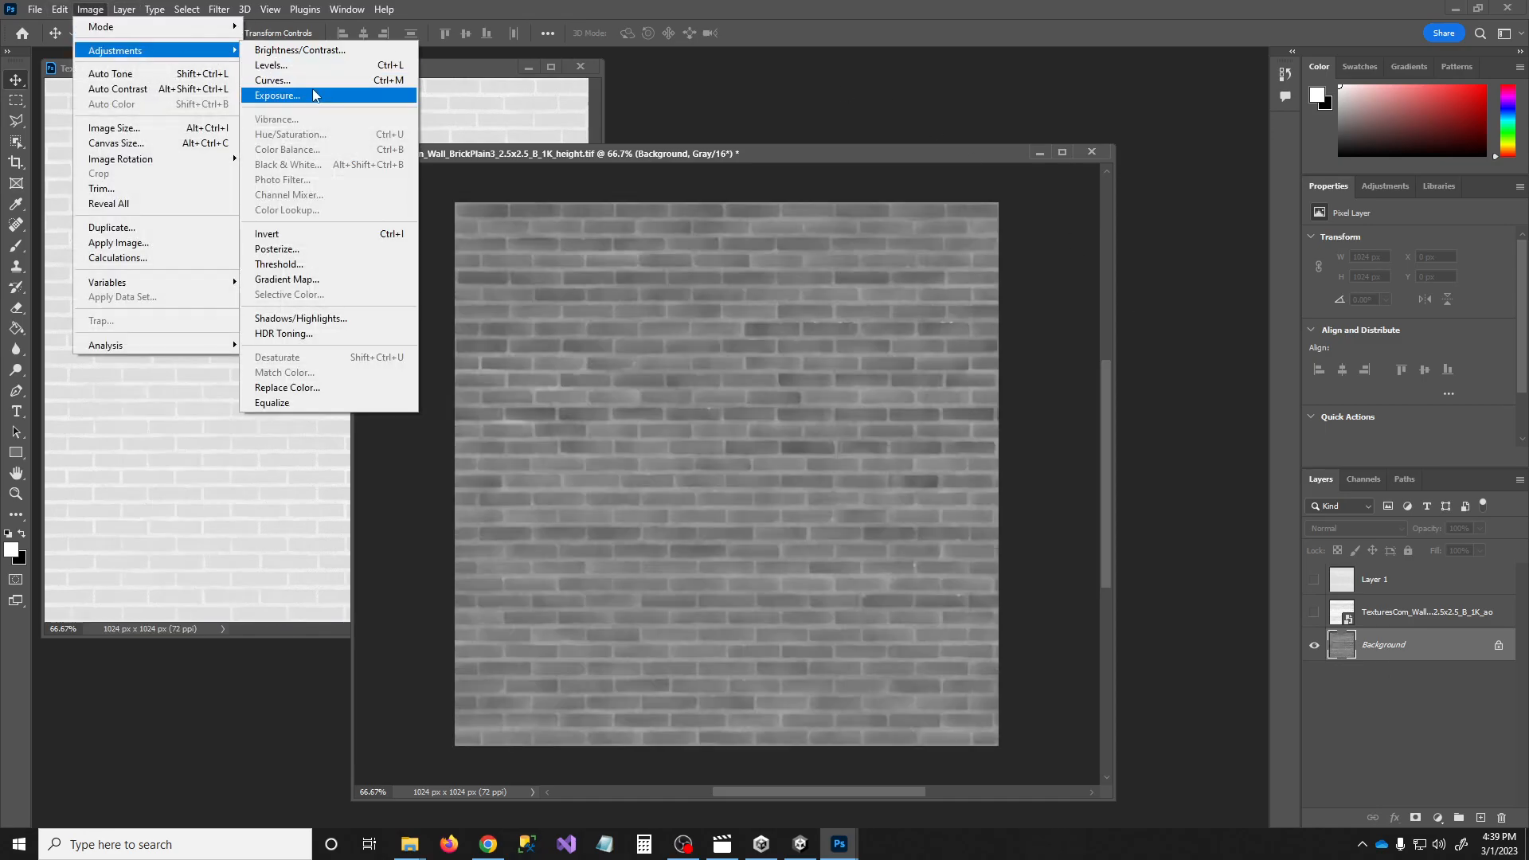
pyautogui.click(275, 65)
pyautogui.moveTo(960, 383); pyautogui.dragTo(987, 397)
pyautogui.moveTo(1153, 381); pyautogui.dragTo(1054, 383)
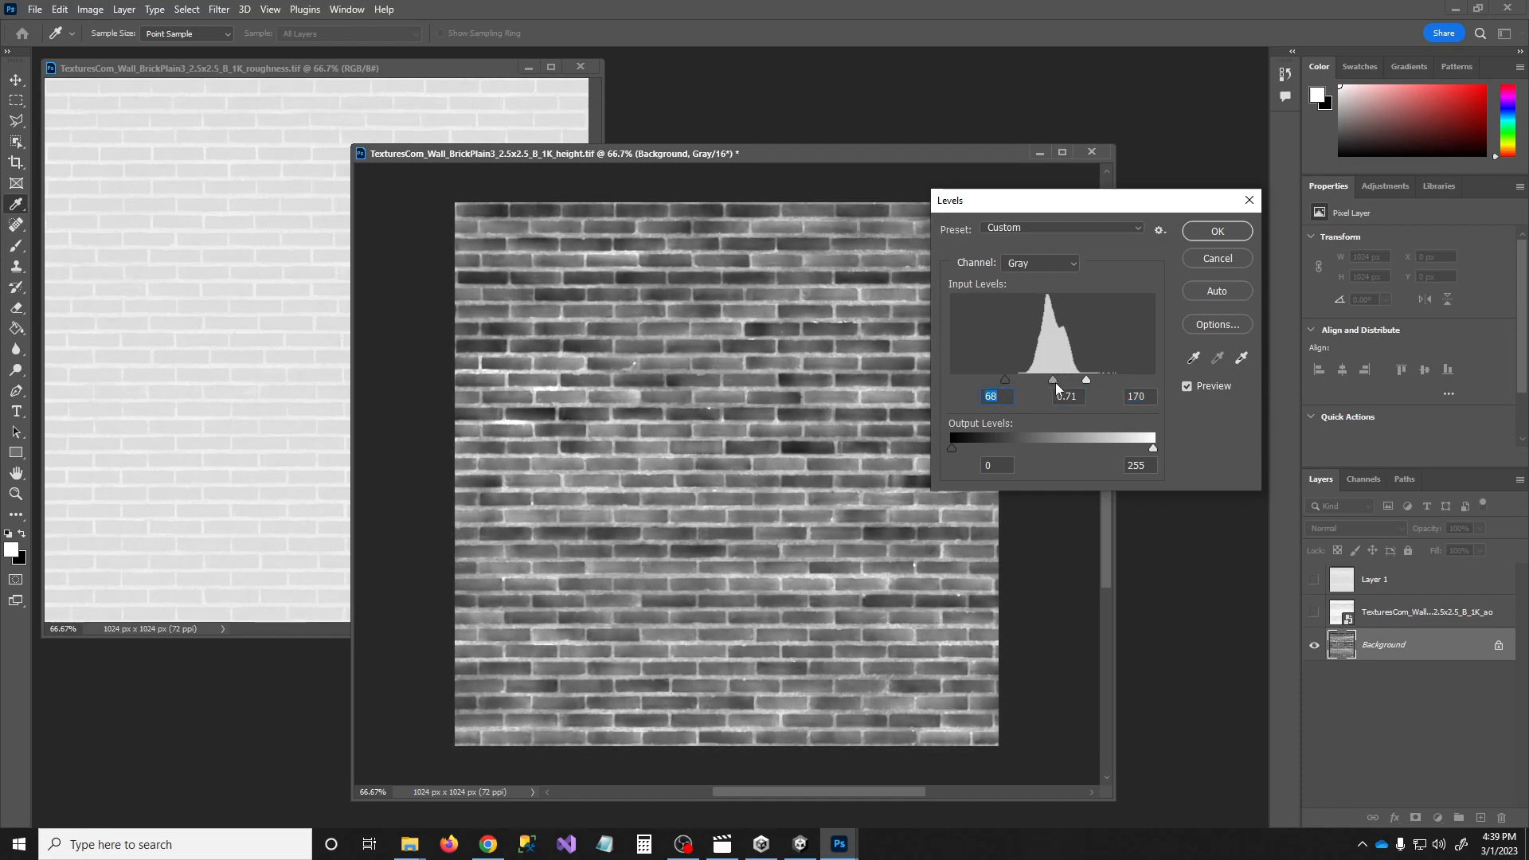
pyautogui.moveTo(952, 447); pyautogui.dragTo(967, 450)
pyautogui.click(1217, 231)
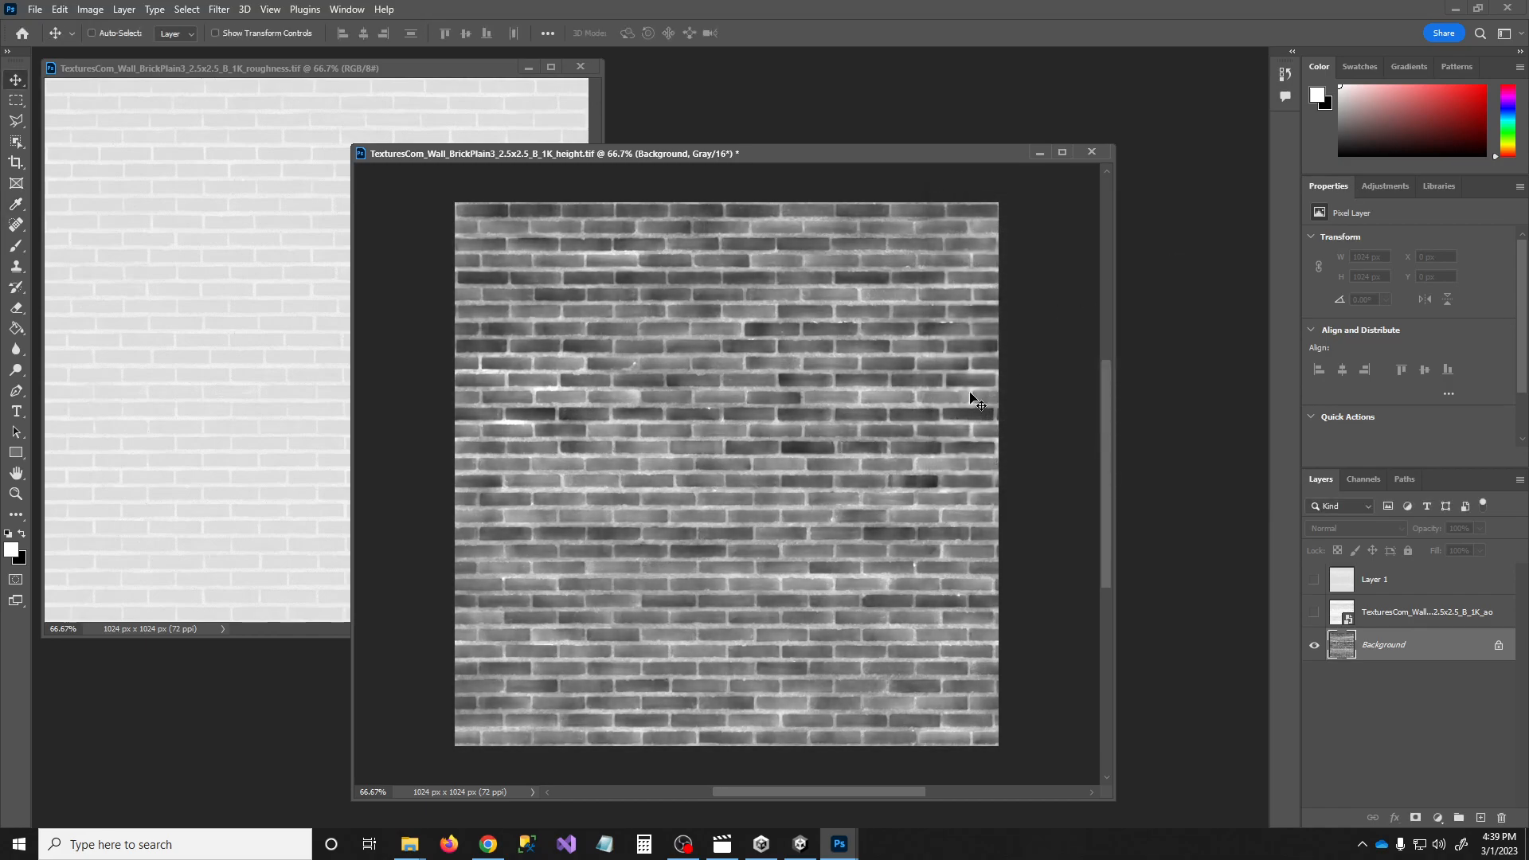
# Merge the brick height document's layers into a single Background layer and save the TIFF
pyautogui.hotkey('ctrl', 's')
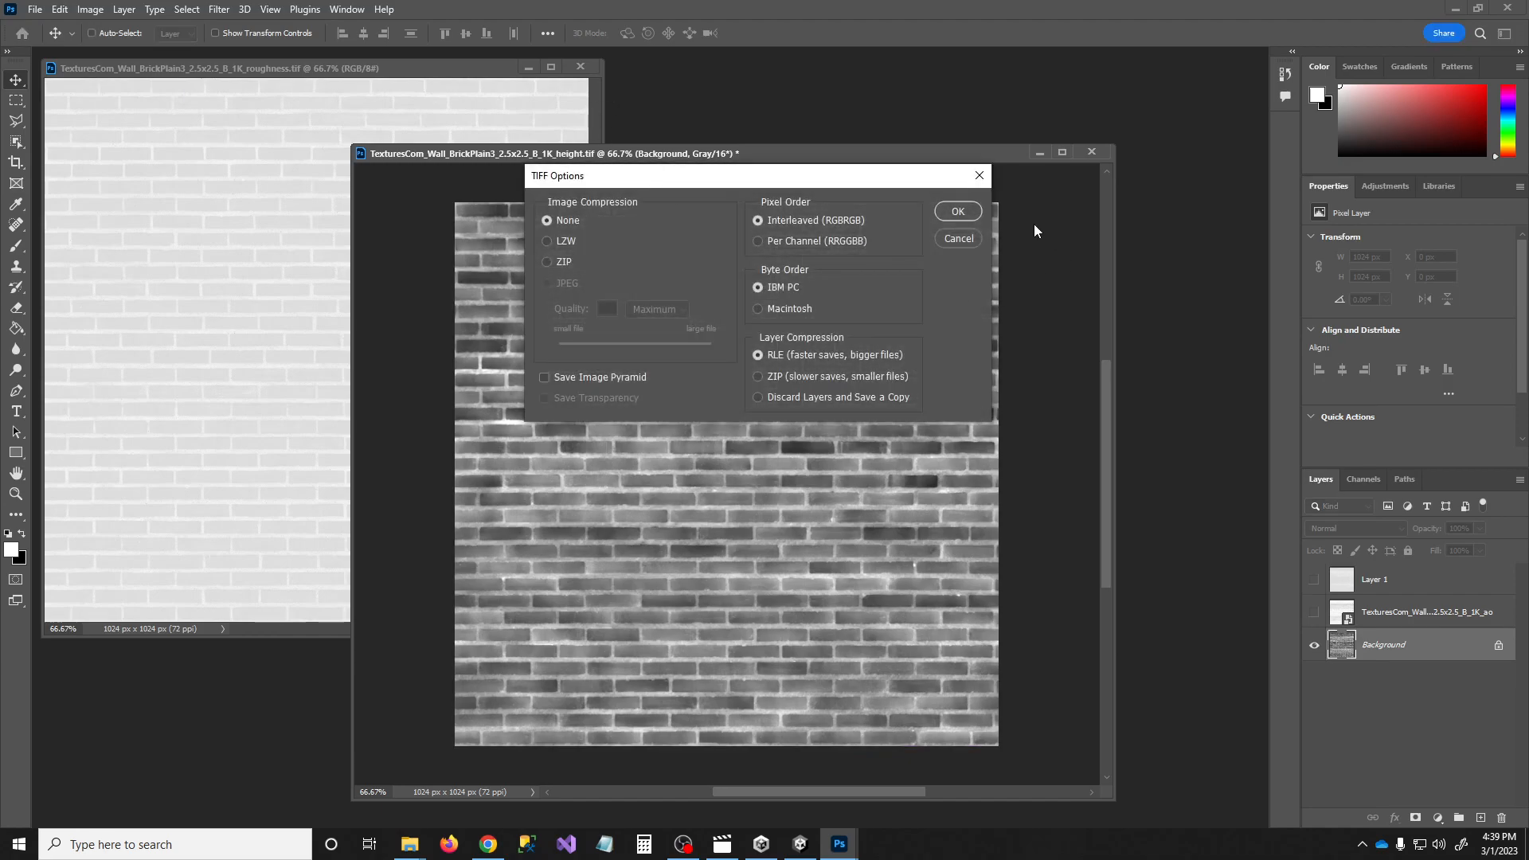
pyautogui.click(959, 238)
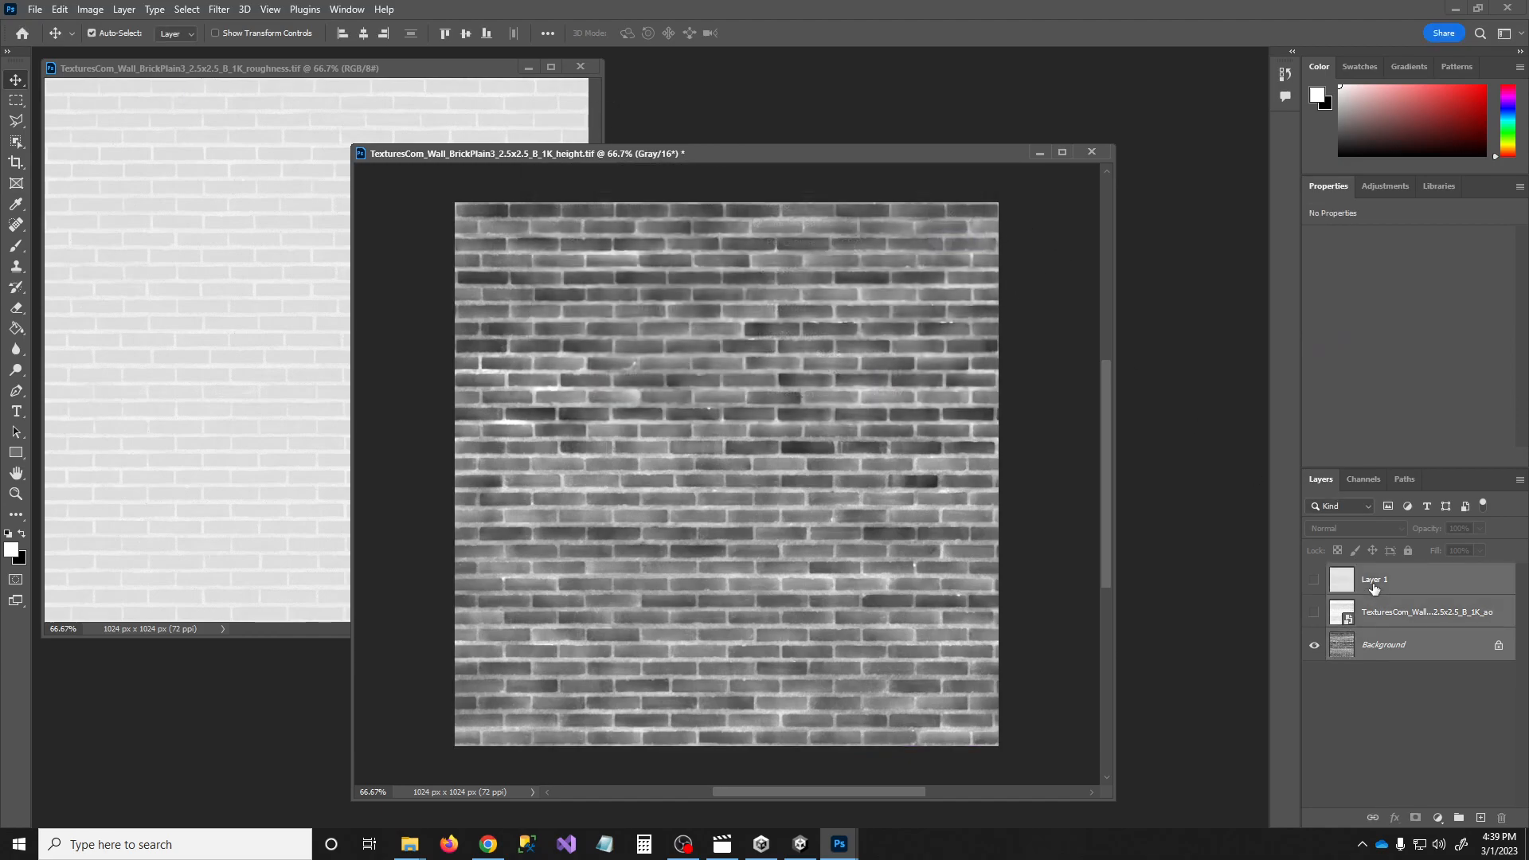
pyautogui.hotkey('ctrl', 'e')
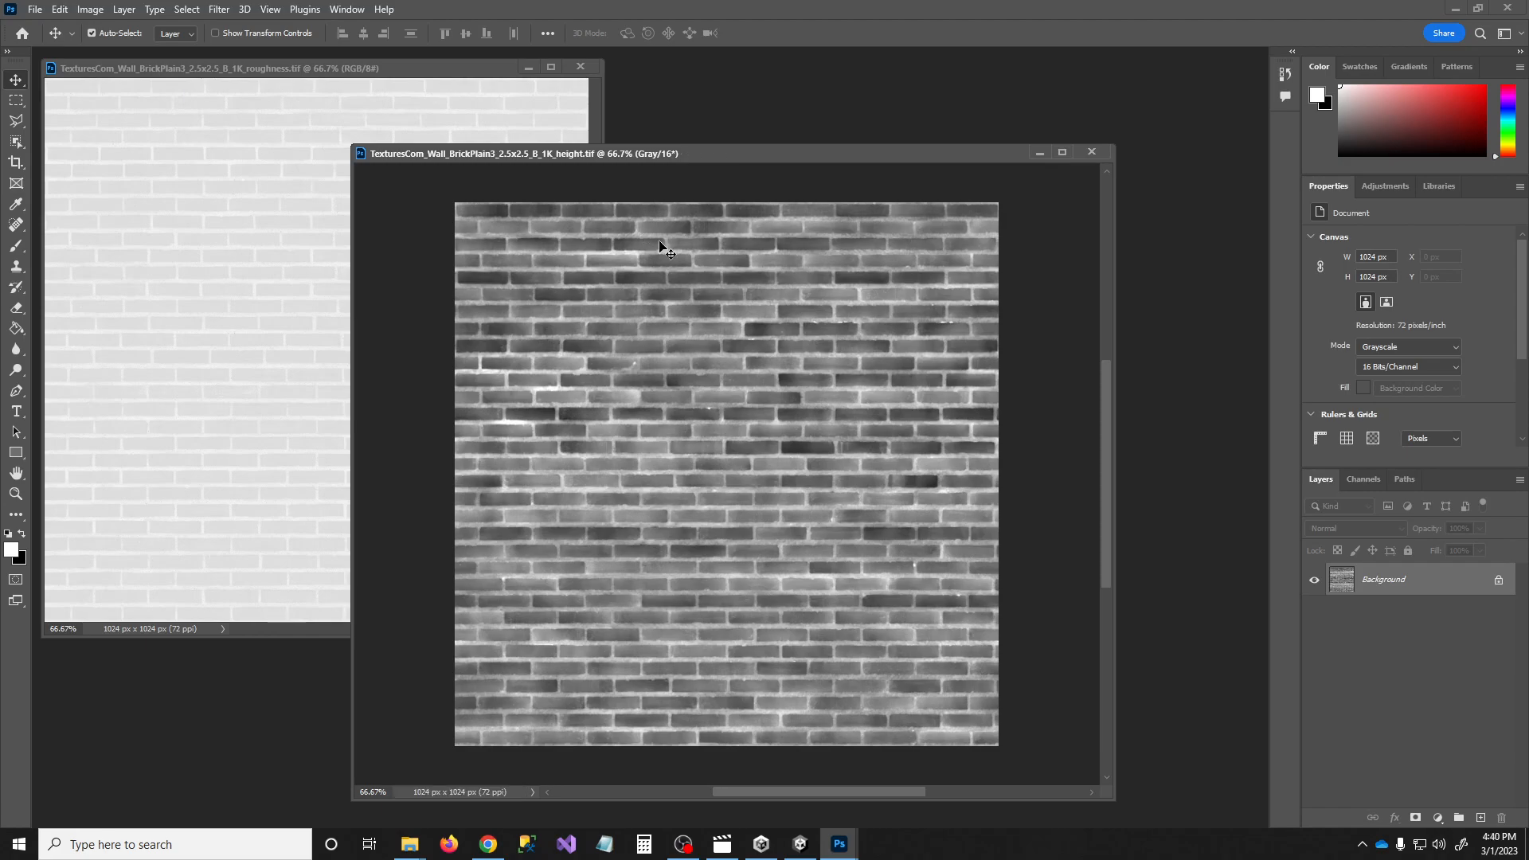
# Switch to Unity and set the wall plane's Brick material to BlendAmount 3.44 and HeightPower 1.54
pyautogui.click(799, 844)
pyautogui.moveTo(775, 390); pyautogui.dragTo(909, 312, button='right')
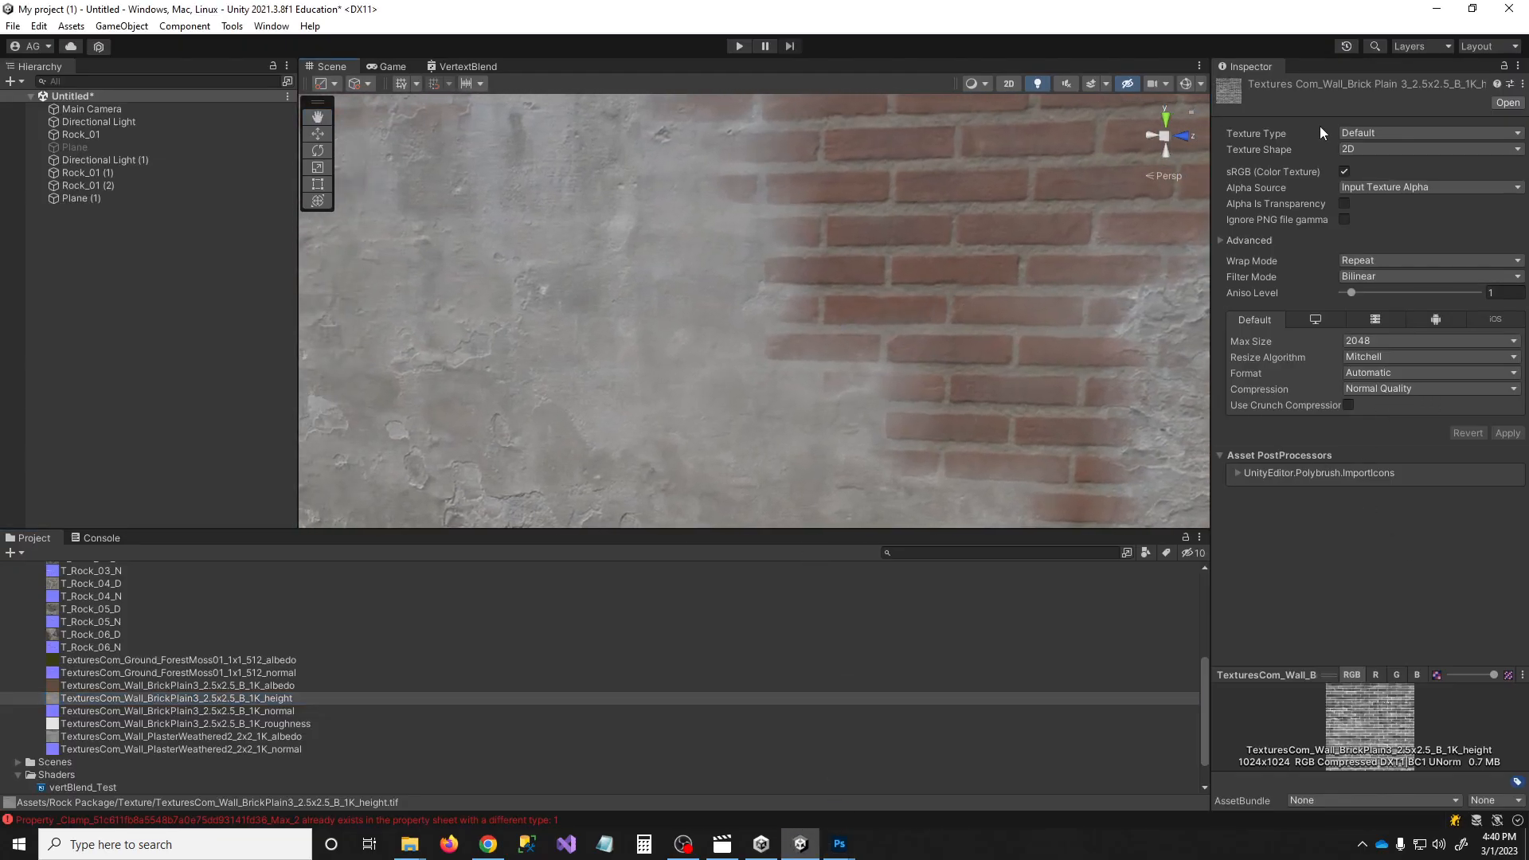
pyautogui.click(706, 366)
pyautogui.scroll(-8, 1375, 623)
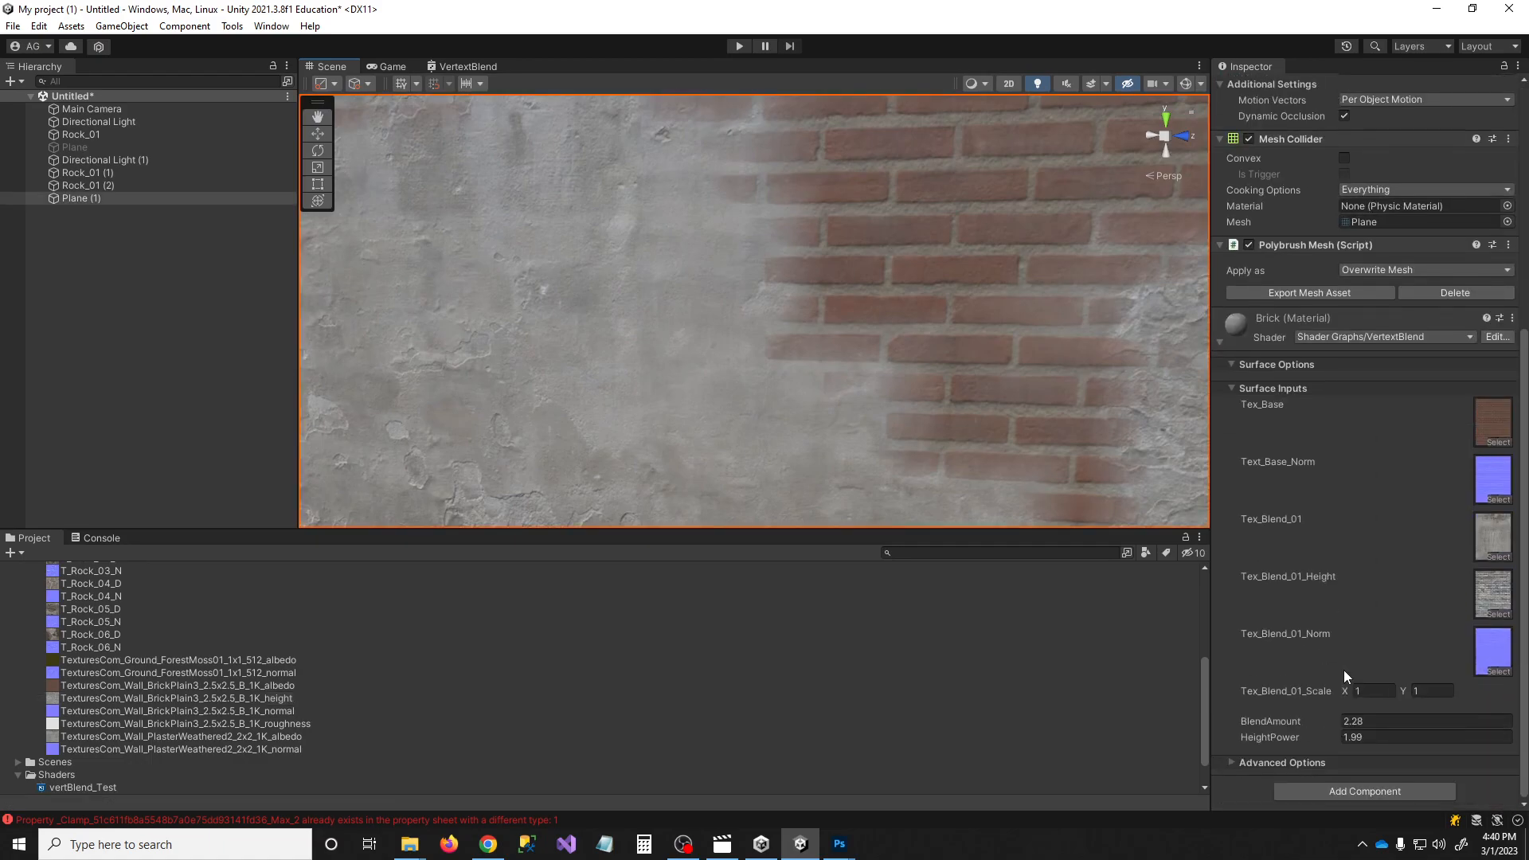
pyautogui.moveTo(1301, 739); pyautogui.dragTo(1335, 721)
pyautogui.moveTo(929, 300); pyautogui.dragTo(957, 366, button='right')
pyautogui.press('s')
pyautogui.press('w')
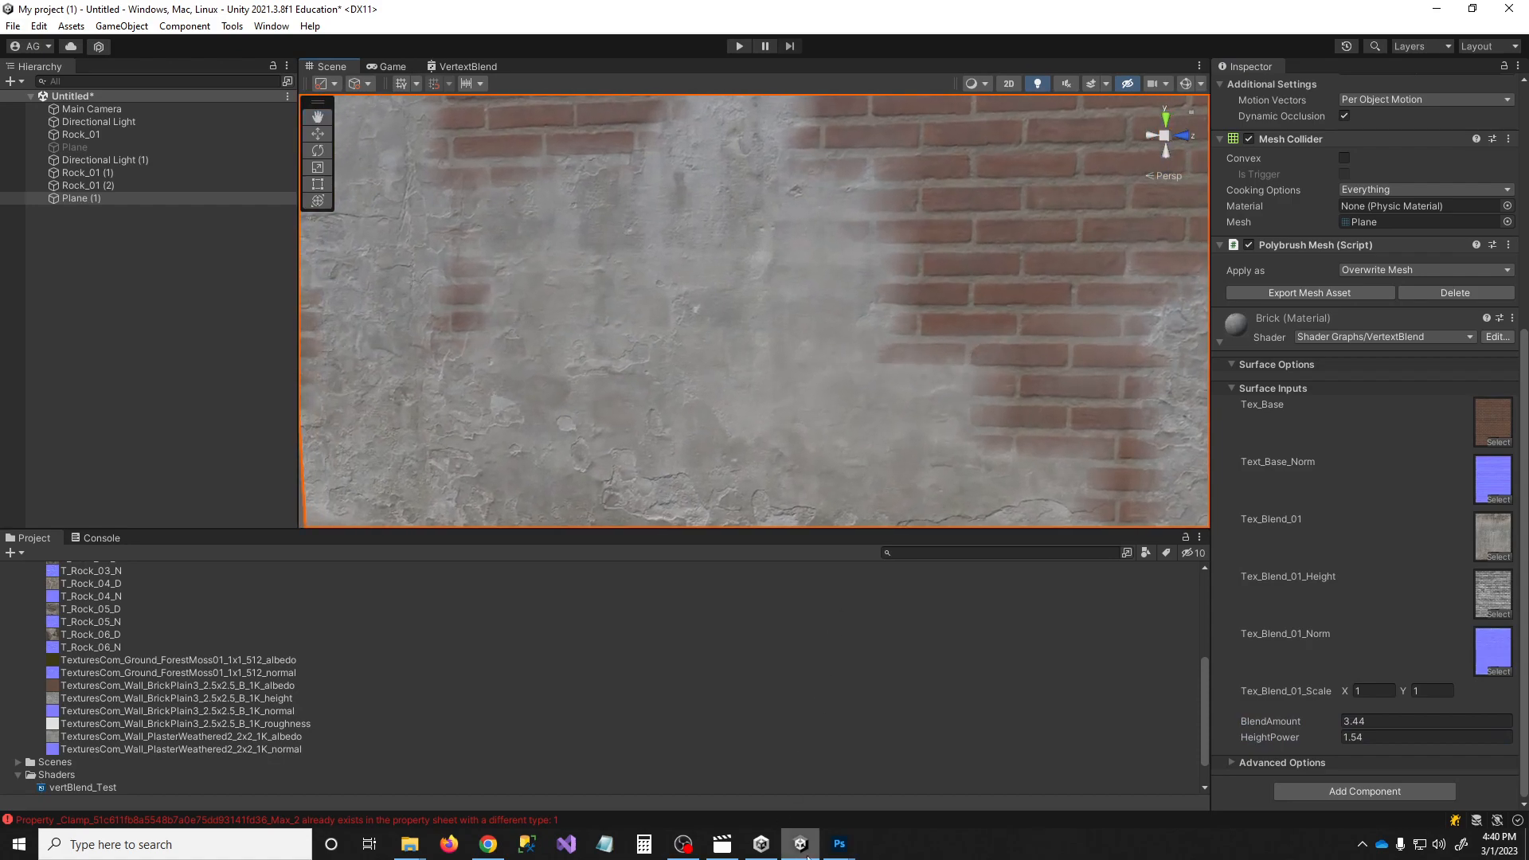
# Switch to Photoshop, duplicate the brick height document's Background layer and set the copy's blend mode to Color Burn
pyautogui.moveTo(840, 845)
pyautogui.click(863, 785)
pyautogui.moveTo(1353, 589); pyautogui.dragTo(1480, 818)
pyautogui.click(1351, 528)
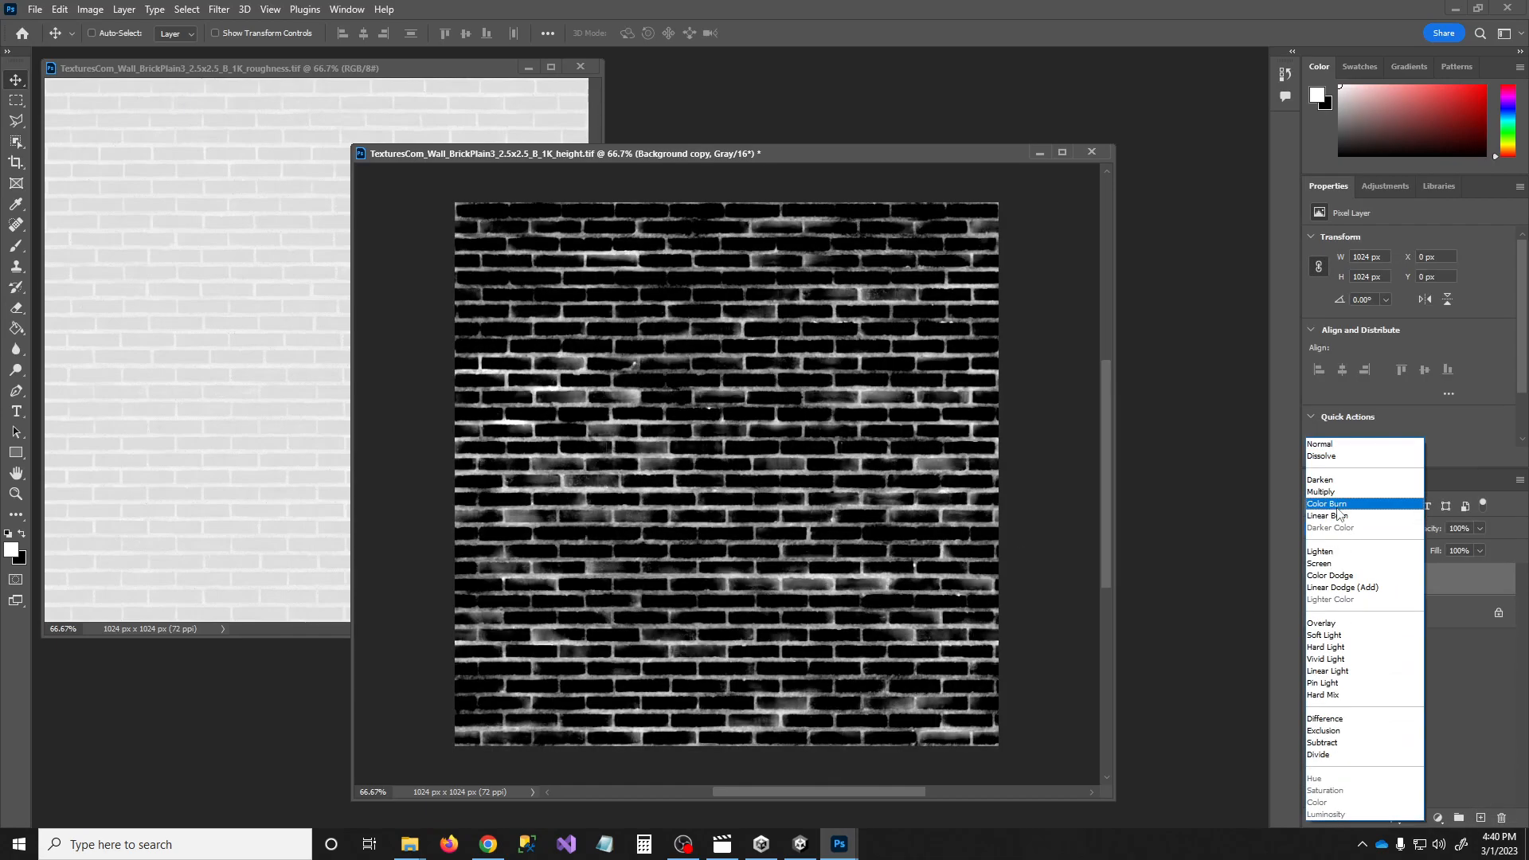
pyautogui.click(1328, 504)
# Merge the Background copy and Background layers of the brick height document and save the TIFF
pyautogui.keyDown('shift'); pyautogui.click(1411, 613); pyautogui.keyUp('shift')
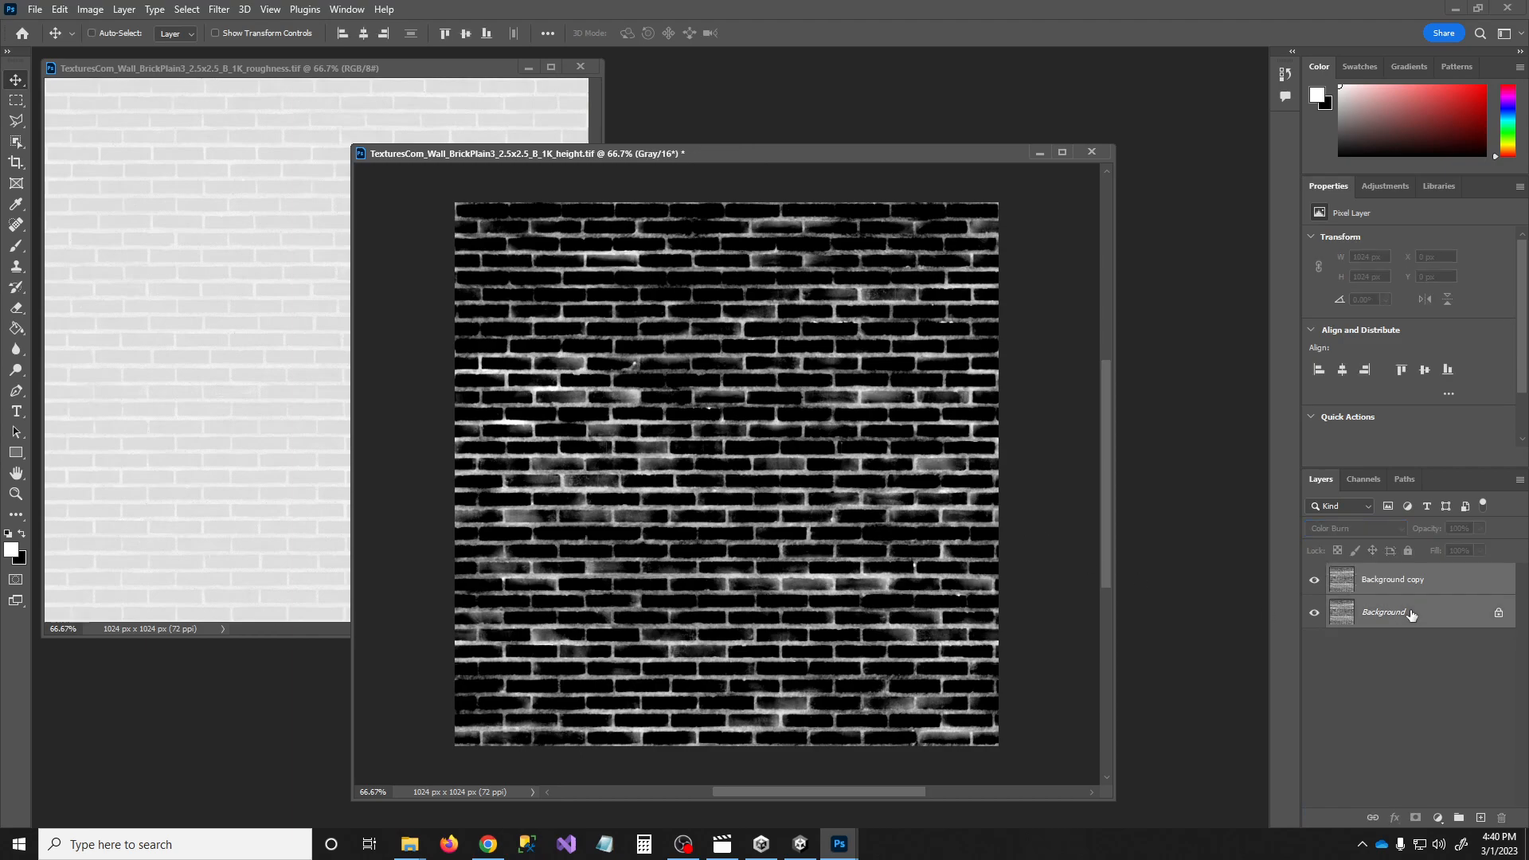
pyautogui.hotkey('ctrl', 'e')
pyautogui.hotkey('ctrl', 's')
pyautogui.moveTo(955, 153); pyautogui.dragTo(978, 134)
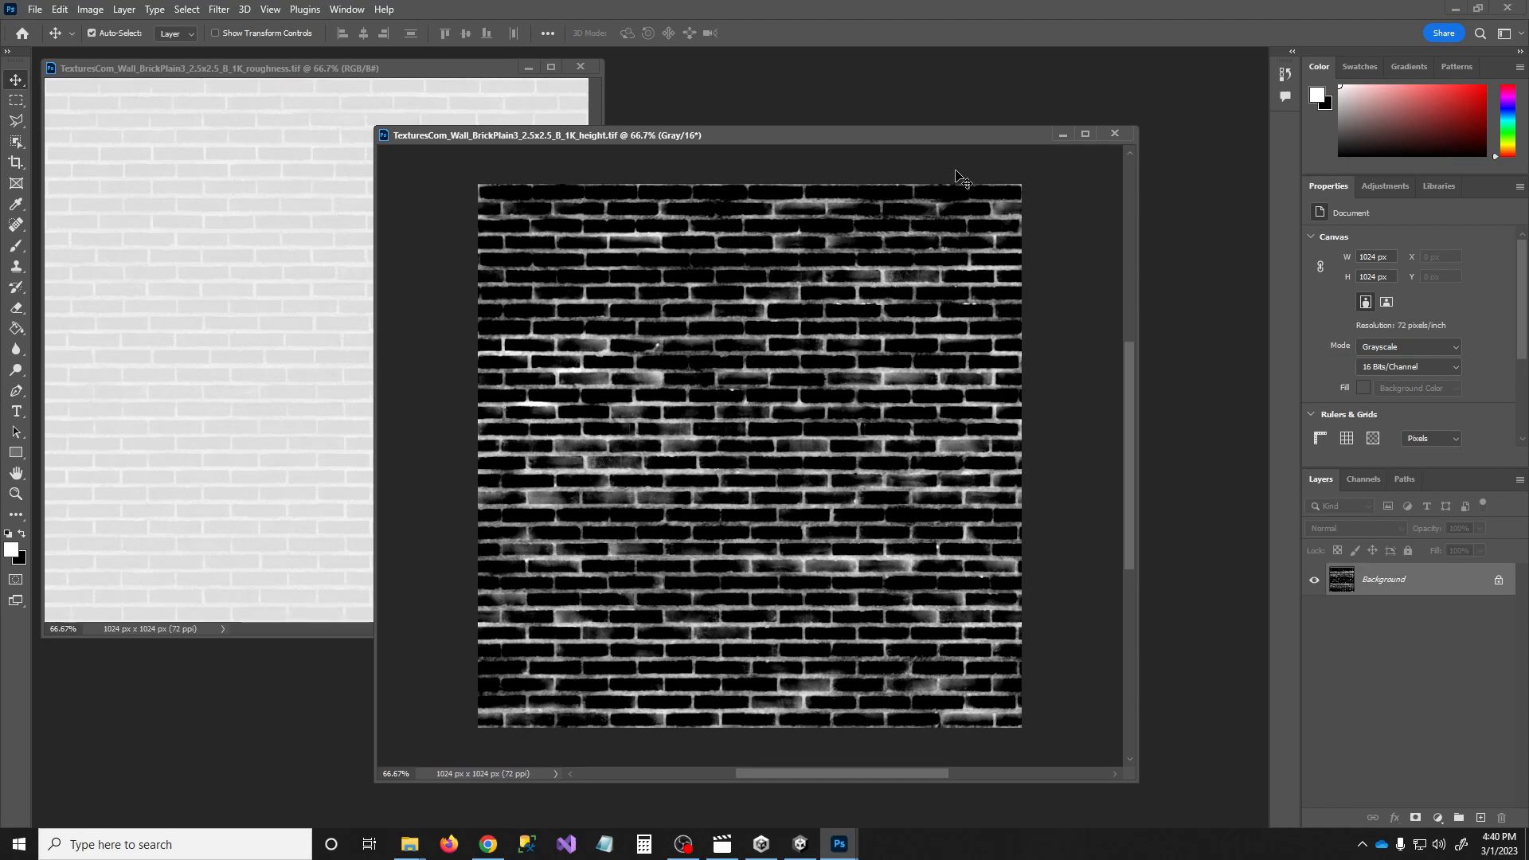
# Switch to Unity and set the wall's Brick material to BlendAmount 3.67 and HeightPower 2.7
pyautogui.click(800, 844)
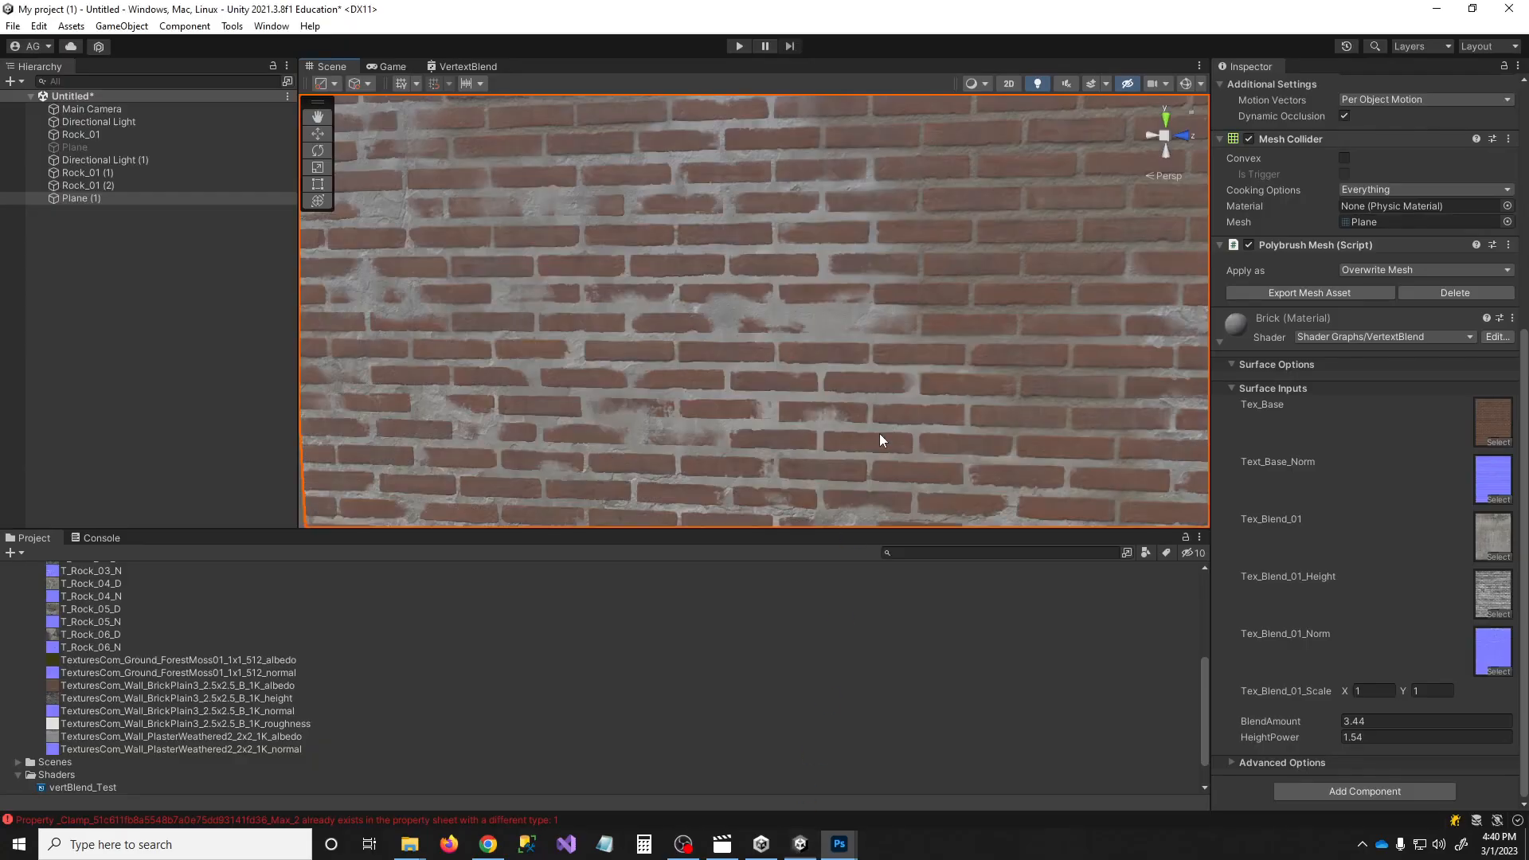
pyautogui.scroll(-3, 922, 430)
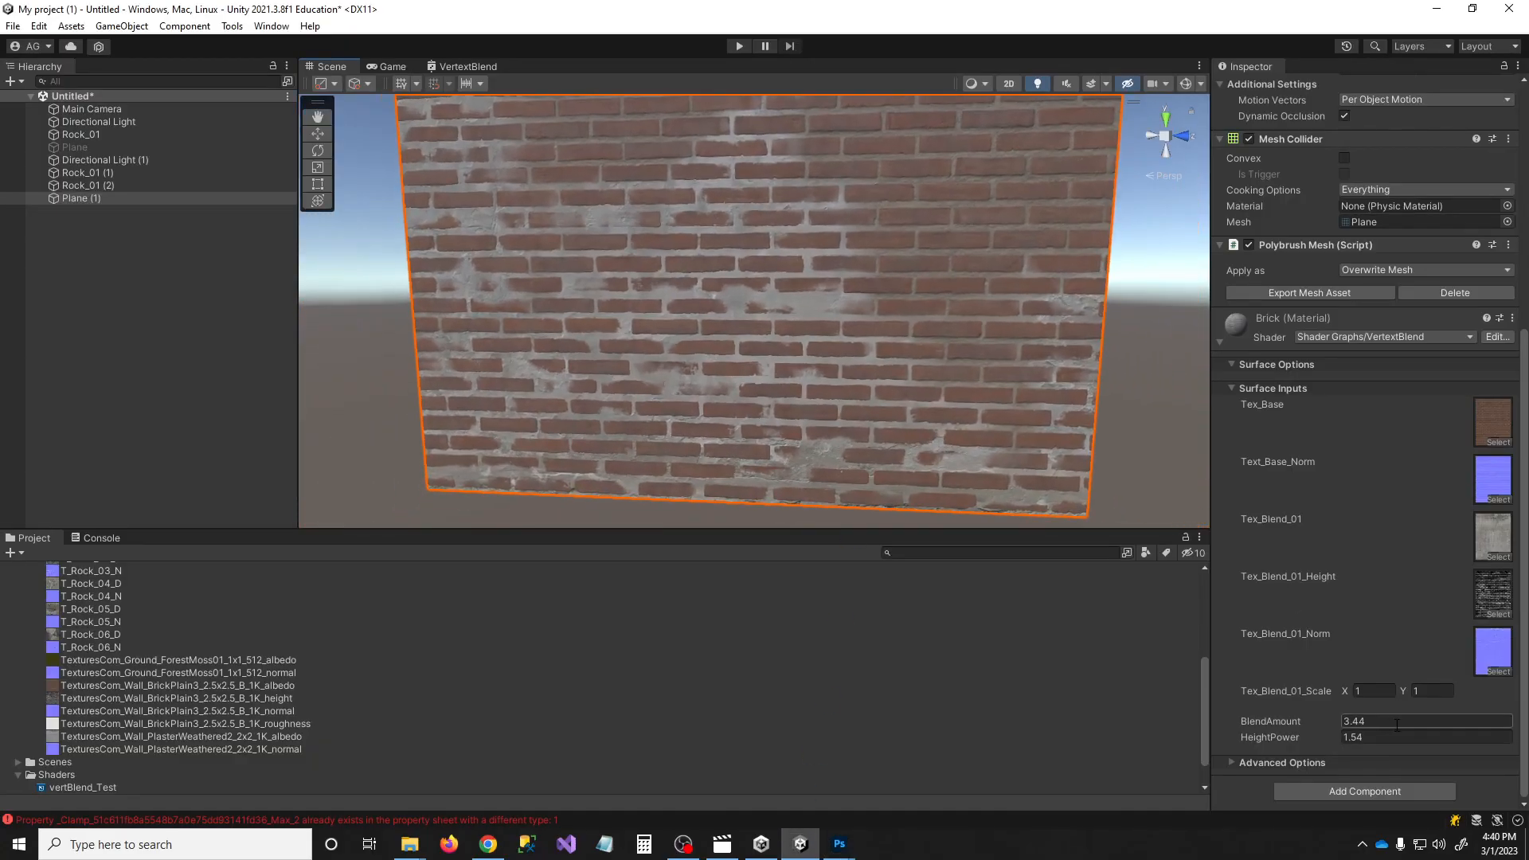
pyautogui.write('1')
pyautogui.moveTo(1314, 739); pyautogui.dragTo(264, 758)
pyautogui.moveTo(71, 744); pyautogui.dragTo(1335, 724)
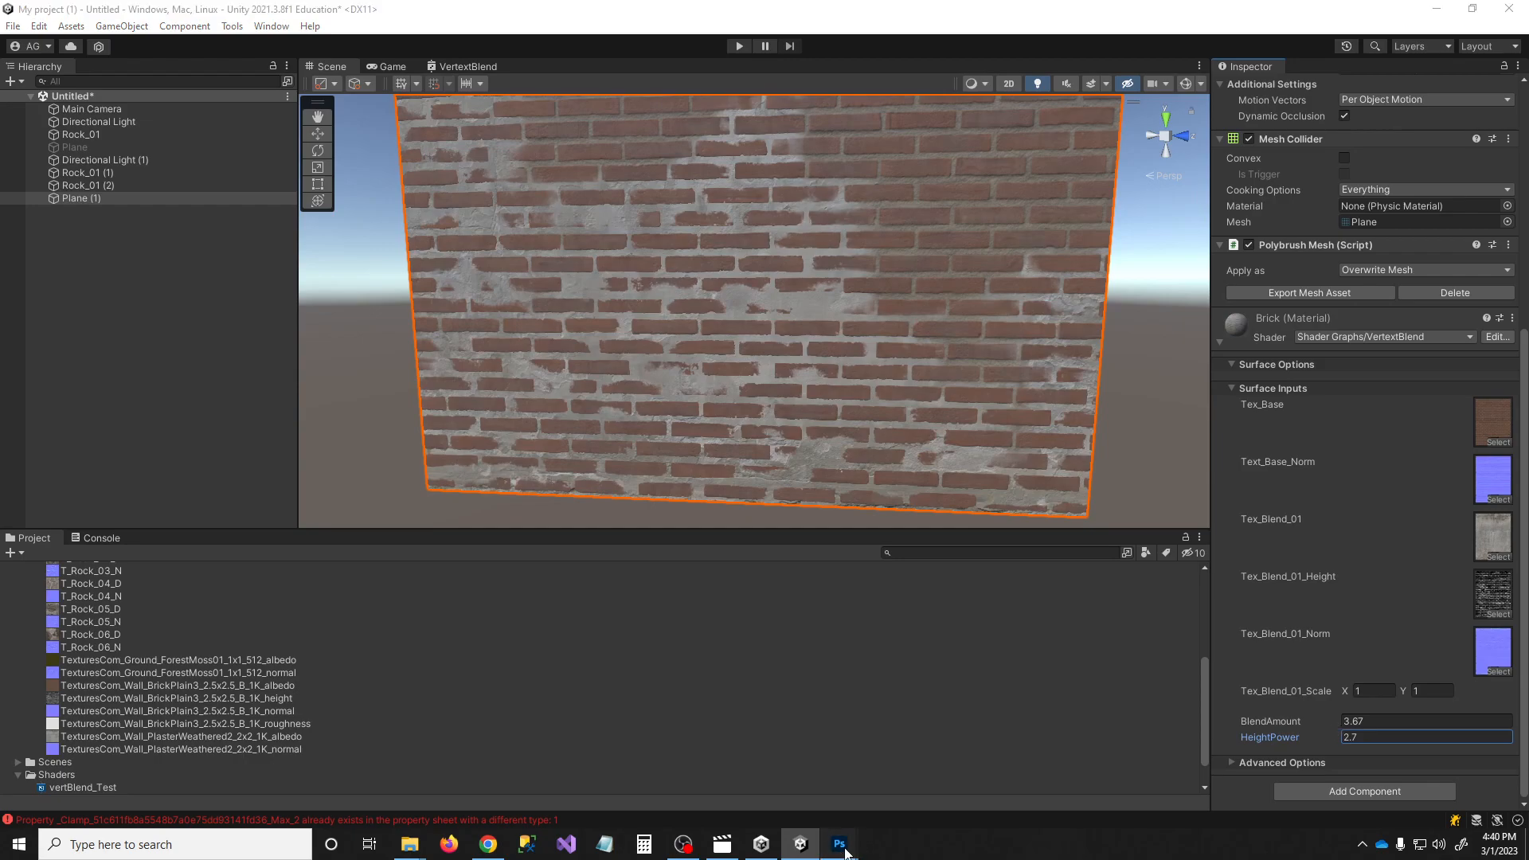
# Switch to Photoshop, undo the layer merge and reduce the Background copy layer's fill to 43%
pyautogui.moveTo(839, 844)
pyautogui.click(915, 776)
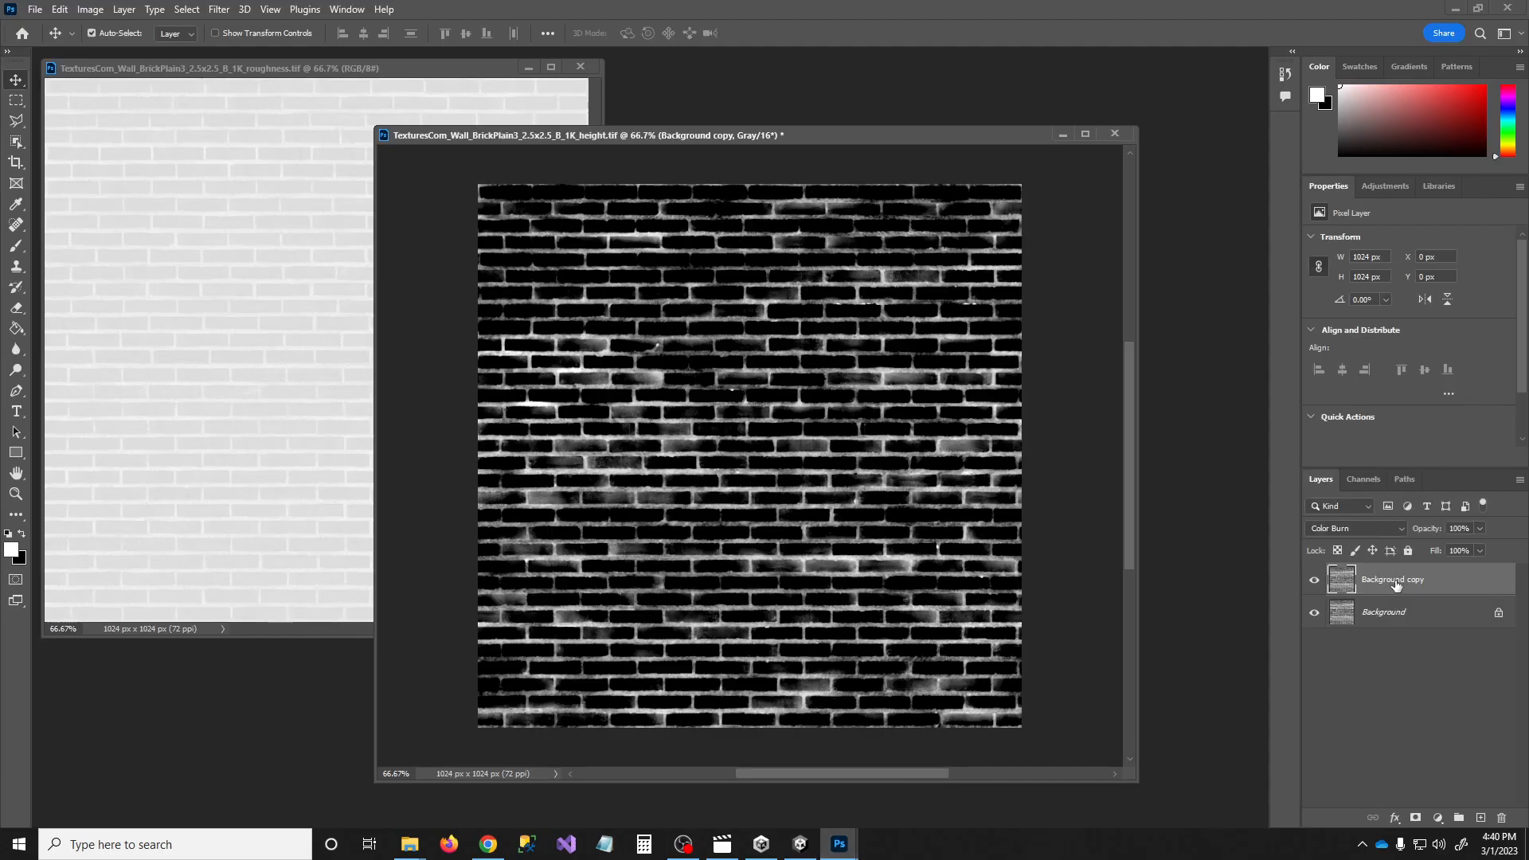
pyautogui.click(1314, 581)
pyautogui.click(1314, 581)
pyautogui.moveTo(1447, 568); pyautogui.dragTo(1436, 572)
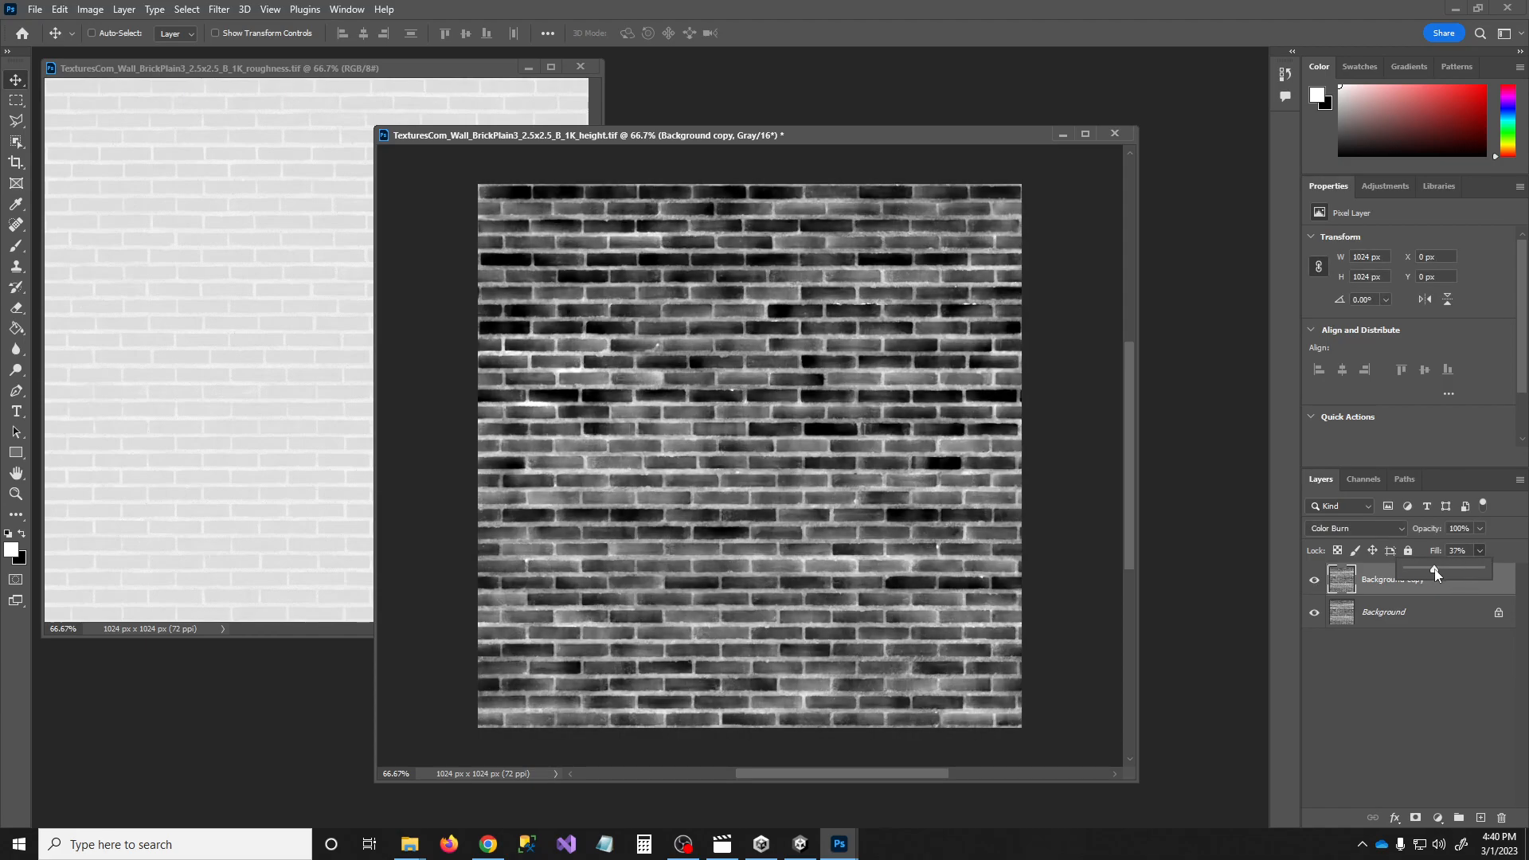
# Merge the reduced-fill Background copy with the Background layer into a single layer
pyautogui.keyDown('shift'); pyautogui.click(1400, 610); pyautogui.keyUp('shift')
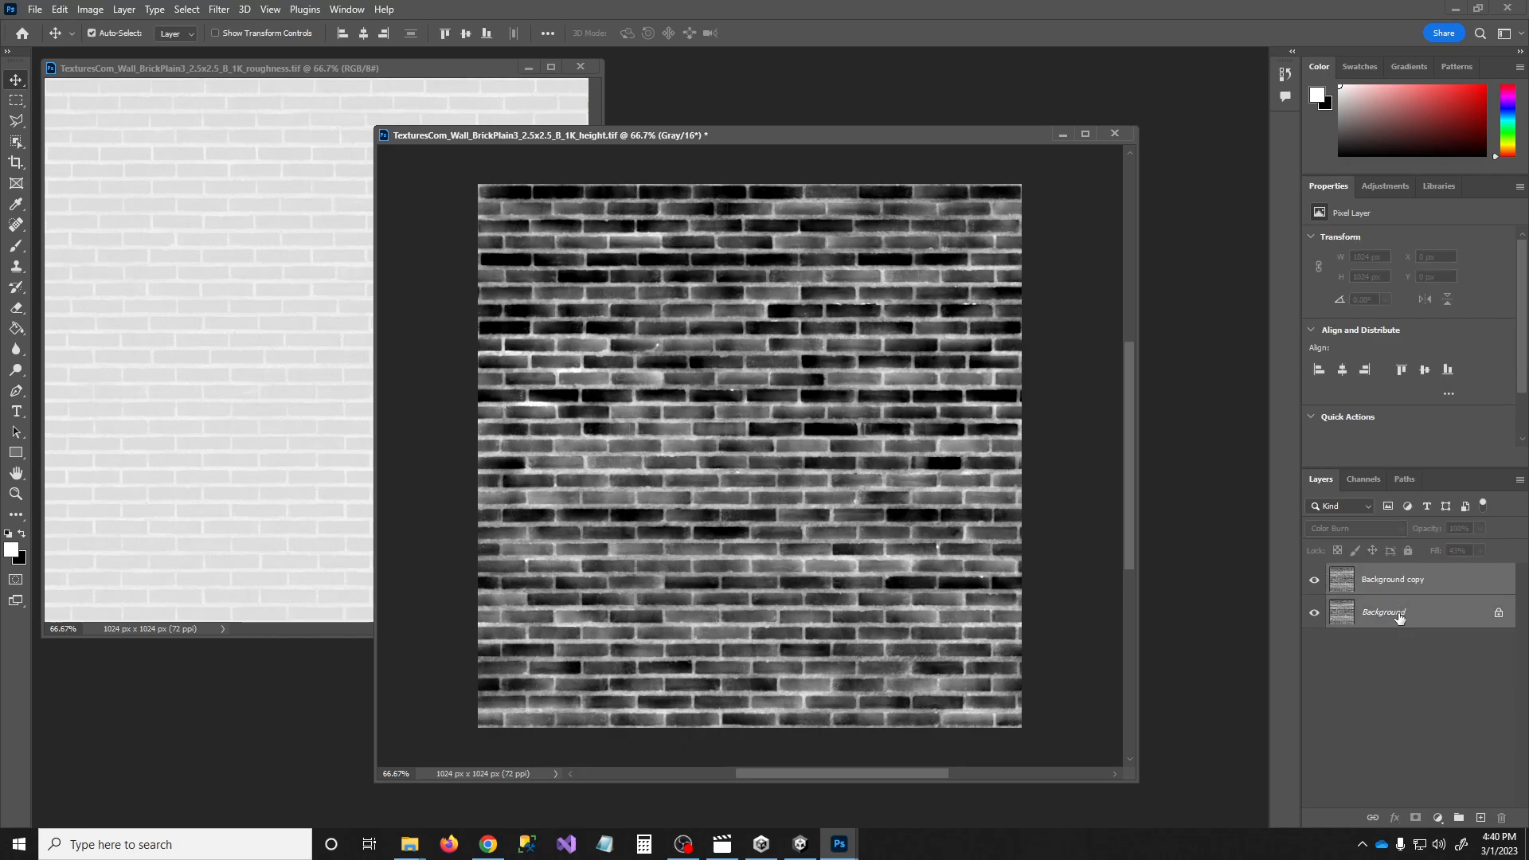
pyautogui.click(1414, 797)
pyautogui.click(1409, 593)
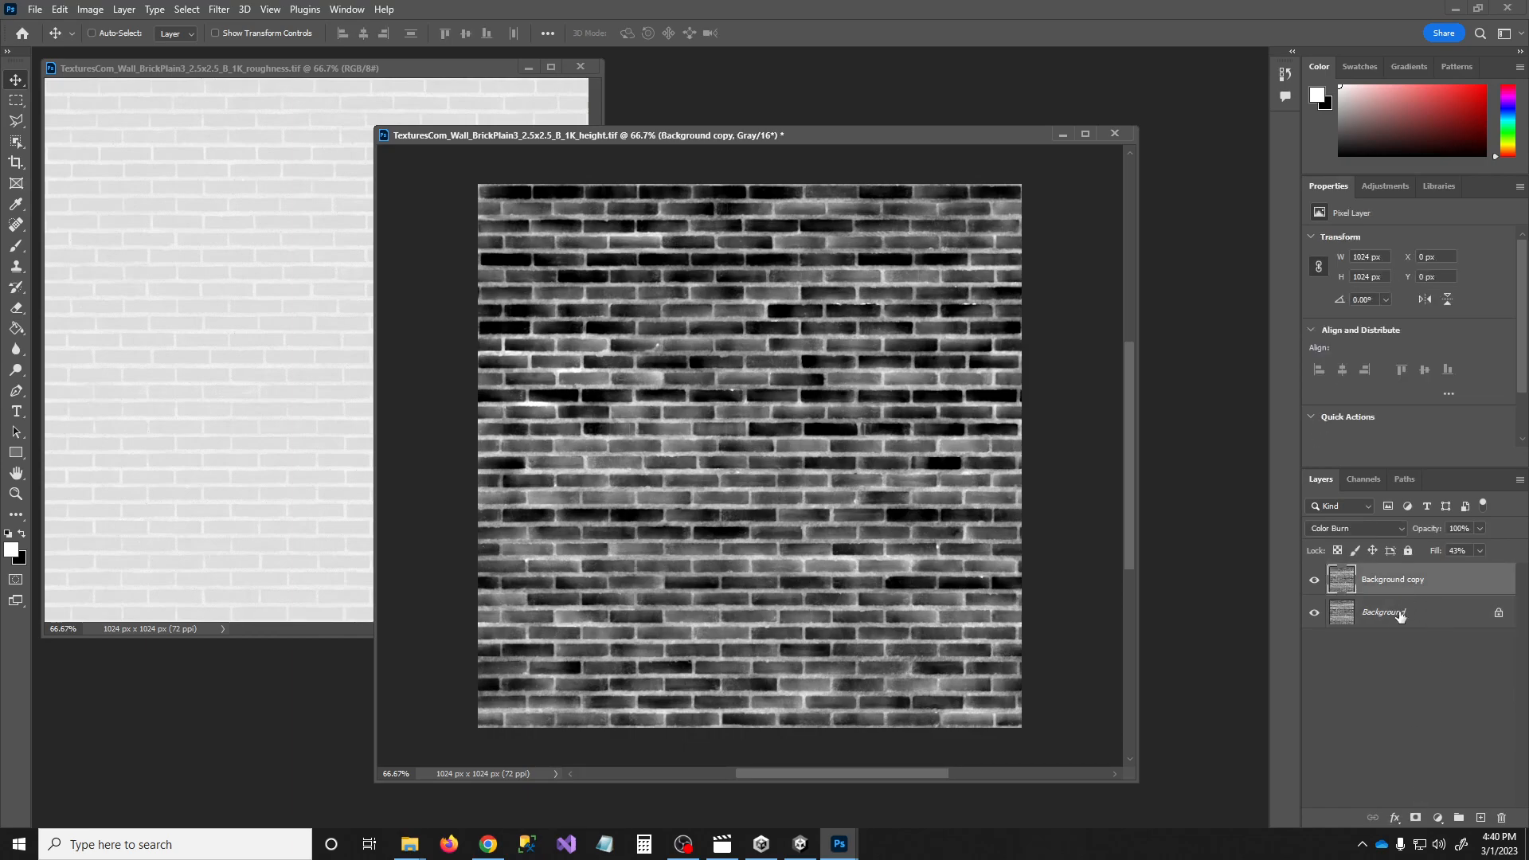
pyautogui.keyDown('shift'); pyautogui.click(1399, 613); pyautogui.keyUp('shift')
pyautogui.hotkey('ctrl', 'e')
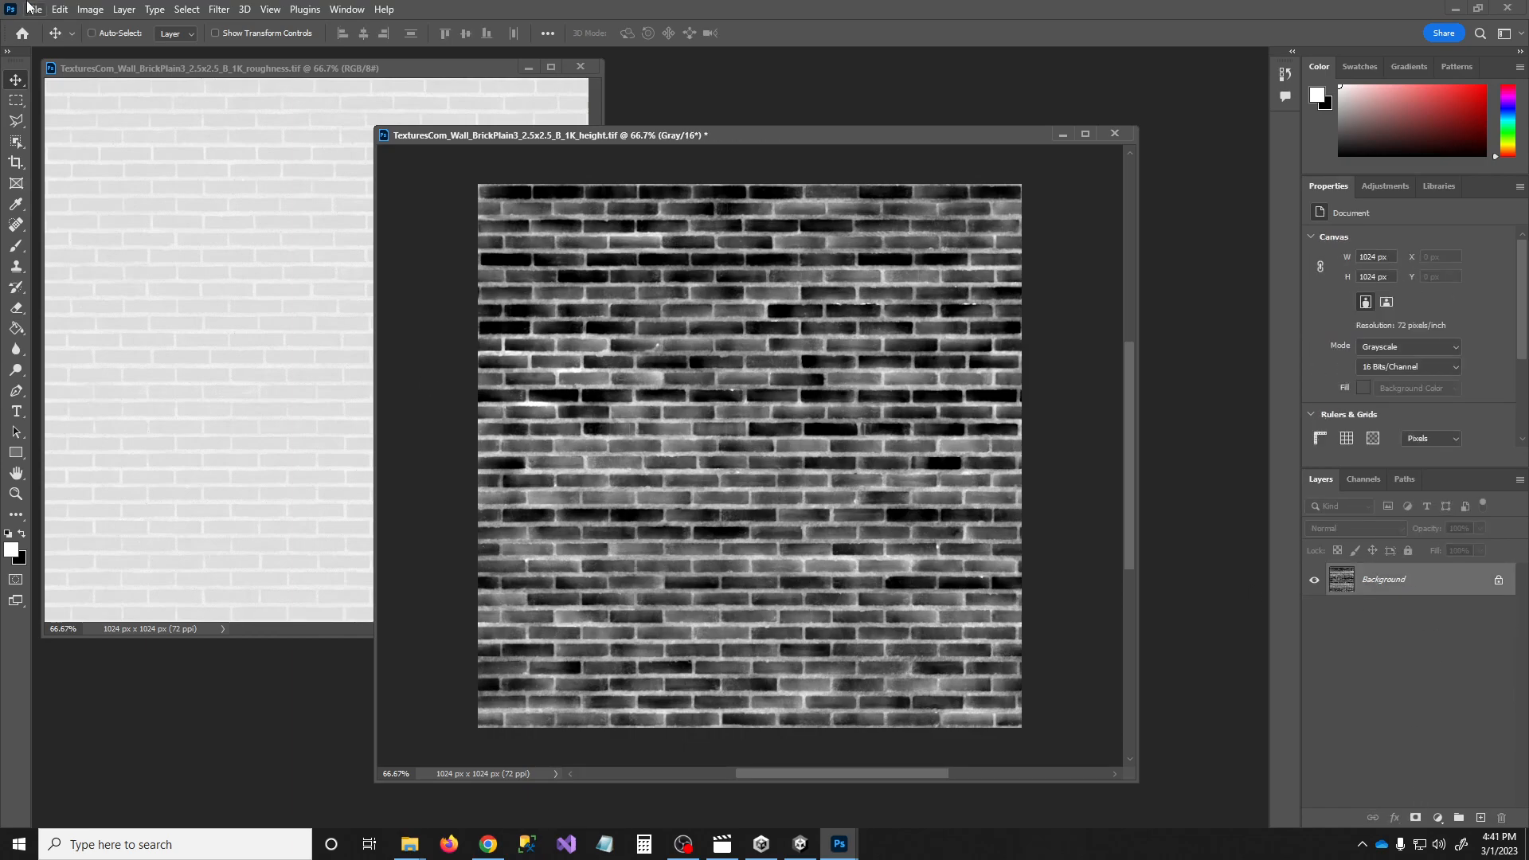
# Adjust the brick height map with Levels, using input levels 7, 0.89 and 202 and an output black of 23
pyautogui.click(90, 9)
pyautogui.moveTo(119, 51)
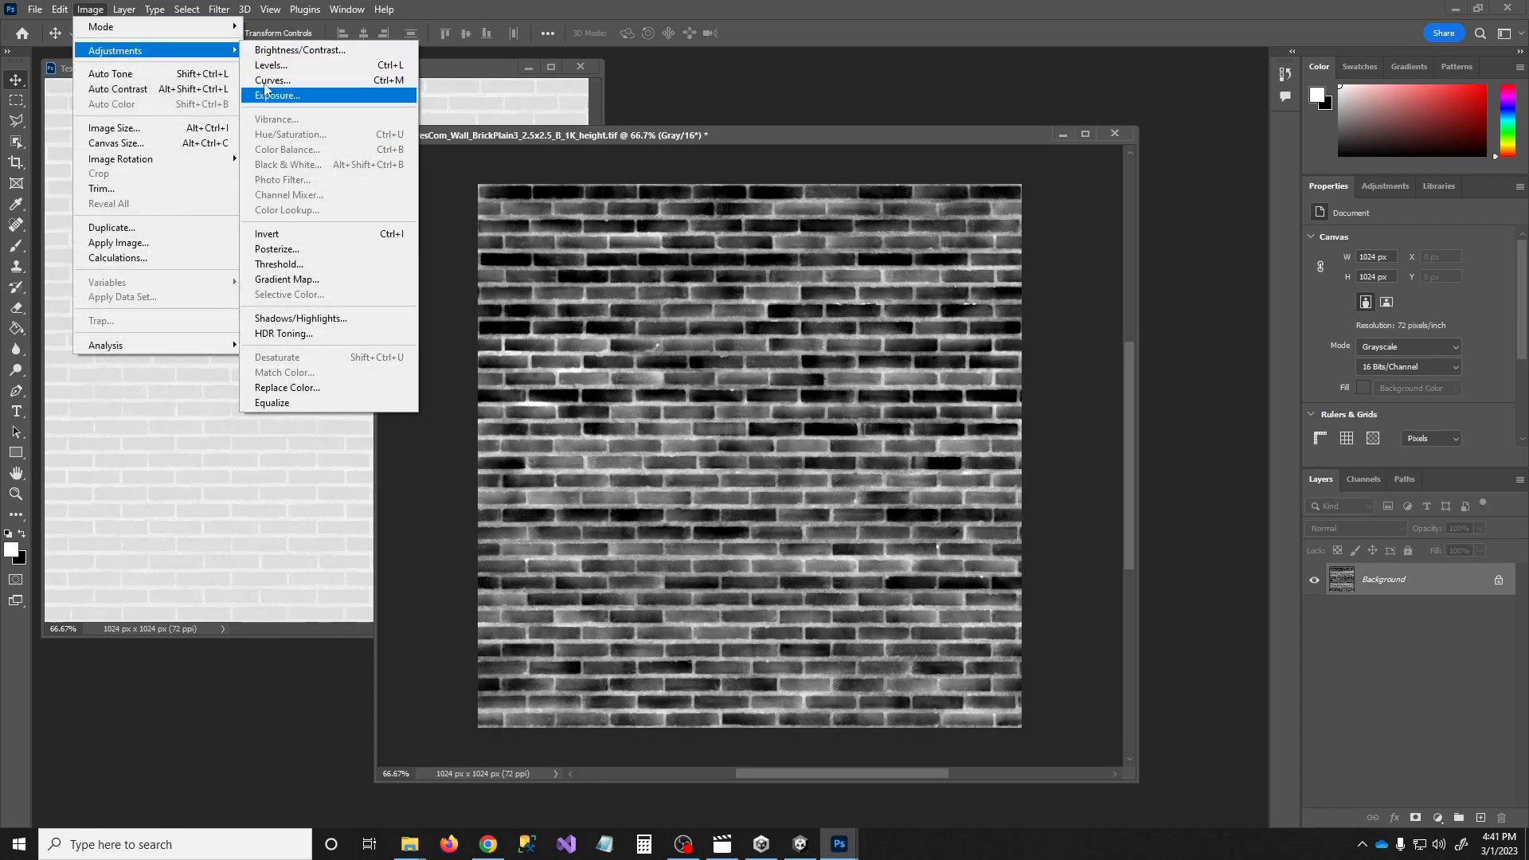
pyautogui.click(276, 65)
pyautogui.moveTo(955, 448)
pyautogui.mouseDown()
pyautogui.moveTo(1005, 447)
pyautogui.moveTo(981, 449)
pyautogui.mouseUp()
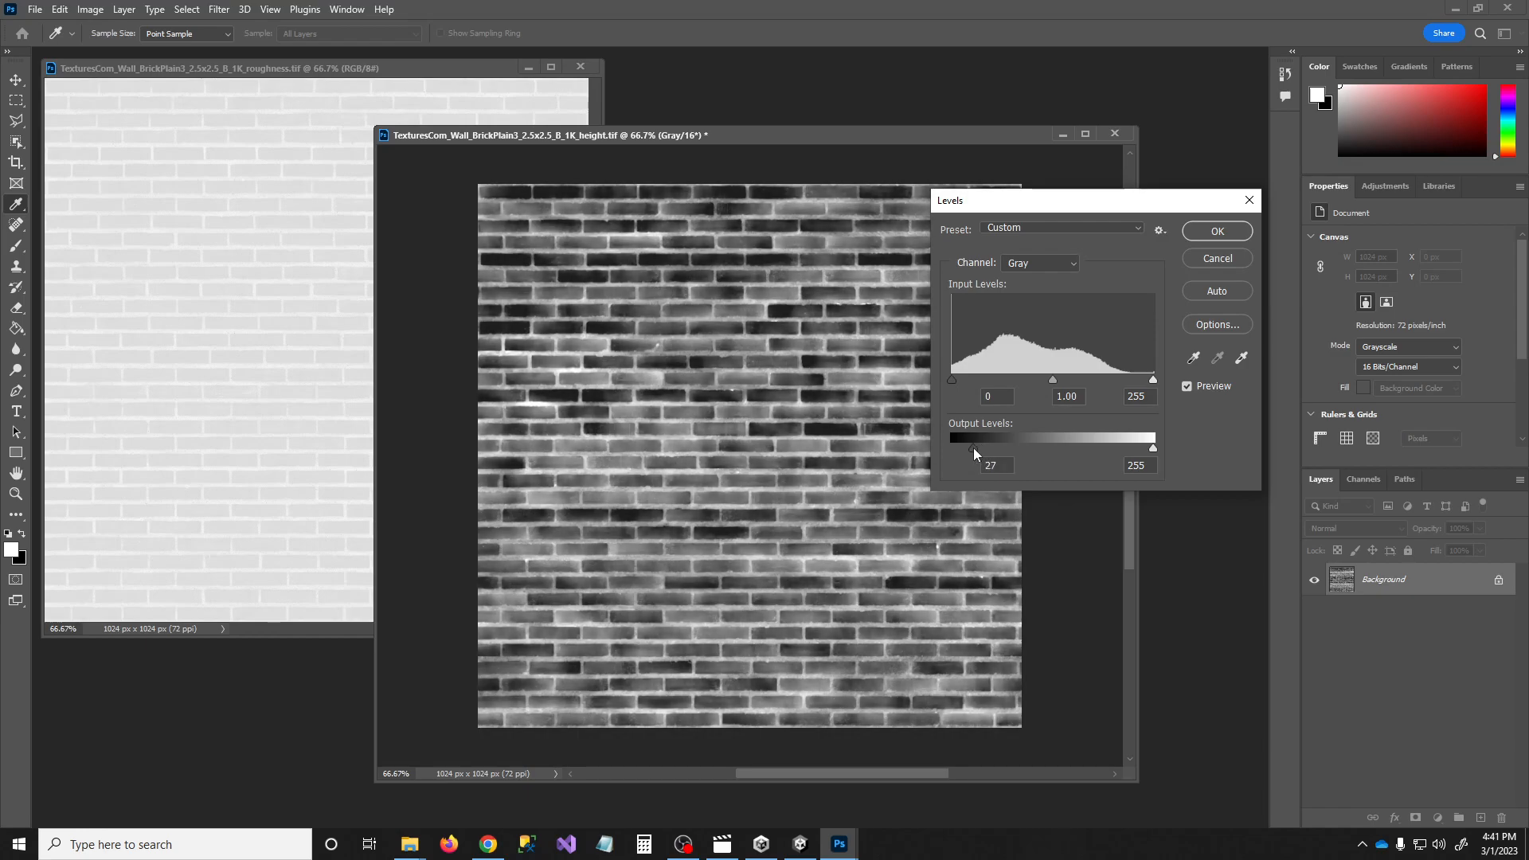
pyautogui.moveTo(1054, 375)
pyautogui.mouseDown()
pyautogui.moveTo(1030, 383)
pyautogui.moveTo(1060, 379)
pyautogui.mouseUp()
pyautogui.moveTo(958, 384); pyautogui.dragTo(963, 380)
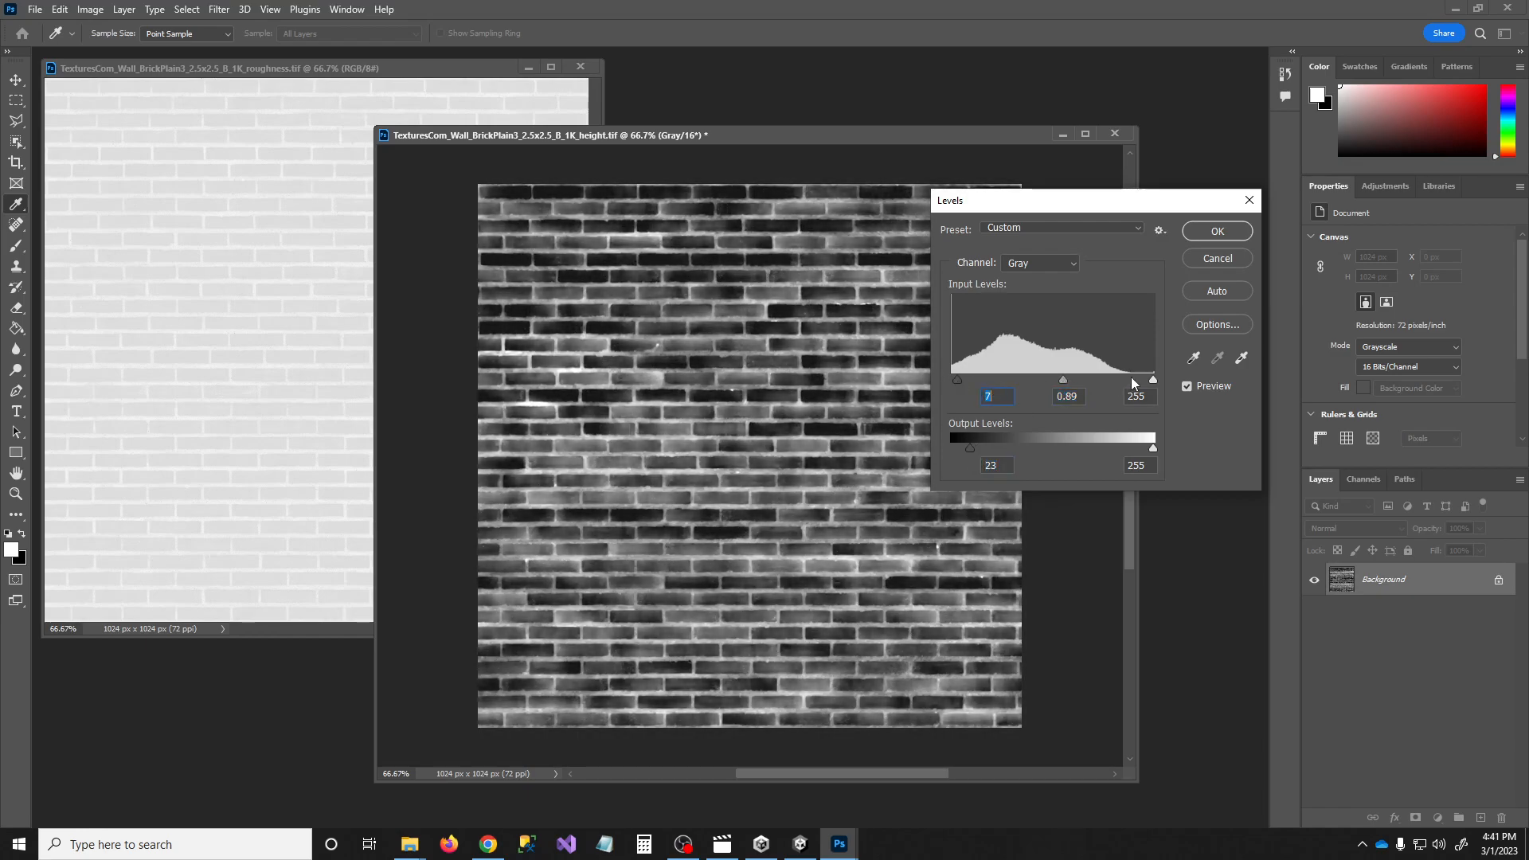
pyautogui.moveTo(1151, 380); pyautogui.dragTo(1111, 379)
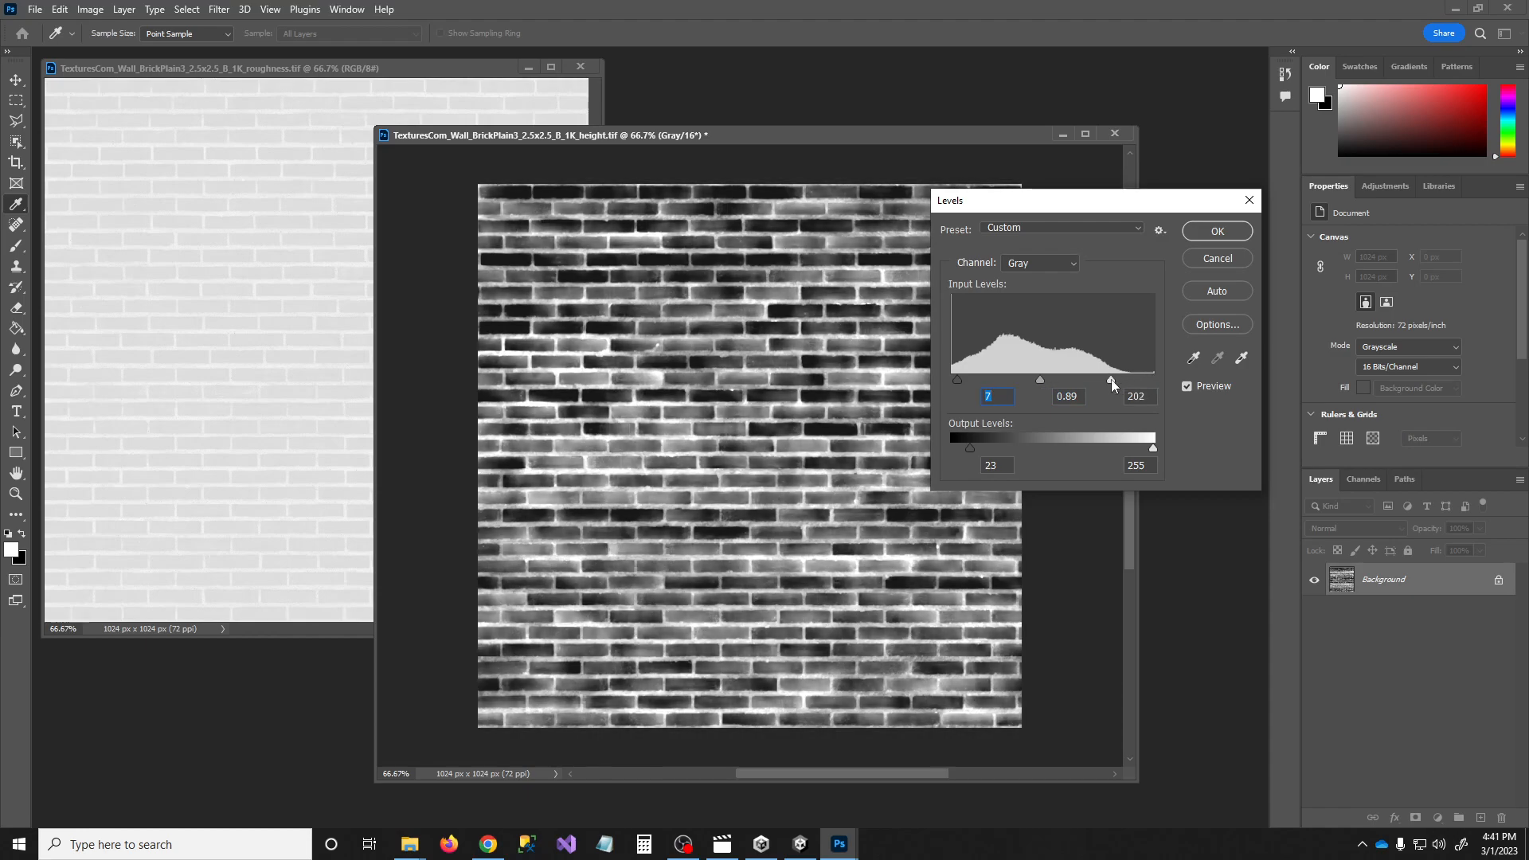
pyautogui.click(1217, 231)
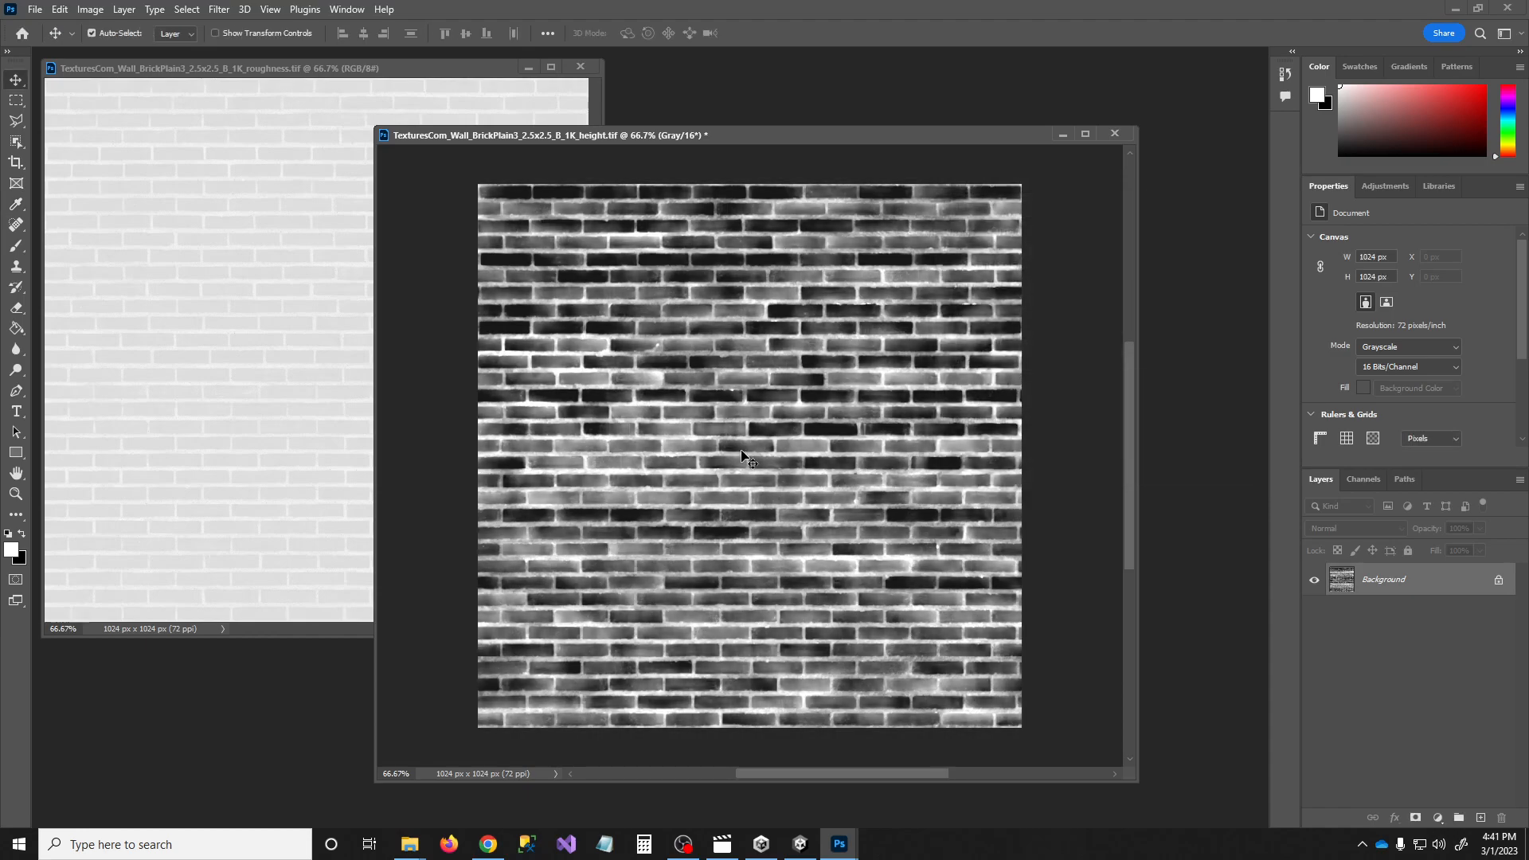
# Switch to Unity and set the wall's Brick material to BlendAmount 2.98 and HeightPower 1.12
pyautogui.click(800, 844)
pyautogui.moveTo(741, 349)
pyautogui.keyDown('alt'); pyautogui.mouseDown()
pyautogui.moveTo(723, 229)
pyautogui.moveTo(669, 276)
pyautogui.moveTo(668, 366)
pyautogui.moveTo(700, 340)
pyautogui.moveTo(745, 347)
pyautogui.mouseUp(); pyautogui.keyUp('alt')
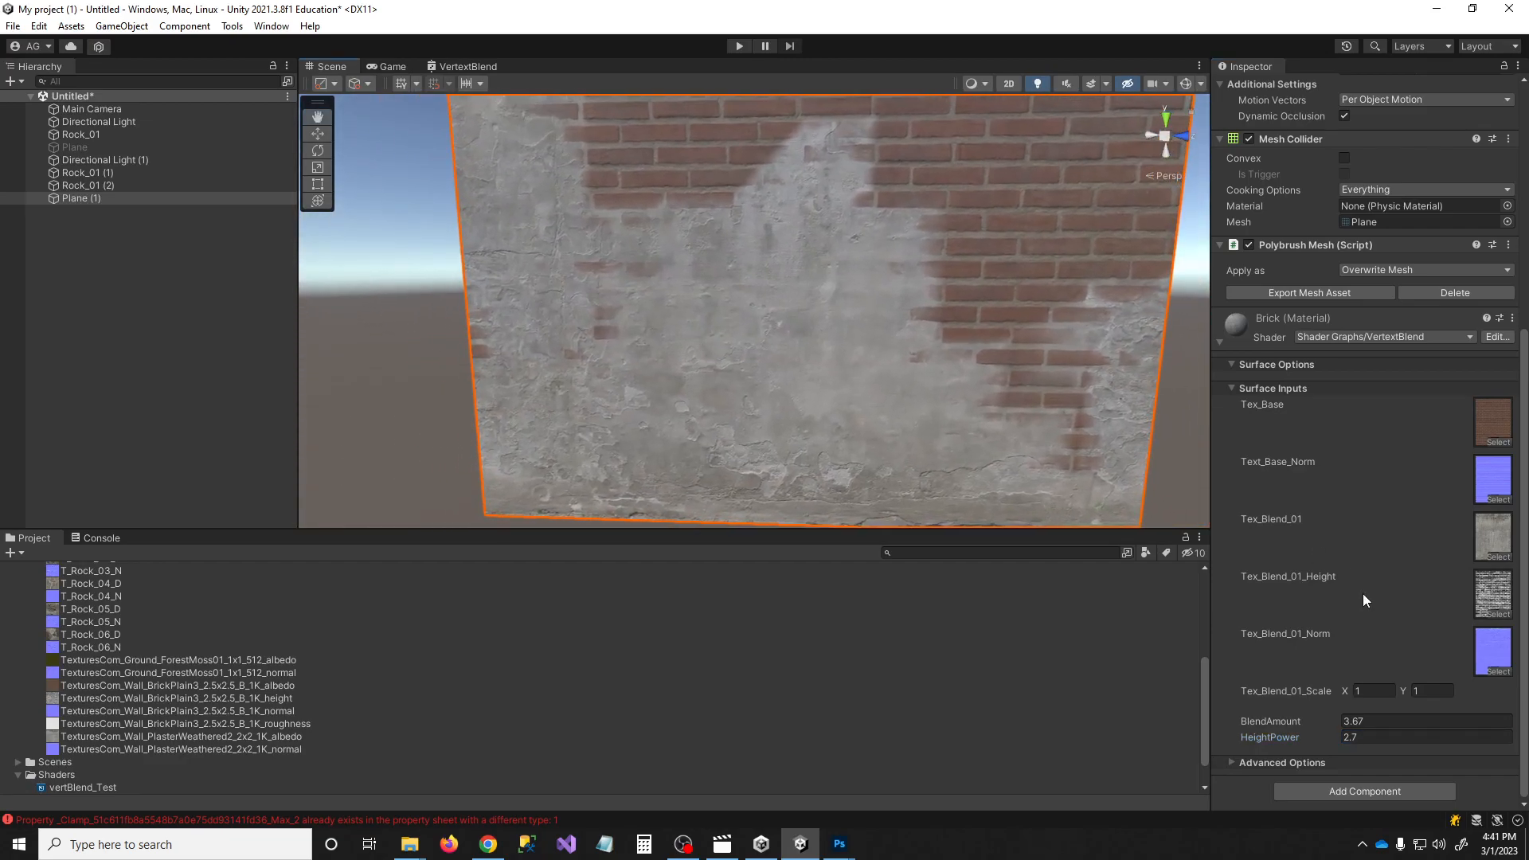
pyautogui.moveTo(1306, 744)
pyautogui.mouseDown()
pyautogui.moveTo(1334, 734)
pyautogui.moveTo(1265, 742)
pyautogui.moveTo(1362, 721)
pyautogui.moveTo(1293, 733)
pyautogui.mouseUp()
pyautogui.moveTo(1083, 462); pyautogui.dragTo(773, 450, button='right')
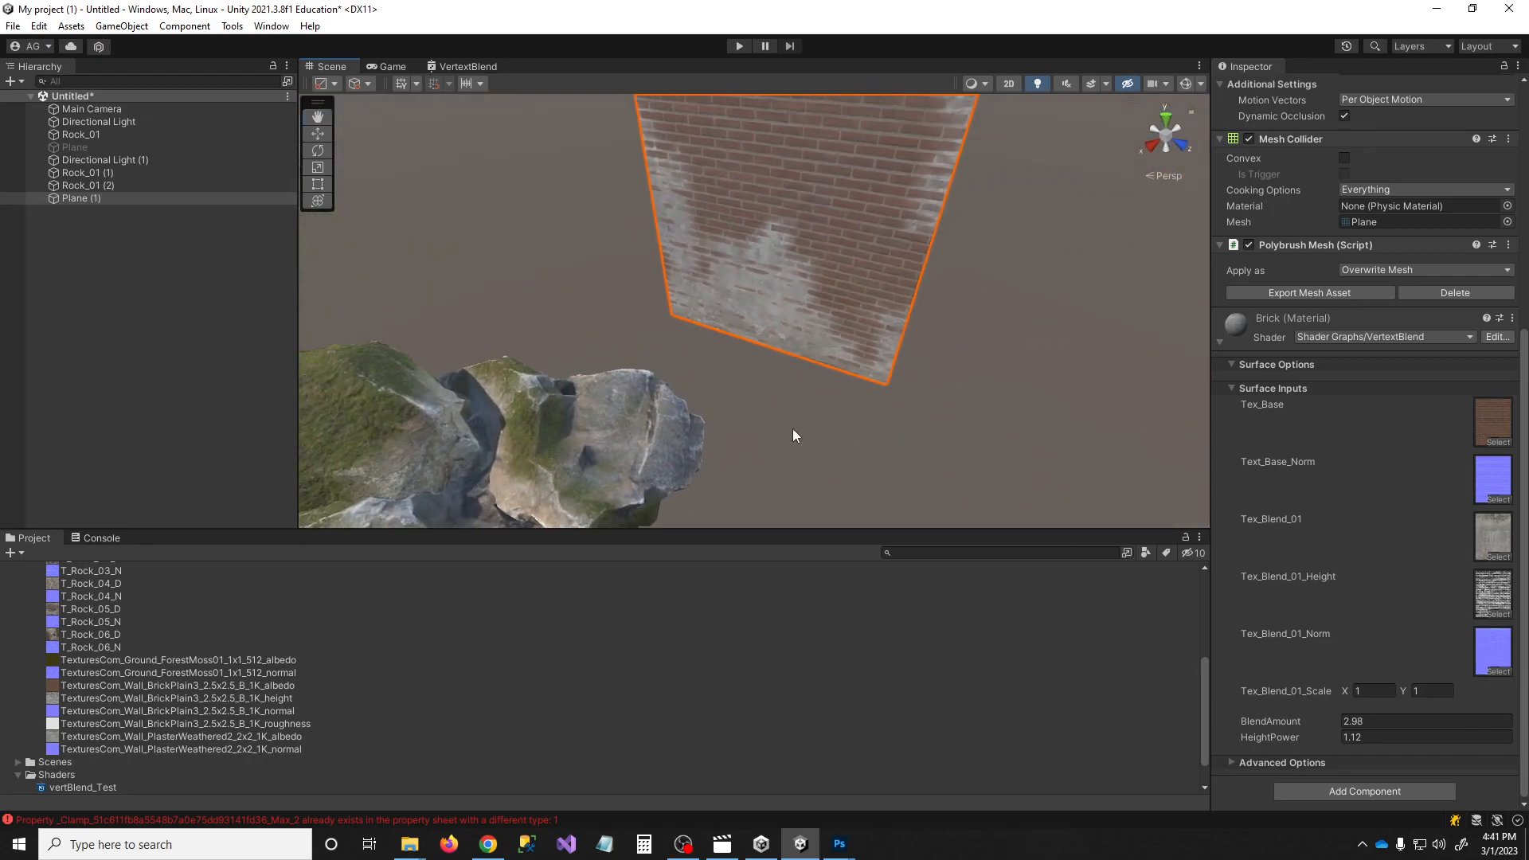
# Tilt the brick wall plane with the Rotate tool to view its surface at another lighting angle
pyautogui.moveTo(829, 332); pyautogui.dragTo(930, 359, button='right')
pyautogui.press('e')
pyautogui.moveTo(978, 313)
pyautogui.mouseDown()
pyautogui.moveTo(921, 327)
pyautogui.moveTo(1049, 328)
pyautogui.moveTo(963, 325)
pyautogui.mouseUp()
pyautogui.moveTo(940, 273); pyautogui.dragTo(1025, 333)
pyautogui.moveTo(1025, 332); pyautogui.dragTo(1028, 296, button='right')
pyautogui.moveTo(707, 331); pyautogui.dragTo(724, 295)
# Locate the brick material's base normal texture in the project and view its import settings
pyautogui.click(1504, 483)
pyautogui.click(430, 712)
pyautogui.moveTo(717, 343); pyautogui.dragTo(760, 444, button='right')
pyautogui.press('w')
pyautogui.press('s')
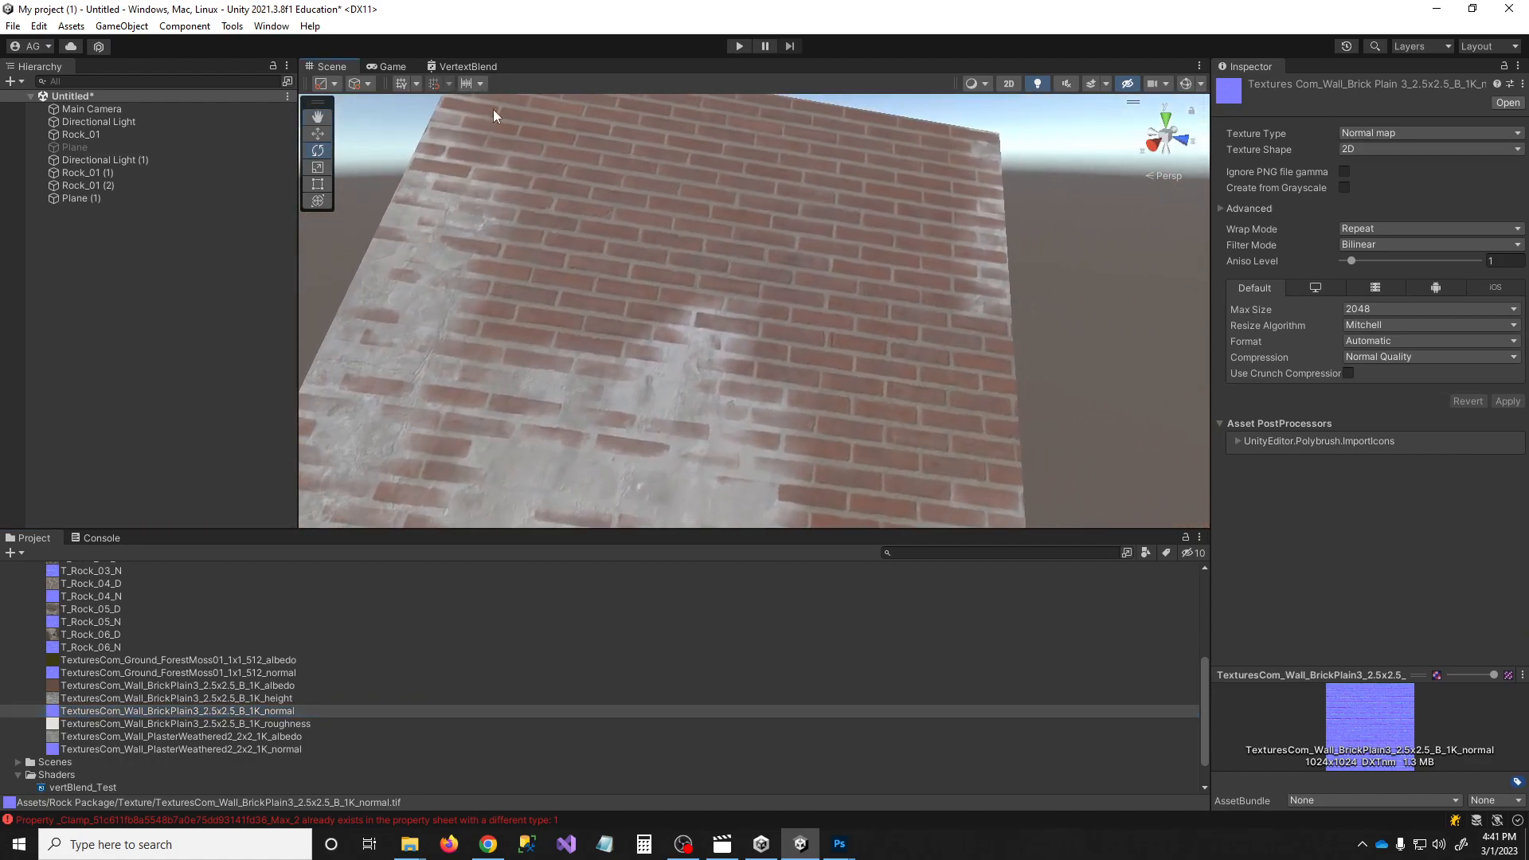
# Set the VertextBlend graph's Fragment Smoothness to 1, save the asset and inspect the wall's shine in the scene
pyautogui.click(478, 71)
pyautogui.moveTo(836, 270); pyautogui.dragTo(355, 284, button='middle')
pyautogui.moveTo(721, 293); pyautogui.dragTo(542, 323, button='middle')
pyautogui.scroll(-1, 542, 322)
pyautogui.scroll(-1, 741, 325)
pyautogui.scroll(3, 862, 287)
pyautogui.click(819, 288)
pyautogui.write('1')
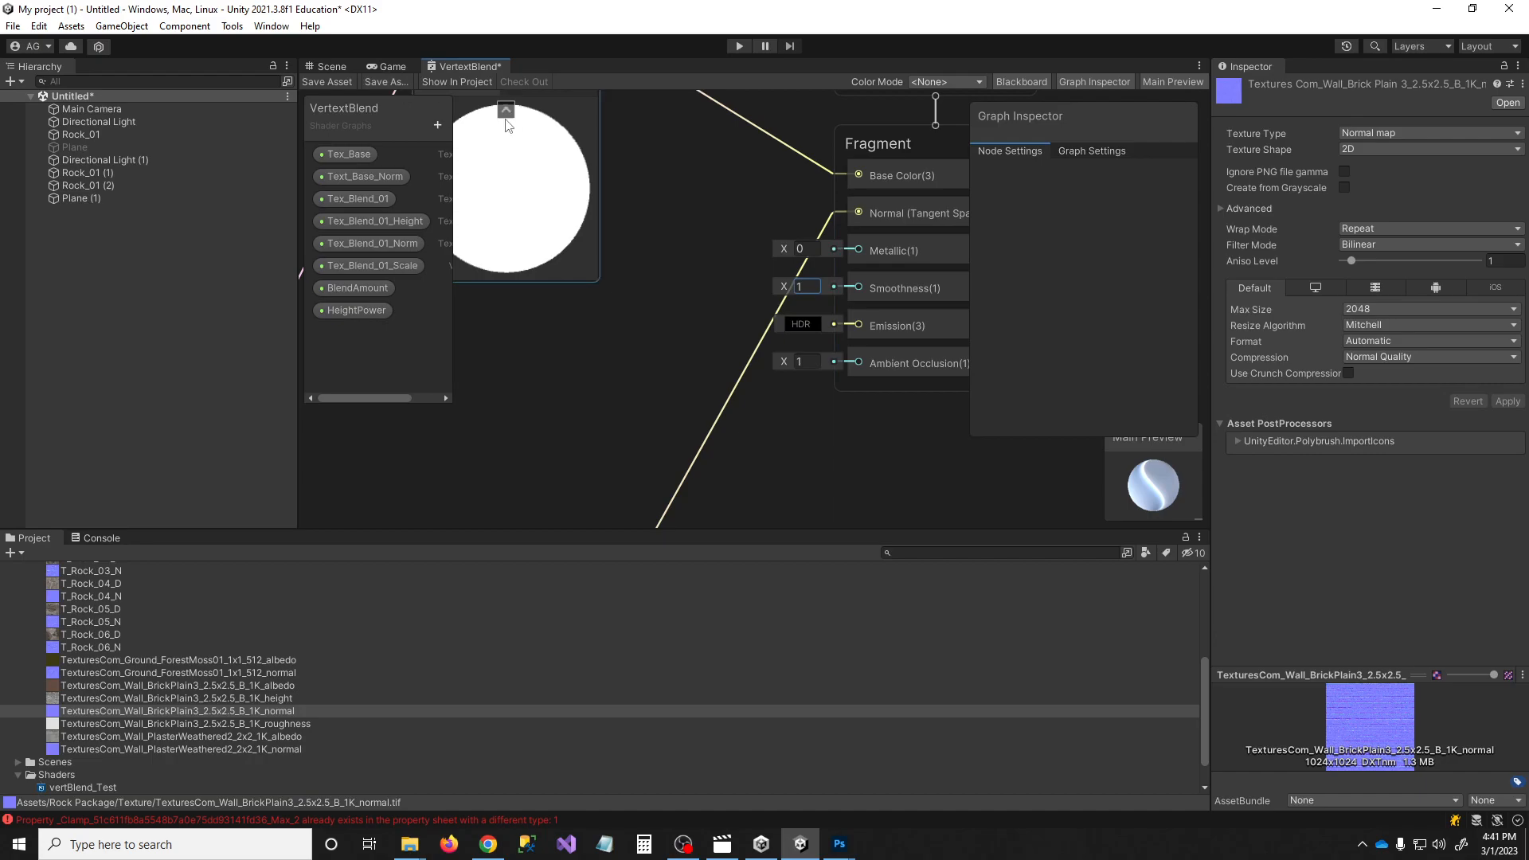
pyautogui.click(333, 83)
pyautogui.click(329, 66)
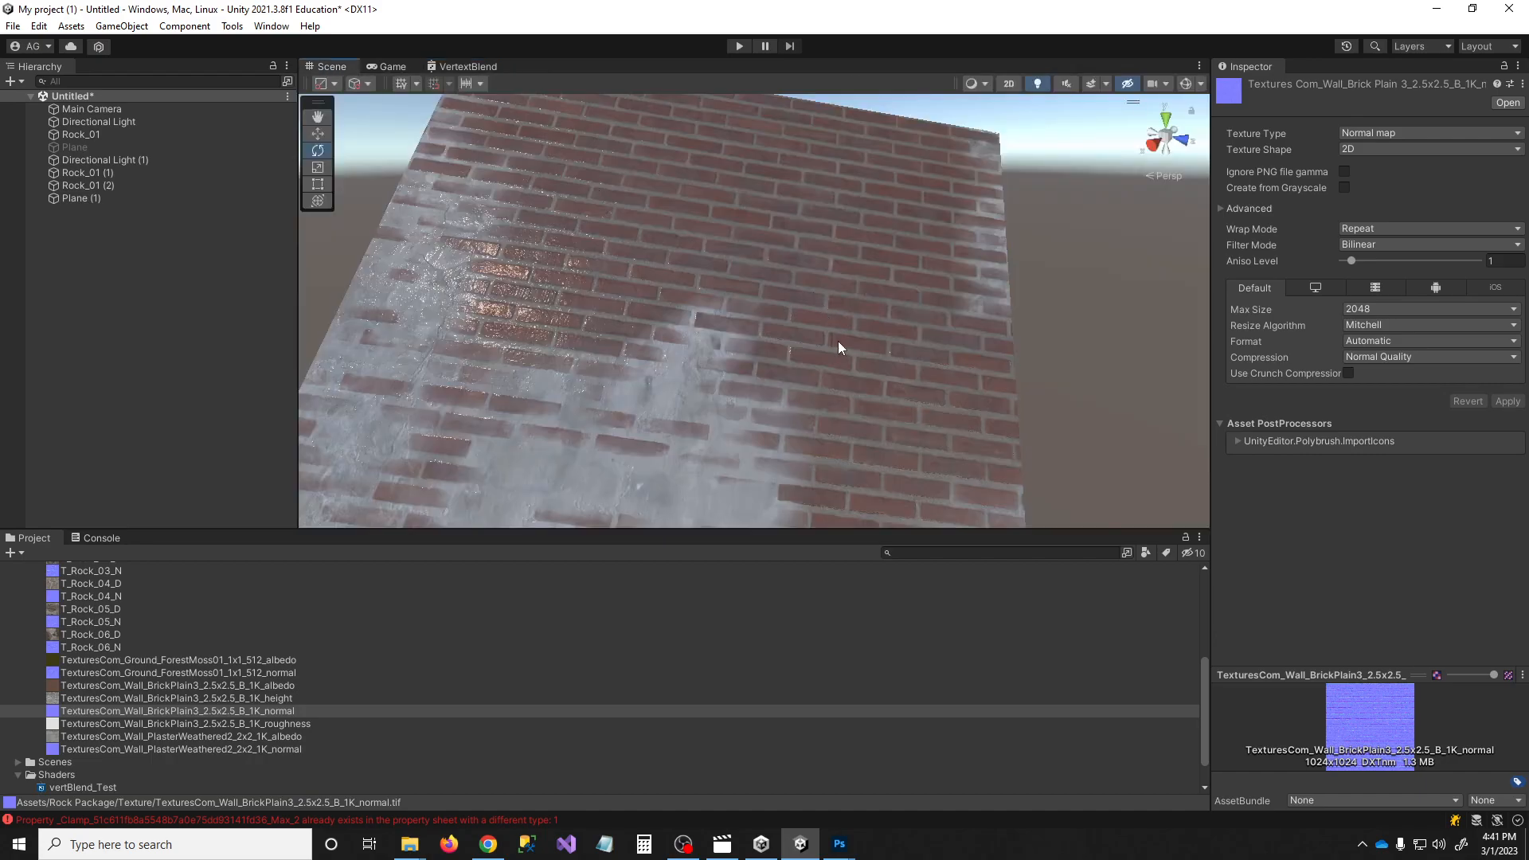
pyautogui.scroll(3, 733, 356)
pyautogui.moveTo(730, 349); pyautogui.dragTo(677, 296, button='right')
pyautogui.press('w')
pyautogui.press('s')
# Examine the VertextBlend graph's node network through to its Fragment block, enlarging the graph editor area
pyautogui.click(467, 68)
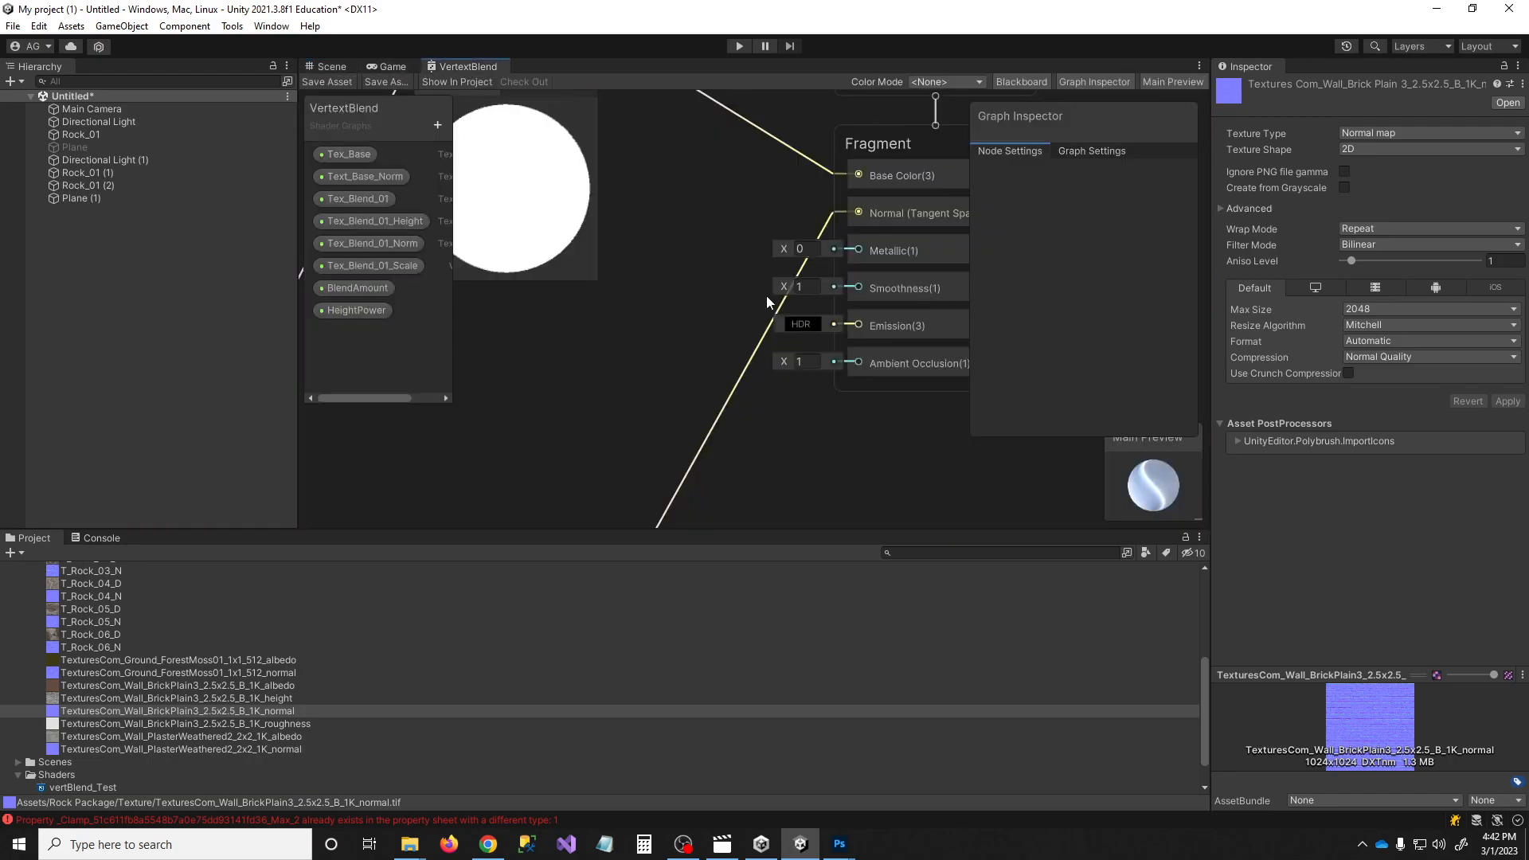
pyautogui.scroll(-3, 695, 406)
pyautogui.moveTo(614, 423); pyautogui.dragTo(885, 232, button='middle')
pyautogui.moveTo(879, 164); pyautogui.dragTo(703, 288, button='middle')
pyautogui.scroll(-5, 638, 329)
pyautogui.moveTo(557, 341); pyautogui.dragTo(747, 354, button='middle')
pyautogui.scroll(-1, 747, 353)
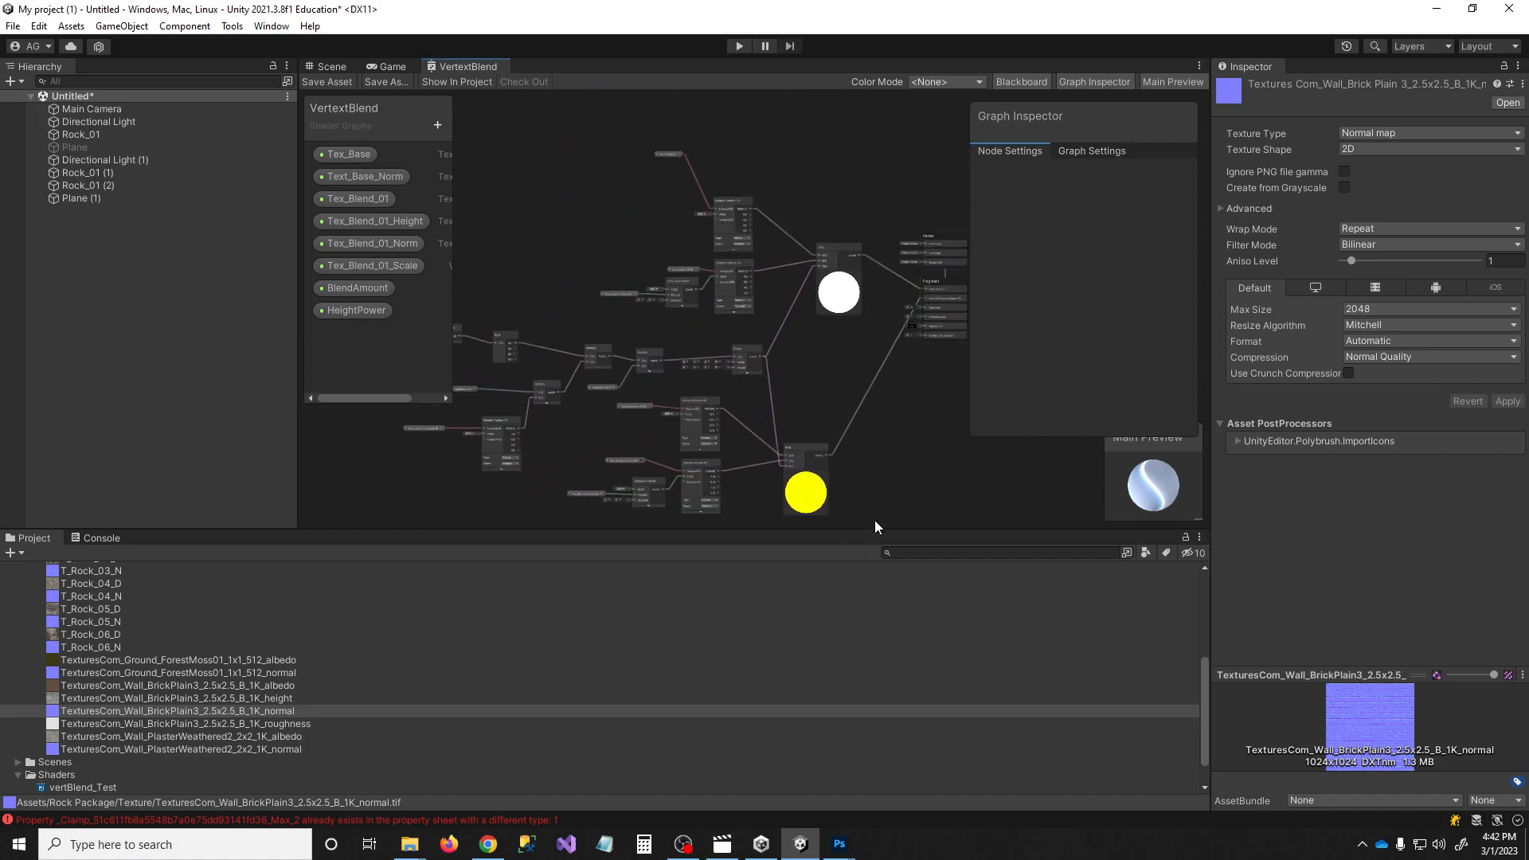
pyautogui.moveTo(882, 537); pyautogui.dragTo(849, 657)
pyautogui.moveTo(944, 507); pyautogui.dragTo(709, 562, button='middle')
pyautogui.scroll(5, 658, 369)
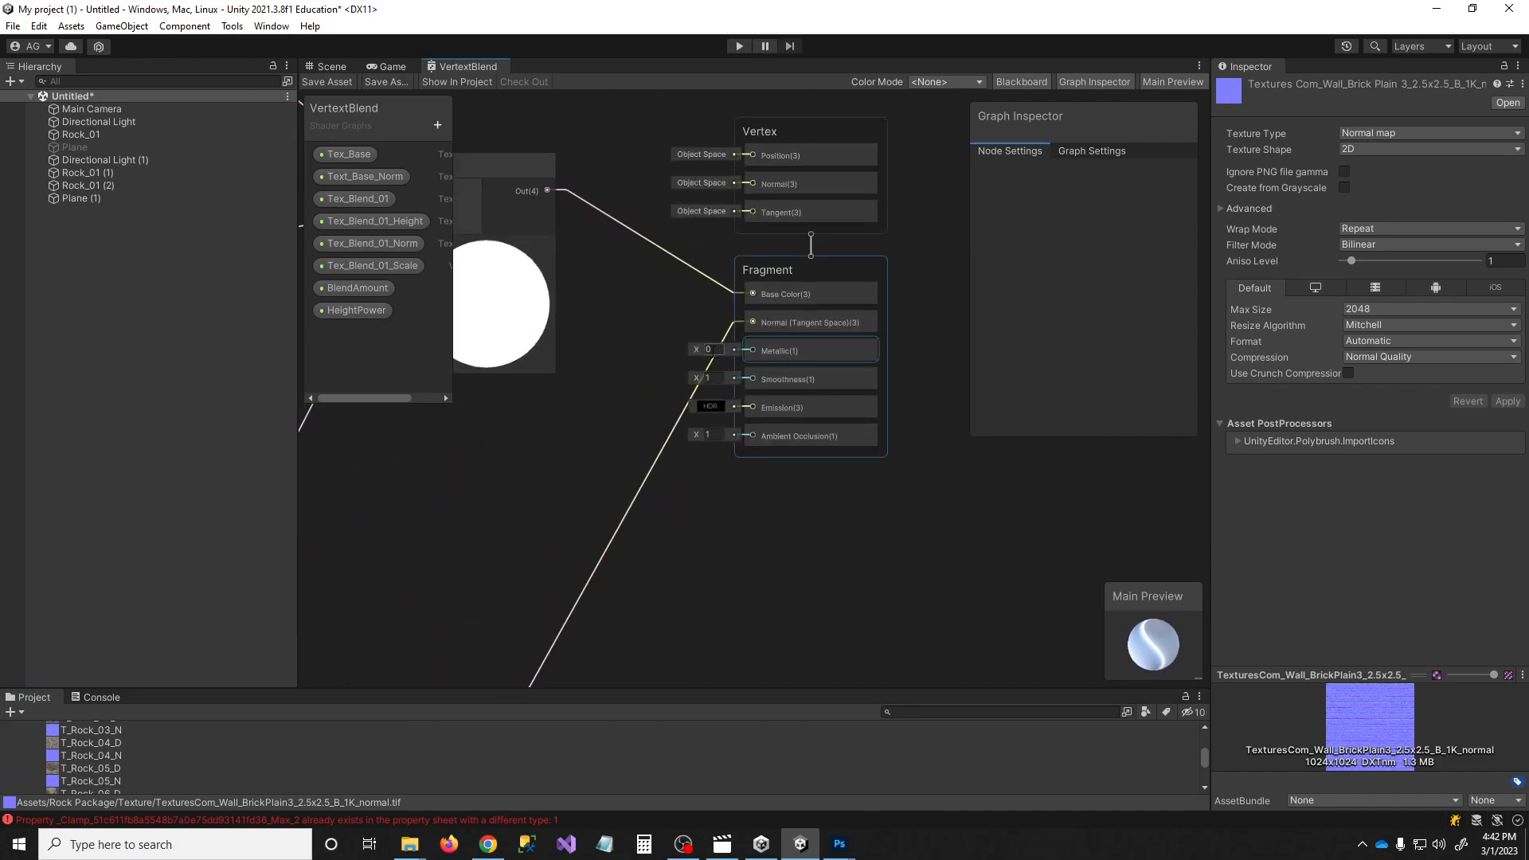
# Set the VertextBlend graph's Fragment Smoothness to 0.1, save the asset and return to the scene
pyautogui.click(725, 379)
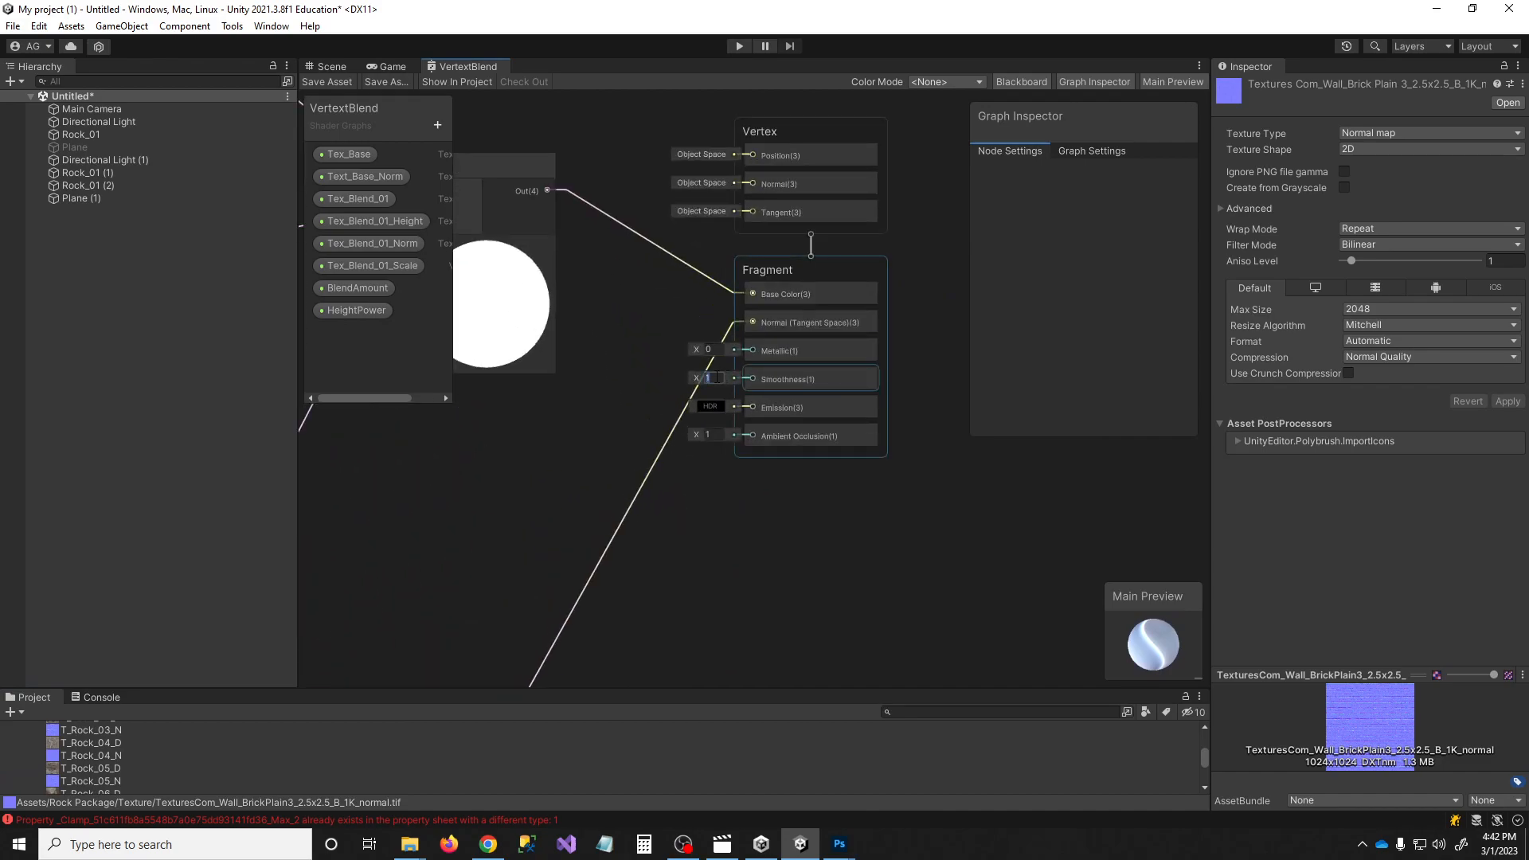
pyautogui.write('.')
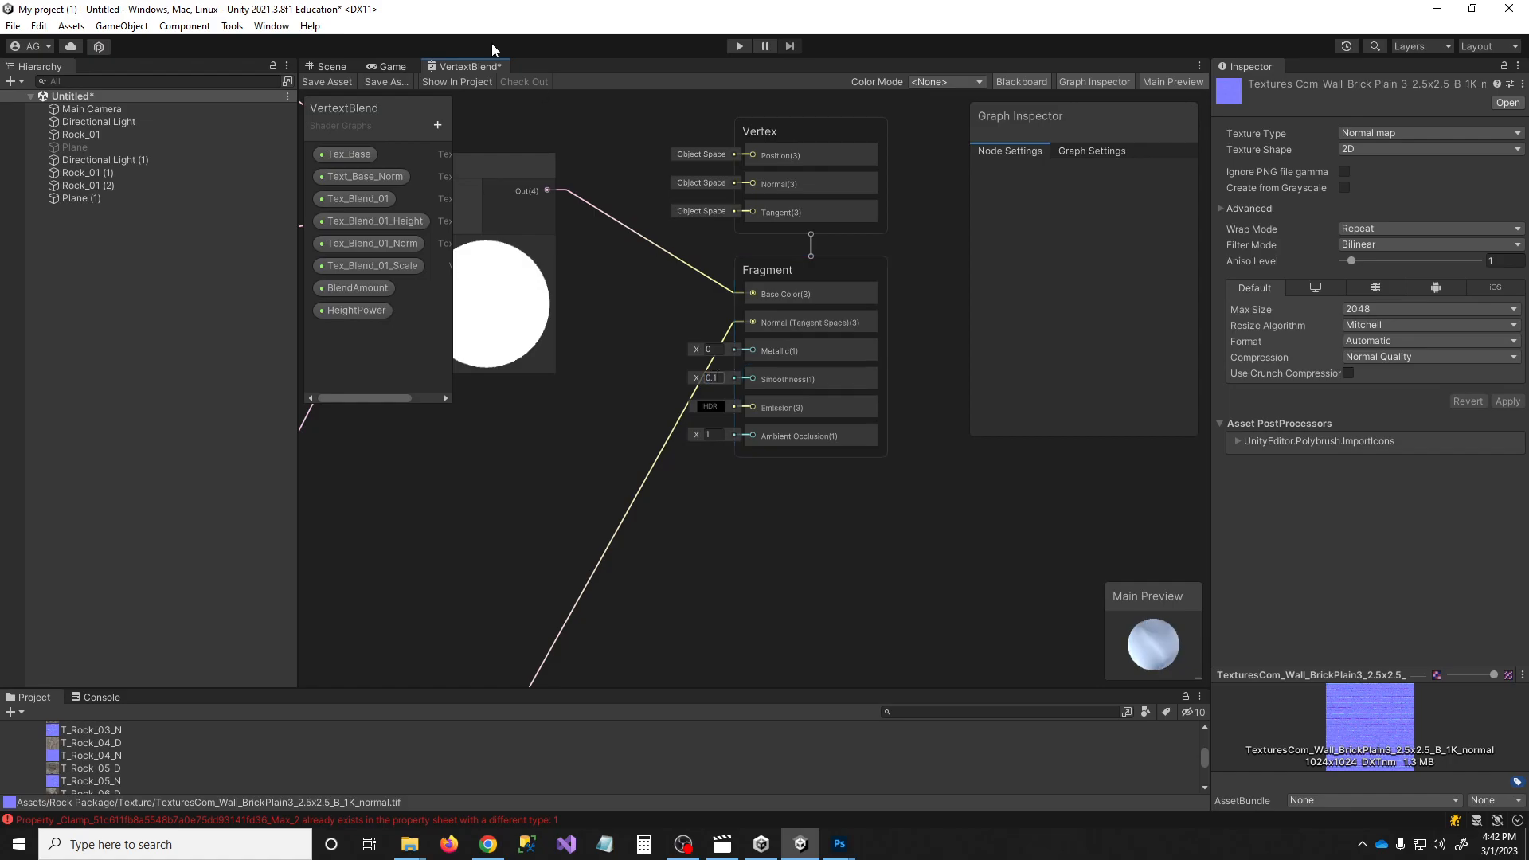
pyautogui.click(328, 66)
pyautogui.press('s')
pyautogui.moveTo(729, 321); pyautogui.dragTo(618, 427, button='right')
pyautogui.click(443, 69)
pyautogui.click(336, 85)
pyautogui.click(345, 69)
# Select the brick wall plane and rotate it to check the plaster blend from close up and farther away
pyautogui.moveTo(803, 400); pyautogui.dragTo(729, 423, button='right')
pyautogui.press('w')
pyautogui.click(729, 424)
pyautogui.press('e')
pyautogui.moveTo(734, 333); pyautogui.dragTo(758, 431)
pyautogui.moveTo(844, 474)
pyautogui.mouseDown(button='right')
pyautogui.moveTo(836, 427)
pyautogui.moveTo(700, 488)
pyautogui.moveTo(797, 462)
pyautogui.moveTo(848, 477)
pyautogui.mouseUp(button='right')
pyautogui.press('s')
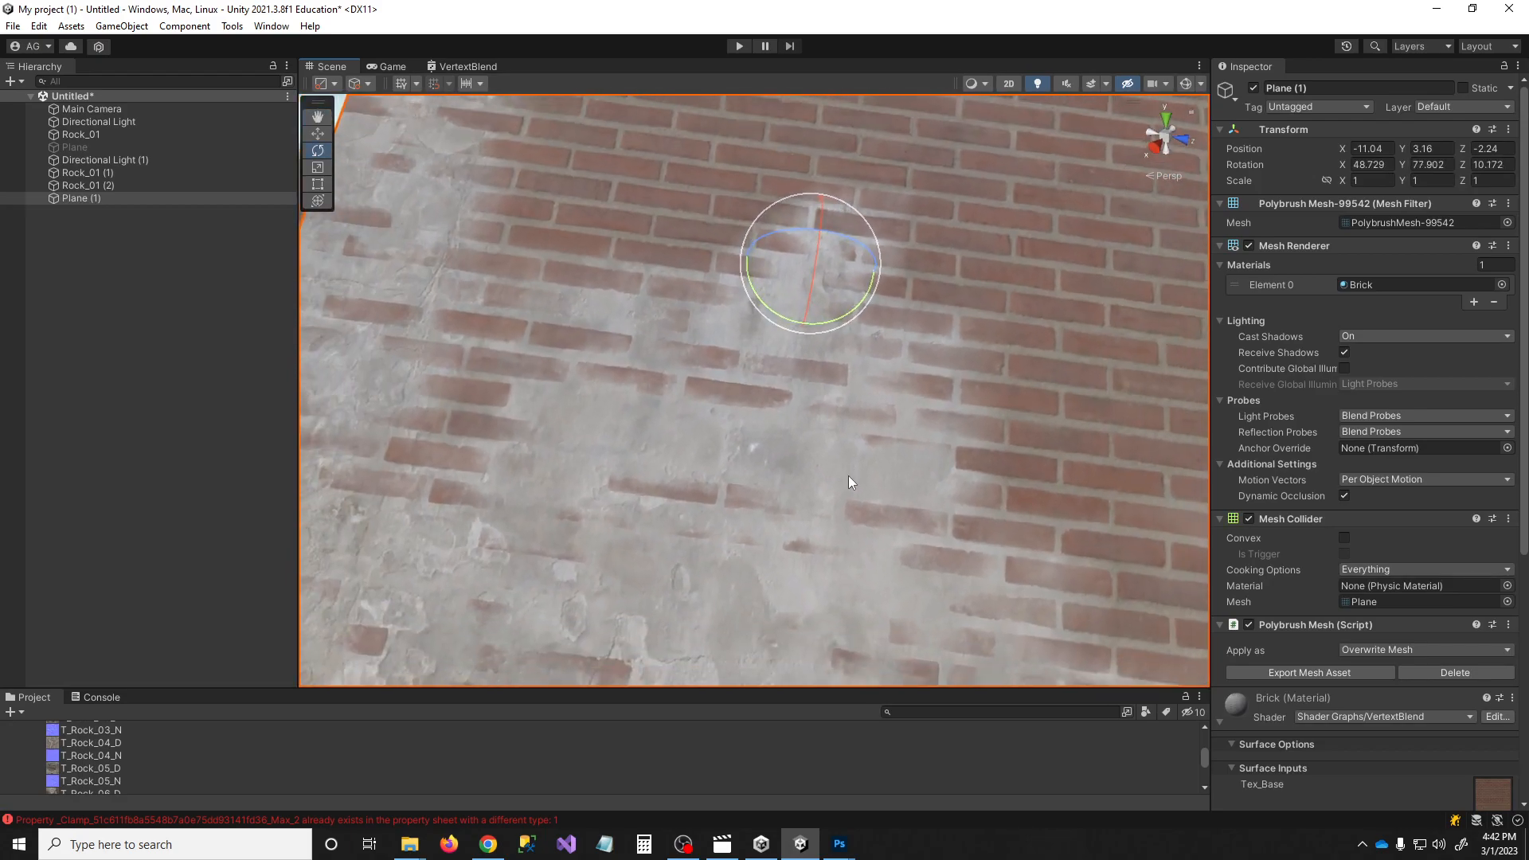
pyautogui.click(387, 67)
pyautogui.click(331, 67)
pyautogui.scroll(-5, 848, 442)
pyautogui.keyDown('alt'); pyautogui.moveTo(784, 537); pyautogui.dragTo(906, 446); pyautogui.keyUp('alt')
pyautogui.hotkey('ctrl', 'z')
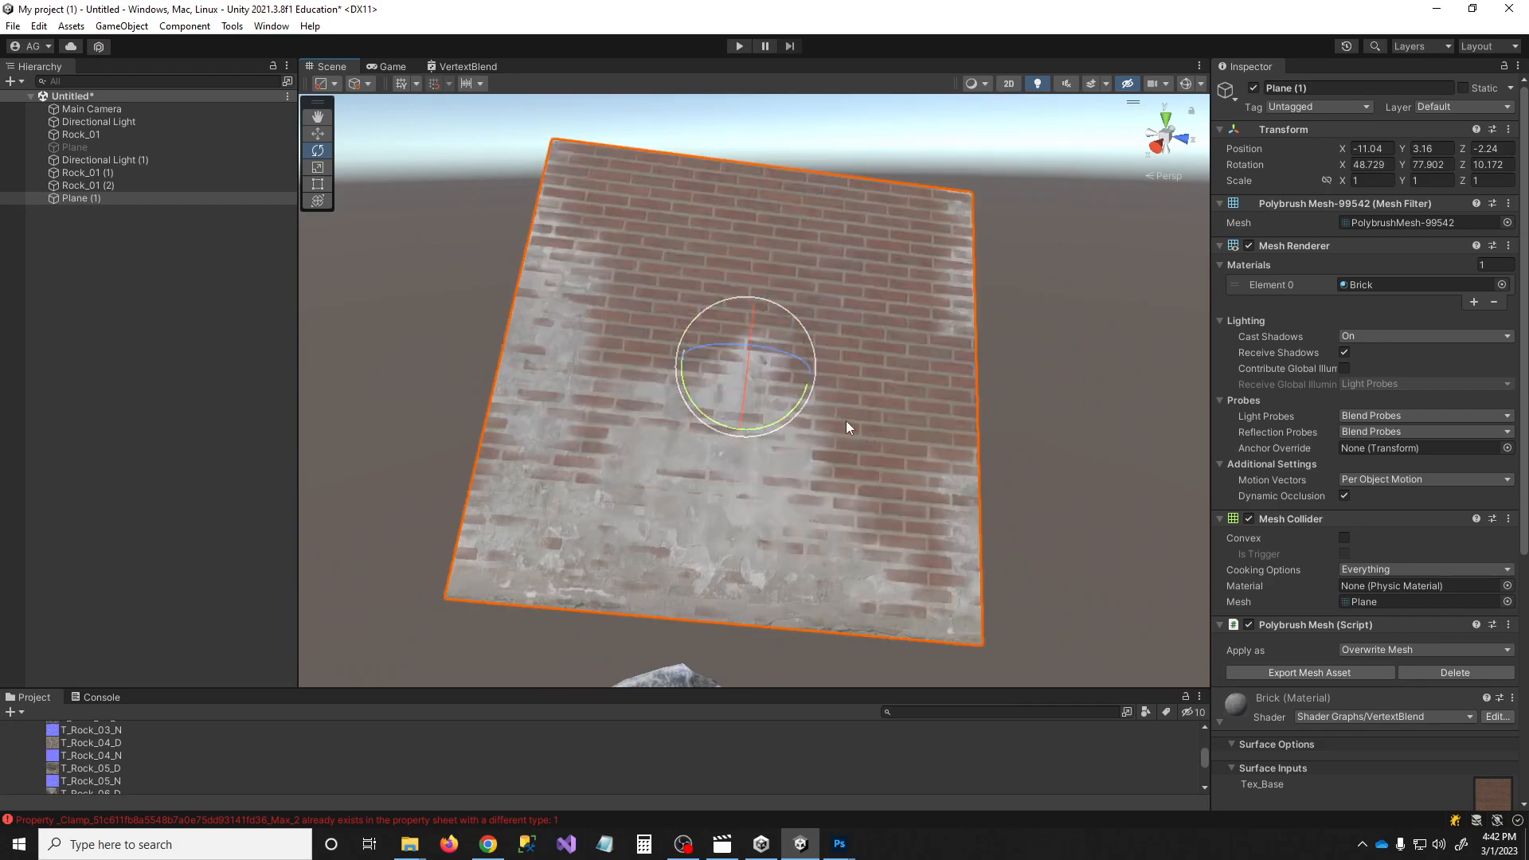
# Reset the brick wall plane's X, Y and Z rotation to 0
pyautogui.click(1389, 167)
pyautogui.write('0')
pyautogui.press('Tab')
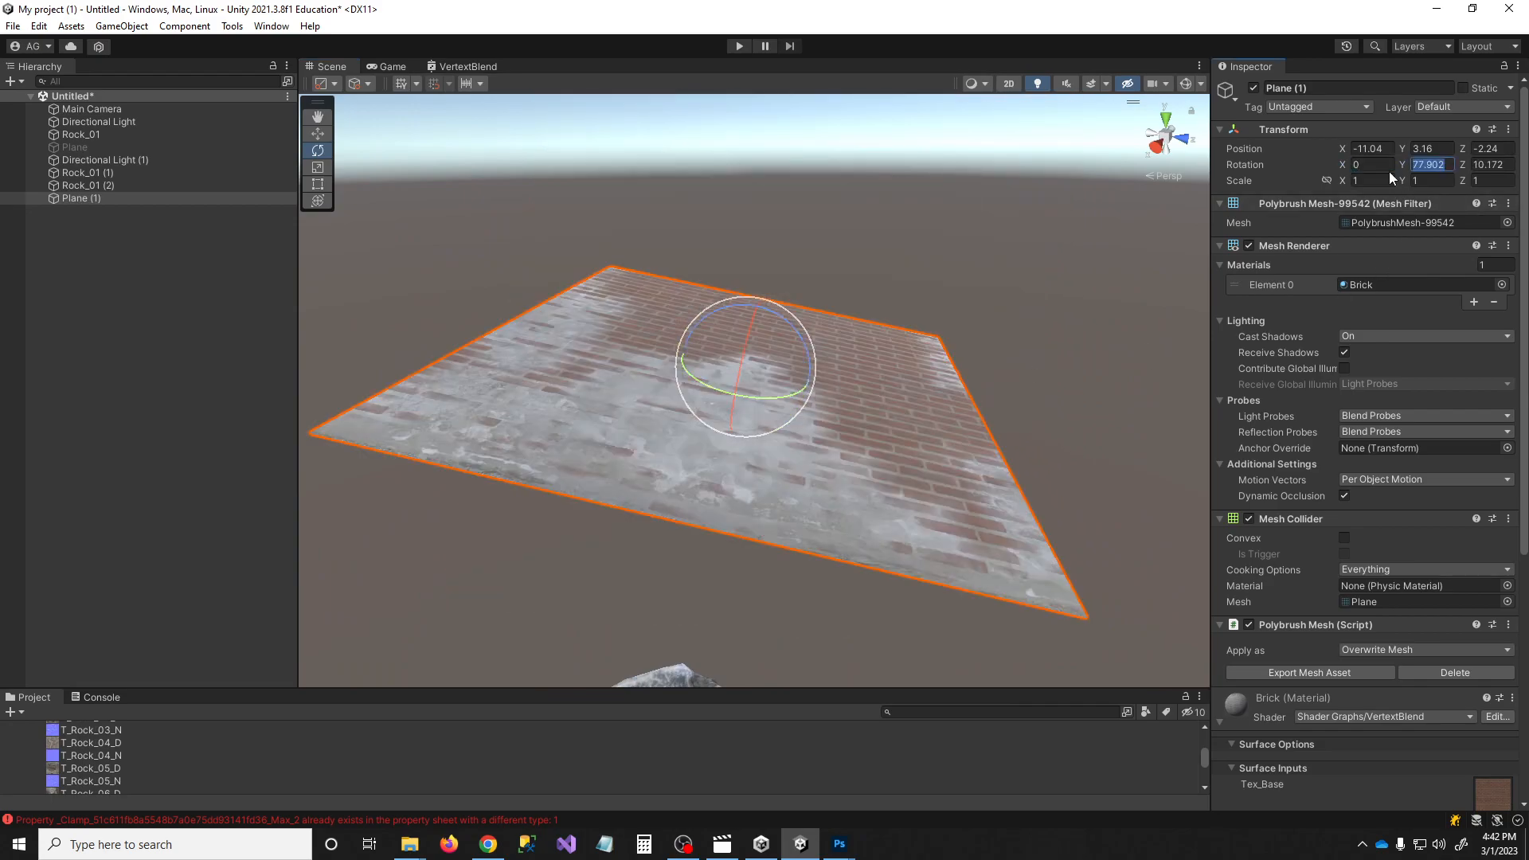
pyautogui.write('0')
pyautogui.press('Tab')
pyautogui.write('0')
# Rotate the brick wall plane upright to X 90, Y 0 and Z -90
pyautogui.moveTo(762, 327); pyautogui.dragTo(916, 490)
pyautogui.moveTo(785, 390); pyautogui.dragTo(623, 427)
pyautogui.moveTo(623, 427); pyautogui.dragTo(588, 375, button='right')
# Duplicate the upright wall plane twice and move the copies side by side to form a longer wall
pyautogui.press('w')
pyautogui.hotkey('ctrl', 'd')
pyautogui.moveTo(588, 376); pyautogui.dragTo(942, 456)
pyautogui.moveTo(941, 456); pyautogui.dragTo(772, 428, button='right')
pyautogui.hotkey('ctrl', 'd')
pyautogui.moveTo(772, 429); pyautogui.dragTo(1087, 428)
pyautogui.moveTo(960, 505); pyautogui.dragTo(893, 529, button='right')
# Select the middle wall plane and set up Polybrush color painting with outer radius 2.77 and inner radius 0.532
pyautogui.click(1055, 450)
pyautogui.moveTo(1068, 422); pyautogui.dragTo(863, 414, button='right')
pyautogui.click(863, 414)
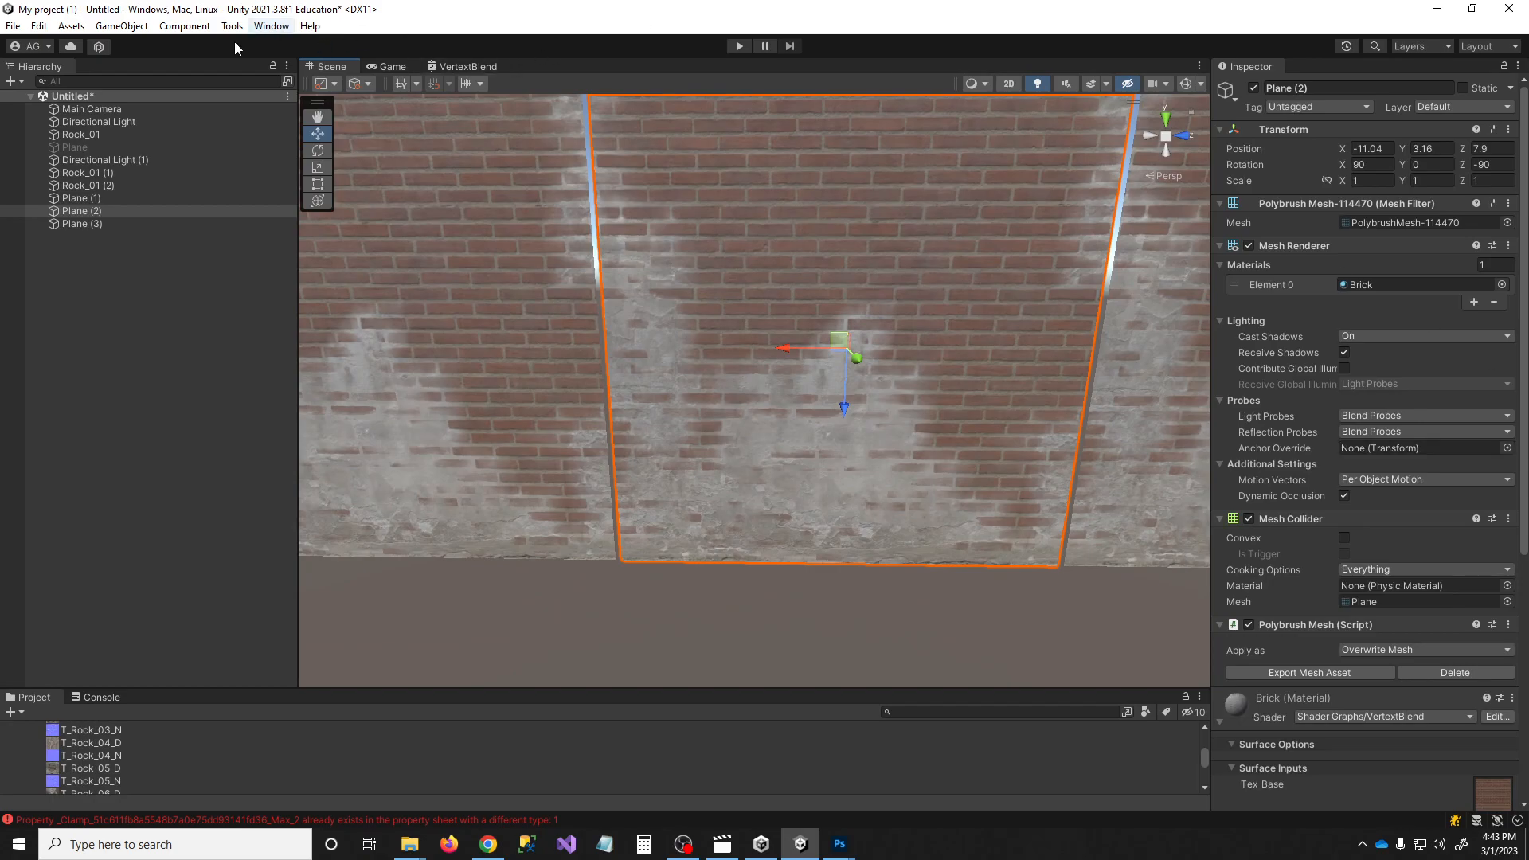
pyautogui.click(185, 27)
pyautogui.moveTo(255, 43)
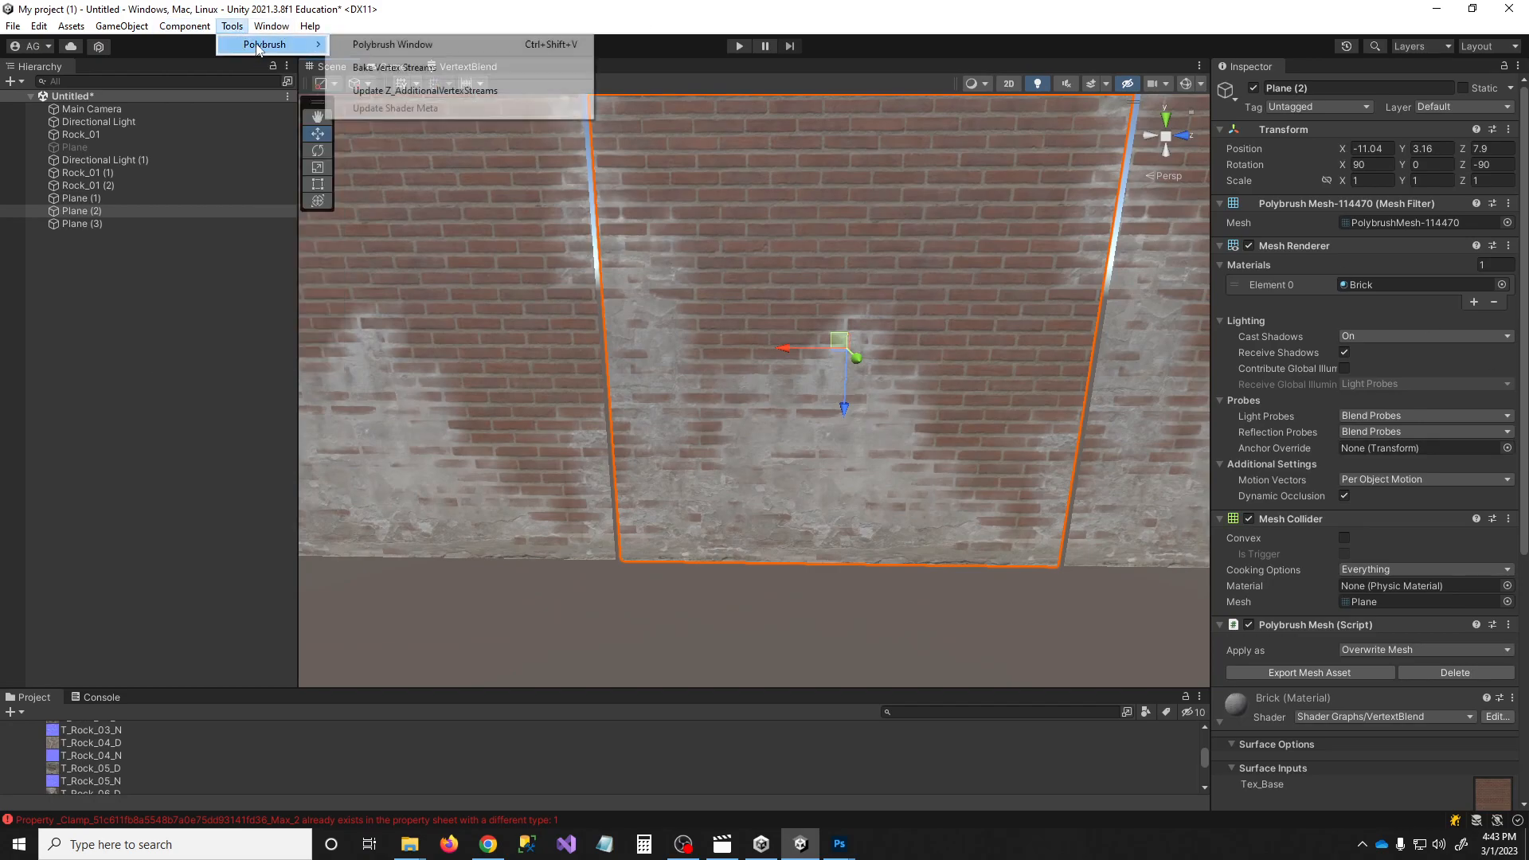
pyautogui.click(375, 44)
pyautogui.click(1177, 222)
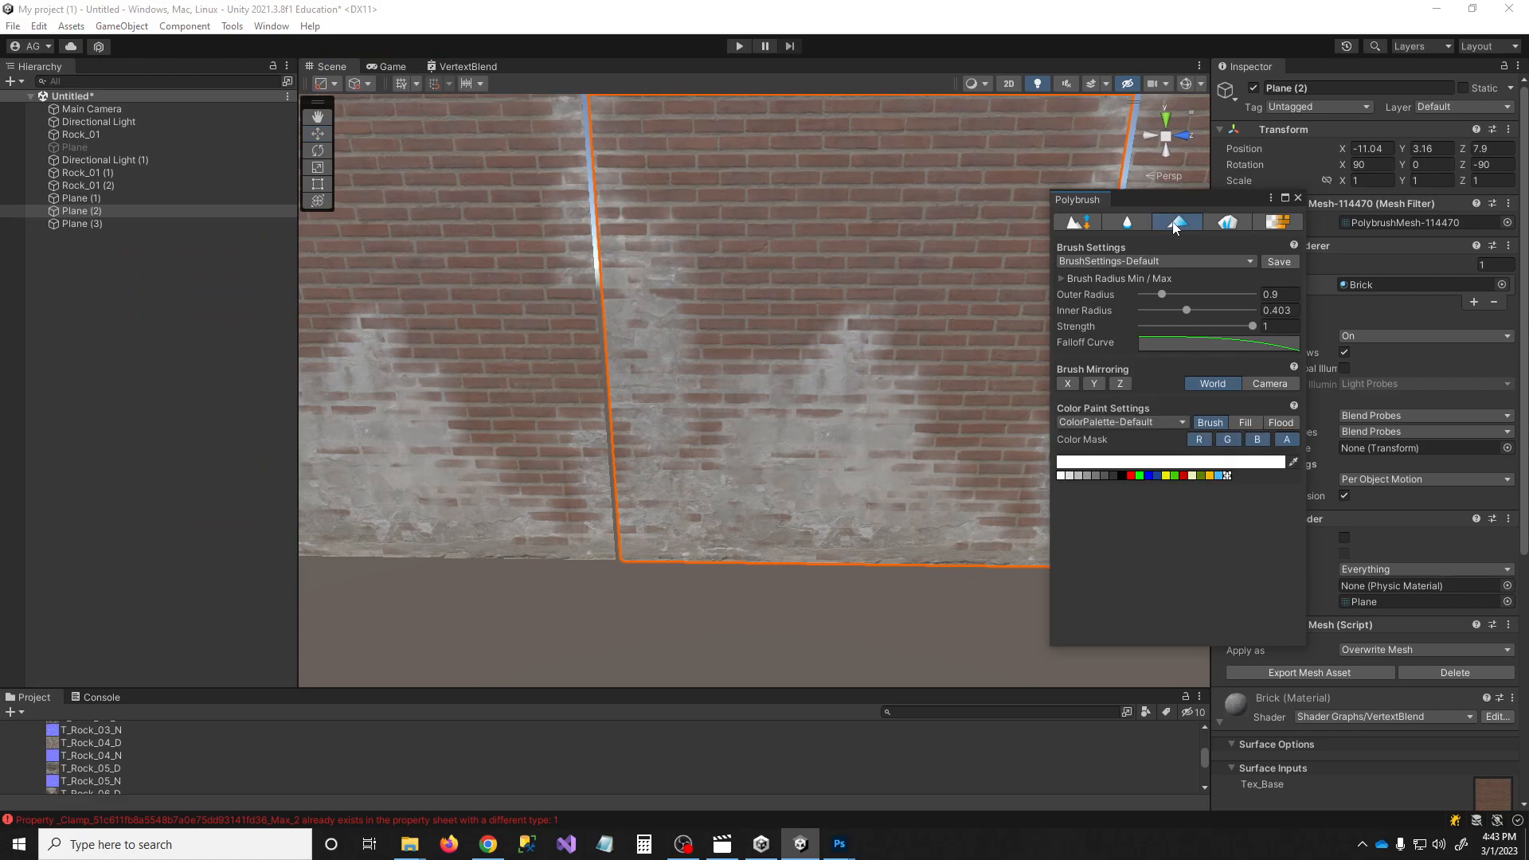
pyautogui.moveTo(1154, 202); pyautogui.dragTo(1257, 205)
pyautogui.moveTo(1276, 301)
pyautogui.mouseDown()
pyautogui.moveTo(1305, 297)
pyautogui.moveTo(1303, 312)
pyautogui.mouseUp()
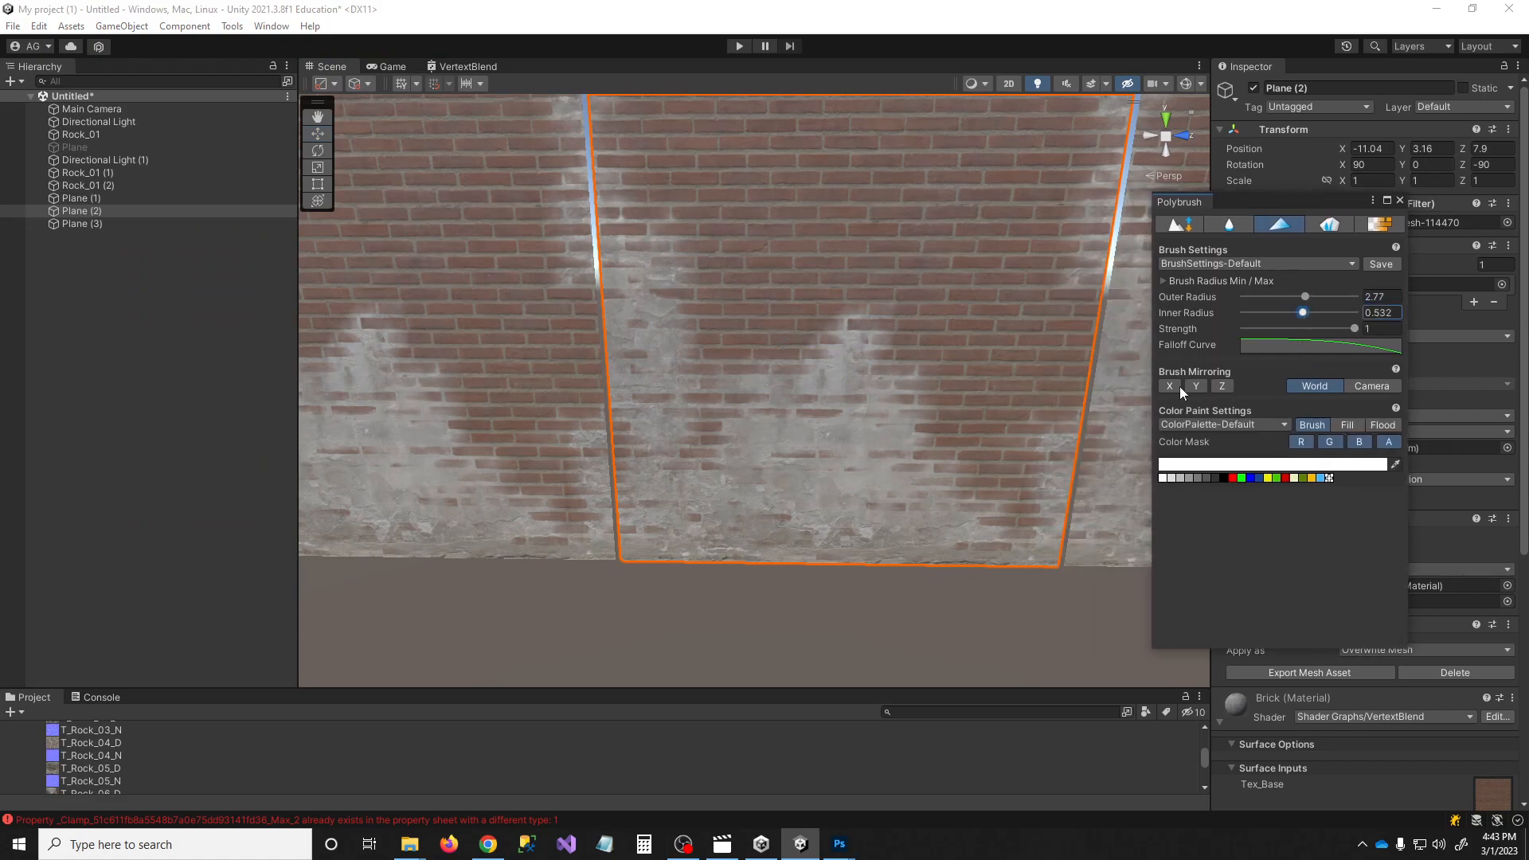
# Paint white vertex color over the middle wall plane to spread the plaster, and set the brush strength to 0.835
pyautogui.scroll(-3, 978, 391)
pyautogui.moveTo(978, 391)
pyautogui.mouseDown()
pyautogui.moveTo(908, 423)
pyautogui.moveTo(731, 422)
pyautogui.mouseUp()
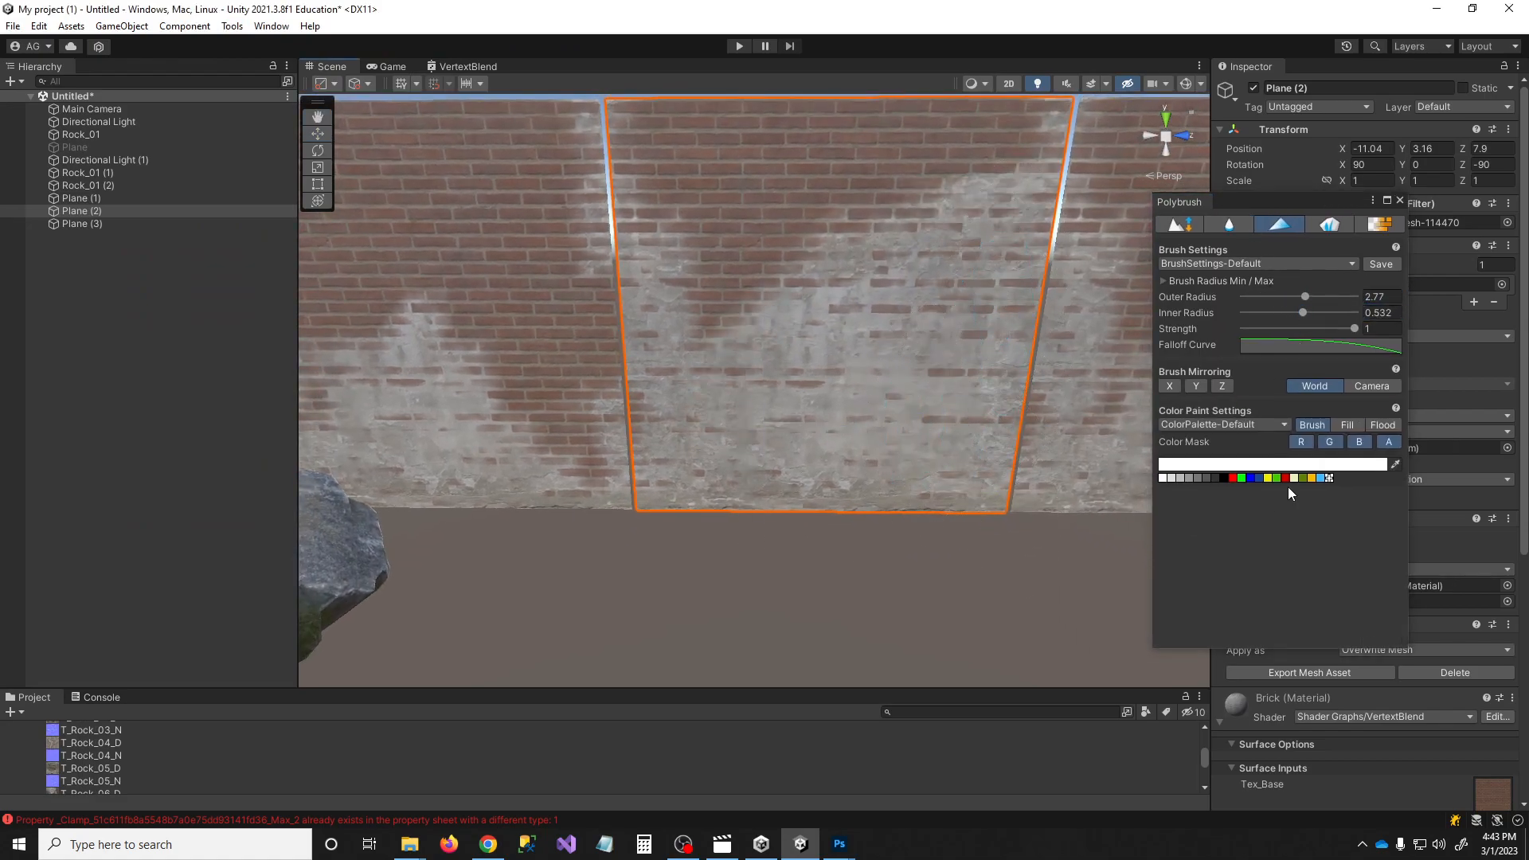
pyautogui.click(1336, 329)
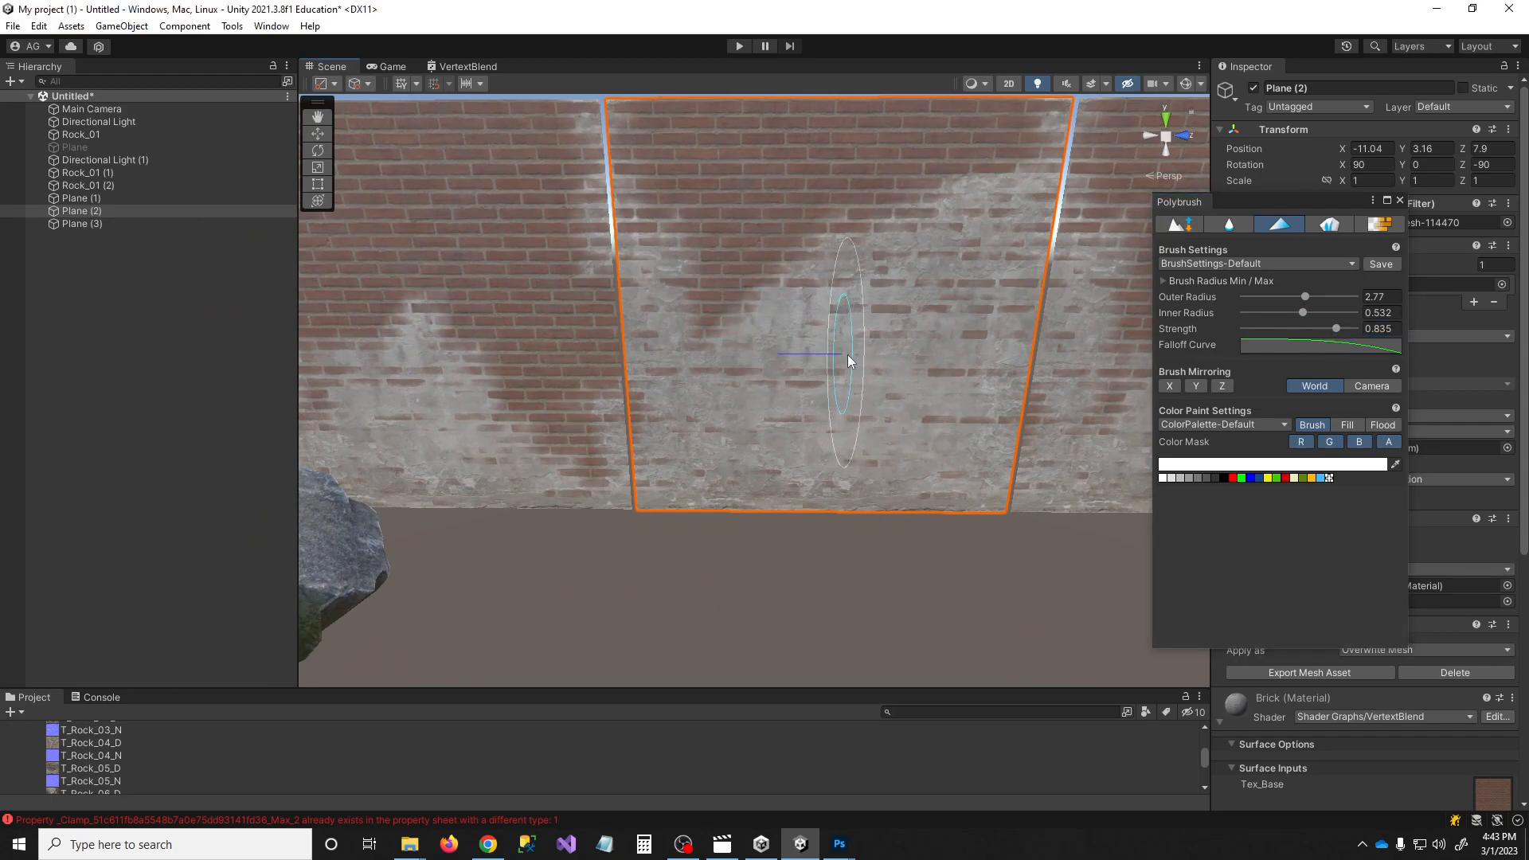
# Paint black vertex color over the upper centre of the middle wall plane to bring the bare brick back
pyautogui.click(1224, 477)
pyautogui.moveTo(804, 303)
pyautogui.mouseDown()
pyautogui.moveTo(832, 264)
pyautogui.moveTo(900, 256)
pyautogui.moveTo(782, 295)
pyautogui.moveTo(841, 357)
pyautogui.mouseUp()
pyautogui.moveTo(828, 535)
pyautogui.mouseDown(button='right')
pyautogui.moveTo(851, 539)
pyautogui.moveTo(822, 537)
pyautogui.mouseUp(button='right')
pyautogui.press('s')
pyautogui.press('d')
# Select the end wall plane, Plane (3), and paint black vertex color across its centre to expose the brick
pyautogui.click(713, 375)
pyautogui.moveTo(832, 476); pyautogui.dragTo(804, 481, button='right')
pyautogui.moveTo(688, 390)
pyautogui.mouseDown()
pyautogui.moveTo(727, 435)
pyautogui.moveTo(653, 430)
pyautogui.moveTo(585, 342)
pyautogui.mouseUp()
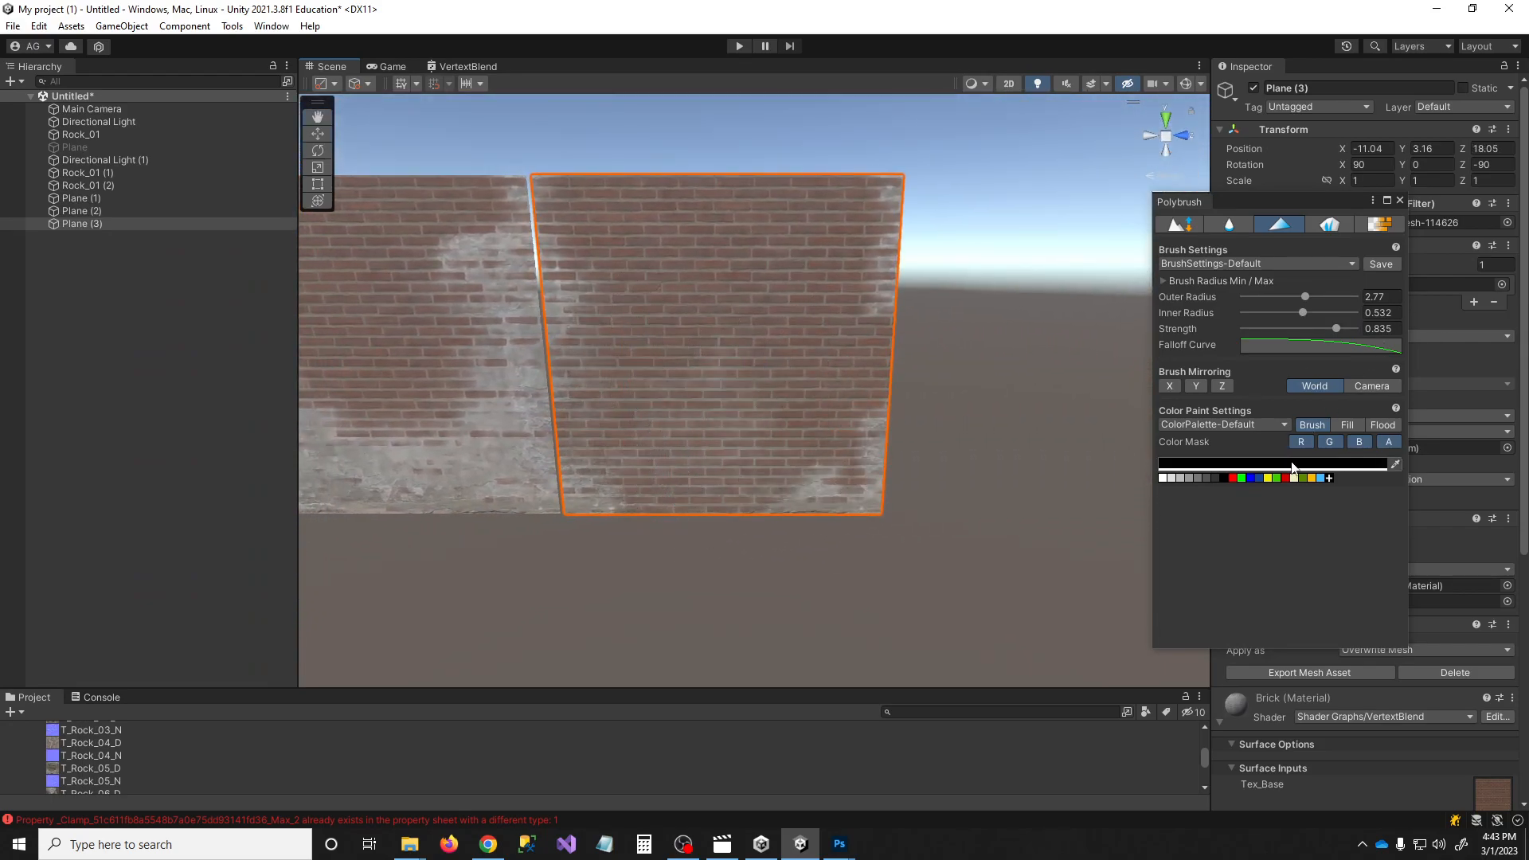
# Paint faint plaster patches on Plane (3) with light grey vertex color at a brush strength of 0.353
pyautogui.click(1171, 479)
pyautogui.moveTo(1334, 328); pyautogui.dragTo(1282, 328)
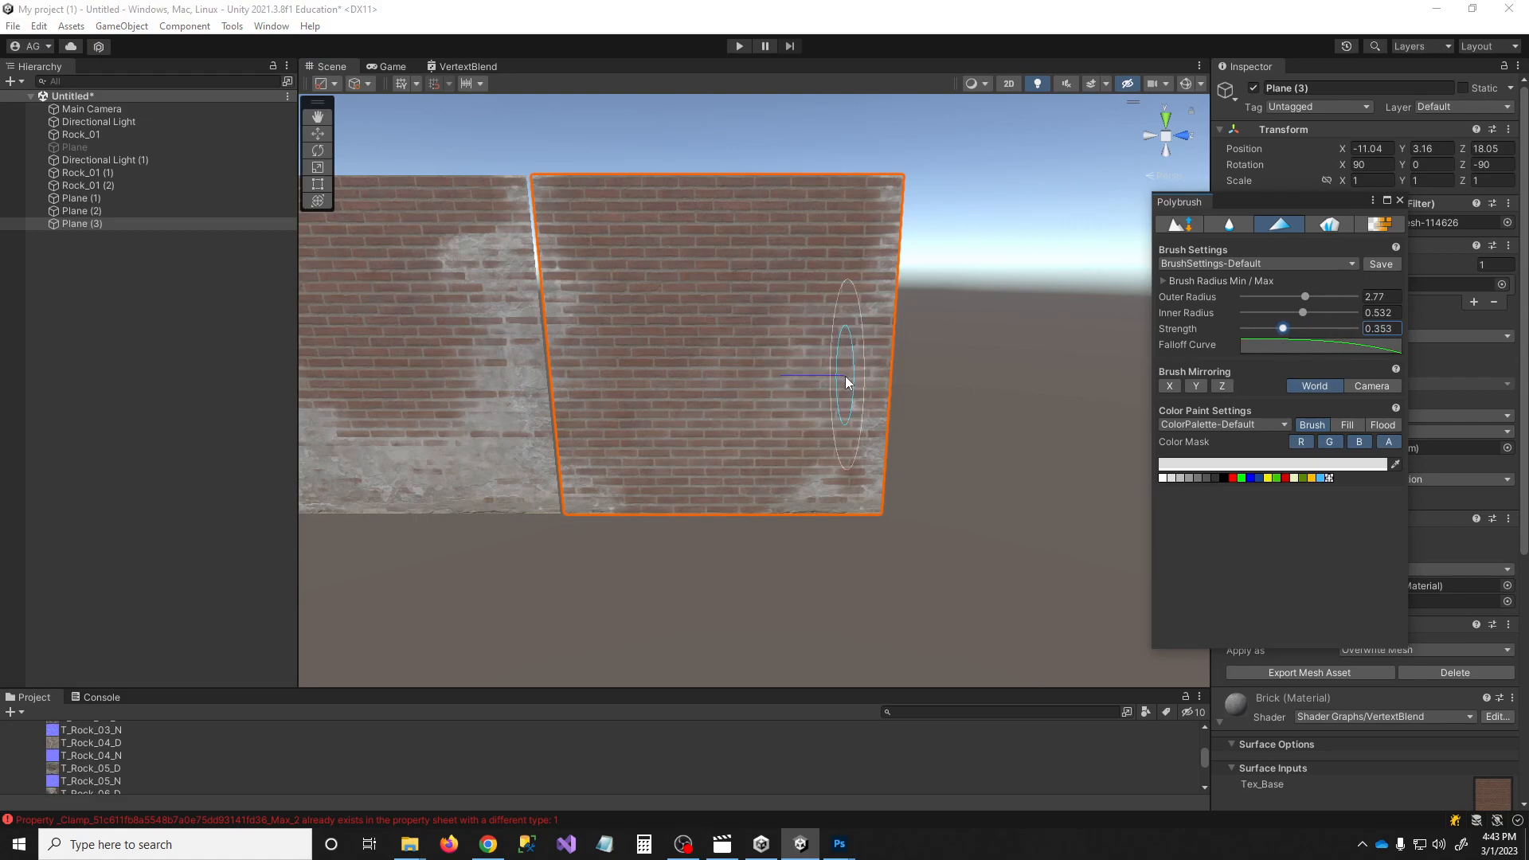
pyautogui.moveTo(718, 189)
pyautogui.mouseDown()
pyautogui.moveTo(838, 239)
pyautogui.moveTo(710, 170)
pyautogui.moveTo(846, 218)
pyautogui.moveTo(883, 408)
pyautogui.mouseUp()
# Deselect the wall plane and close the Polybrush window
pyautogui.click(927, 383)
pyautogui.moveTo(1003, 372); pyautogui.dragTo(940, 406, button='right')
pyautogui.press('s')
pyautogui.press('w')
pyautogui.moveTo(903, 469); pyautogui.dragTo(784, 462, button='right')
pyautogui.press('w')
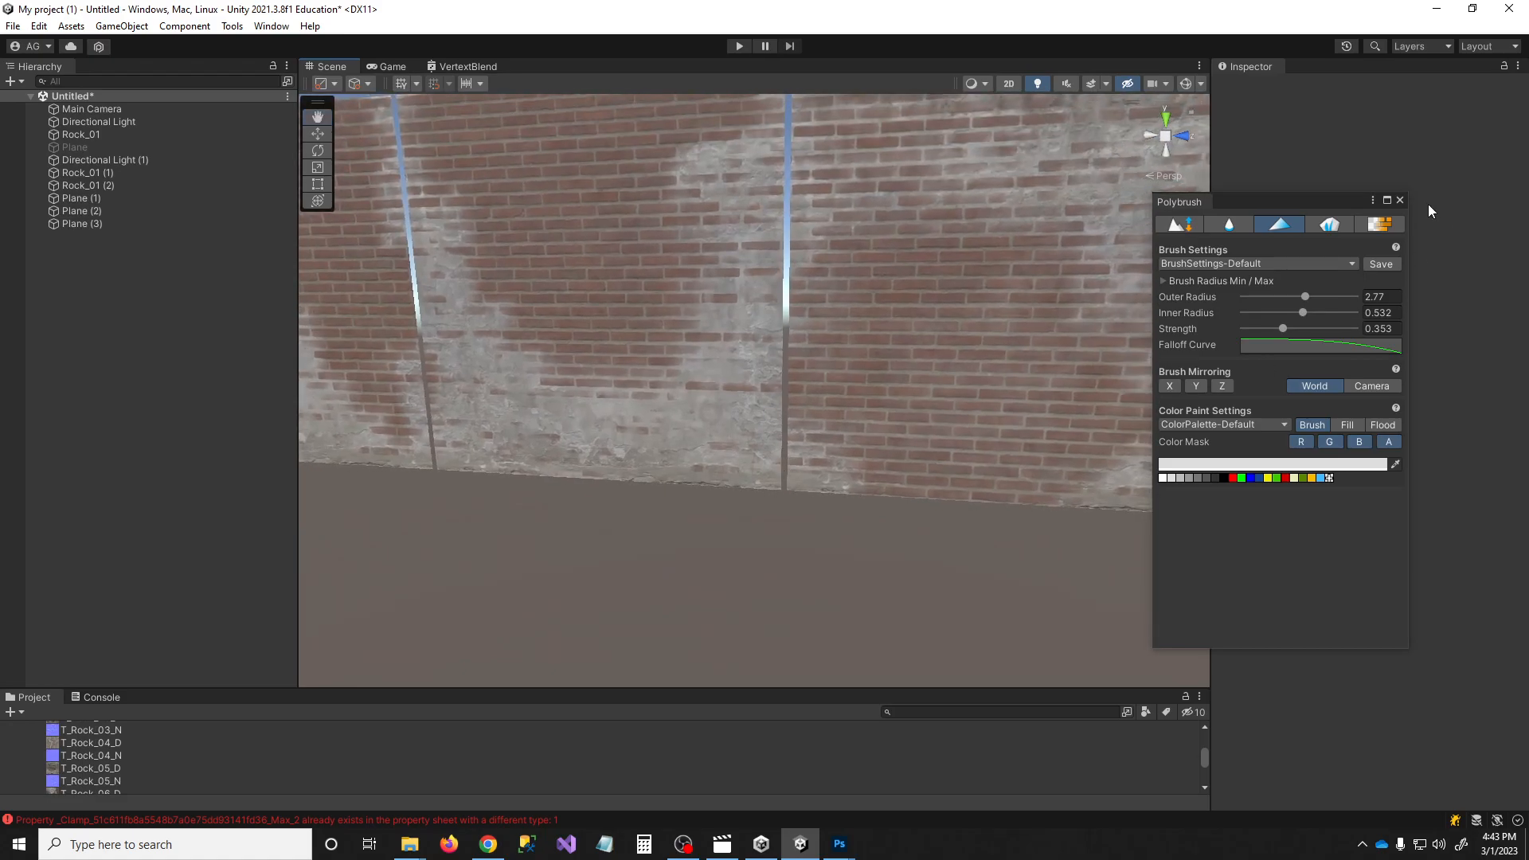
pyautogui.click(1400, 200)
# Select Plane (3) and set its Brick material's BlendAmount to 8.57 and HeightPower to 0.35
pyautogui.click(949, 306)
pyautogui.scroll(-10, 1388, 600)
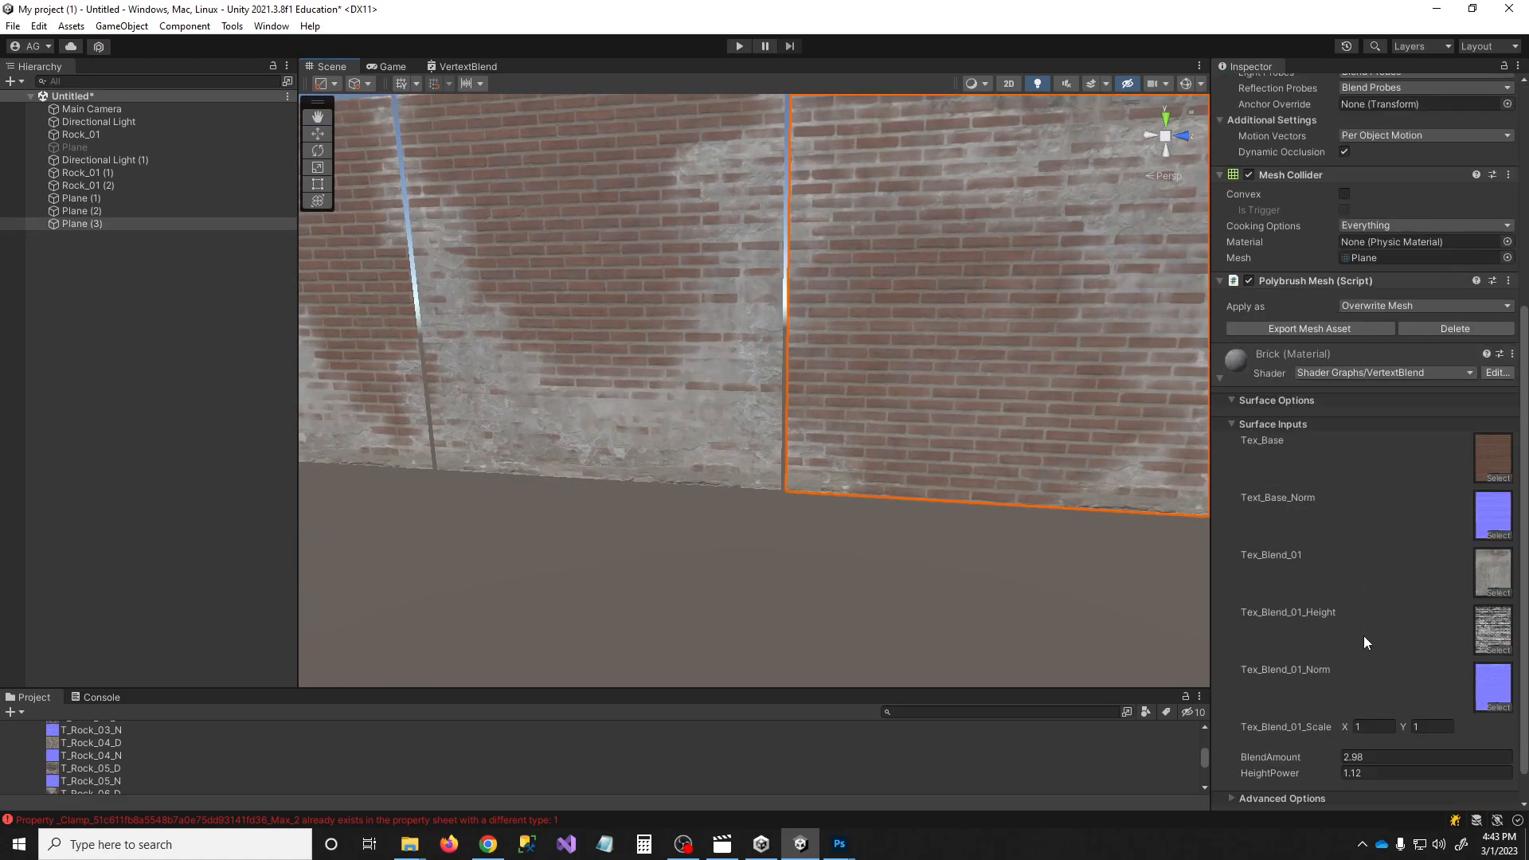
pyautogui.moveTo(1326, 737); pyautogui.dragTo(1424, 715)
pyautogui.moveTo(1330, 742)
pyautogui.mouseDown()
pyautogui.moveTo(1455, 724)
pyautogui.moveTo(1285, 731)
pyautogui.moveTo(1397, 724)
pyautogui.moveTo(1306, 738)
pyautogui.mouseUp()
pyautogui.moveTo(951, 535); pyautogui.dragTo(956, 485, button='right')
pyautogui.moveTo(1321, 722); pyautogui.dragTo(1298, 737)
# Examine the plaster blend along the brick wall and the moss blend on Rock_01 (1), both up close and from afar
pyautogui.moveTo(833, 501); pyautogui.dragTo(898, 516, button='right')
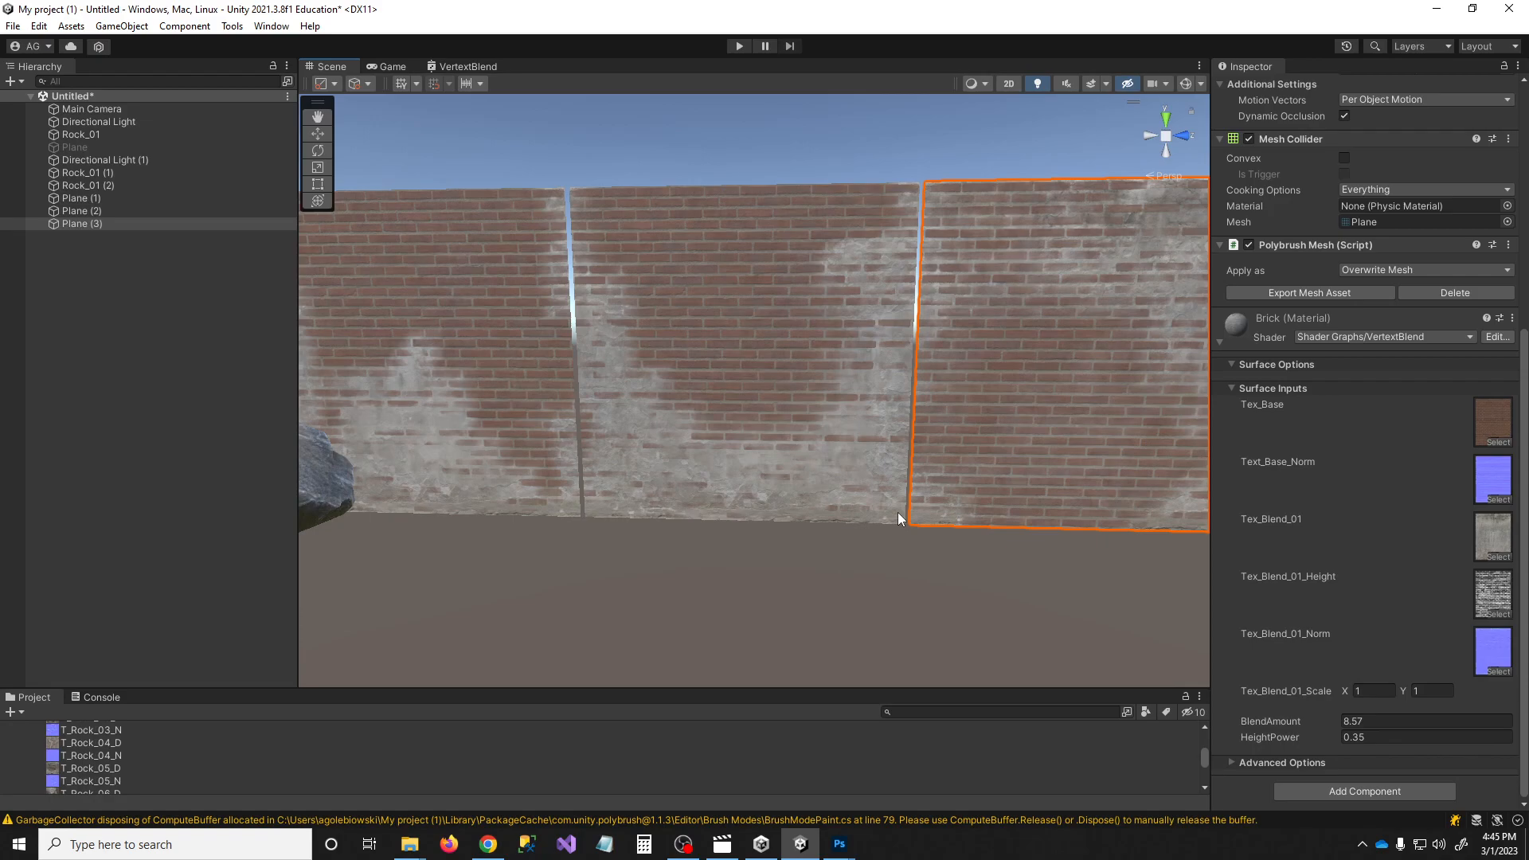
pyautogui.keyDown('alt'); pyautogui.moveTo(1018, 498); pyautogui.dragTo(841, 531); pyautogui.keyUp('alt')
pyautogui.press('w')
pyautogui.moveTo(841, 531); pyautogui.dragTo(871, 546, button='right')
pyautogui.press('w')
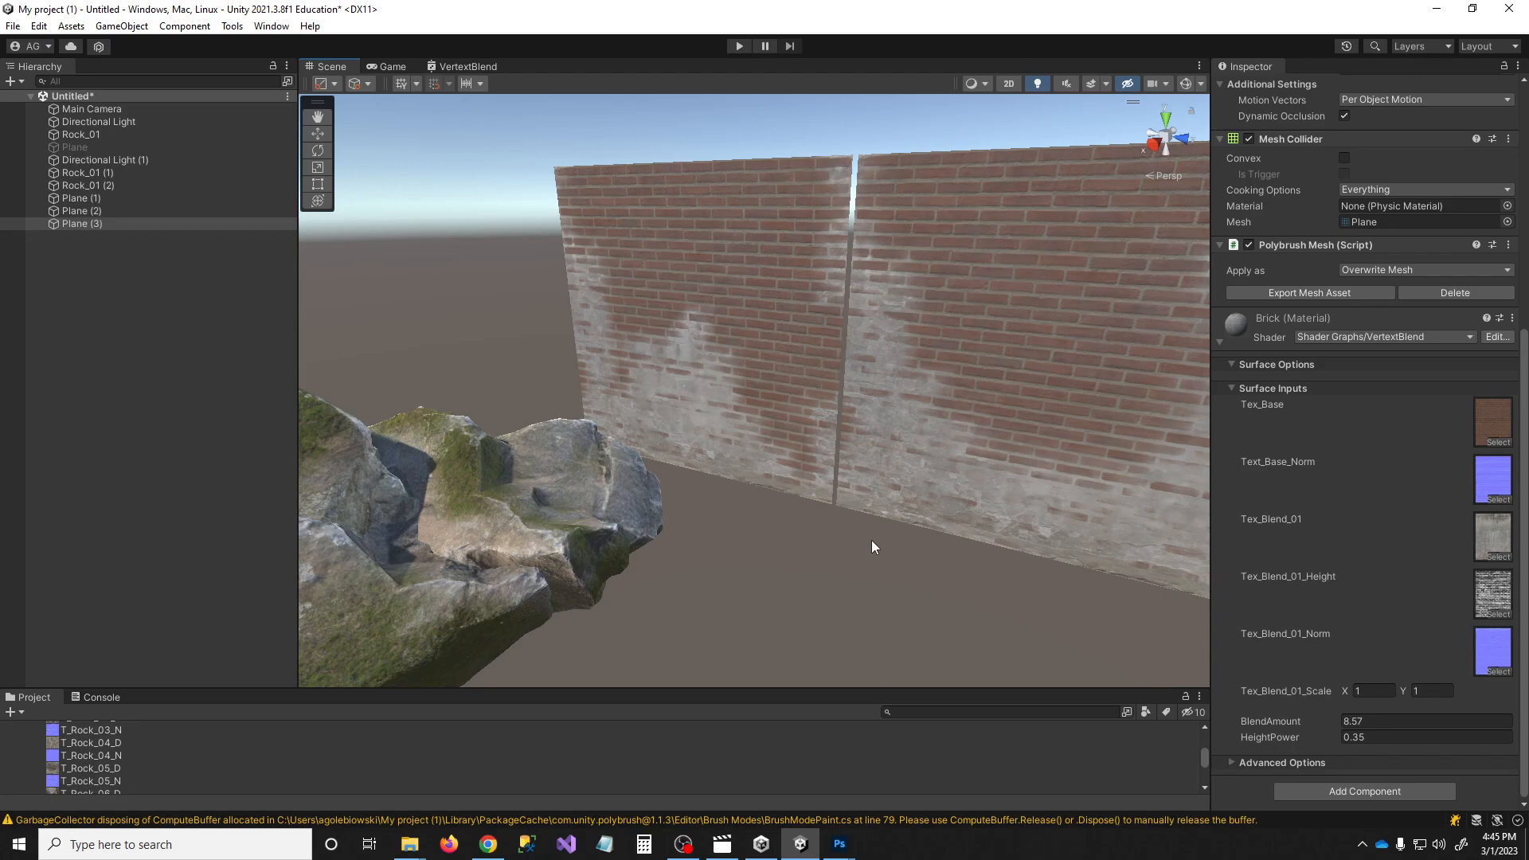
pyautogui.click(614, 502)
pyautogui.press('f')
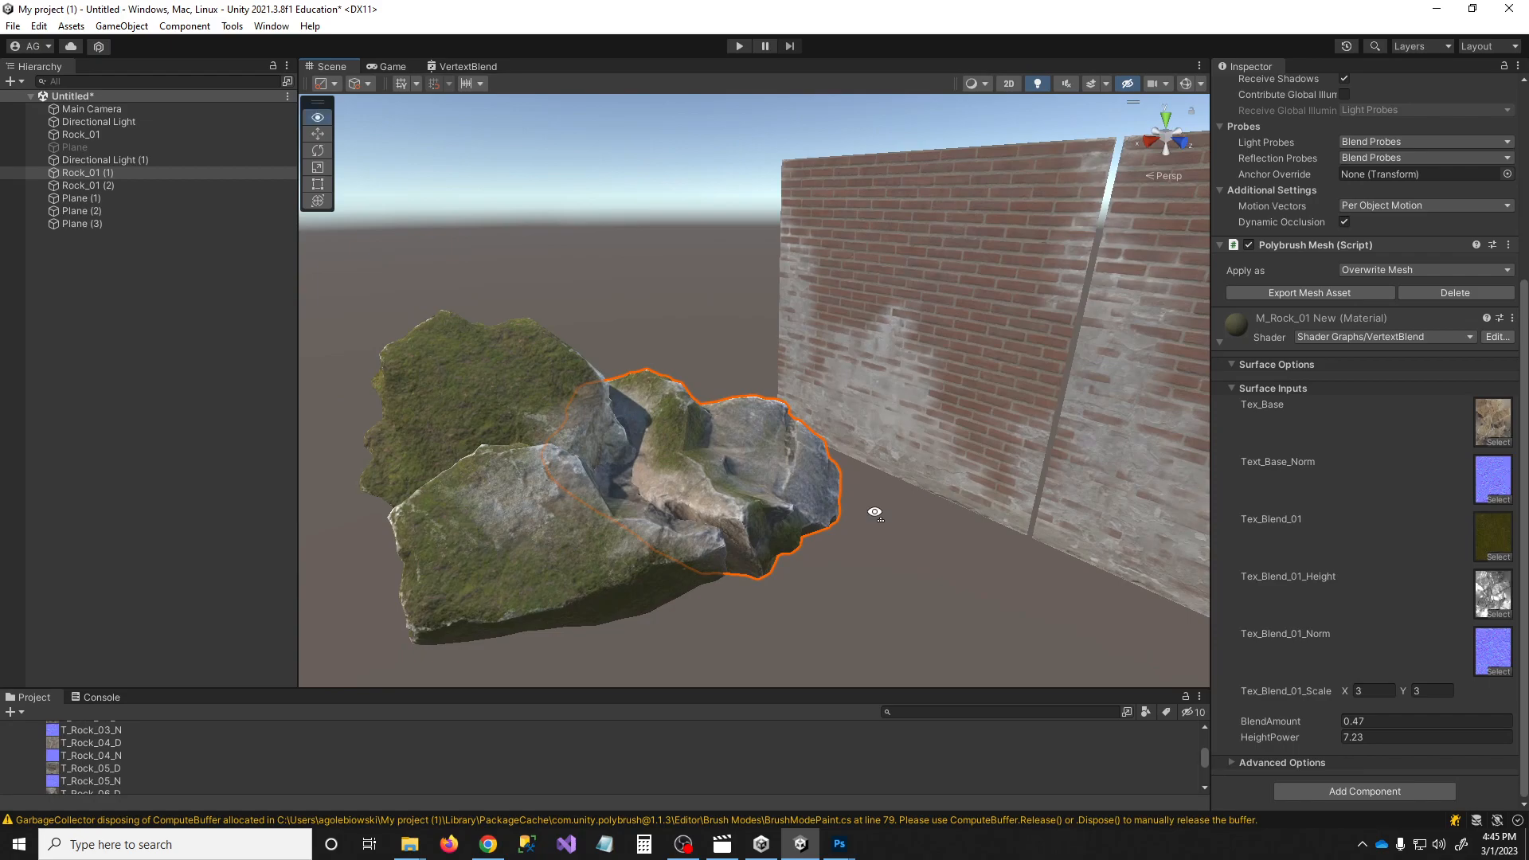
pyautogui.press('r')
pyautogui.scroll(5, 780, 430)
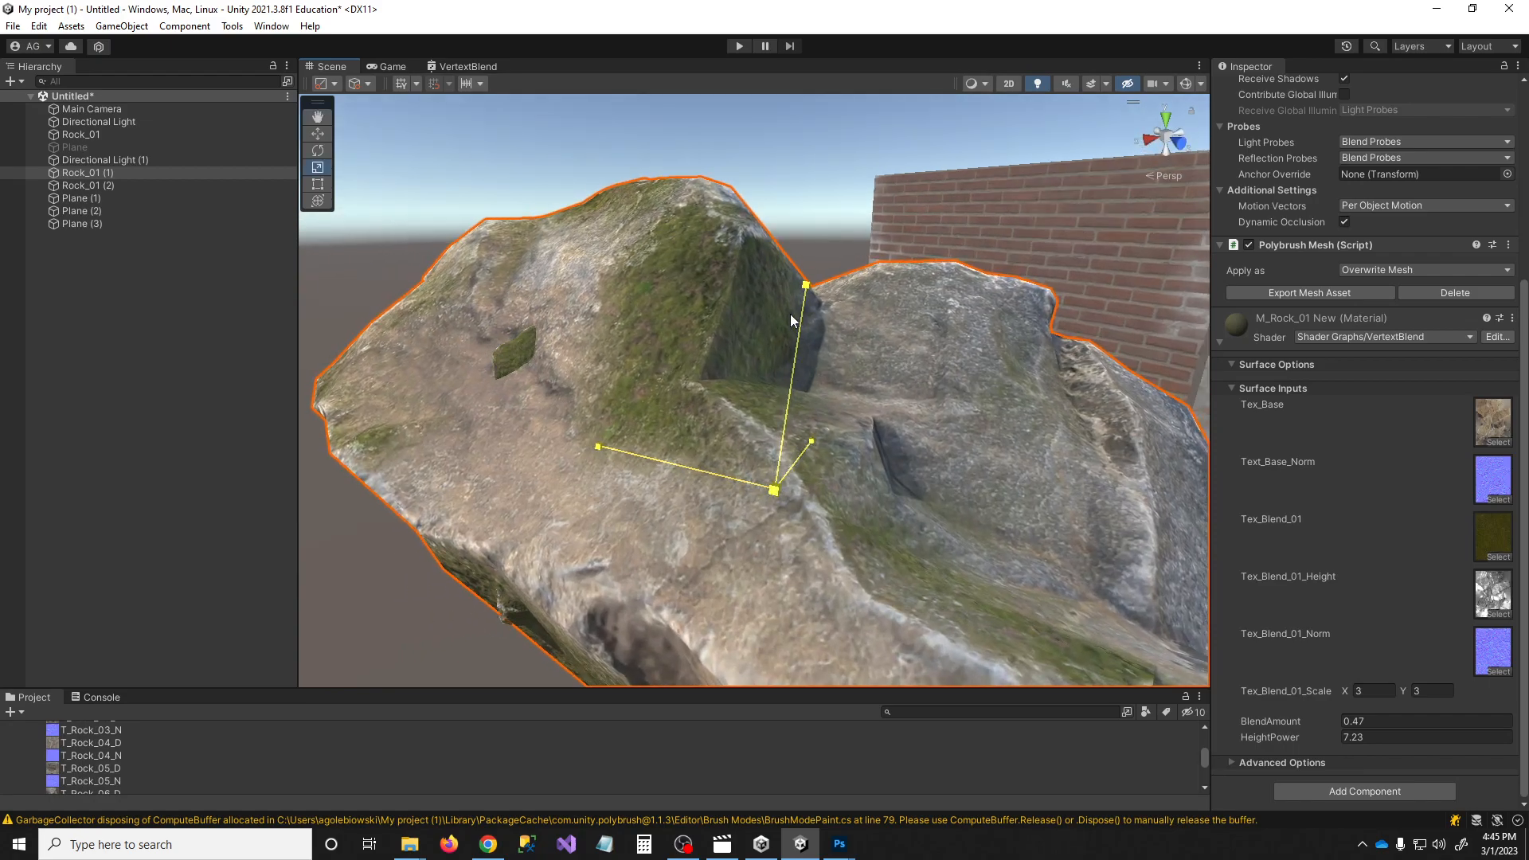
pyautogui.scroll(-3, 788, 358)
pyautogui.scroll(-4, 720, 593)
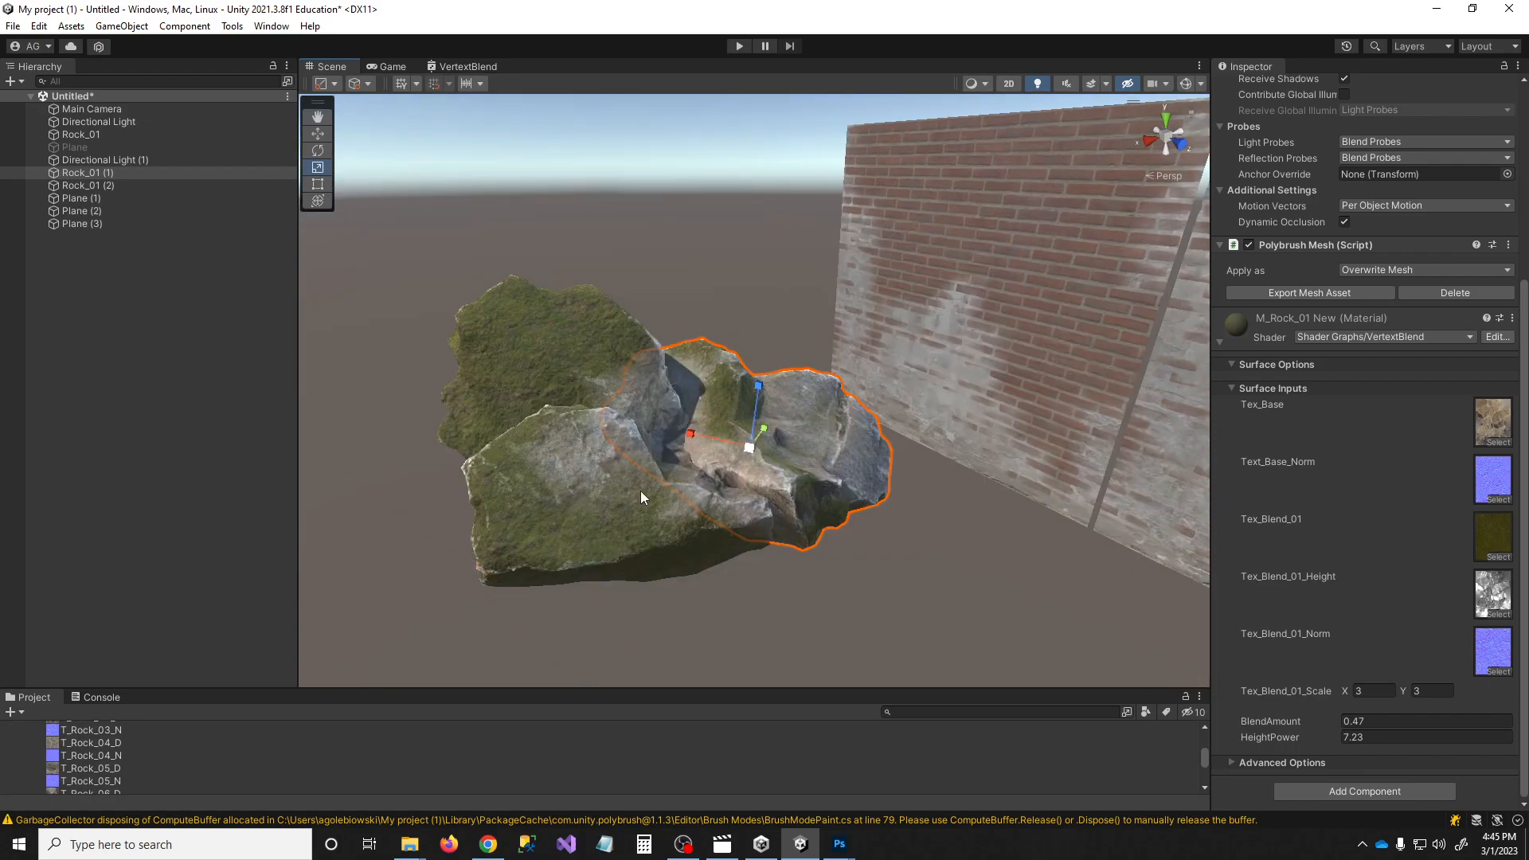
pyautogui.moveTo(758, 519); pyautogui.dragTo(873, 494, button='right')
pyautogui.press('s')
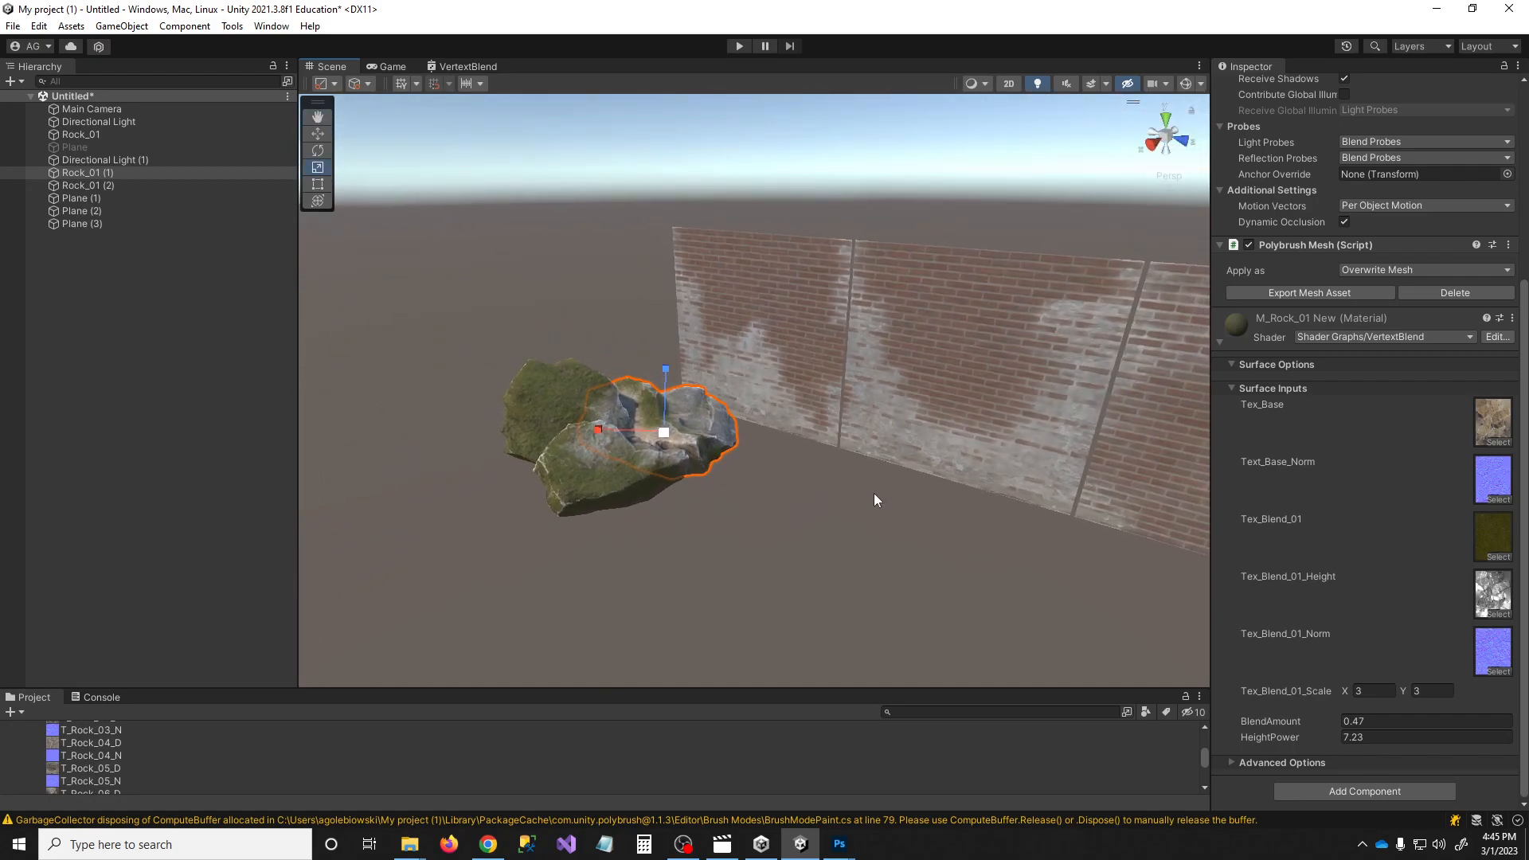